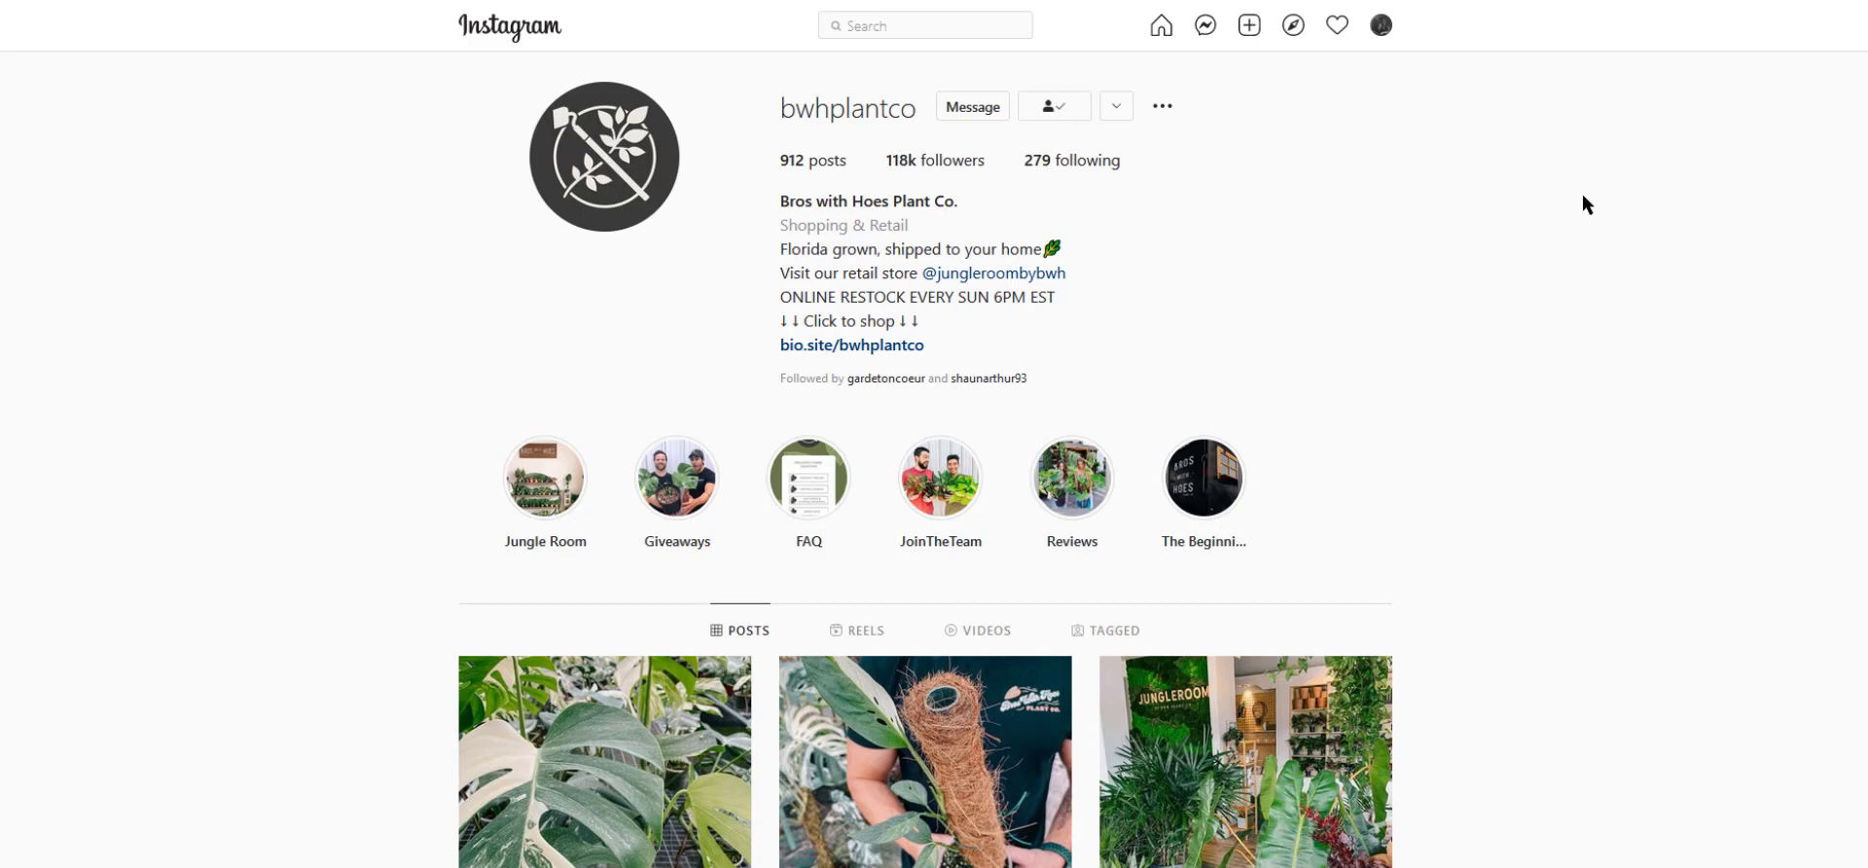
- Open bwhplantco's FAQ story highlight and go through its slides, continuing past JoinTheTeam to the Reviews highlight
left_click(817, 479)
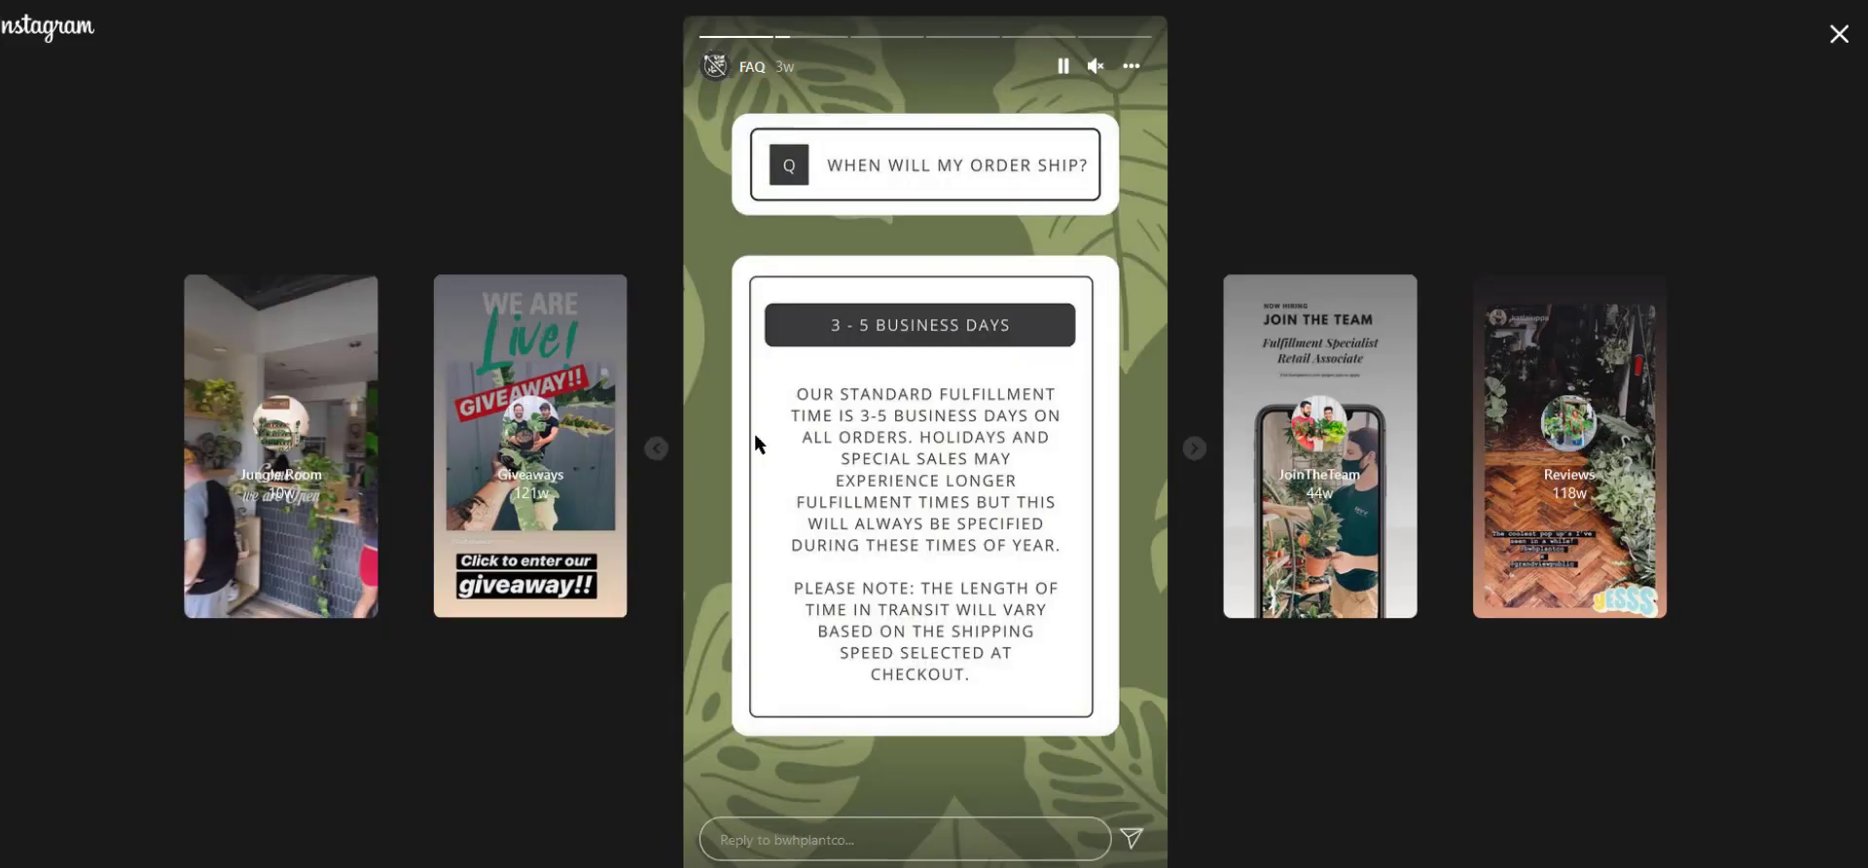
left_click(1196, 450)
left_click(1196, 452)
left_click(1196, 452)
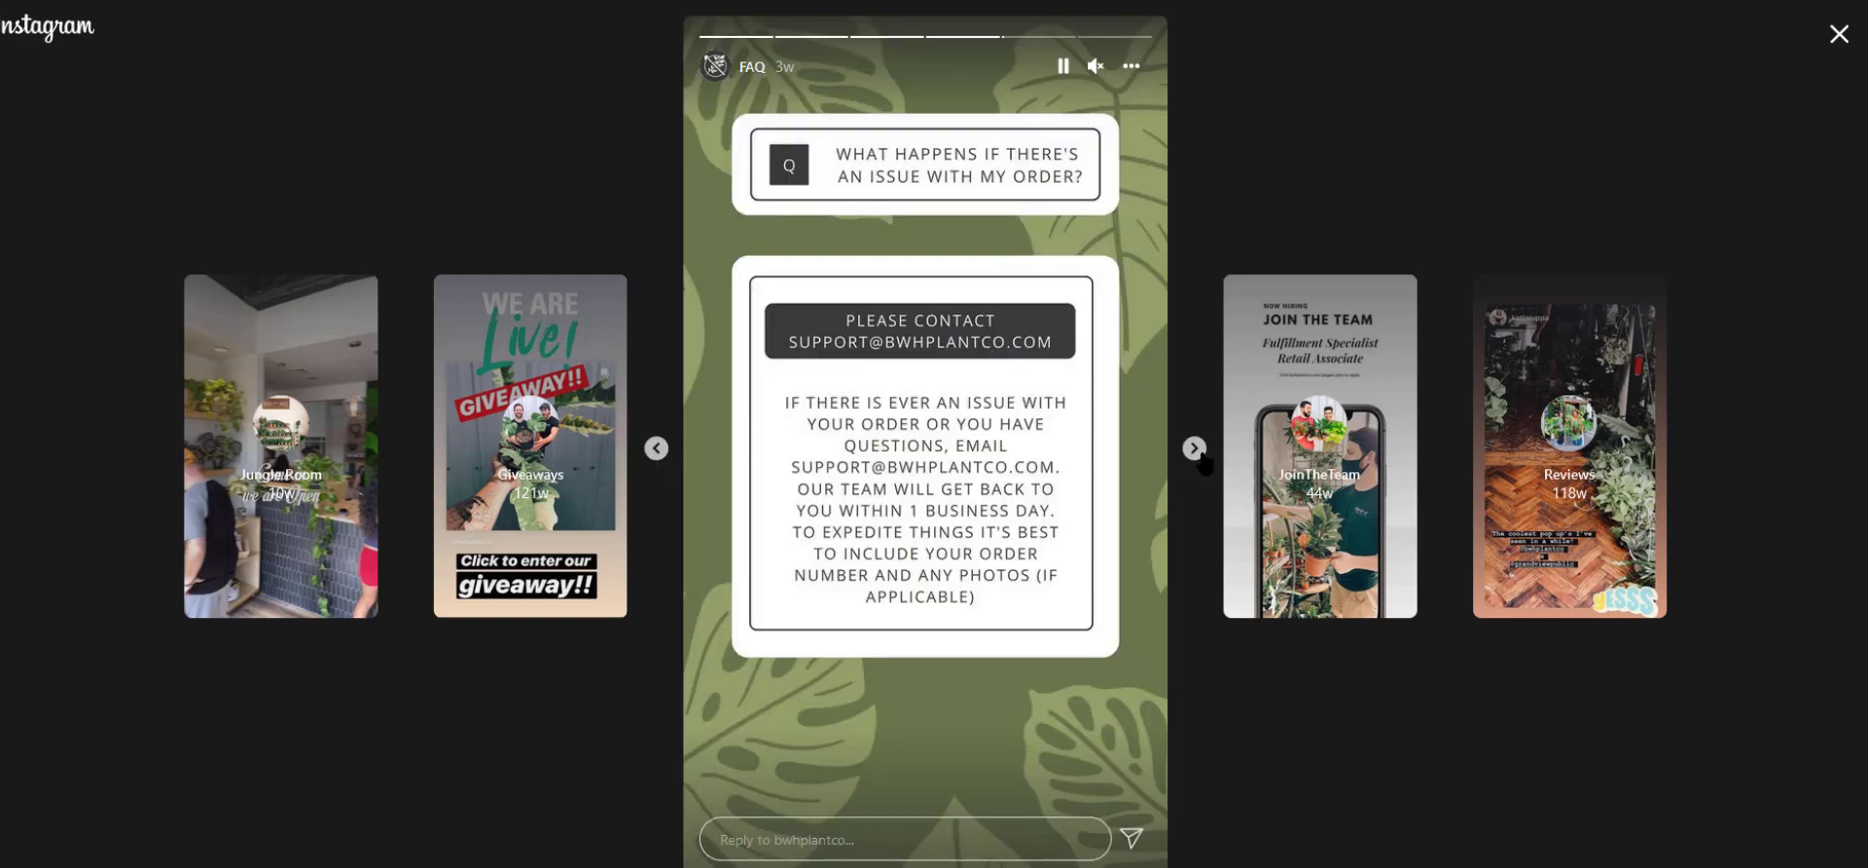
left_click(1196, 451)
left_click(1197, 451)
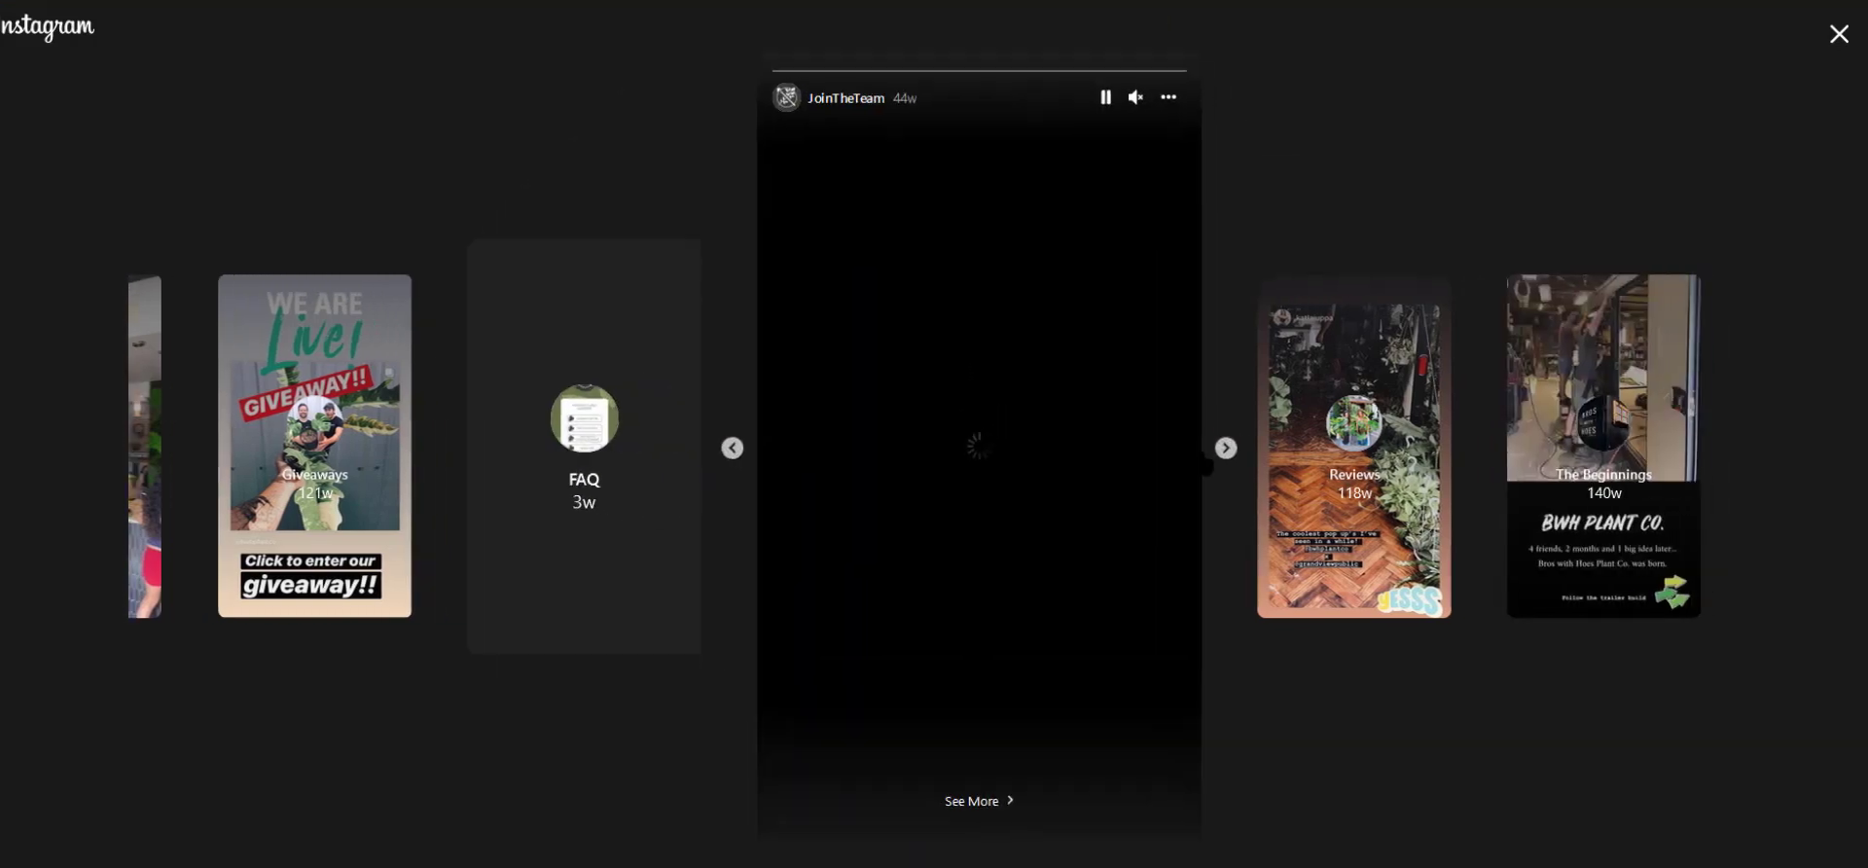
left_click(1197, 451)
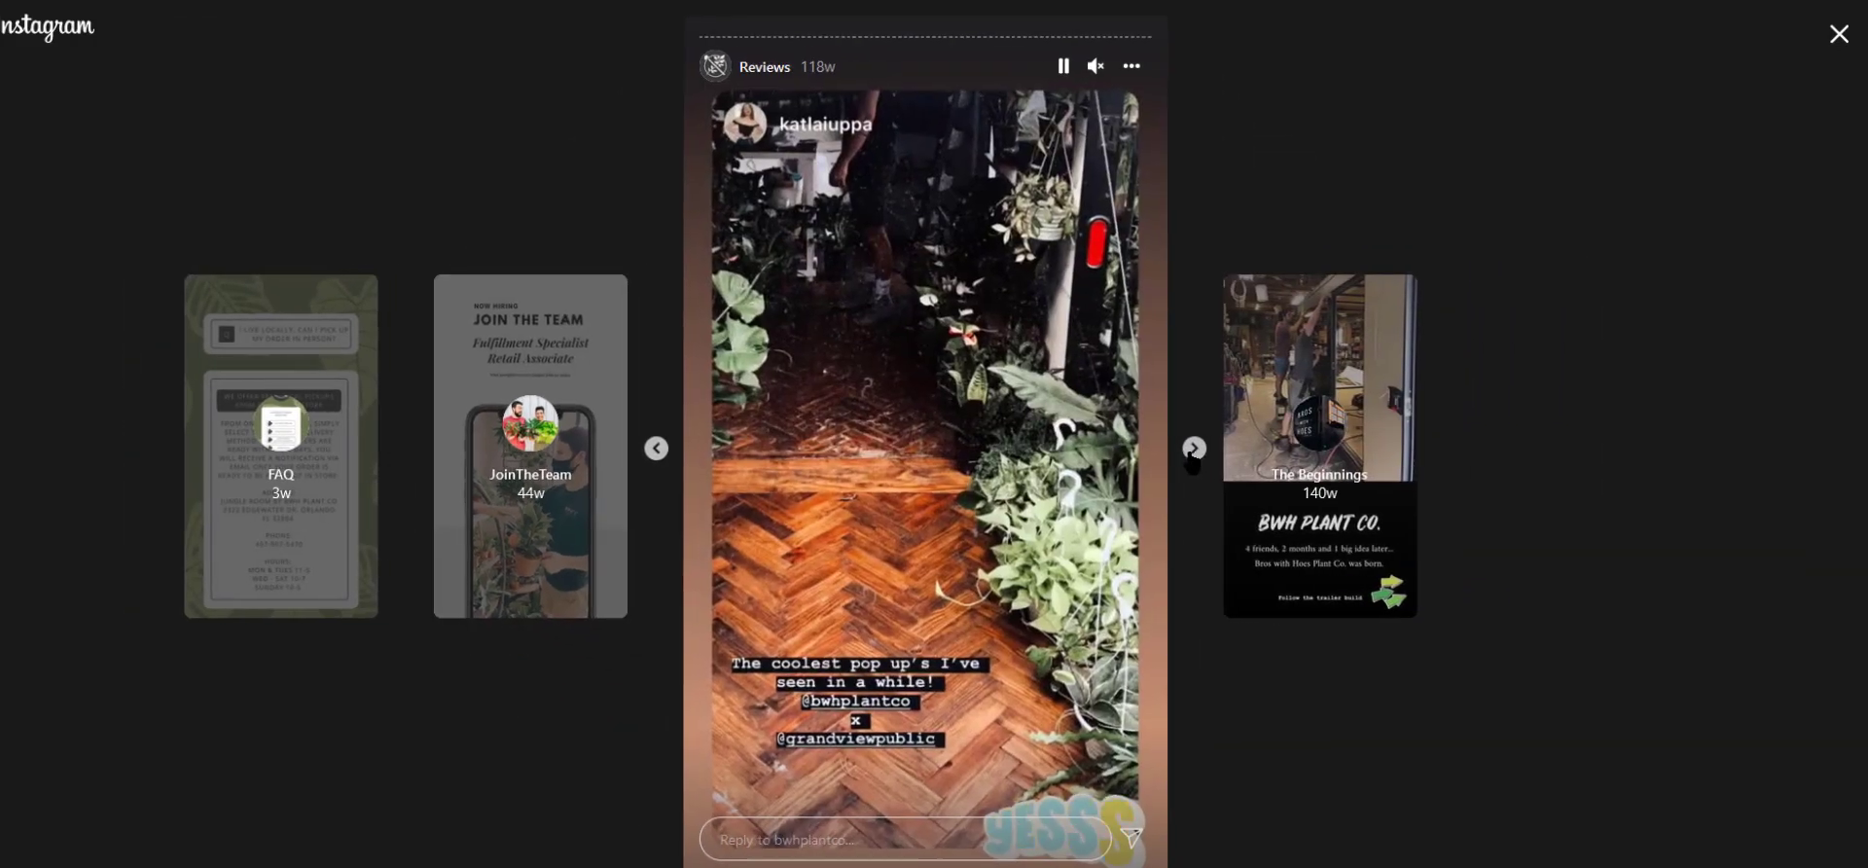
- Go back through JoinTheTeam and the FAQ slides to the frequently asked questions overview
left_click(656, 449)
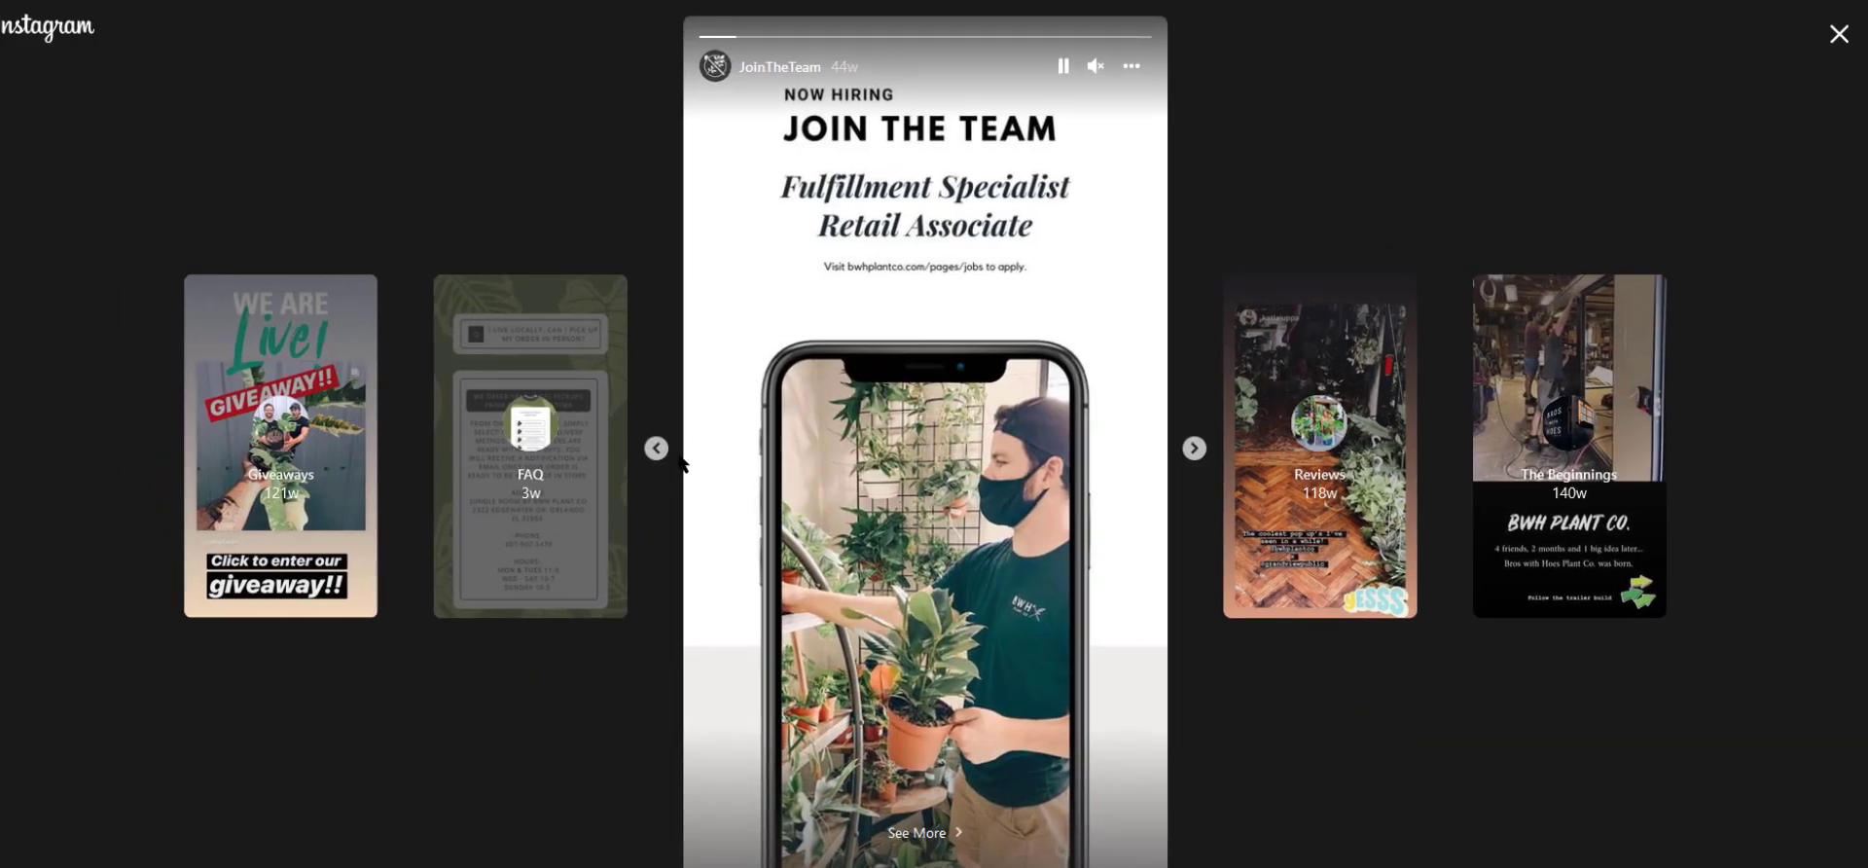
left_click(659, 452)
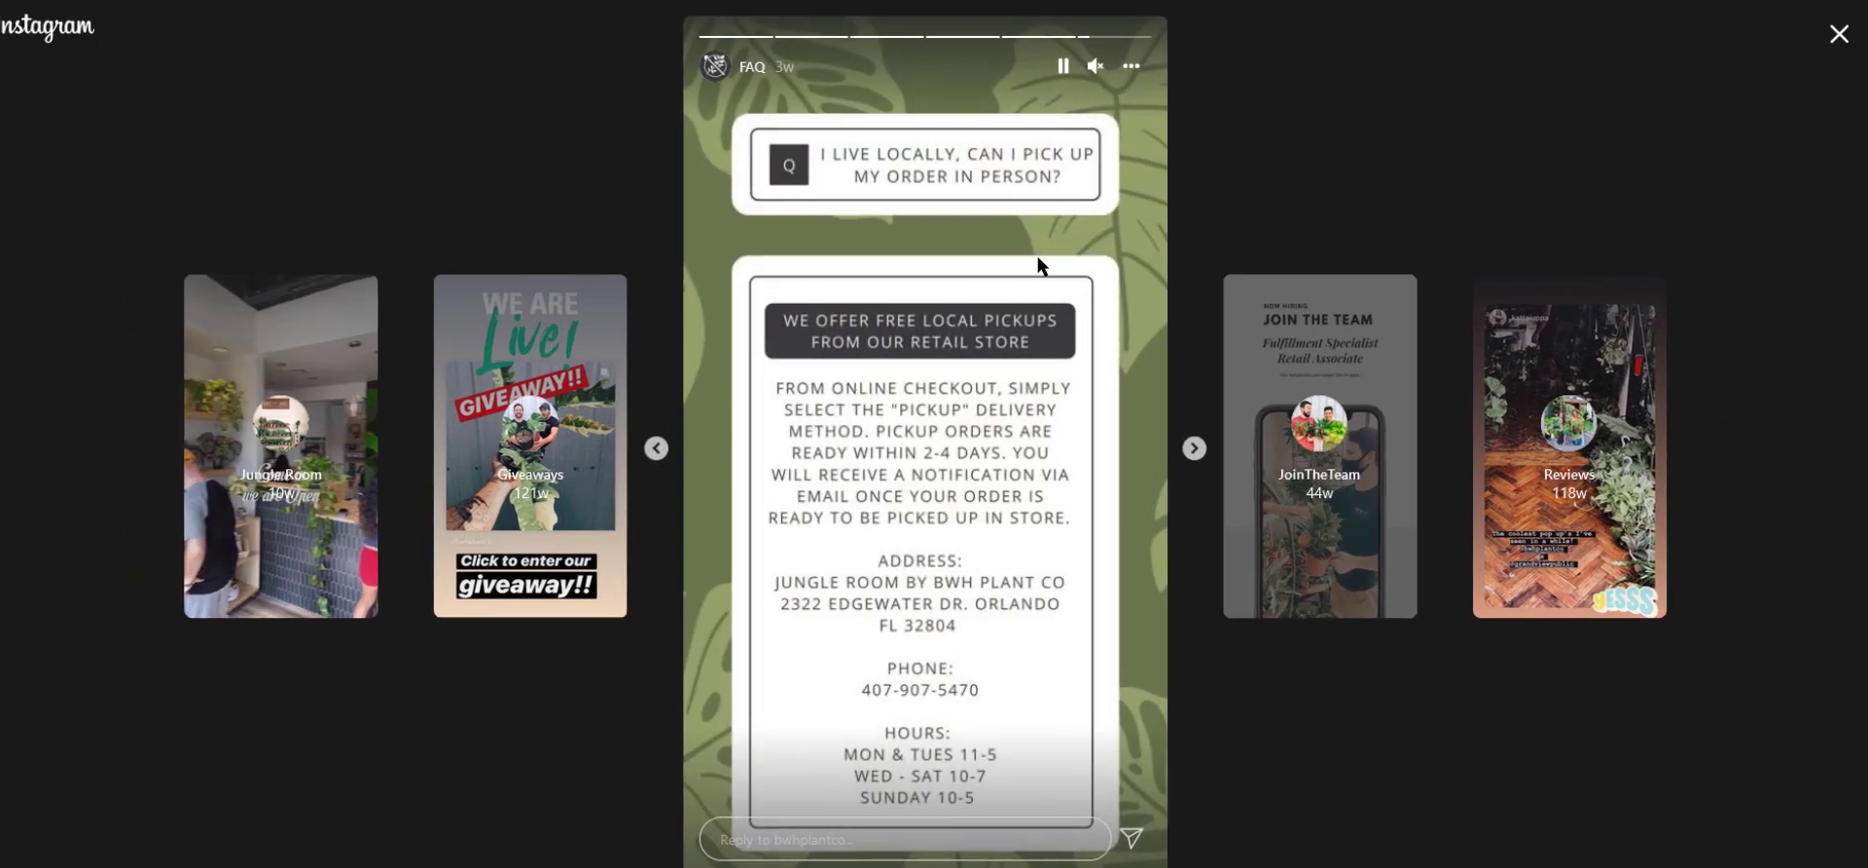
left_click(657, 454)
left_click(656, 453)
left_click(655, 452)
left_click(655, 451)
left_click(656, 451)
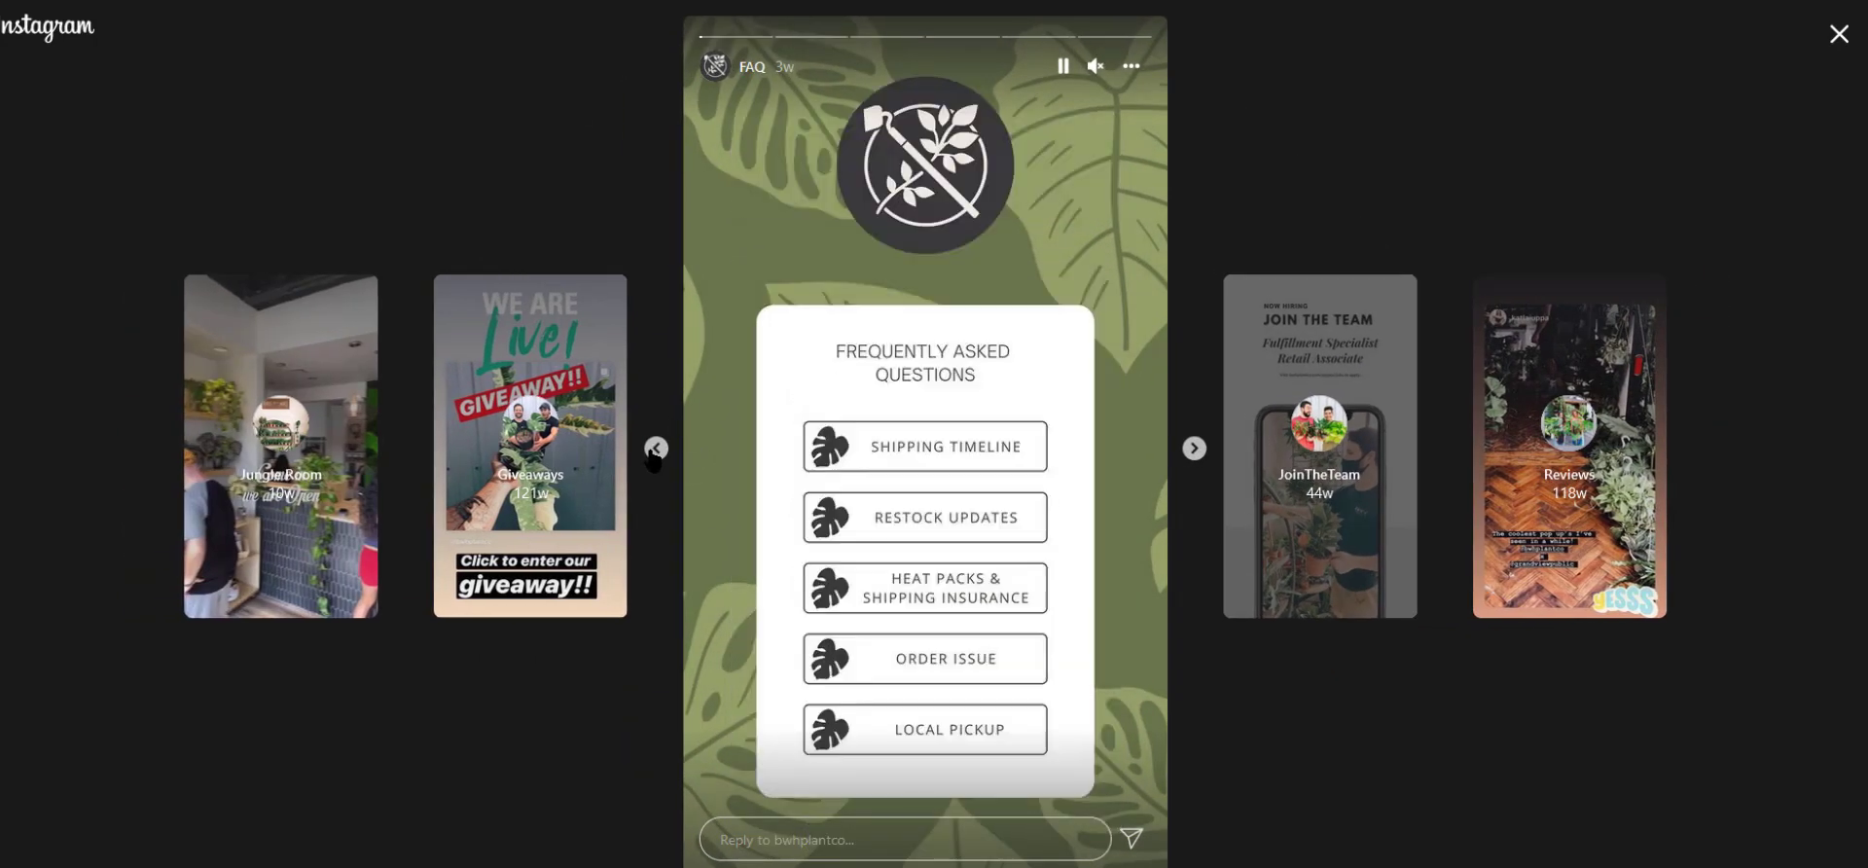
- View the first few slides of the Giveaways highlight, and close the story viewer
left_click(460, 526)
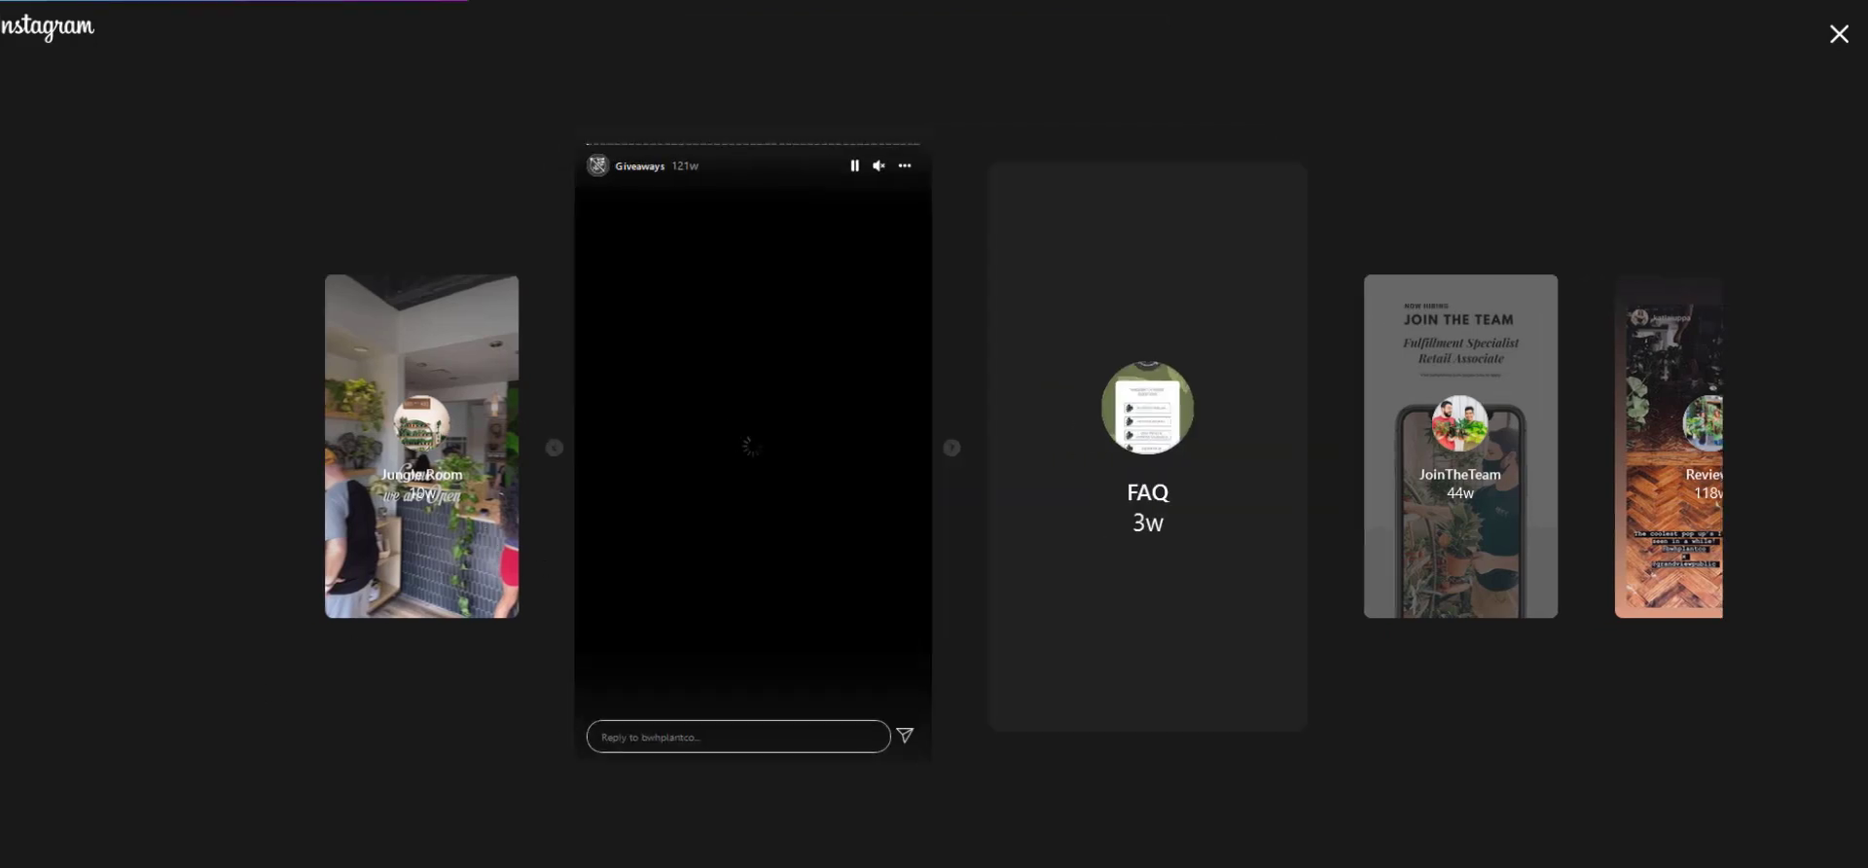
left_click(1195, 448)
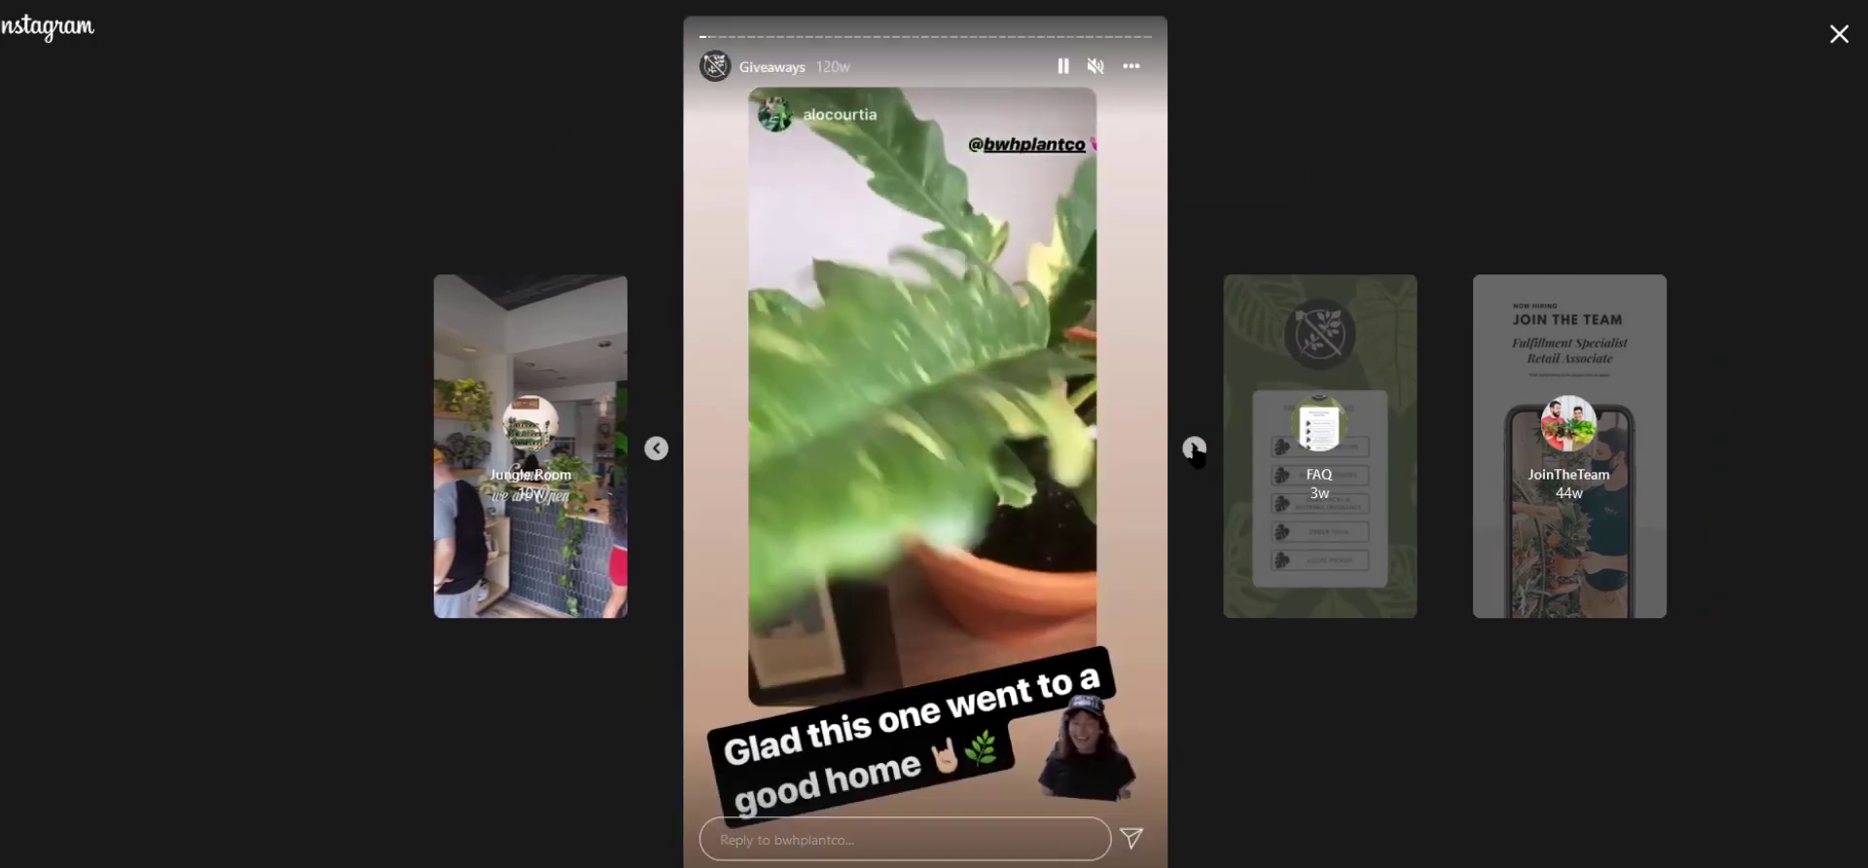
left_click(1197, 449)
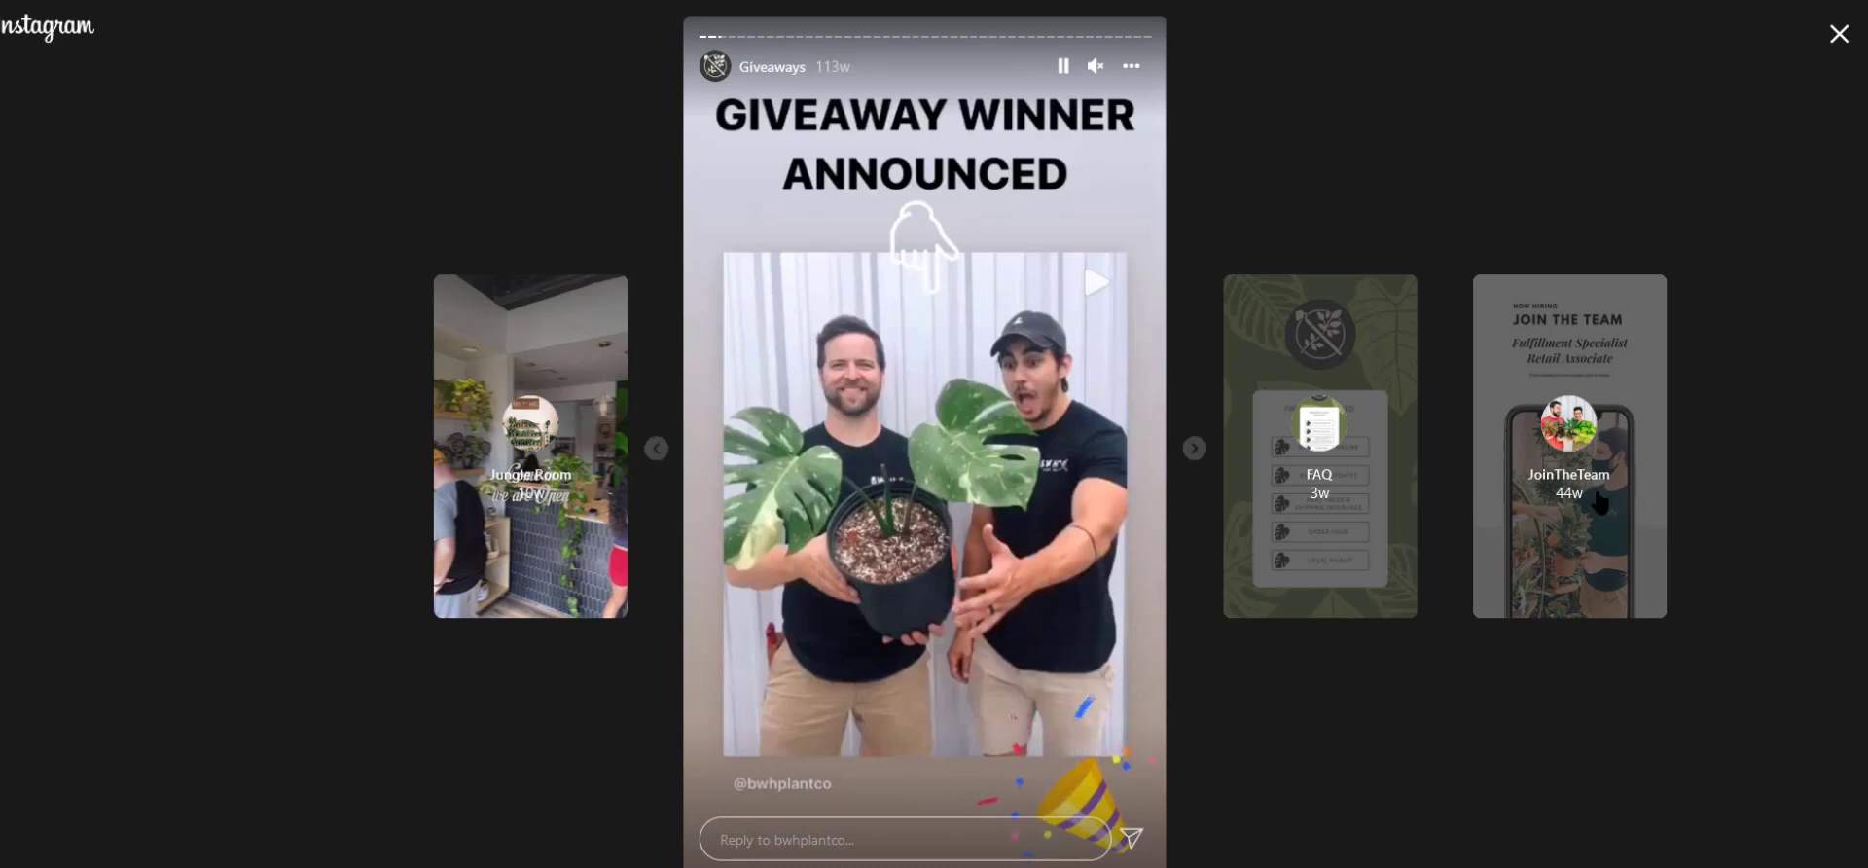
left_click(1839, 33)
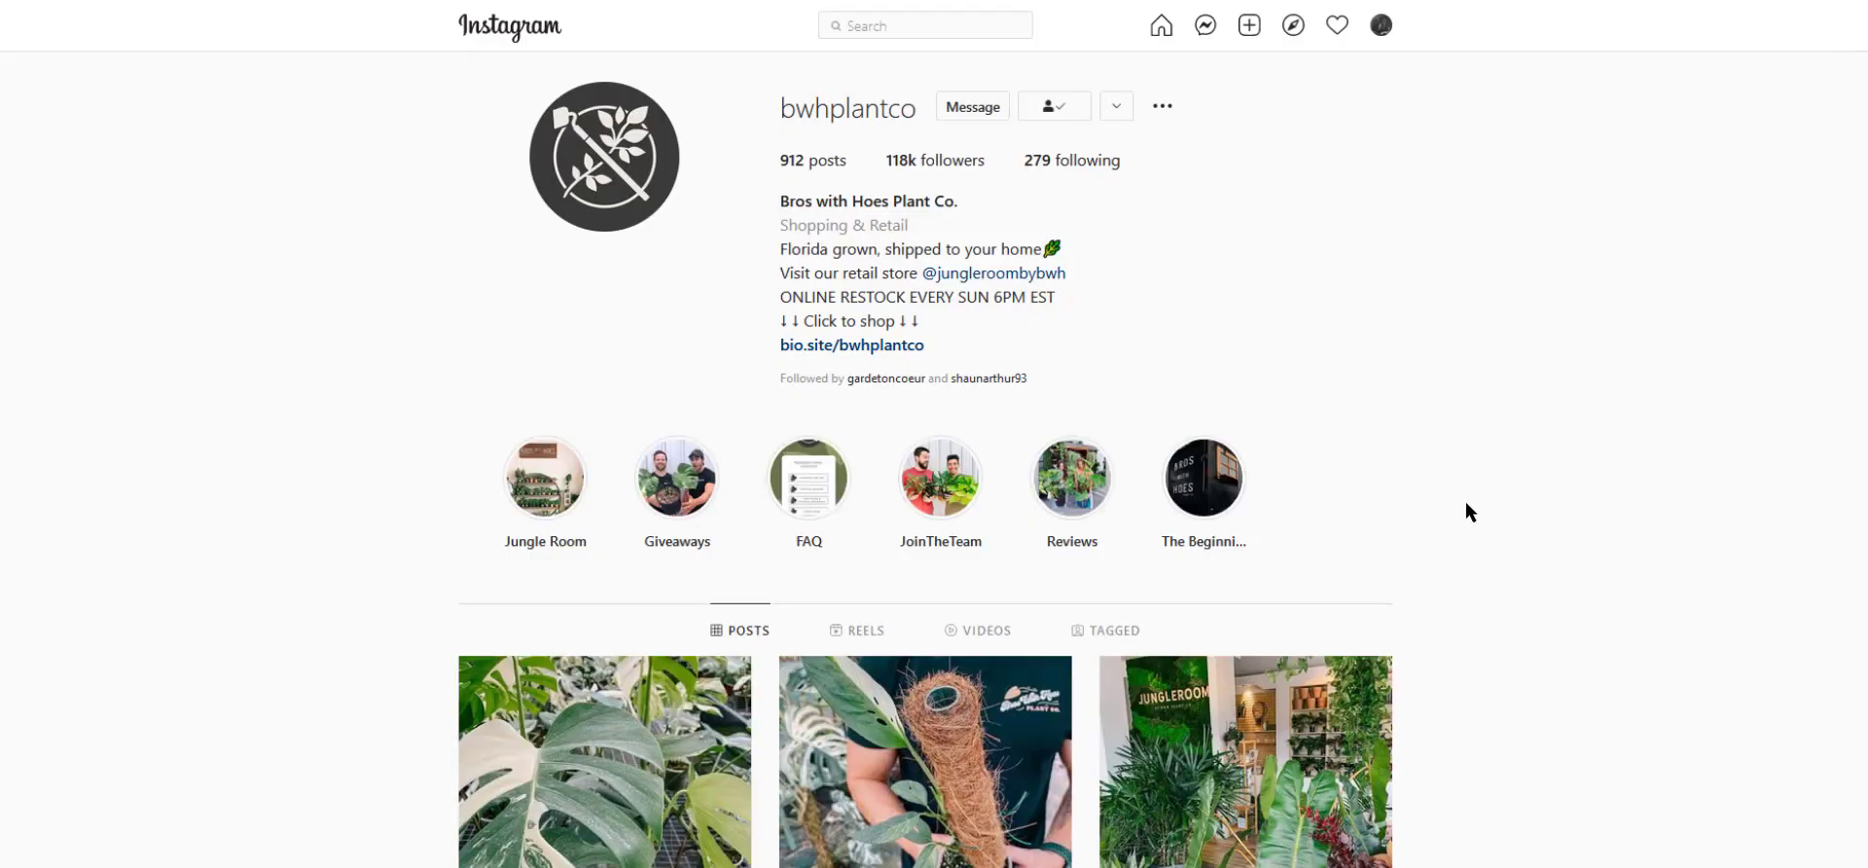
- Examine the visual style of the posts in bwhplantco's feed
scroll(1465, 500, "down", 20)
scroll(1466, 500, "down", 20)
scroll(1466, 503, "down", 7)
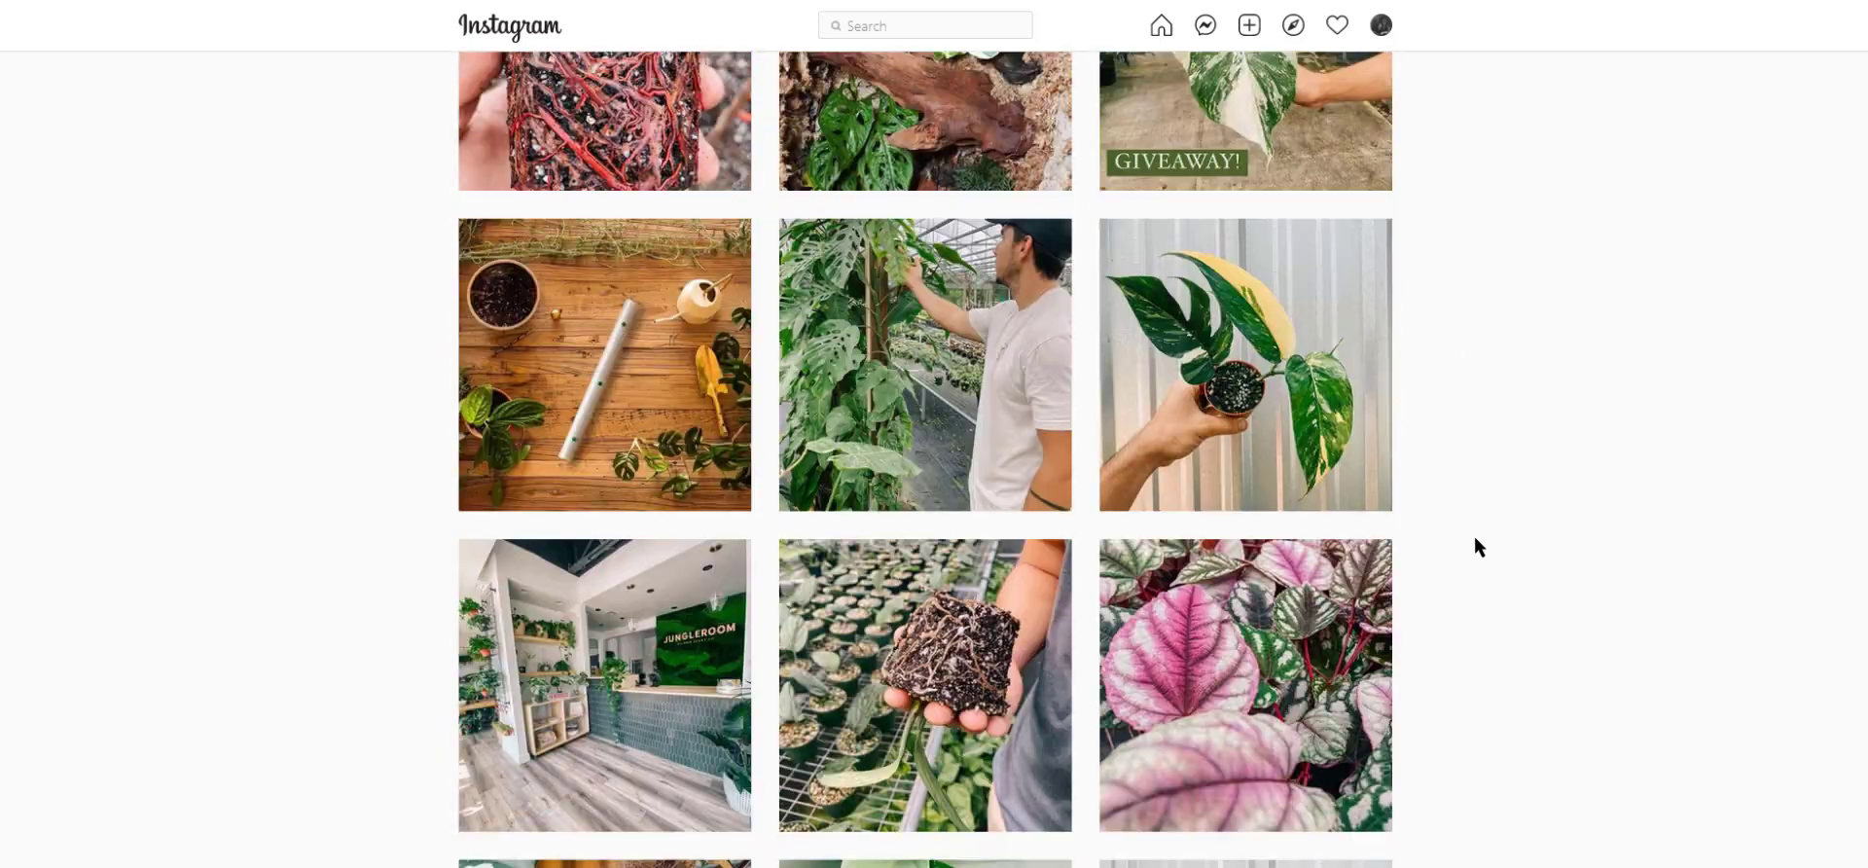
scroll(1458, 456, "up", 15)
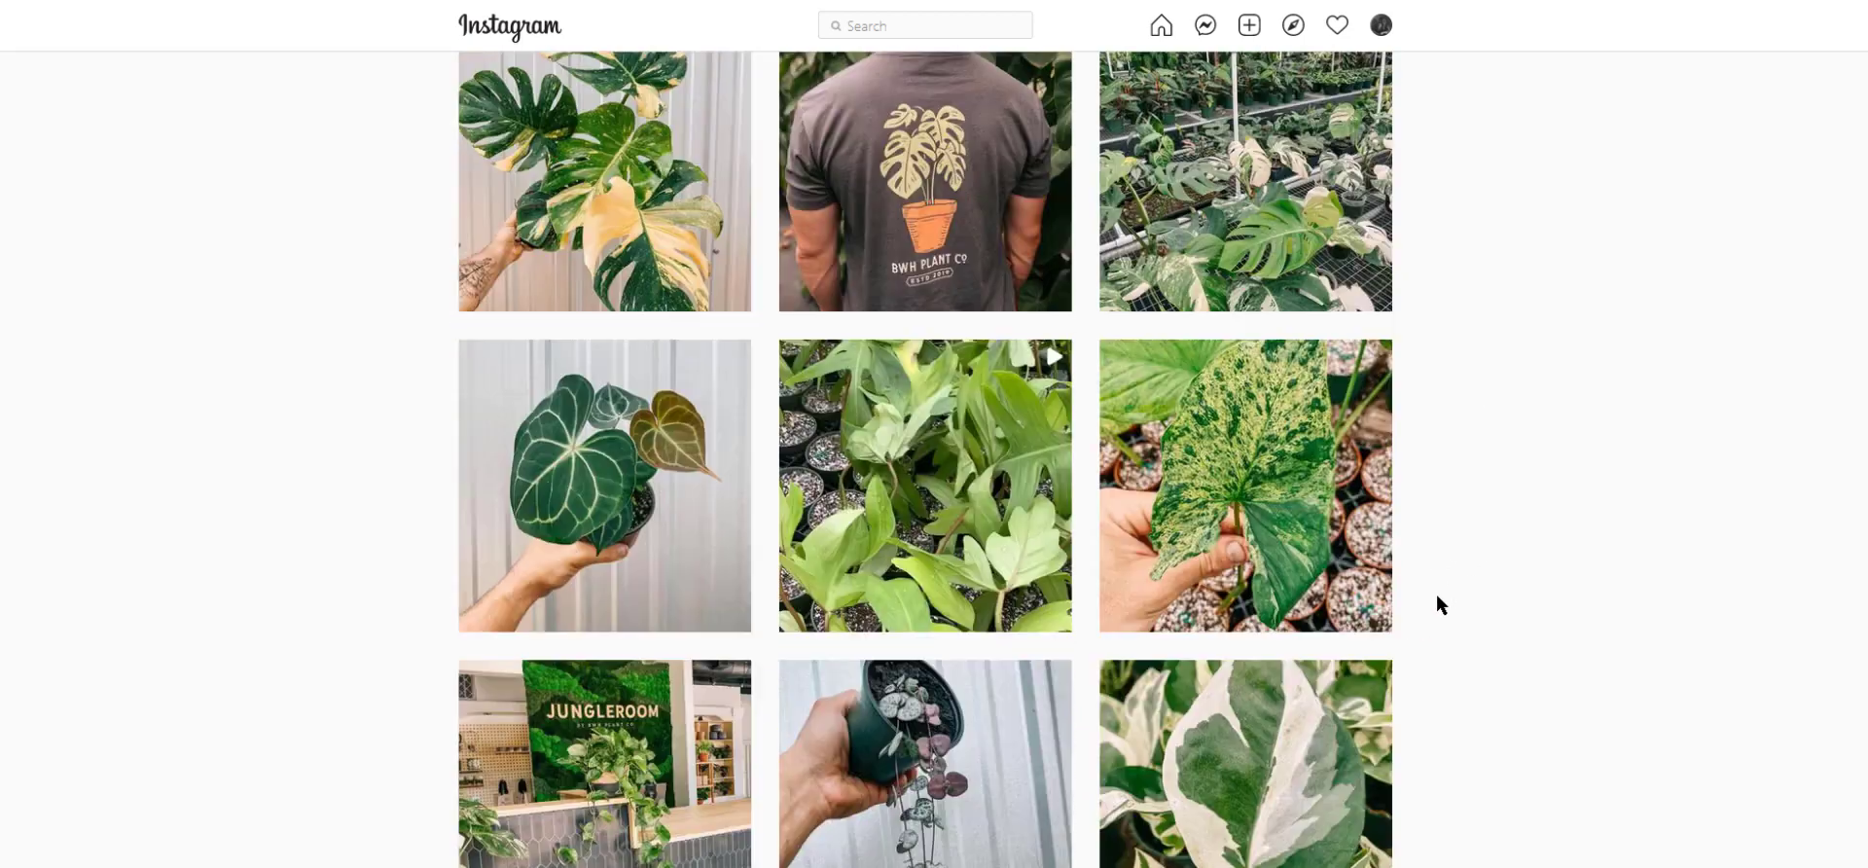
scroll(1427, 609, "up", 5)
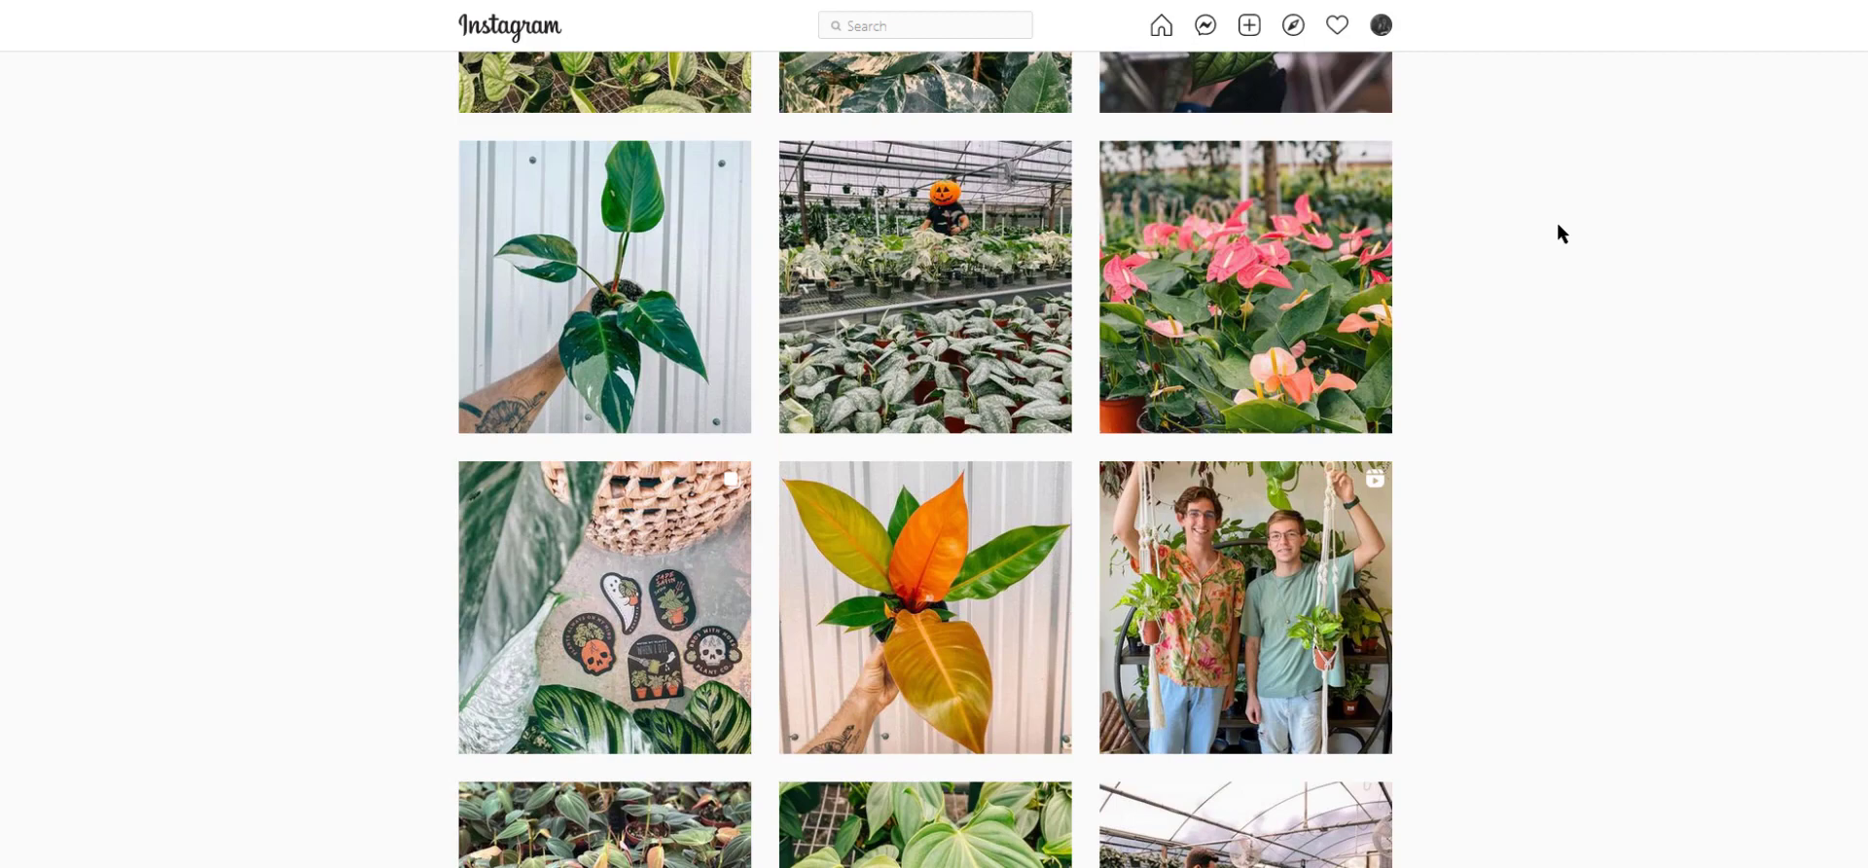
scroll(1532, 360, "up", 10)
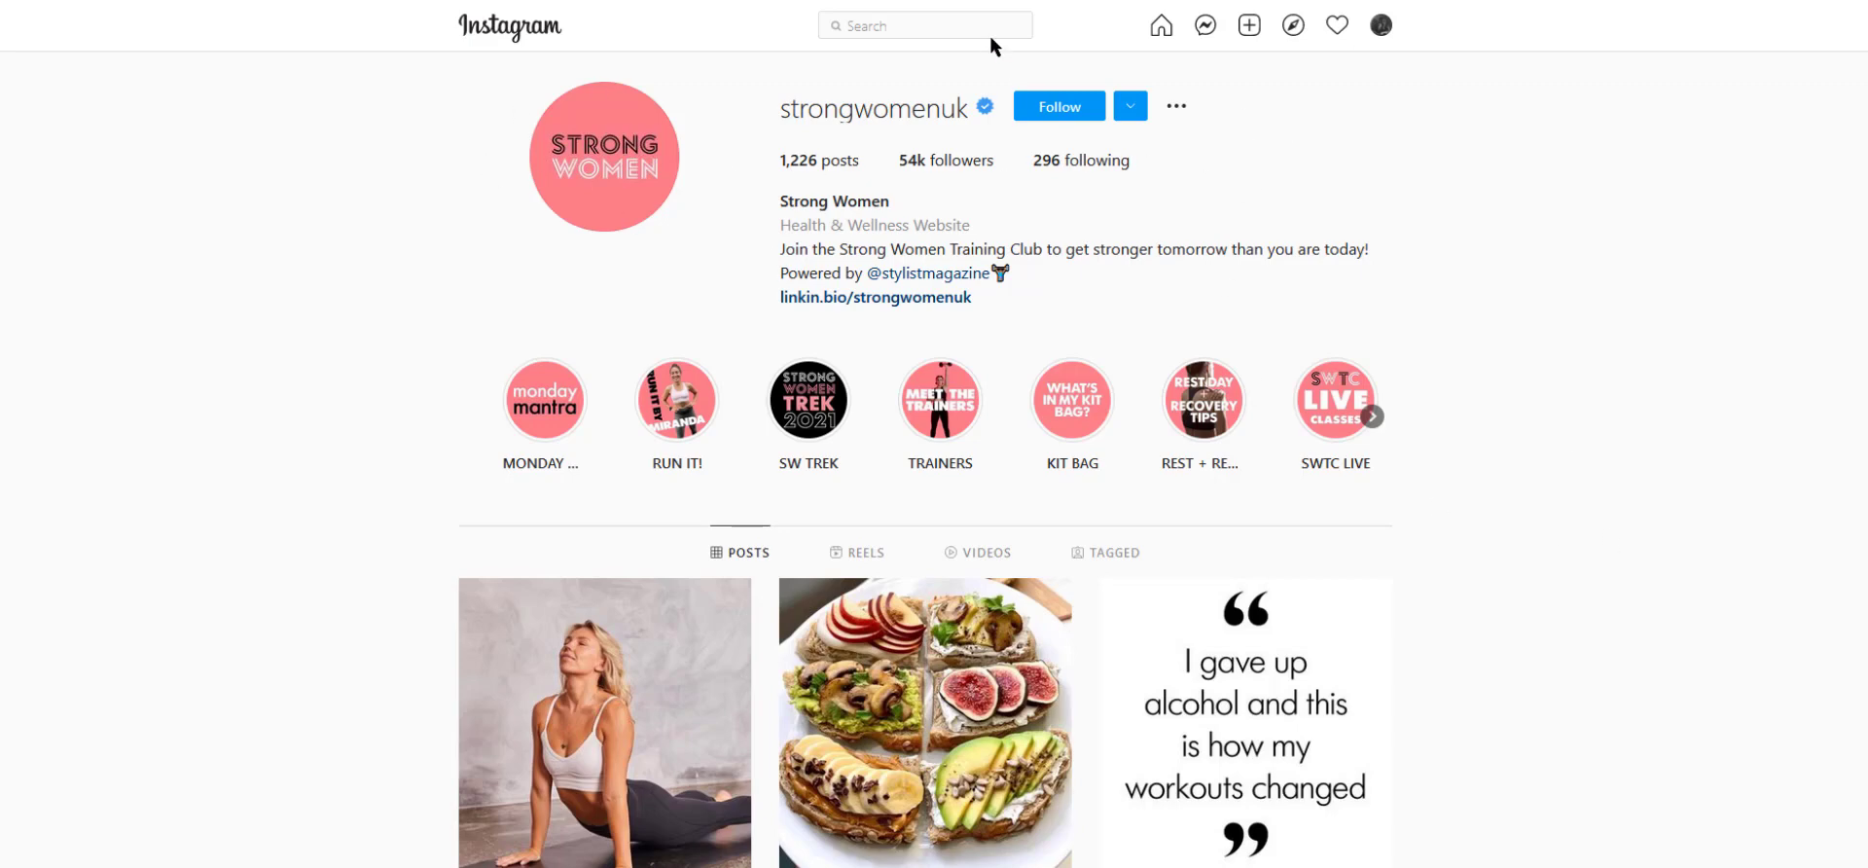
- Examine the colours, quote graphics and photos in strongwomenuk's post grid, and return to the profile header
scroll(630, 299, "down", 12)
scroll(1071, 535, "down", 6)
scroll(1153, 556, "down", 7)
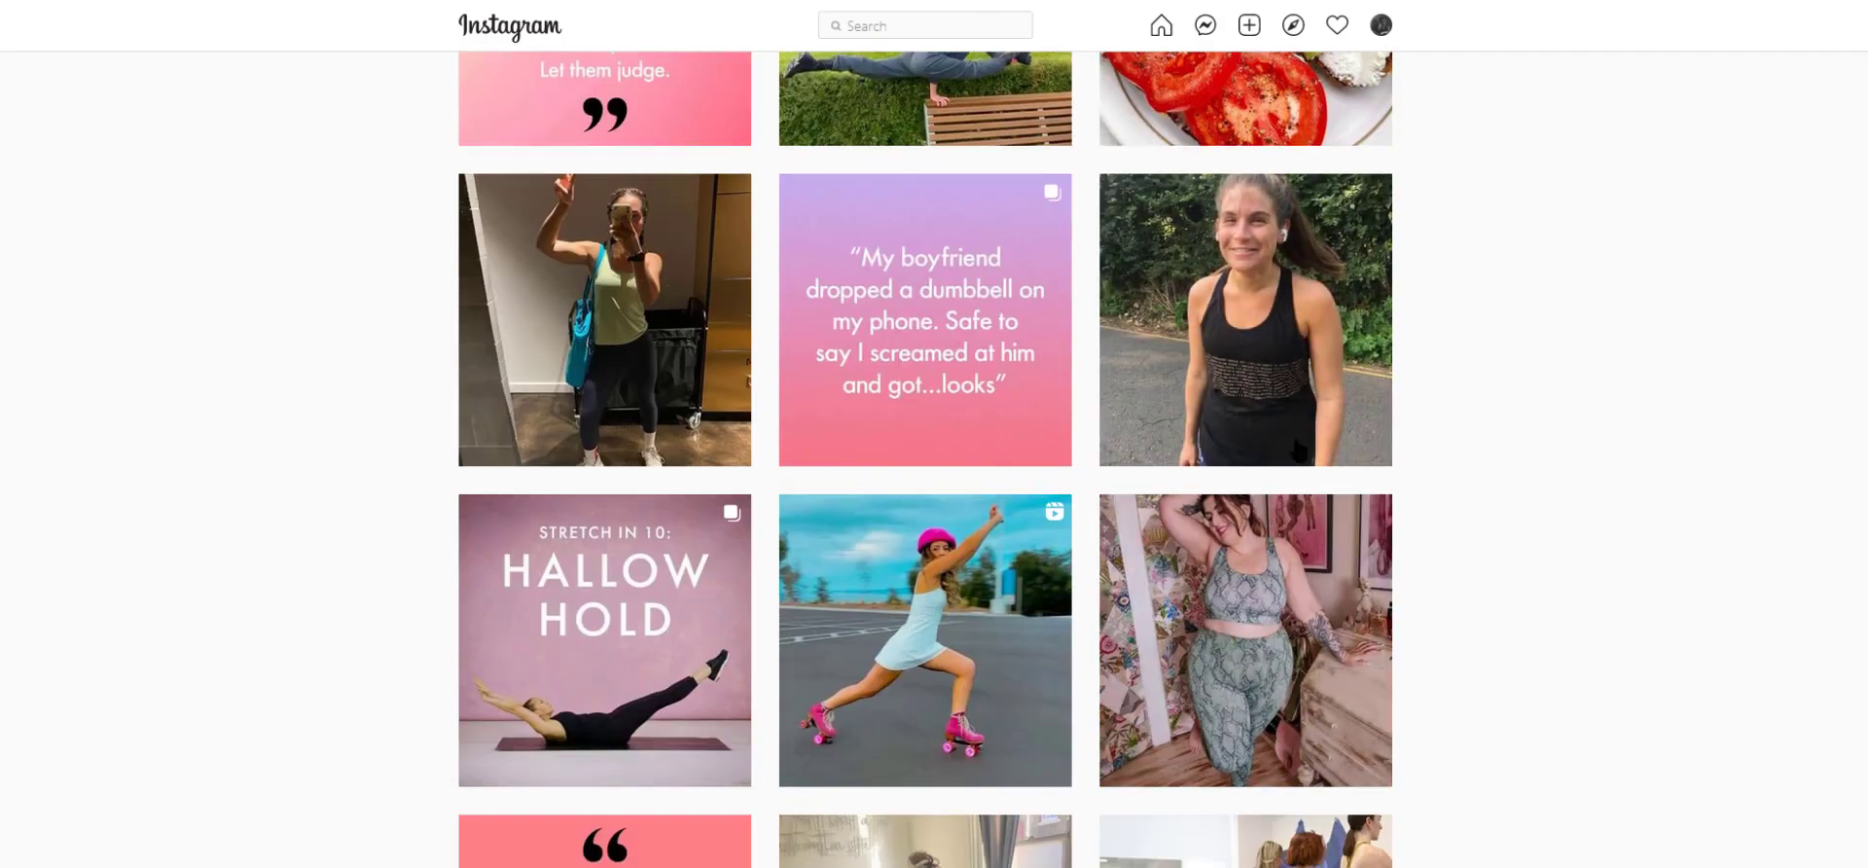
scroll(1265, 467, "down", 6)
scroll(1302, 508, "down", 6)
scroll(1411, 370, "up", 10)
scroll(1459, 291, "up", 8)
scroll(1313, 375, "up", 15)
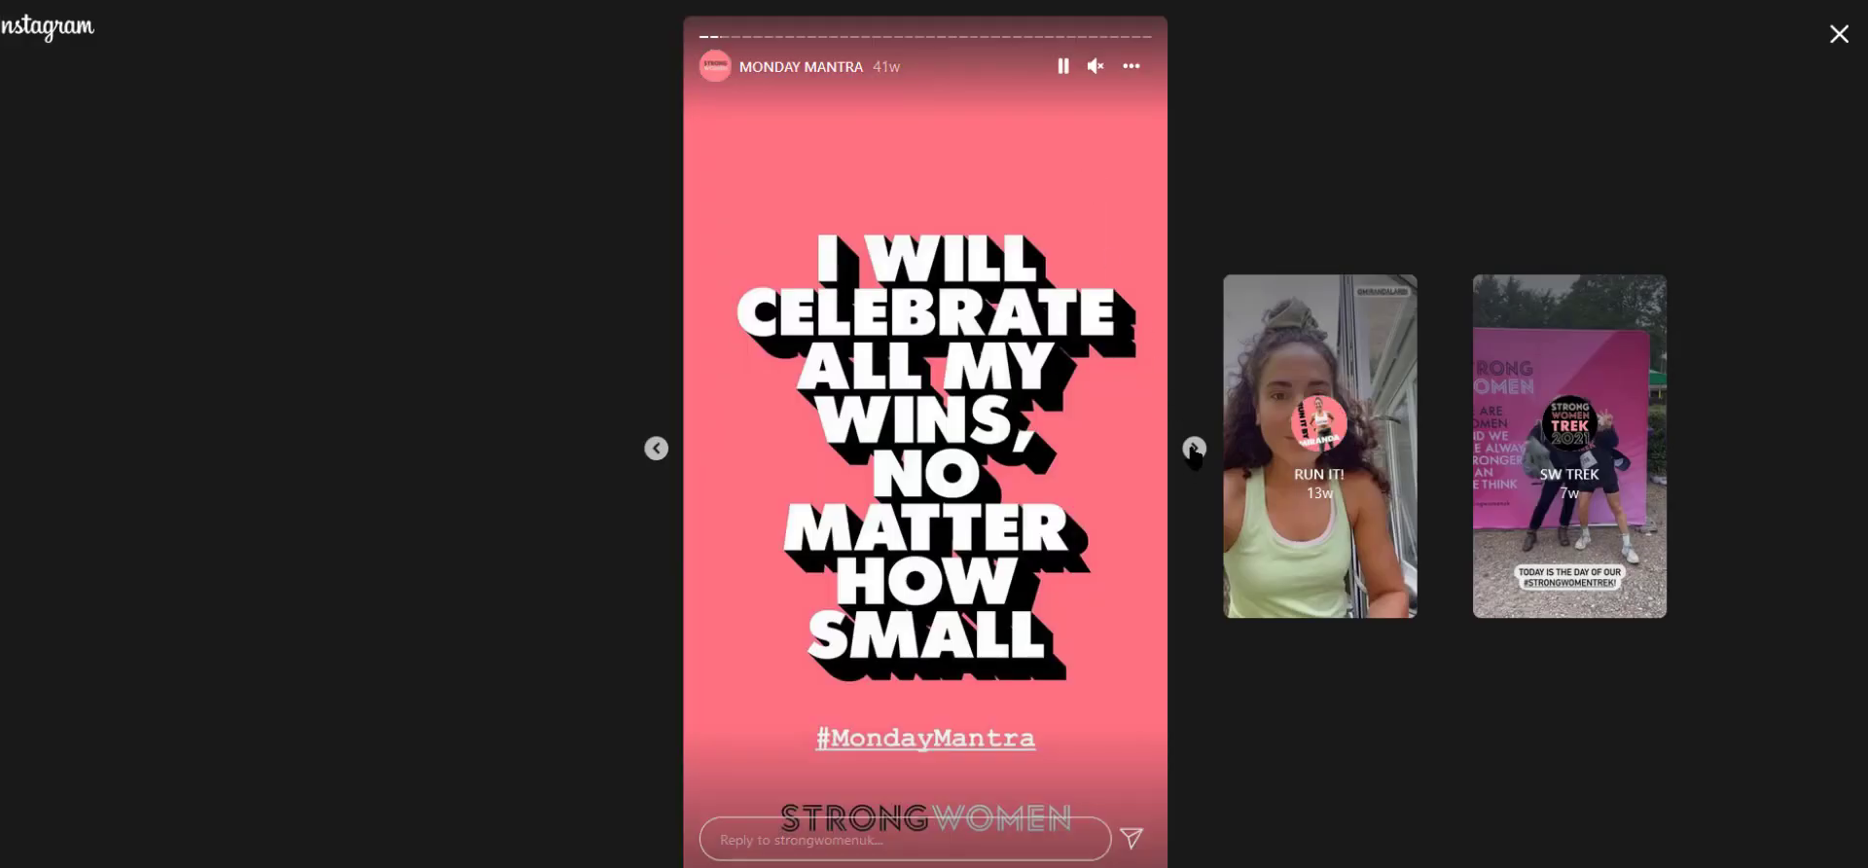
- Go through the slides of strongwomenuk's Monday Mantra highlight to examine their branded quote designs
left_click(1194, 449)
left_click(1193, 448)
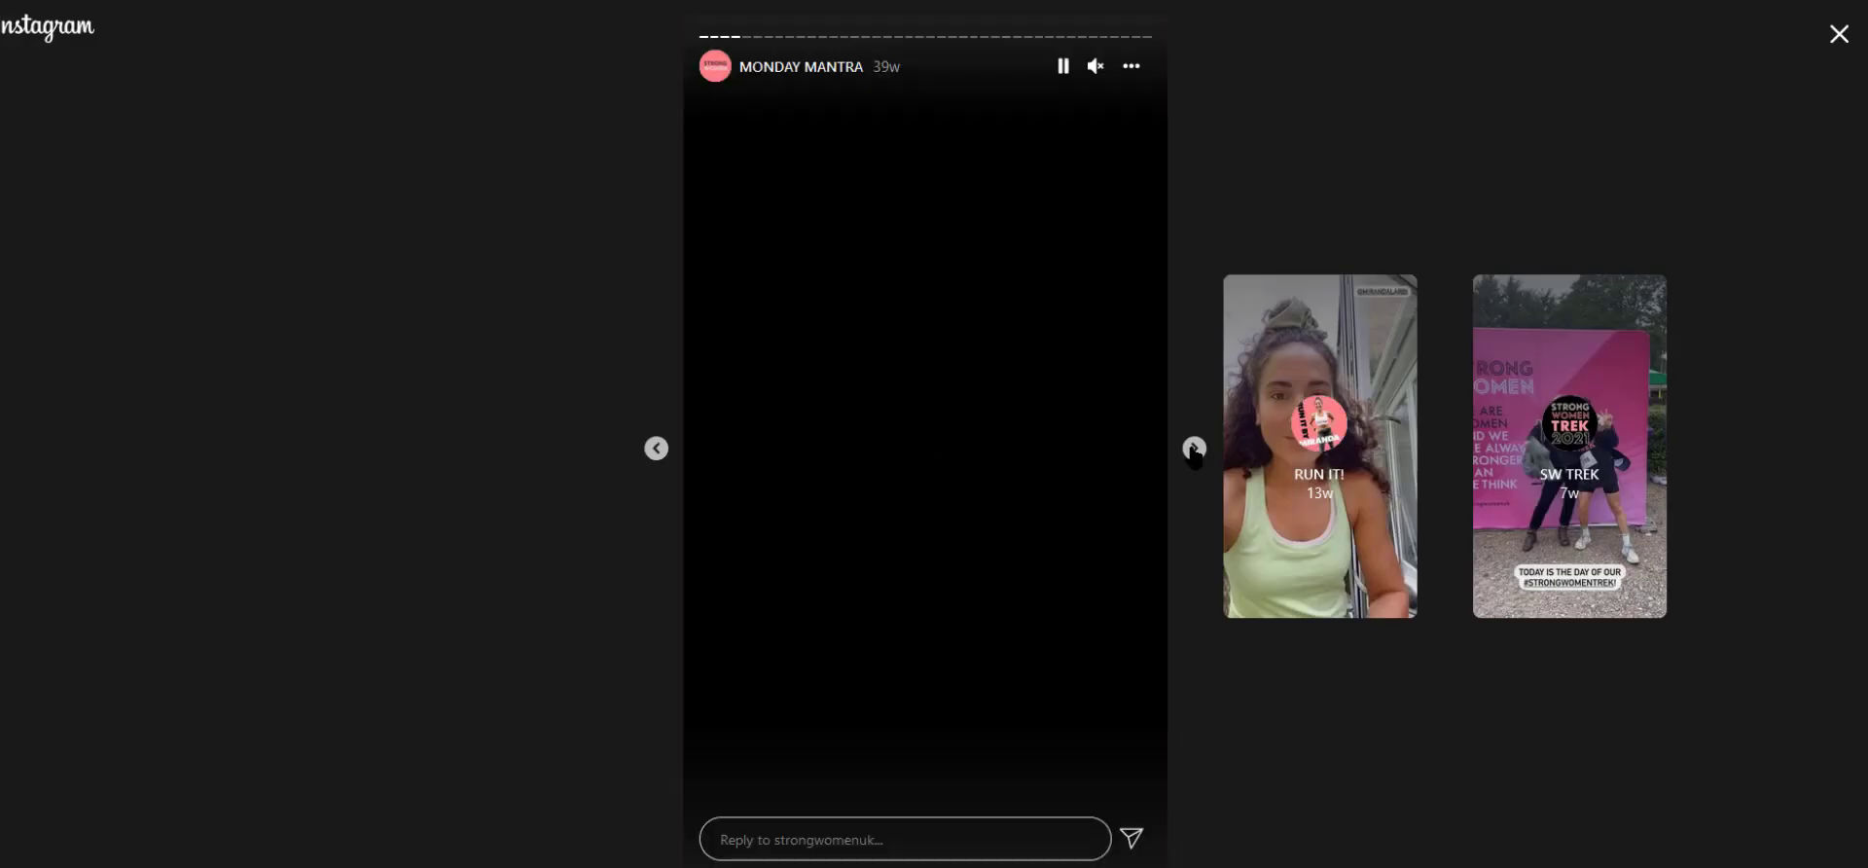
left_click(1194, 449)
left_click(1193, 449)
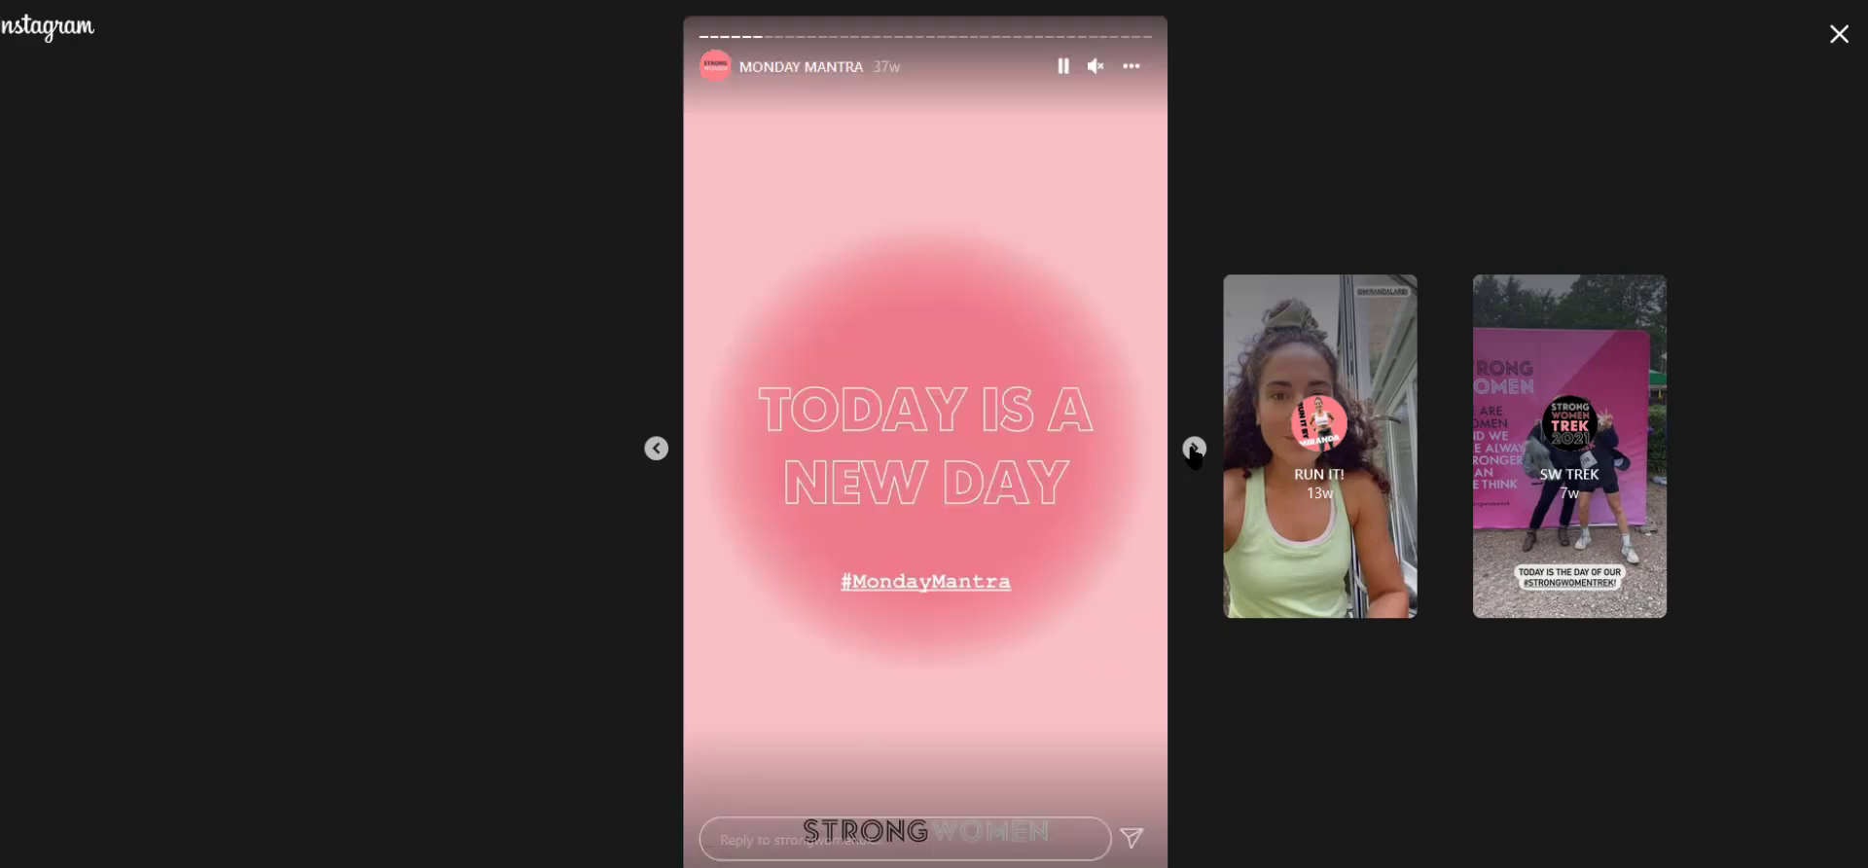
left_click(1193, 449)
left_click(1194, 448)
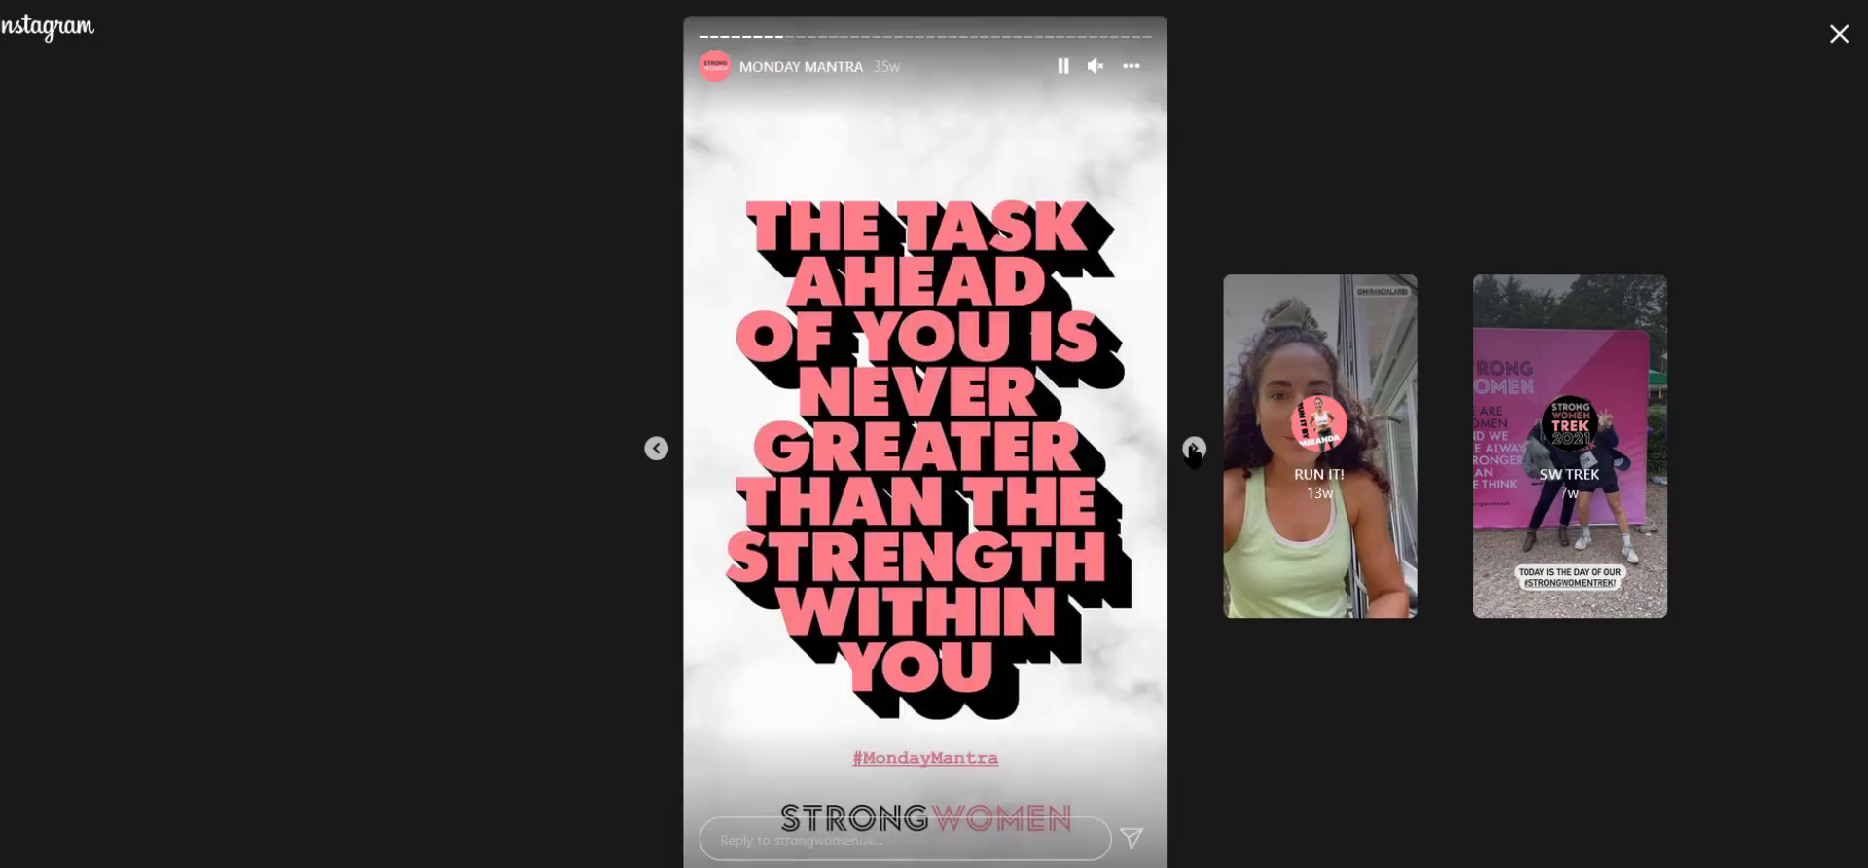
left_click(1194, 449)
left_click(1193, 448)
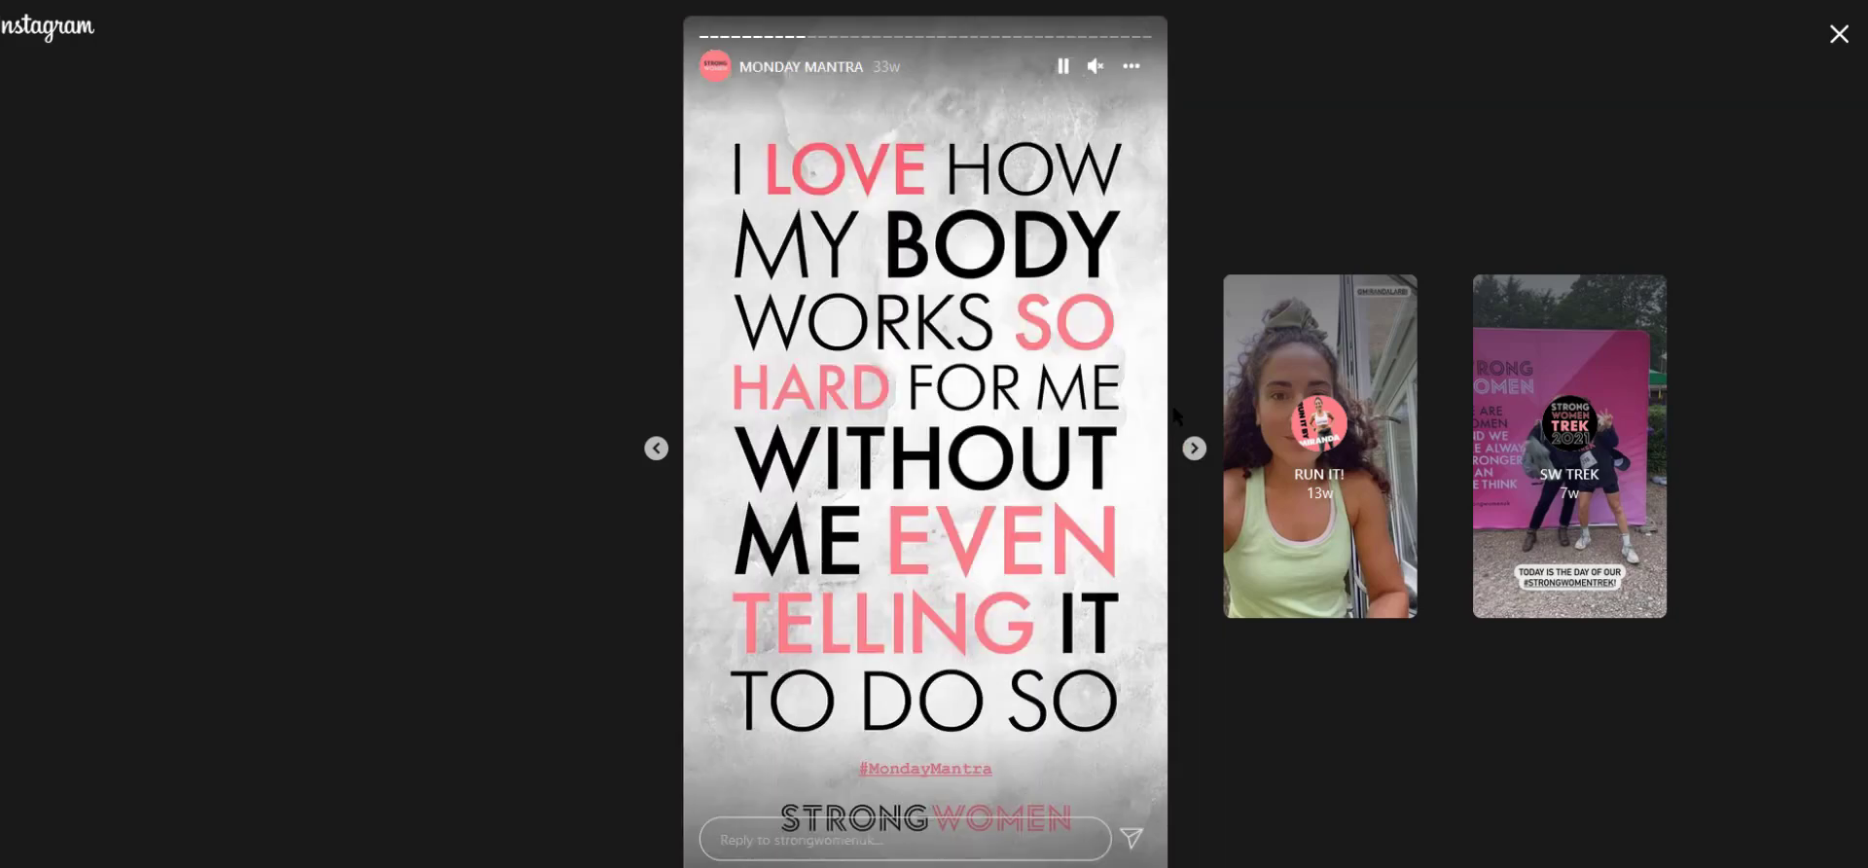
left_click(1193, 447)
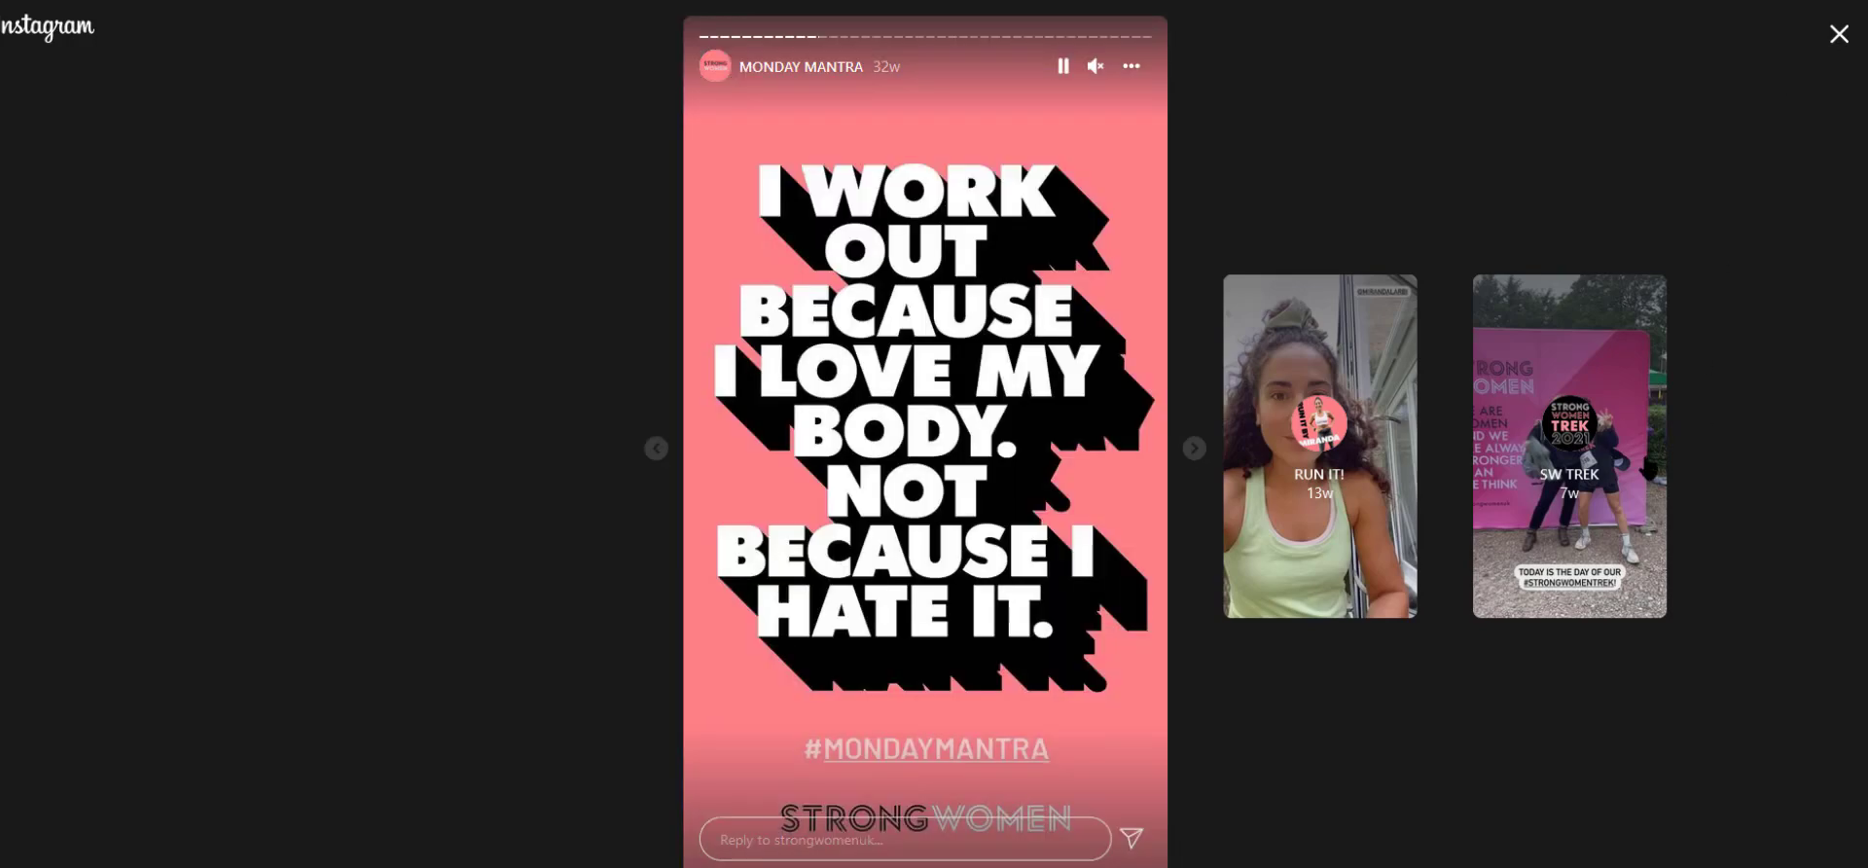
- Skip ahead through strongwomenuk's other highlights, including Rest + Recovery, up to #SWTC
left_click(1598, 455)
left_click(1413, 446)
left_click(1594, 521)
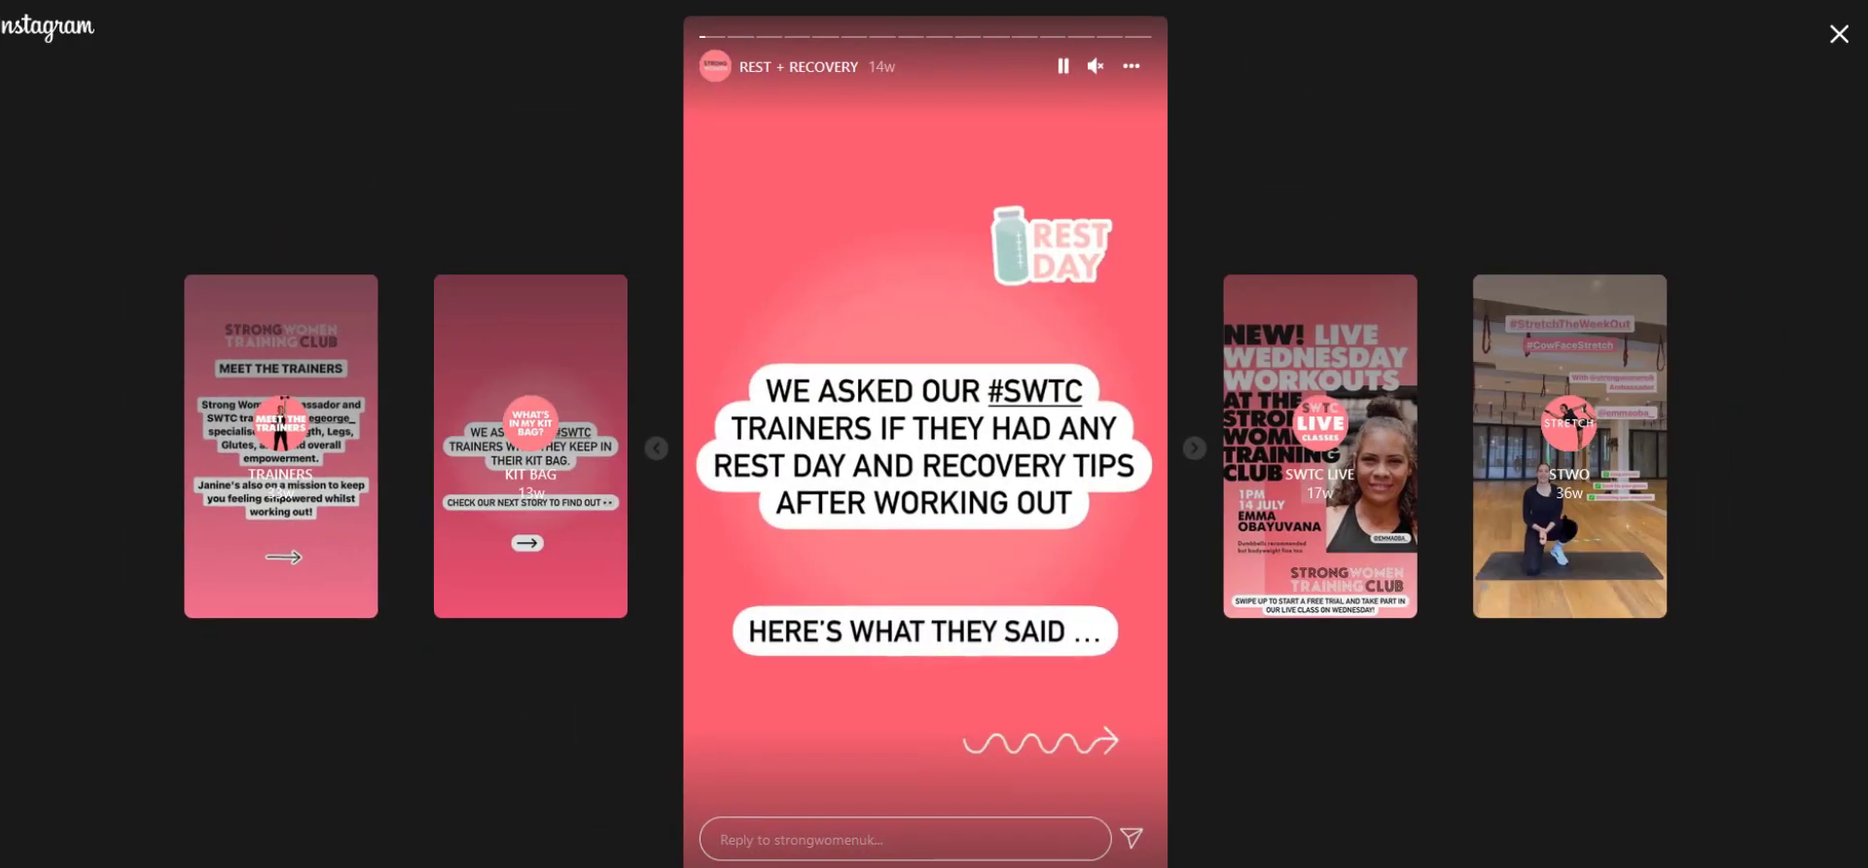
left_click(1569, 496)
left_click(1418, 537)
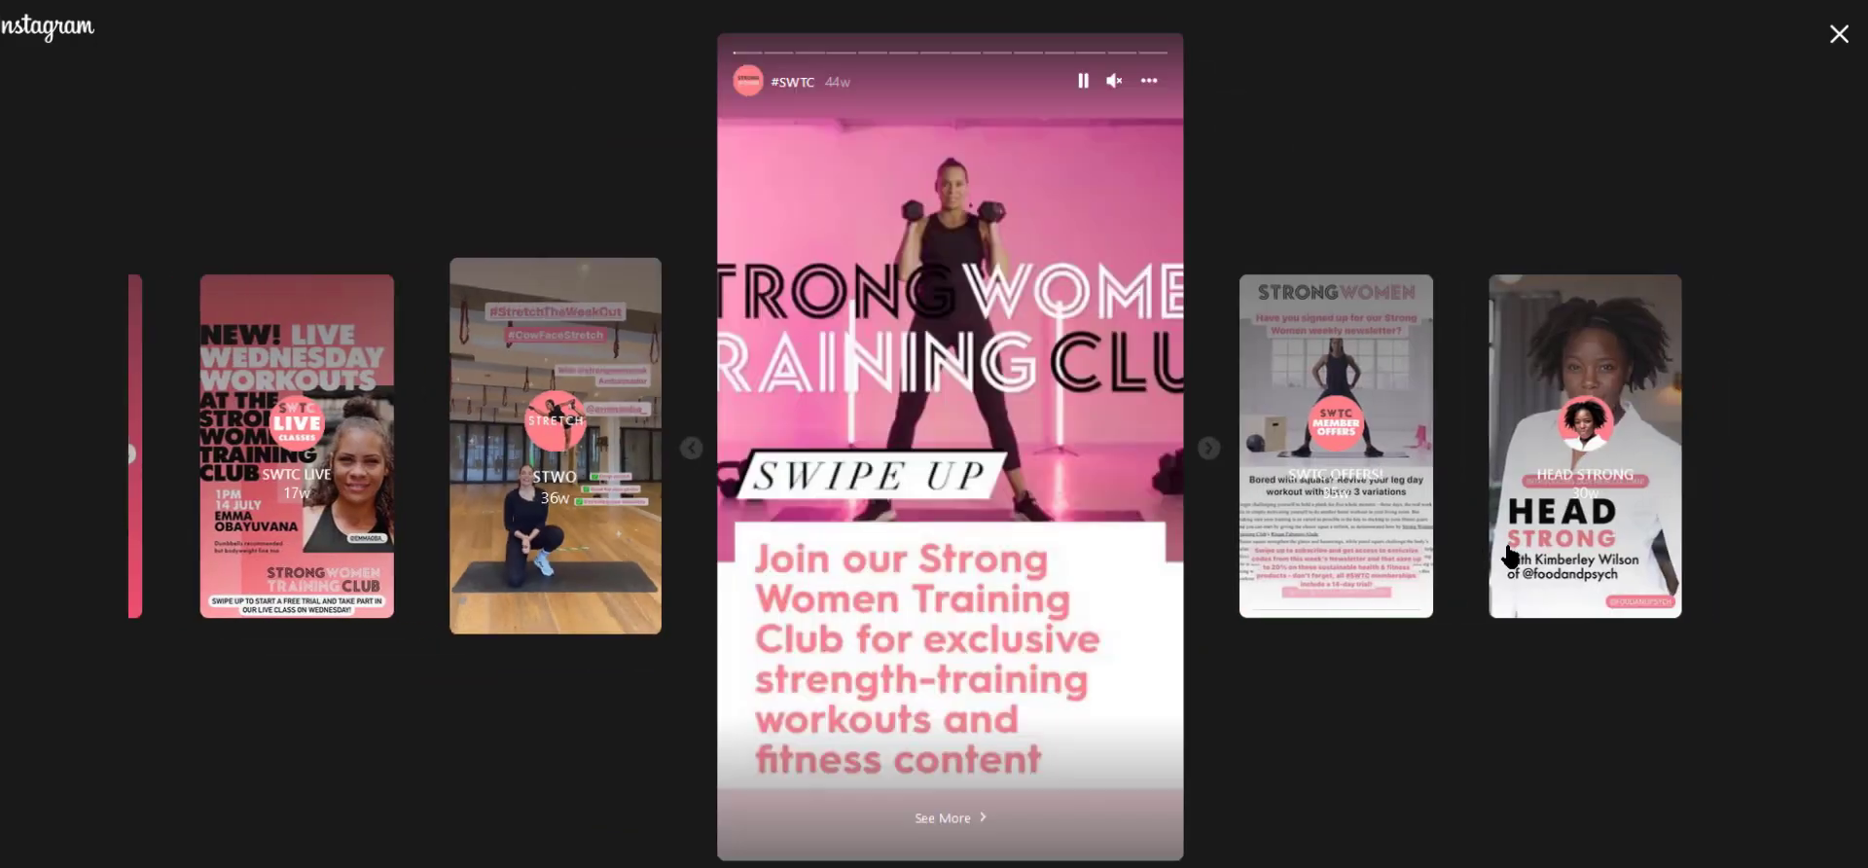
- View the SWTC Offers and Run Strong highlights, and move on to Fighting Fit
left_click(1327, 562)
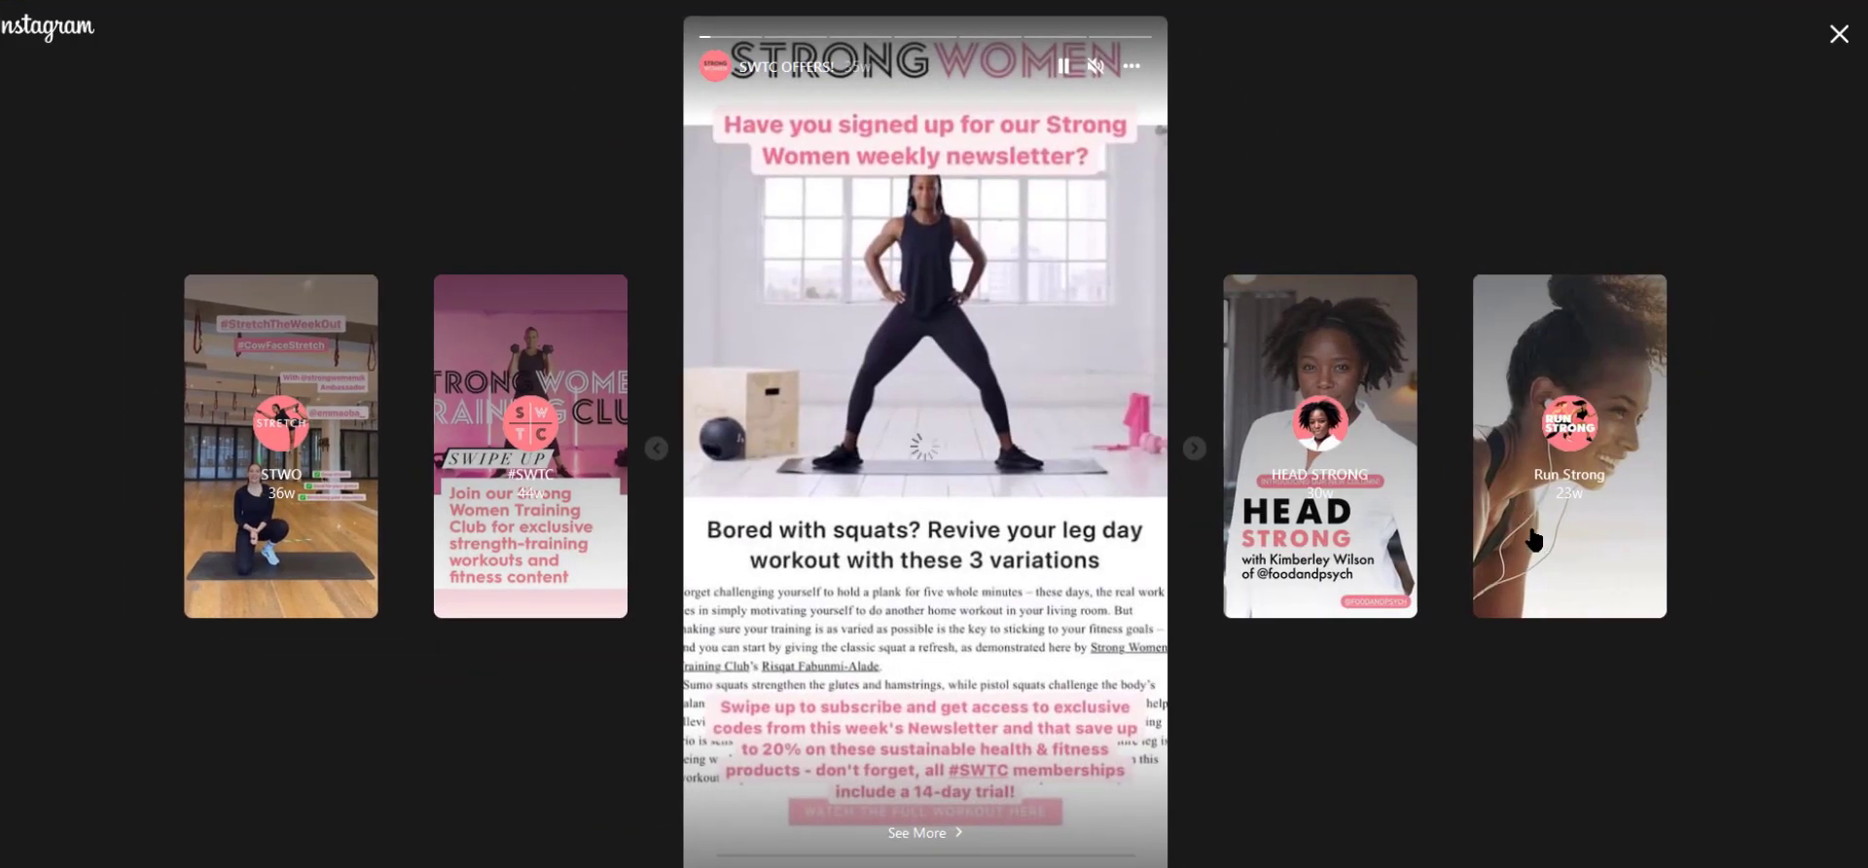
left_click(1535, 528)
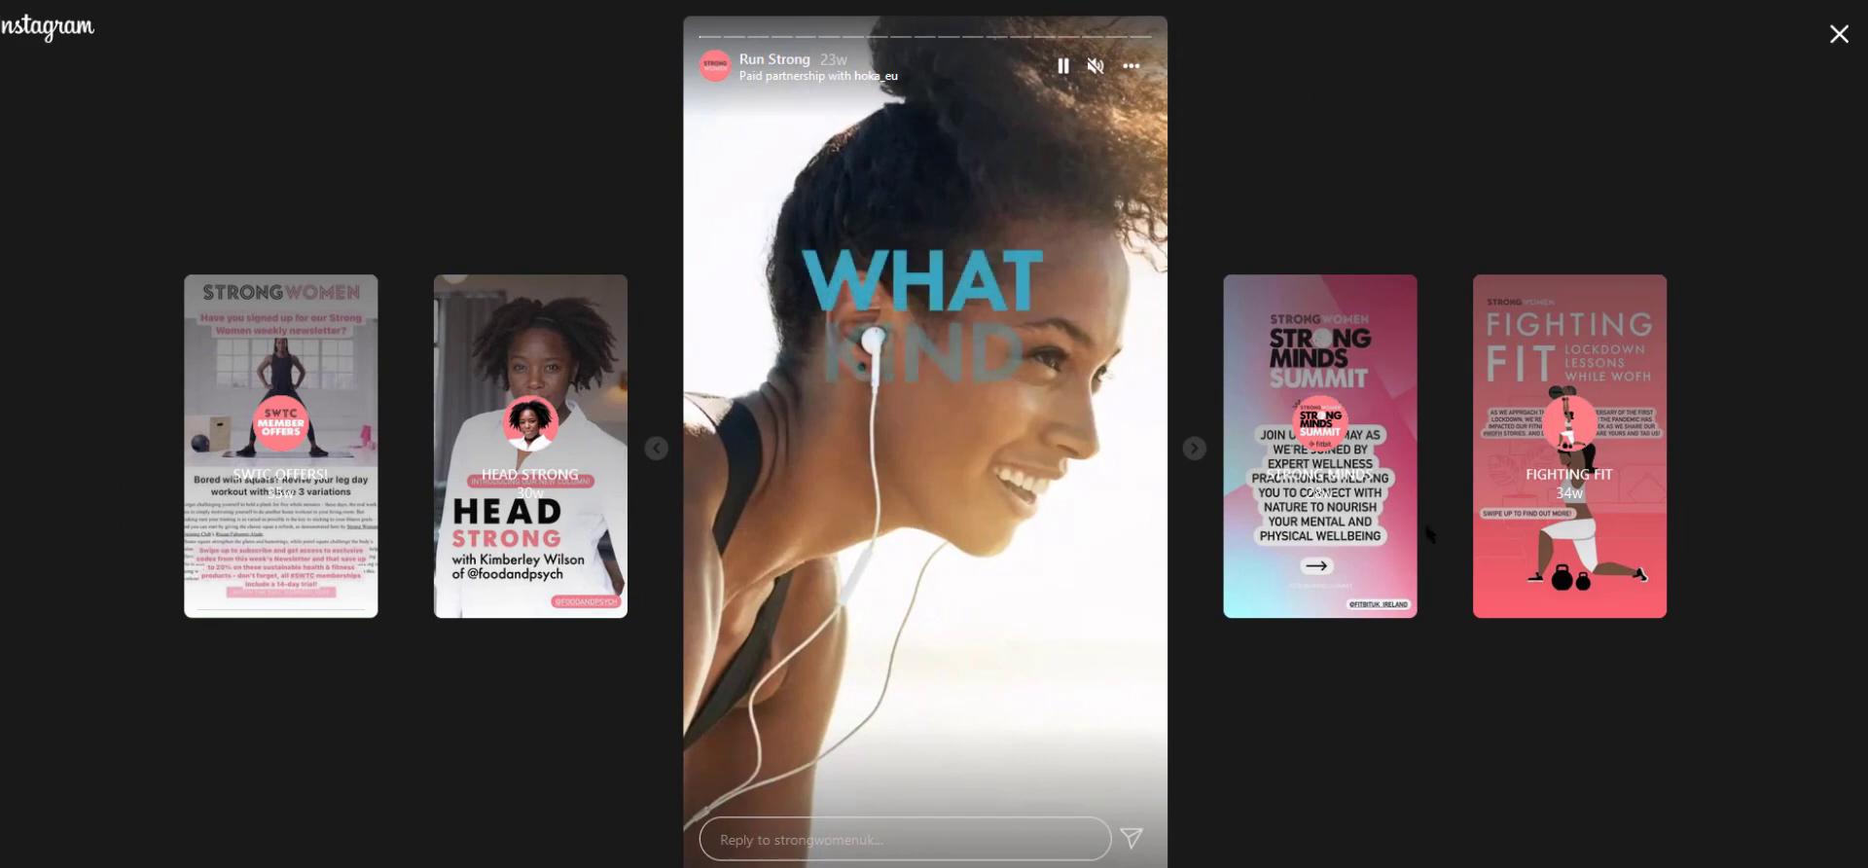
left_click(1370, 540)
left_click(1372, 538)
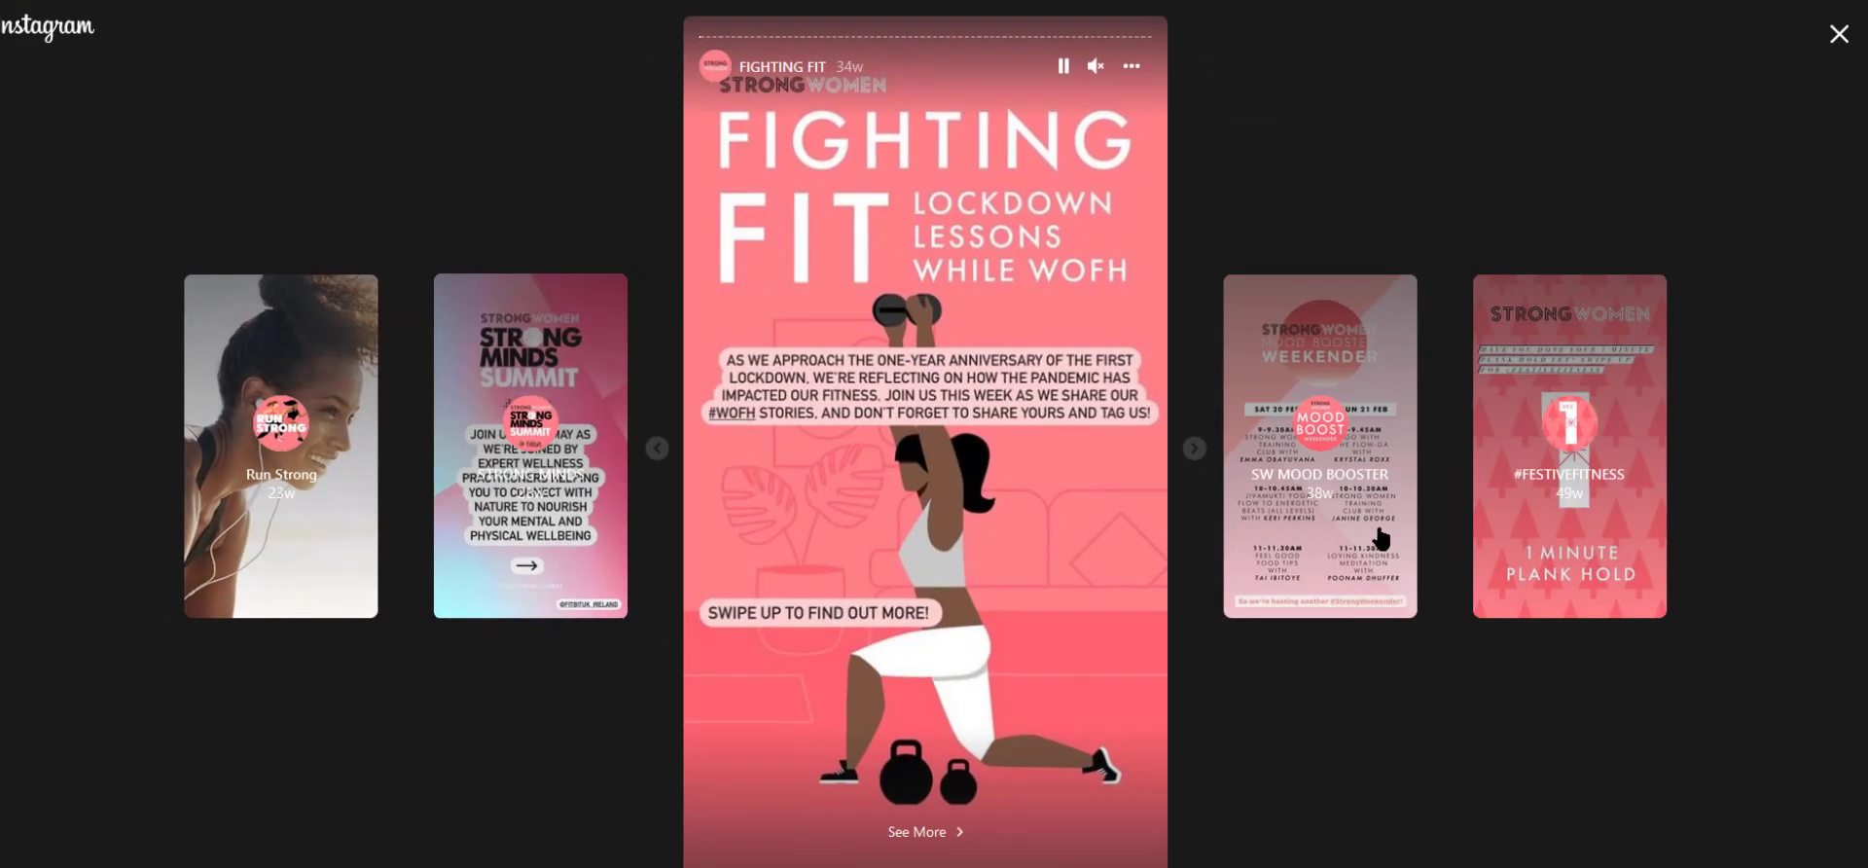
- Go through several Fighting Fit slides, view the SW Mood Booster highlight, and close the story viewer
left_click(1202, 450)
left_click(1194, 449)
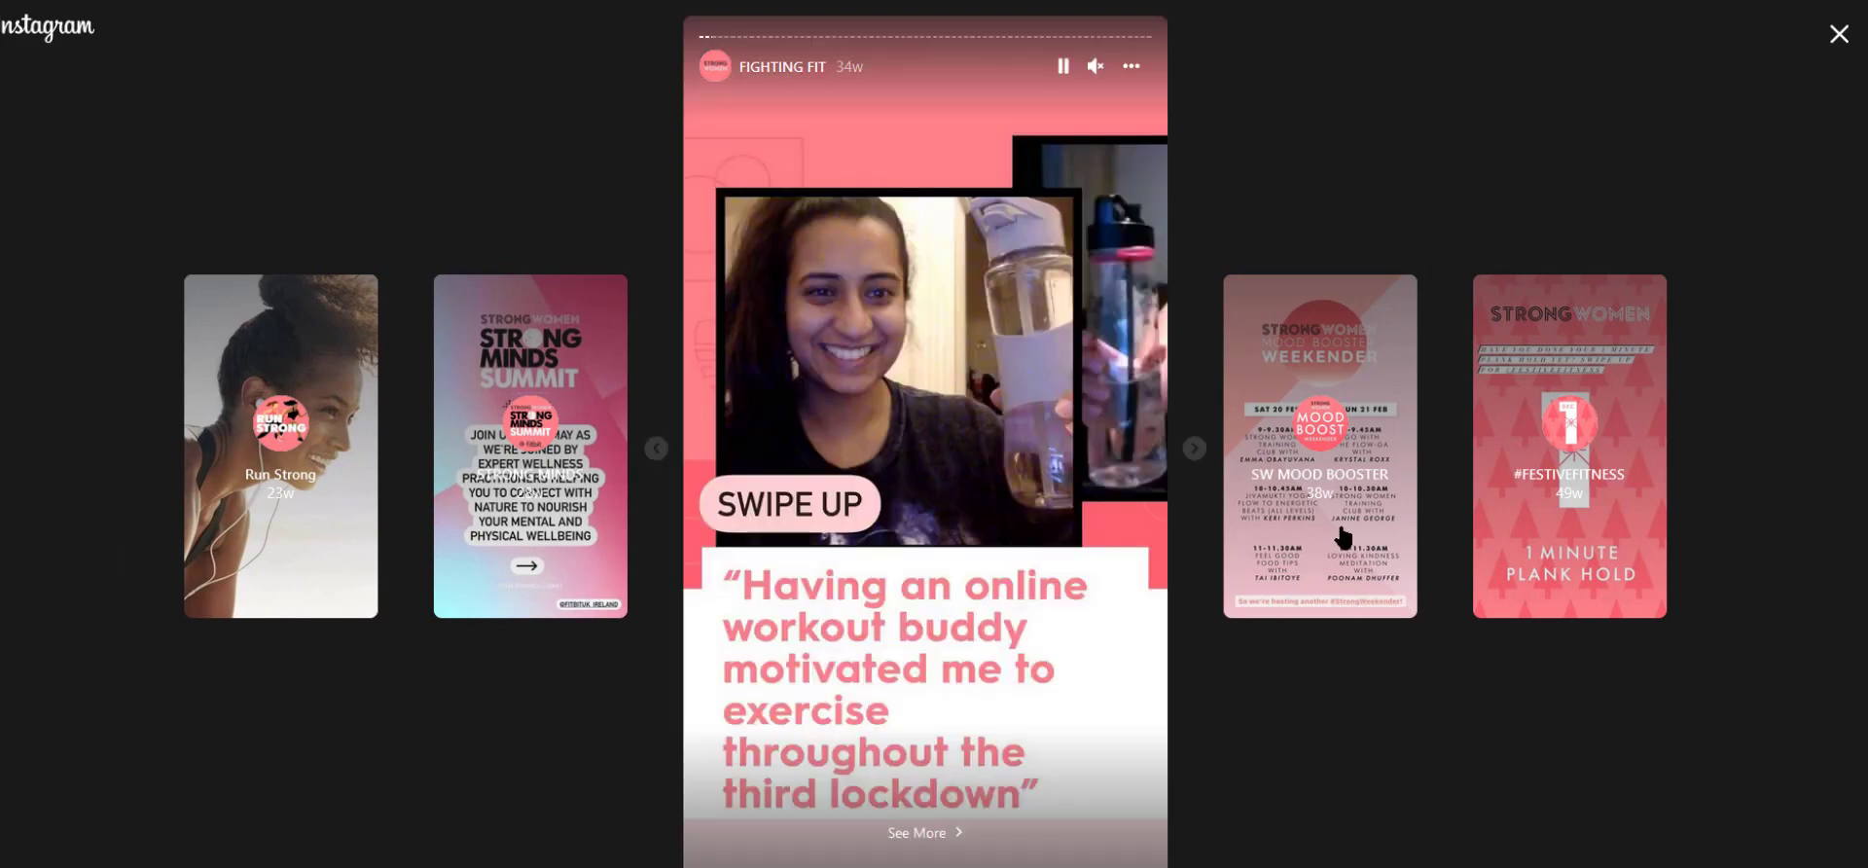
left_click(1195, 449)
left_click(1198, 451)
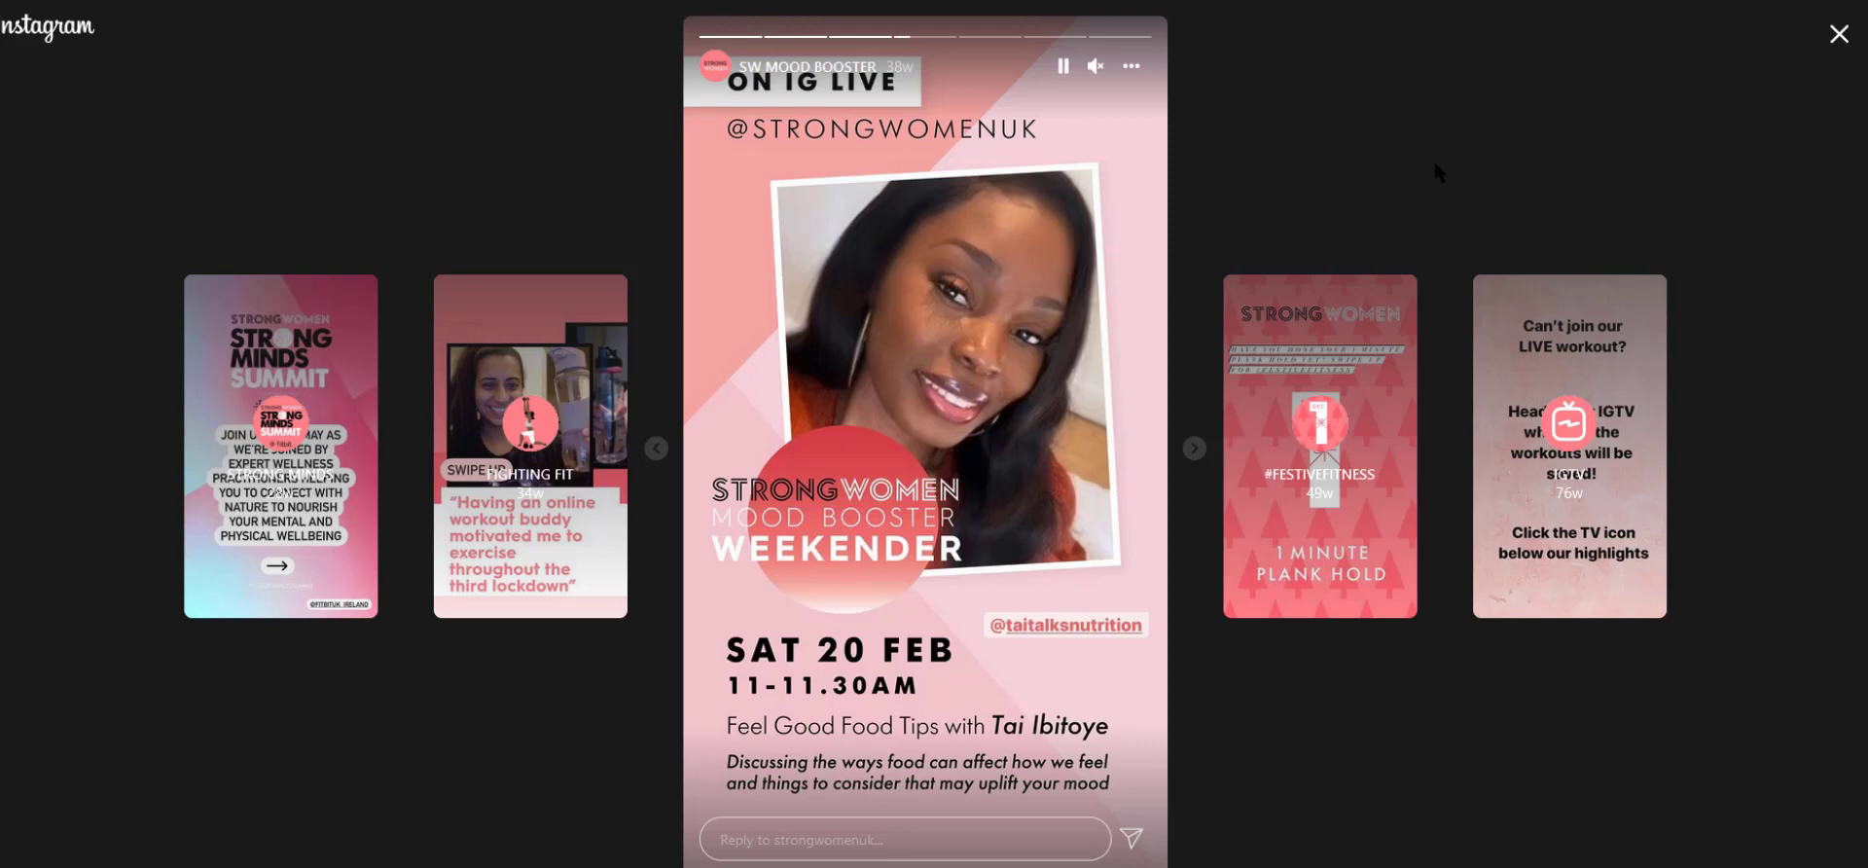
left_click(1839, 33)
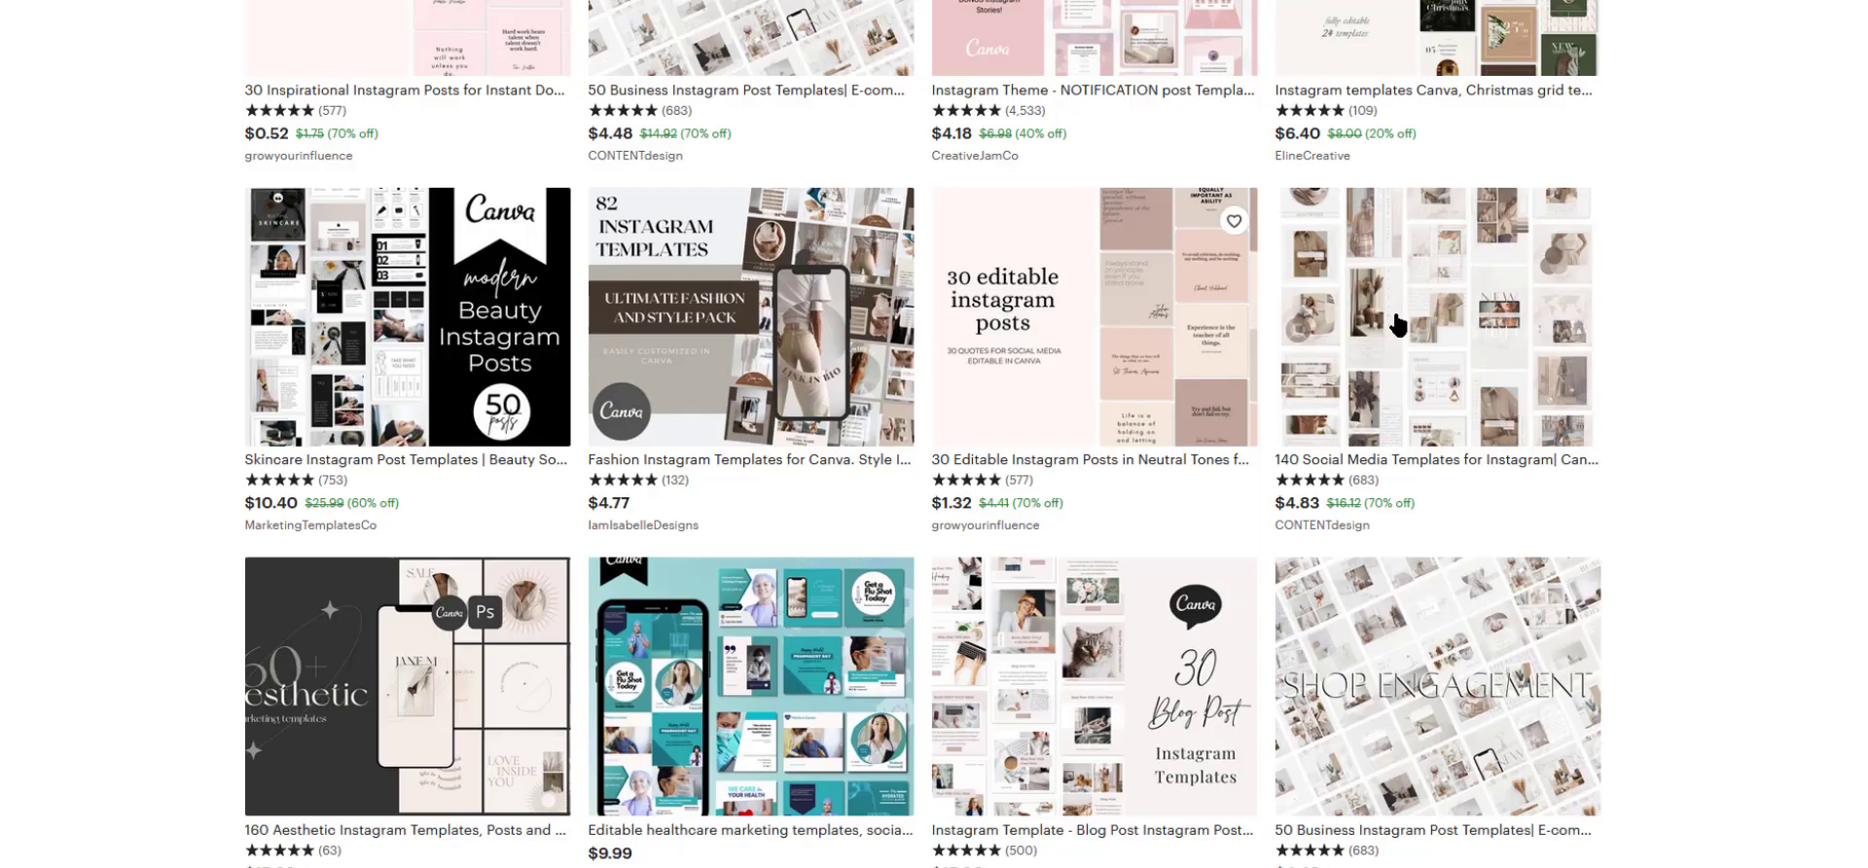
- Switch to Etsy and browse the designs and prices in the search results for instagram templates
scroll(1654, 355, "down", 10)
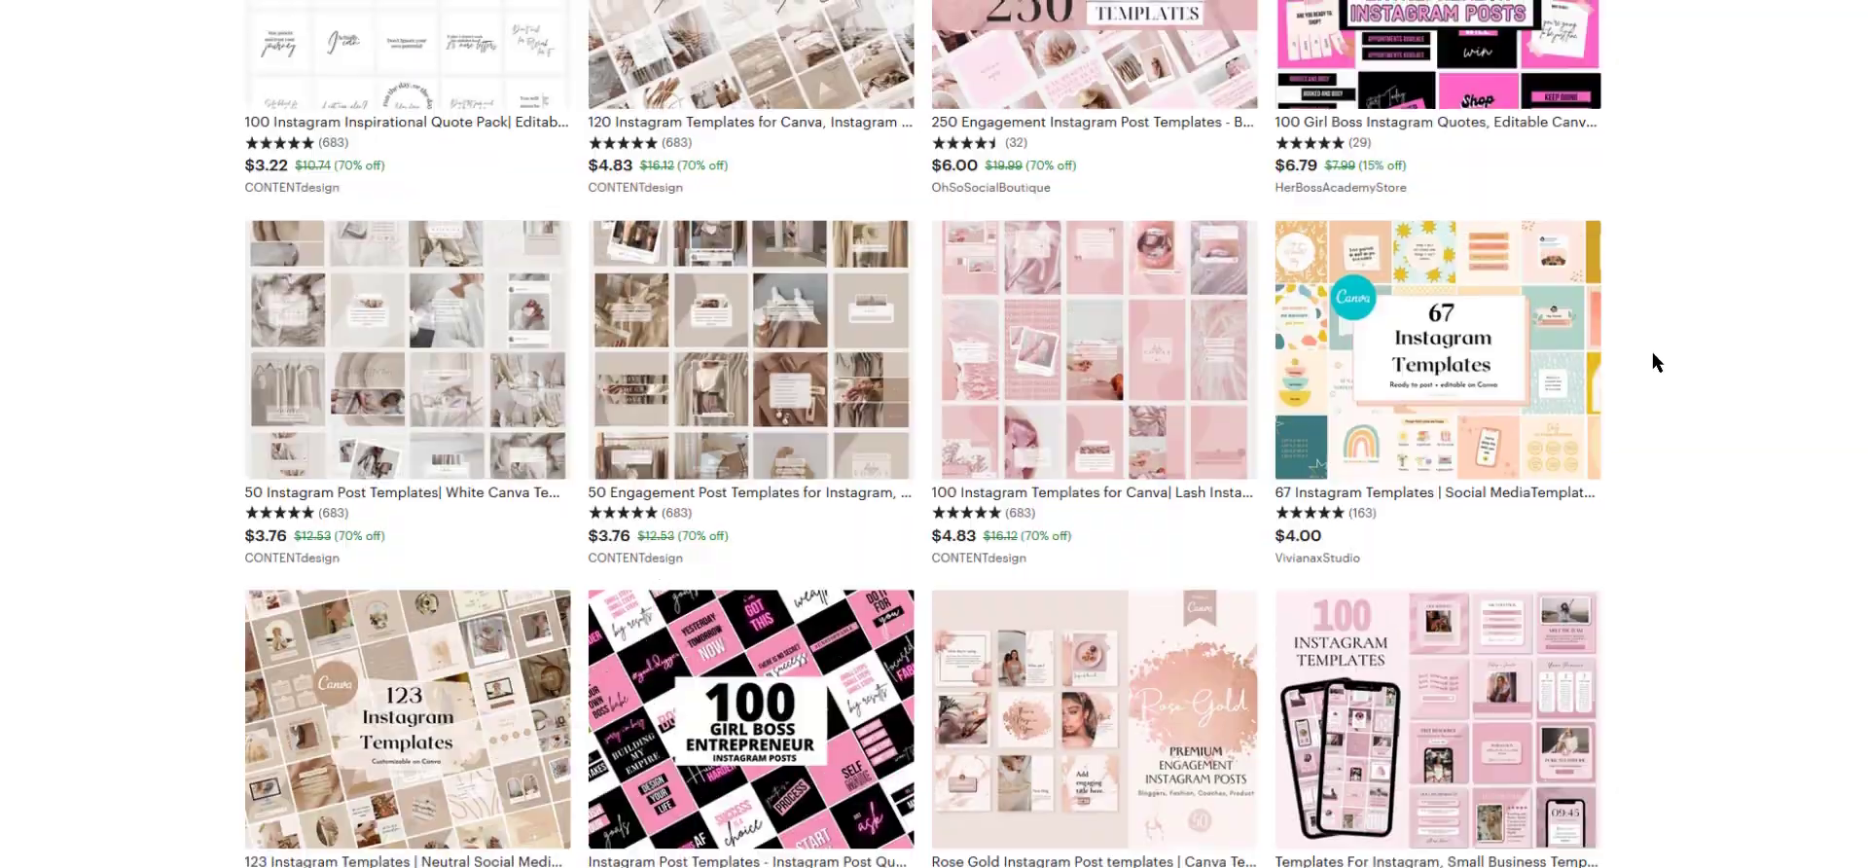
scroll(1684, 360, "up", 3)
right_click(1720, 391)
left_click(1721, 302)
scroll(1730, 370, "up", 4)
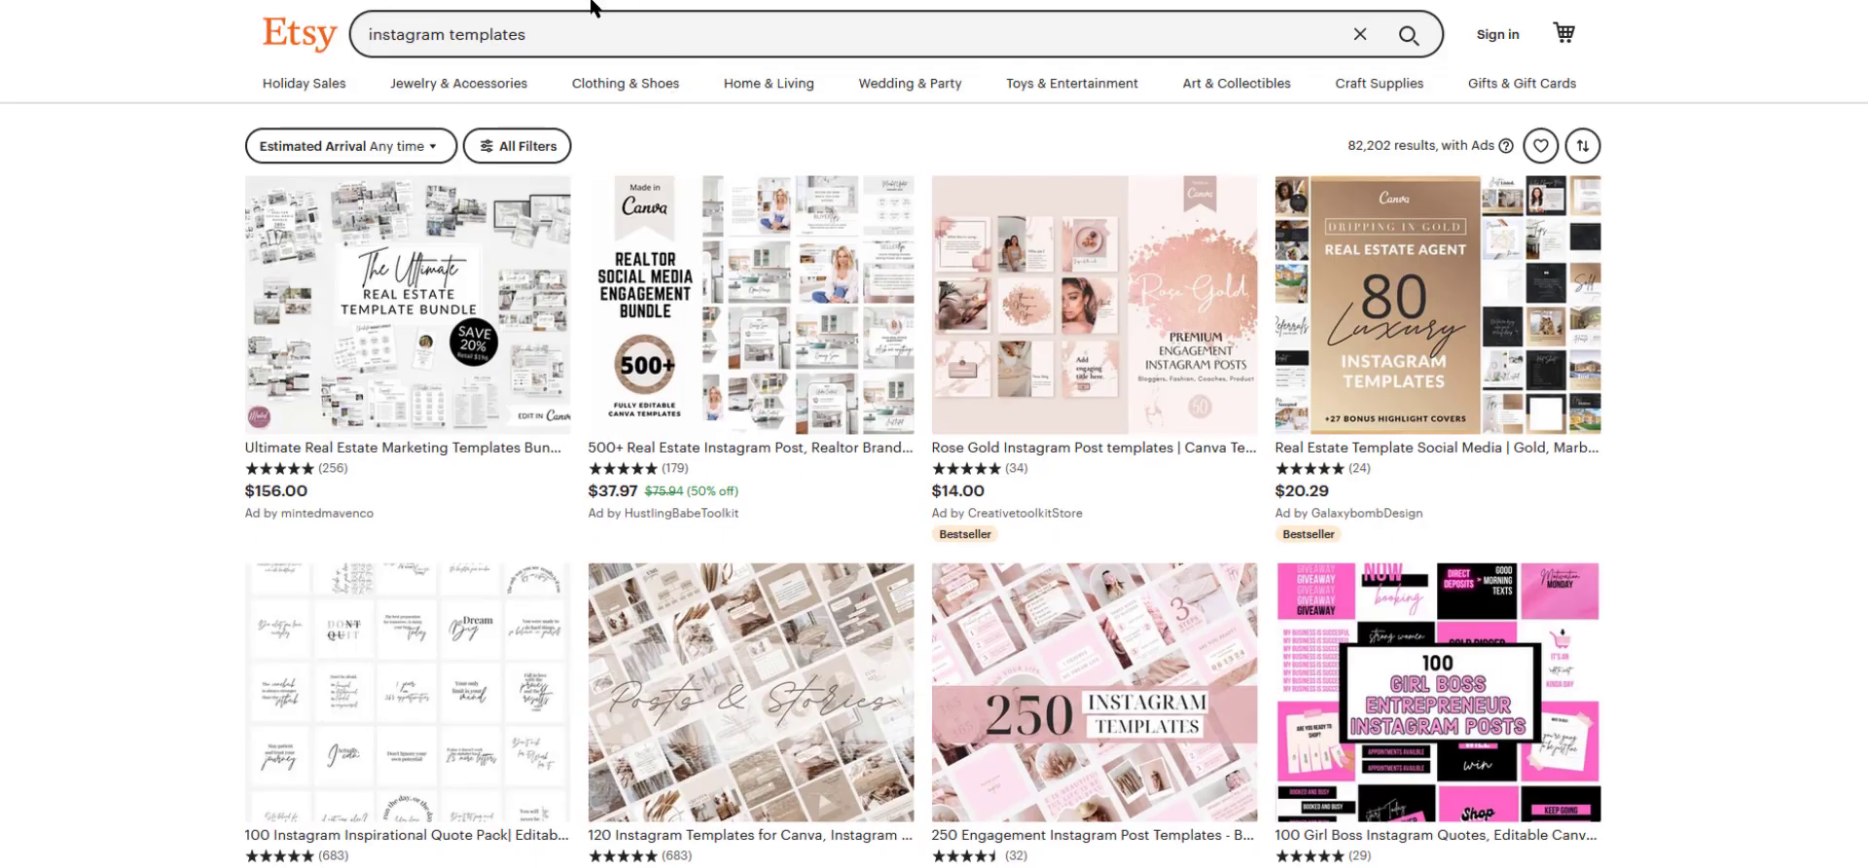
scroll(999, 313, "down", 2)
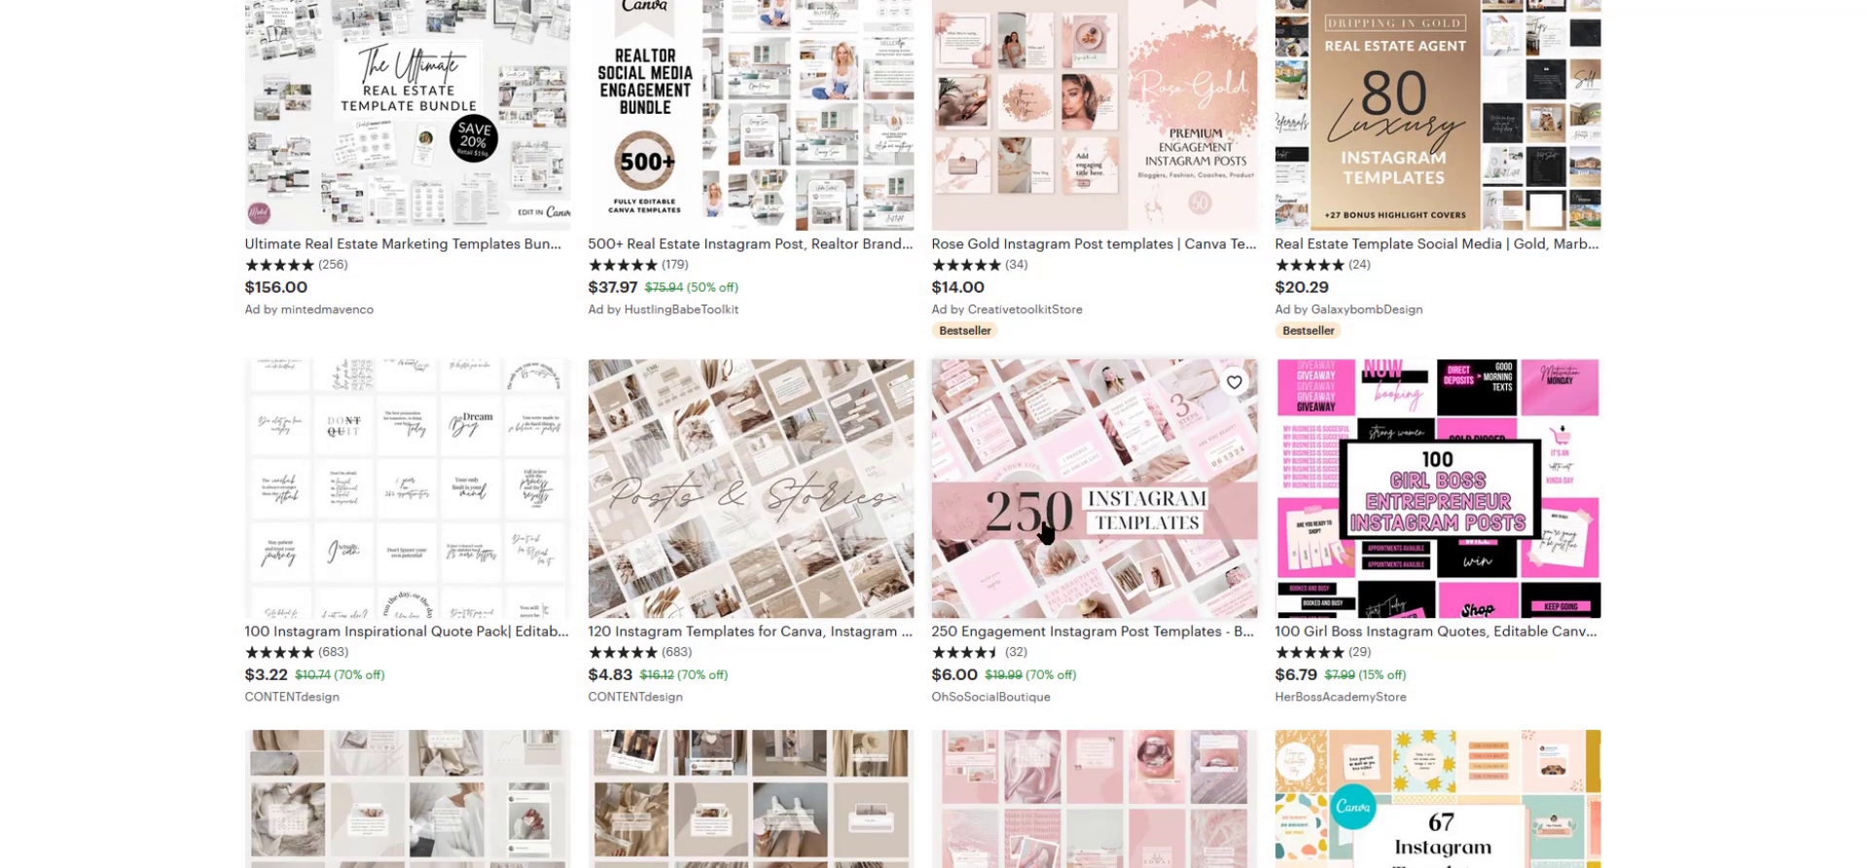
scroll(1080, 572, "down", 4)
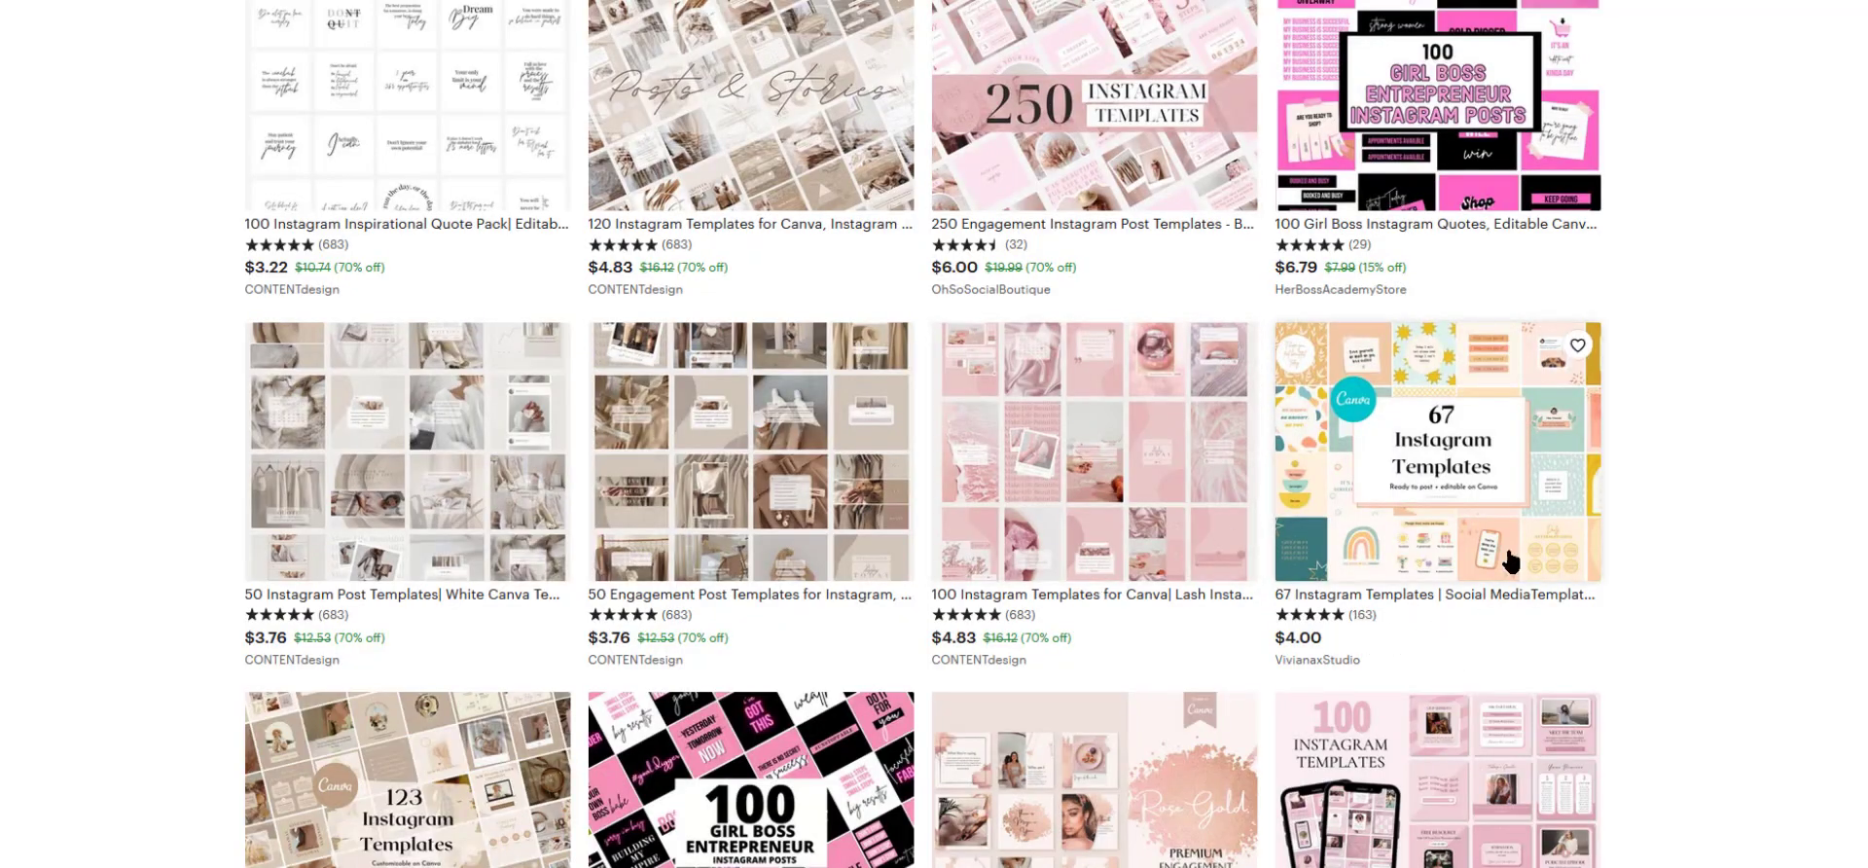
scroll(850, 534, "down", 5)
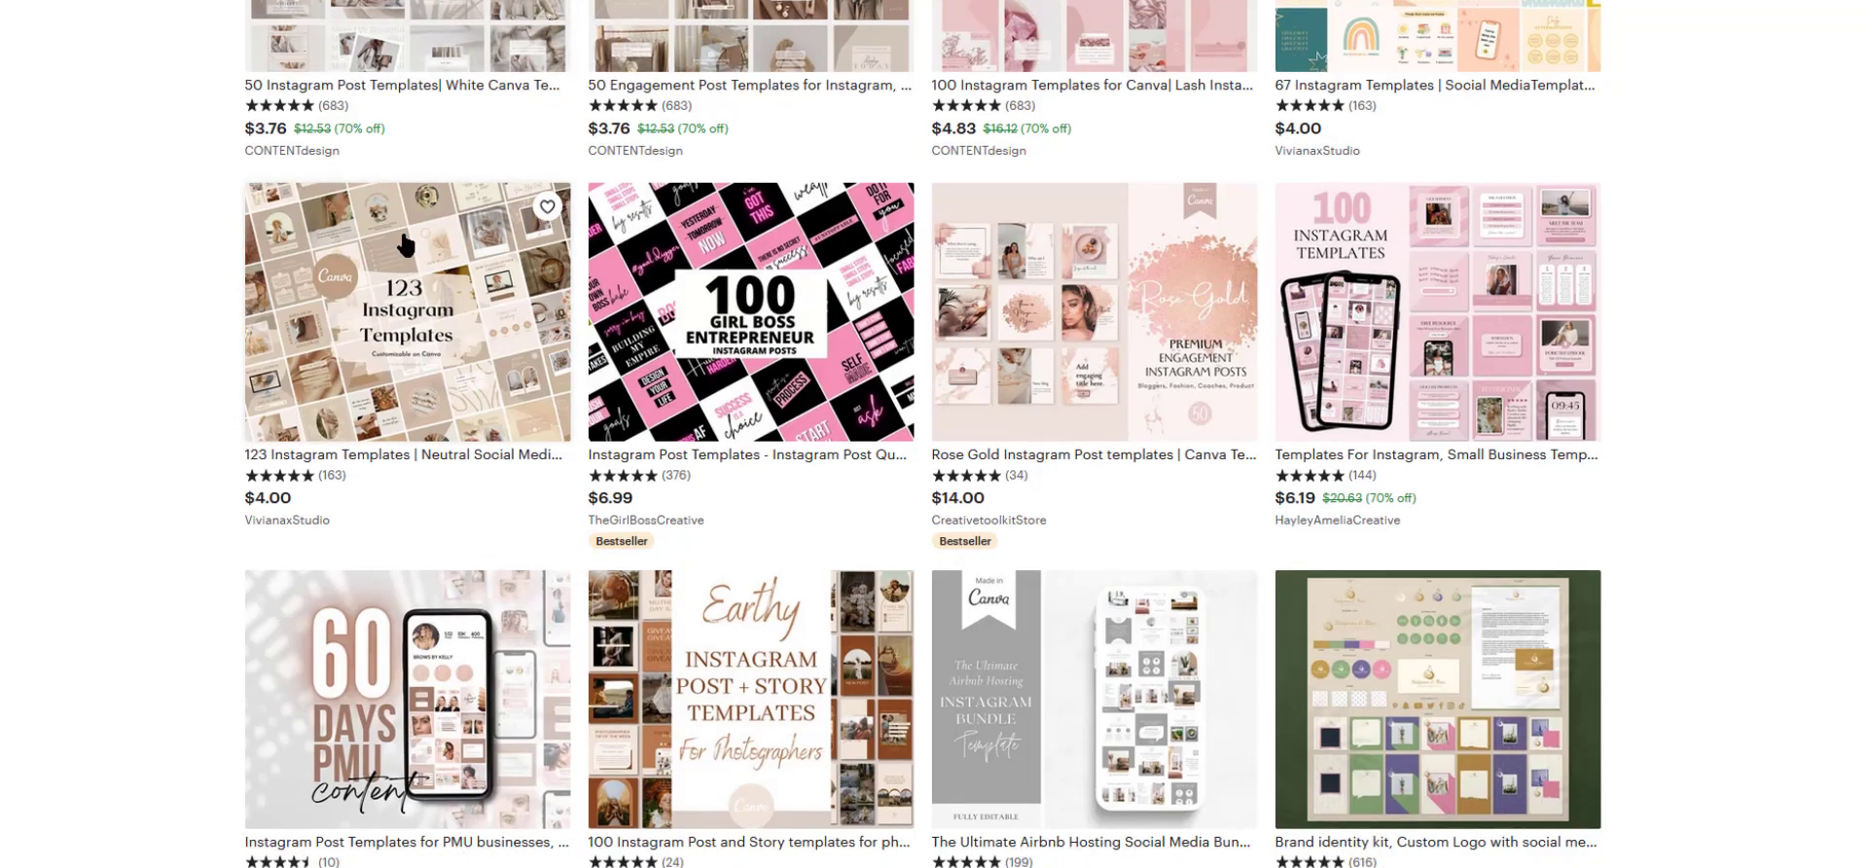
- Browse further through the Instagram template results and open GraphixRoss's Business Instagram Post Template listing
scroll(895, 623, "down", 4)
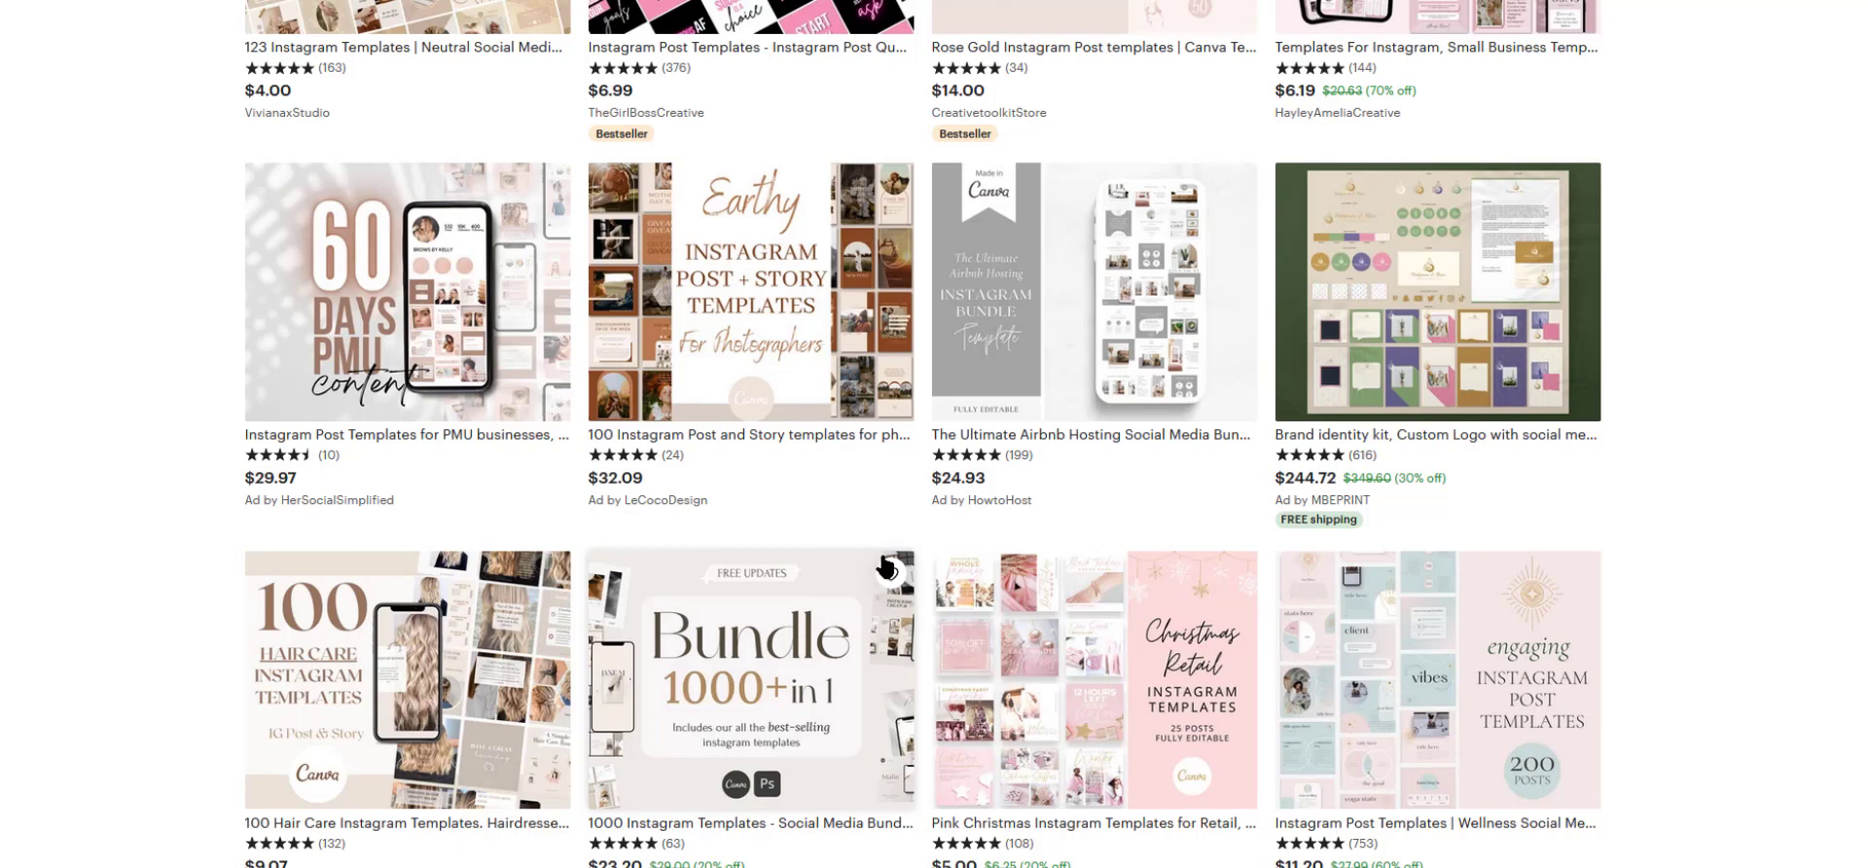
scroll(763, 292, "down", 10)
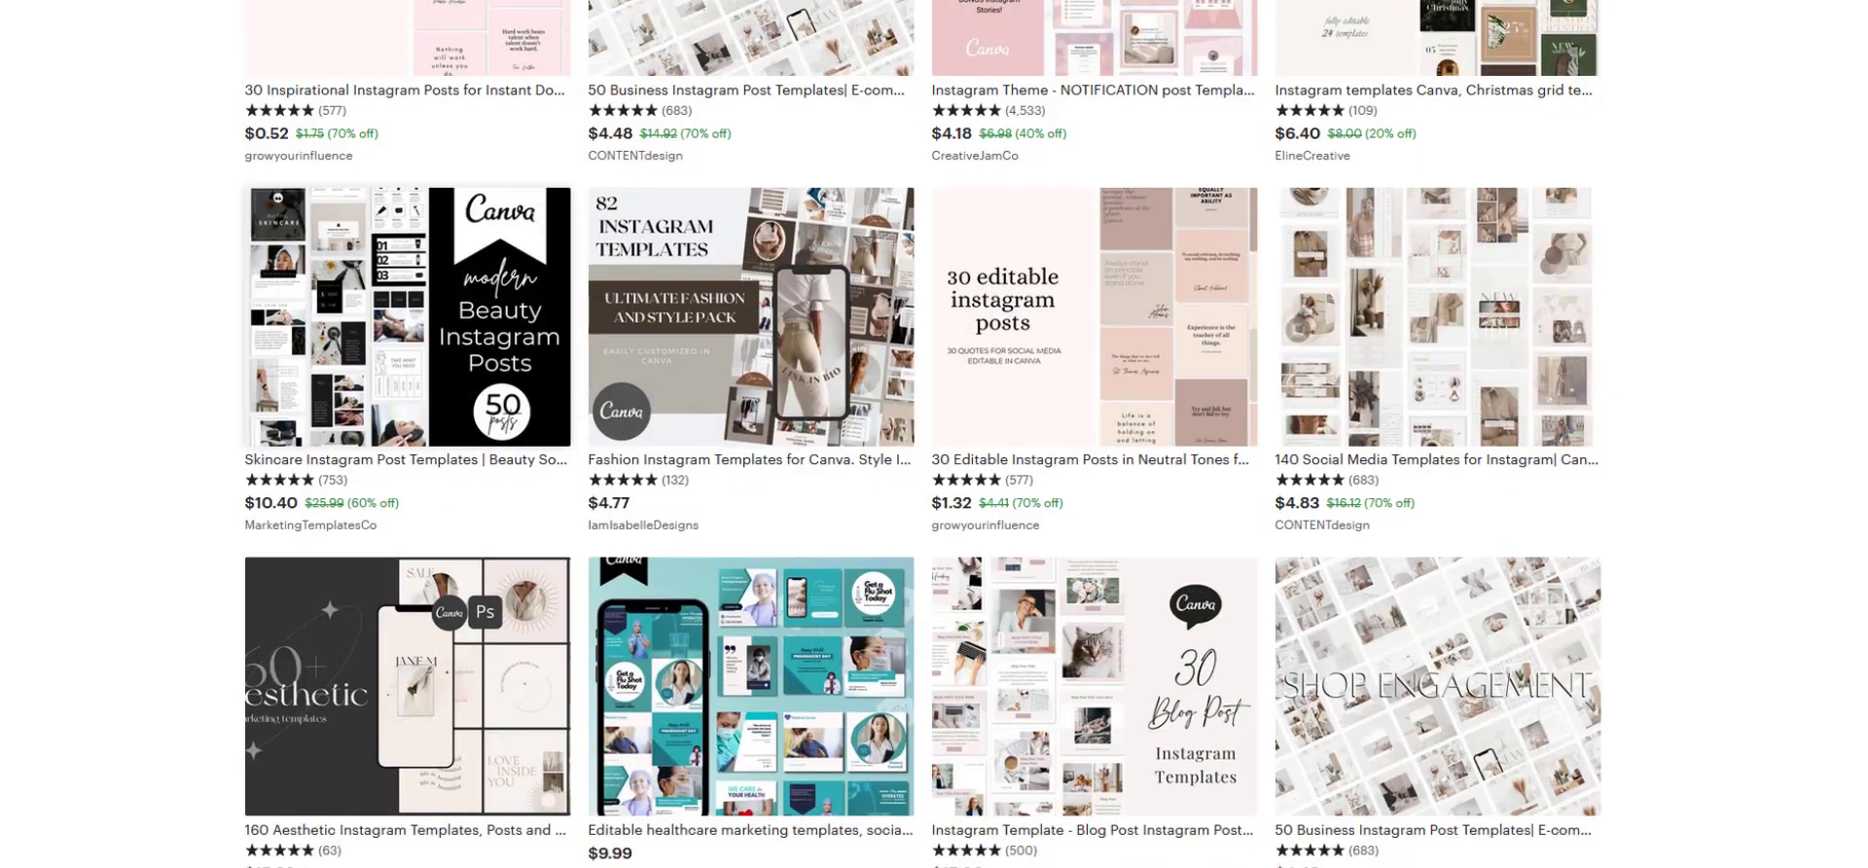
scroll(776, 433, "down", 5)
scroll(855, 594, "down", 5)
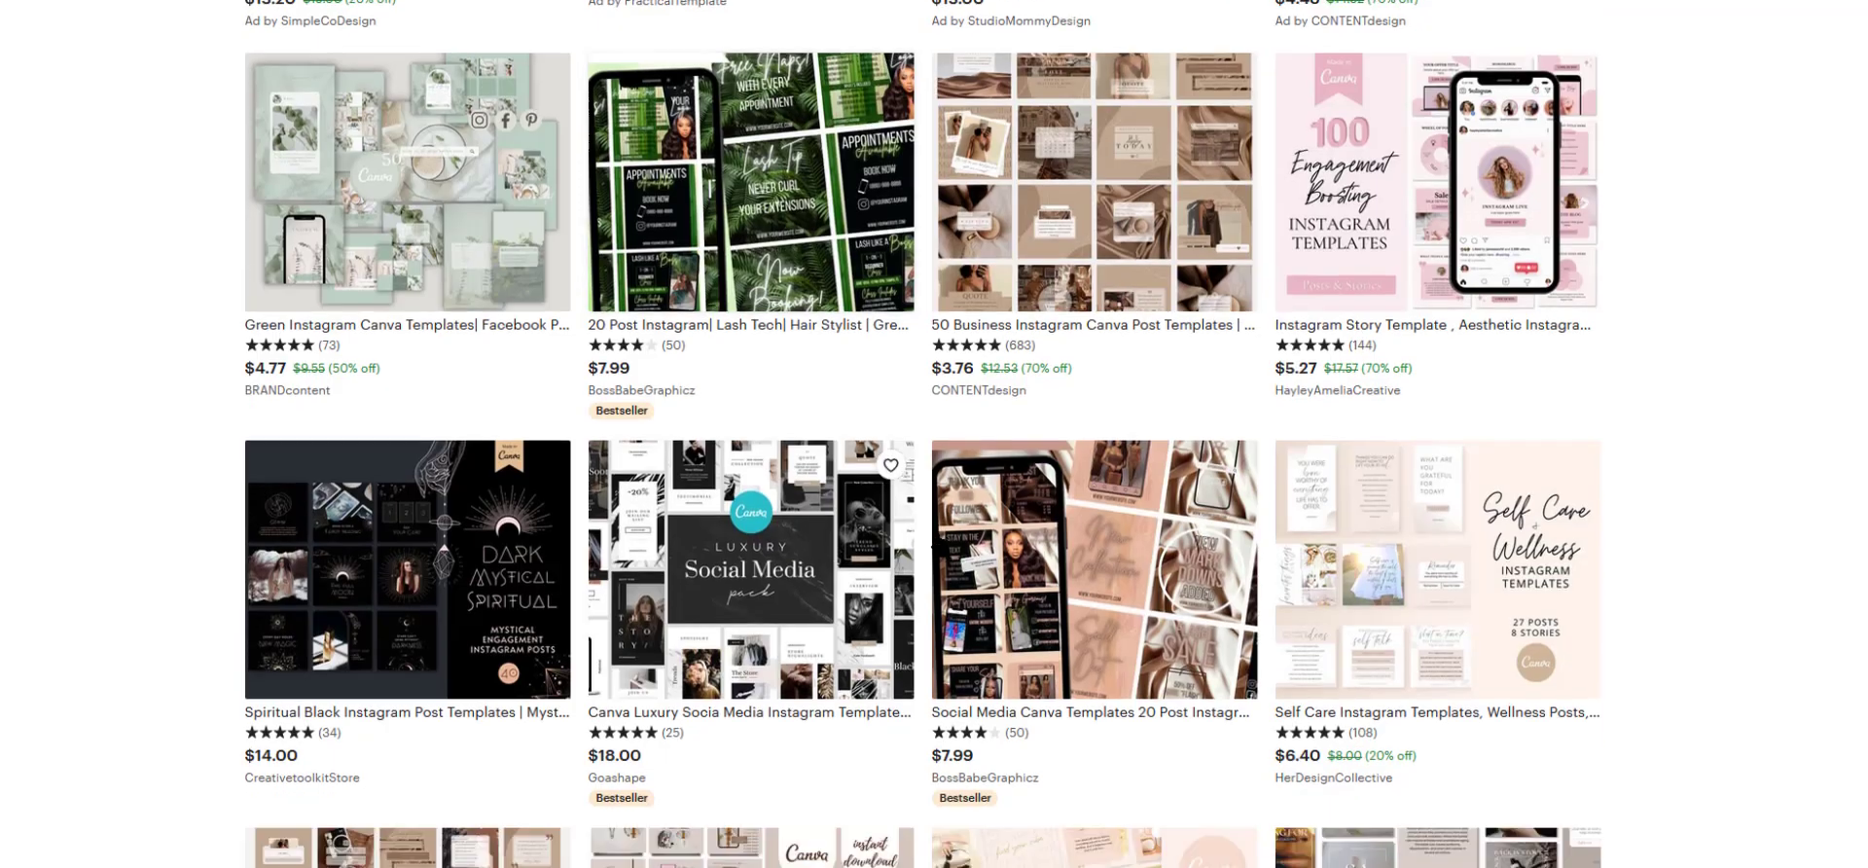
scroll(860, 602, "down", 4)
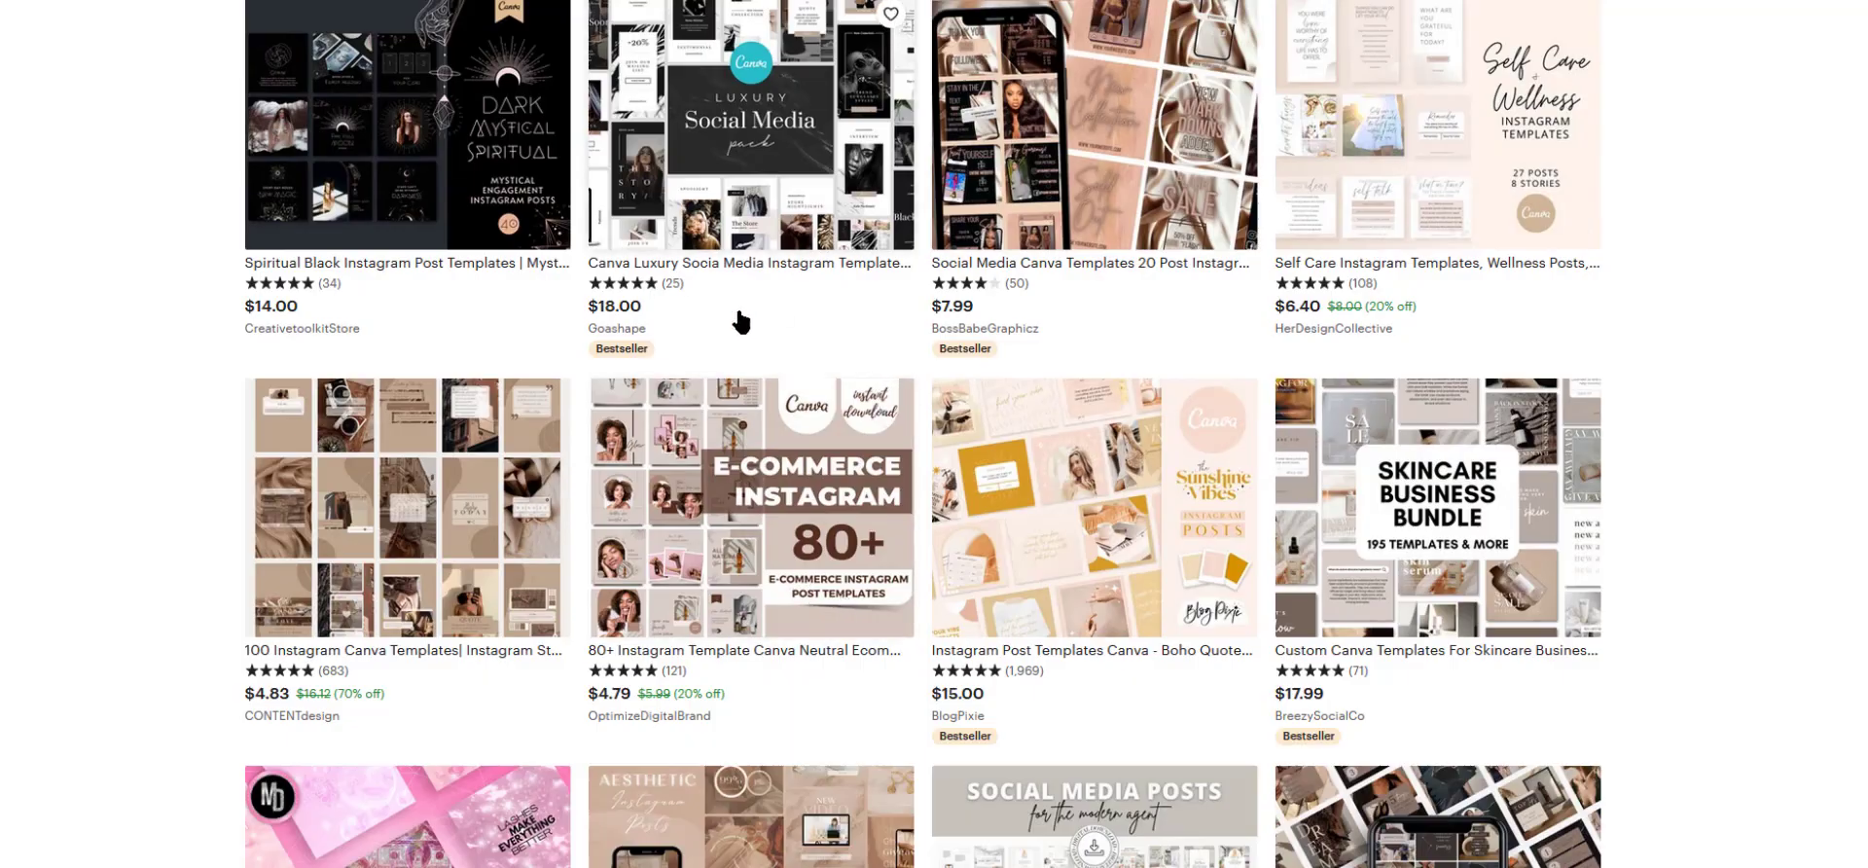
scroll(684, 283, "down", 10)
scroll(603, 483, "down", 6)
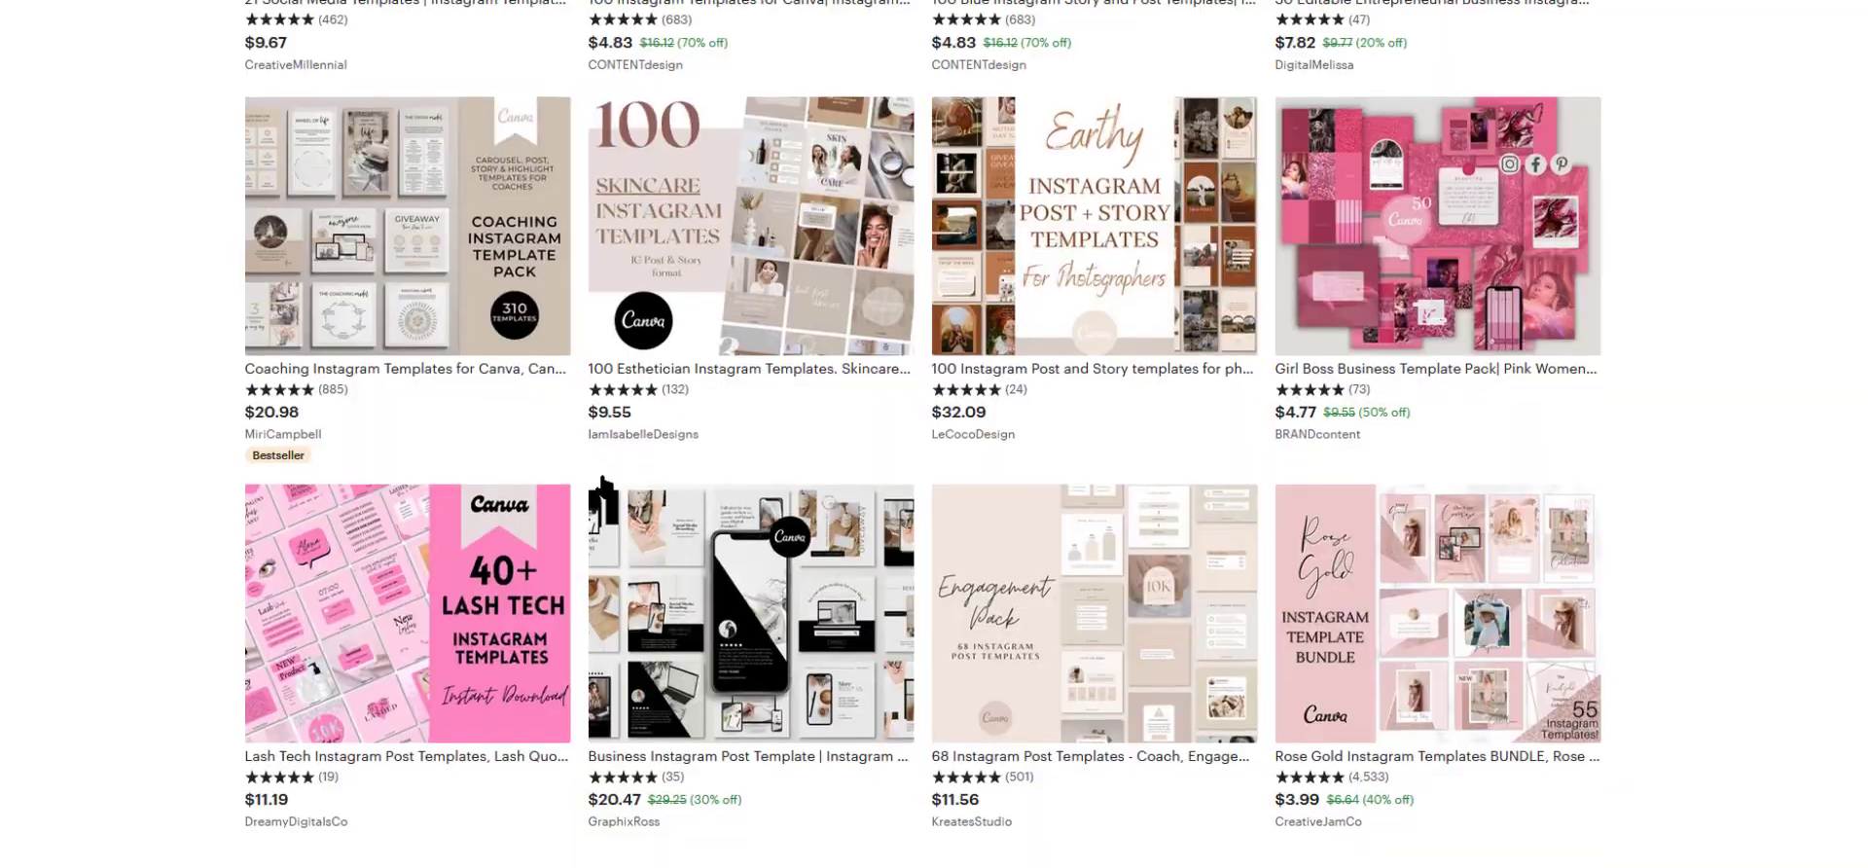
left_click(800, 458)
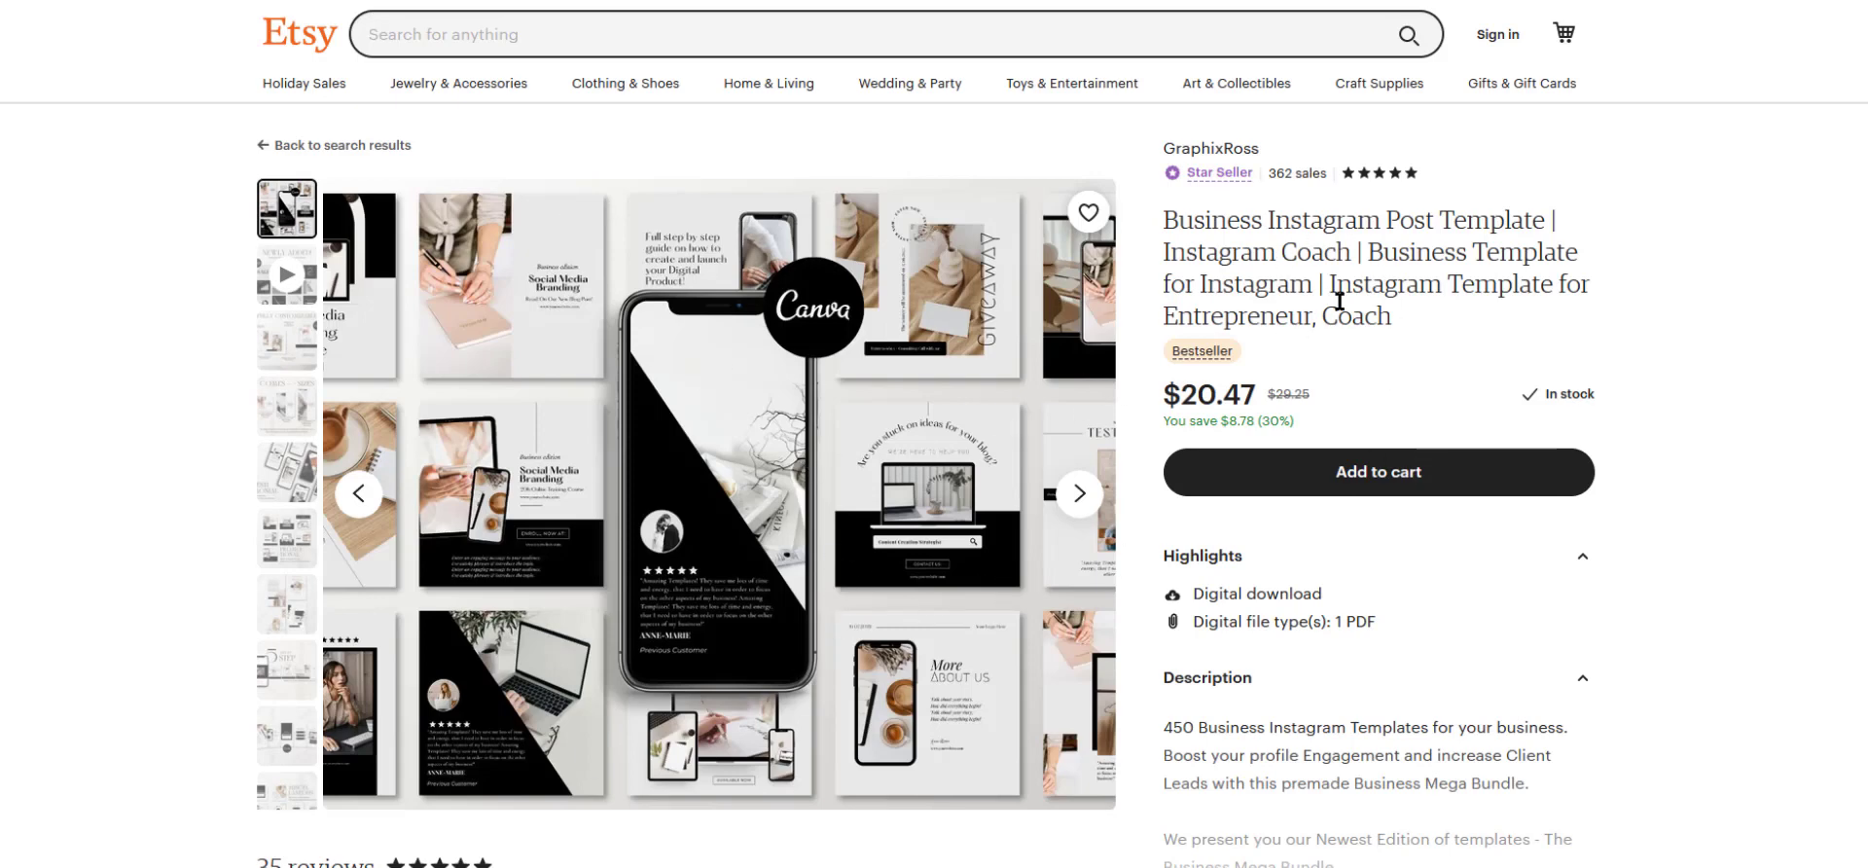
- Look over the Business Instagram Post Template listing's highlights, description, delivery details and reviews
scroll(1387, 472, "down", 2)
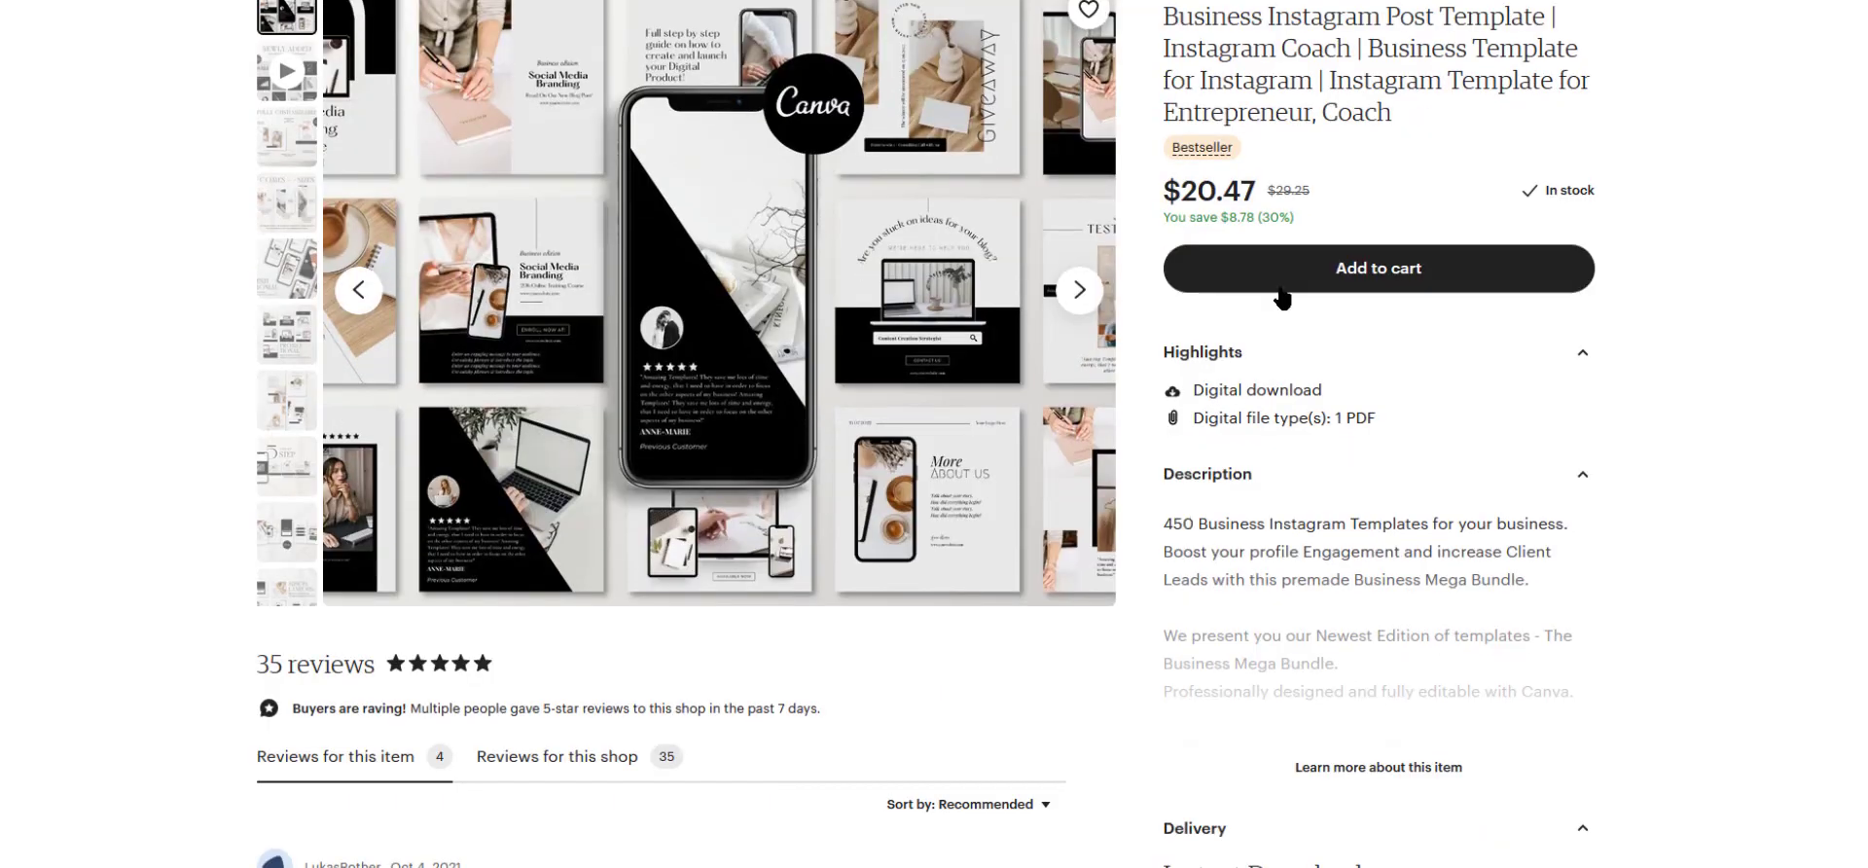
scroll(1410, 558, "up", 2)
scroll(1425, 564, "down", 7)
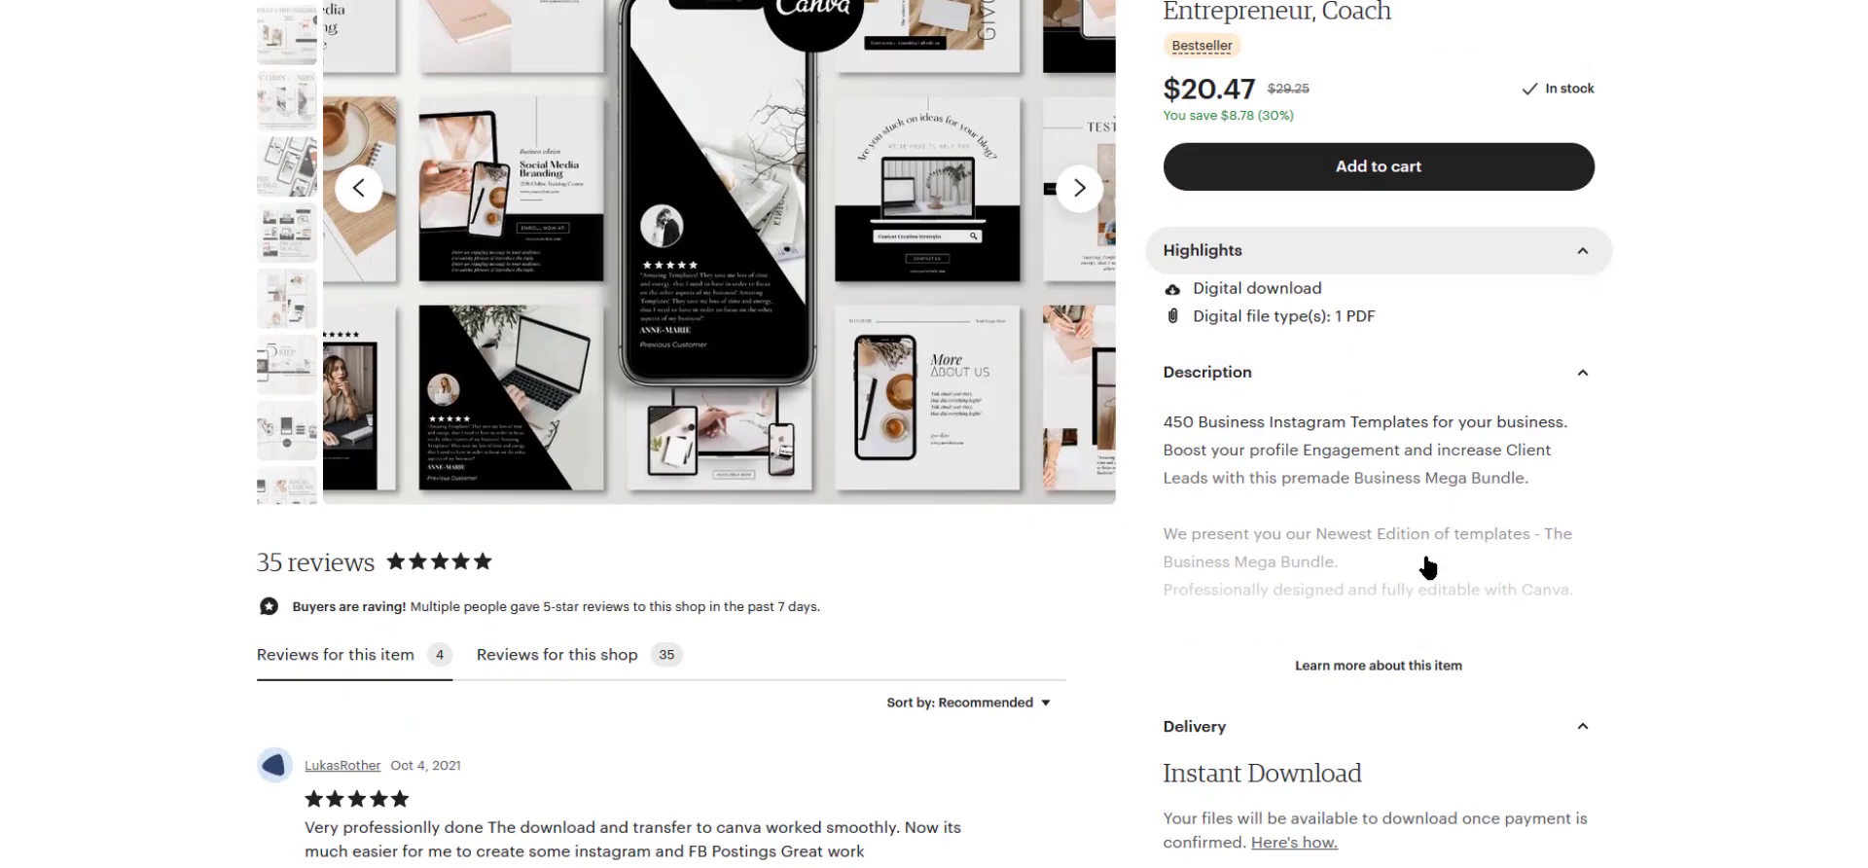
scroll(1195, 489, "up", 7)
scroll(1195, 489, "up", 1)
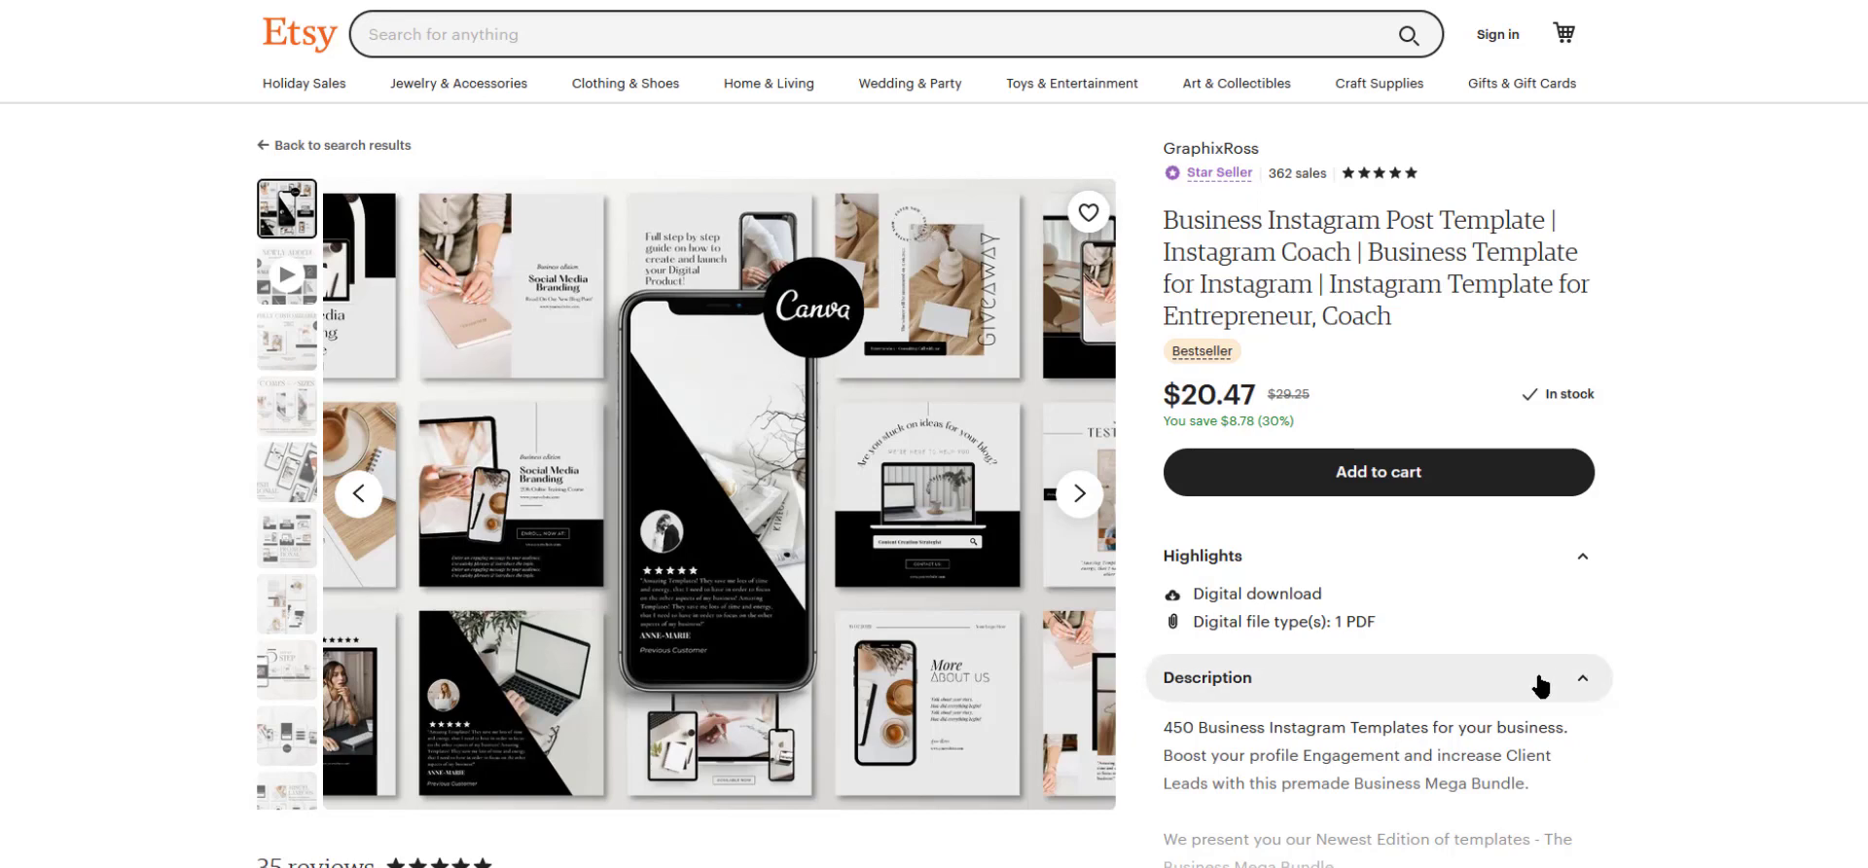
- View the listing's preview images, including the Fully Customizable, Testimonial and Promotional designs
left_click(292, 362)
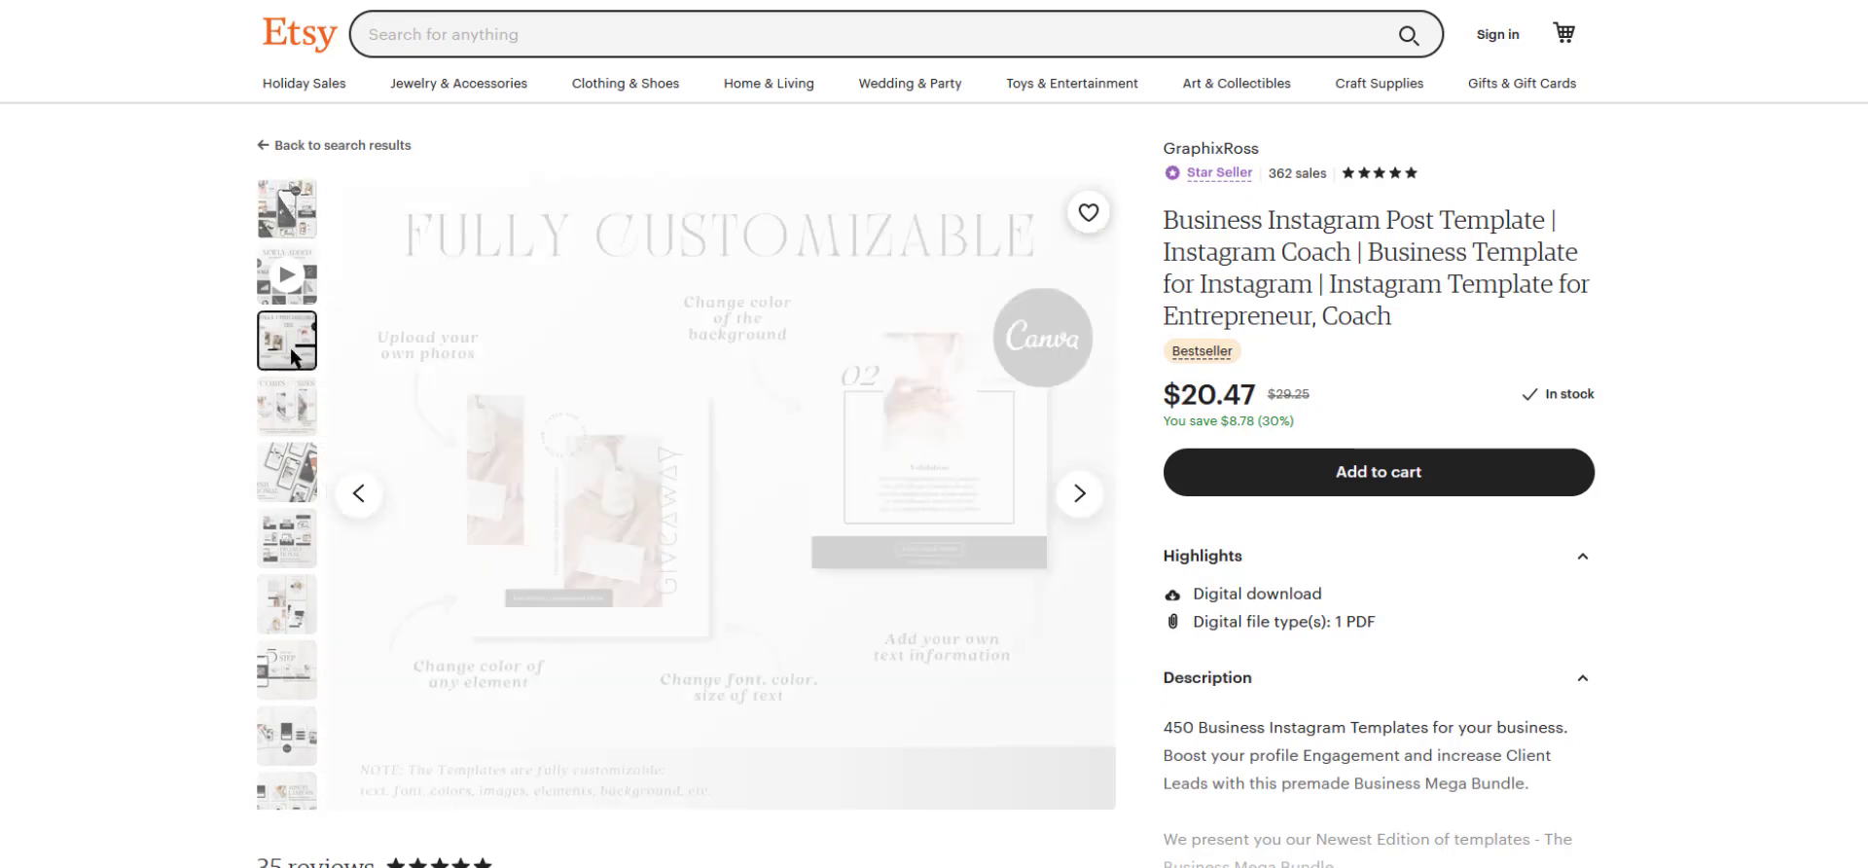
left_click(295, 230)
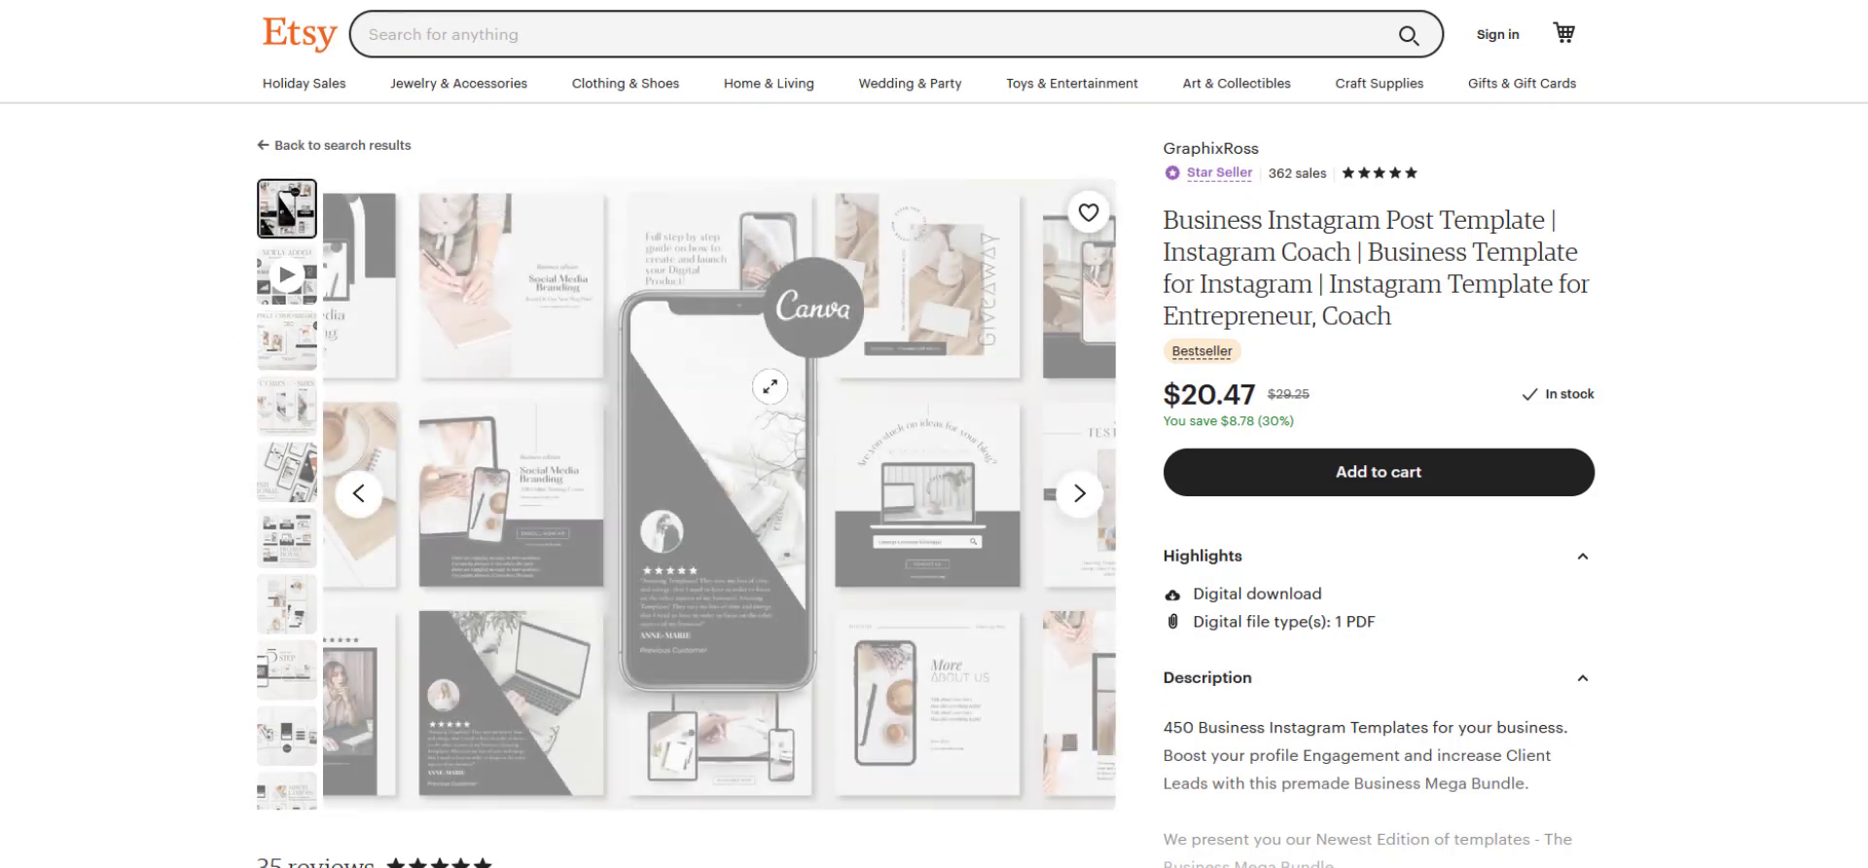
left_click(287, 471)
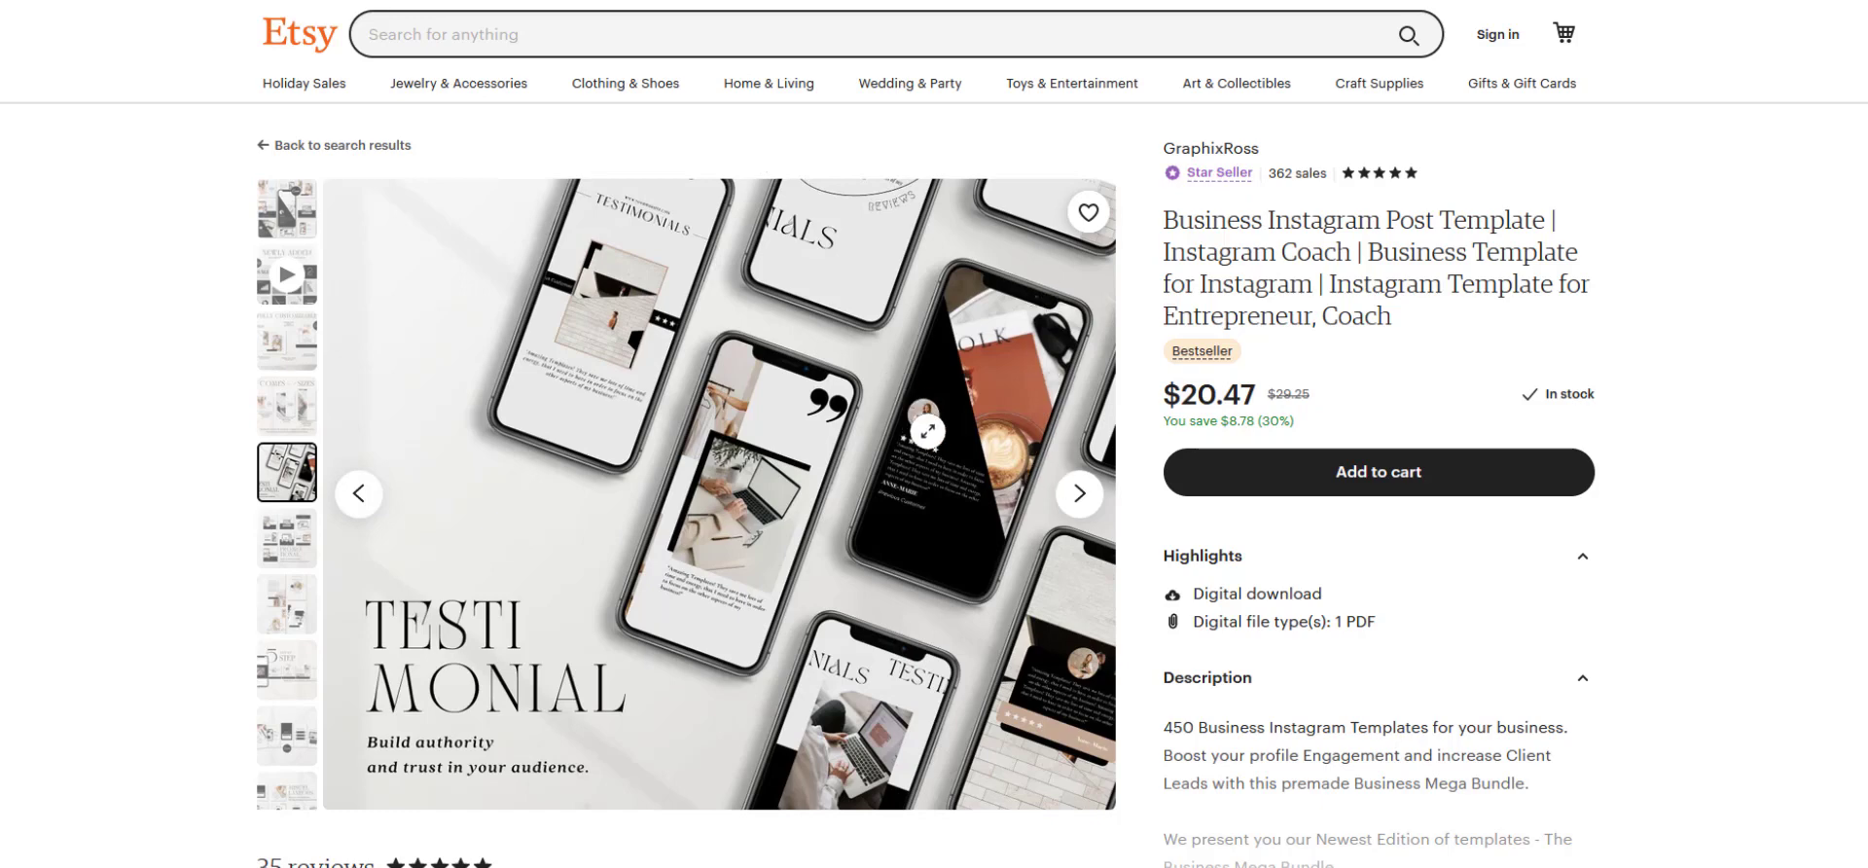
left_click(286, 549)
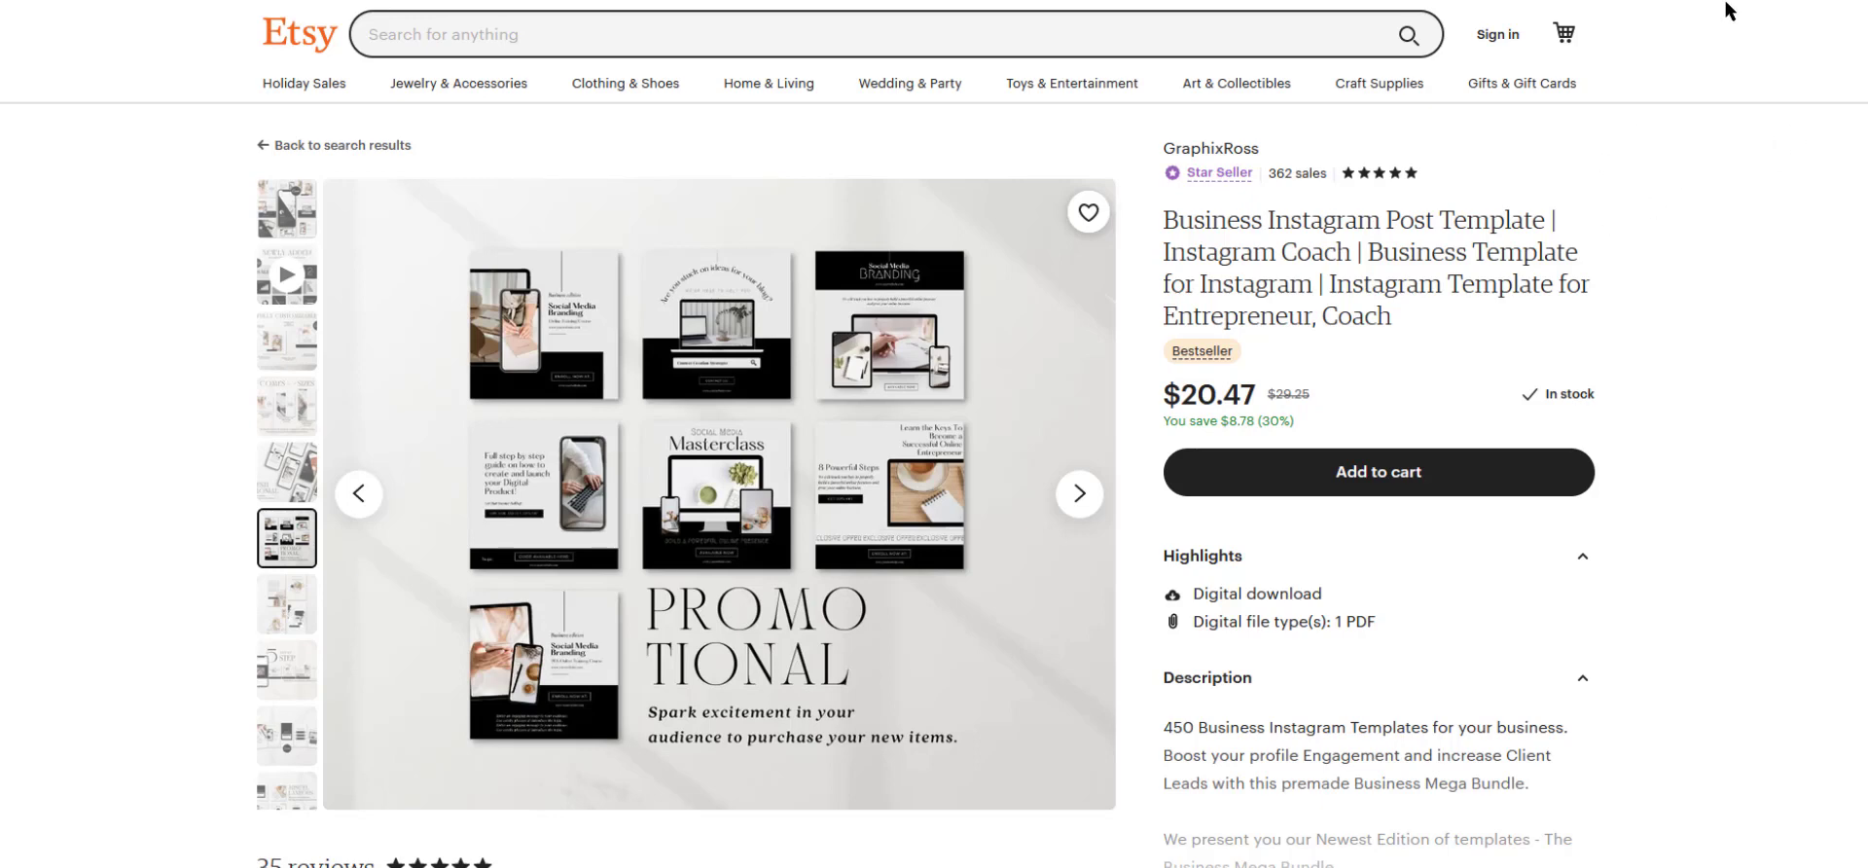
left_click(292, 222)
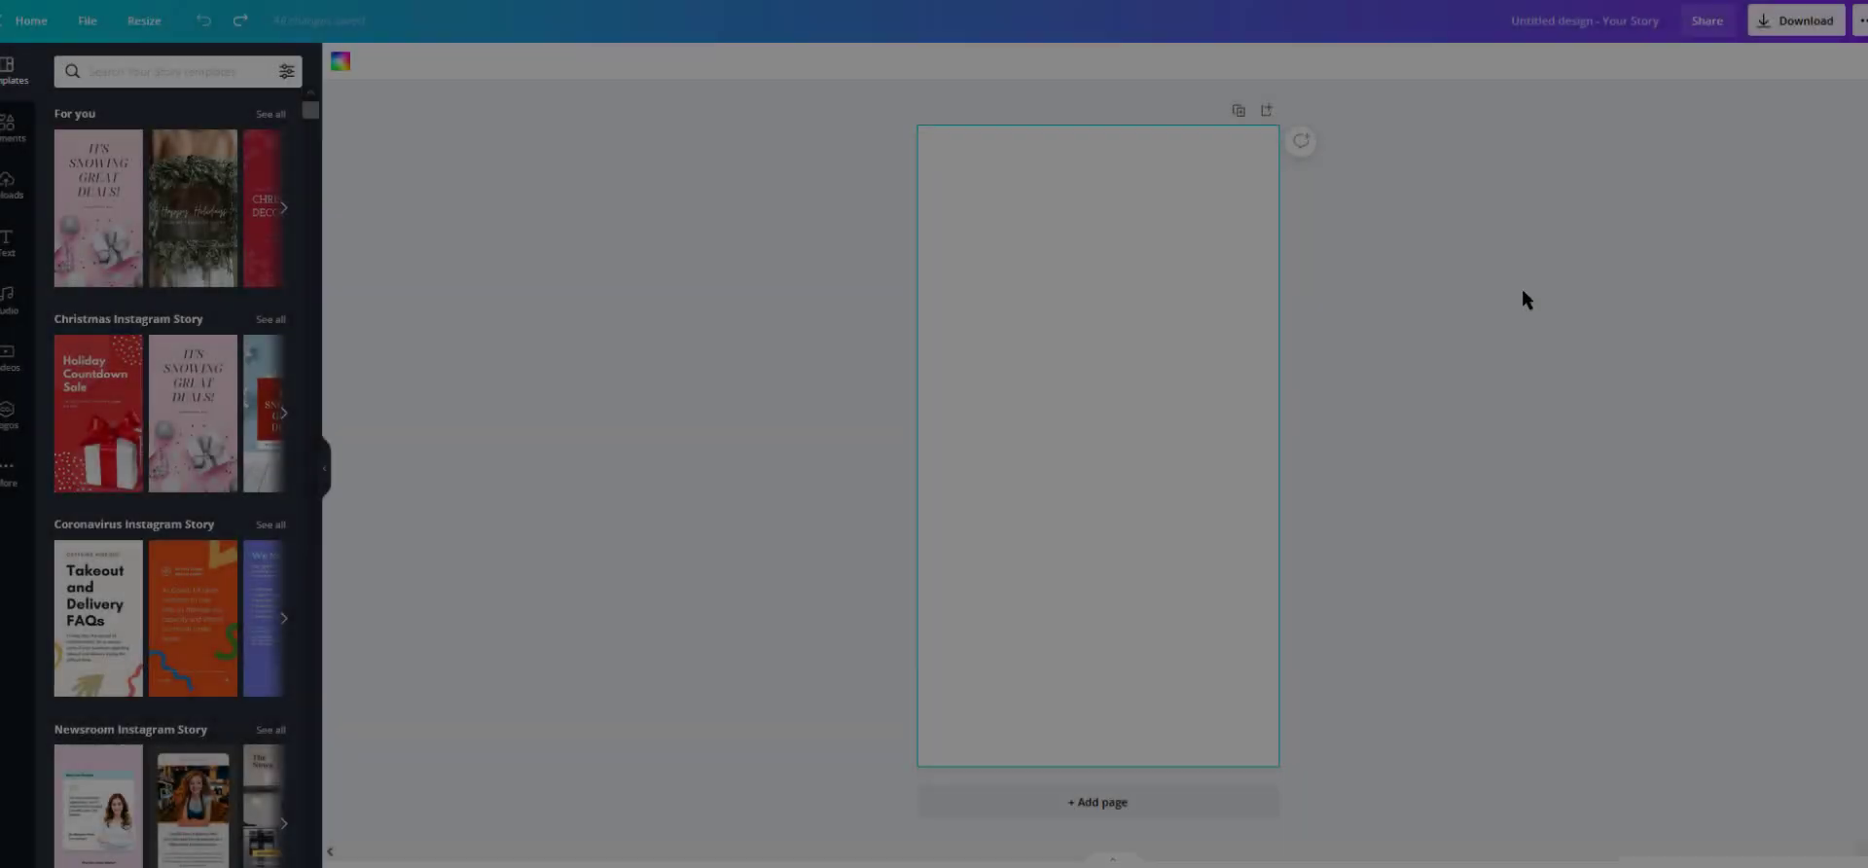
- In Canva, browse all Dark Modern Instagram Story templates, try the Contact Us template on the page, and undo it
scroll(170, 476, "down", 15)
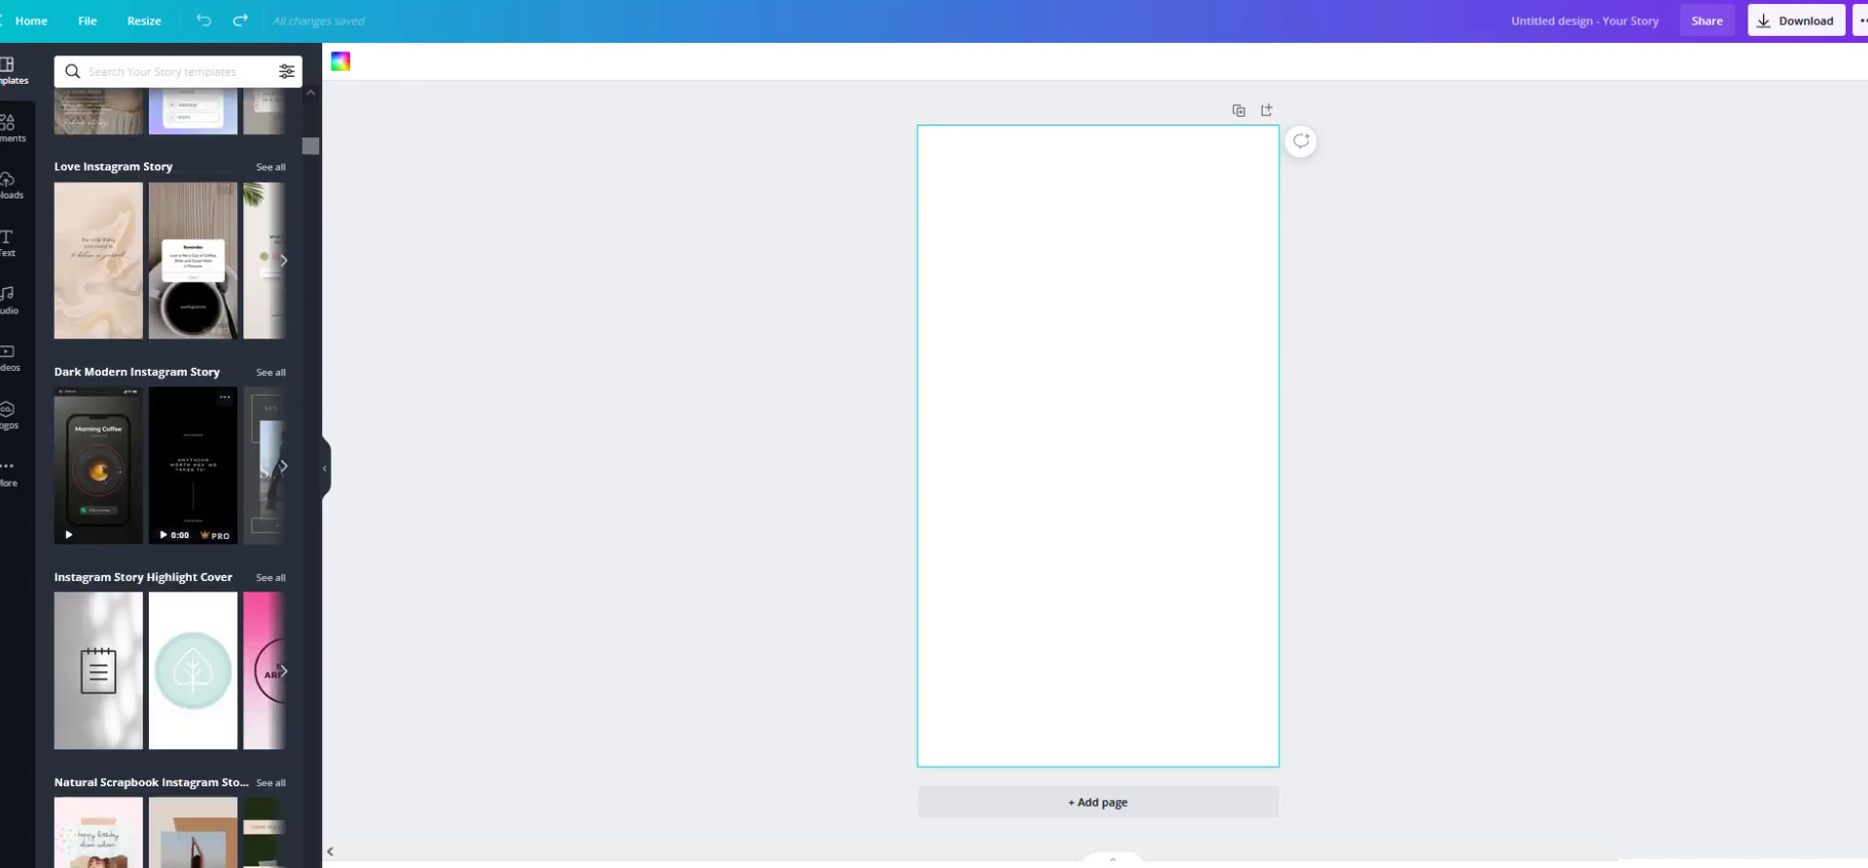
left_click(270, 372)
scroll(216, 454, "down", 5)
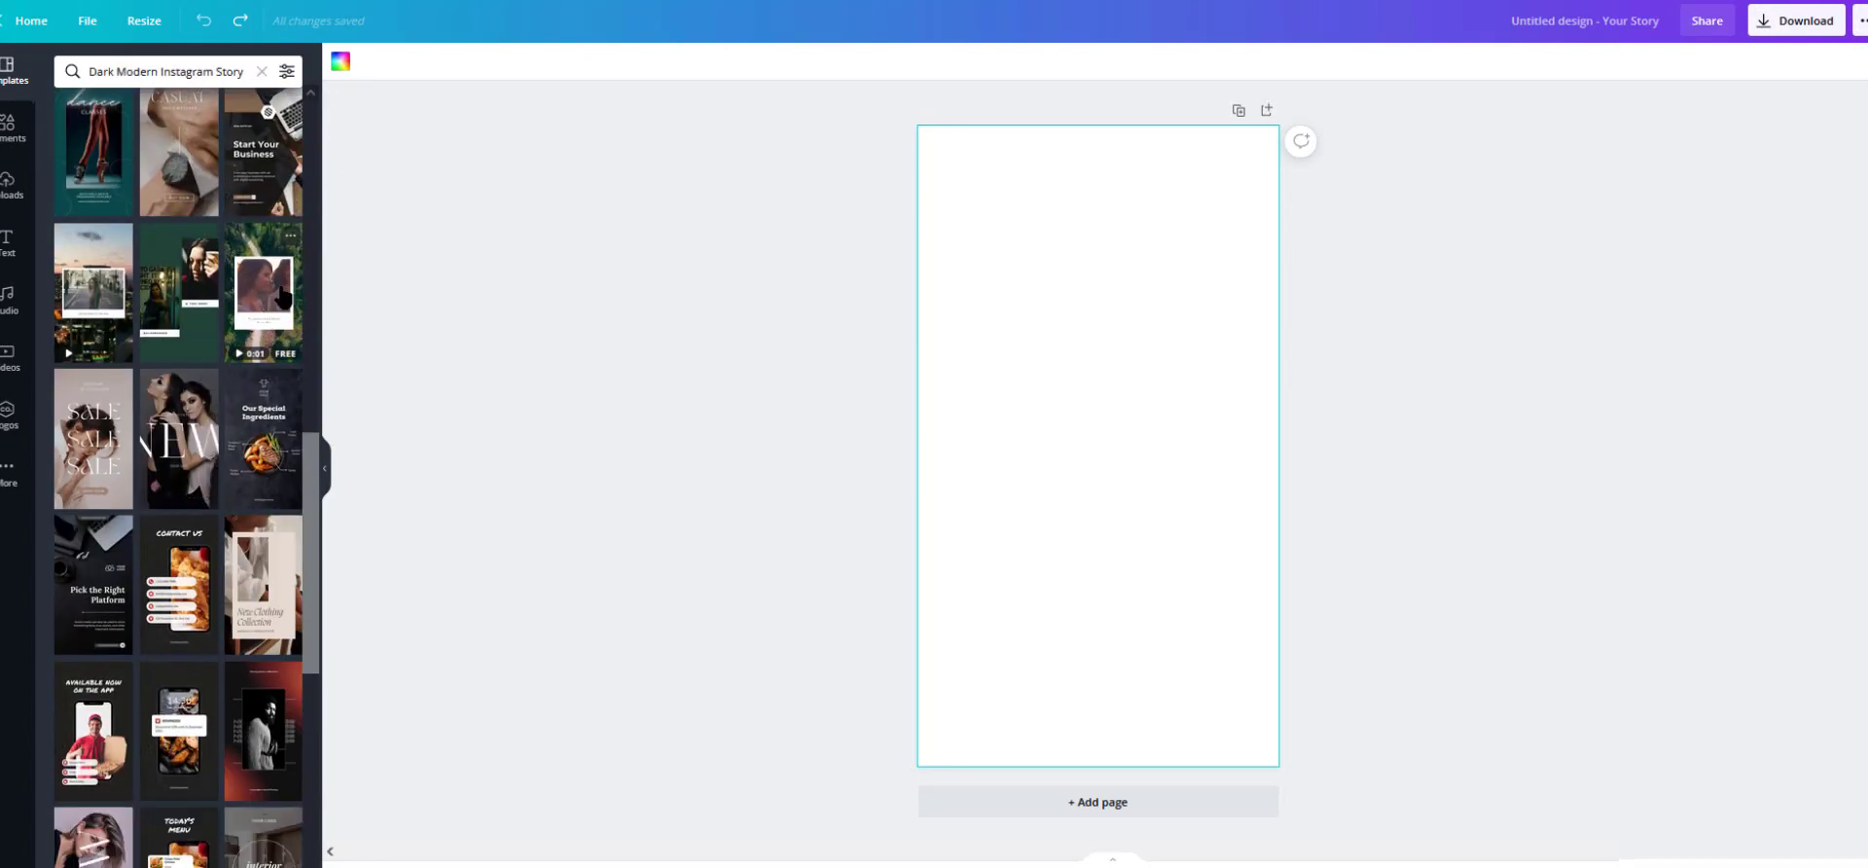
left_click(180, 584)
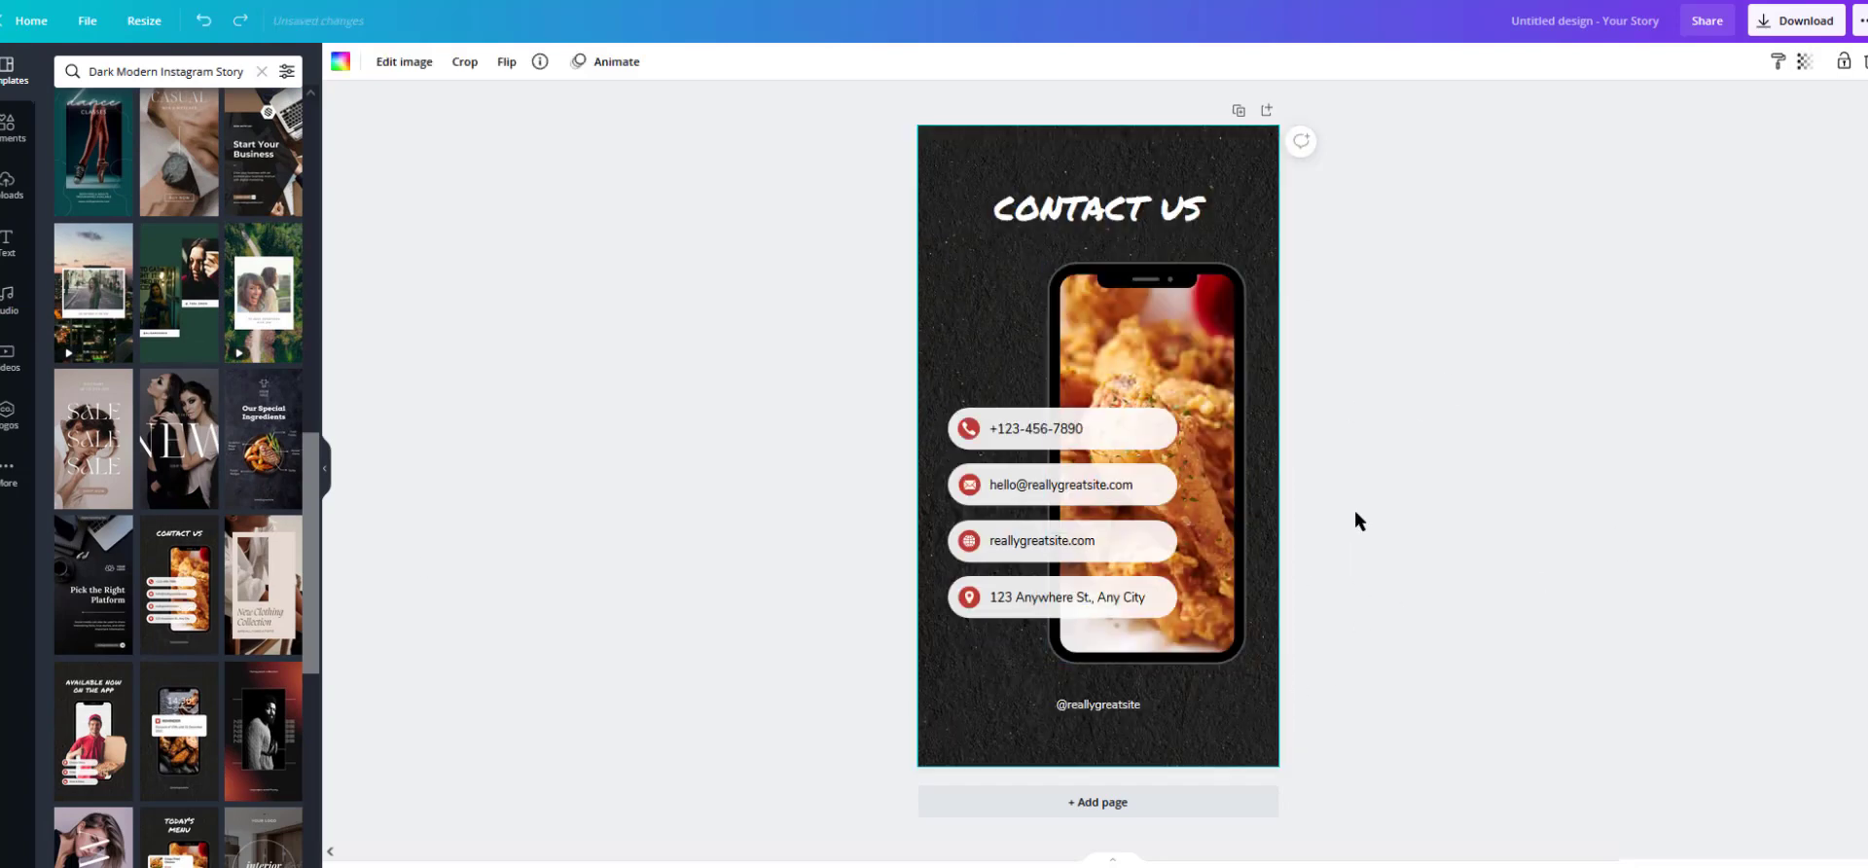
left_click(203, 20)
- Try the Available Now on the App template, undo it, and try the ocean quote template from the For you collection
scroll(116, 467, "down", 3)
left_click(94, 464)
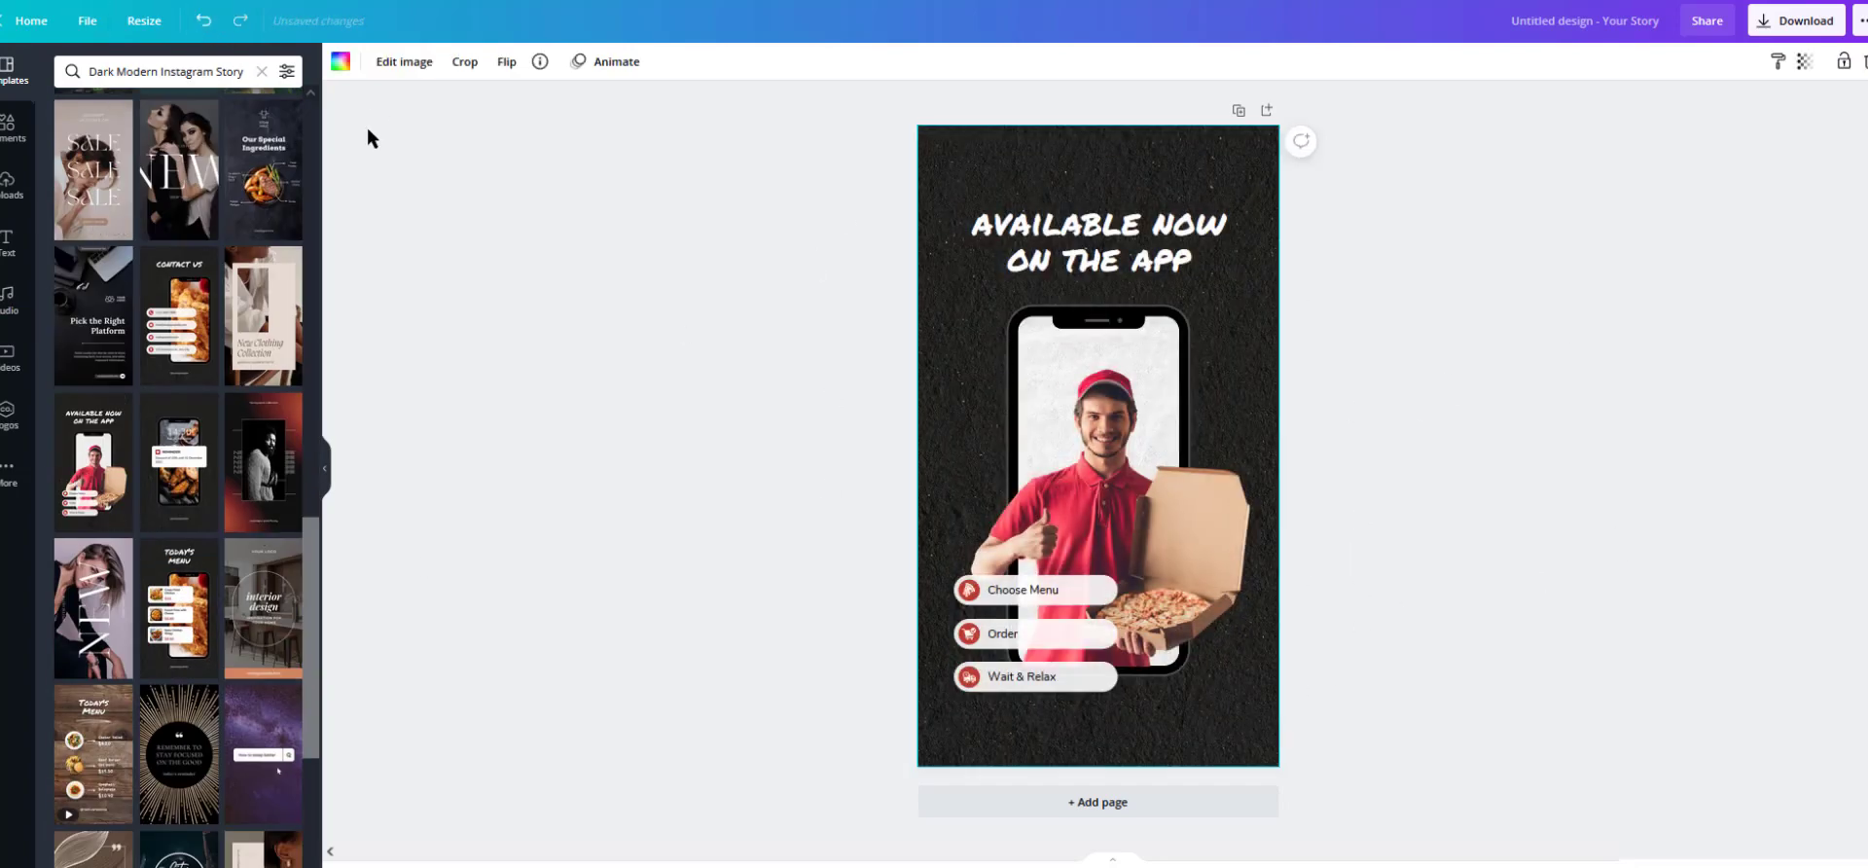
left_click(203, 21)
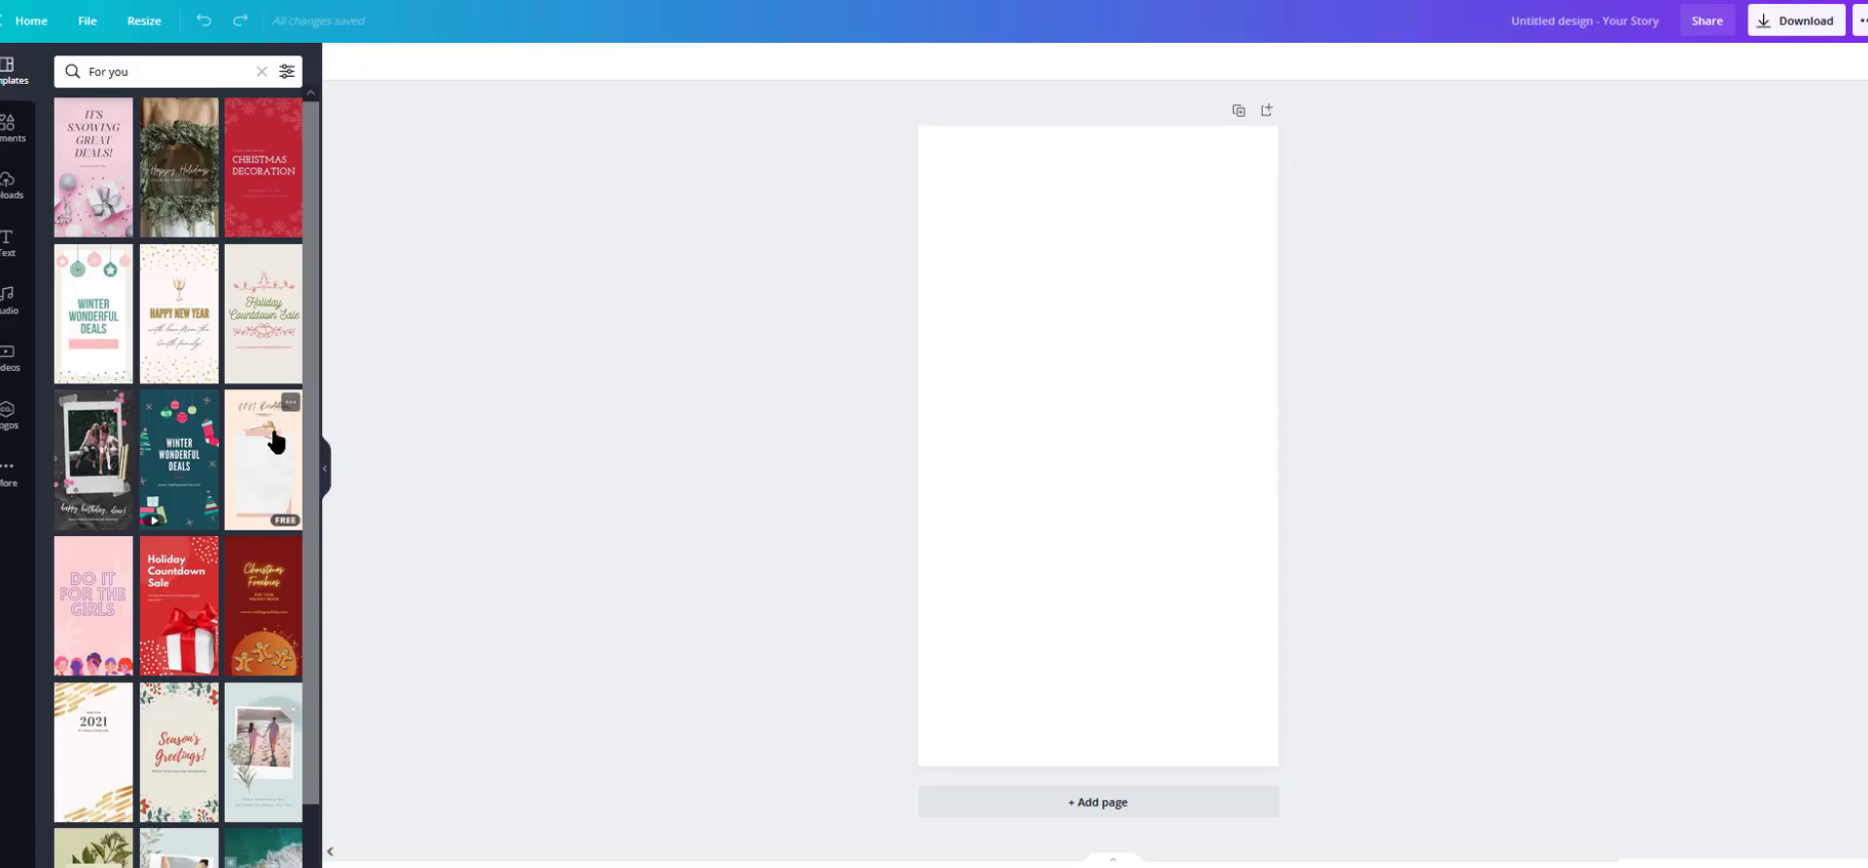
scroll(276, 584, "down", 1)
left_click(276, 783)
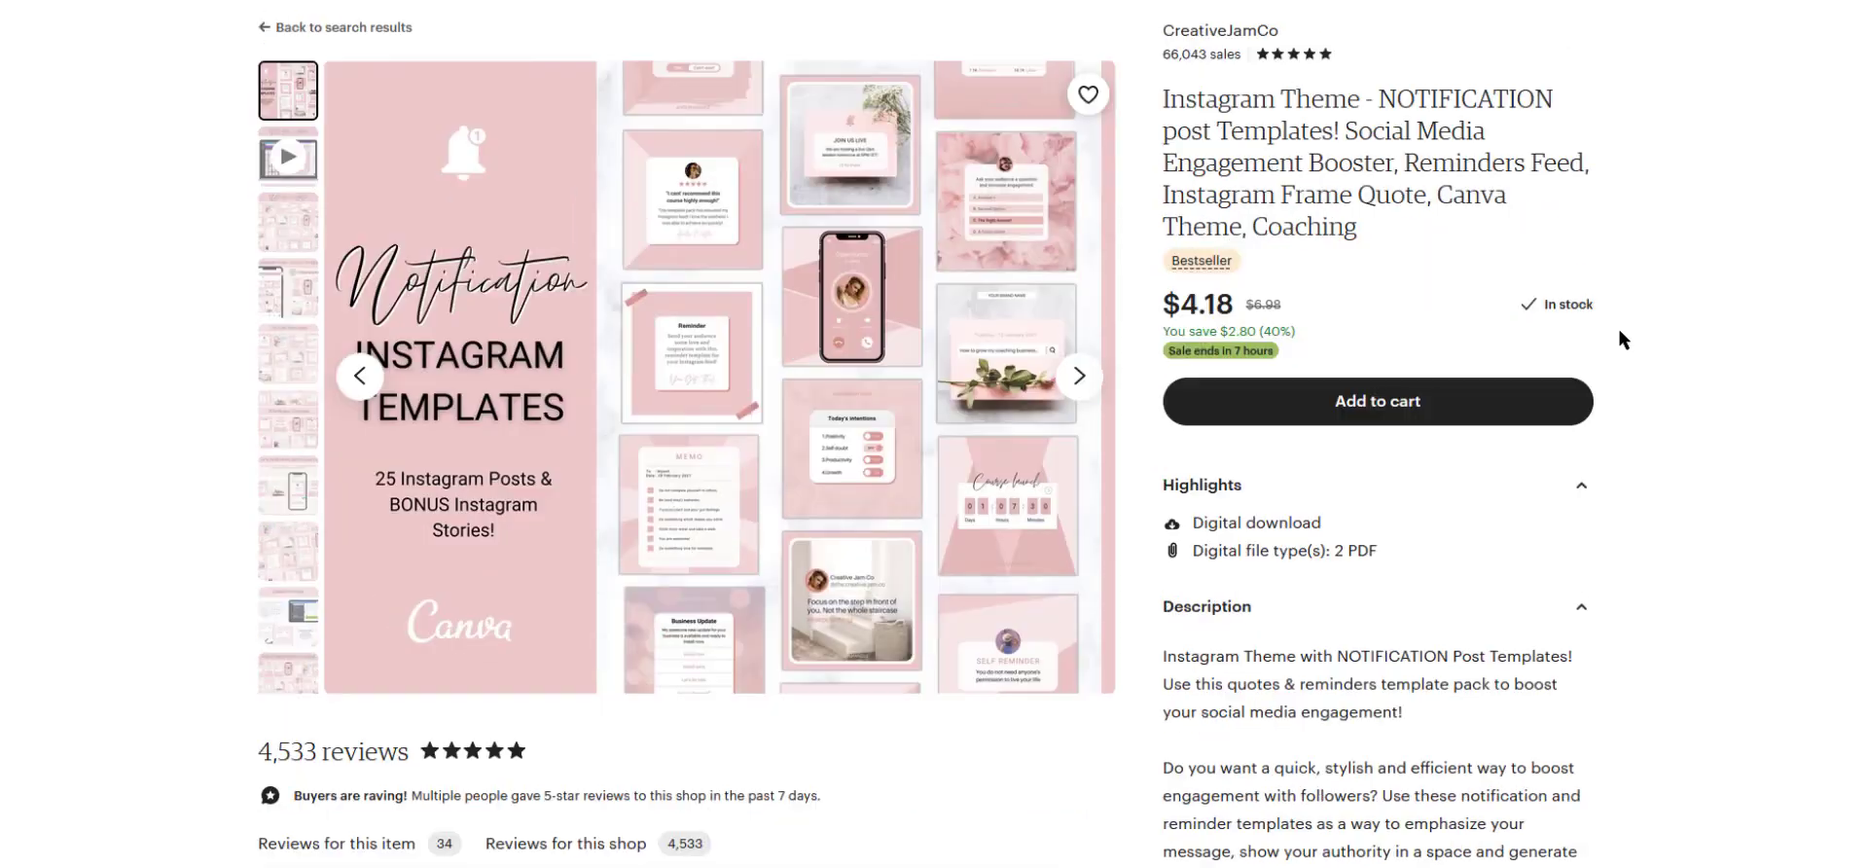
- On Etsy, look over the CreativeJamCo Notification templates listing, and find GraphixRoss's Business Instagram Post Template again in the results
scroll(1313, 492, "down", 10)
scroll(834, 263, "up", 10)
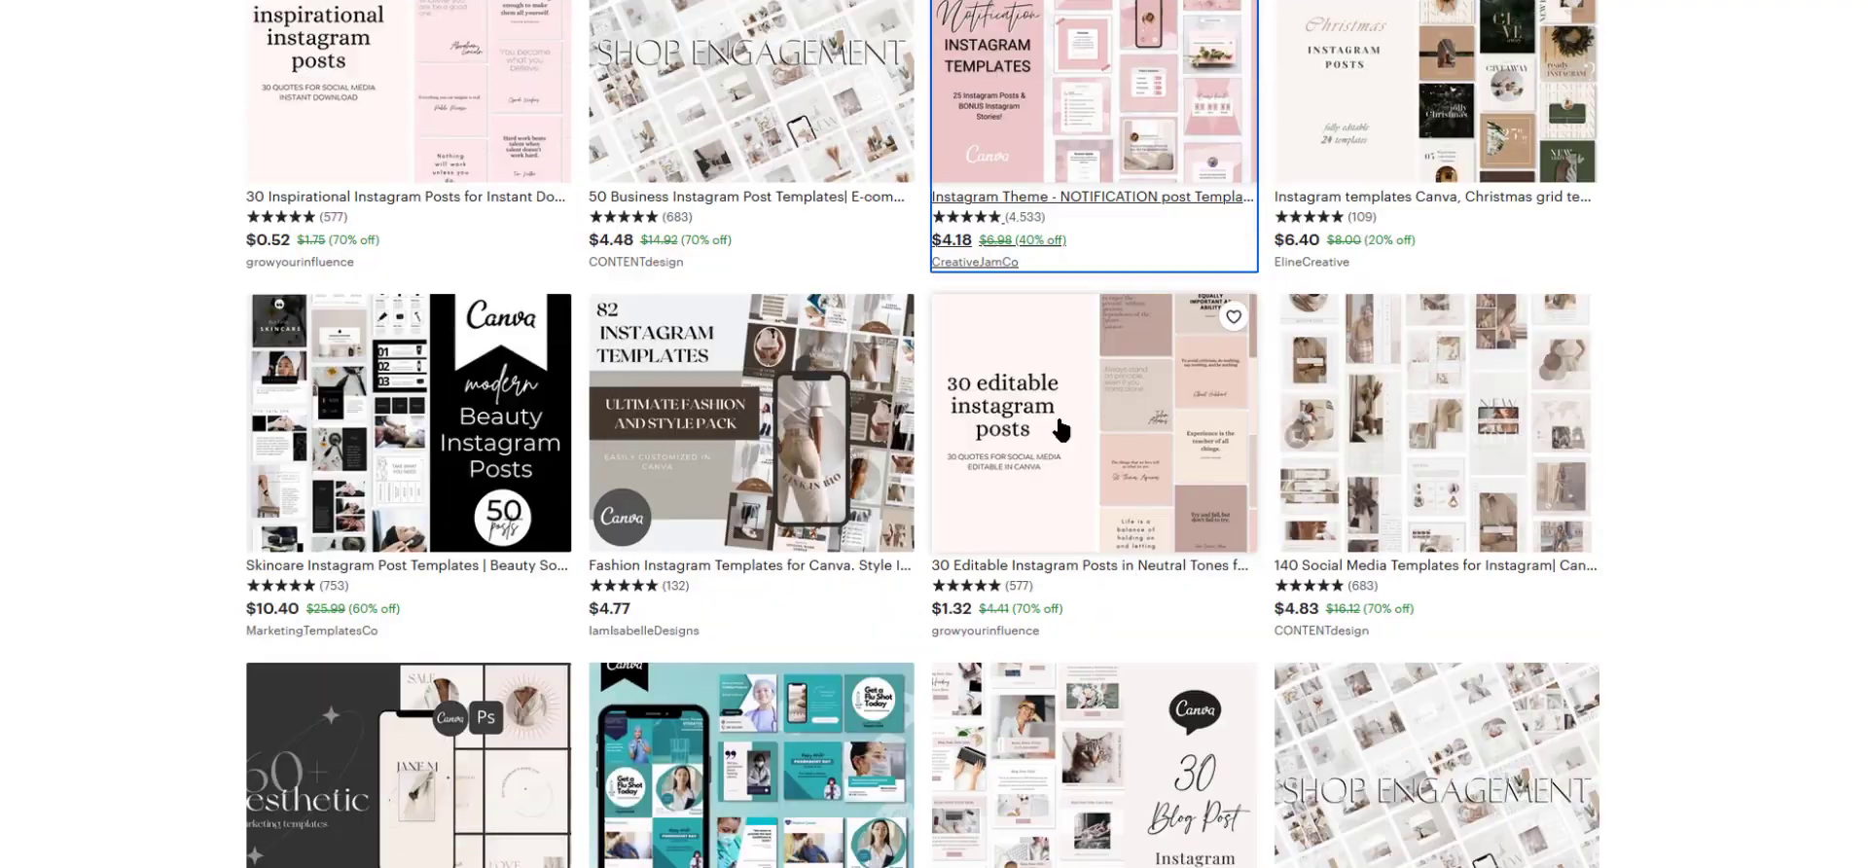
scroll(1062, 393, "down", 5)
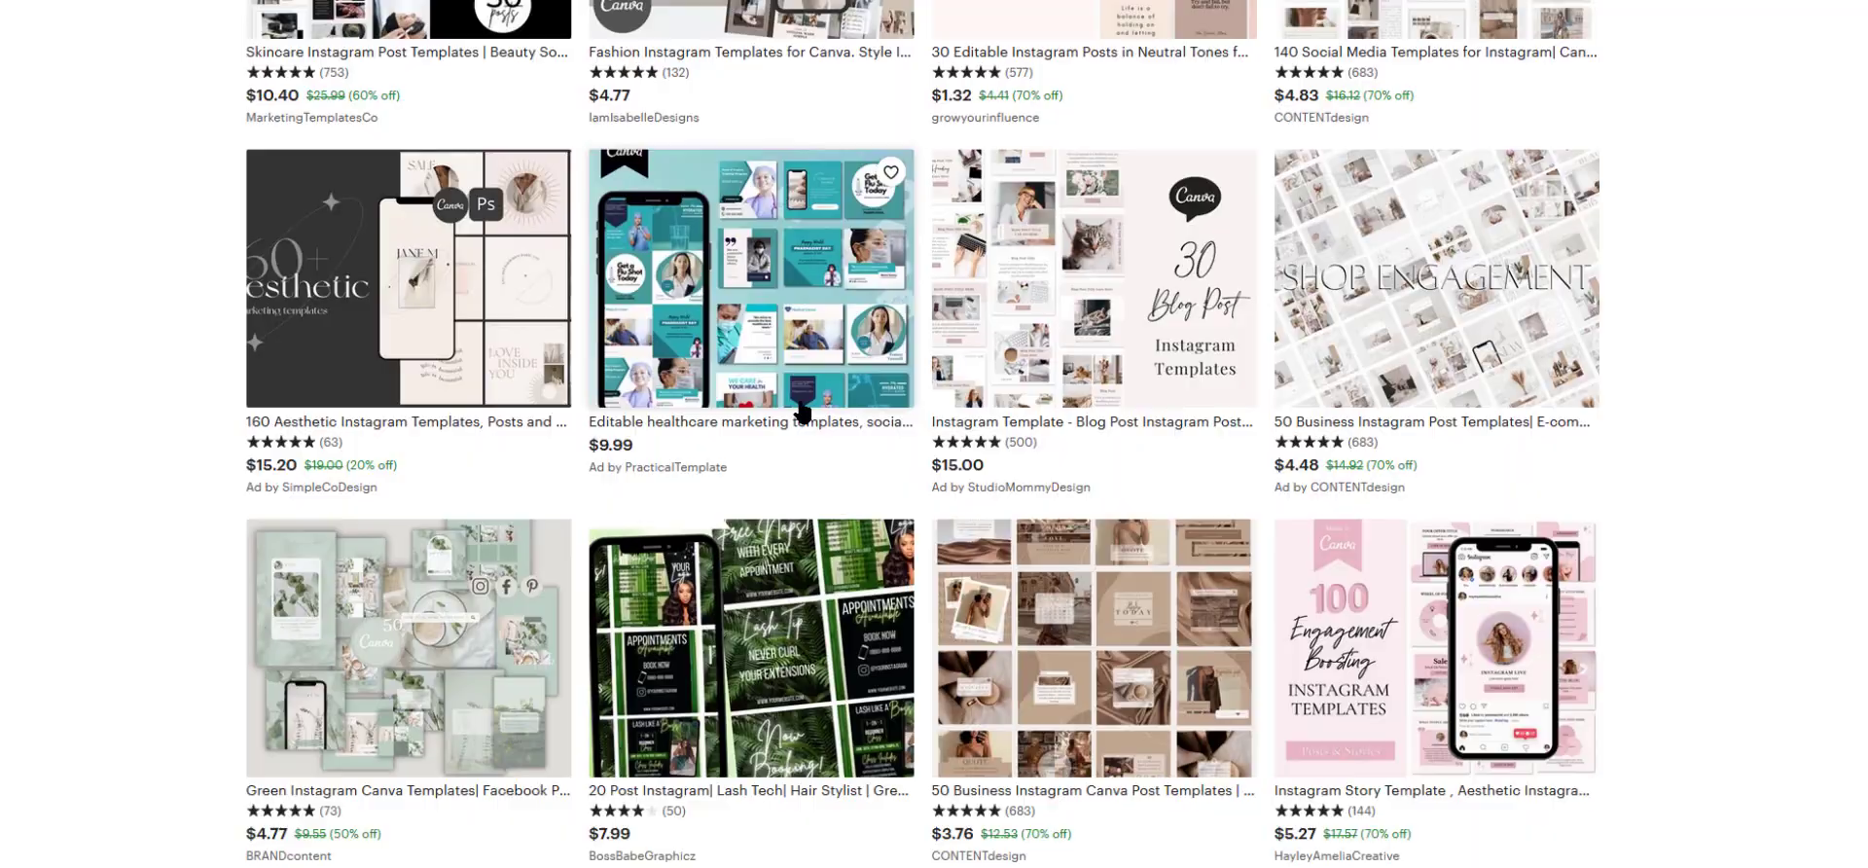
scroll(487, 311, "down", 10)
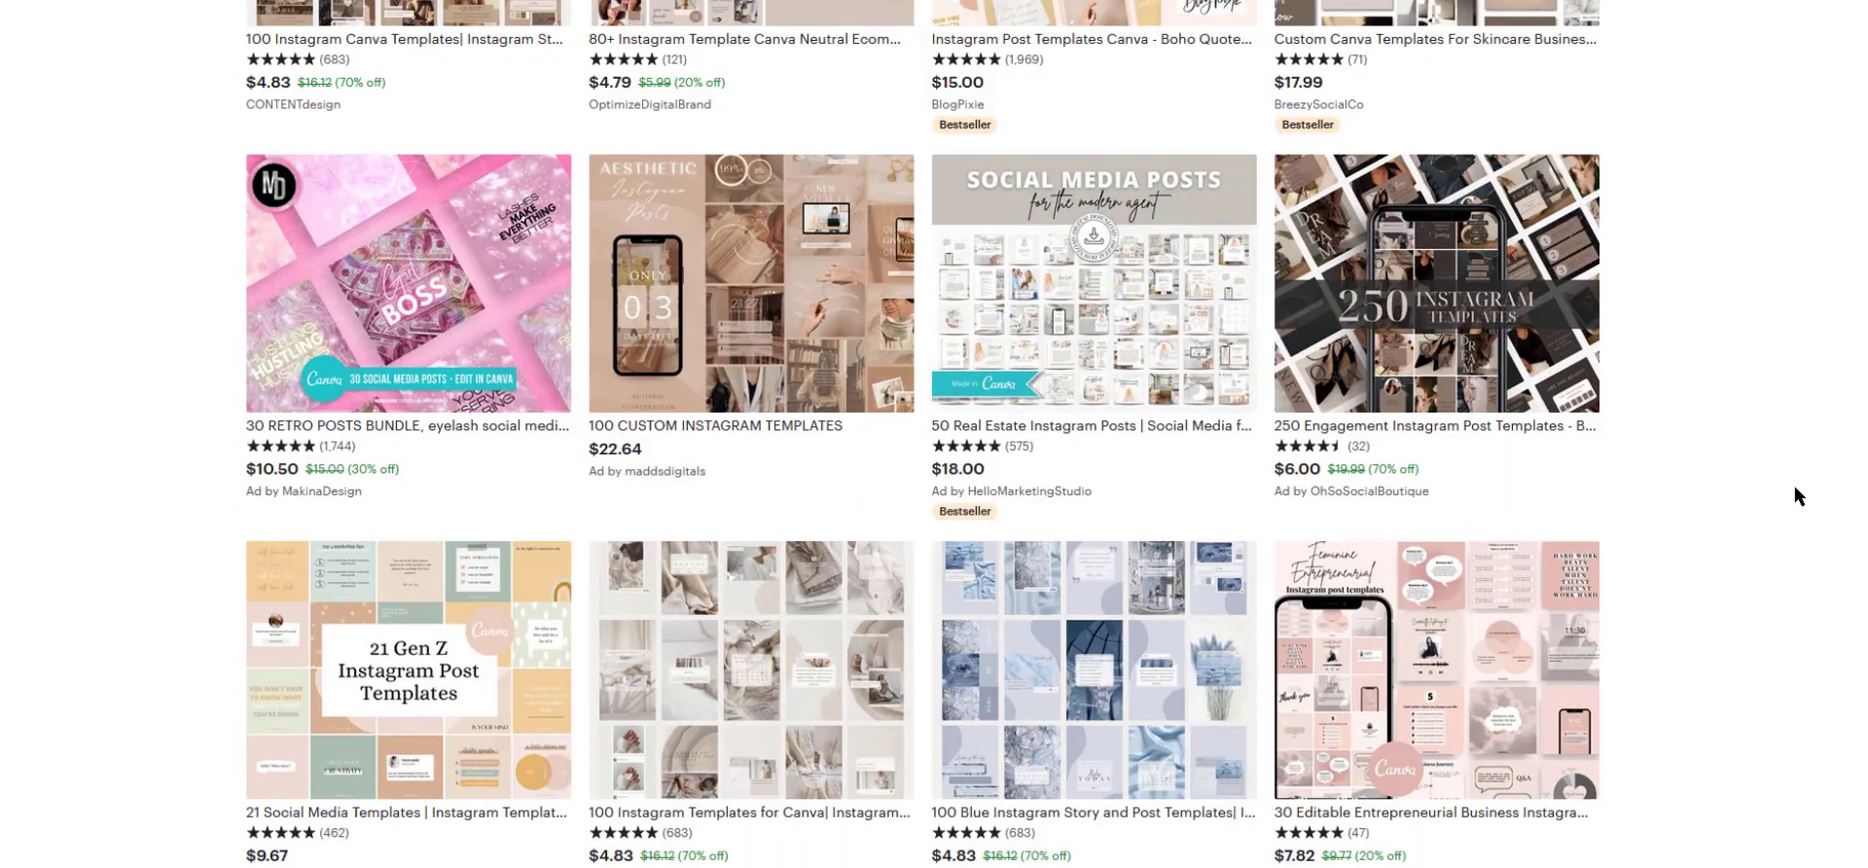
scroll(1797, 496, "down", 10)
right_click(808, 434)
left_click(876, 1)
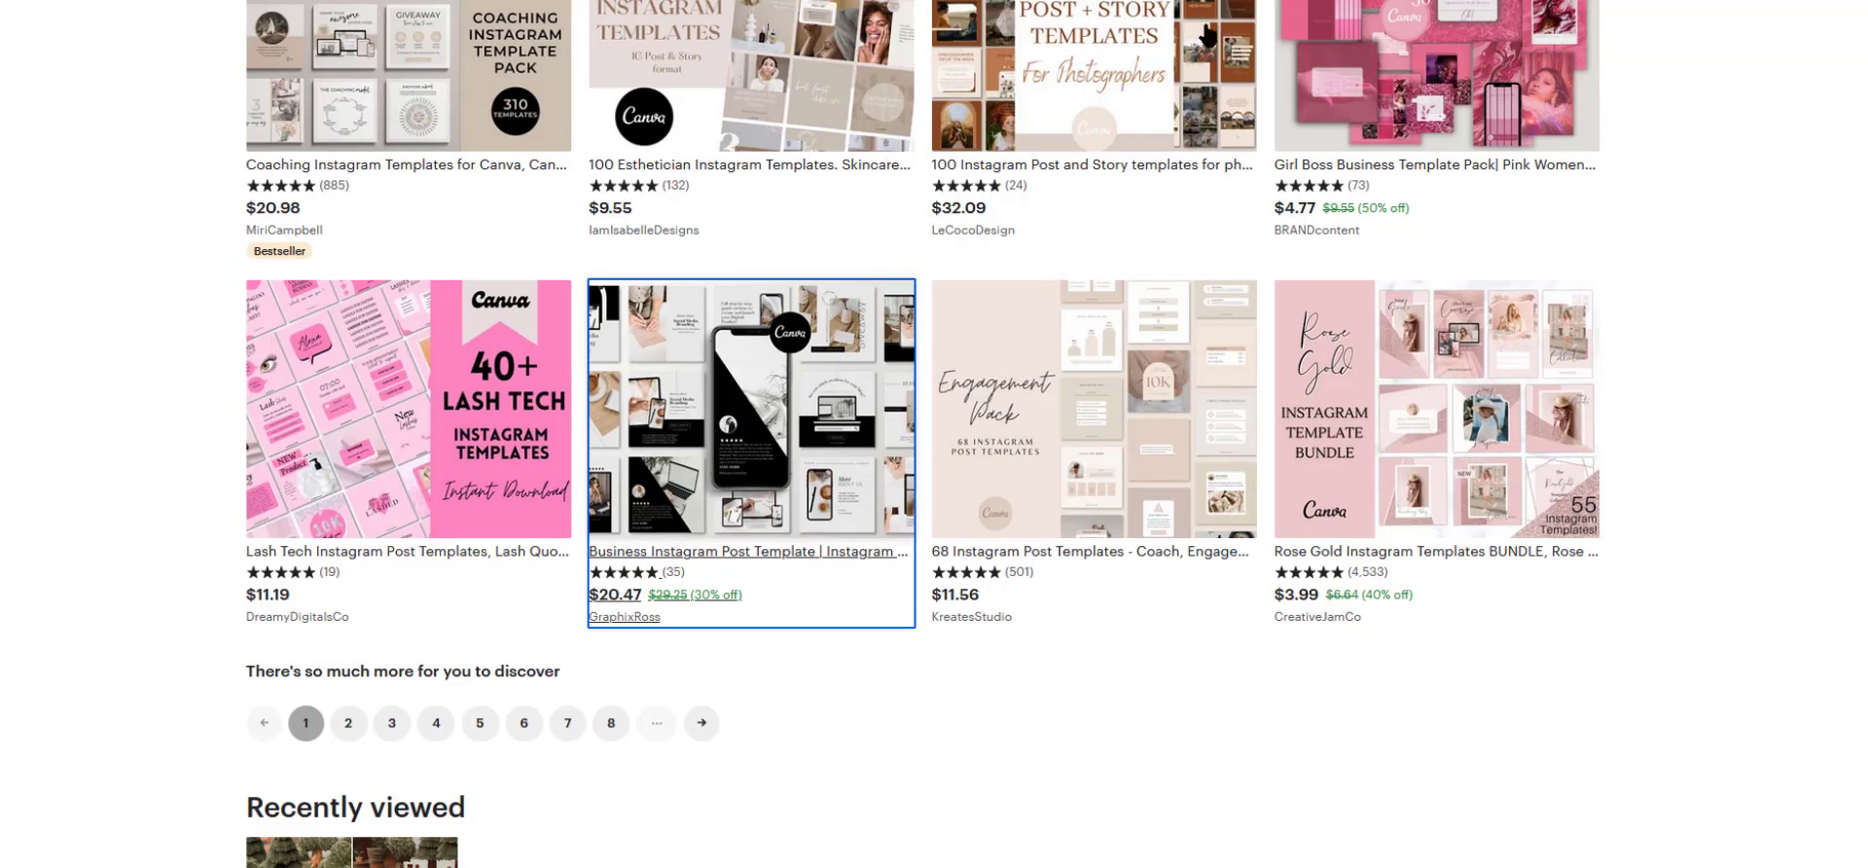
- Switch back to Canva and undo the ocean quote template
left_click(1135, 1)
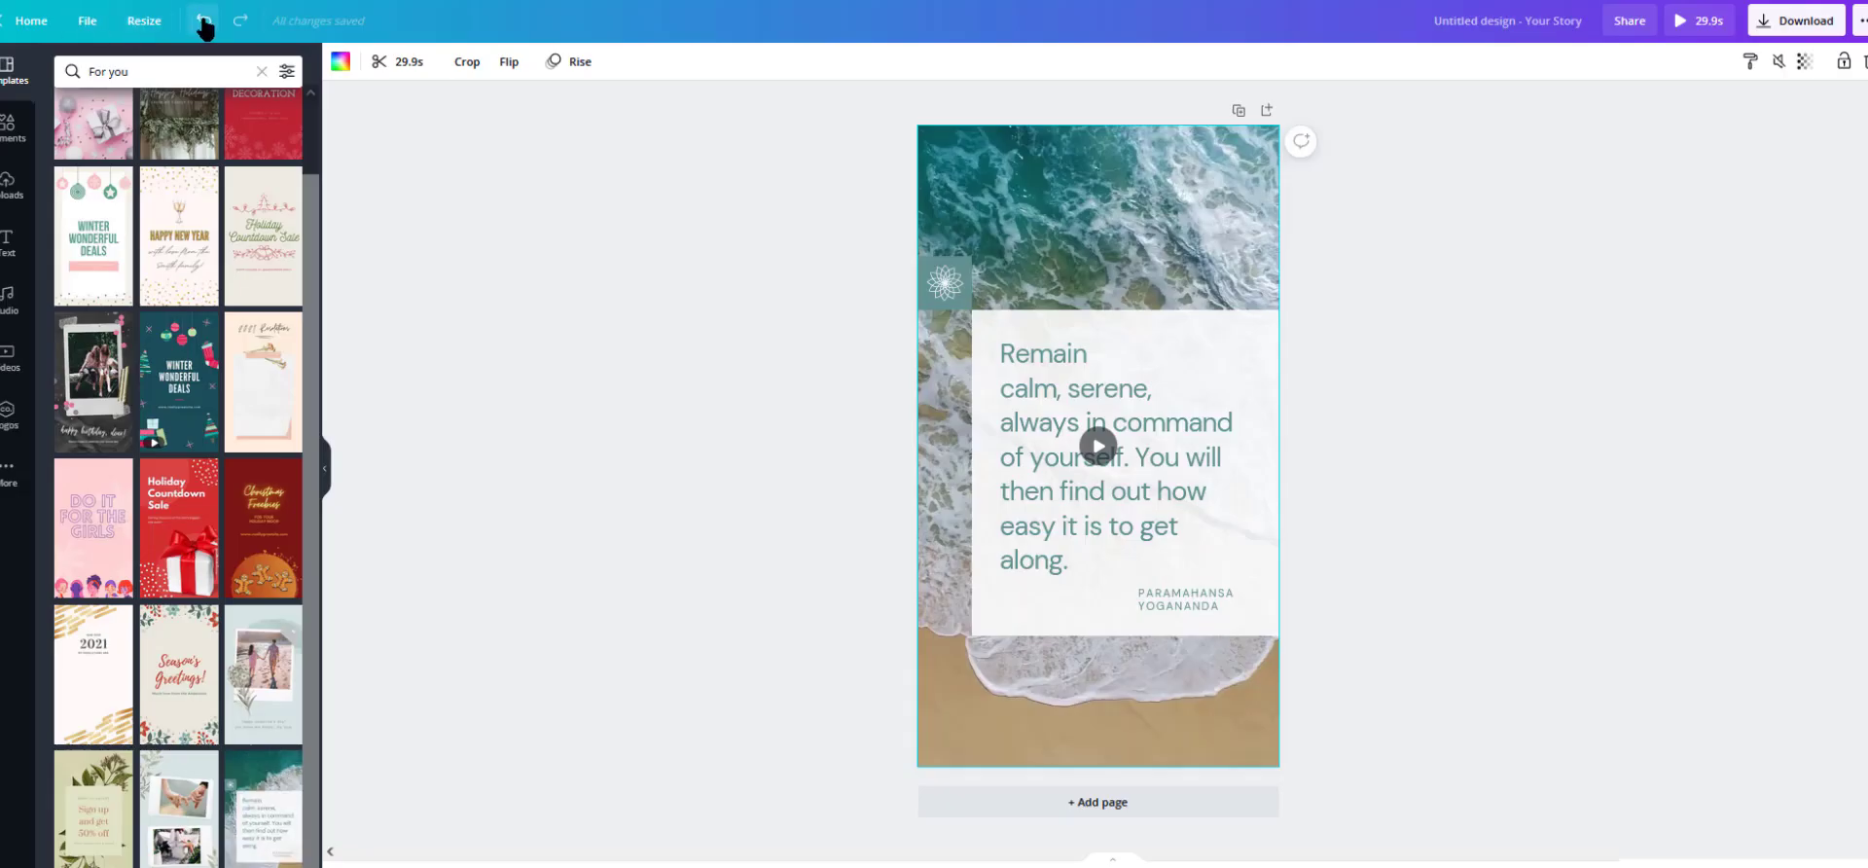
left_click(202, 24)
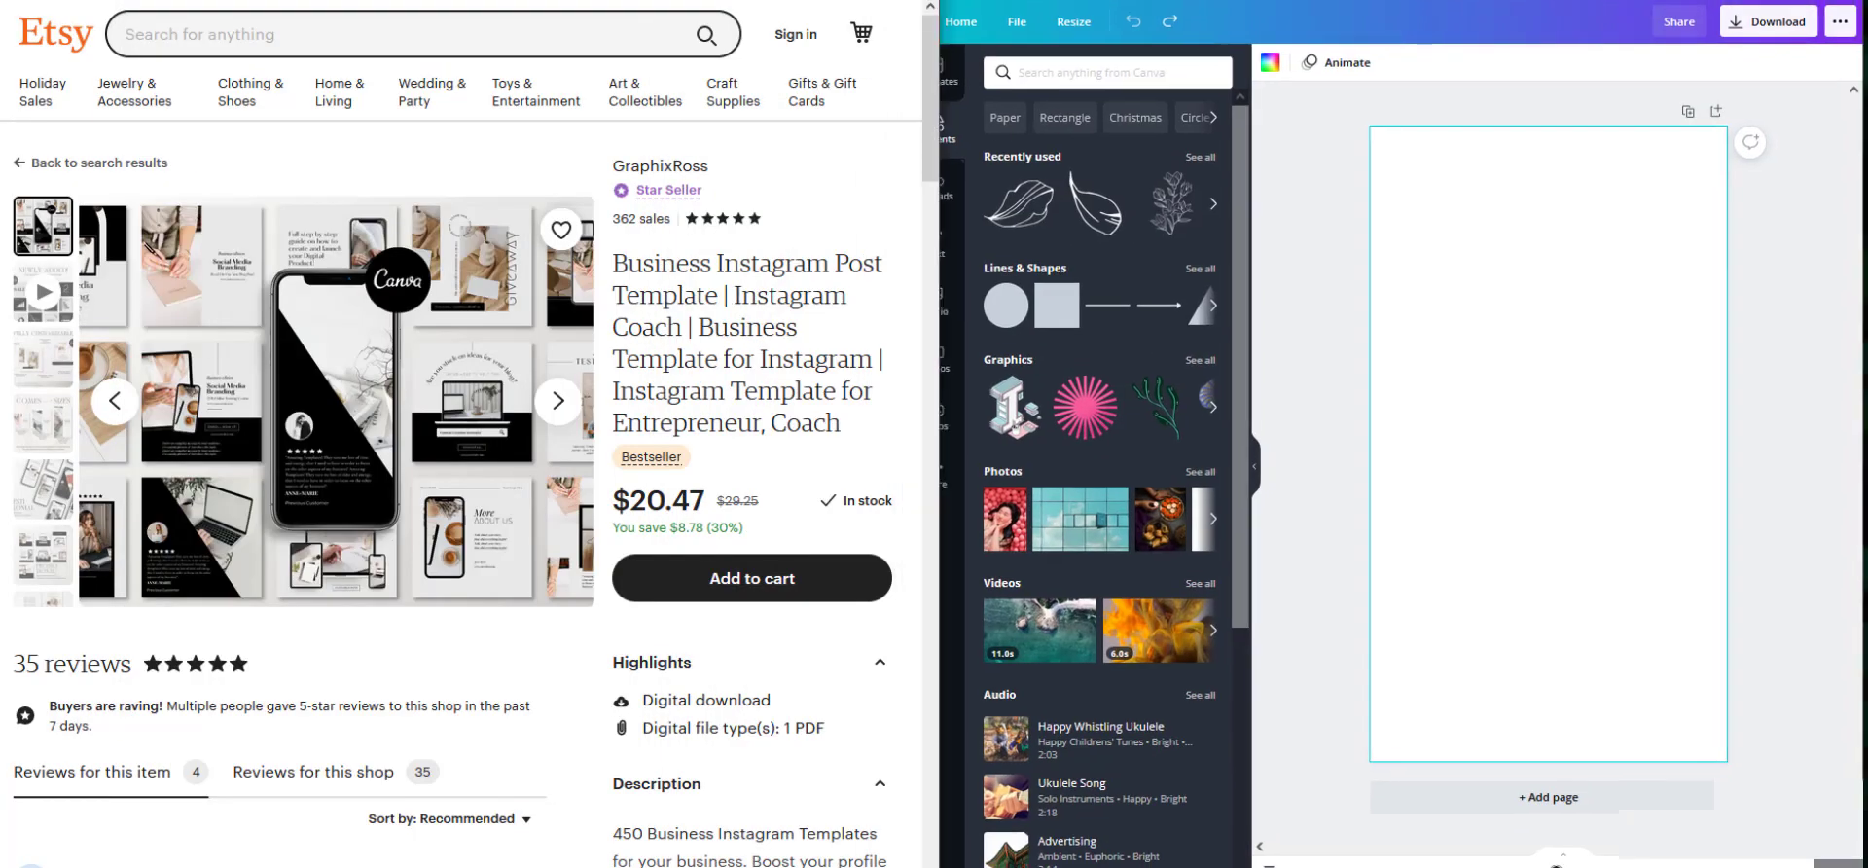
- Arrange the Etsy listing and the Canva editor side by side, and enlarge the listing's first preview image for reference
left_click_drag(940, 105, 823, 104)
left_click(430, 327)
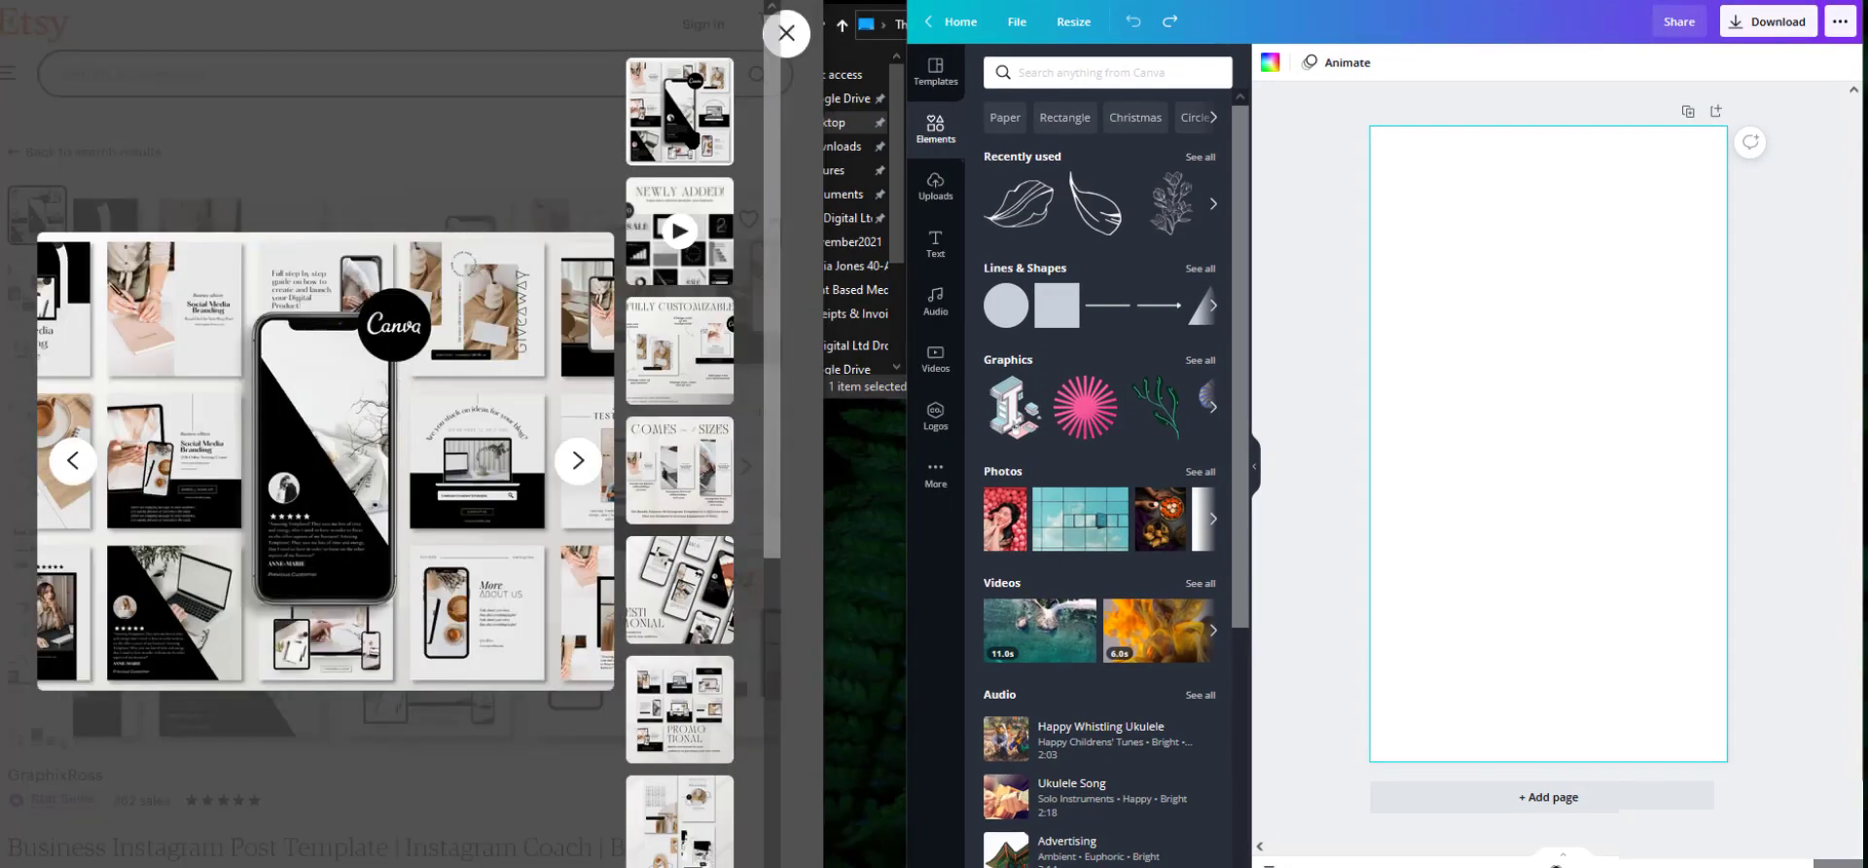
left_click_drag(906, 16, 823, 16)
left_click(514, 371)
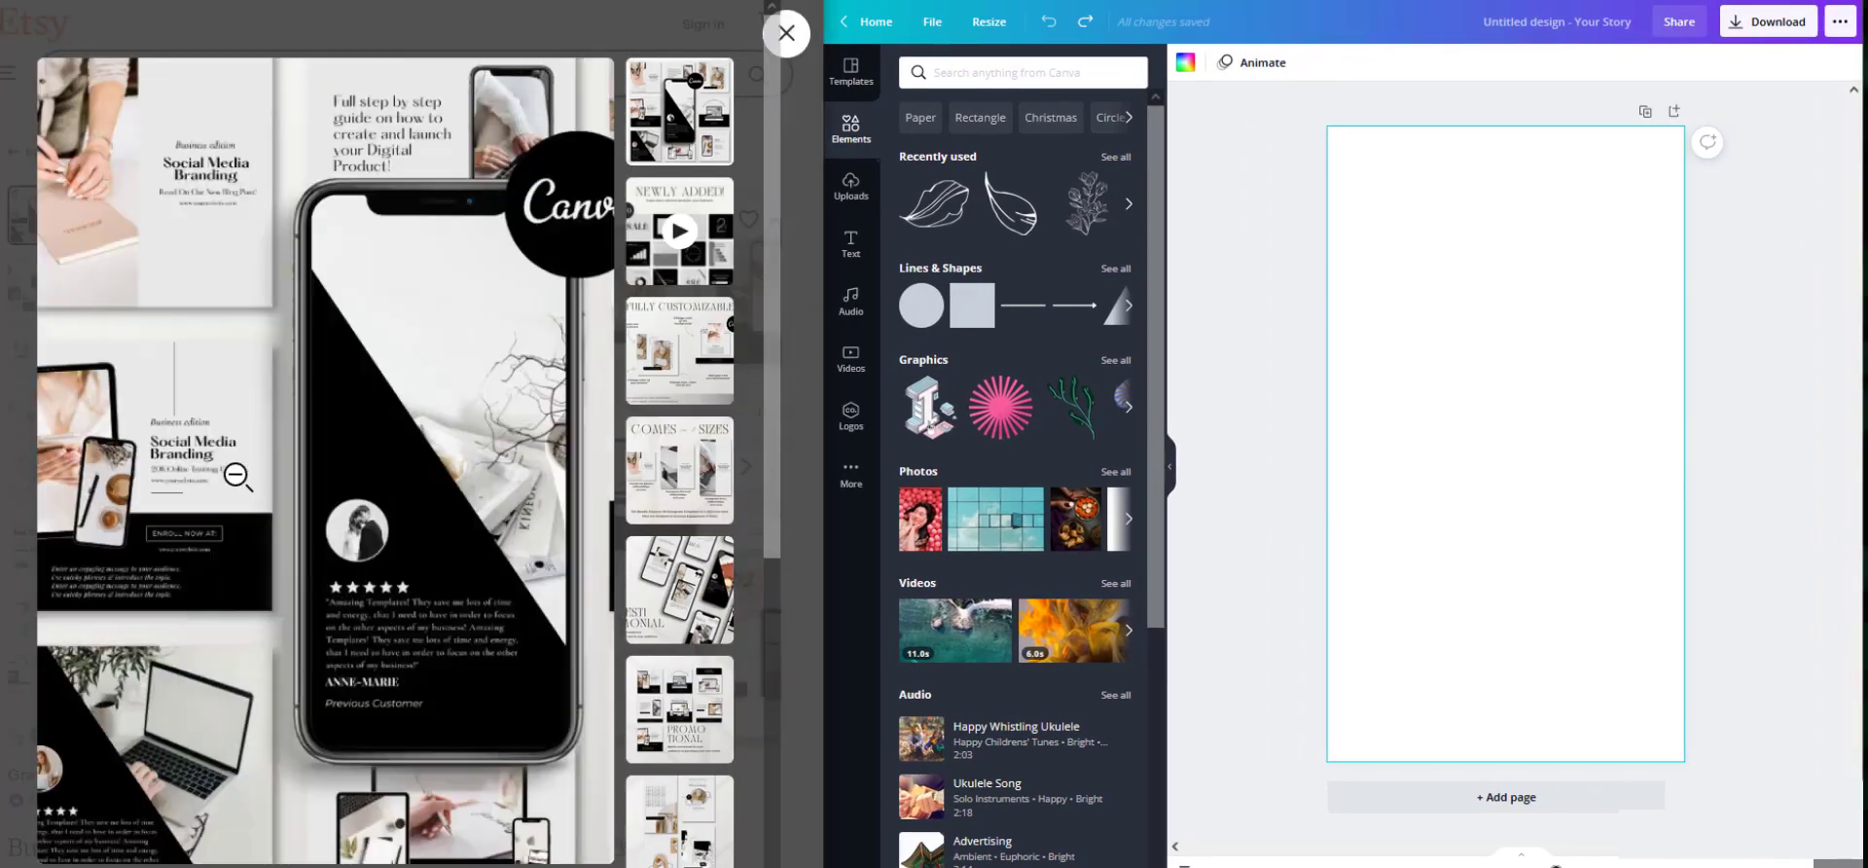
left_click(329, 477)
key("alt+Tab")
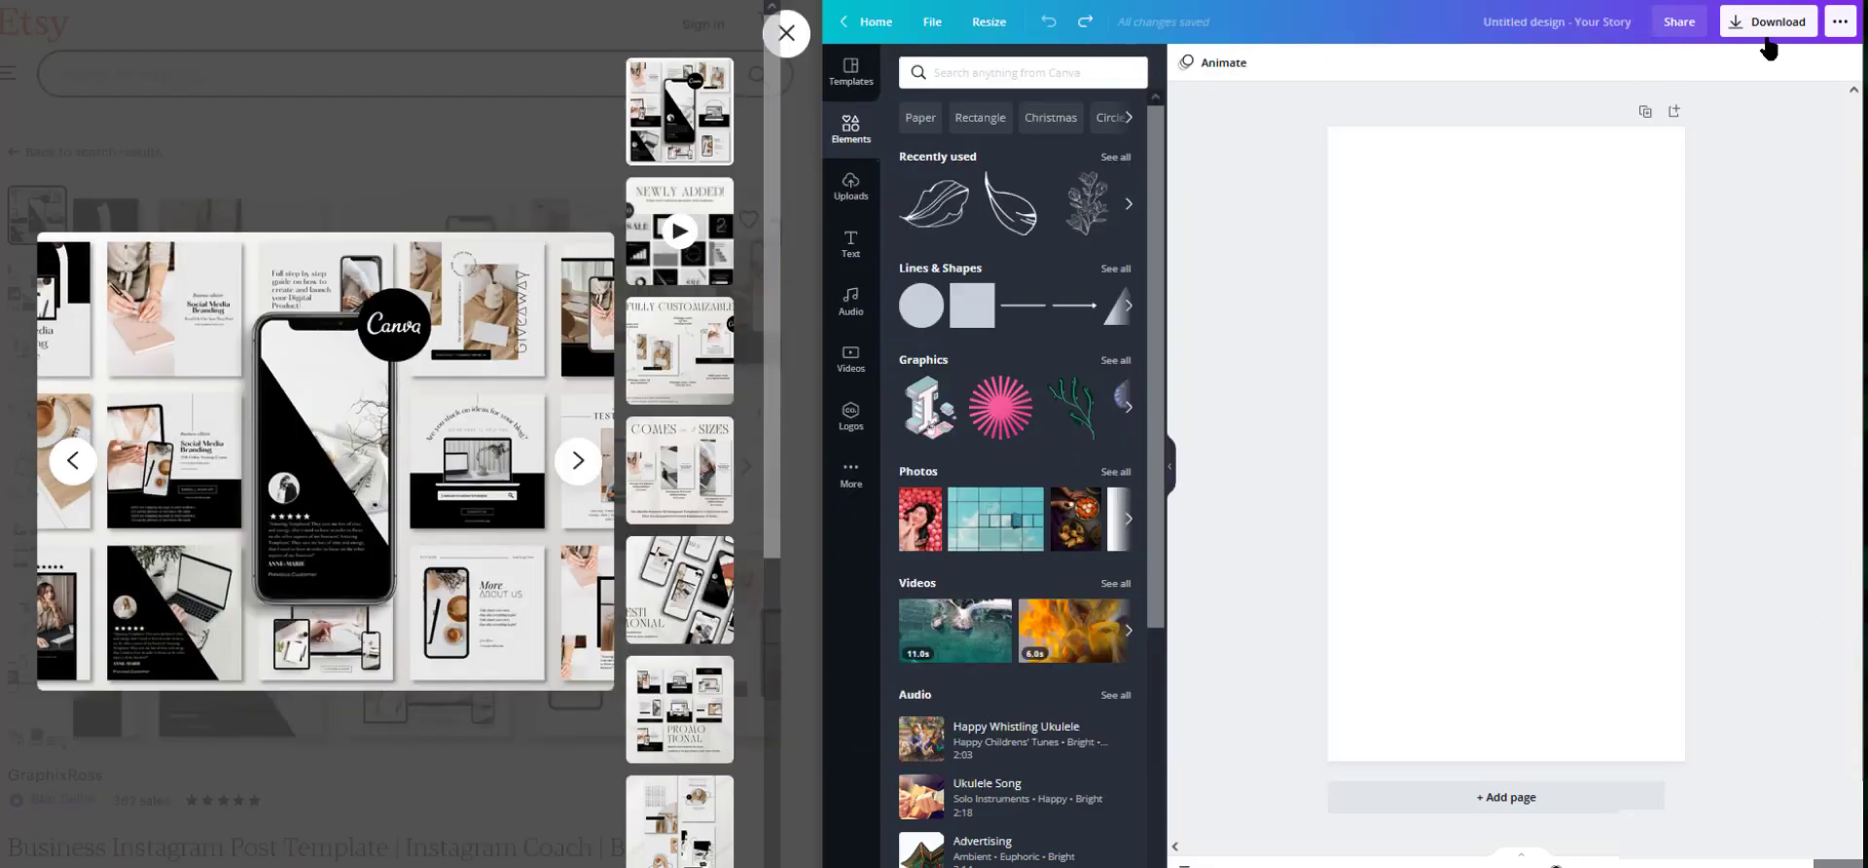
- Add a right triangle from Lines & Shapes and enlarge it to fill the lower-left part of the story page diagonally
left_click(1124, 273)
left_click(917, 589)
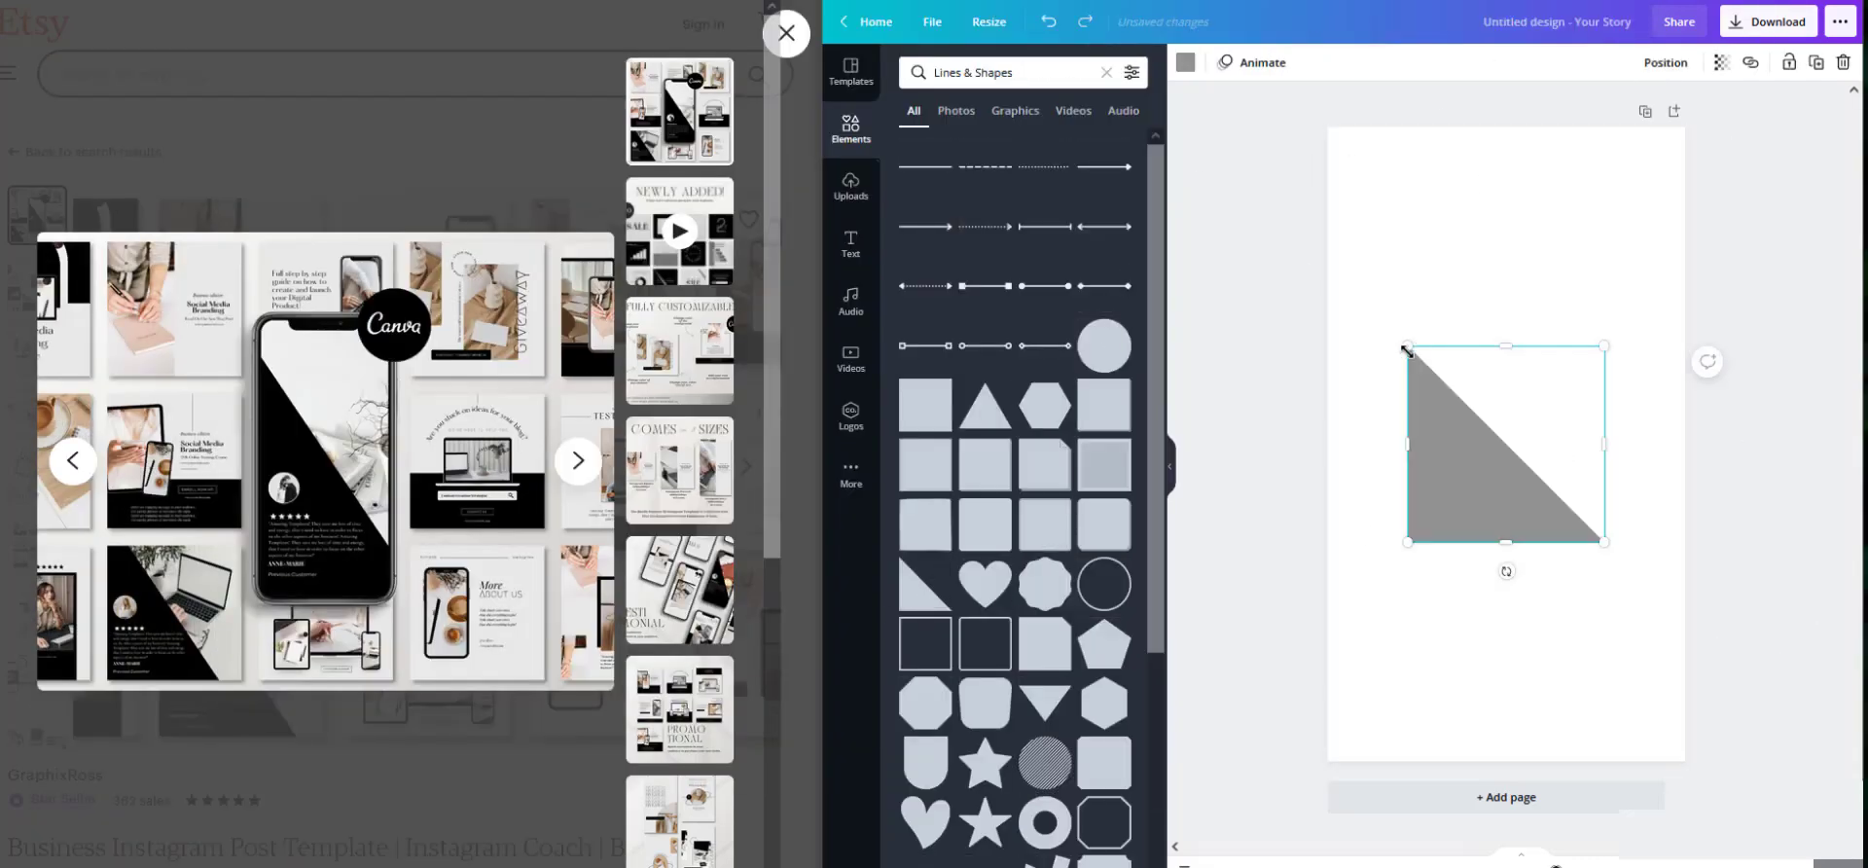
left_click_drag(1408, 345, 1256, 193)
left_click_drag(1605, 543, 1853, 791)
left_click_drag(1515, 563, 1516, 578)
left_click(1293, 168)
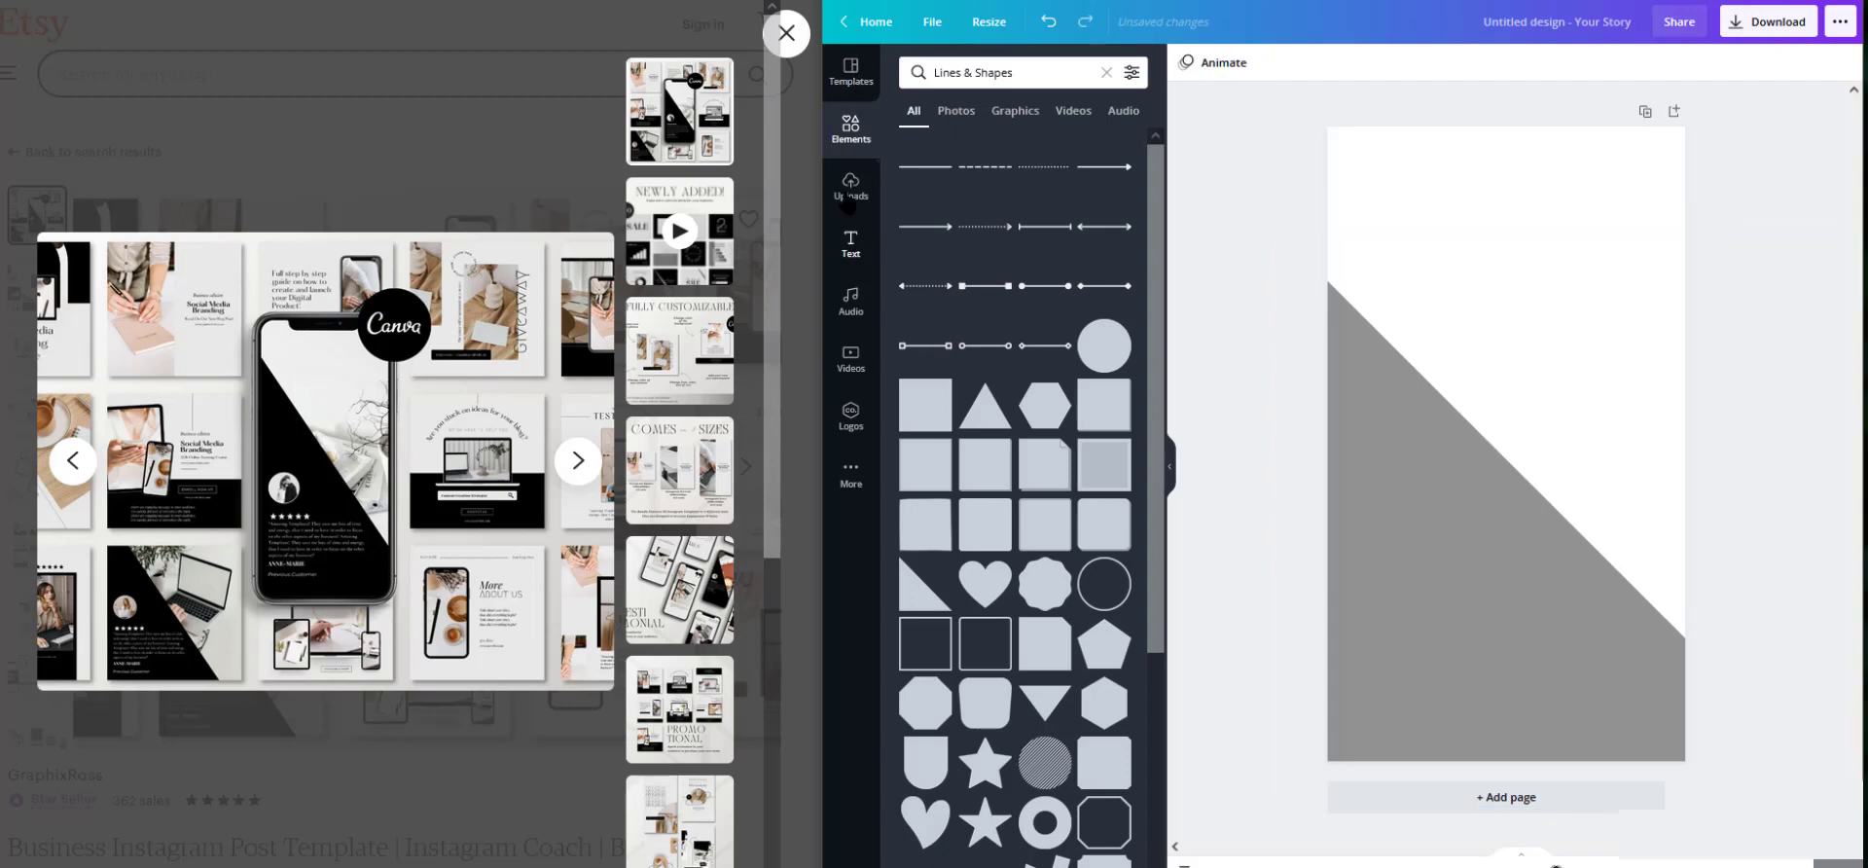
- Add a circle over the triangle near the page's left edge and fill it white
left_click_drag(1105, 345, 1384, 554)
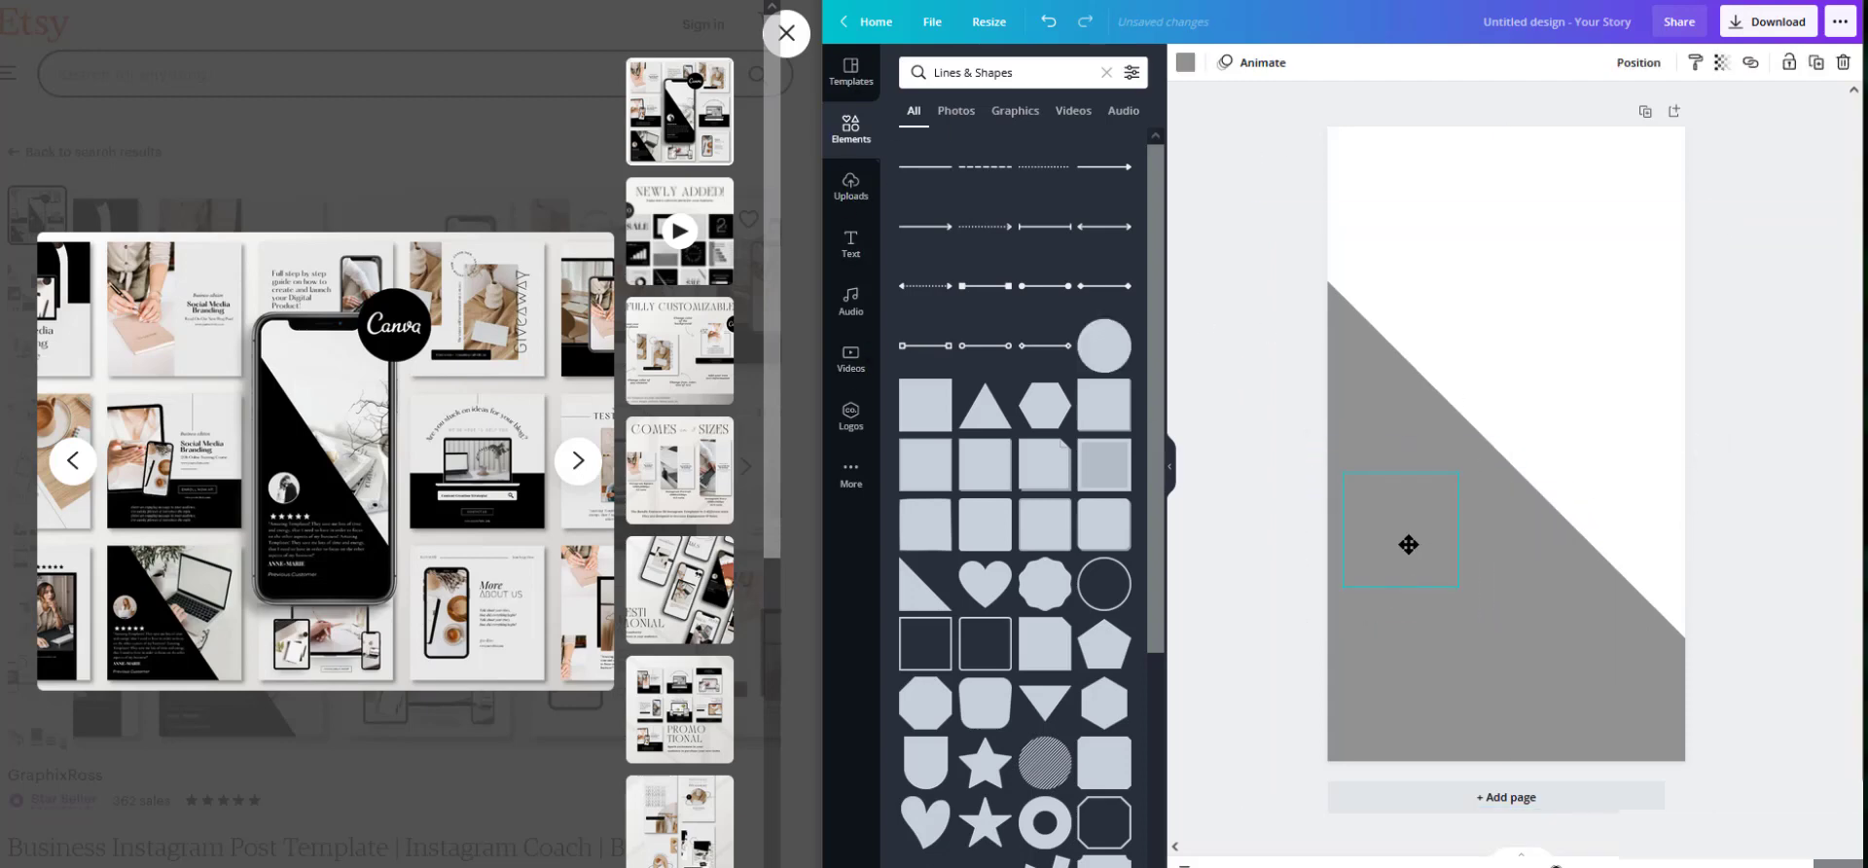
left_click(1185, 62)
left_click(994, 138)
left_click(1247, 417)
- Search the elements for stars and shift the white circle slightly up and right on the triangle
left_click(993, 73)
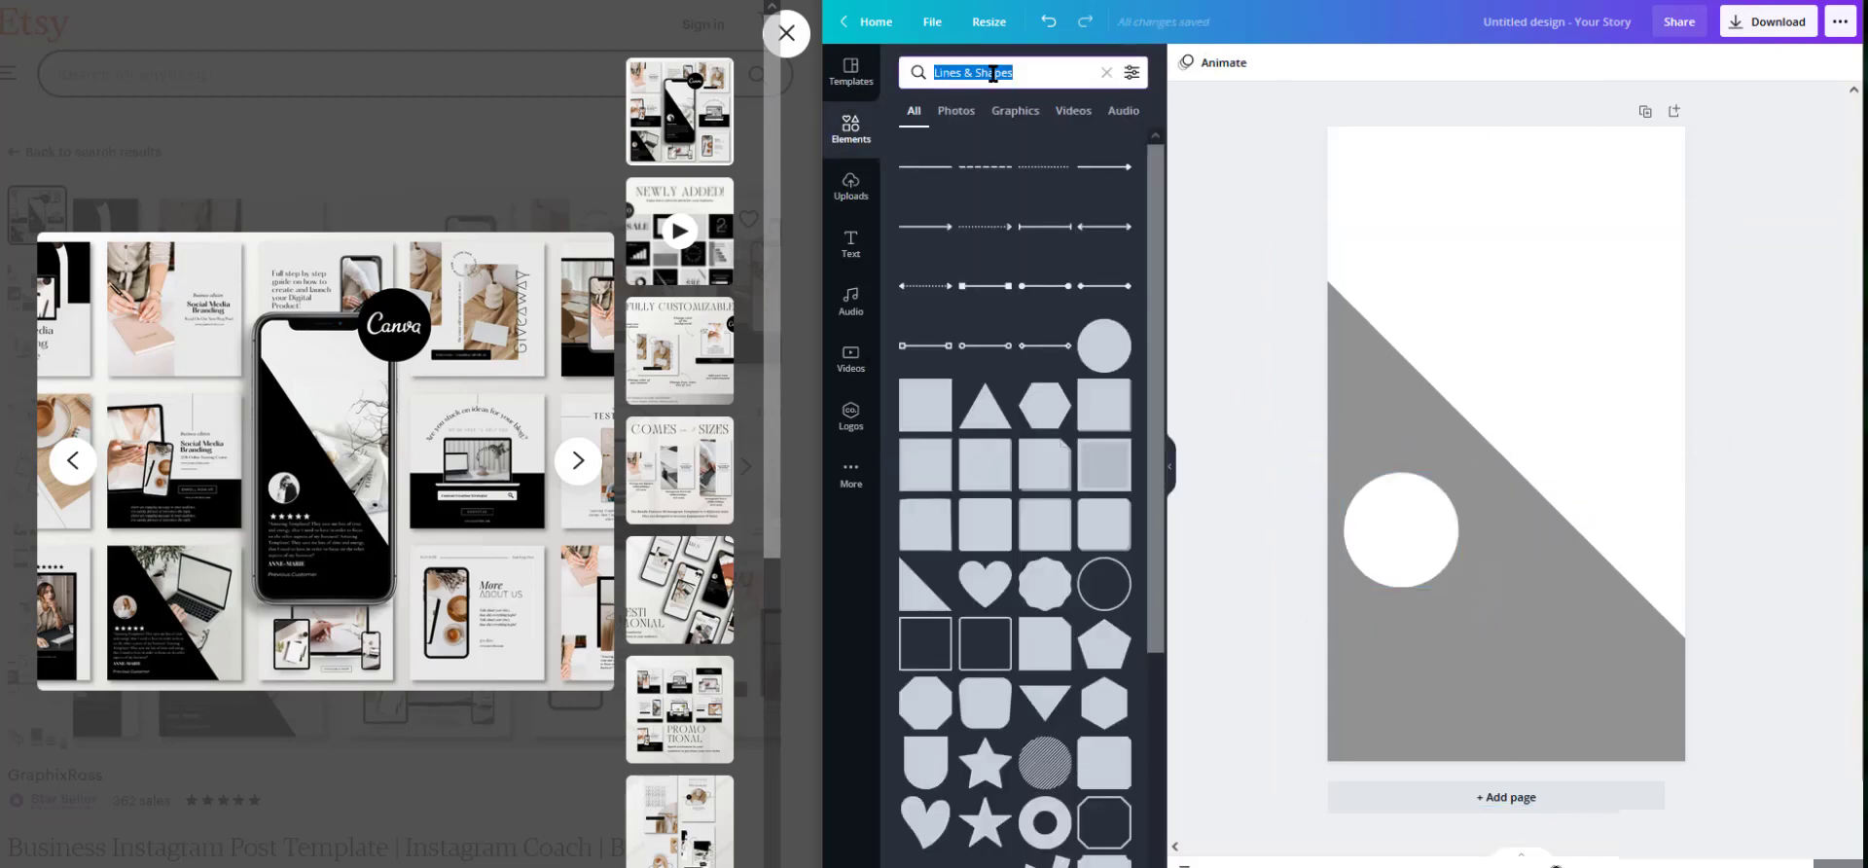
type("stars")
key("Return")
left_click_drag(1408, 541, 1454, 521)
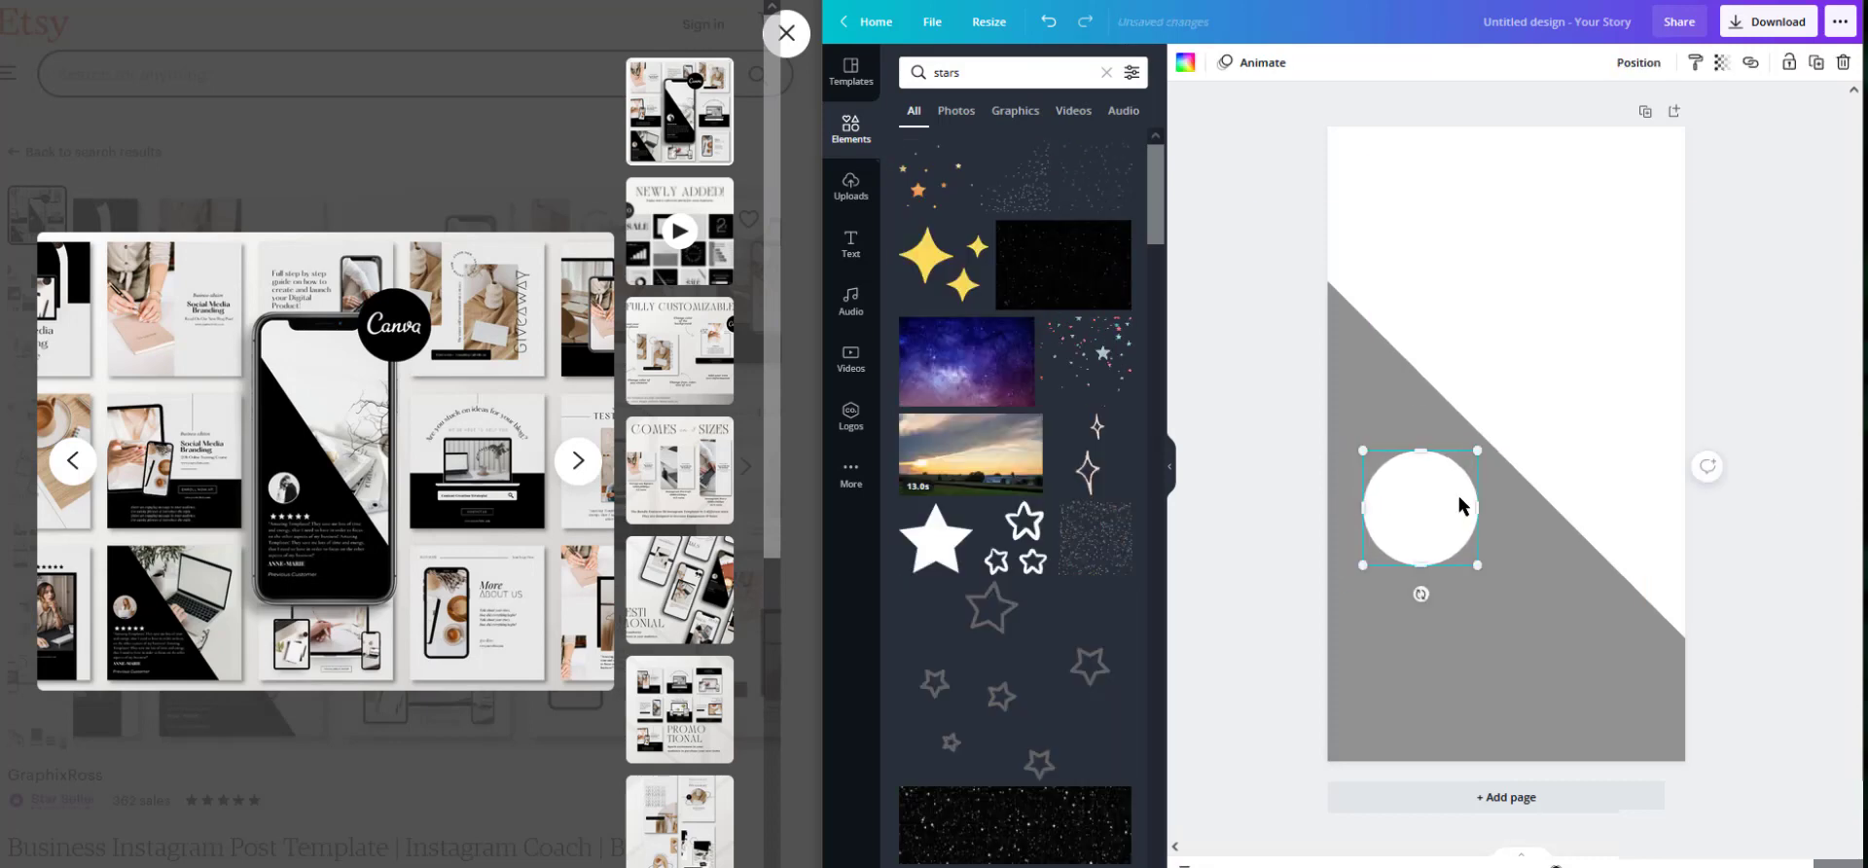
- Add a five-star rating graphic found with "filled 5 stars", colour it white, and centre it at small size beneath the white circle
double_click(968, 72)
type("filled")
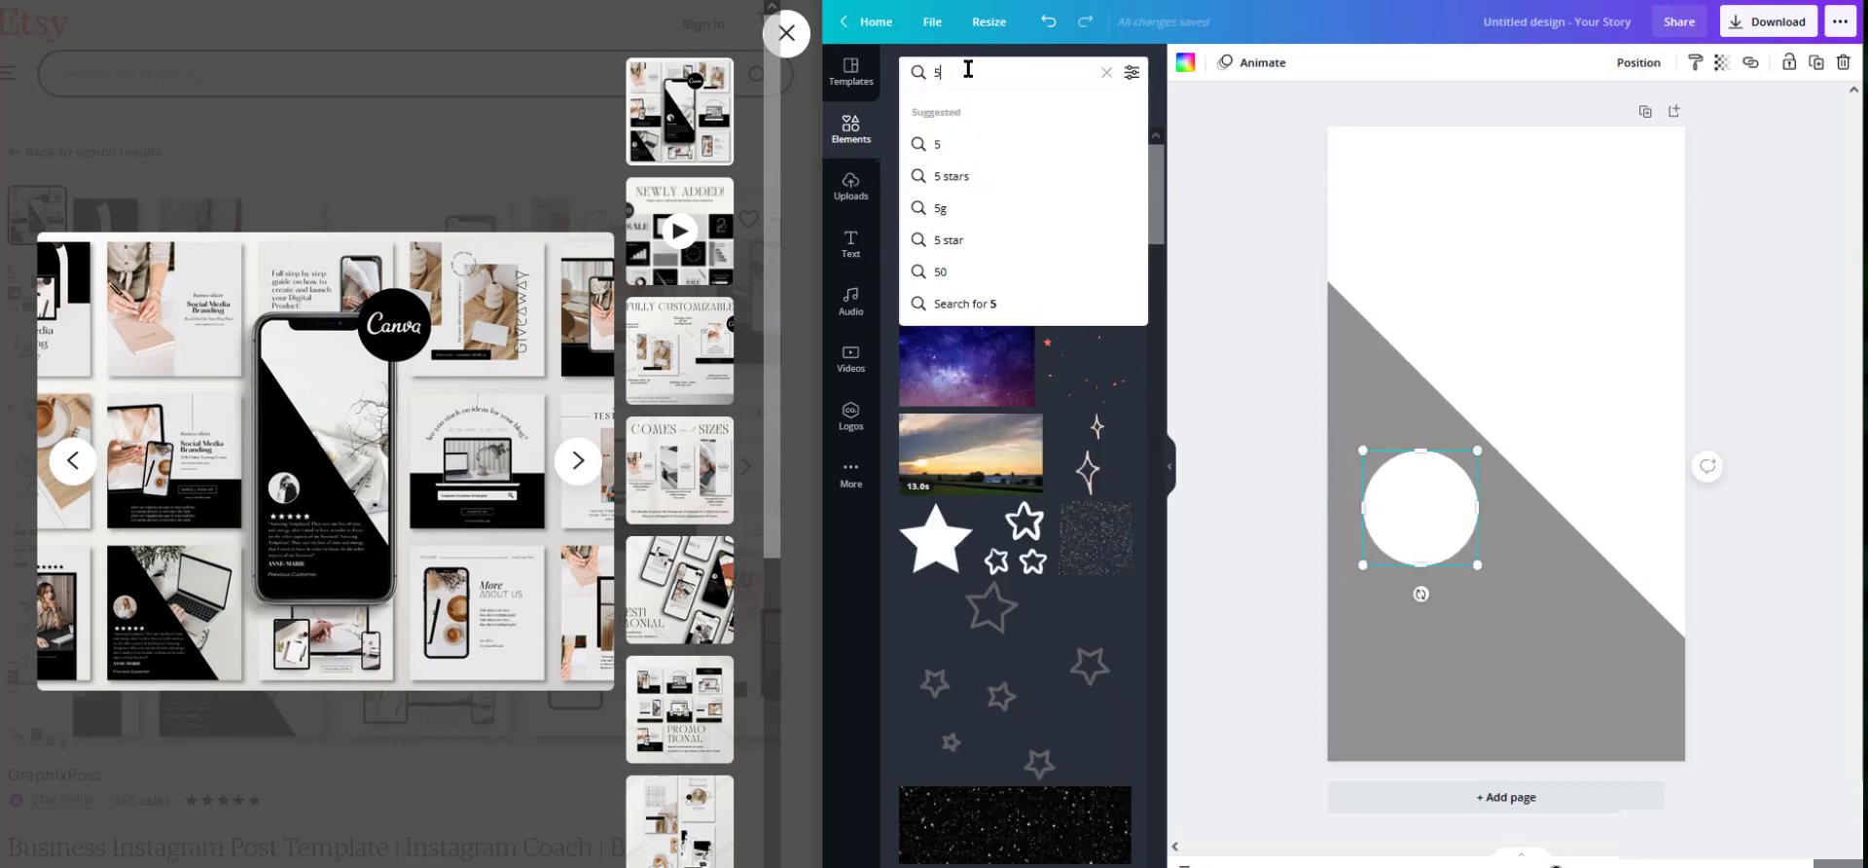
type(" stars")
key("Return")
triple_click(1005, 76)
type("filled 5 stars")
key("Return")
scroll(1054, 444, "down", 5)
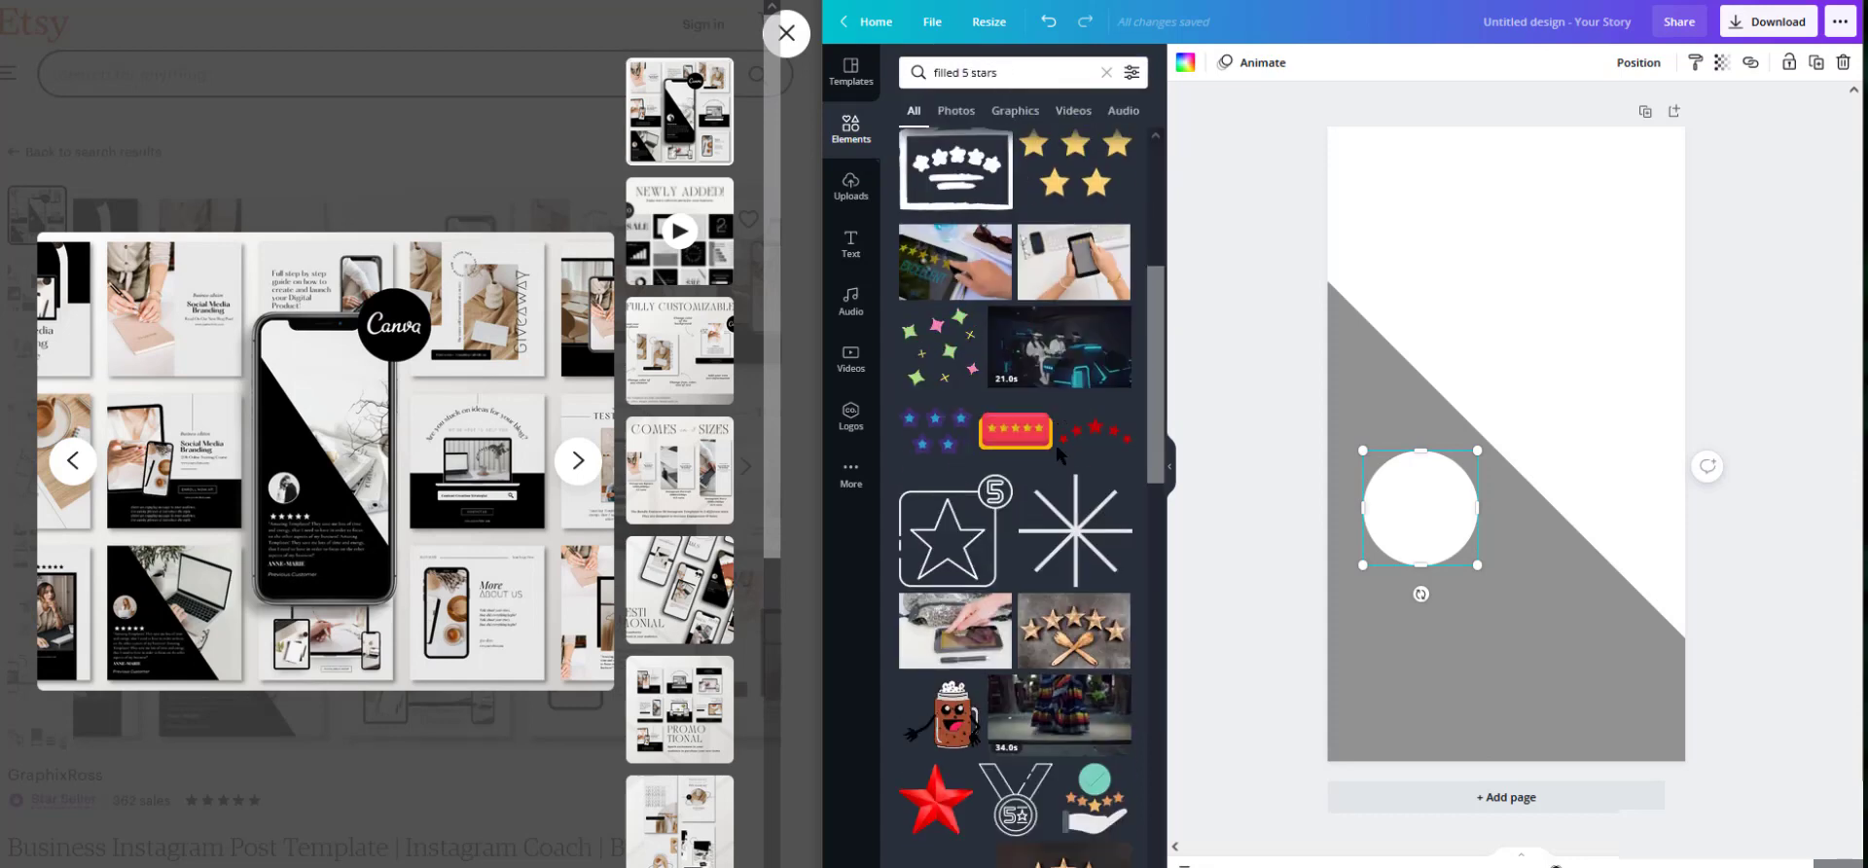
left_click(944, 306)
left_click(1185, 62)
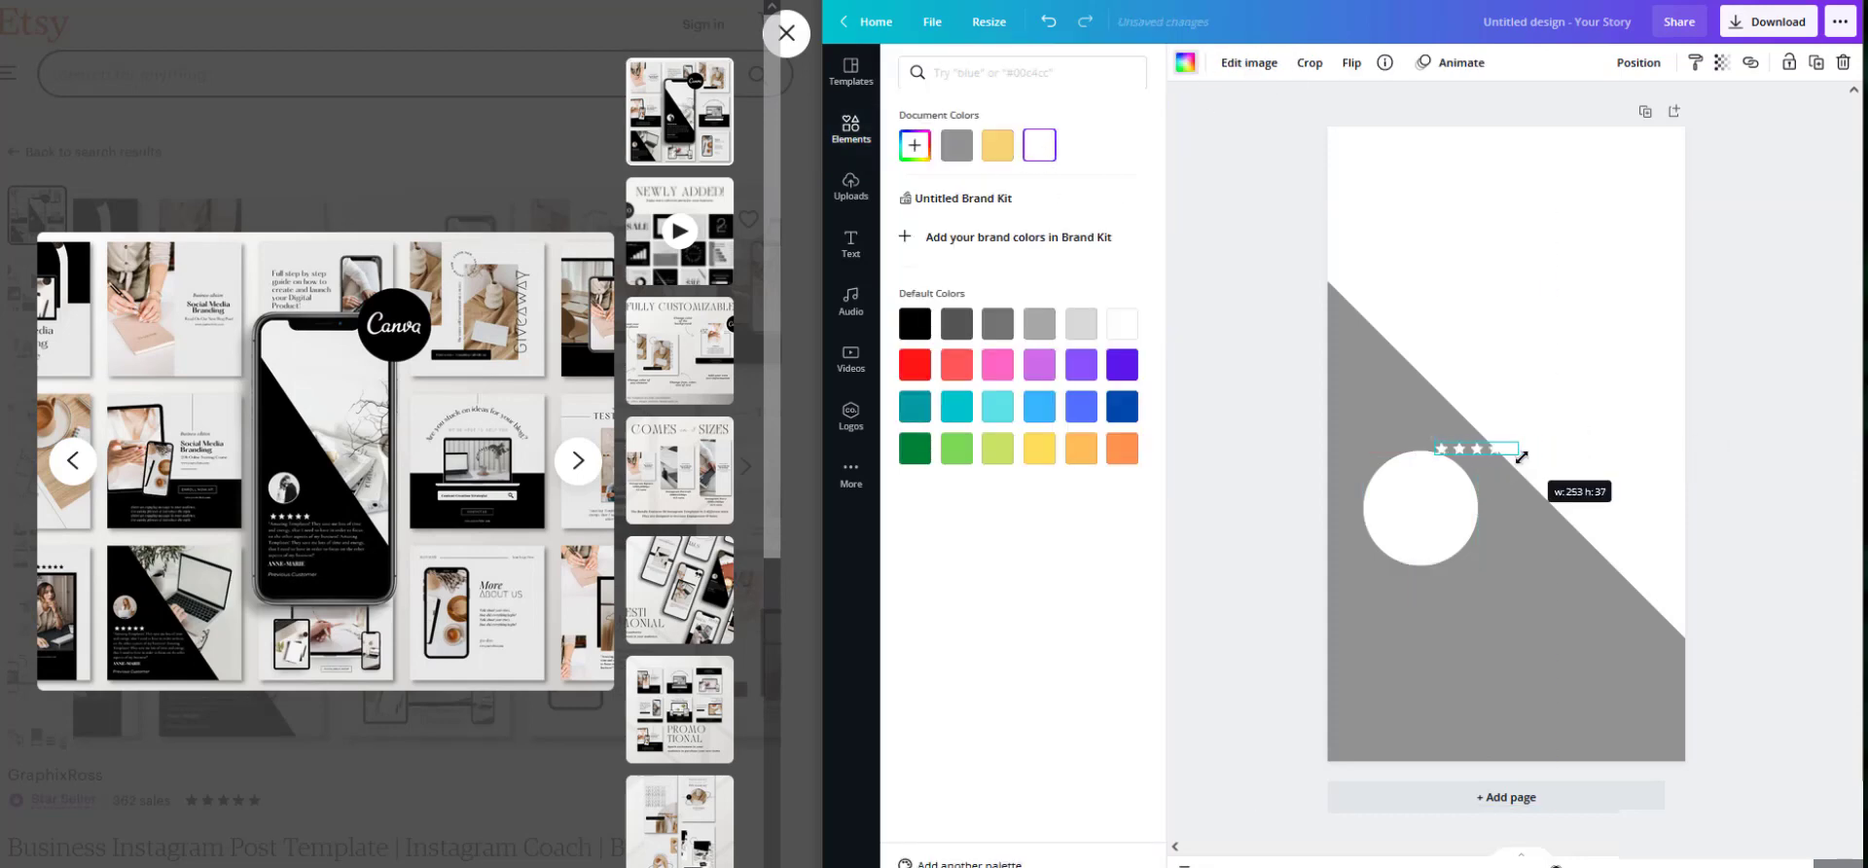
left_click(1777, 350)
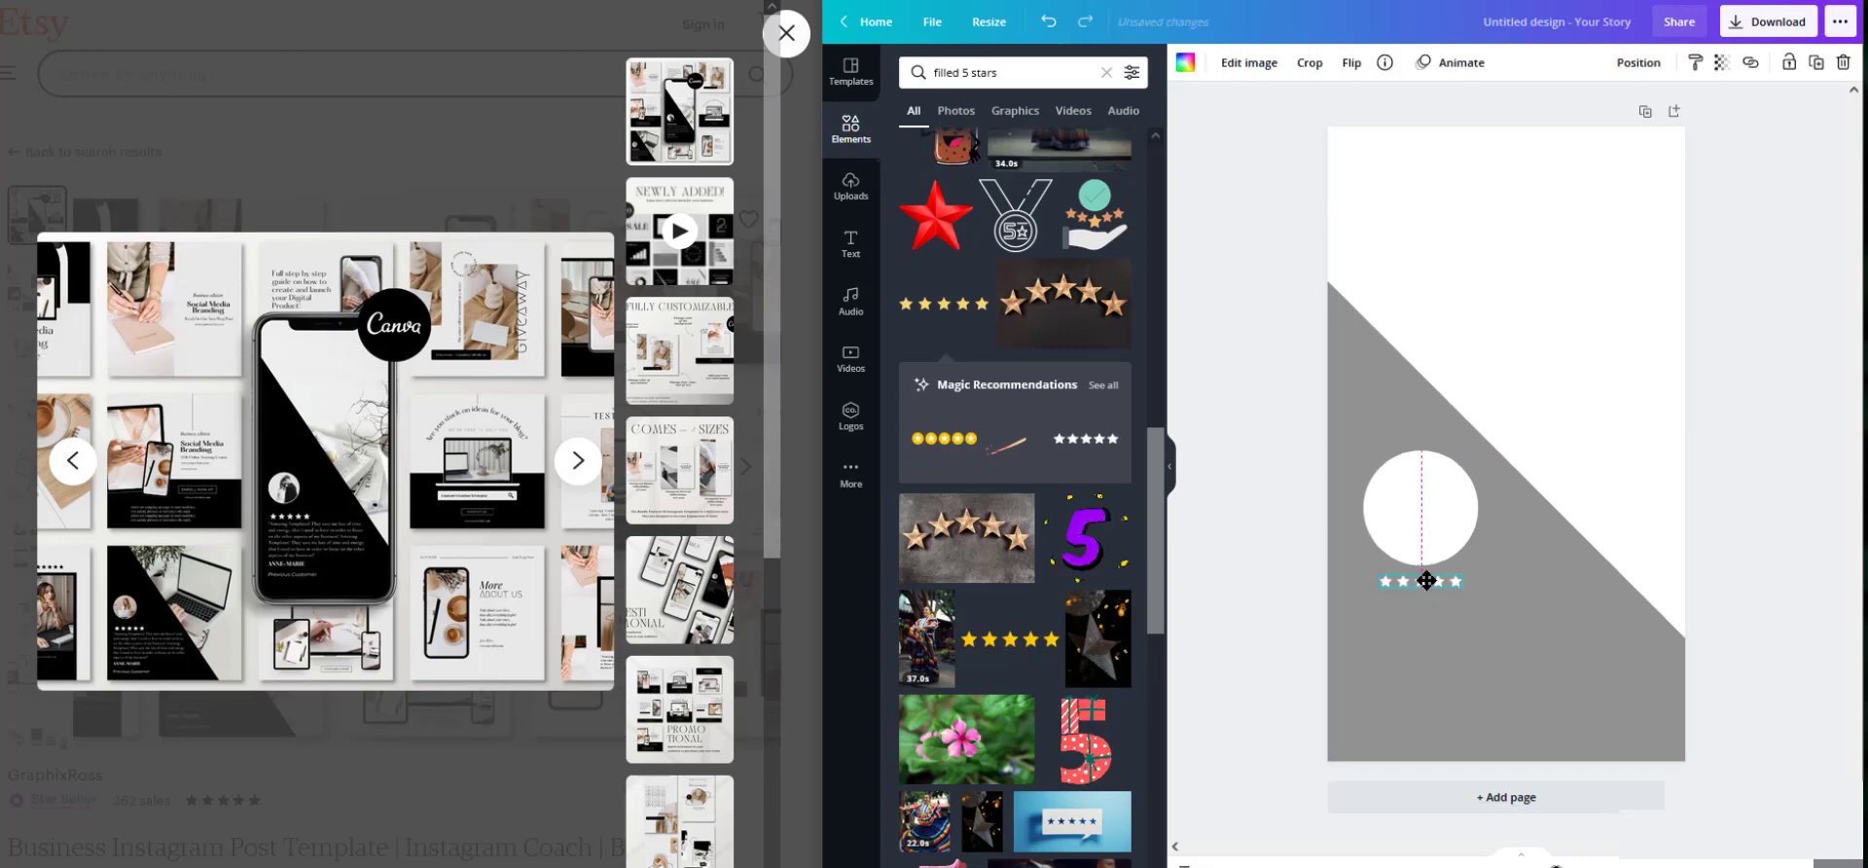
- Shrink the white circle and left-align it with the star row on the lower-left triangle
left_click(1416, 491)
left_click_drag(1478, 450, 1439, 489)
left_click_drag(1405, 525, 1405, 506)
right_click(1405, 505)
left_click_drag(1436, 577, 1419, 561)
left_click_drag(1414, 521, 1400, 516)
left_click(1726, 622)
left_click(1727, 643)
- Add a body text box filled with the "Lorem ipsum dolor sit amet" placeholder paragraph
left_click(851, 243)
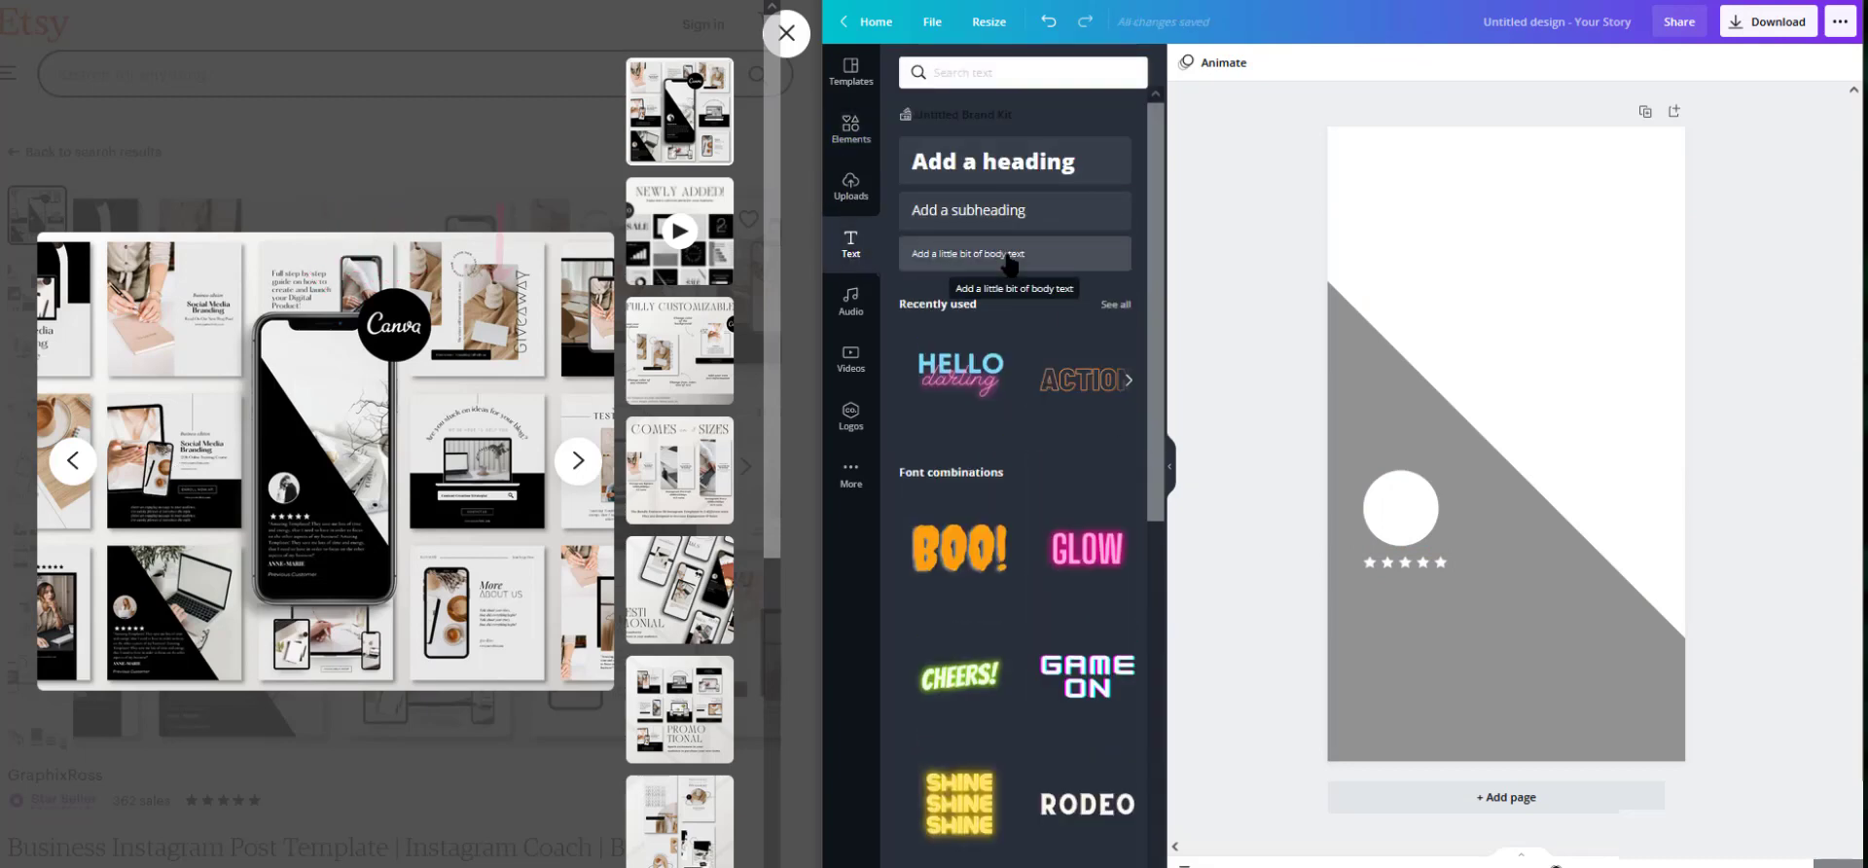
left_click(967, 253)
type("Lorem ipsum dolor sit amet, consectetur adipiscing elit, sed do eiusmod tempor incididunt ut labore et dolore magna aliqua. Ut enim ad minim veniam, quis nostrud exercitation ullamco laboris nisi ut aliquip ex ea commodo consequat.")
left_click_drag(1418, 435, 1390, 432)
key("Delete")
- Place the paragraph below the stars as justified white text at size 25.8, over a black triangle
left_click_drag(1581, 362, 1583, 705)
left_click_drag(1684, 650, 1615, 659)
left_click_drag(1614, 730, 1555, 696)
left_click_drag(1554, 642, 1616, 646)
left_click_drag(1518, 637, 1532, 644)
left_click(1428, 63)
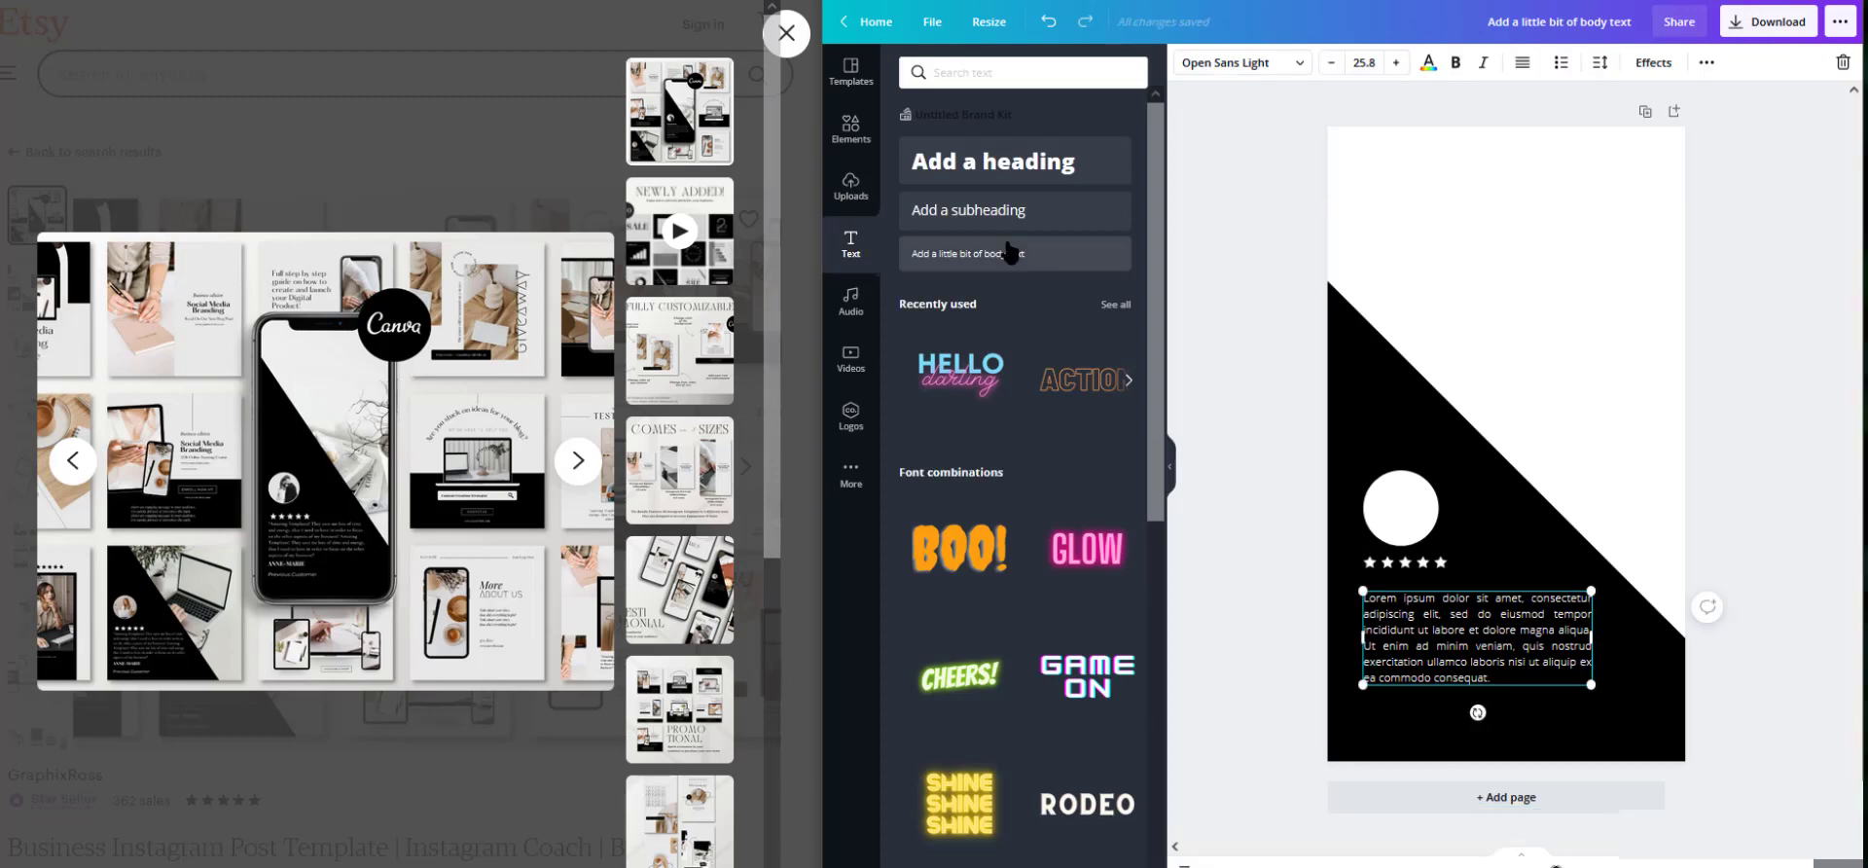
- Add the name line "FIRST LAST" under the paragraph in the London font at size 30
left_click(1301, 64)
left_click(935, 268)
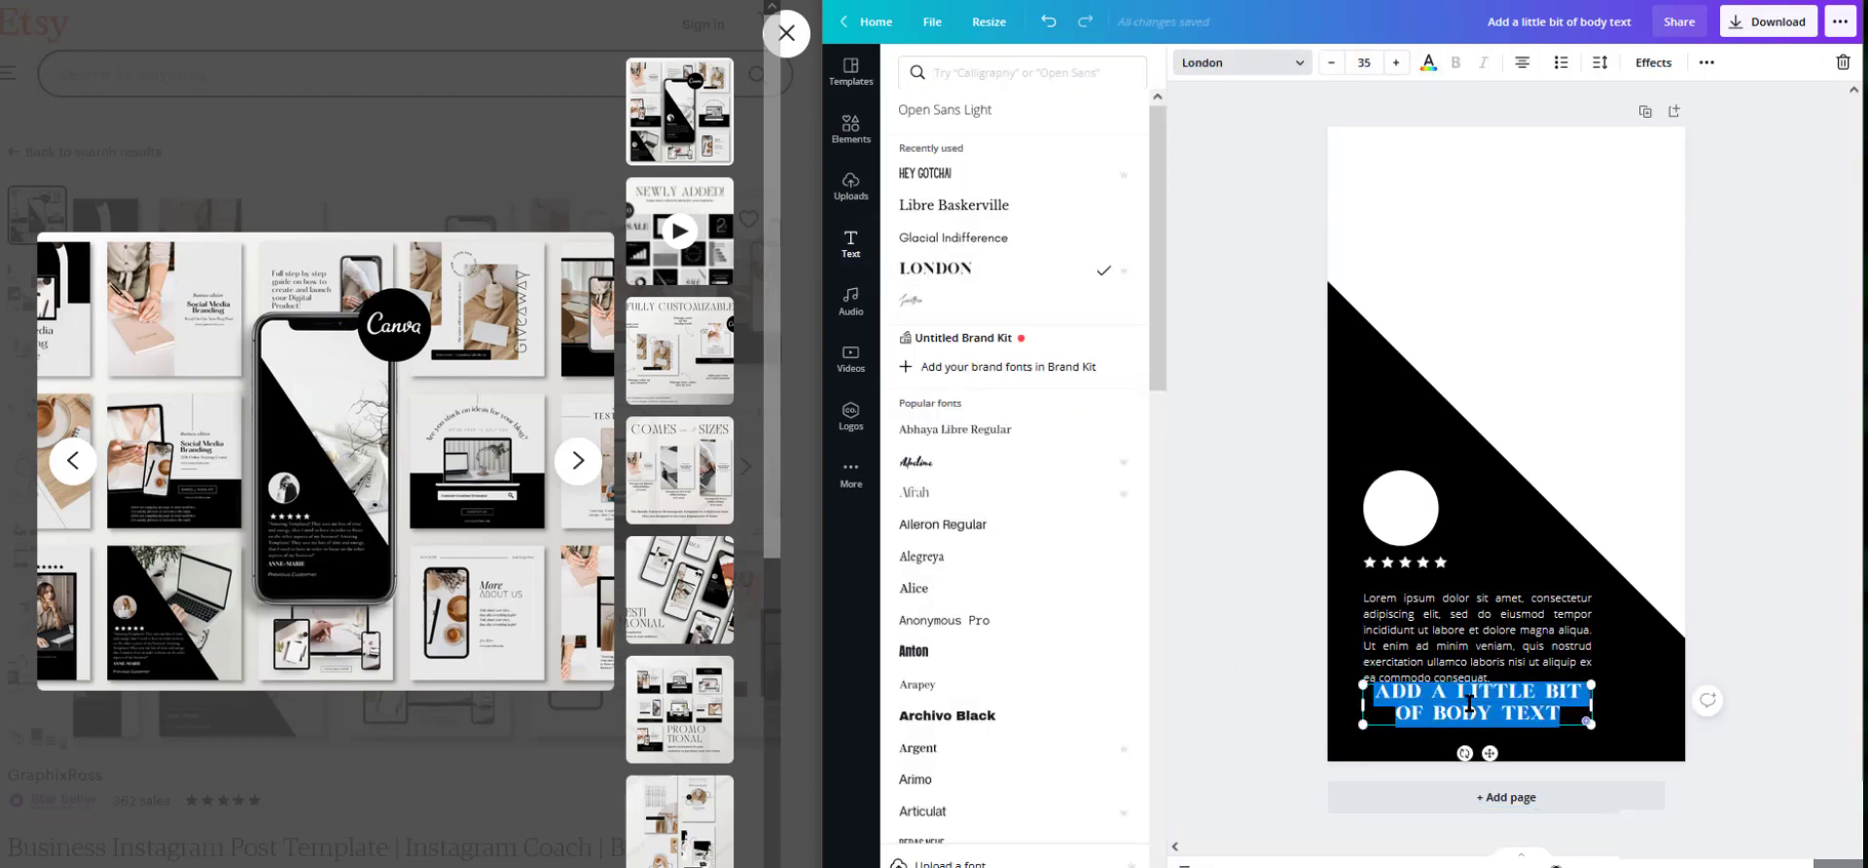
type("FIRST LAST")
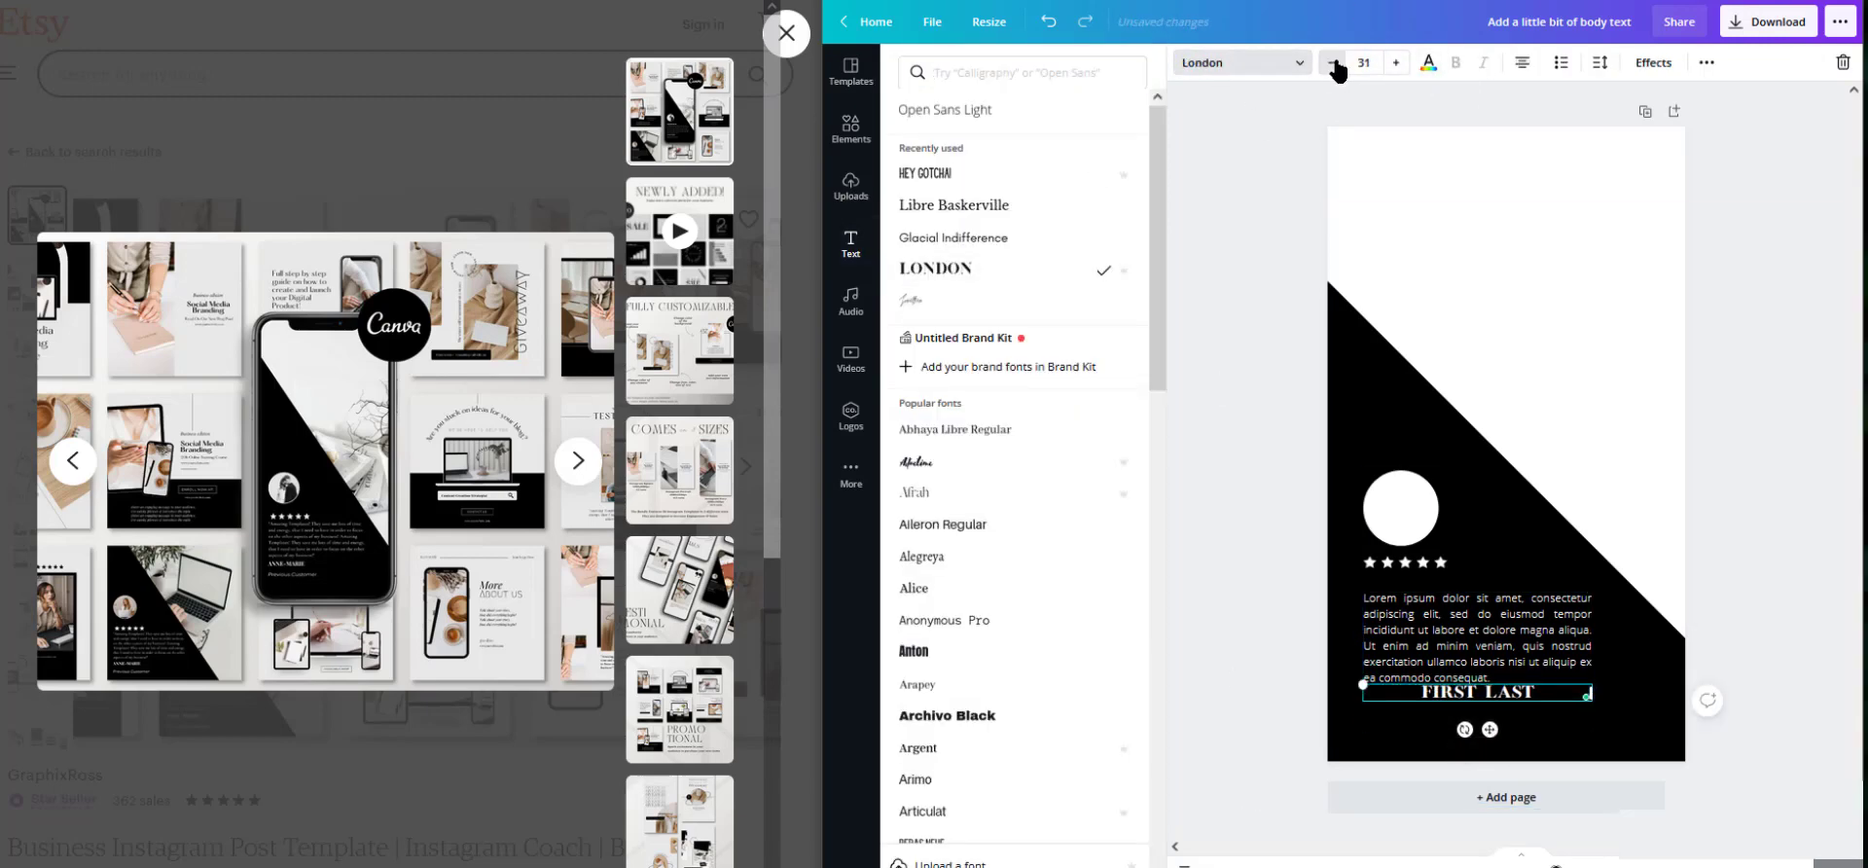
left_click(1332, 62)
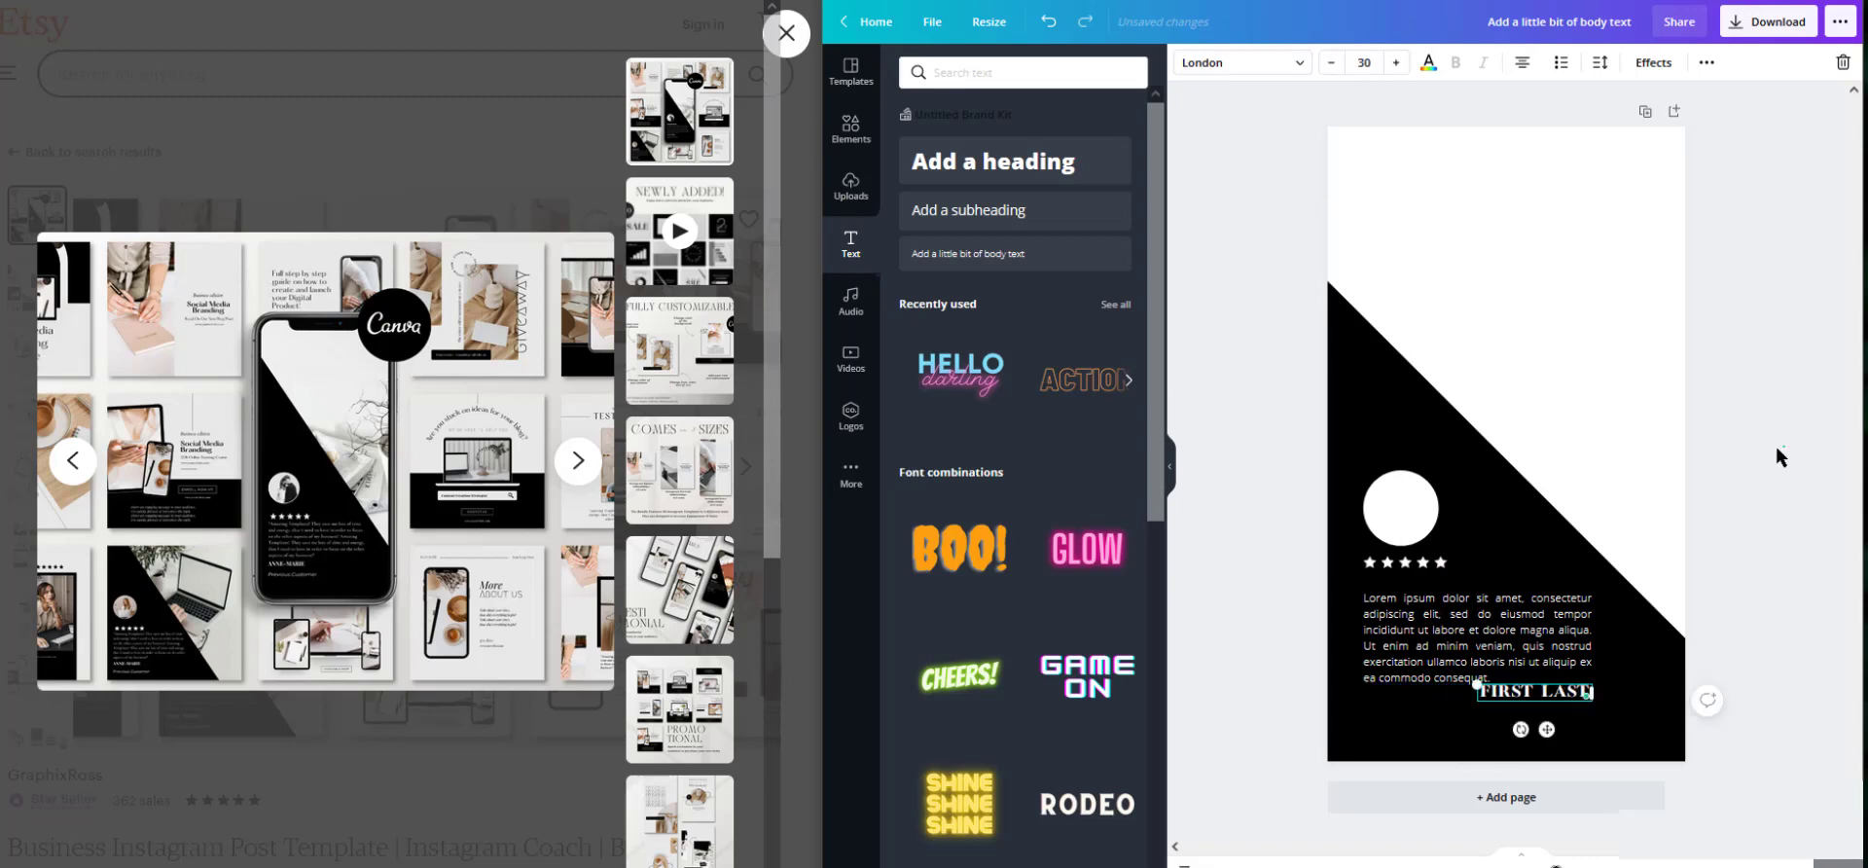
- Add an italic line "lorem ipsum doolor sit amet" at size 24 directly beneath the FIRST LAST line
left_click(1015, 253)
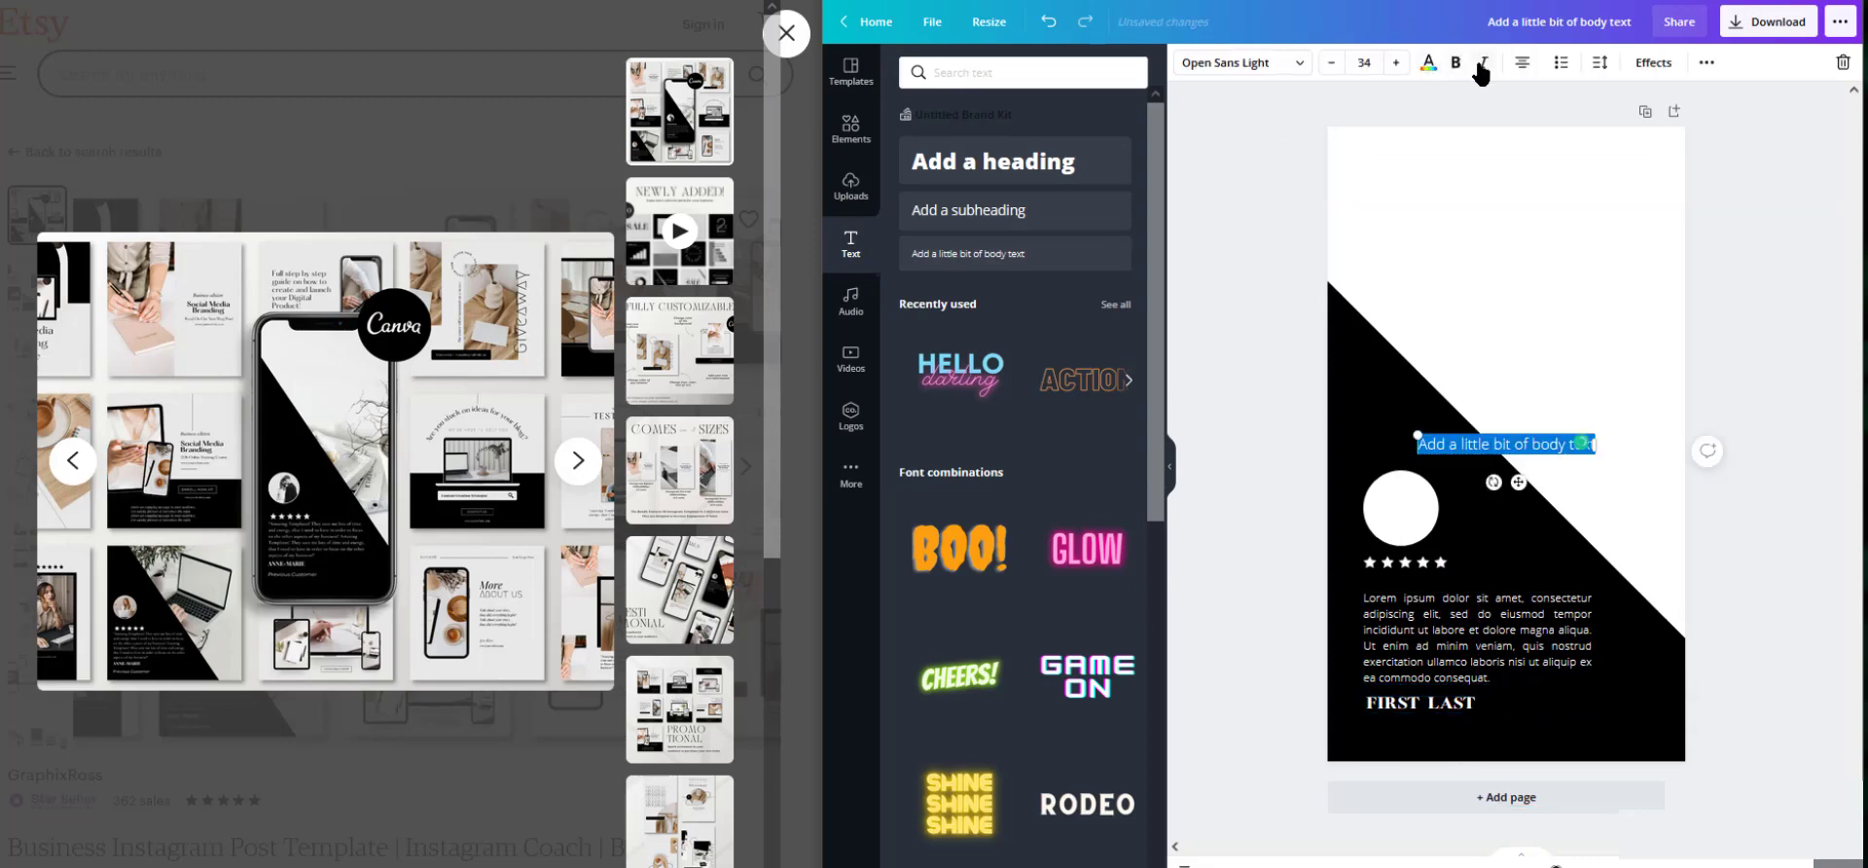
key("BackSpace")
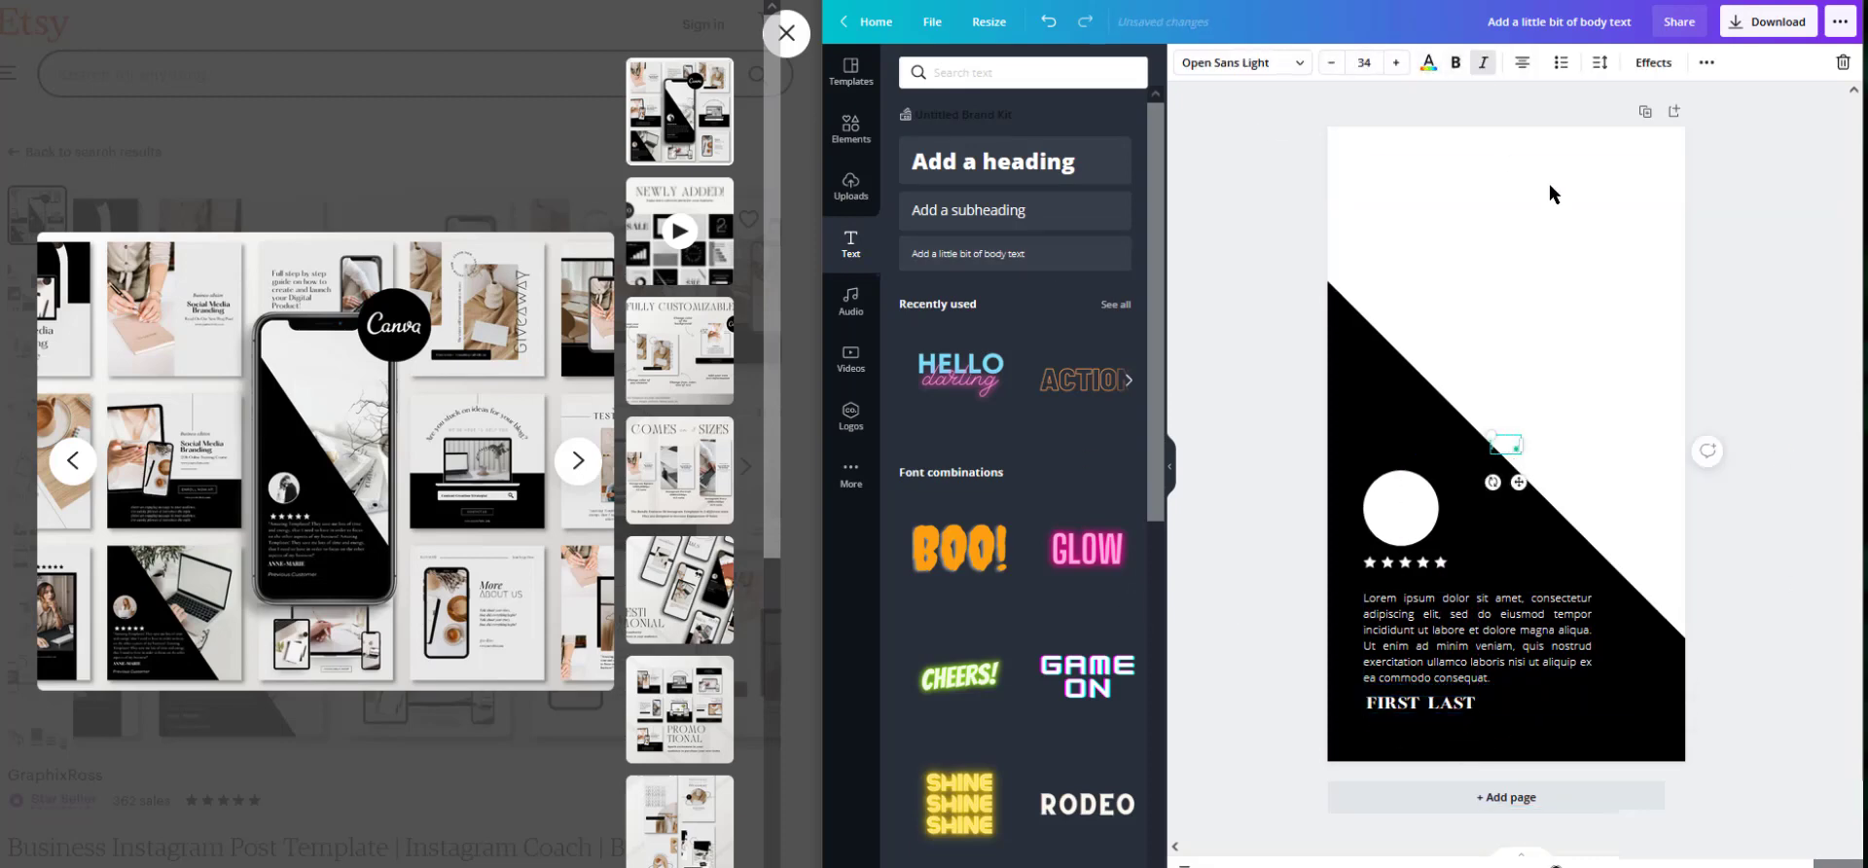
type("lOREM IPSUM DOLOR")
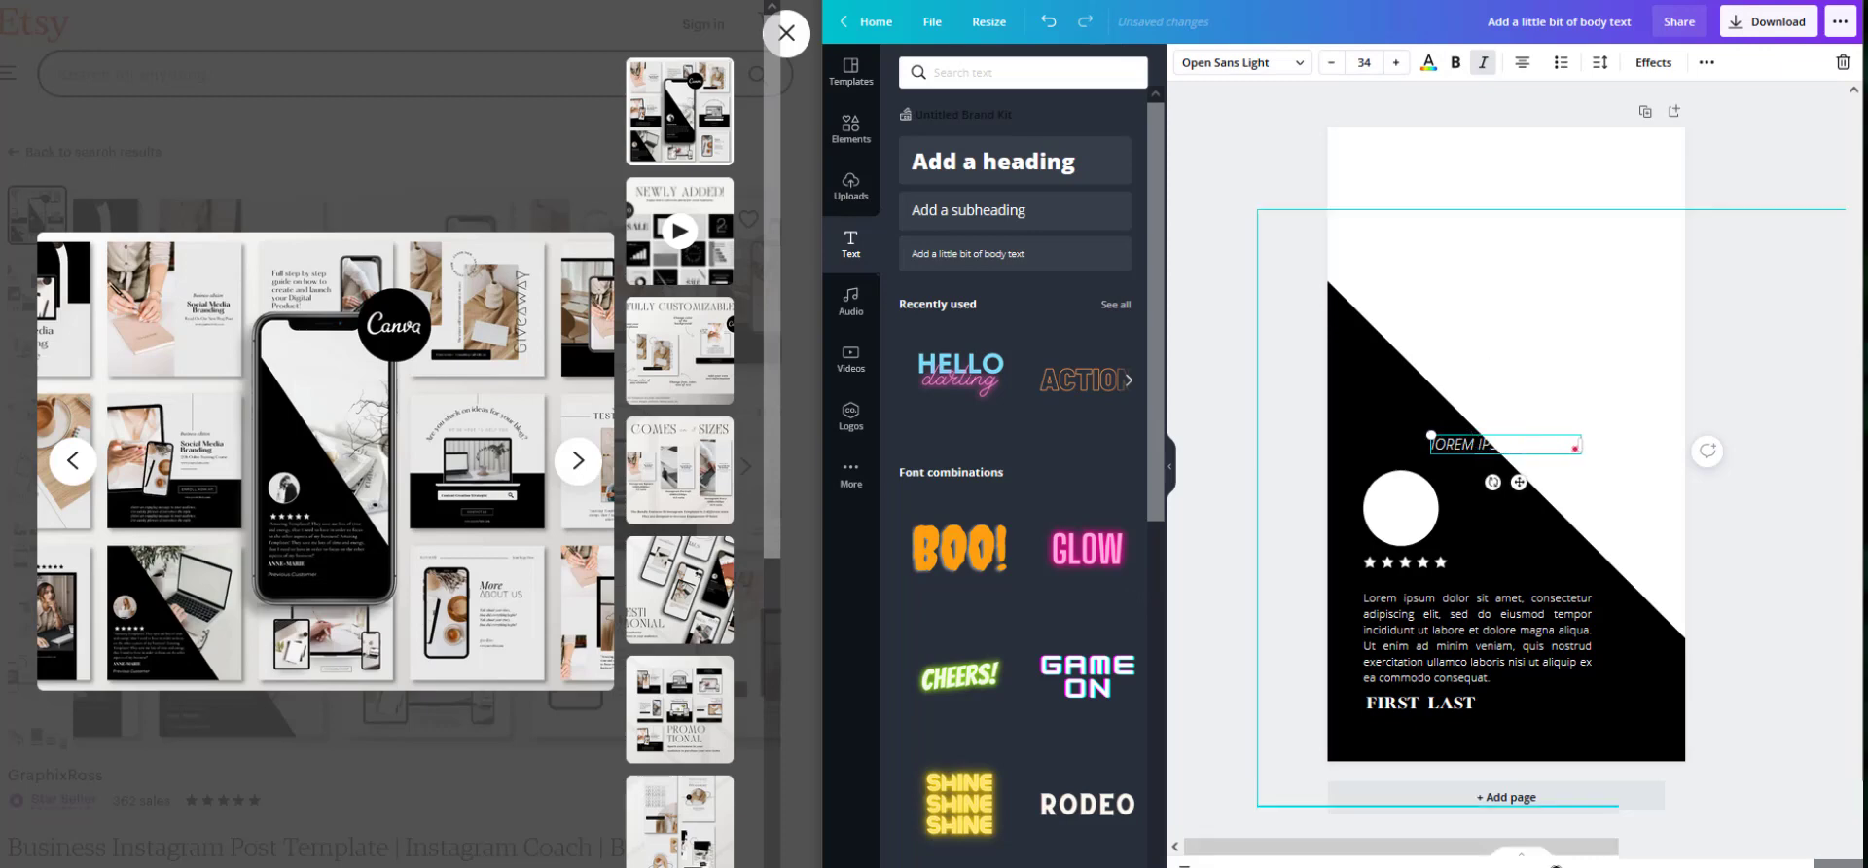
key("ctrl+a")
key("BackSpace")
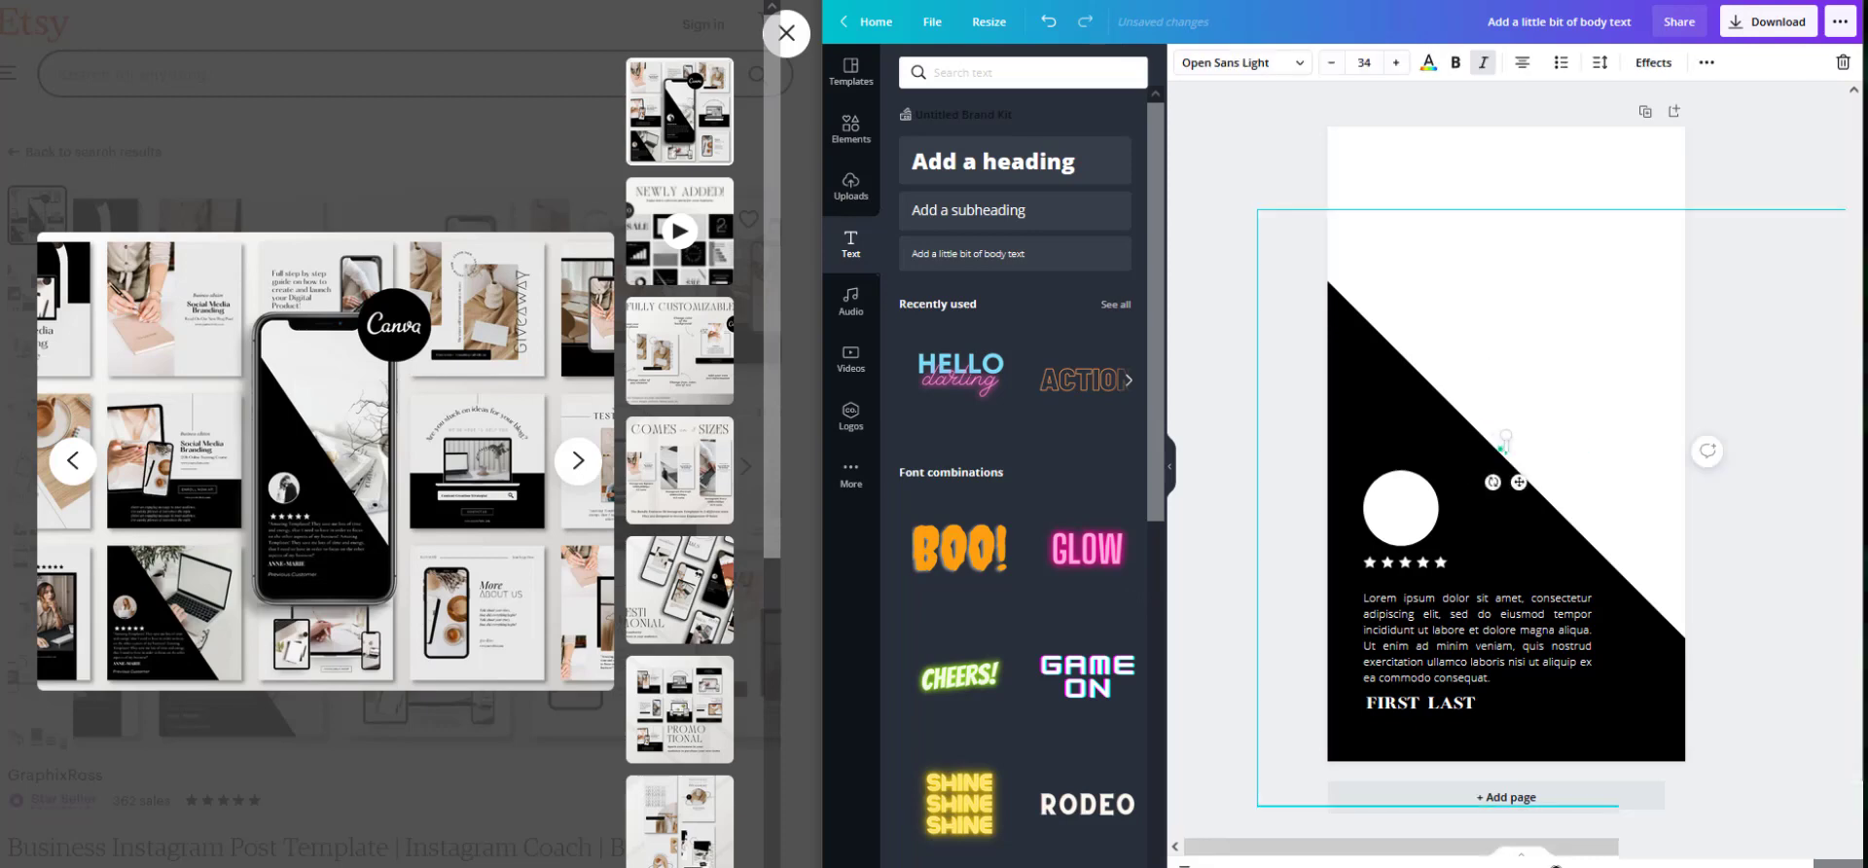
type("lorem ip")
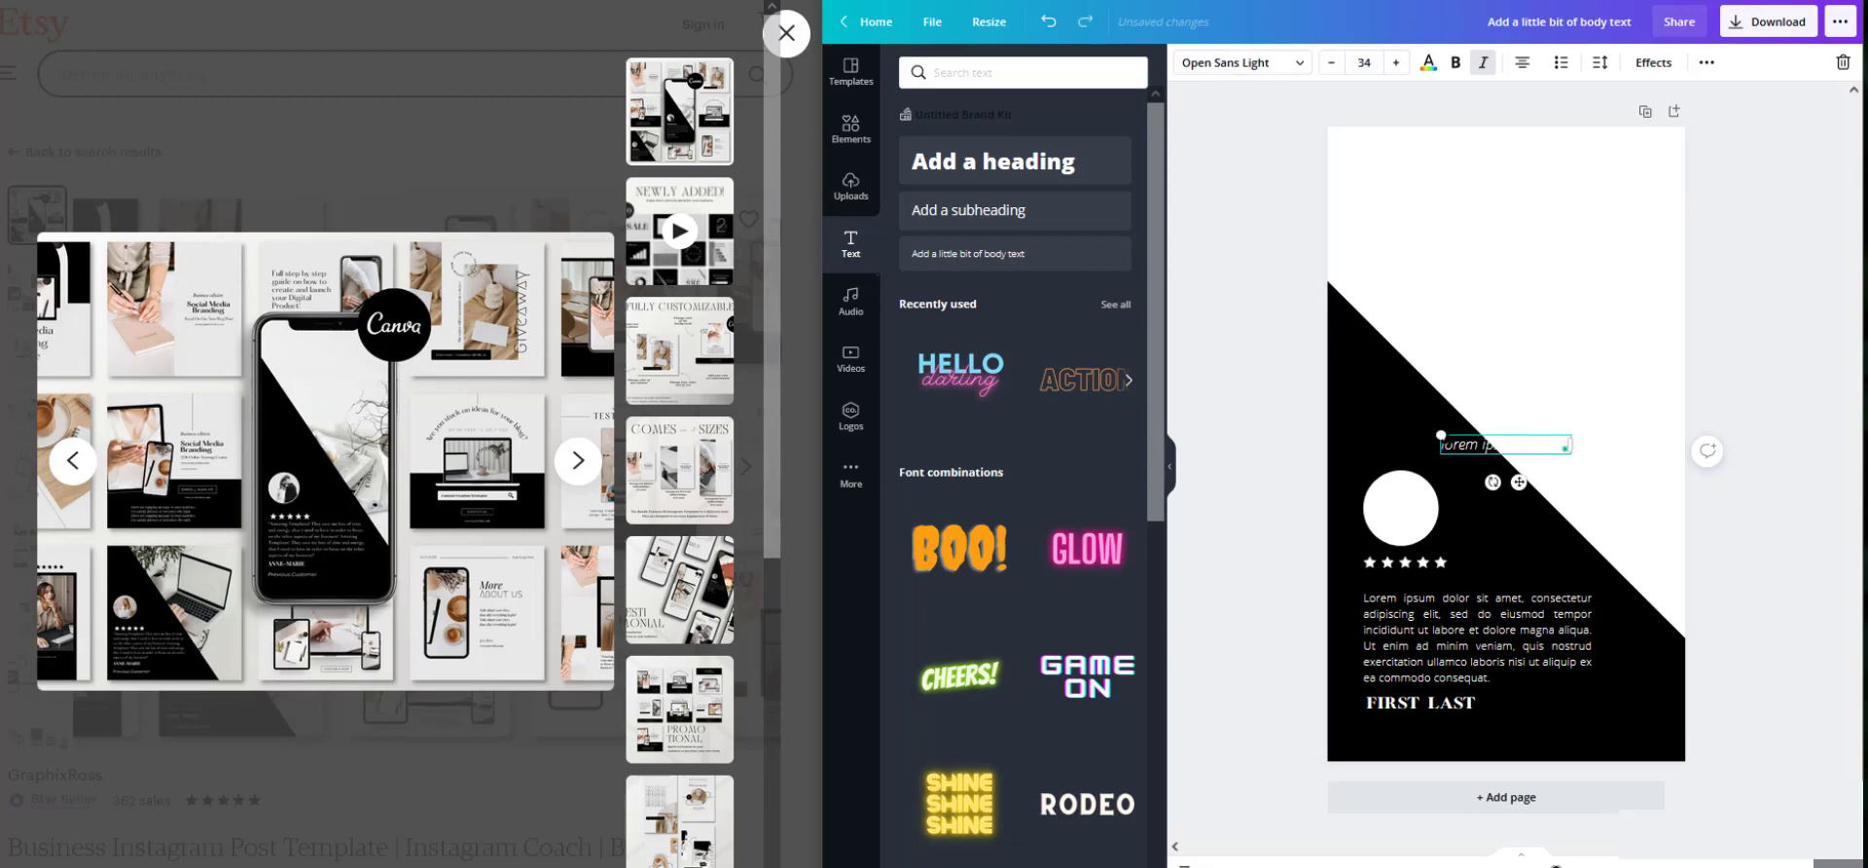
type("sum dolor sit amet")
left_click_drag(1503, 444, 1440, 710)
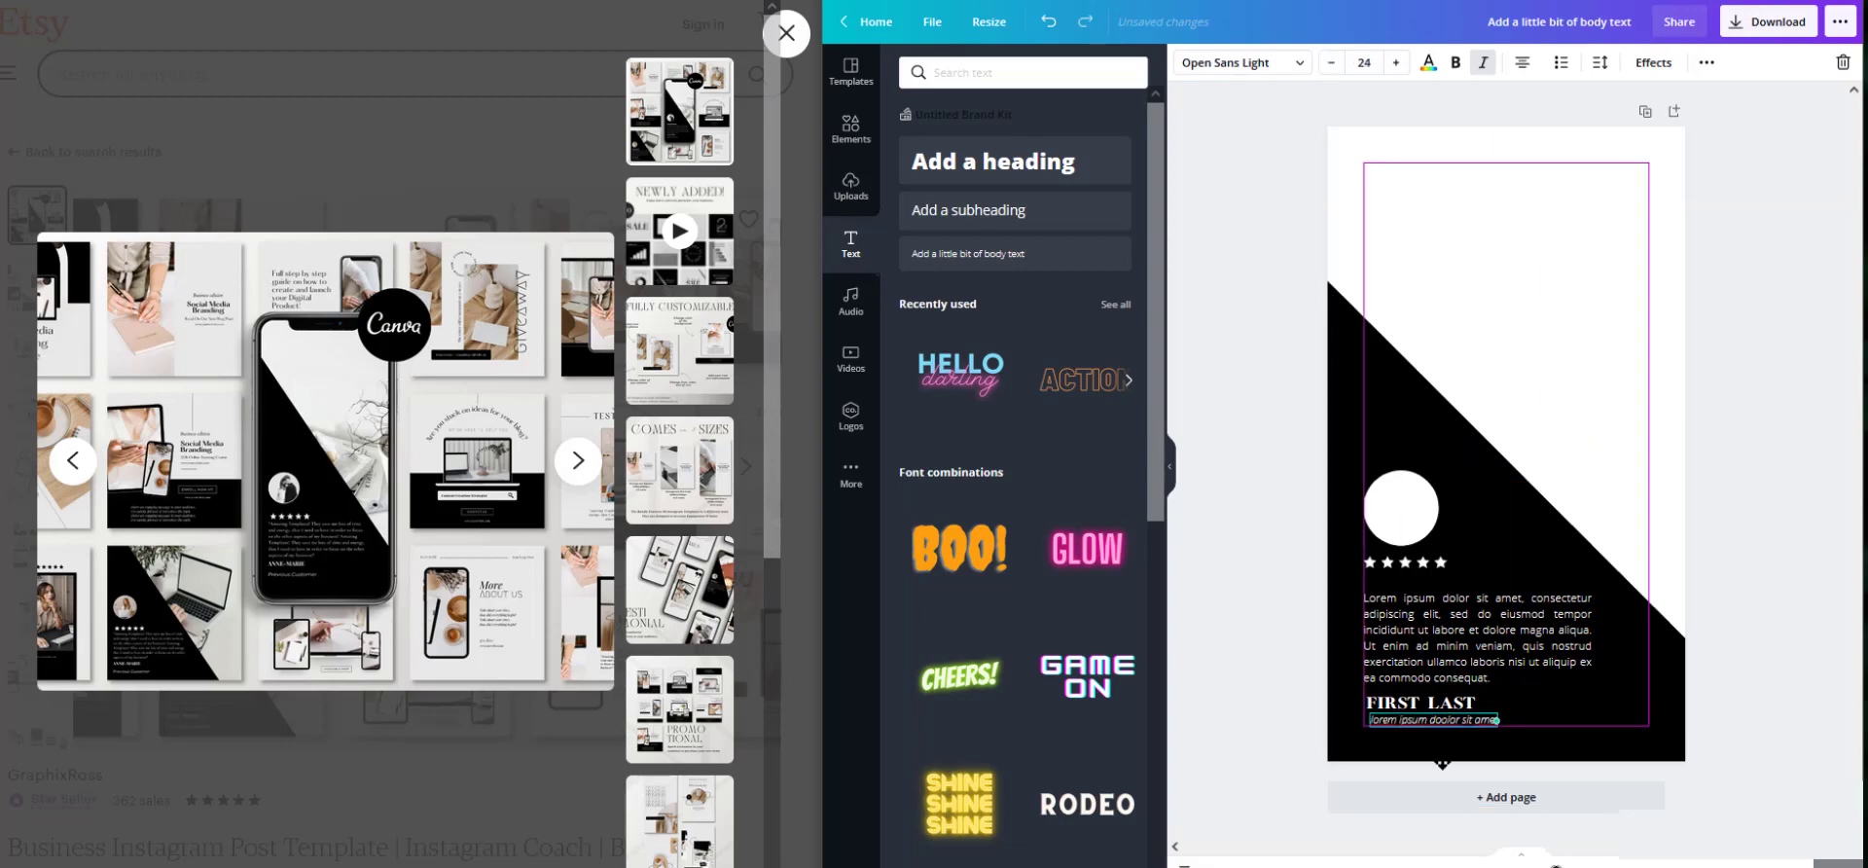
left_click_drag(1442, 763, 1442, 761)
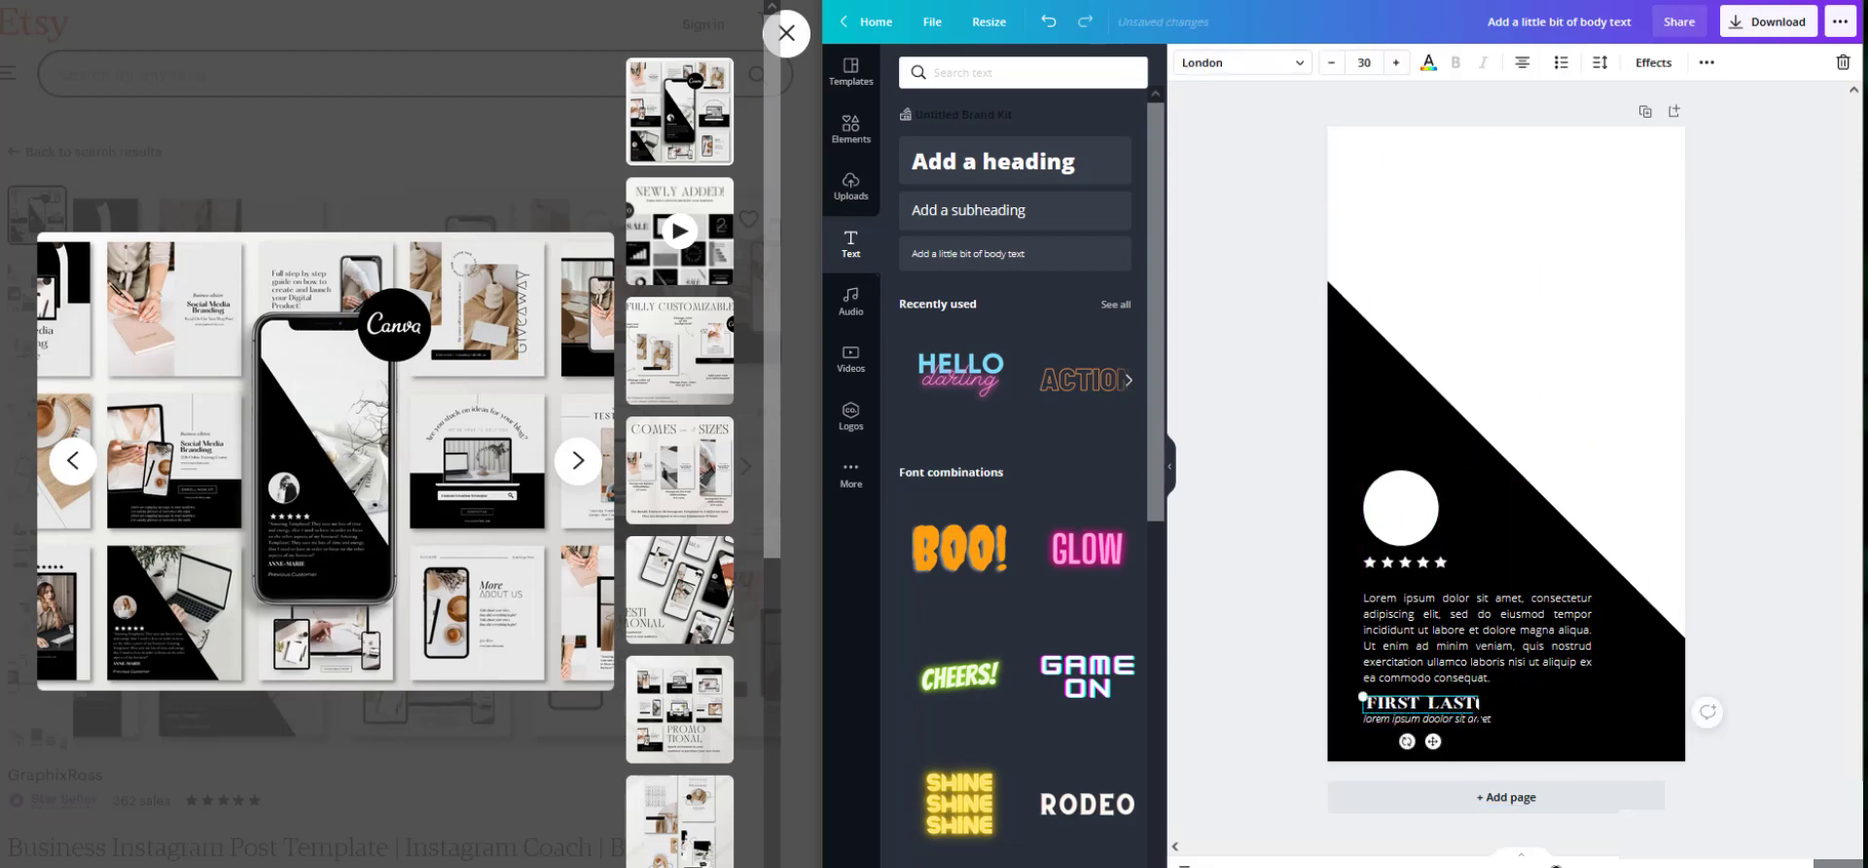
- Tighten the FIRST LAST text box and align it with the left edge of the paragraph
scroll(1411, 632, "up", 5)
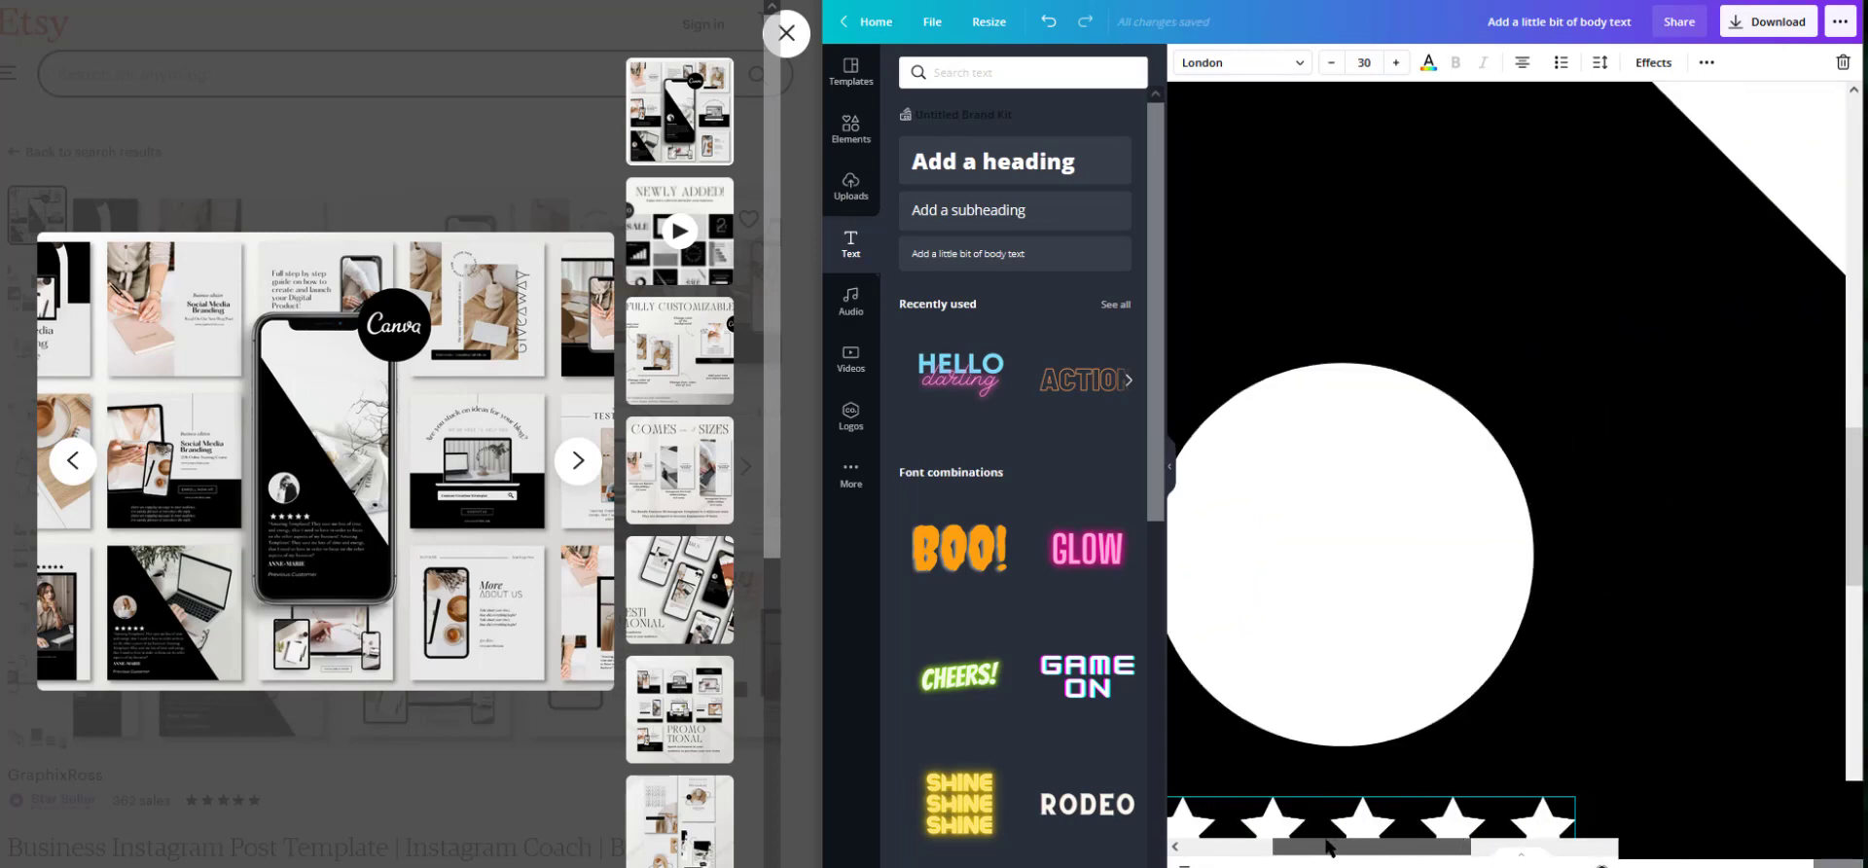
left_click(1416, 272)
scroll(1440, 428, "down", 5)
left_click_drag(1491, 474, 1474, 474)
left_click_drag(1192, 475, 1212, 478)
left_click_drag(1411, 476, 1402, 476)
- Convert the italic line under the name to uppercase, reduce its font size, and narrow its text box
left_click(1440, 551)
left_click(1654, 63)
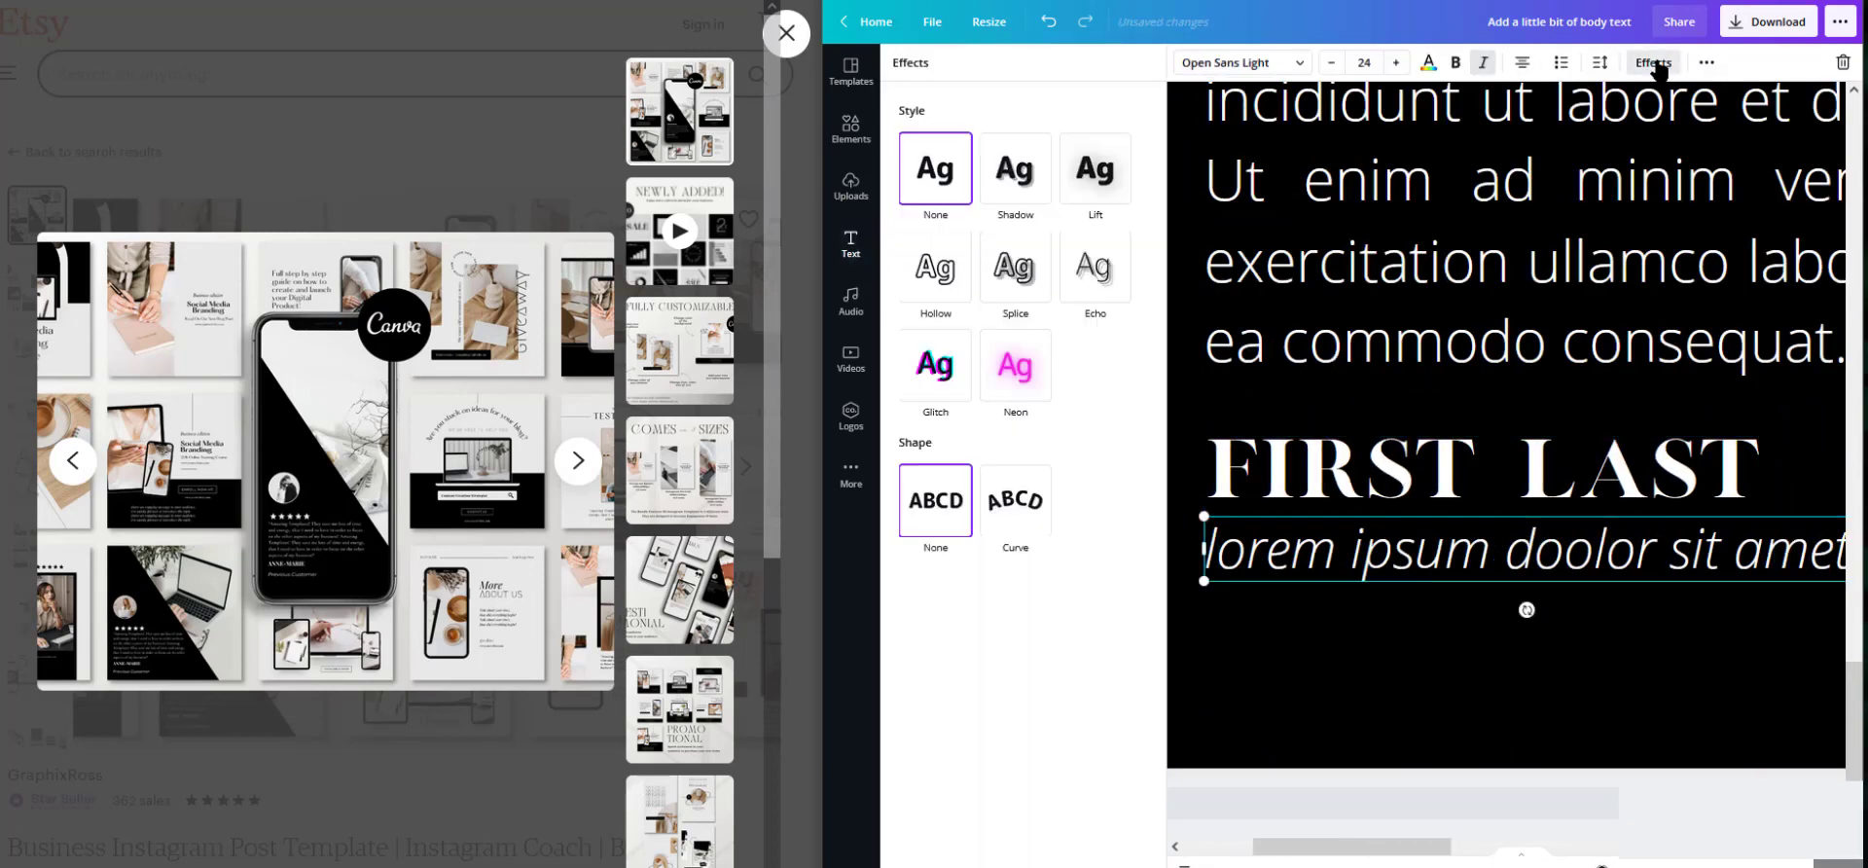
left_click(1707, 63)
left_click(1370, 101)
triple_click(1332, 63)
double_click(1332, 63)
double_click(1332, 63)
double_click(1332, 63)
left_click_drag(1493, 539, 1413, 539)
left_click(1440, 653)
scroll(1440, 622, "down", 5)
scroll(1440, 584, "up", 2)
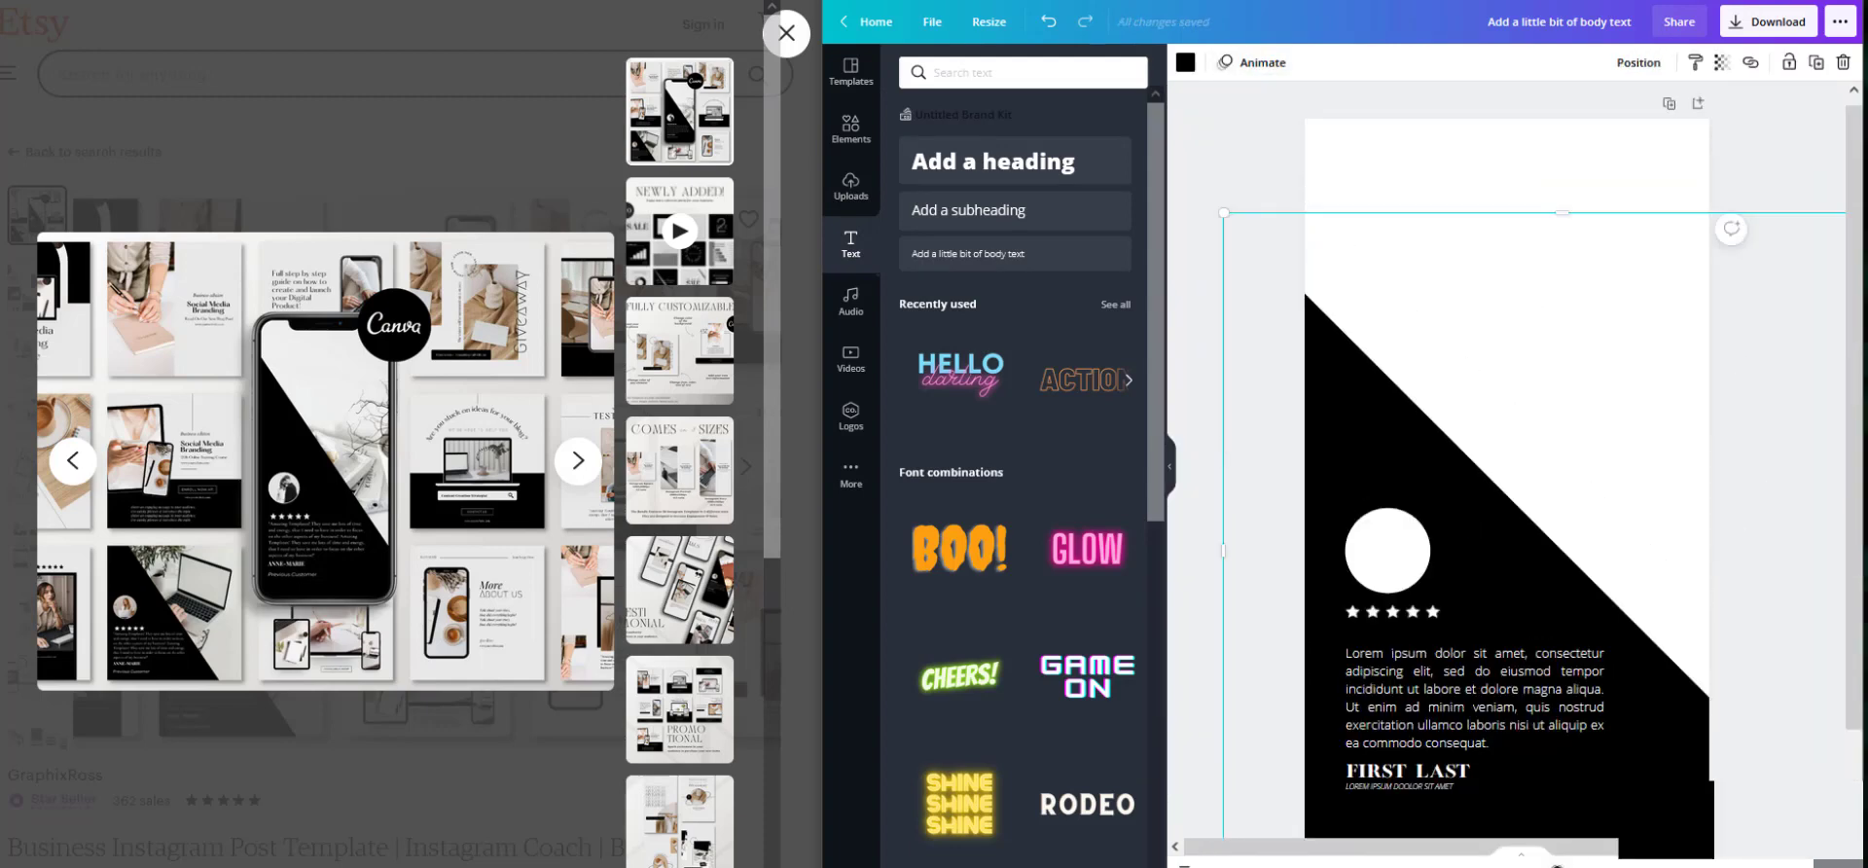
left_click_drag(1558, 865, 1554, 865)
left_click(1240, 476)
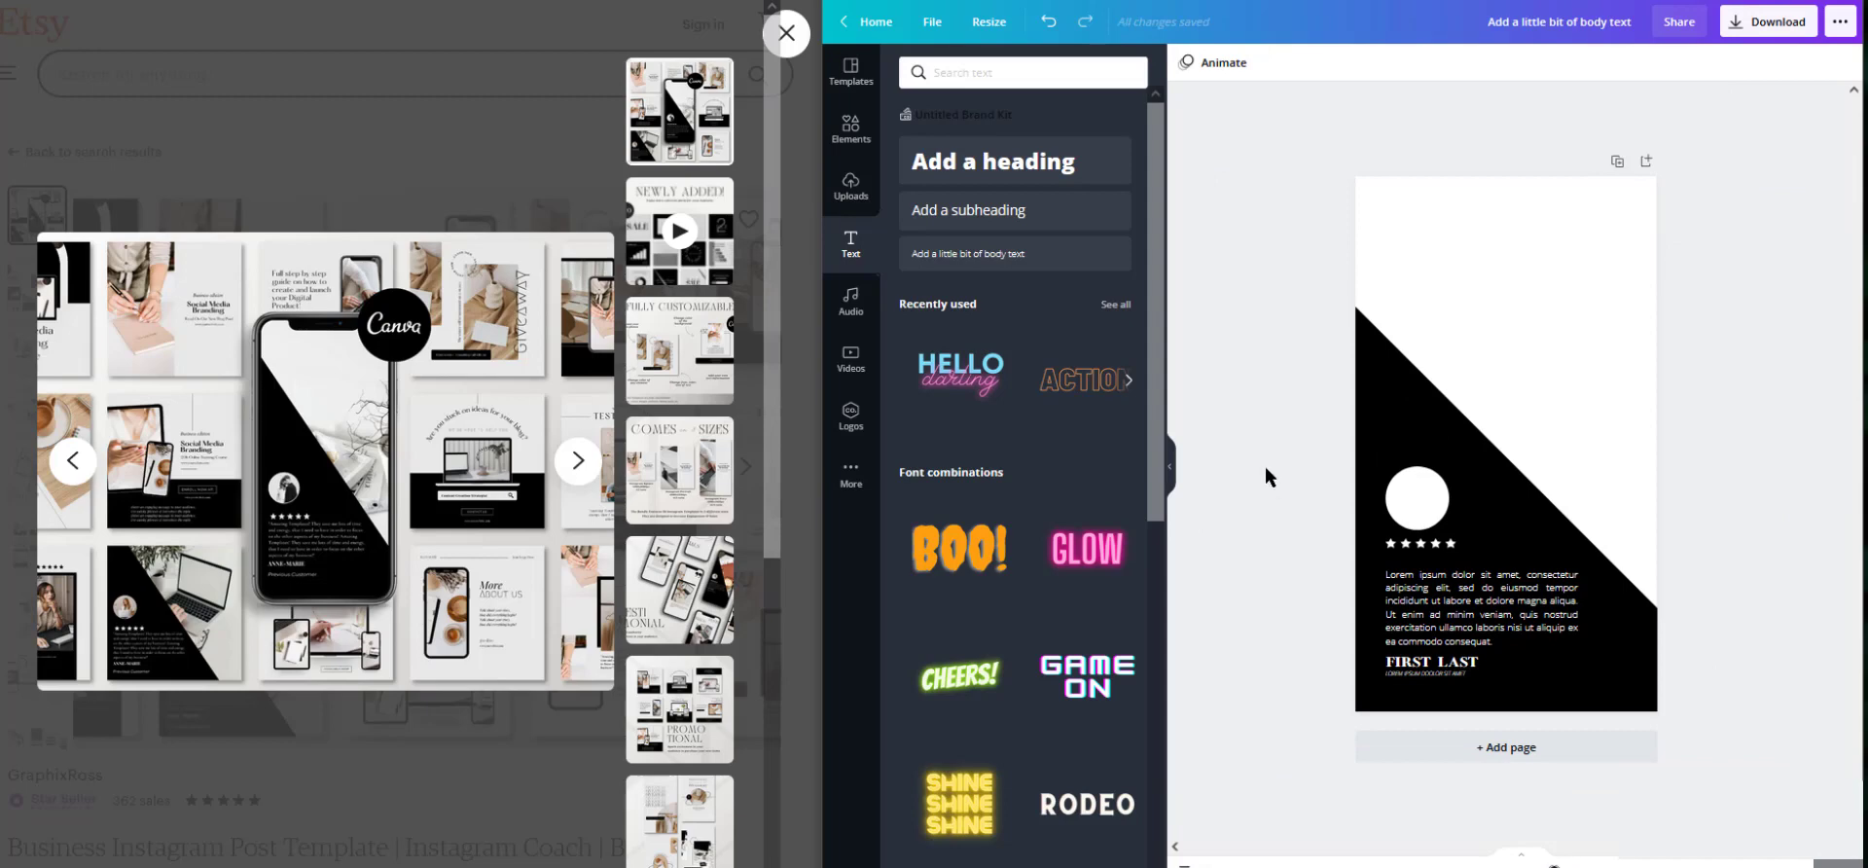
left_click(1418, 498)
left_click(861, 115)
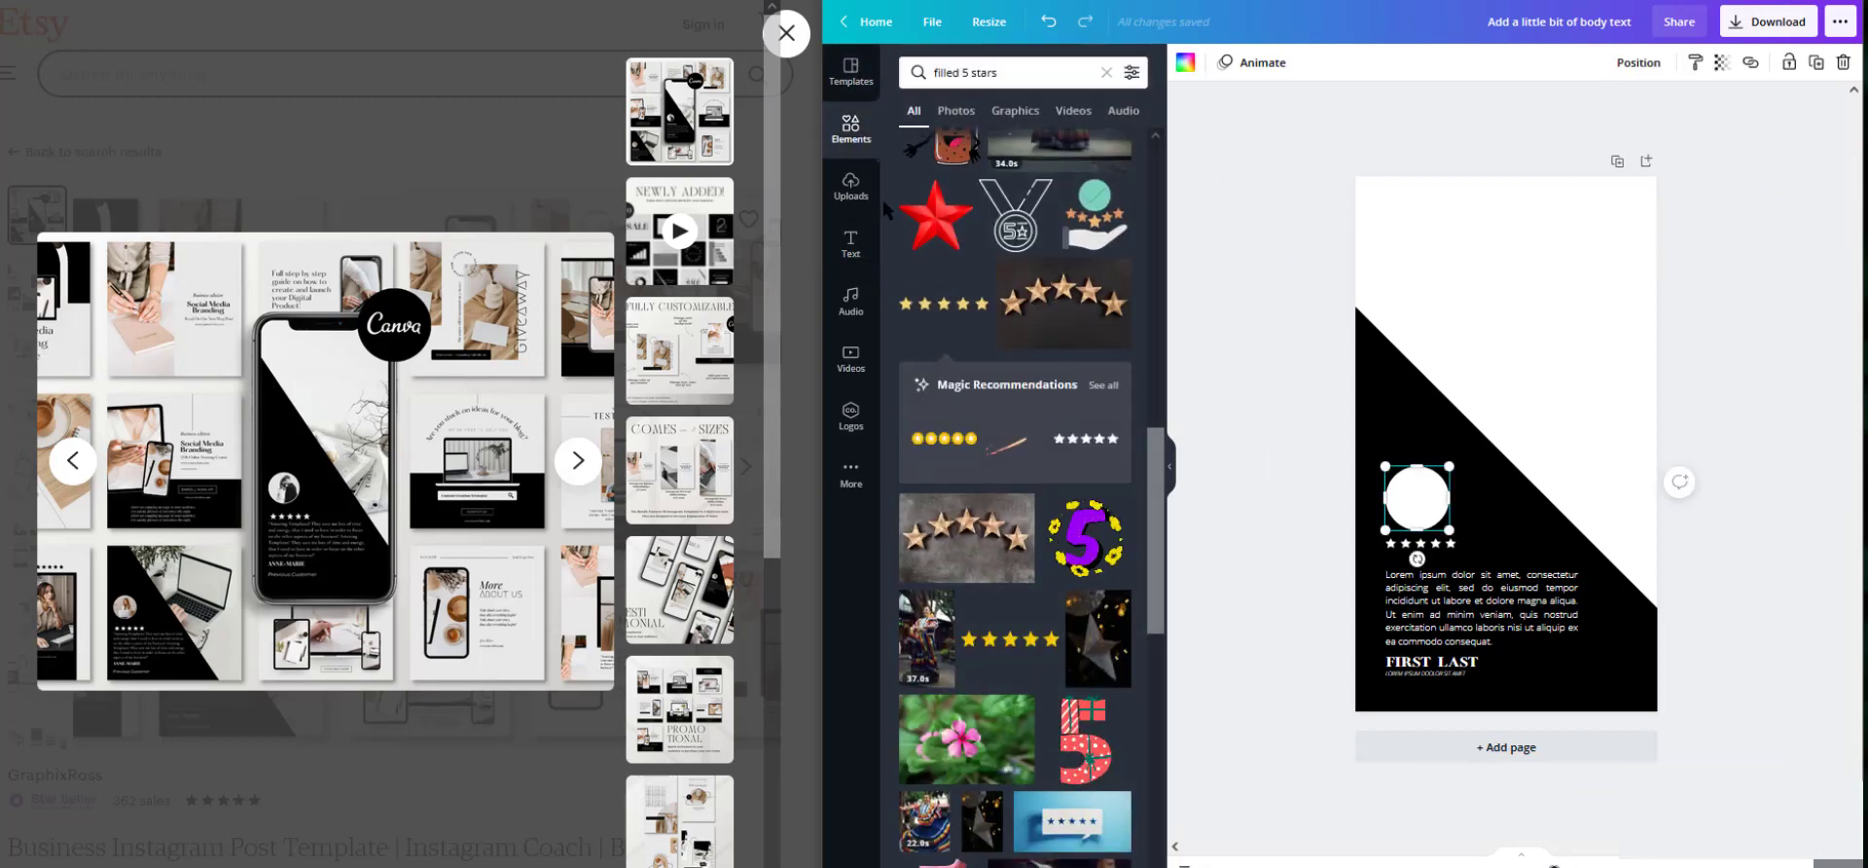
left_click(913, 107)
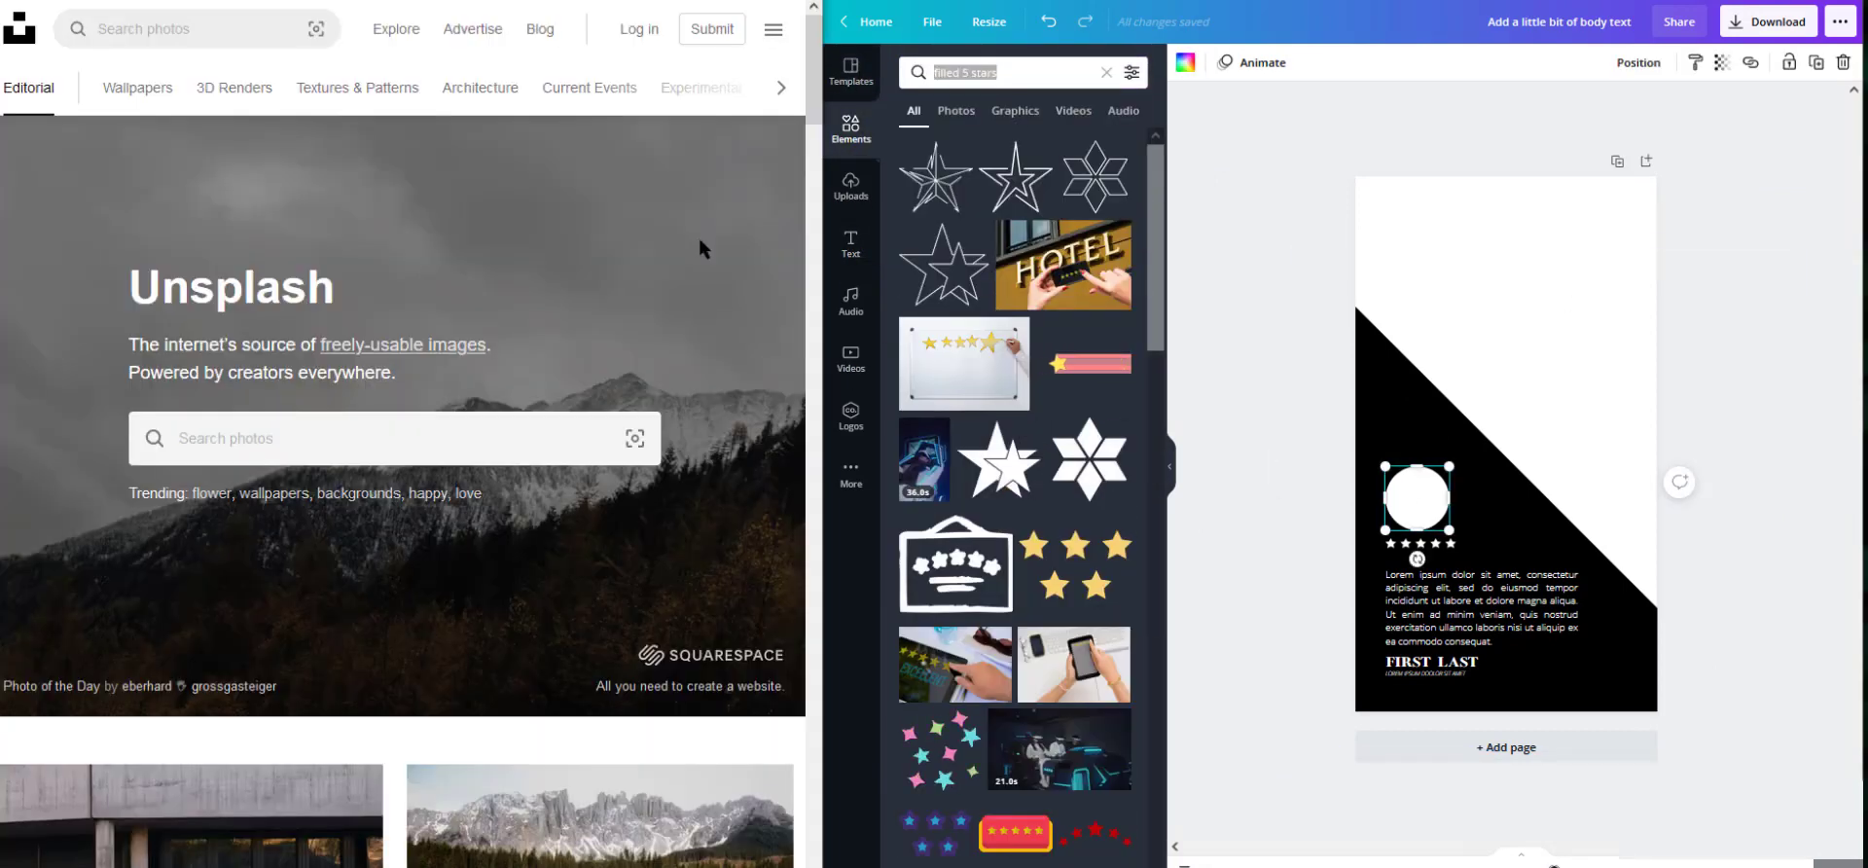
- Search Unsplash for plants and download the dark green leaves photo
left_click(426, 438)
type("plants")
key("Return")
scroll(502, 508, "down", 5)
scroll(502, 508, "down", 4)
left_click(502, 507)
left_click(647, 46)
key("ctrl+w")
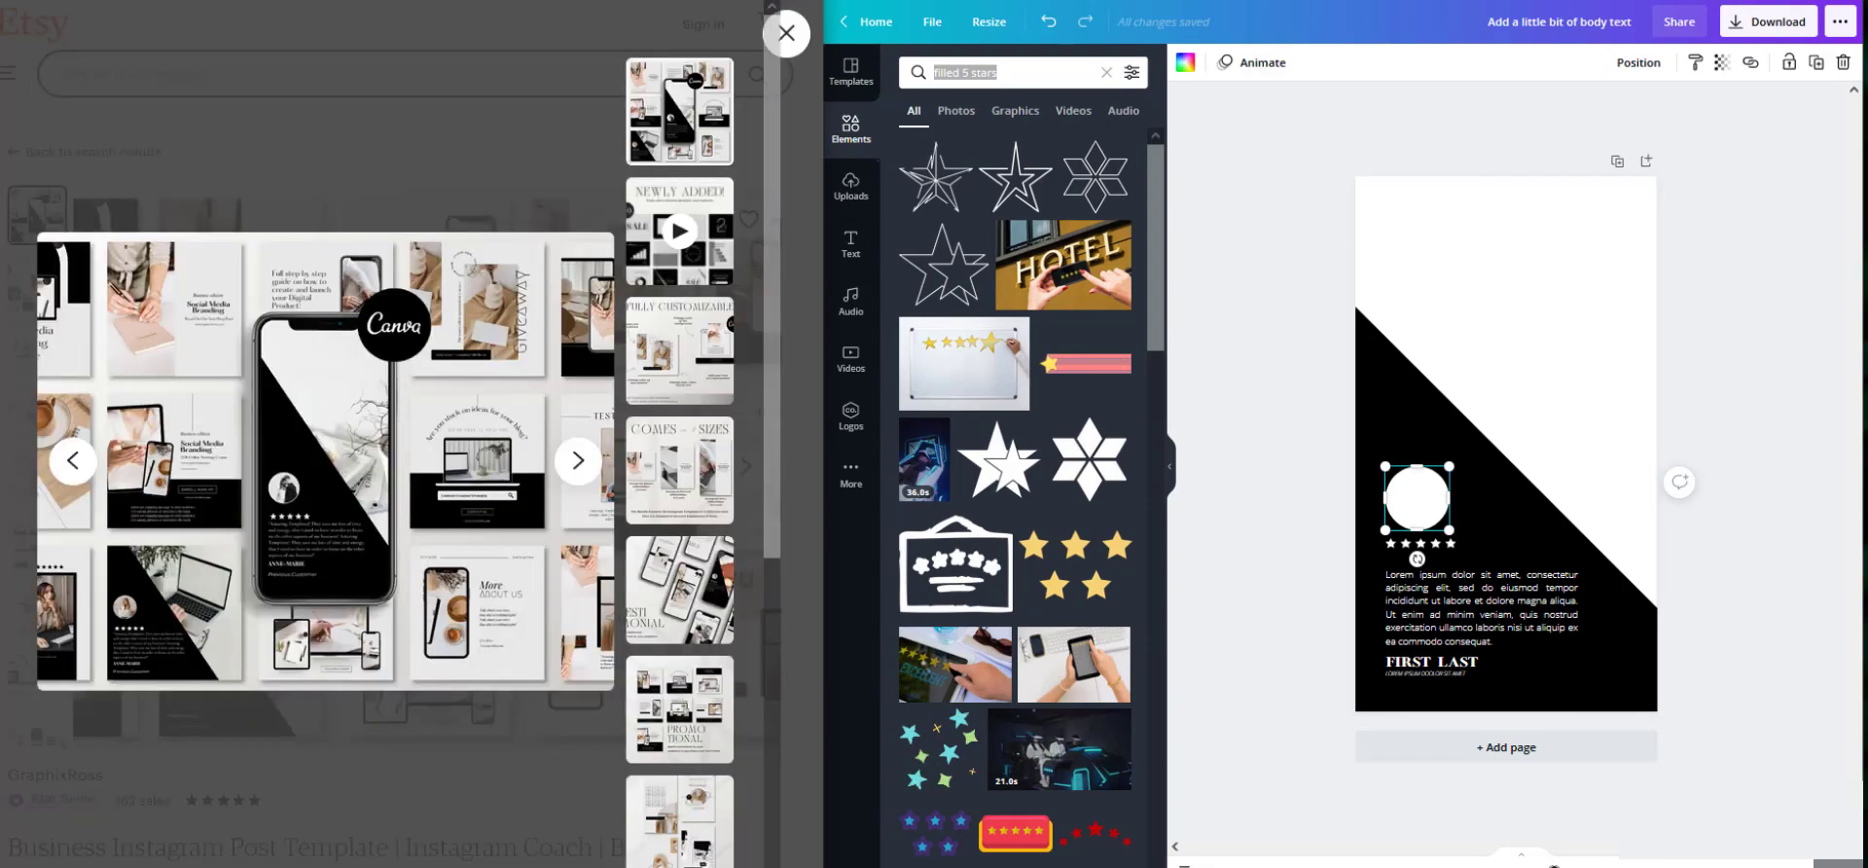
- Upload the green leaves photo to Canva and set it as the story page's background
left_click(1255, 340)
left_click(850, 186)
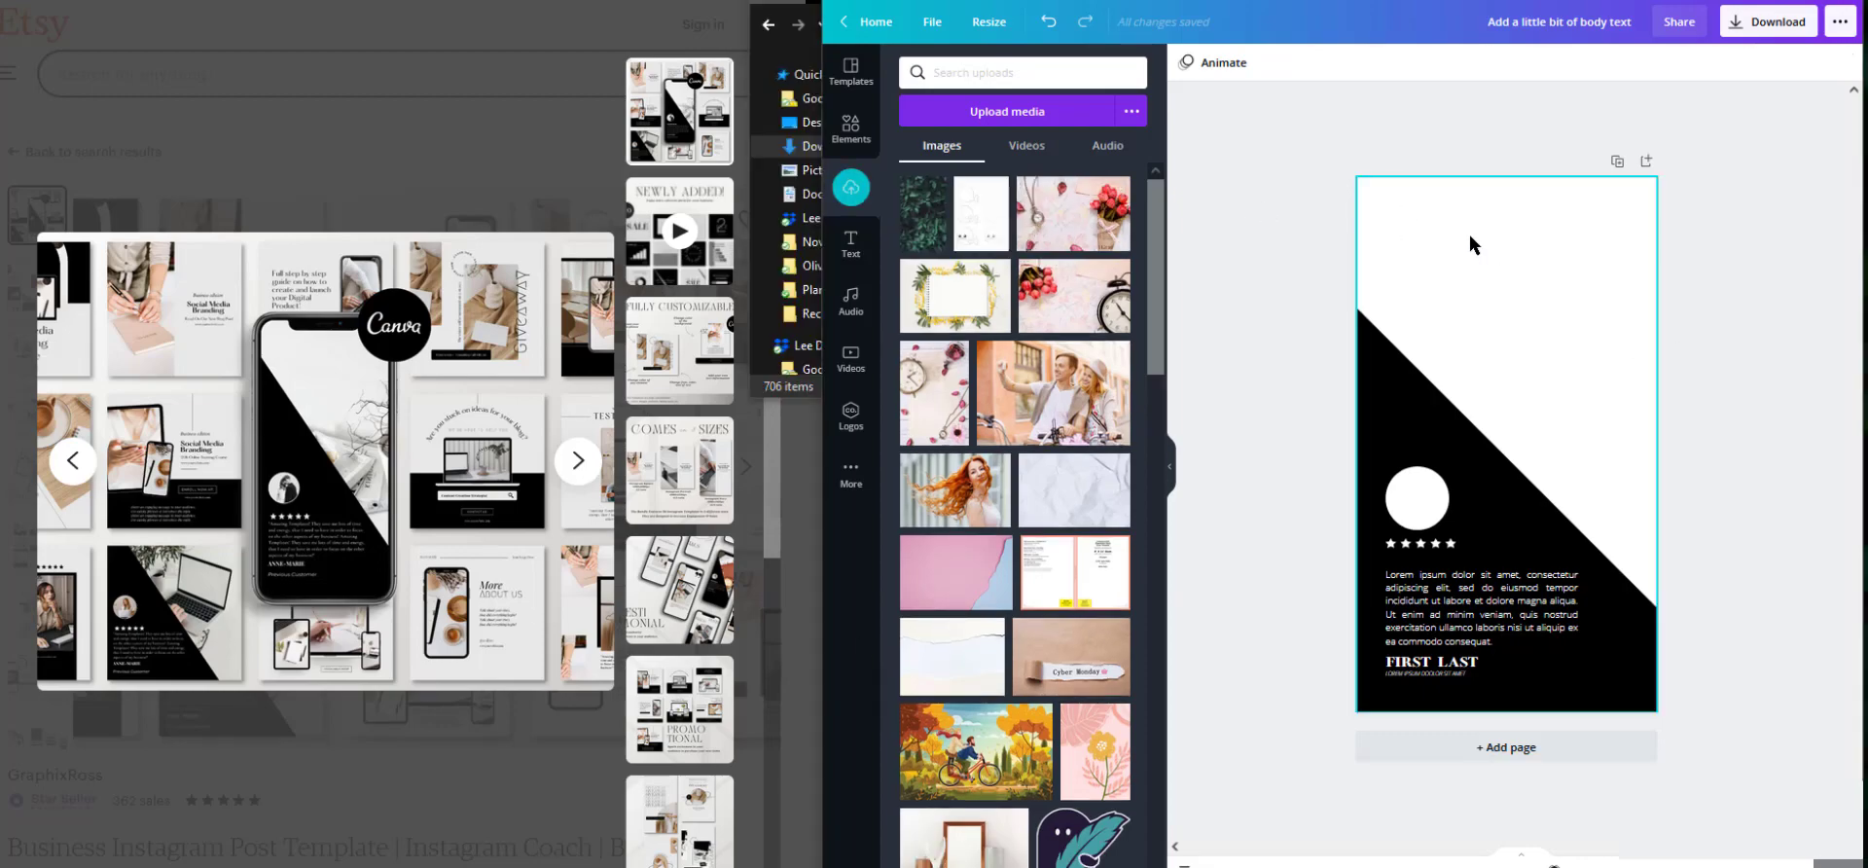
left_click_drag(929, 214, 1605, 390)
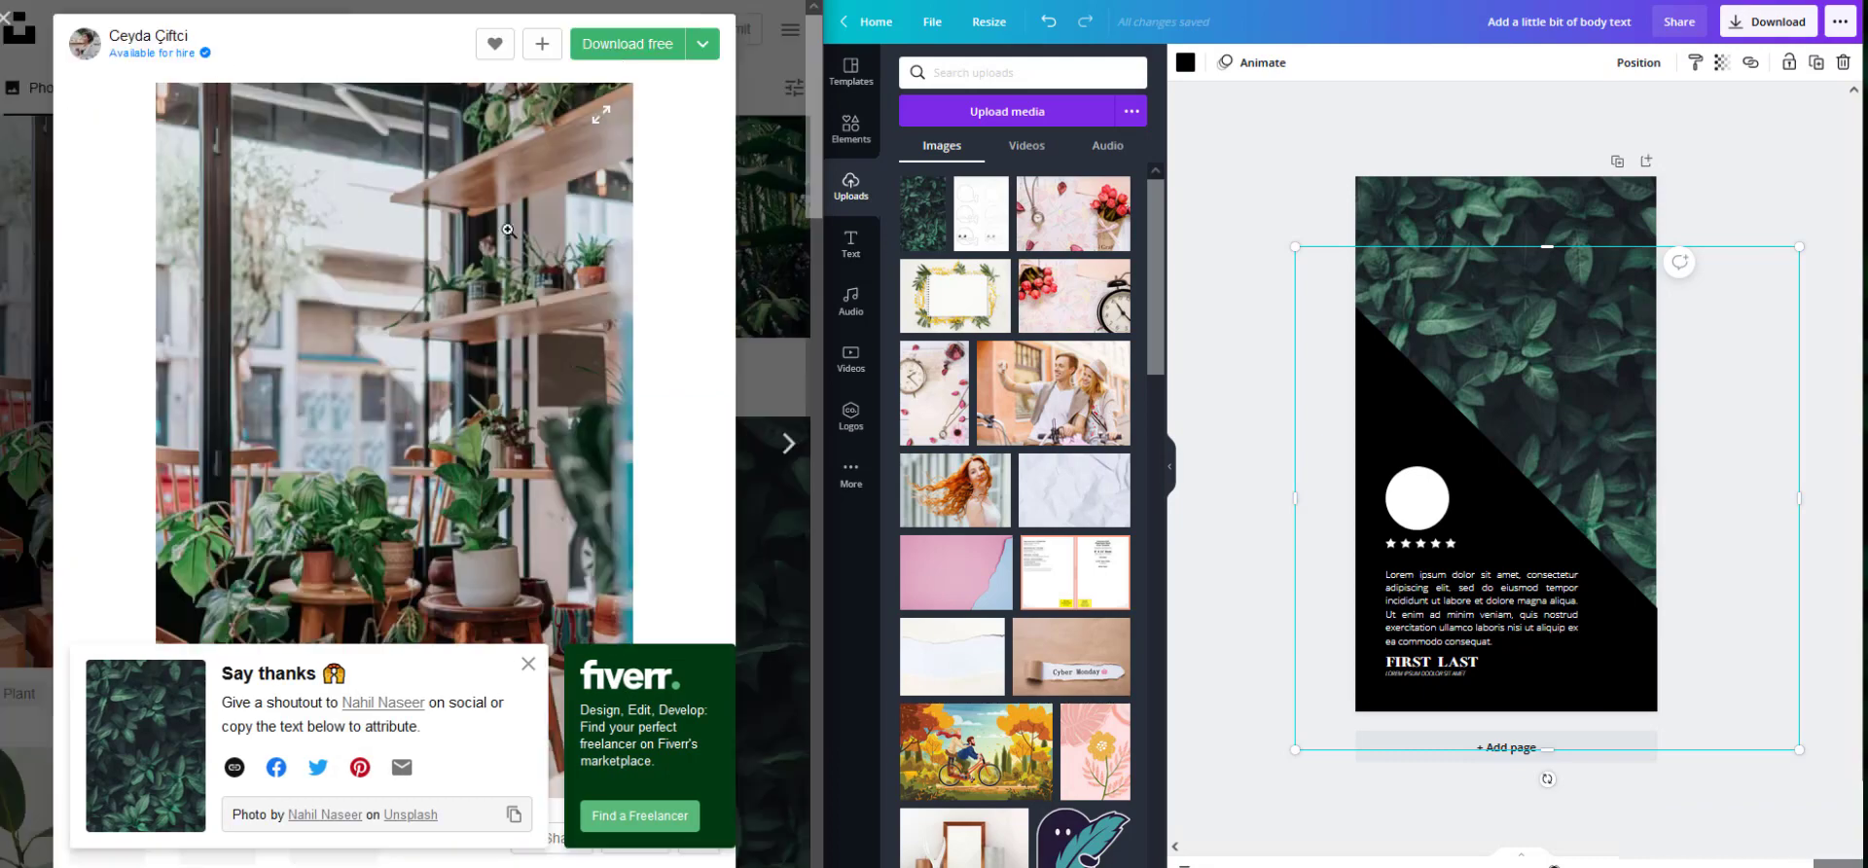
- Try to place the plant-shelf photo directly over the white circle
left_click_drag(932, 229, 1415, 506)
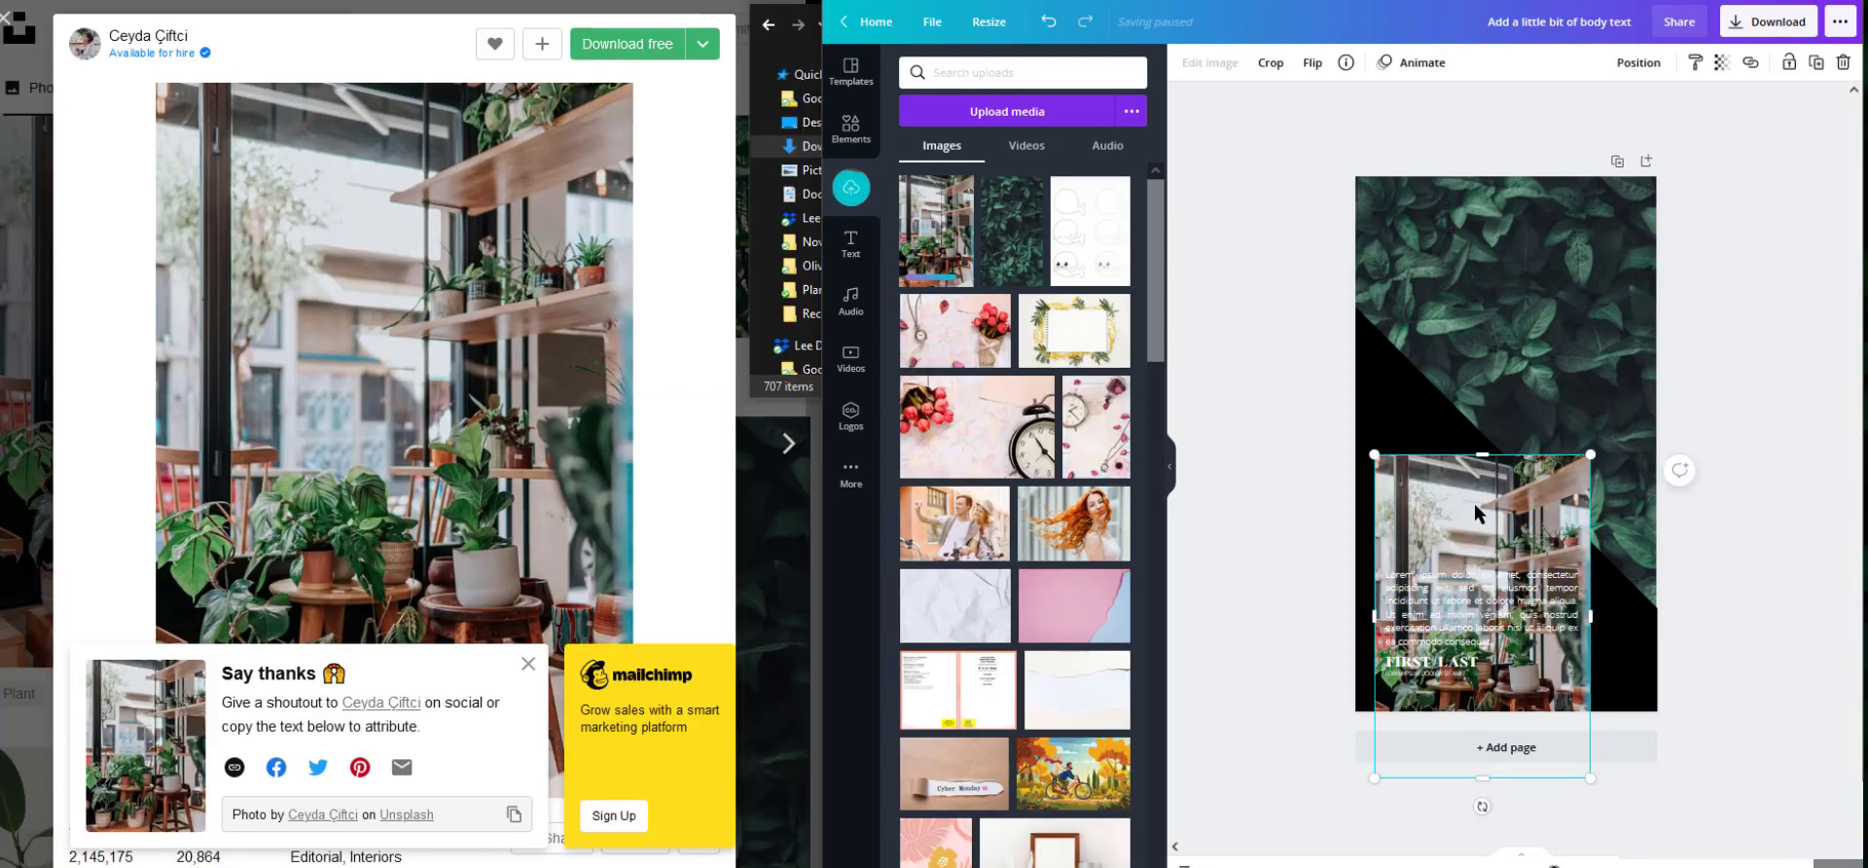
key("ctrl+z")
left_click_drag(932, 230, 1444, 506)
key("Delete")
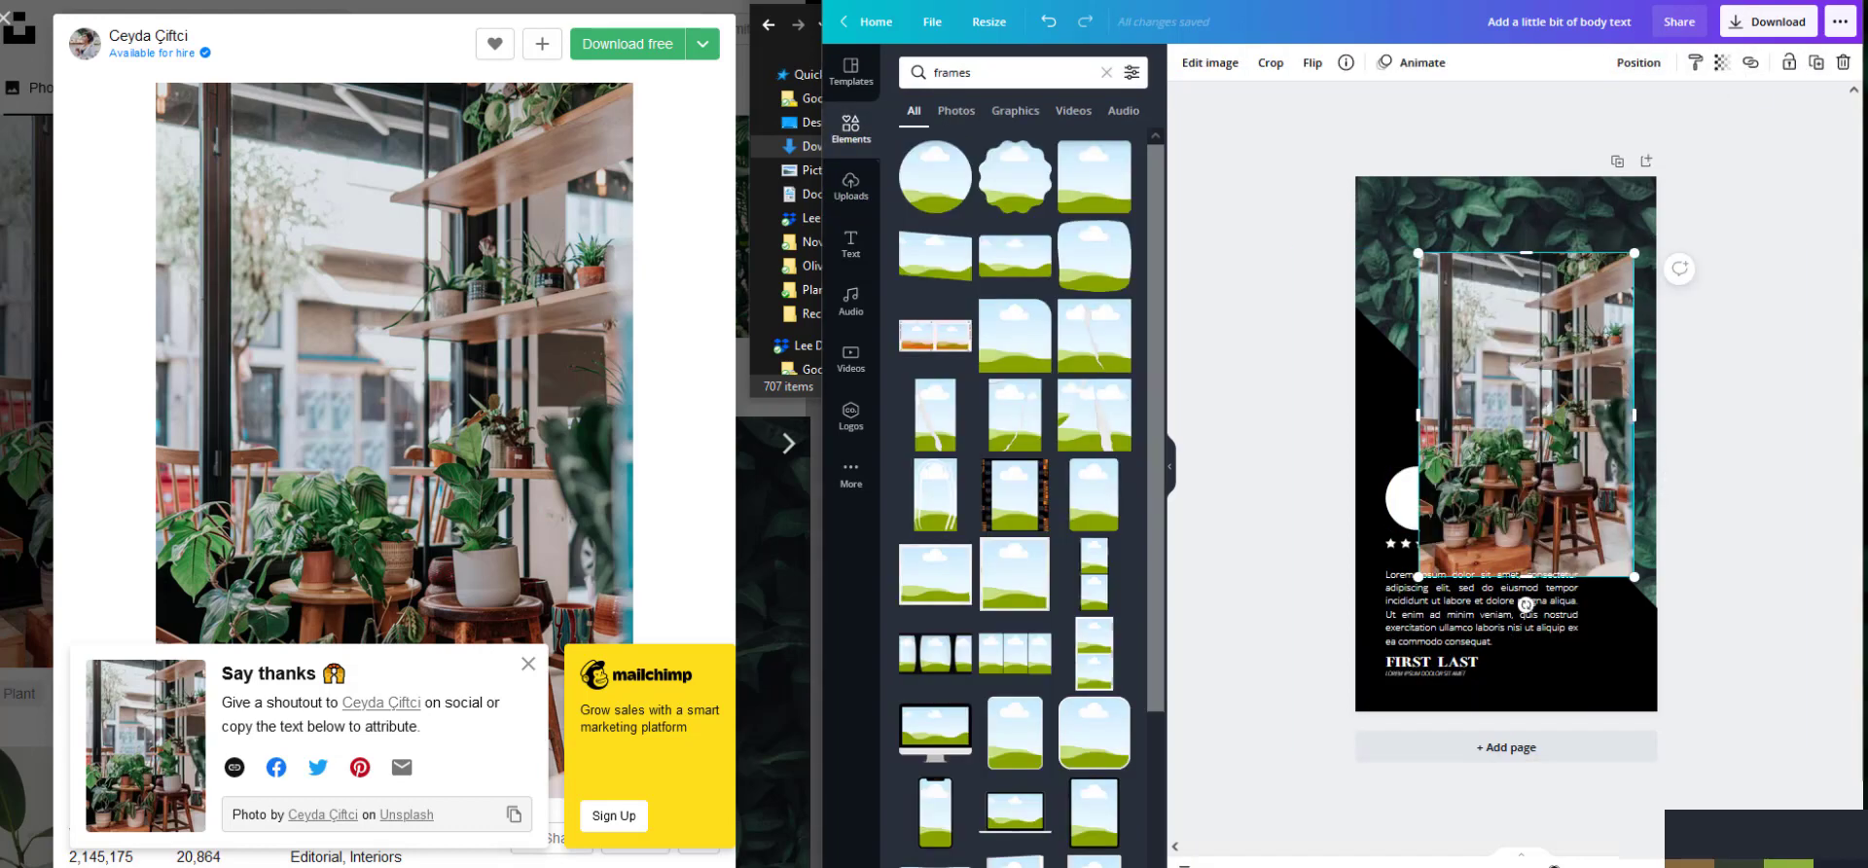
key("Delete")
- Replace the white circle with a small round photo frame centred above the star row
left_click_drag(931, 182, 1427, 455)
left_click(1418, 500)
key("Delete")
left_click_drag(1525, 371, 1427, 489)
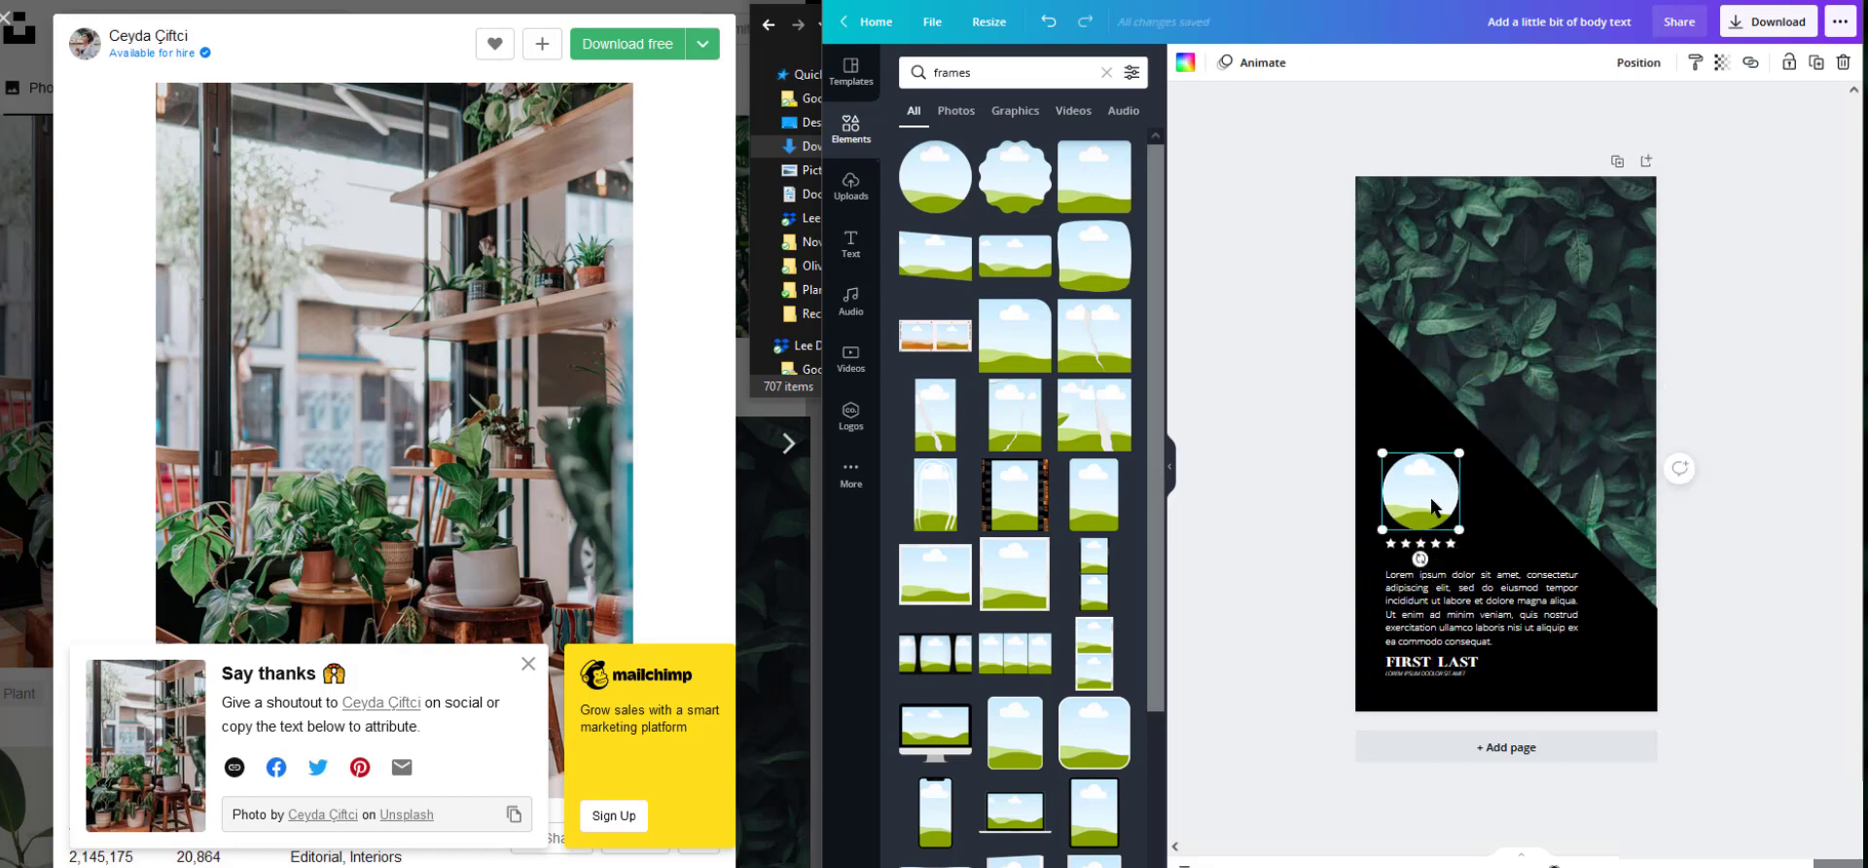
- Fill the round frame with the uploaded plant-shelf photo and lower its opacity
left_click(851, 185)
left_click_drag(935, 231, 1409, 491)
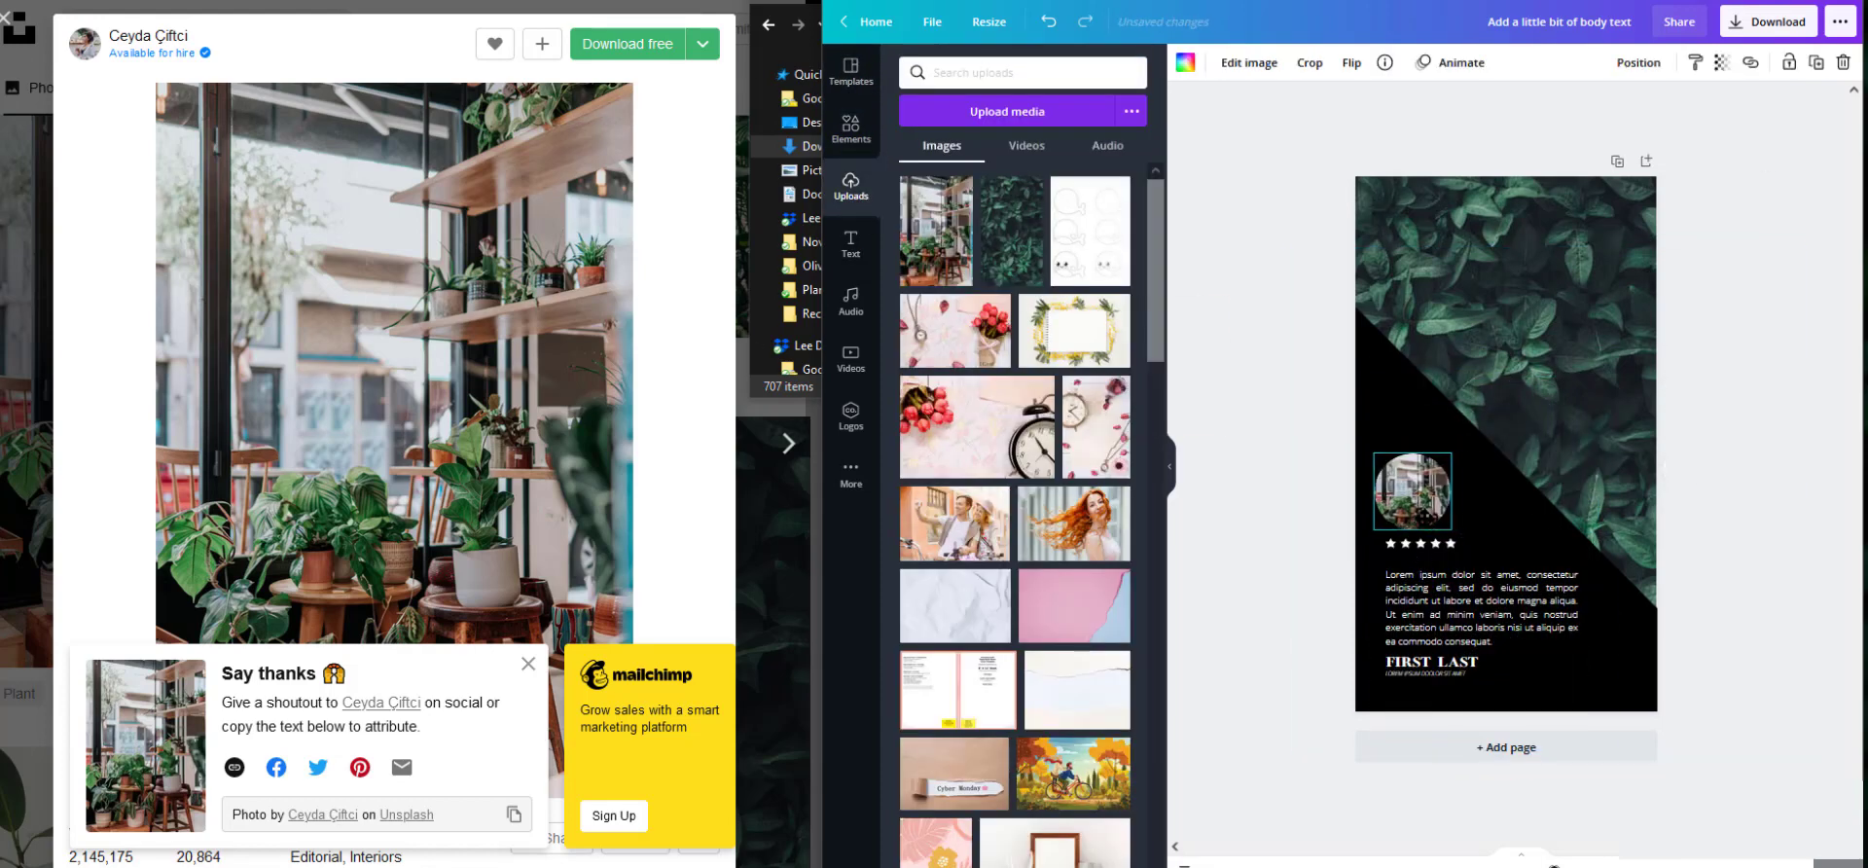
left_click(1721, 62)
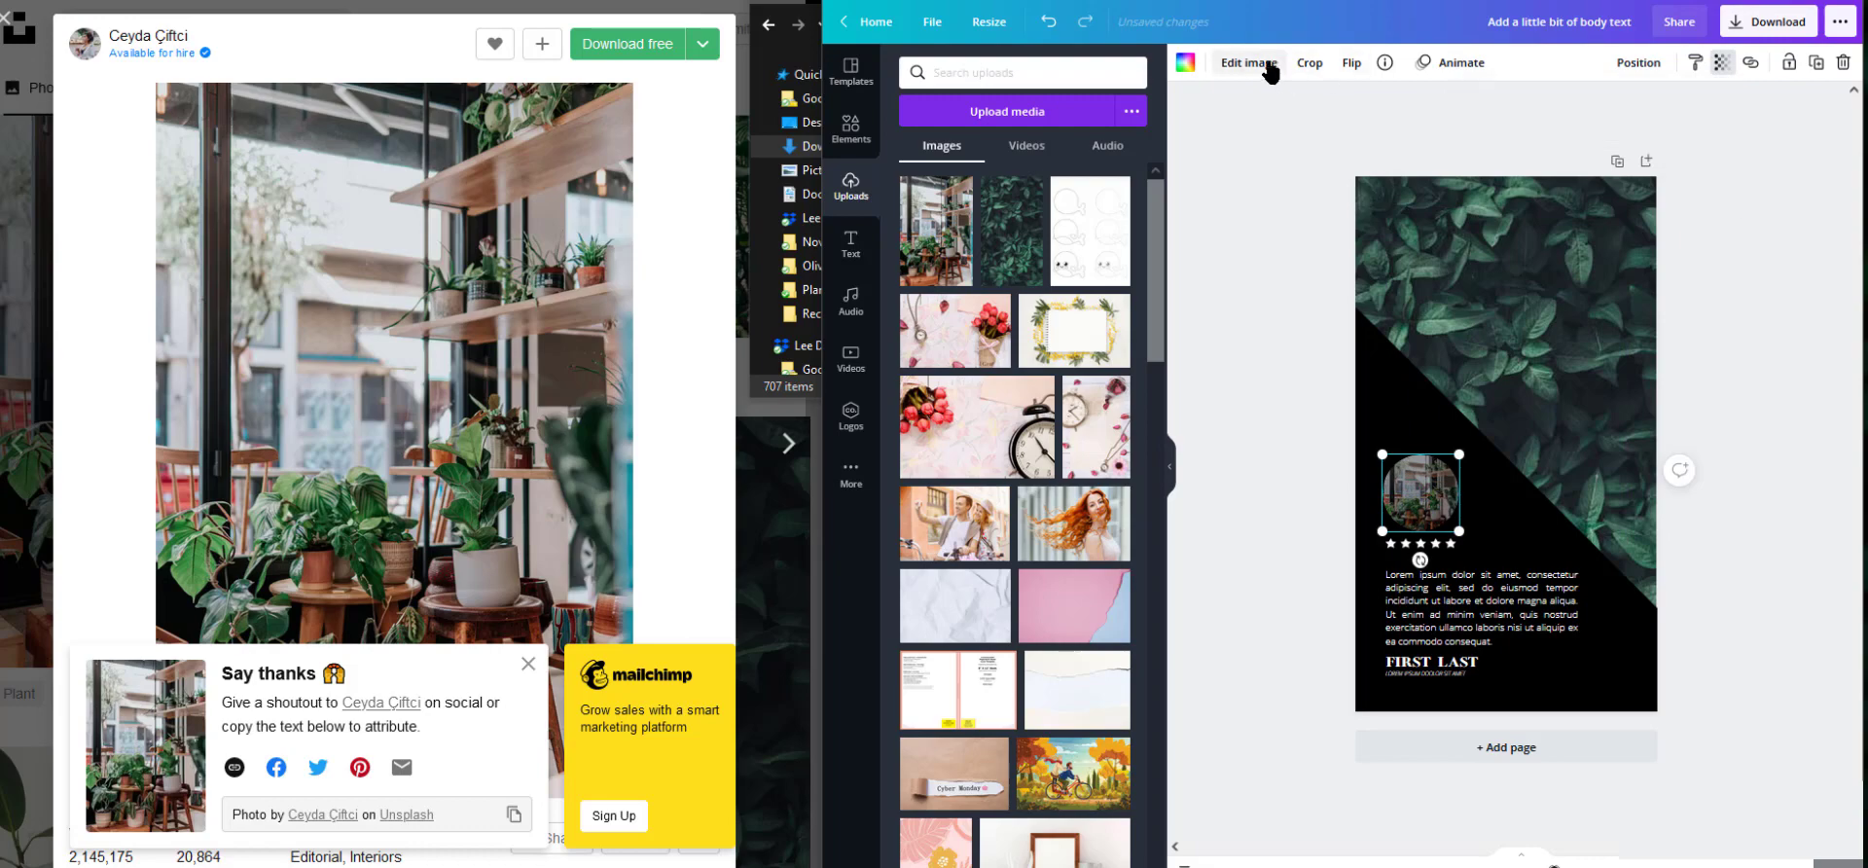
left_click(1249, 62)
left_click(1249, 63)
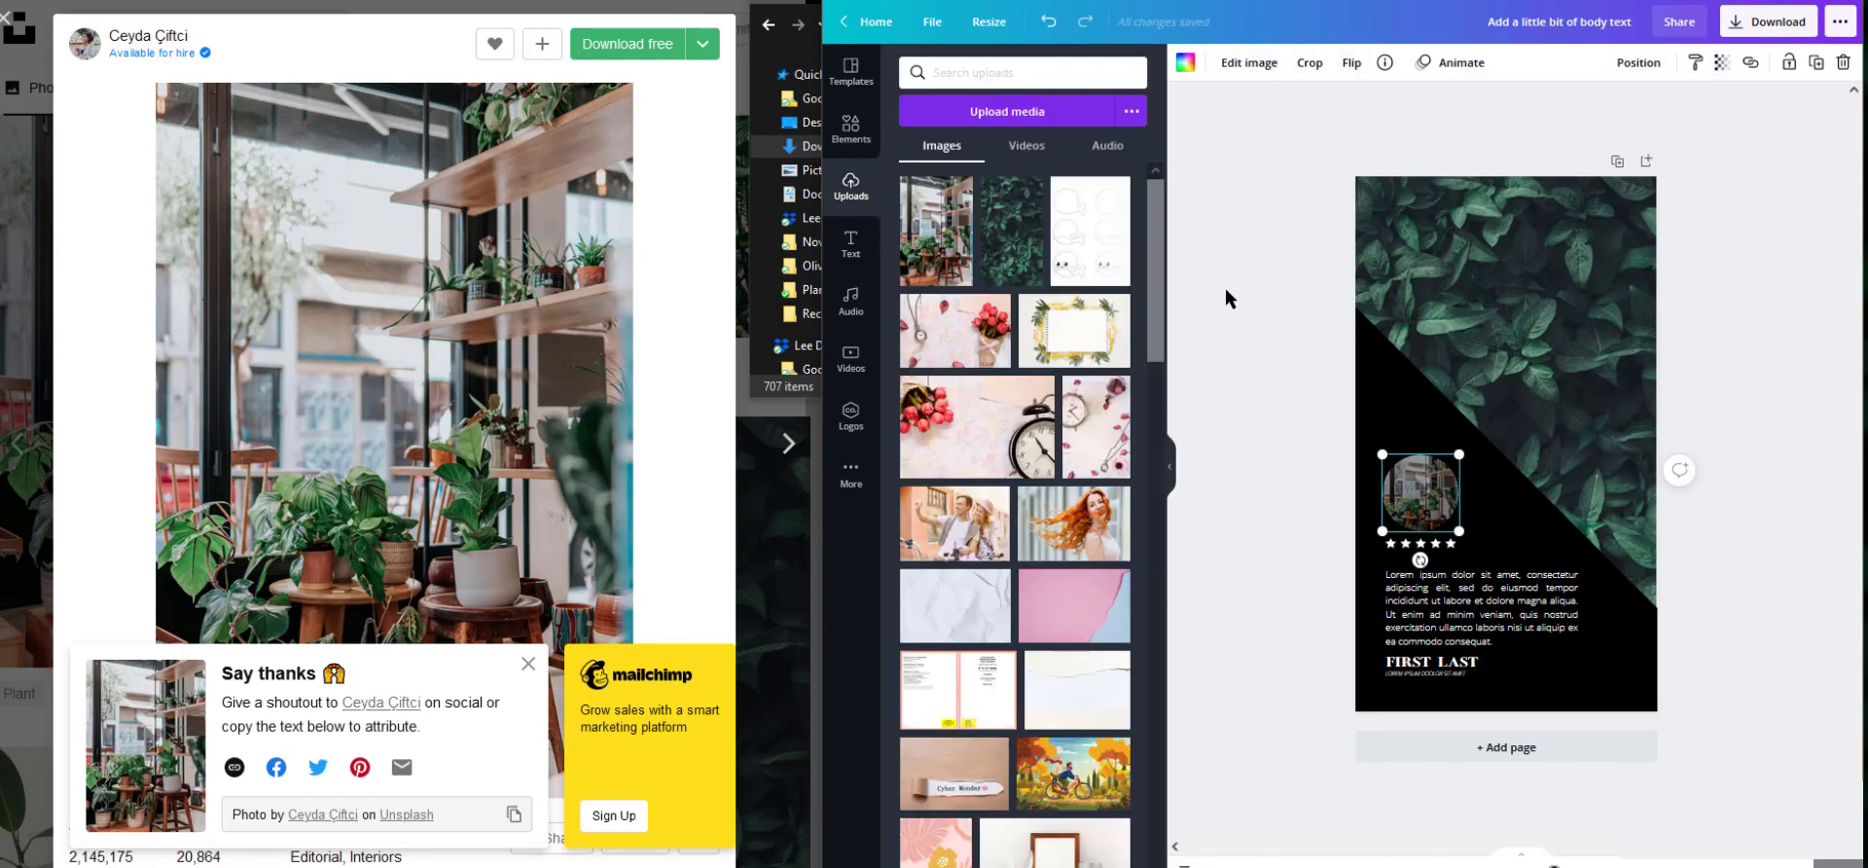
- Add a second page and place a white laptop outline graphic found by searching the elements for "laptop"
left_click(1596, 750)
left_click(976, 70)
type("laptop")
key("Return")
left_click(851, 128)
double_click(994, 72)
type("laptop")
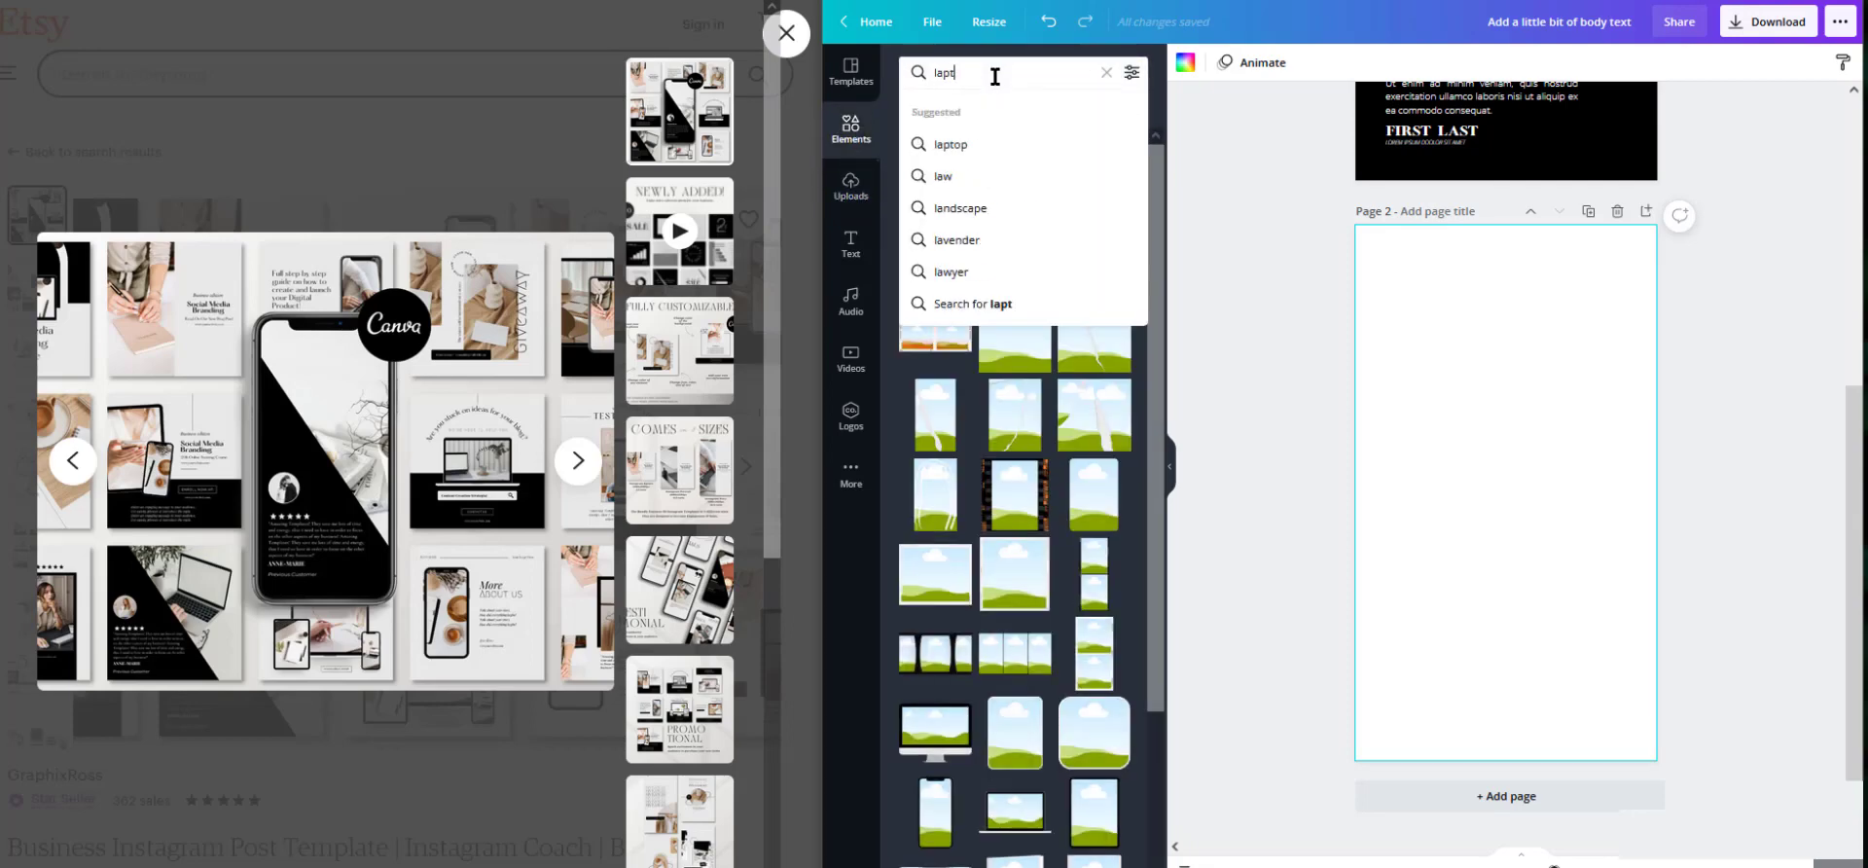
key("Return")
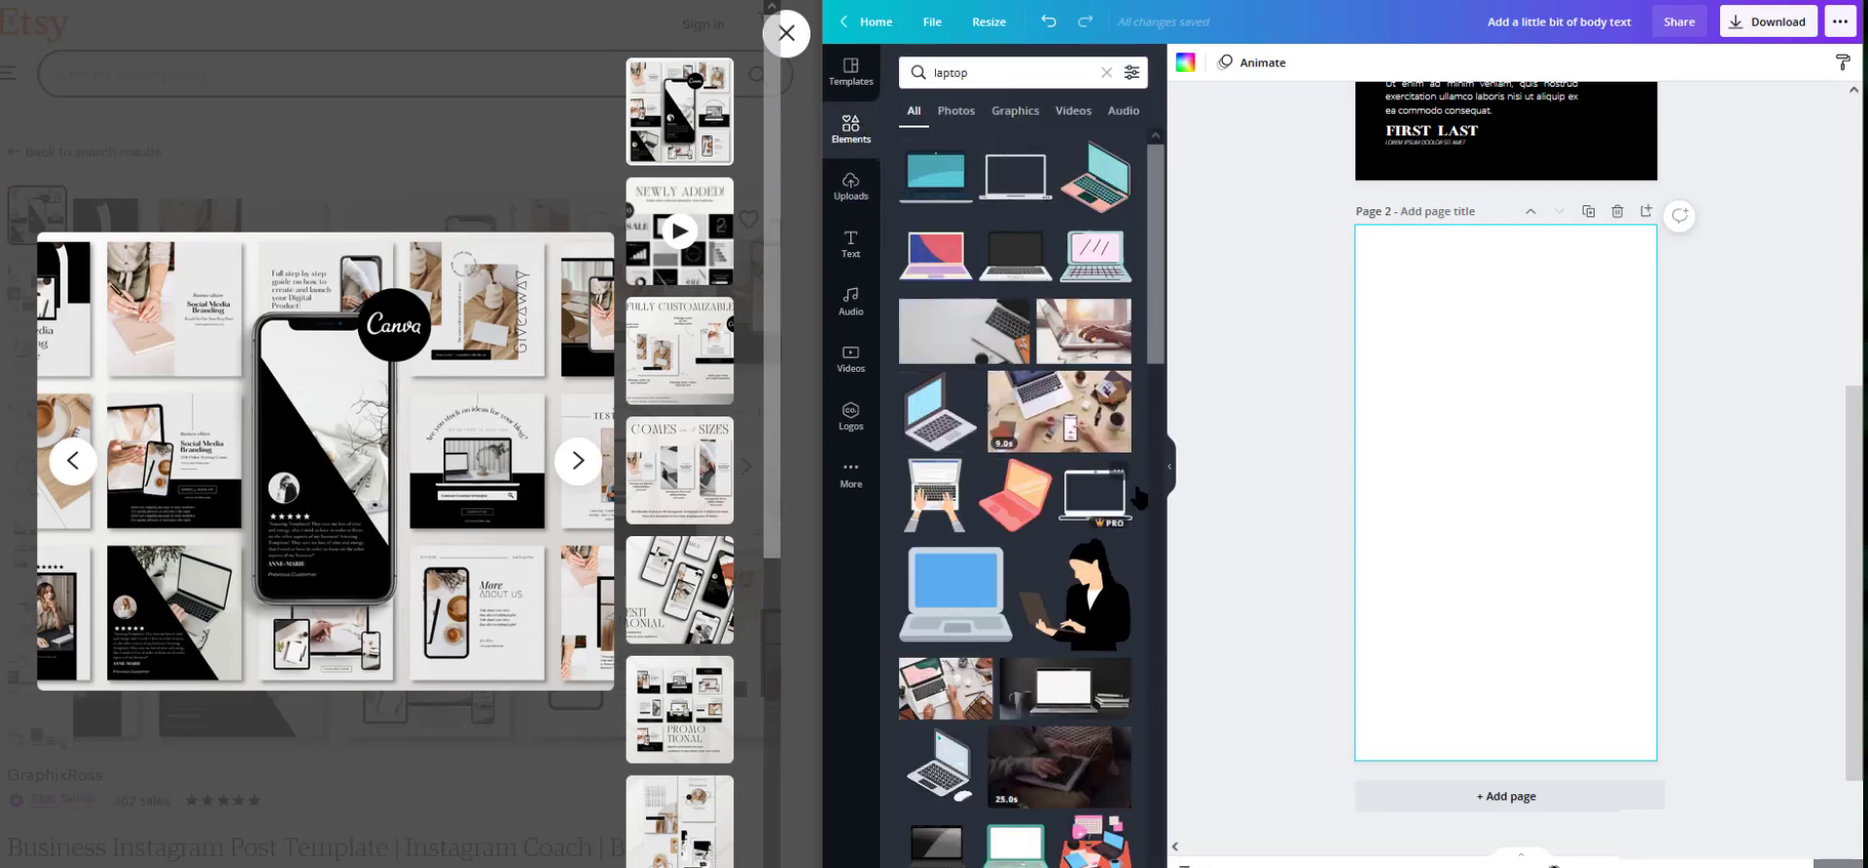
left_click(1083, 506)
- Add a black square from Lines & Shapes, enlarge it across the second page's lower half, and send it behind the laptop
left_click(853, 130)
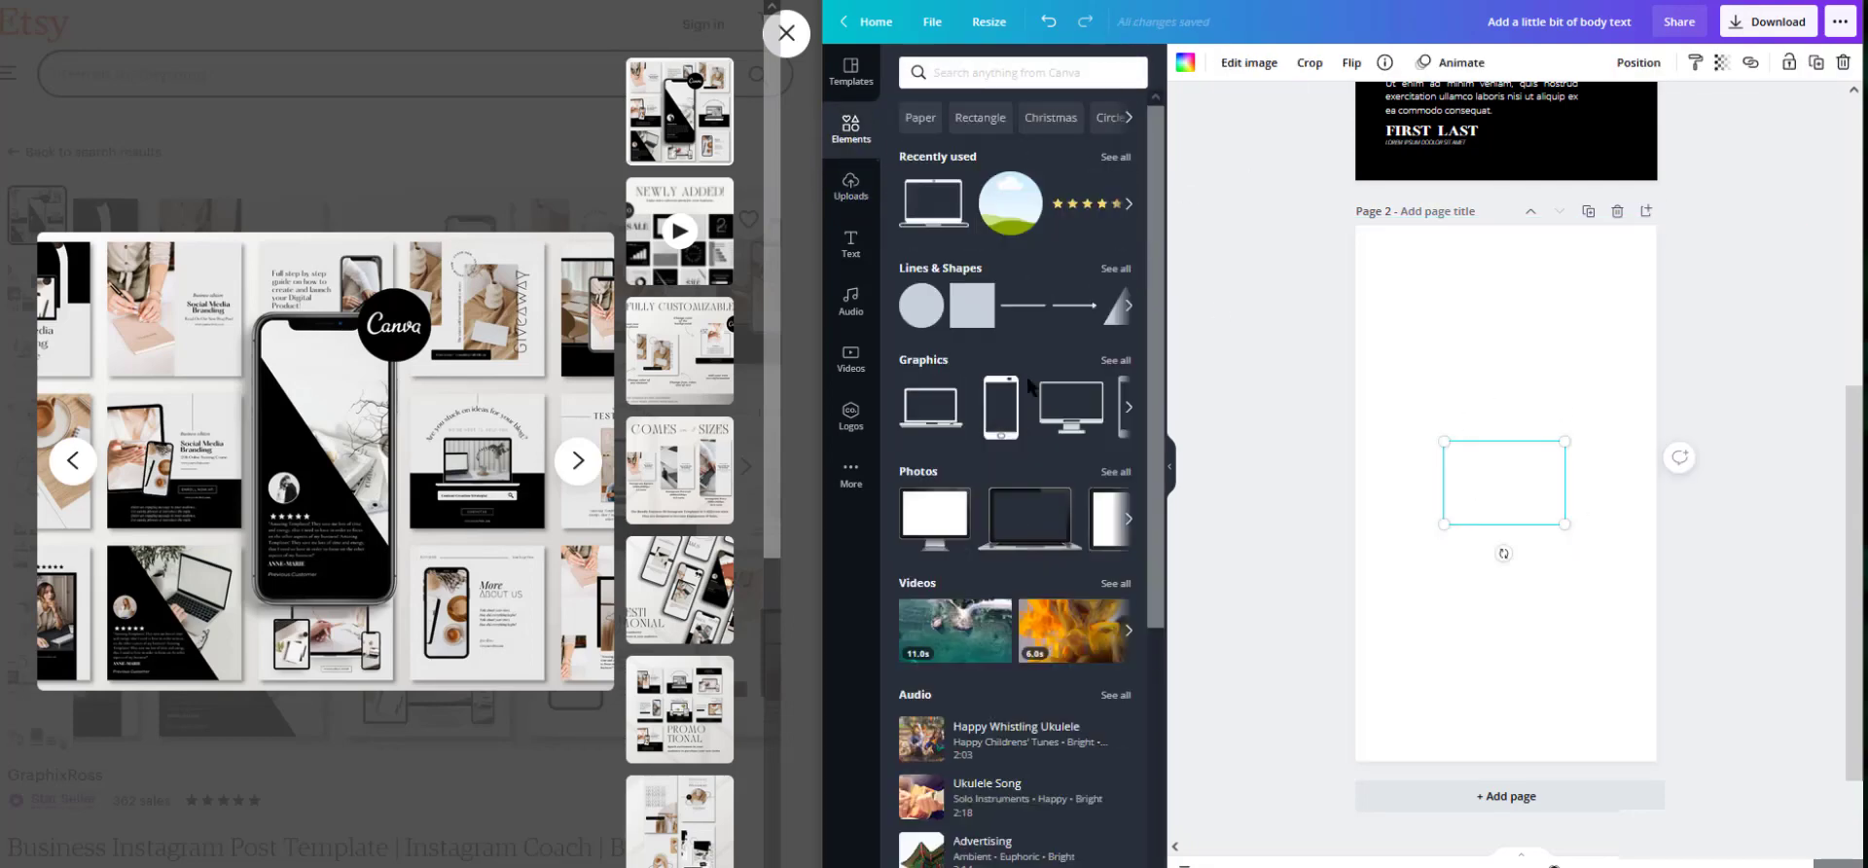
left_click(1103, 271)
left_click_drag(918, 398, 1378, 627)
left_click_drag(1550, 567, 1576, 643)
left_click(1639, 63)
left_click(1580, 112)
left_click(1644, 367)
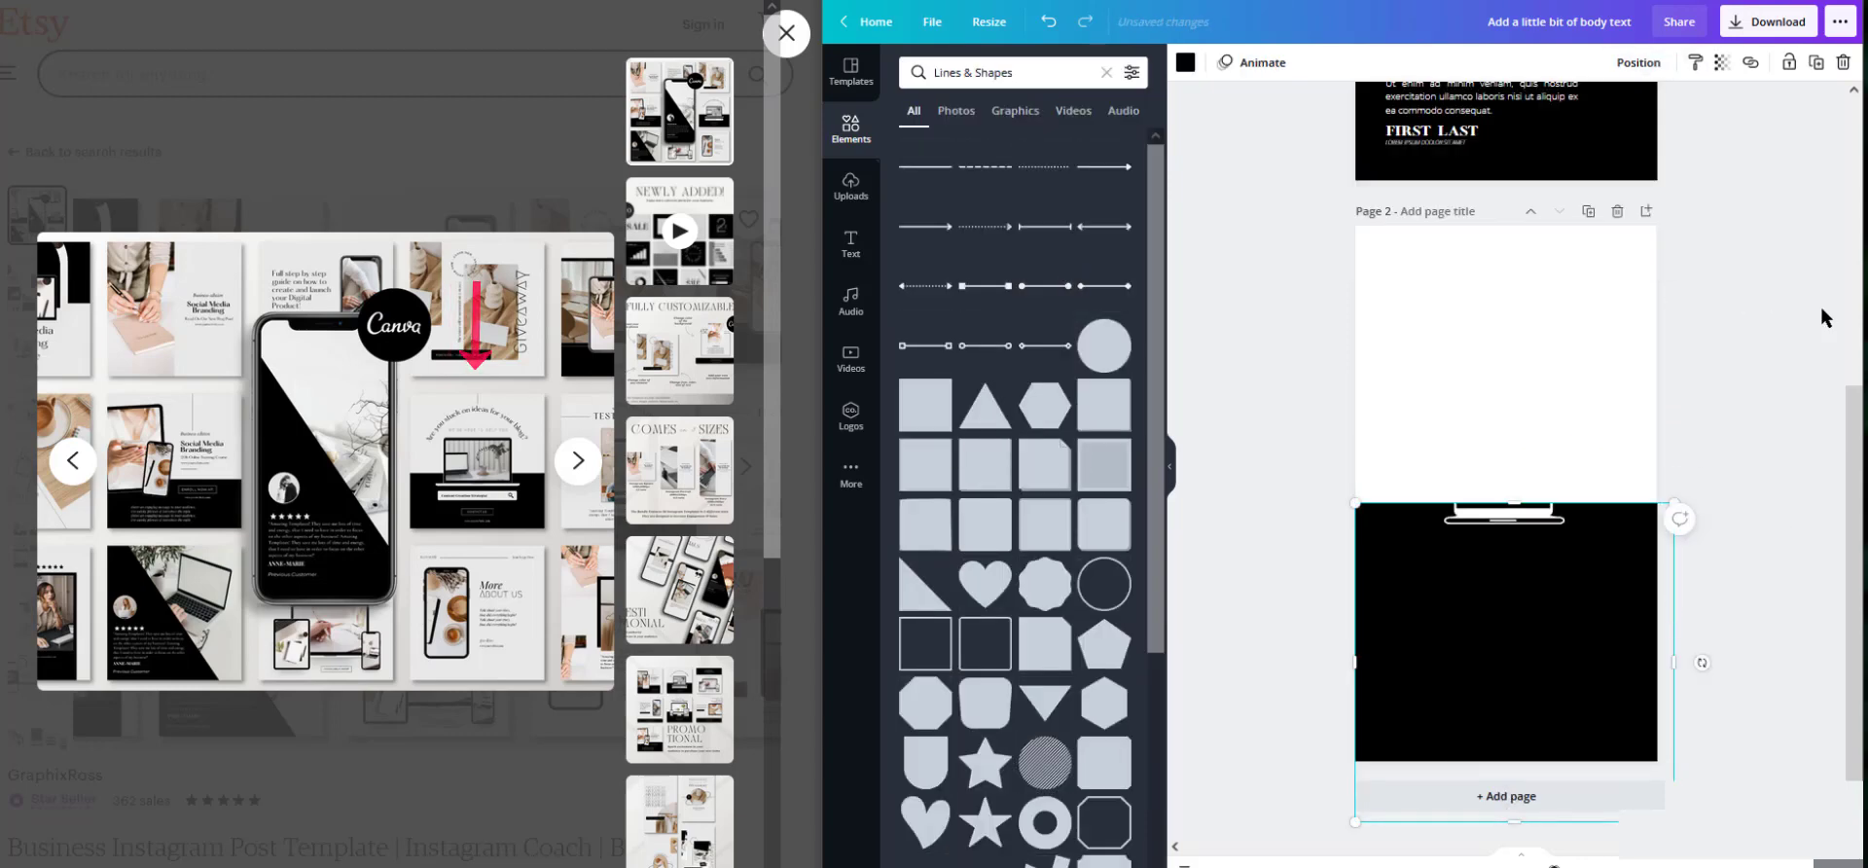
- Cover the second page's upper half with an enlarged square, send it behind the laptop, and recolour it dark green
left_click_drag(930, 477, 1489, 314)
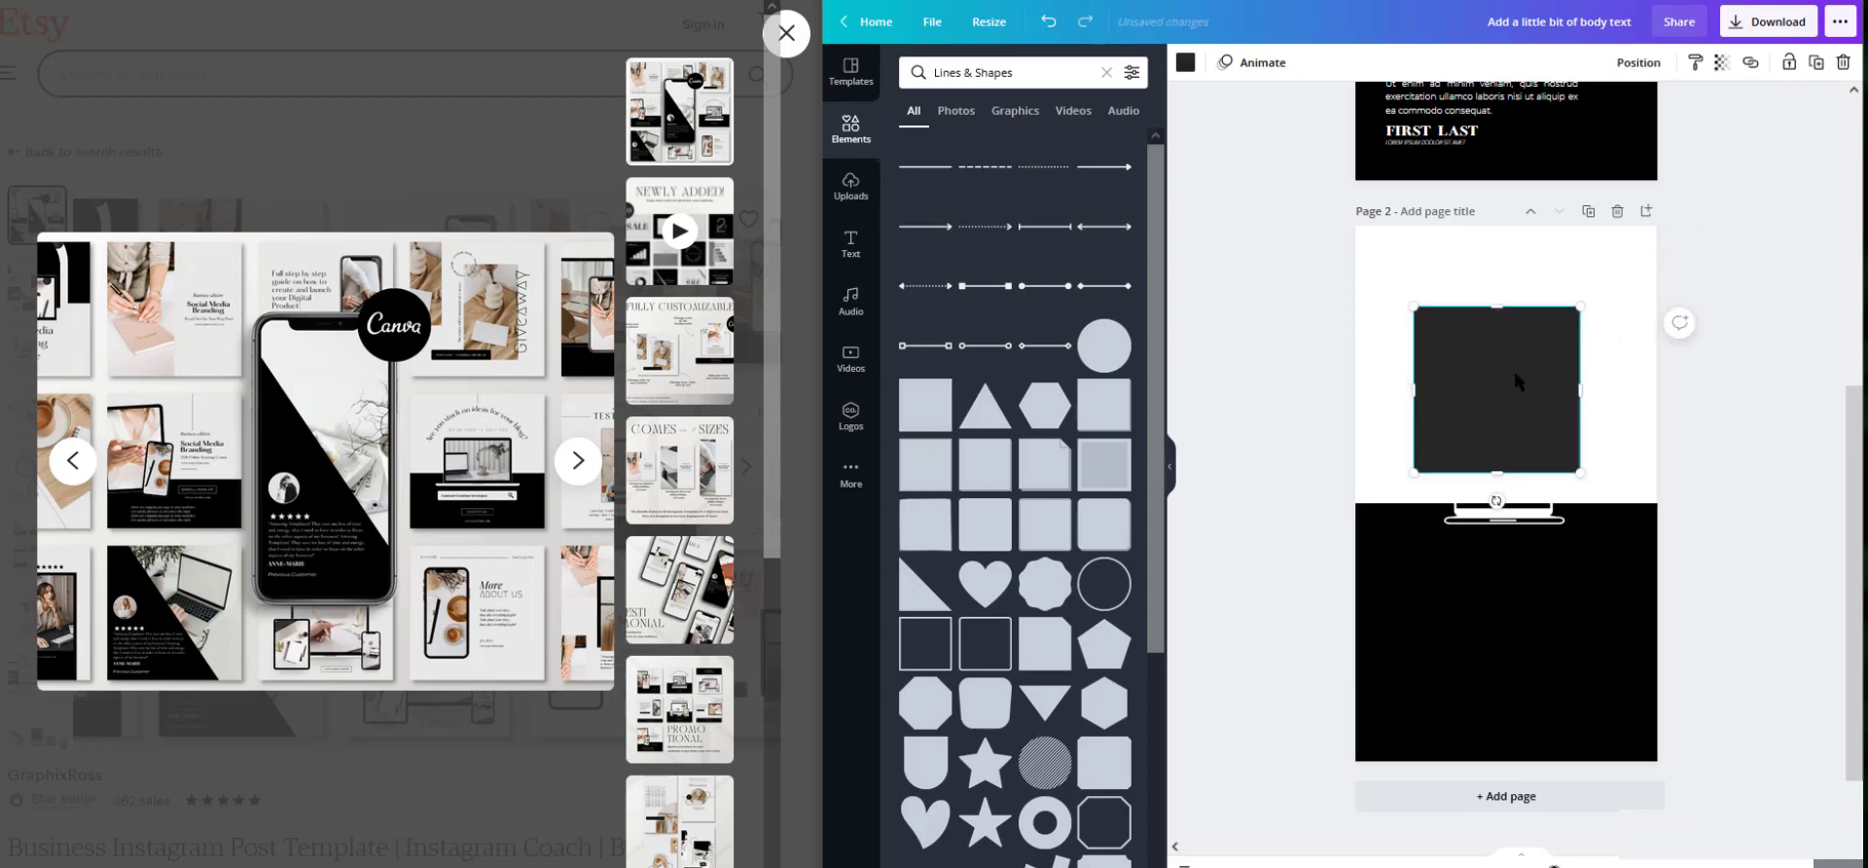
left_click_drag(1551, 243, 1742, 143)
left_click_drag(1407, 479, 1284, 602)
left_click(1638, 62)
left_click(1578, 112)
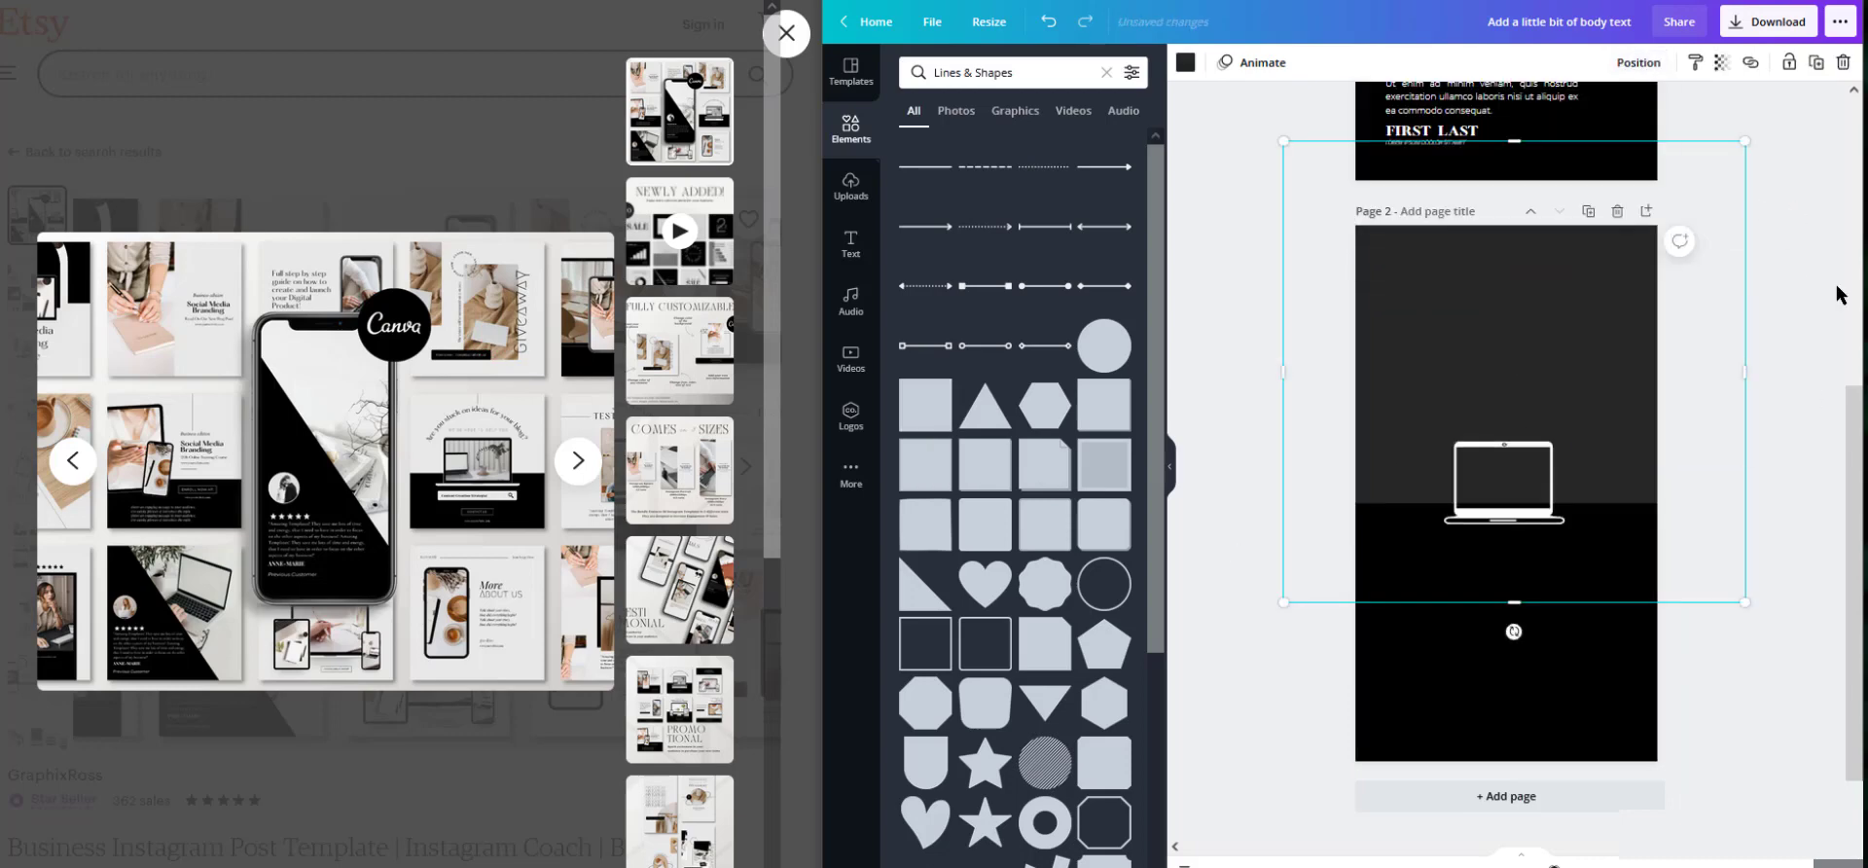
left_click(1185, 62)
left_click(1040, 329)
left_click(1235, 326)
- Search the elements for "frame" and try a torn-paper photo frame enlarged across the page's upper half
left_click(852, 72)
left_click(851, 128)
left_click(1107, 72)
type("frame")
key("Return")
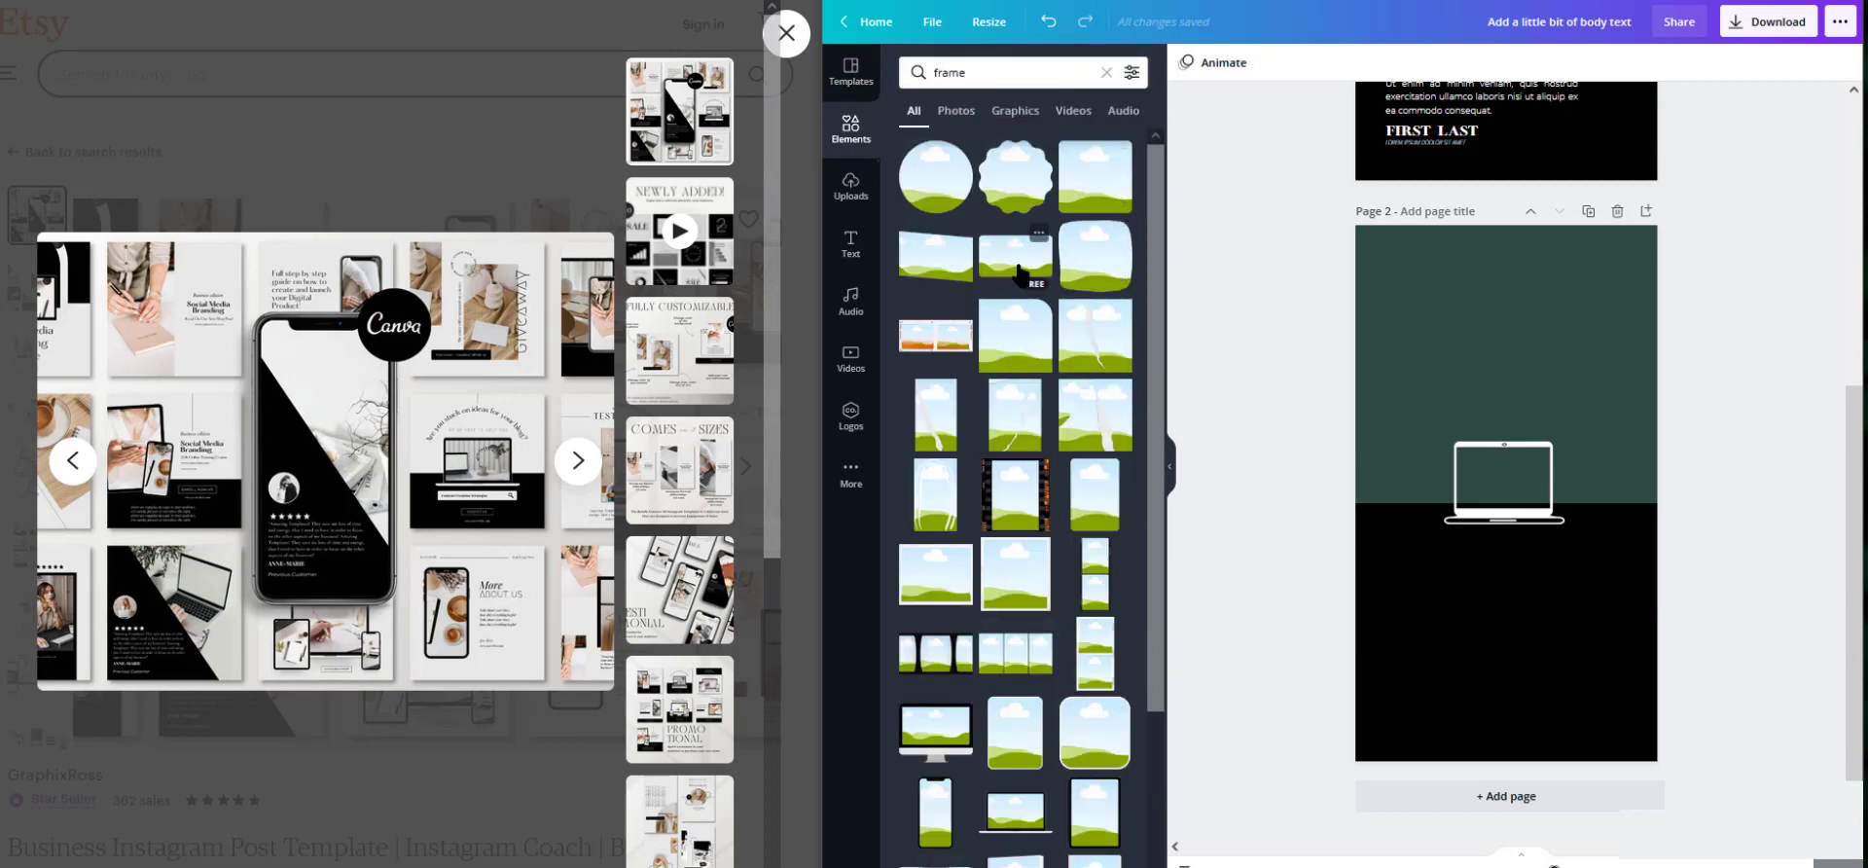
left_click_drag(1086, 352, 1518, 496)
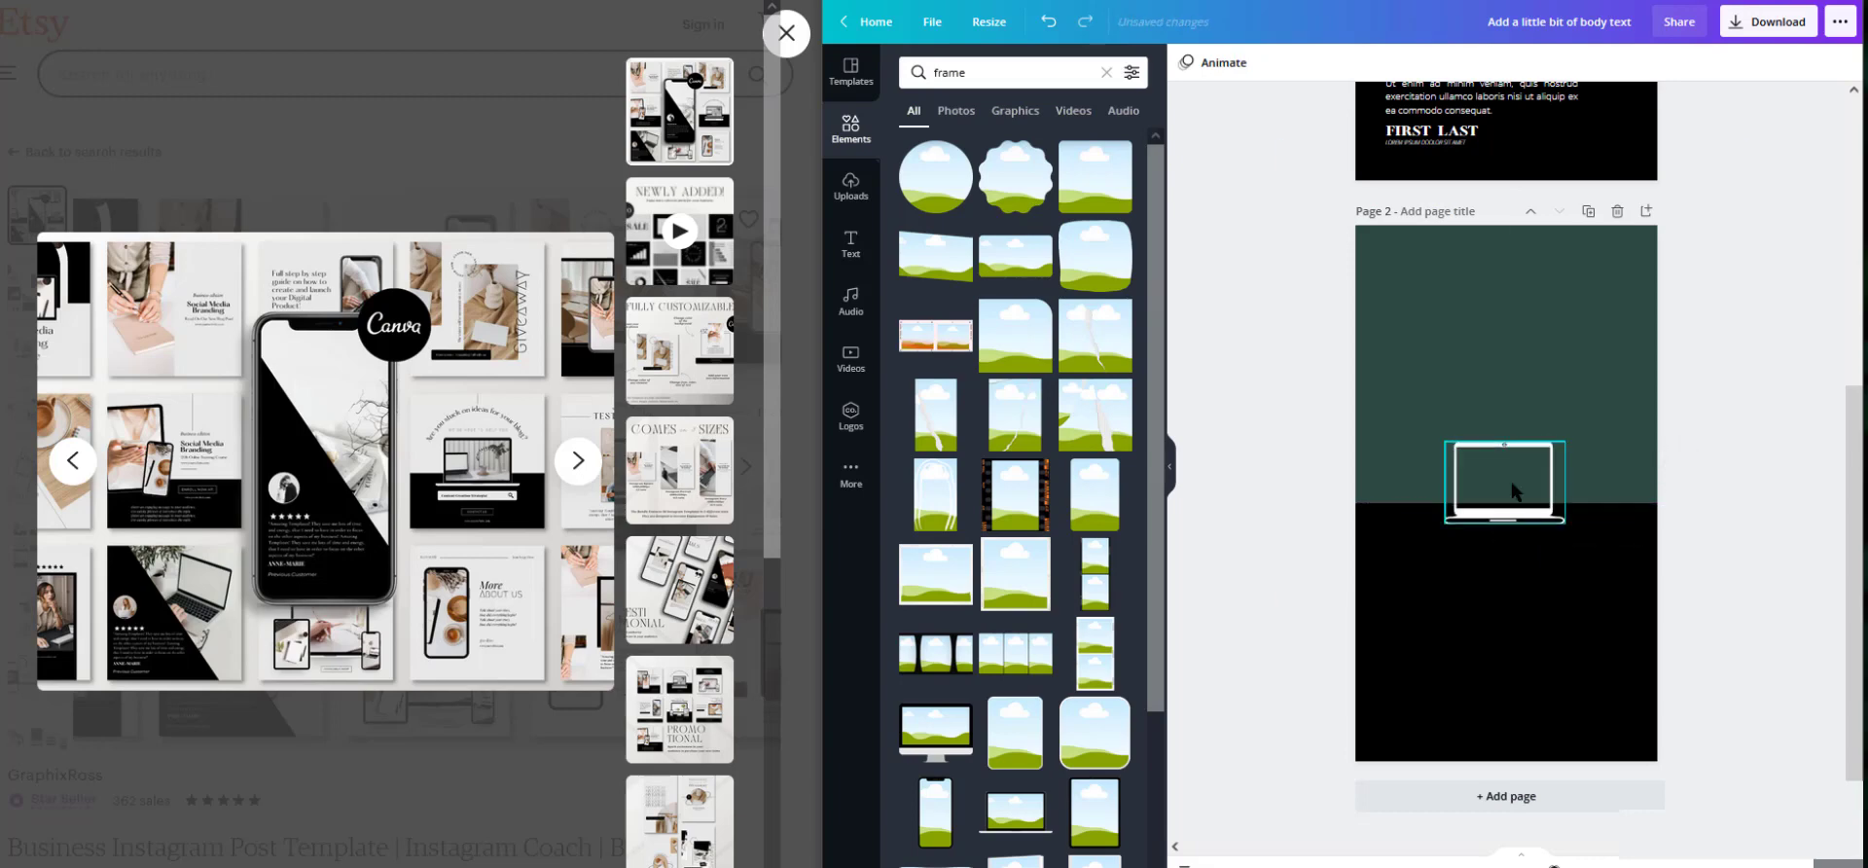
left_click(1095, 423)
left_click_drag(1595, 581, 1750, 737)
left_click_drag(1528, 531, 1430, 297)
left_click(1211, 294)
- Remove the torn-paper frame and try the uploaded dark-leaf photo as the page's upper background
left_click(851, 72)
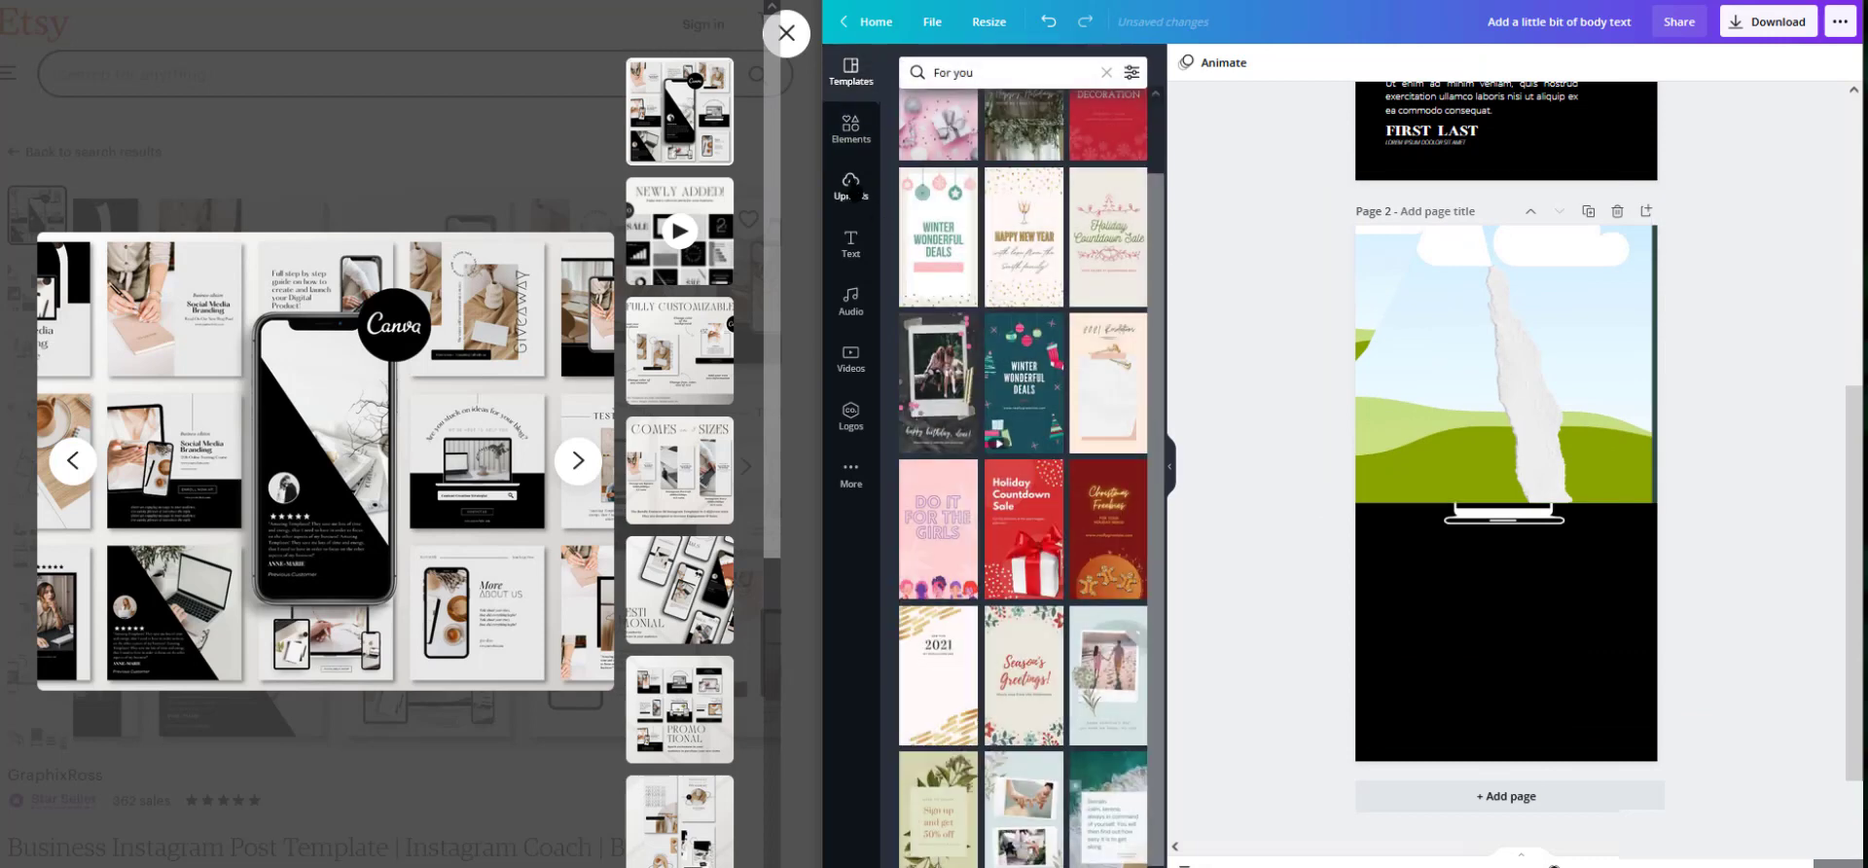
left_click(850, 186)
left_click(1130, 74)
left_click_drag(1012, 234, 1388, 255)
left_click(1588, 374)
key("Delete")
key("Delete")
left_click_drag(1410, 331, 1383, 264)
left_click_drag(1548, 328, 1744, 321)
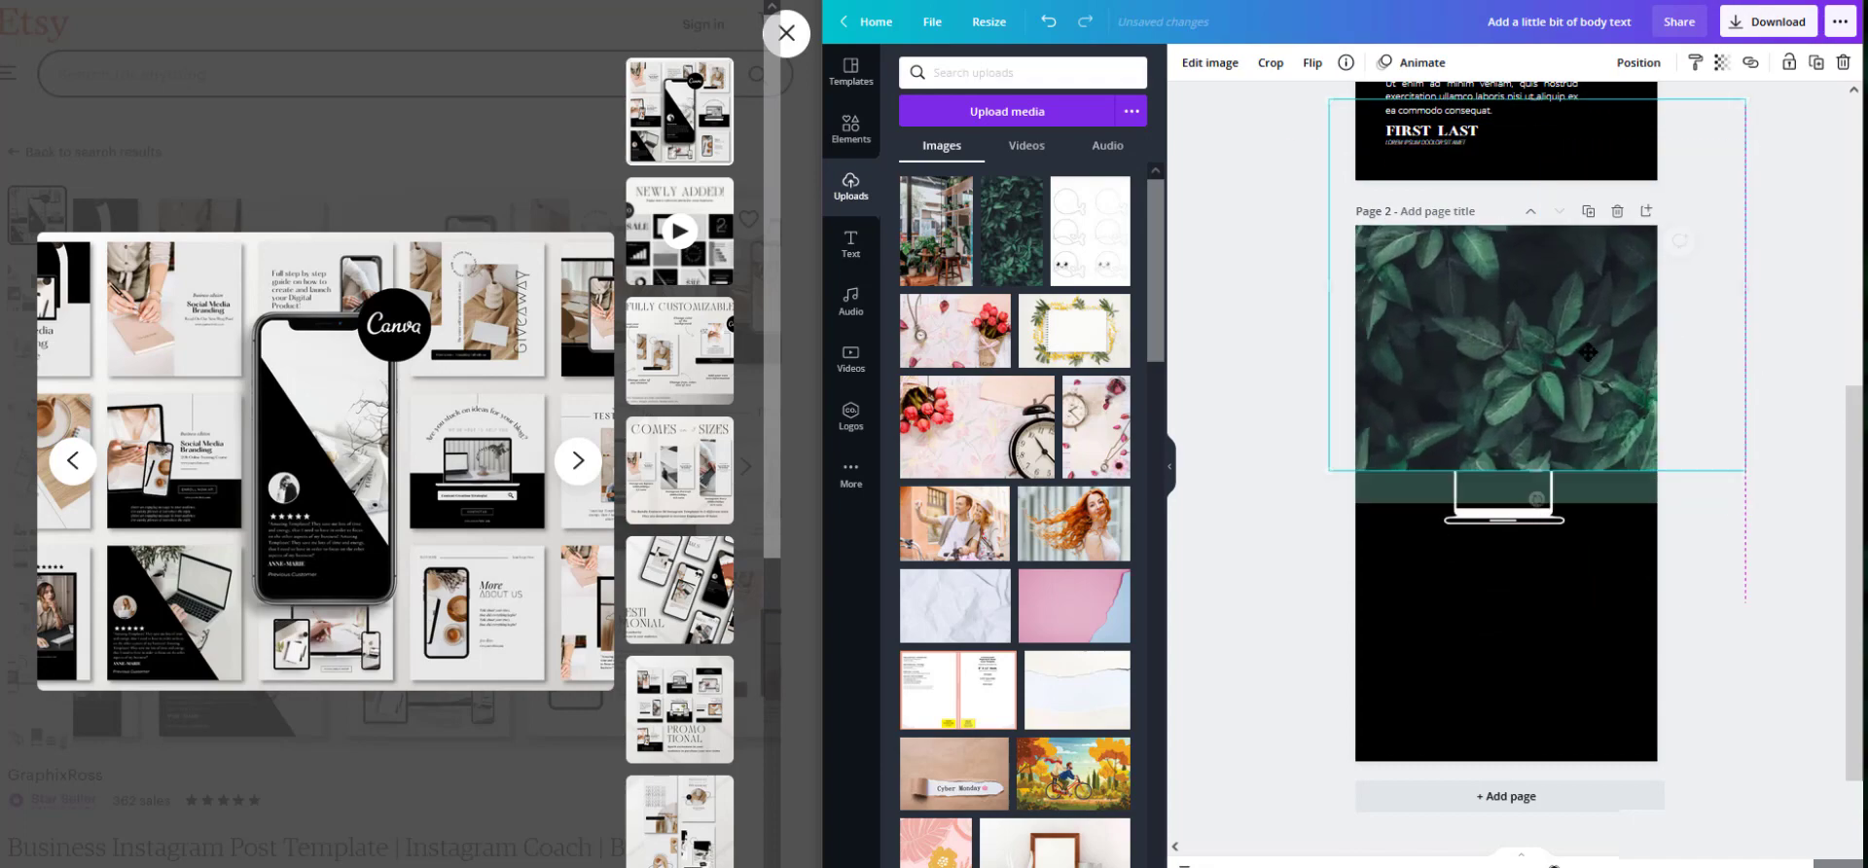
key("Delete")
- Switch to Unsplash, search for "flatlay", and download the photo of a monstera leaf on a white background
left_click(183, 0)
double_click(183, 18)
type("flatlay")
key("Return")
scroll(659, 368, "down", 10)
scroll(661, 362, "down", 7)
scroll(584, 409, "up", 1)
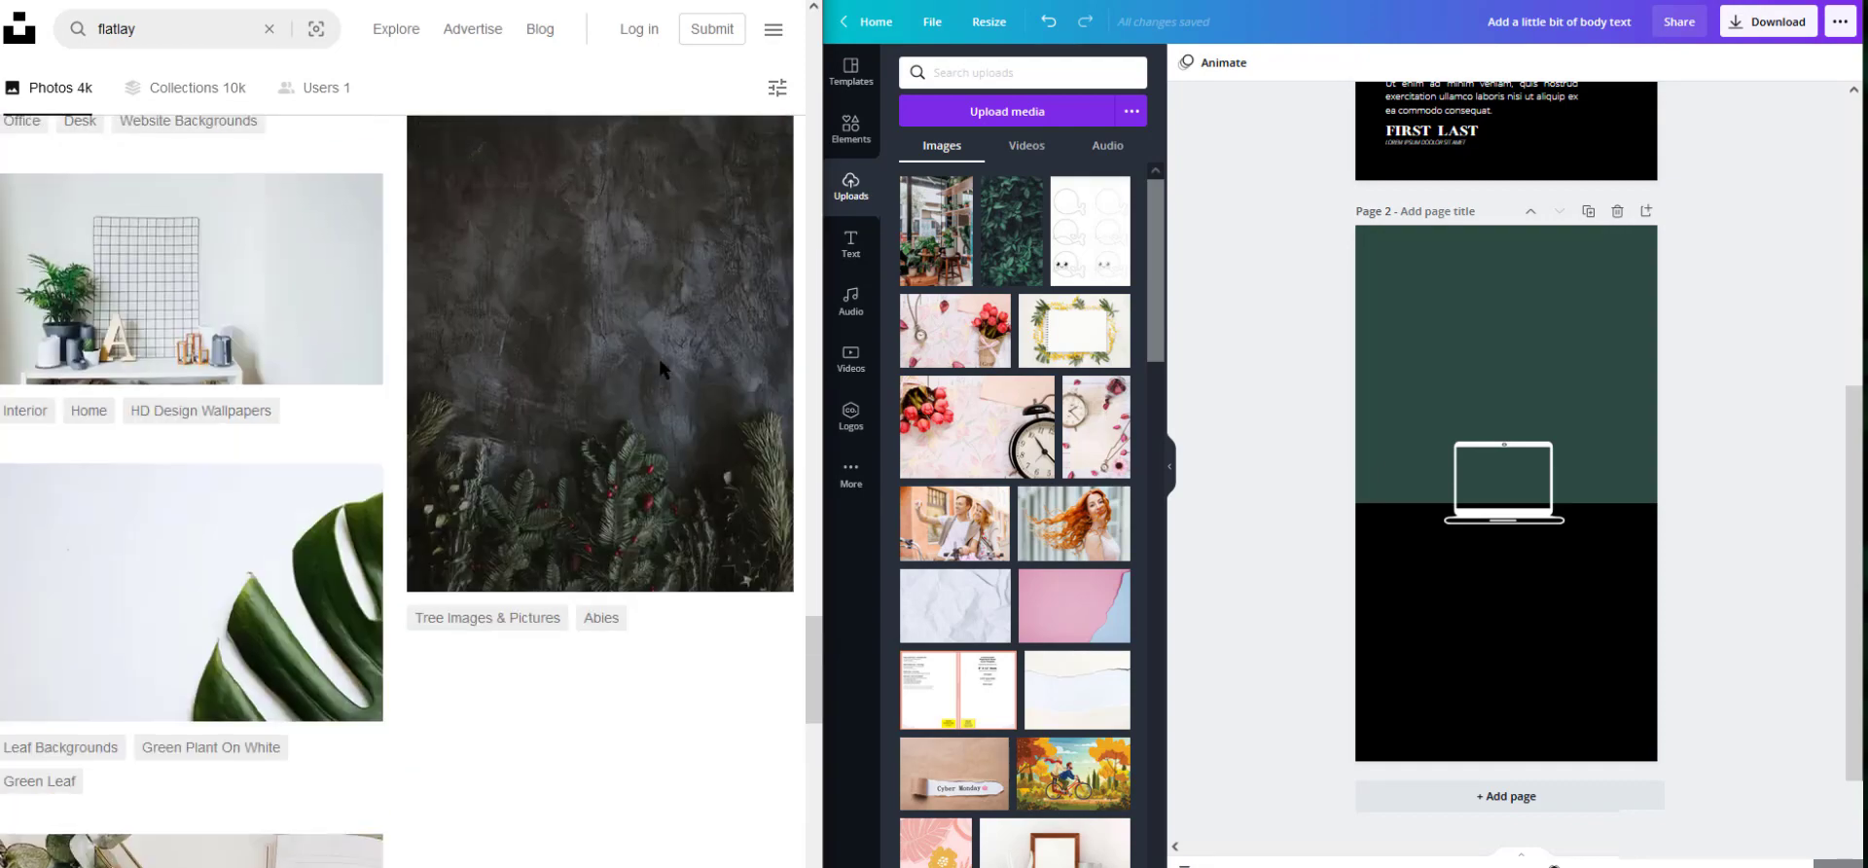
left_click(282, 574)
left_click(649, 45)
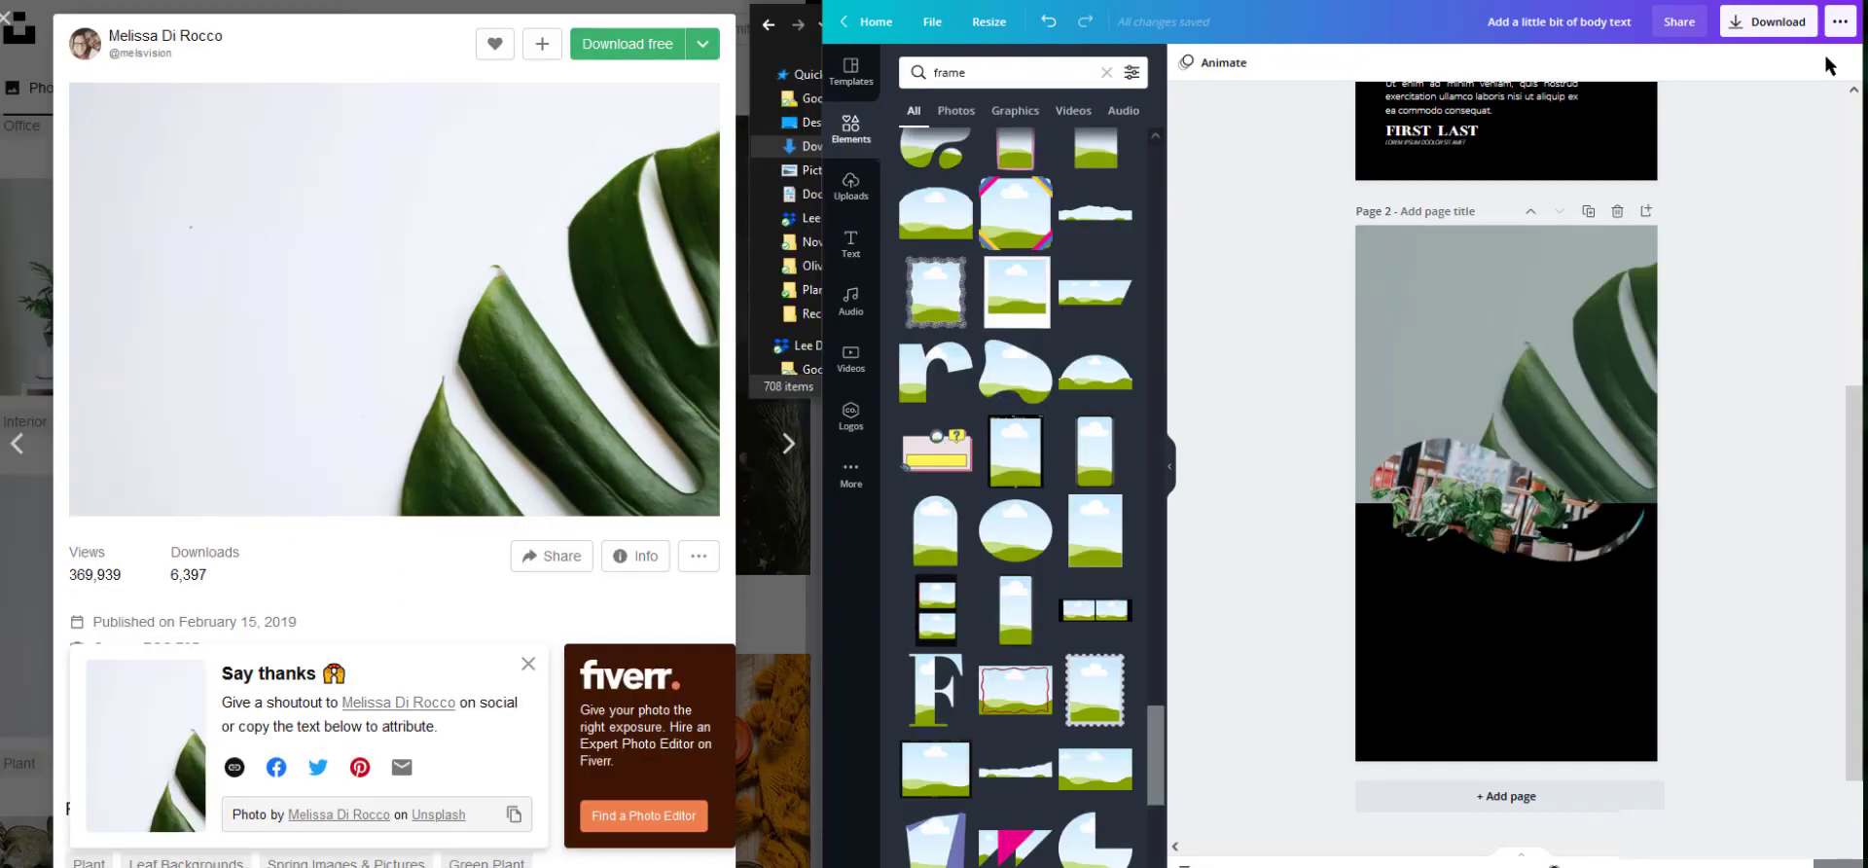
- Undo the last photo changes and clear the remaining photo from the brush-shaped frame
left_click(1048, 23)
left_click(1048, 24)
left_click(1048, 23)
left_click(1048, 23)
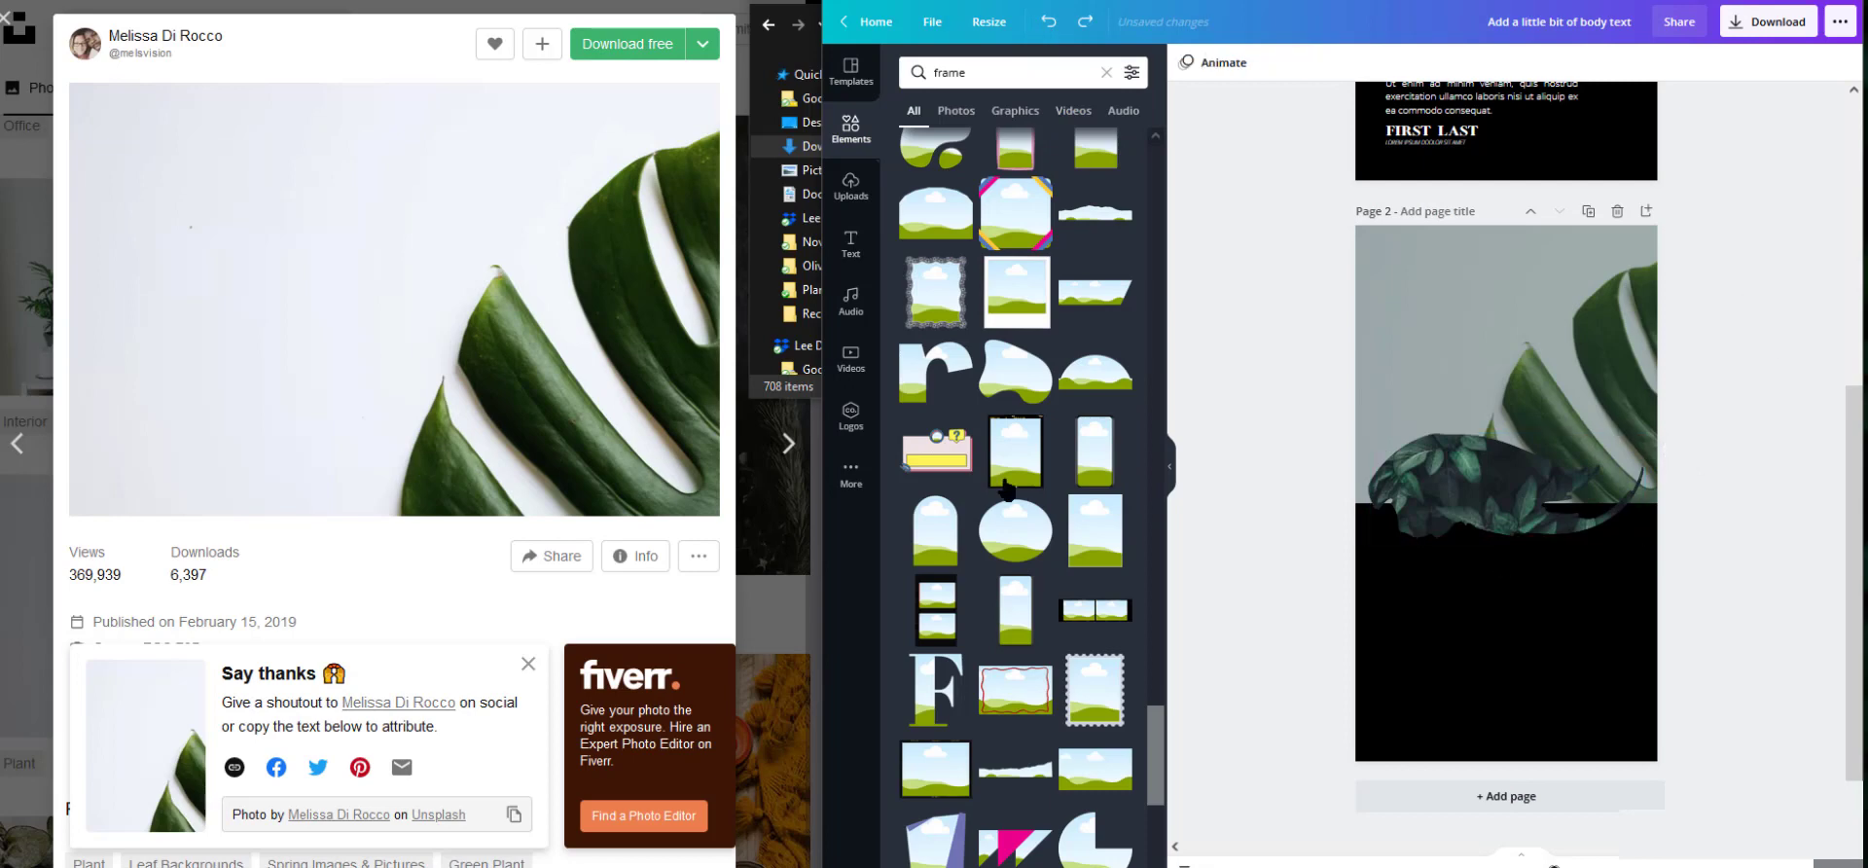
left_click(1193, 527)
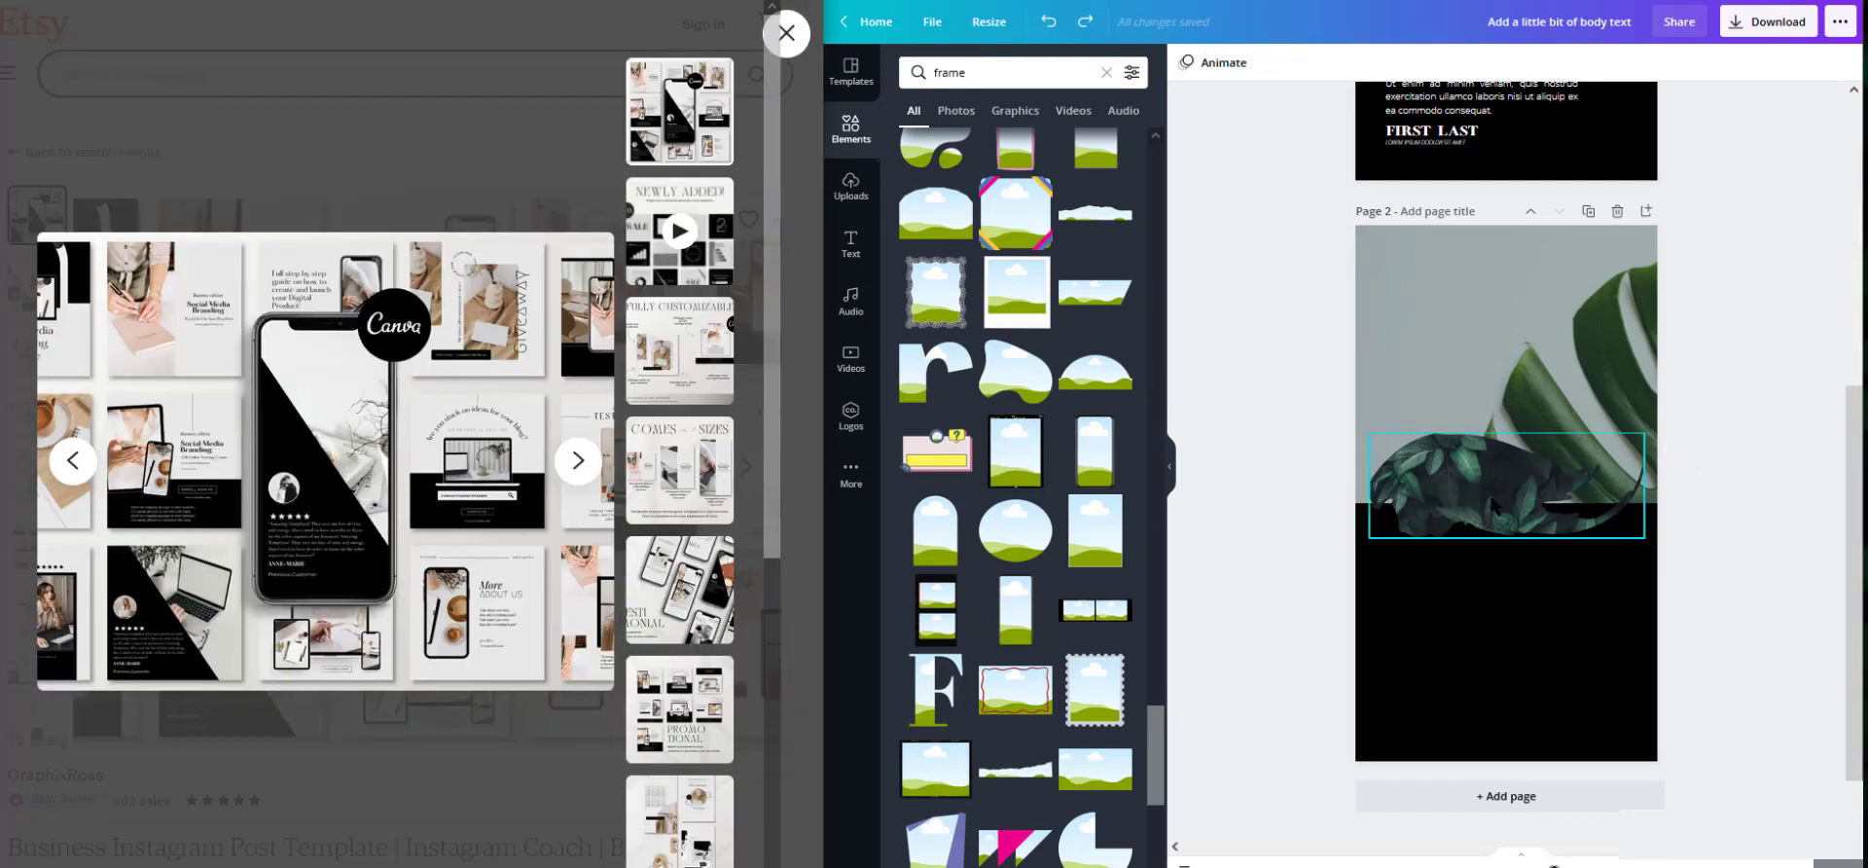
left_click(1495, 505)
key("Delete")
- Replace the brush-shaped frame with a laptop frame, resized and centred where the green and black halves meet
scroll(1080, 457, "down", 5)
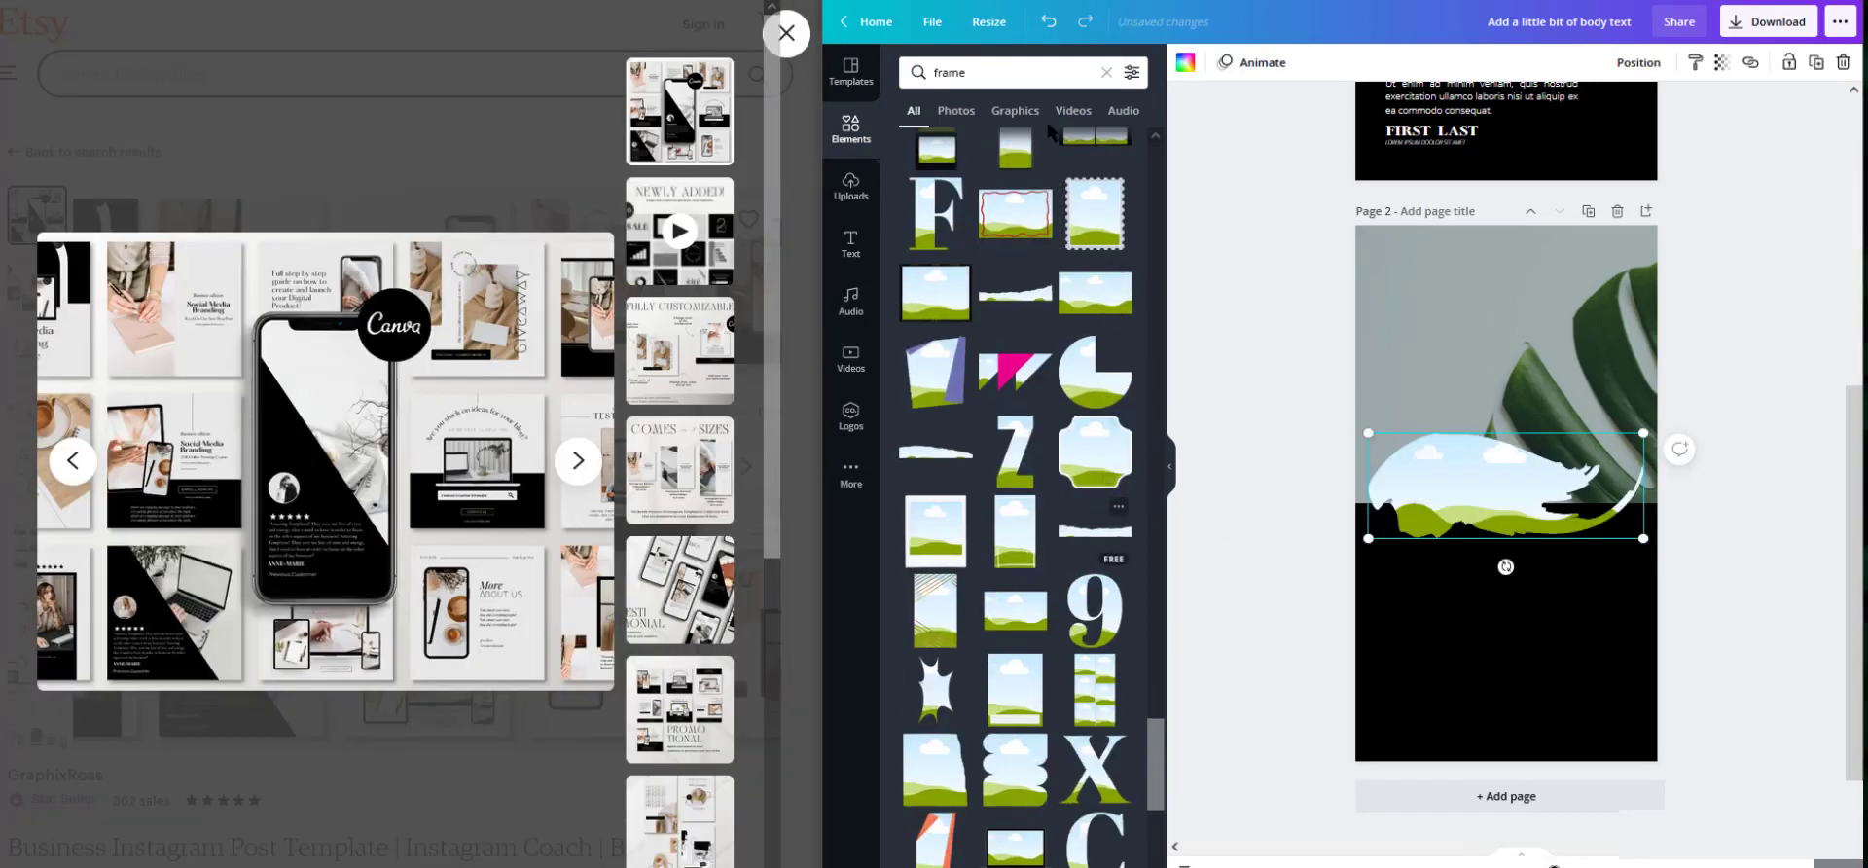
scroll(1027, 298, "up", 20)
scroll(1022, 298, "down", 5)
scroll(946, 257, "up", 3)
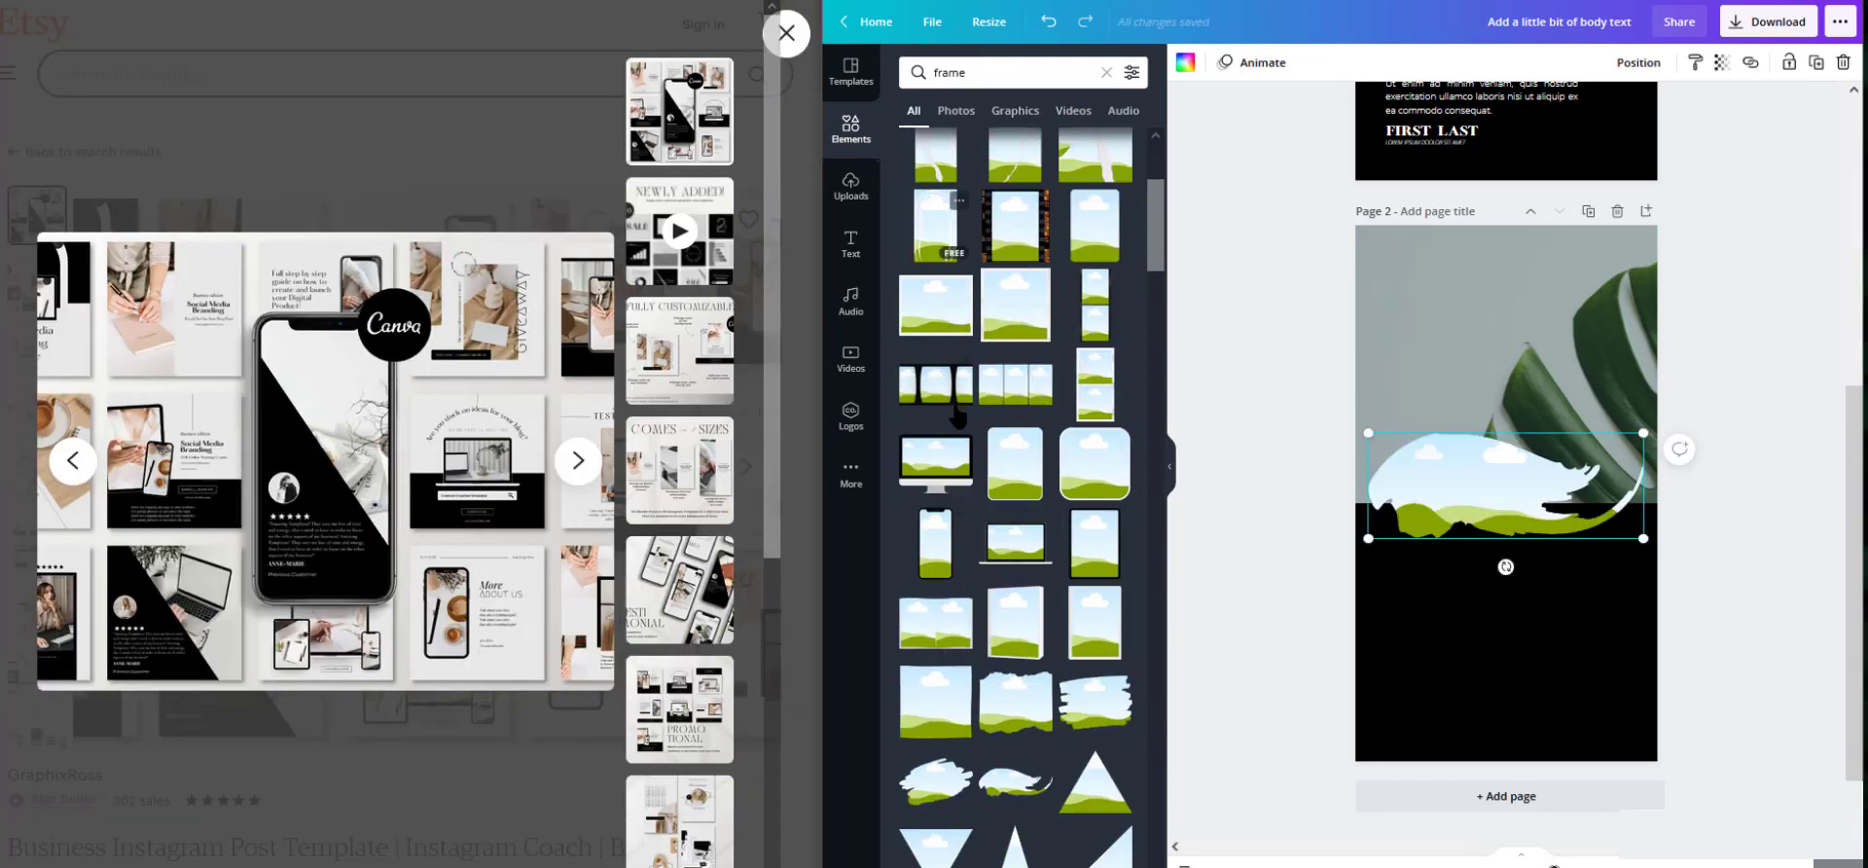
mouse_move(1488, 498)
left_mouse_down()
mouse_move(1489, 595)
mouse_move(1500, 492)
left_mouse_up()
left_click(1486, 470)
key("Delete")
left_click_drag(1596, 544, 1620, 594)
left_click_drag(1560, 522, 1546, 500)
- Fill the laptop frame's screen with the uploaded dark-leaf photo
left_click(850, 186)
left_click(977, 228)
key("Delete")
left_click(923, 325)
key("Delete")
left_click_drag(922, 325, 1506, 477)
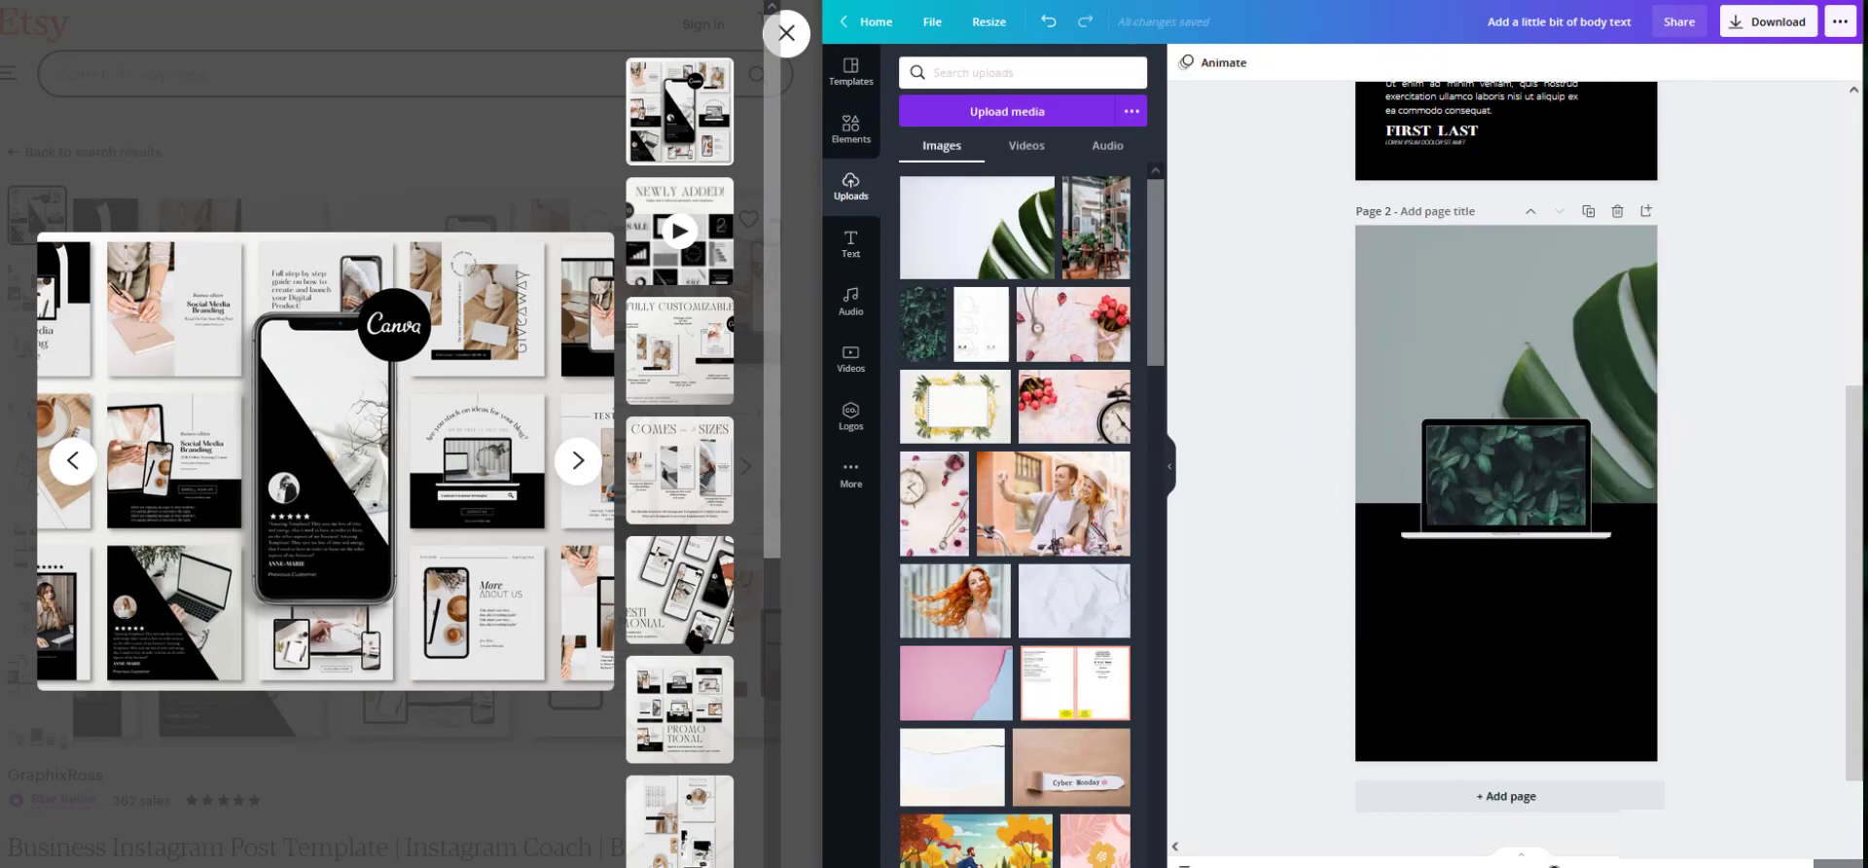
- Search the elements for "search" and place the teal-bordered search-bar graphic beneath the laptop
left_click(851, 129)
left_click(1021, 72)
type("search")
key("Return")
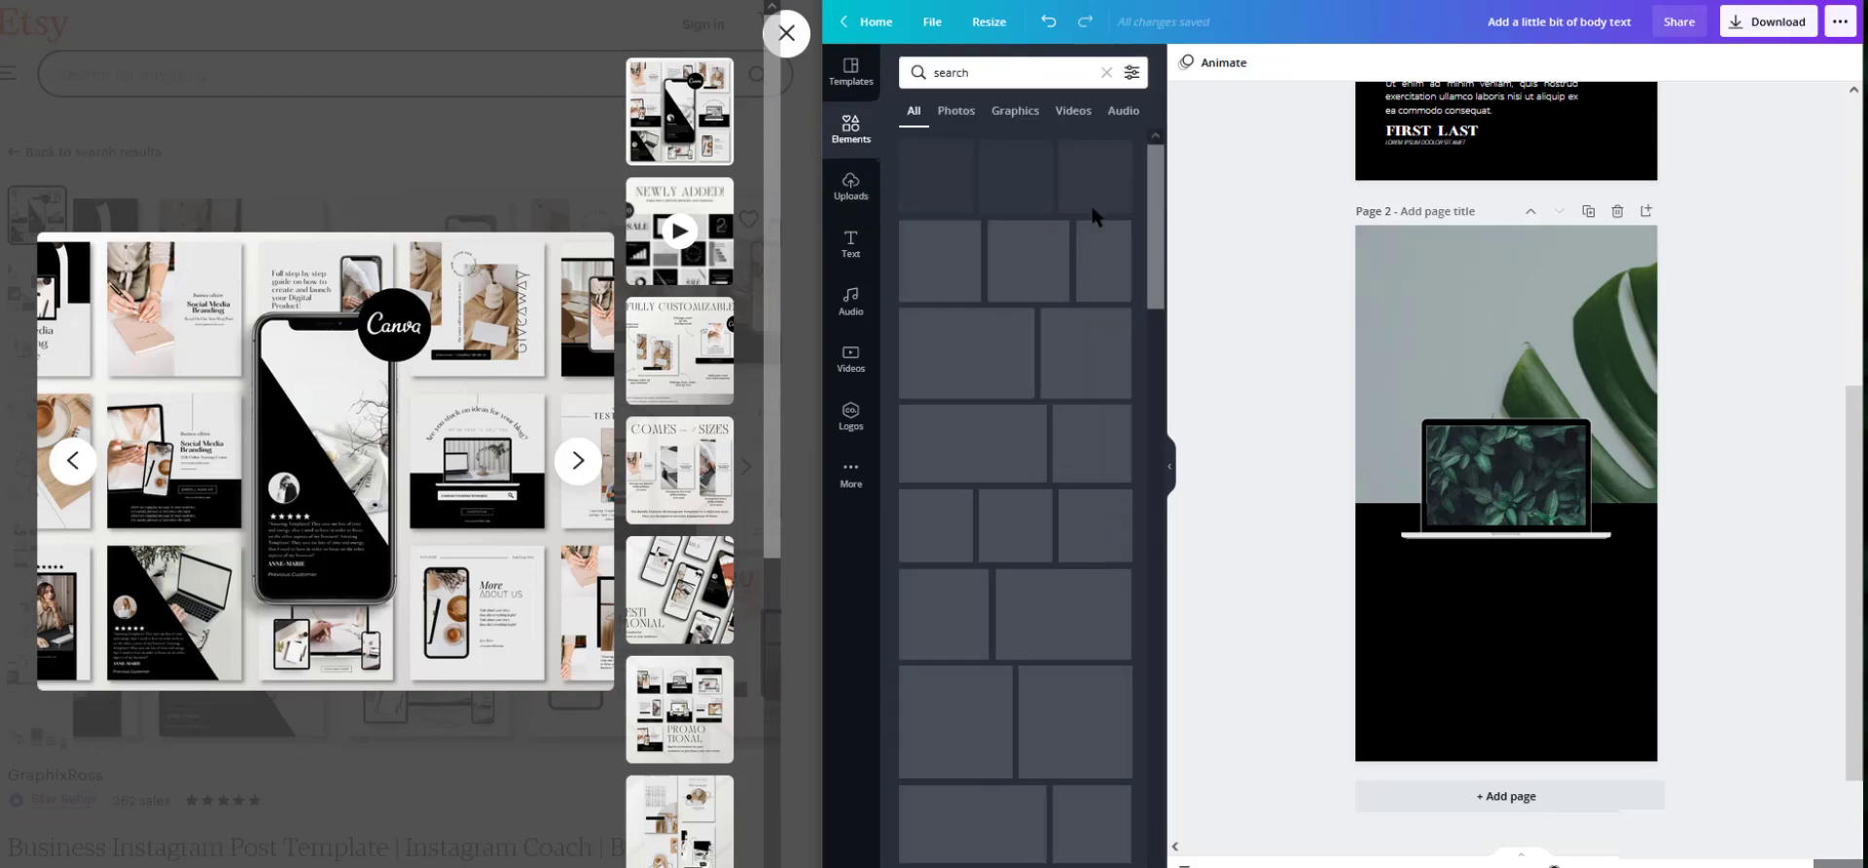
scroll(1098, 420, "down", 7)
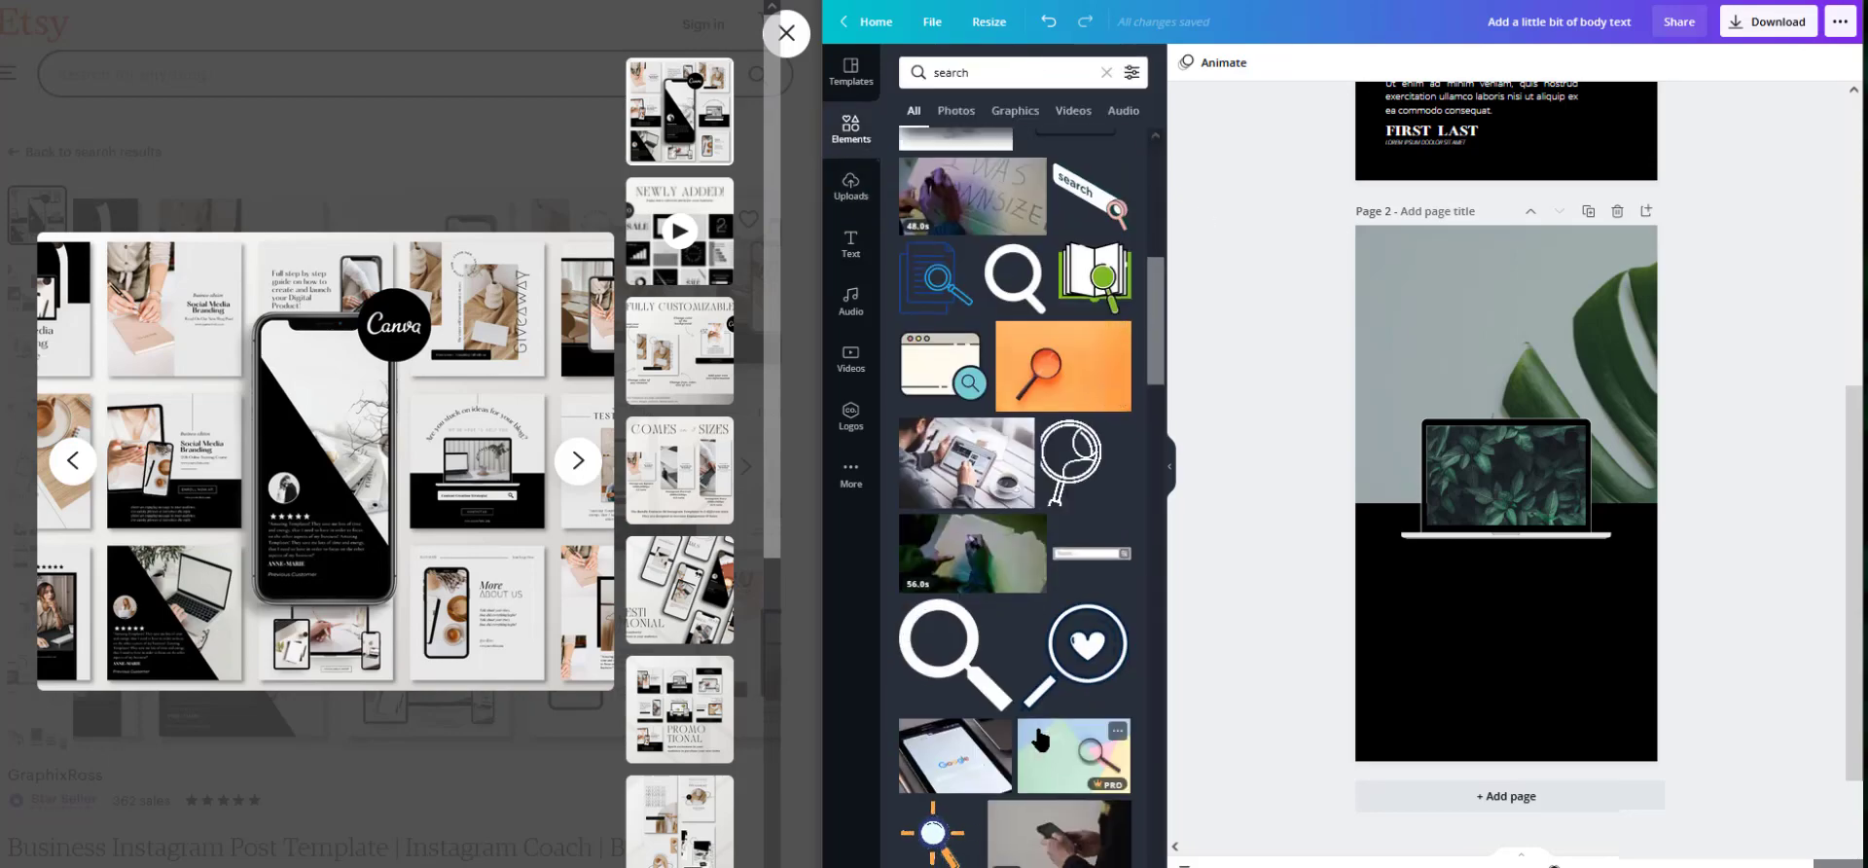
scroll(1097, 419, "up", 7)
left_click(948, 184)
left_click_drag(1559, 504, 1561, 591)
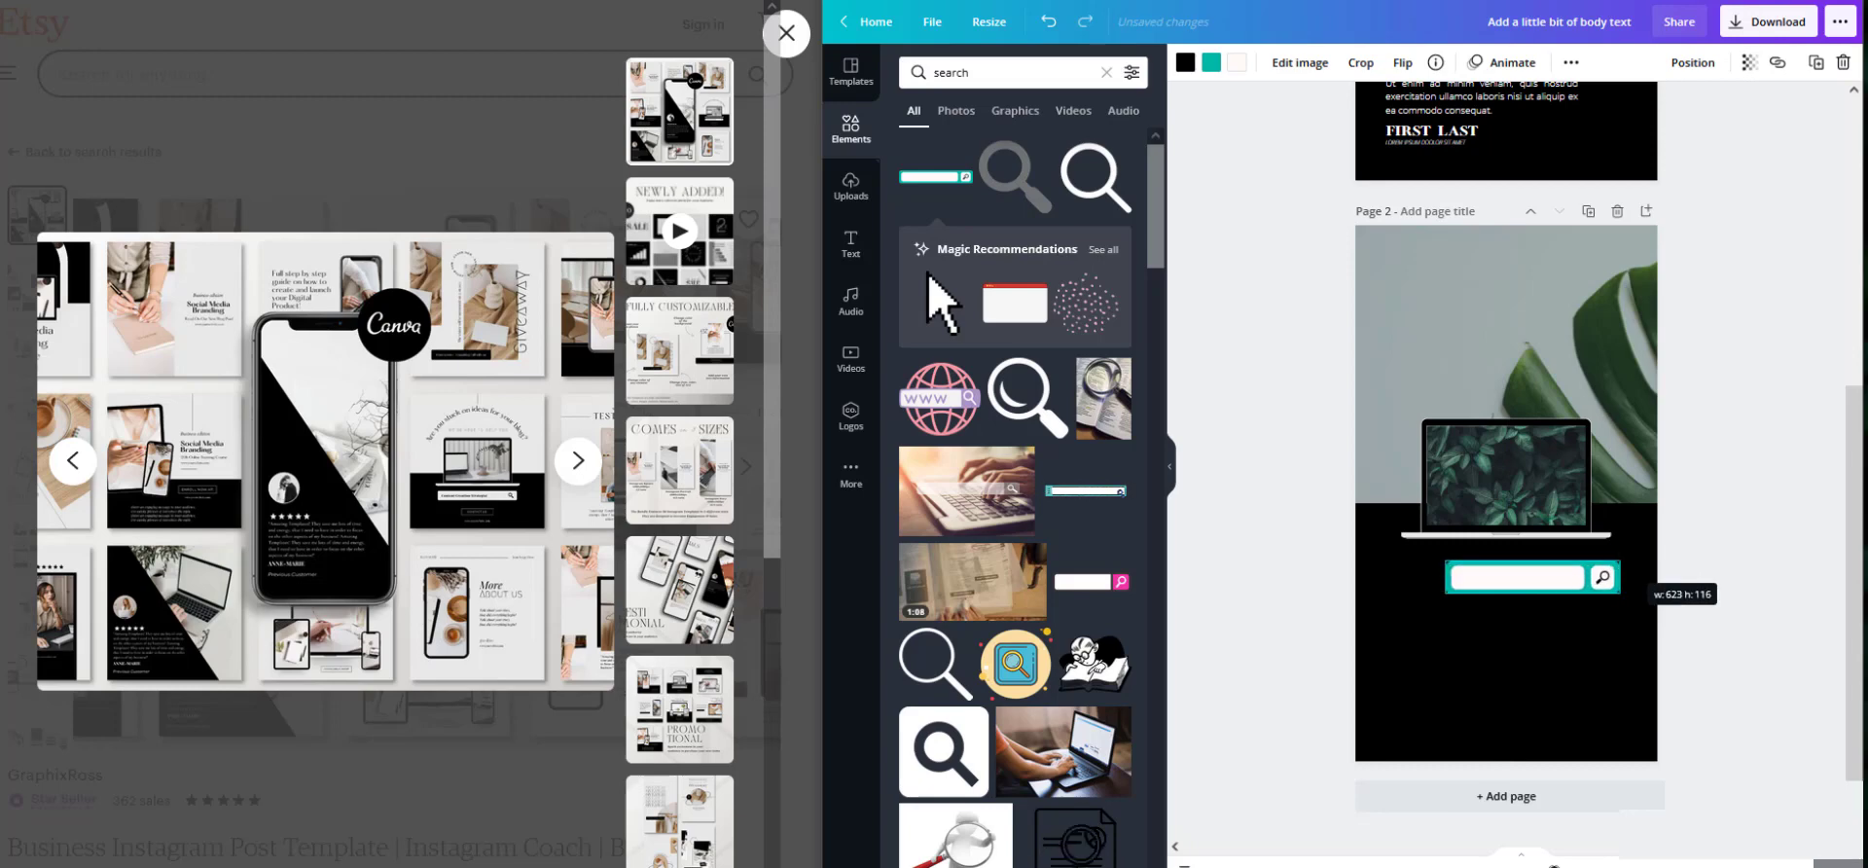
left_click_drag(1445, 592, 1450, 592)
- Recolour the search bar white with a dark green magnifier, shrink it, and centre it below the laptop
left_click(1213, 68)
left_click(956, 147)
left_click(1726, 561)
left_click(1547, 582)
left_click(1212, 68)
left_click(956, 376)
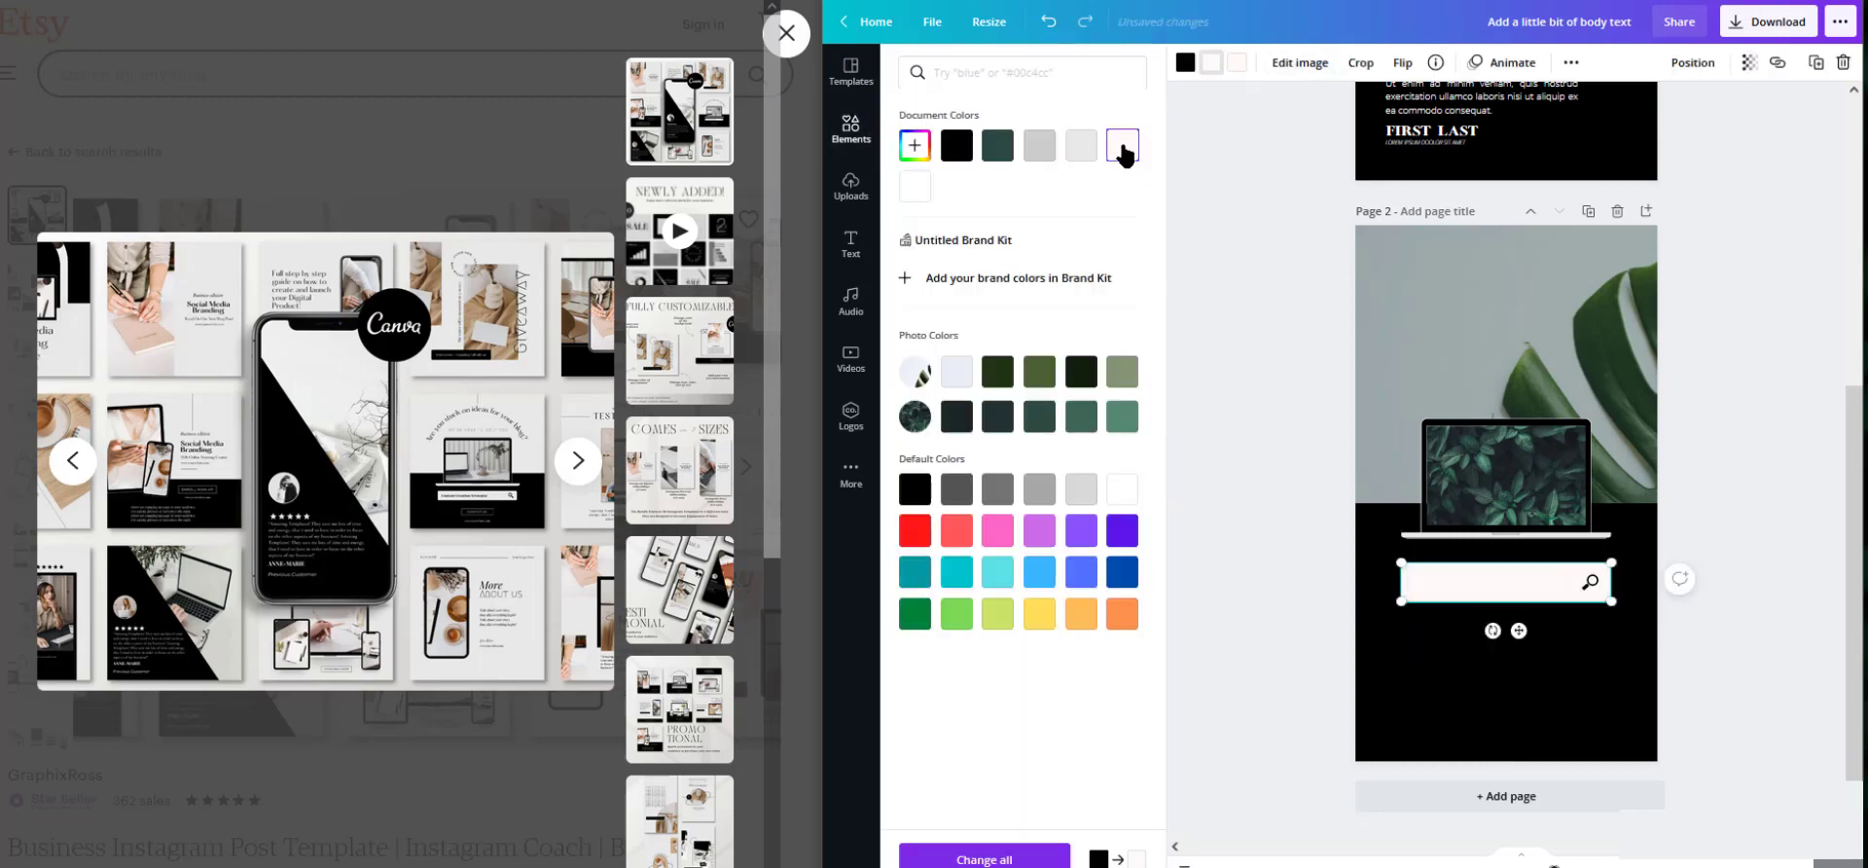
left_click(1244, 294)
left_click(1189, 66)
left_click(1255, 155)
left_click_drag(1496, 592, 1531, 577)
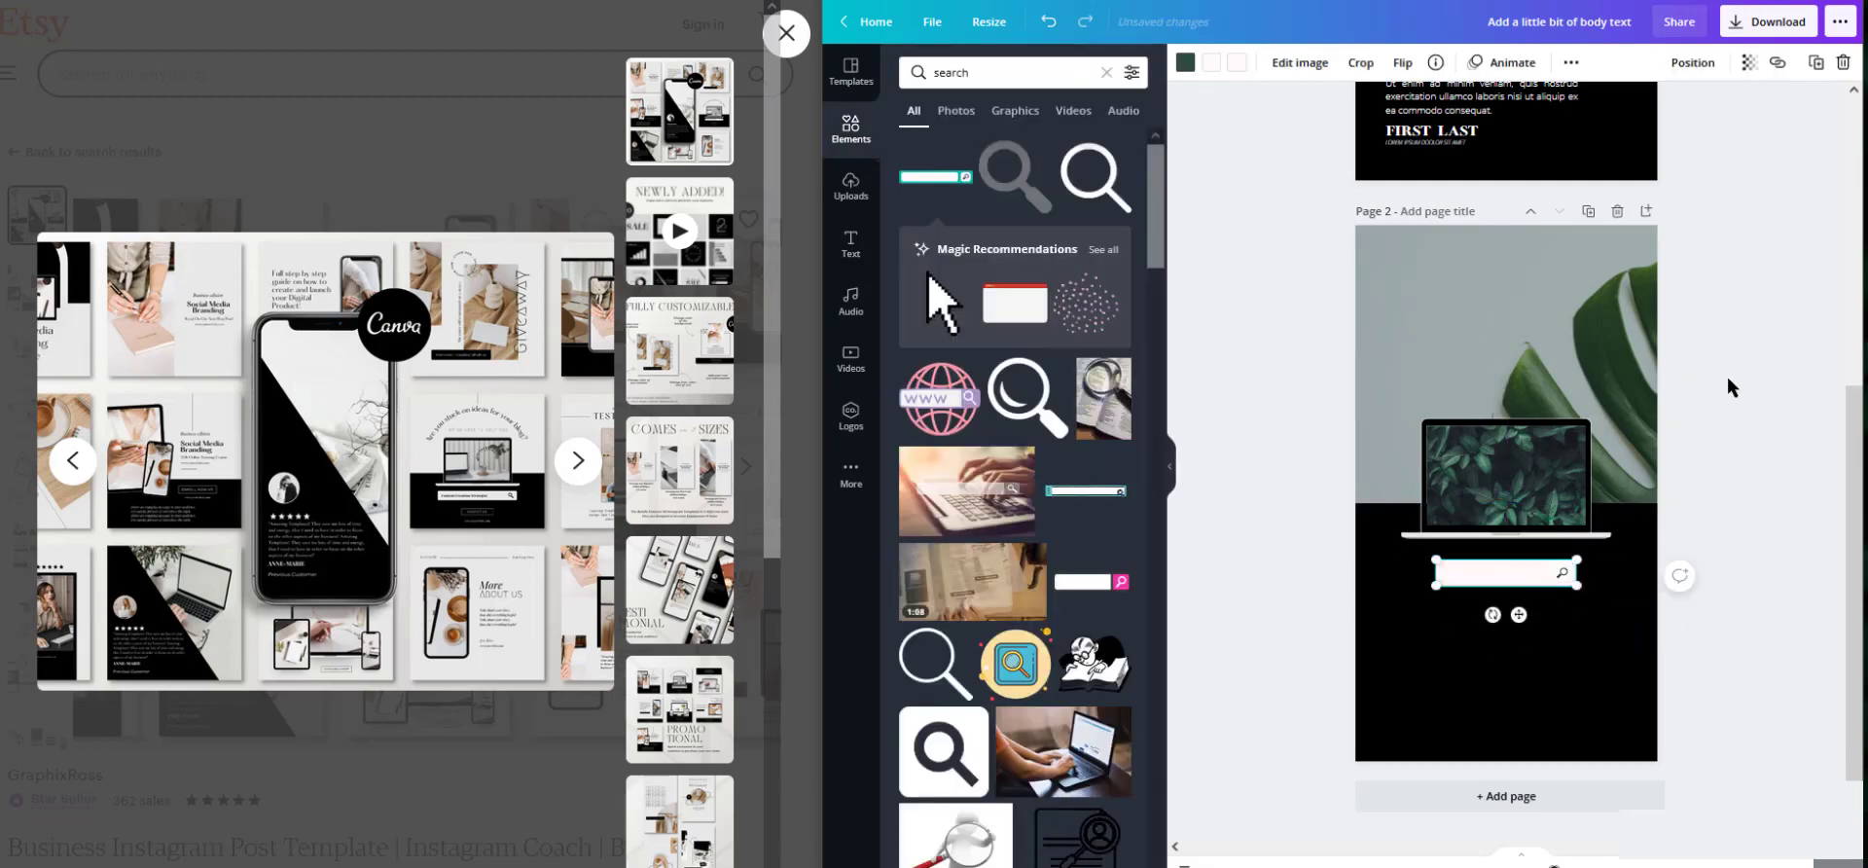
left_click(1731, 388)
- Check the contact button in the reference template and search the elements for "contact us"
scroll(1699, 511, "up", 4)
scroll(1697, 521, "down", 4)
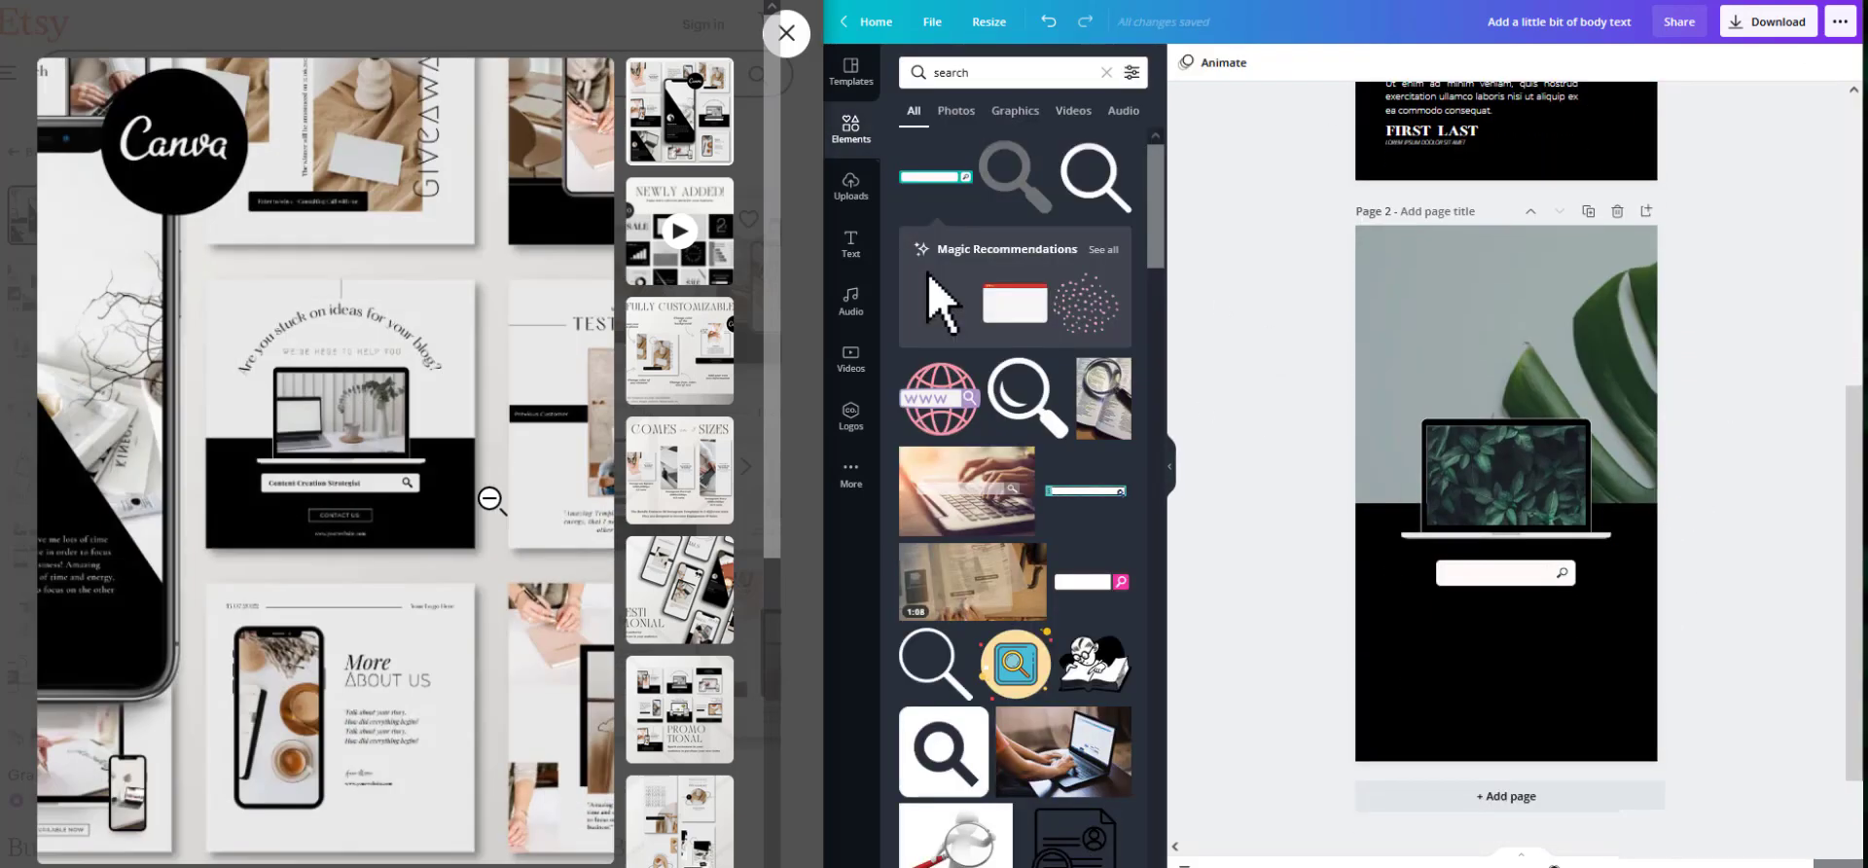
type("contact us")
key("Return")
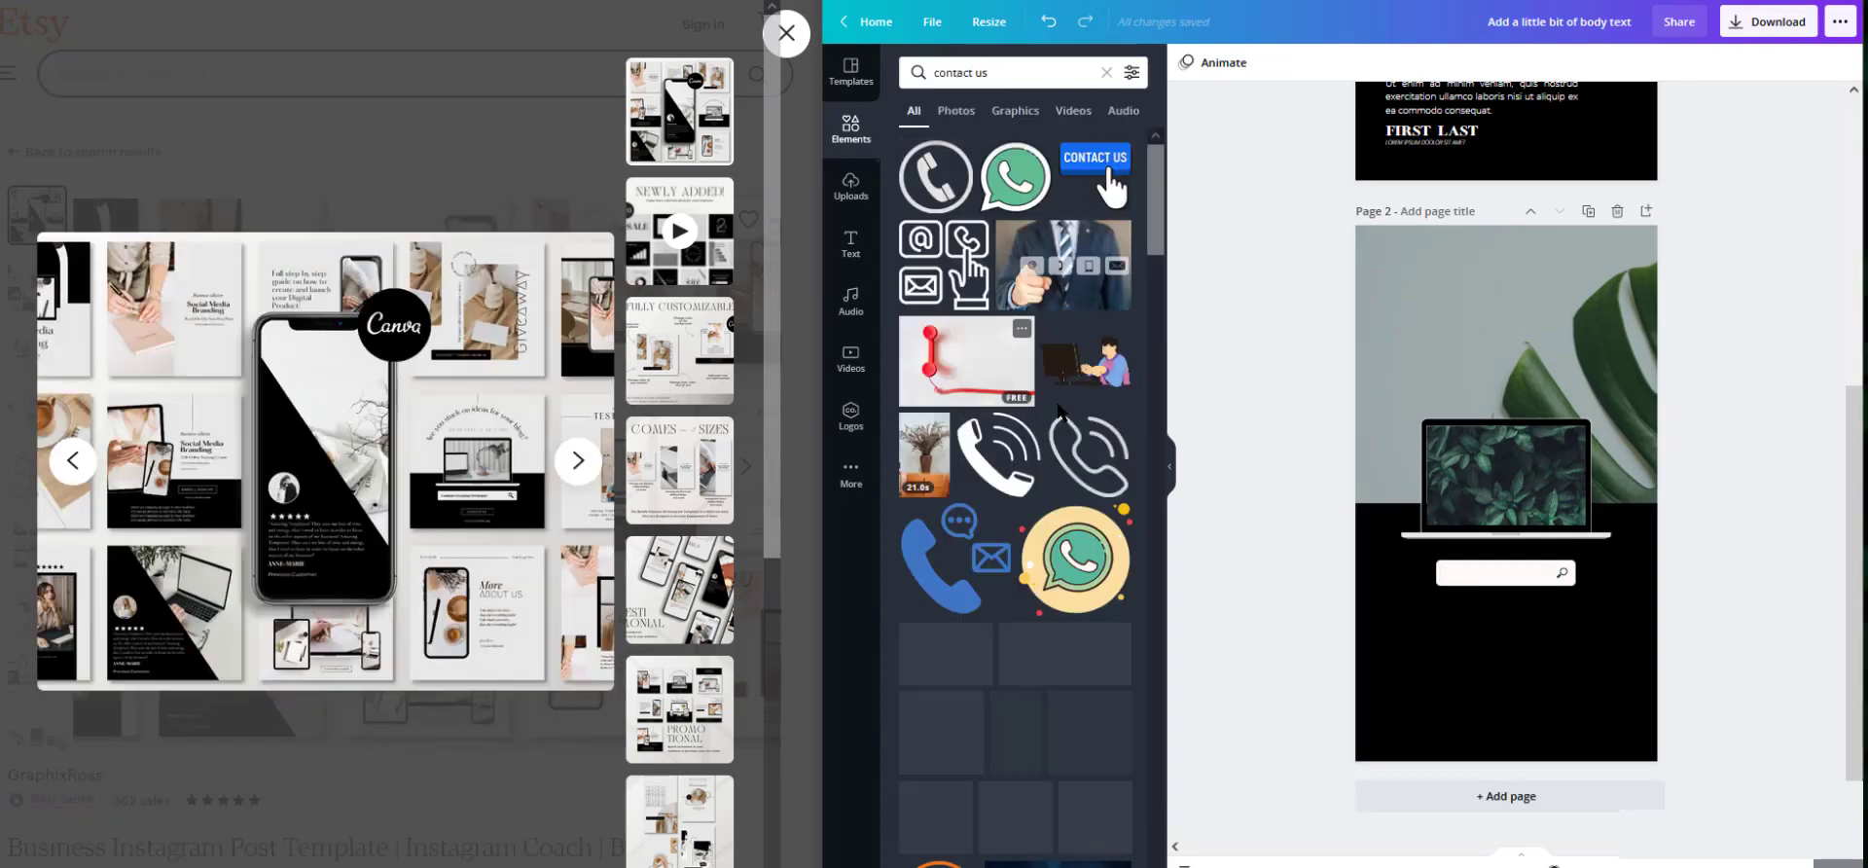
scroll(1026, 407, "down", 13)
left_click(849, 188)
left_click(850, 134)
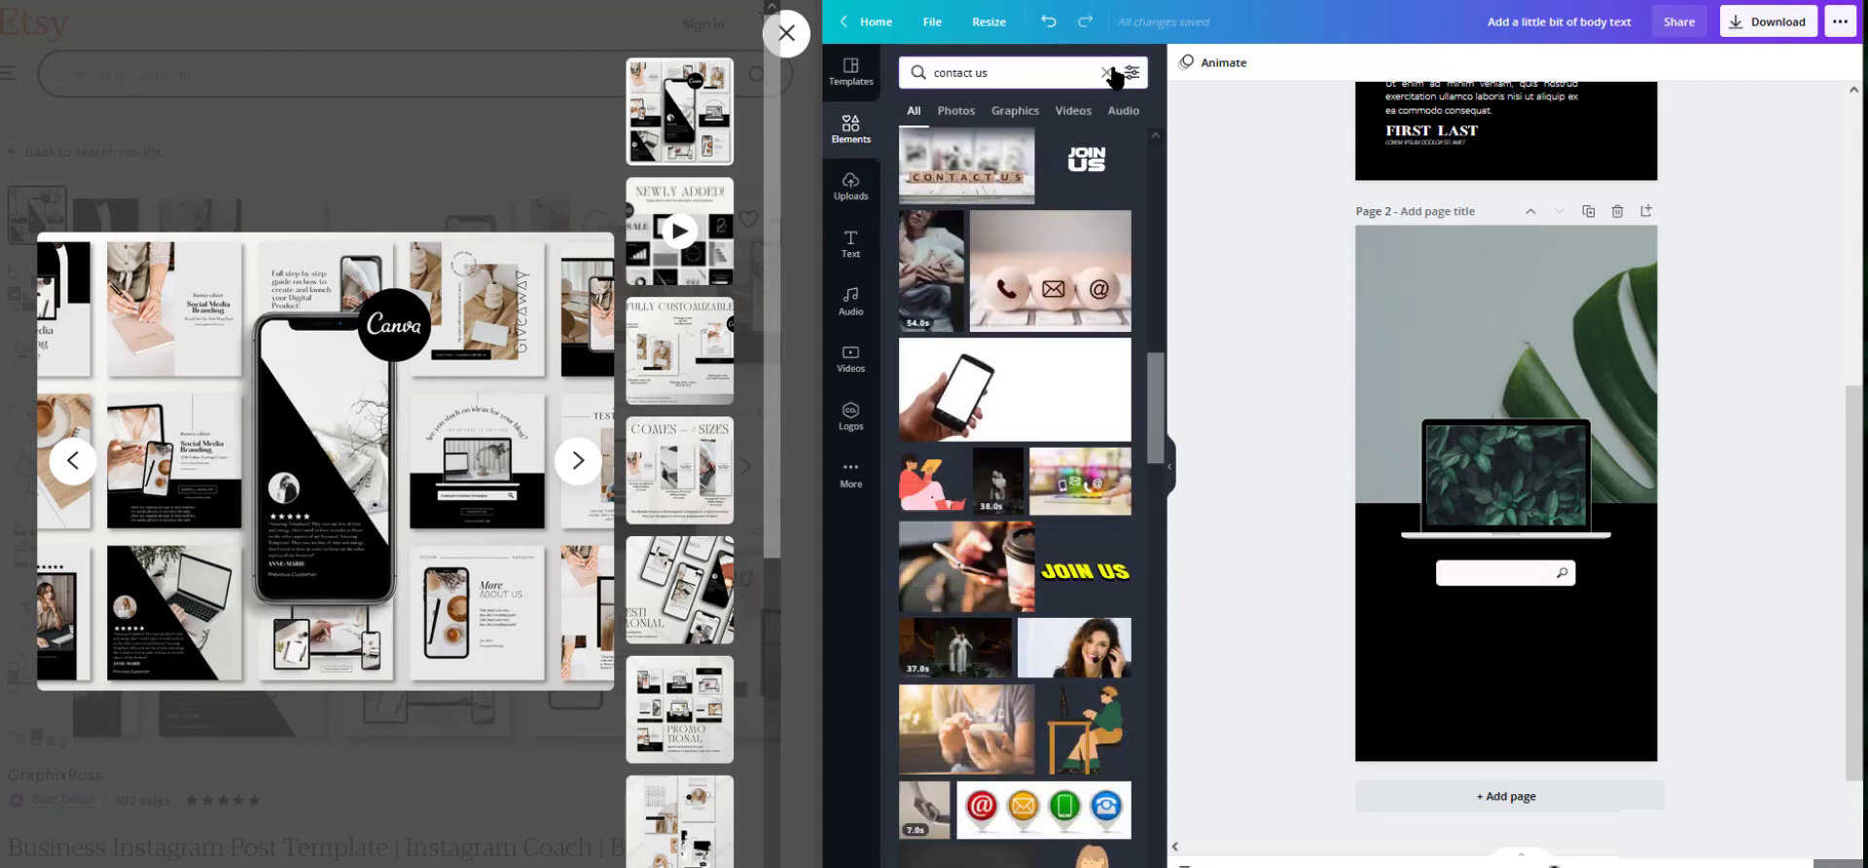
- Try a square outline and other framed shapes from Lines & Shapes as the contact-button border
left_click(1108, 72)
left_click(1114, 268)
left_click(925, 464)
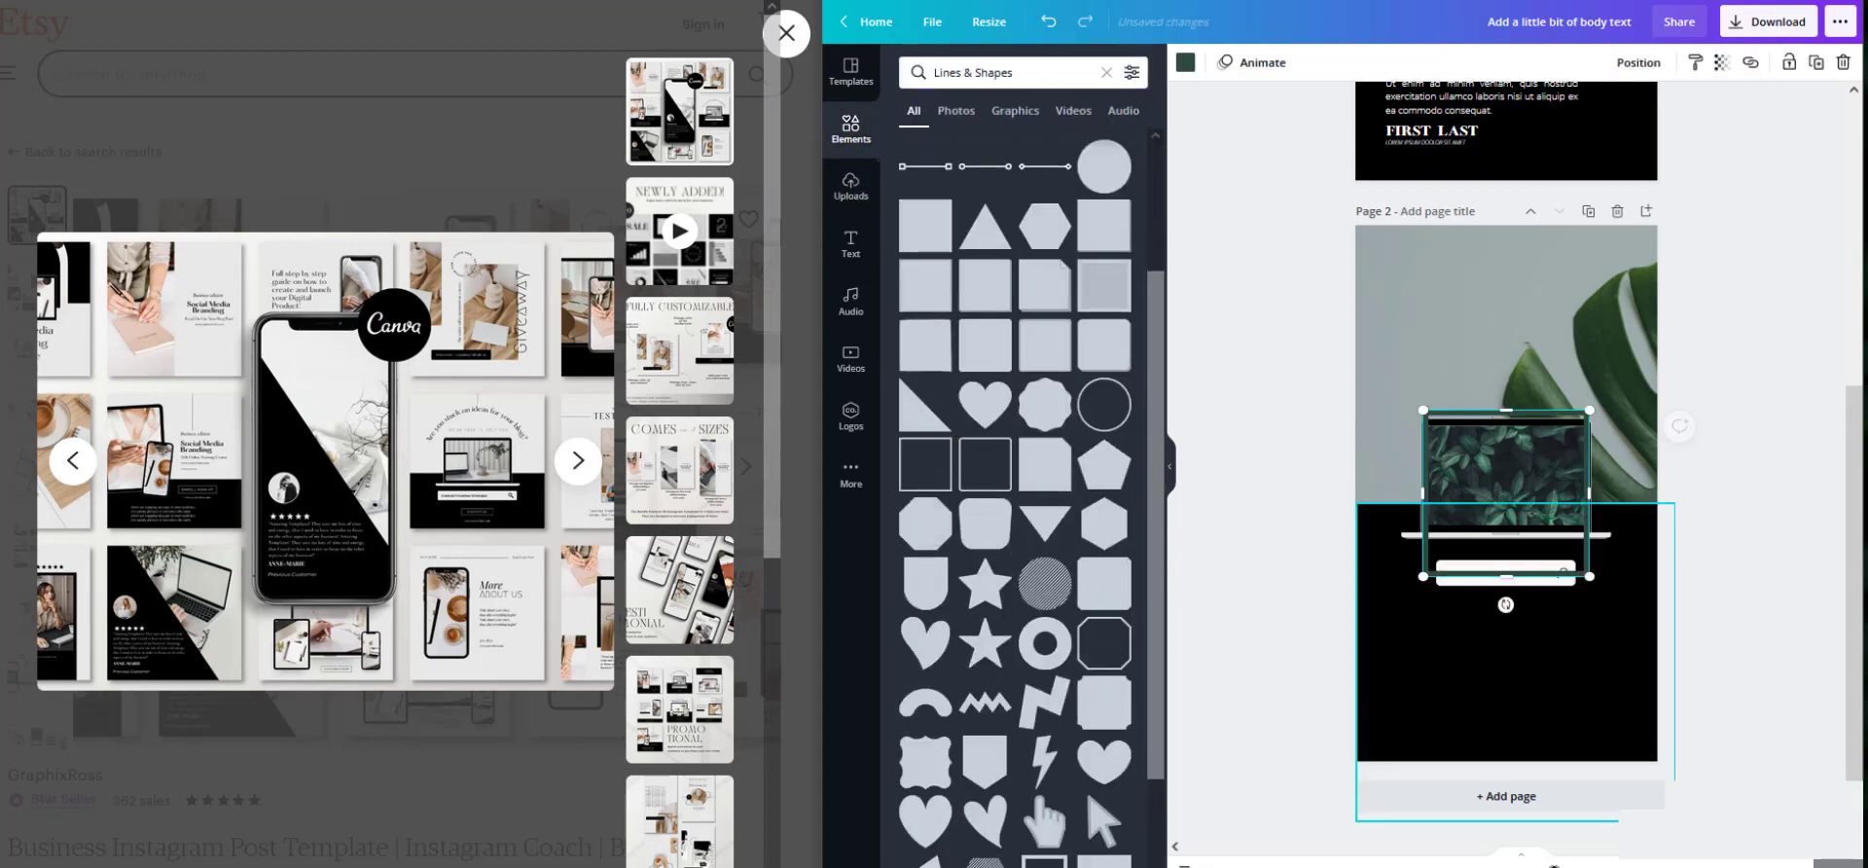
key("Delete")
scroll(1034, 571, "down", 4)
left_click(934, 496)
left_click(934, 496)
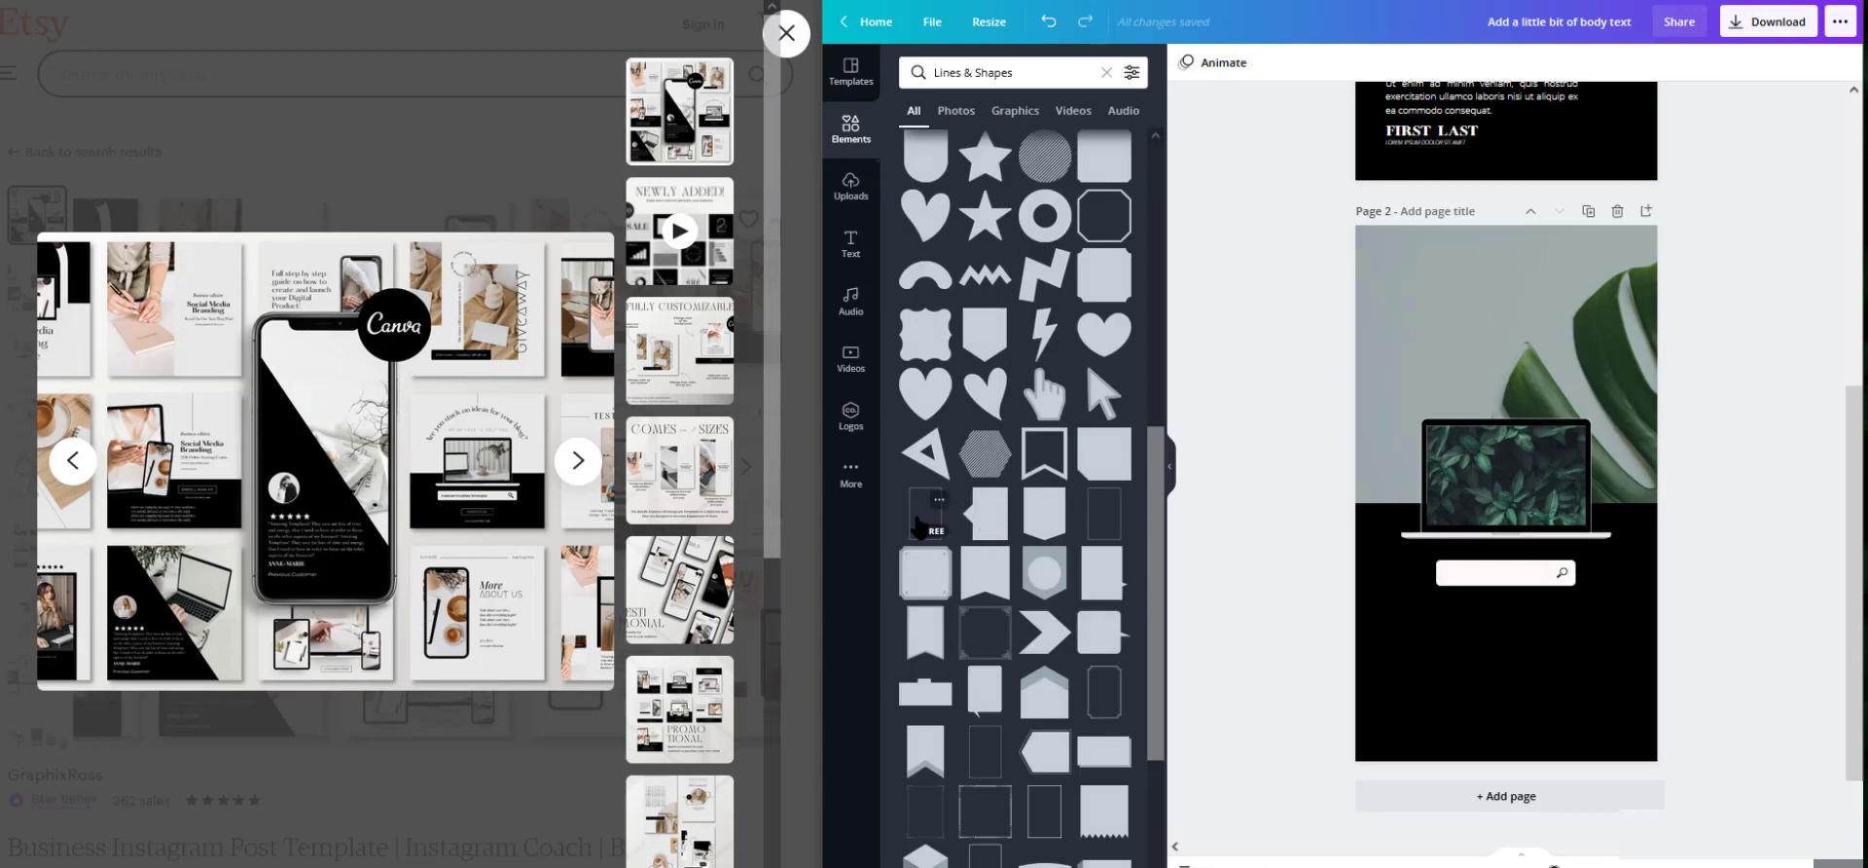
left_click(920, 524)
left_click(939, 499)
left_click(919, 520)
key("Delete")
left_click(1510, 394)
key("Delete")
- Try thin rectangular and rounded outline shapes as the border for the contact button
left_click(1104, 514)
key("Delete")
scroll(1080, 545, "down", 2)
left_click(1104, 513)
key("Delete")
scroll(988, 686, "down", 3)
left_click(985, 664)
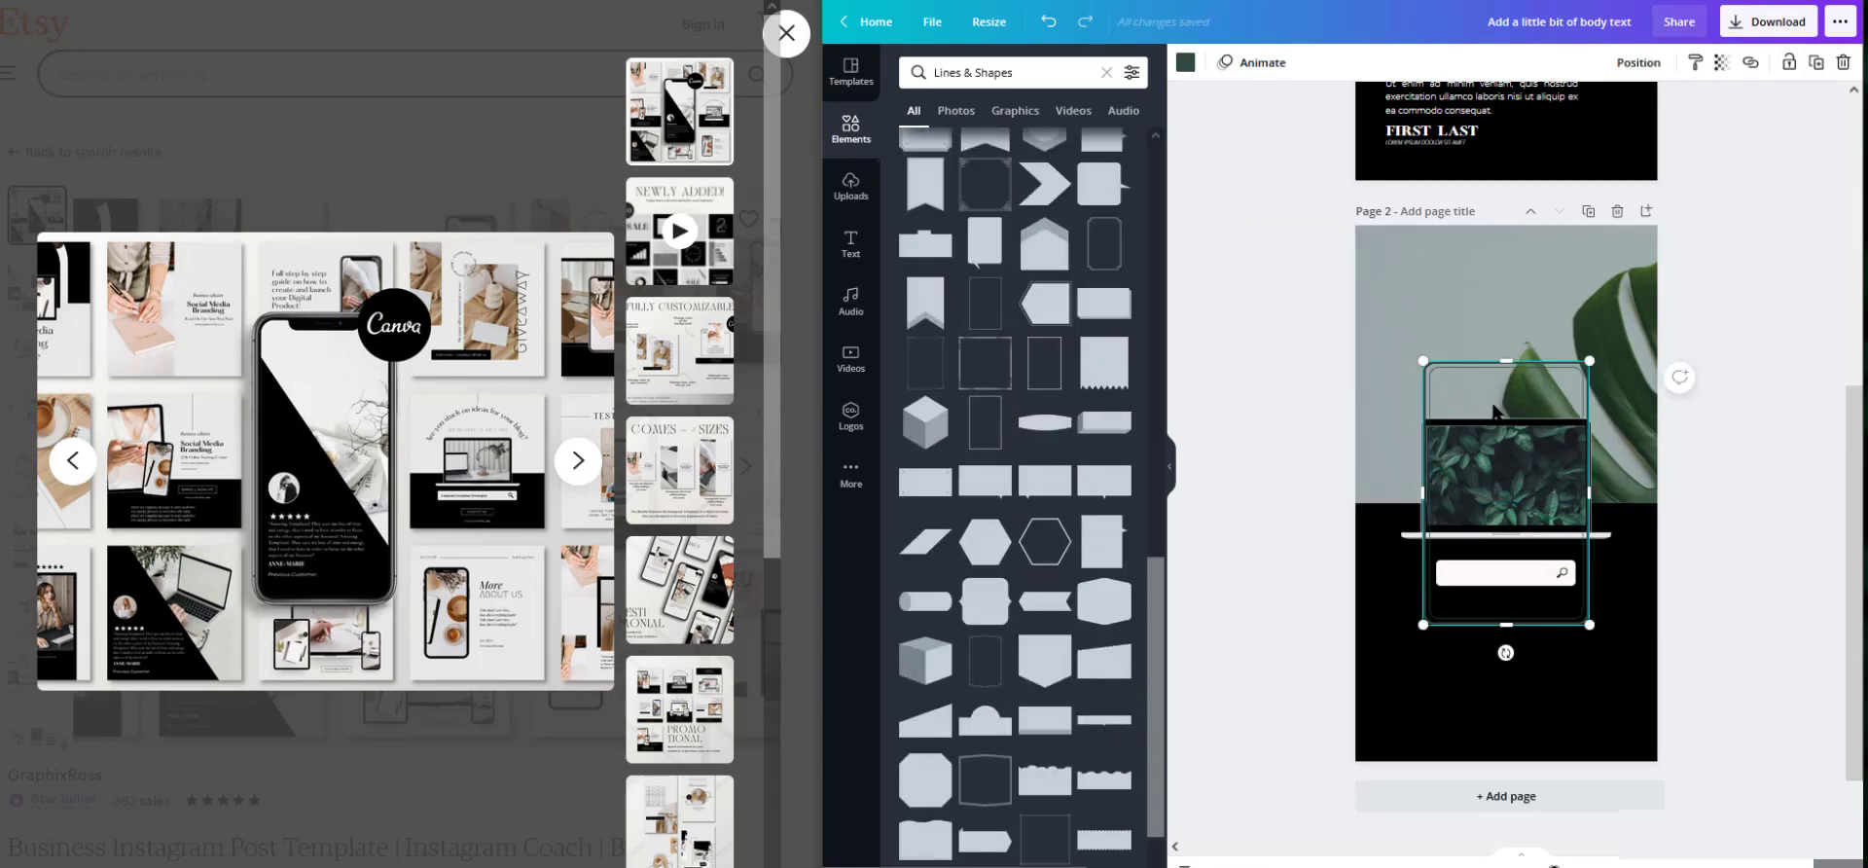
key("Delete")
- Try flattening a square outline into a low button border beneath the search bar
scroll(1033, 675, "down", 1)
scroll(1022, 661, "up", 12)
scroll(965, 628, "down", 1)
left_click(925, 550)
left_click_drag(1506, 410, 1509, 539)
left_click_drag(1514, 559, 1514, 631)
scroll(1572, 655, "up", 5)
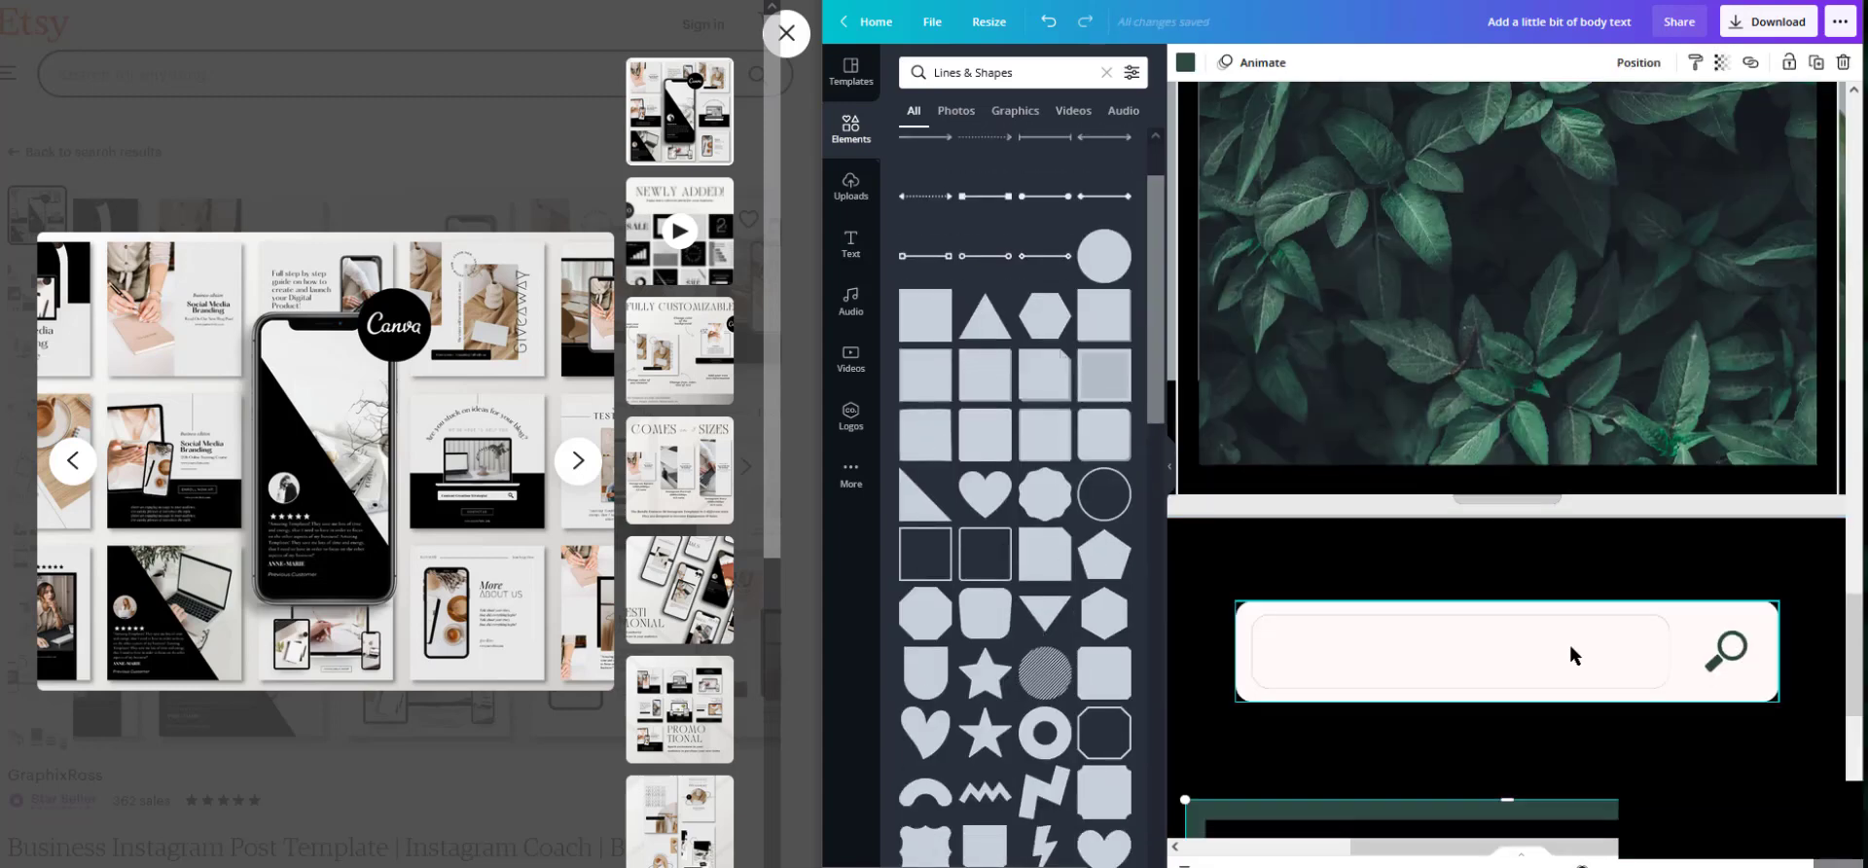
scroll(1572, 655, "down", 3)
key("Delete")
- Add a plain straight line below the search bar and stretch it to the bar's width
scroll(1075, 552, "up", 1)
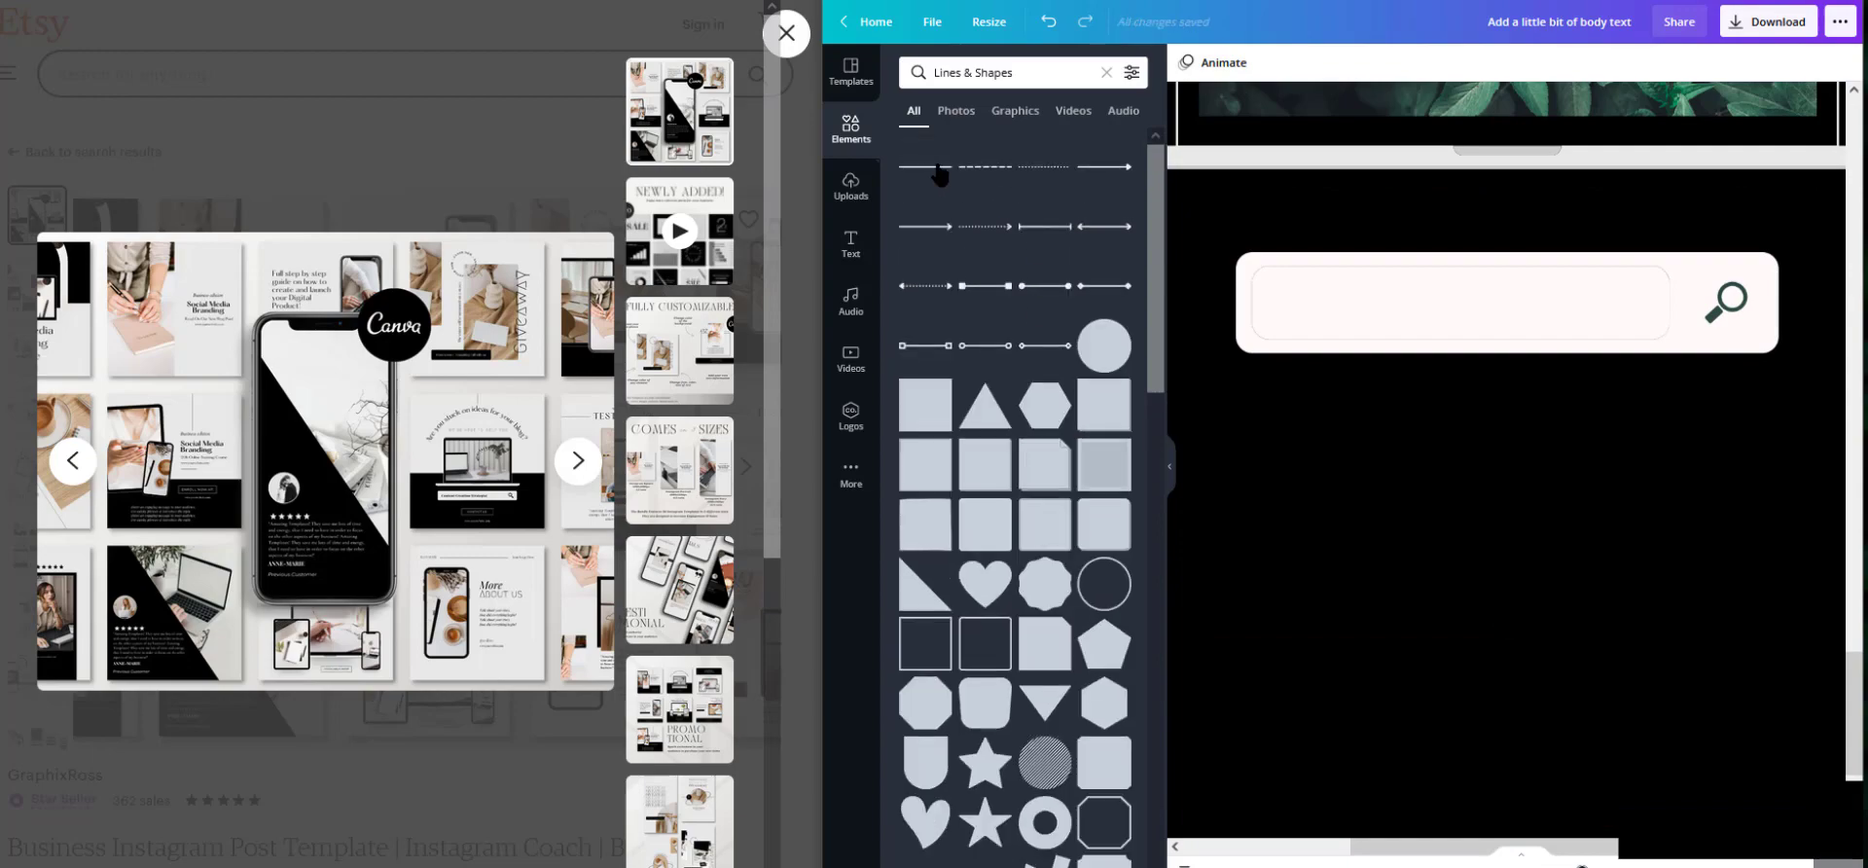
left_click(933, 168)
scroll(1518, 487, "down", 3)
left_click_drag(1523, 319, 1522, 487)
scroll(1523, 574, "down", 3)
left_click(475, 567)
left_click(475, 567)
scroll(1459, 622, "up", 1)
left_click_drag(1518, 847, 1342, 848)
left_click(1273, 545)
left_click_drag(1269, 534, 1526, 535)
scroll(1532, 544, "right", 5)
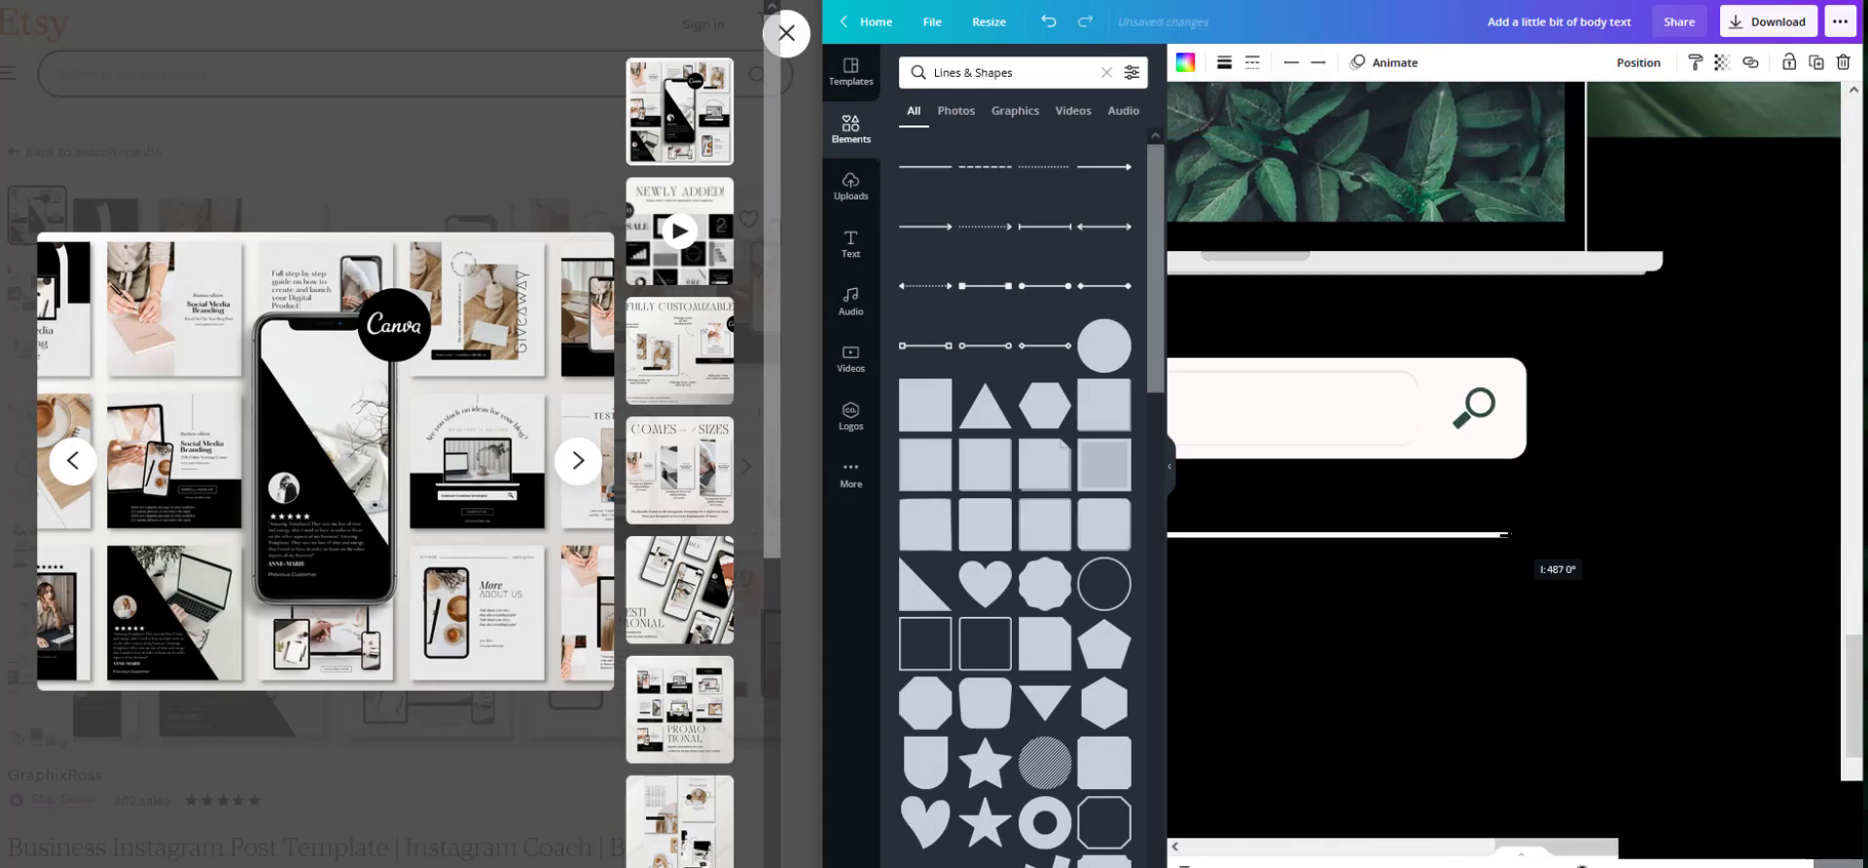
scroll(1524, 839, "left", 2)
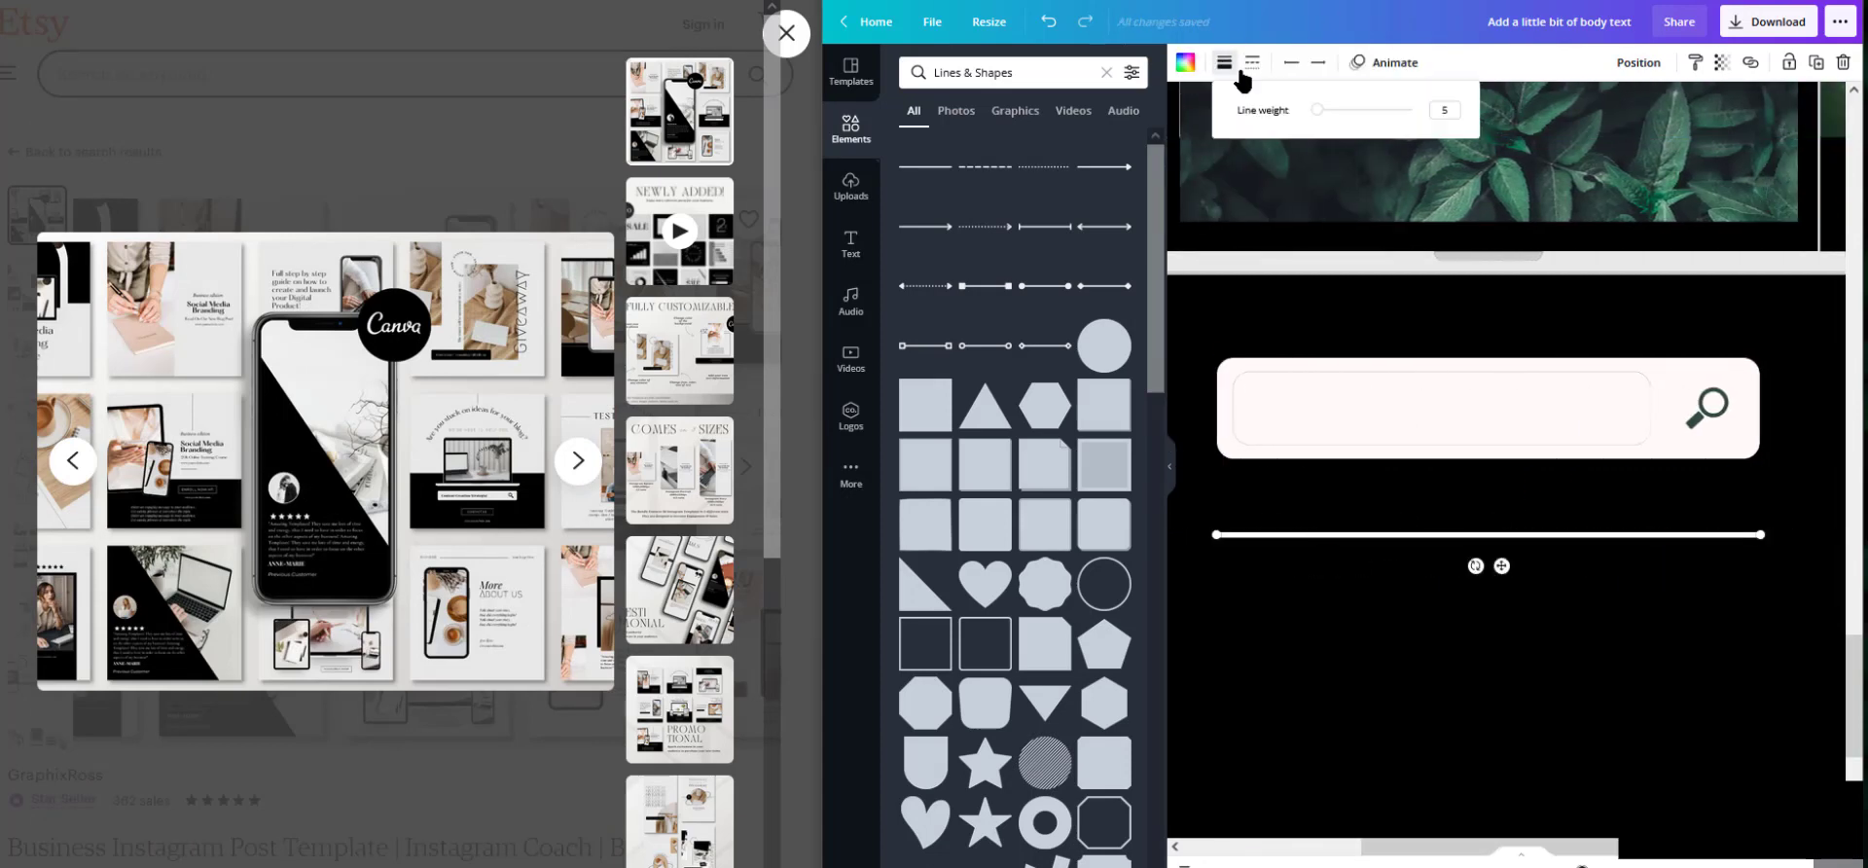
- Shorten and thin the line, and paste a copy below it as the button box's lower edge
left_click_drag(1761, 534, 1571, 534)
key("ctrl+c")
key("ctrl+v")
left_click_drag(1453, 557, 1518, 568)
- Paste another line, turn it vertical, and fit it between the two horizontal lines as the box's right edge
key("ctrl+v")
left_click_drag(1444, 543, 1569, 535)
scroll(1569, 534, "up", 3)
scroll(1570, 534, "down", 3)
scroll(1570, 534, "up", 1)
scroll(1569, 534, "down", 2)
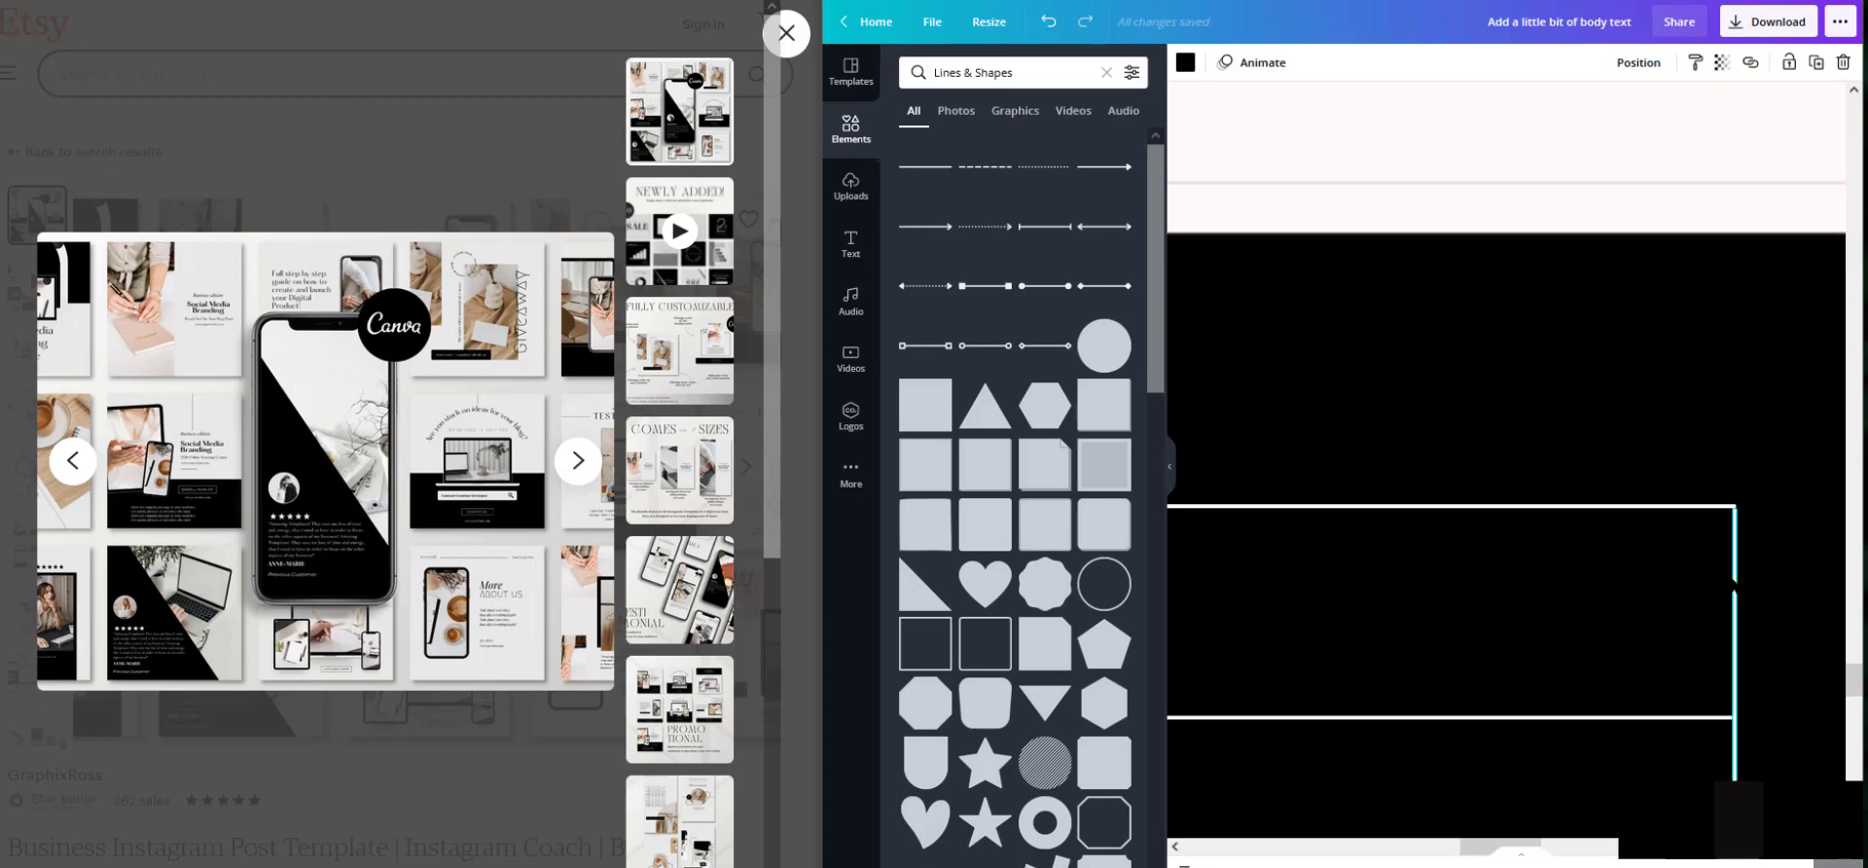
scroll(1506, 438, "down", 5)
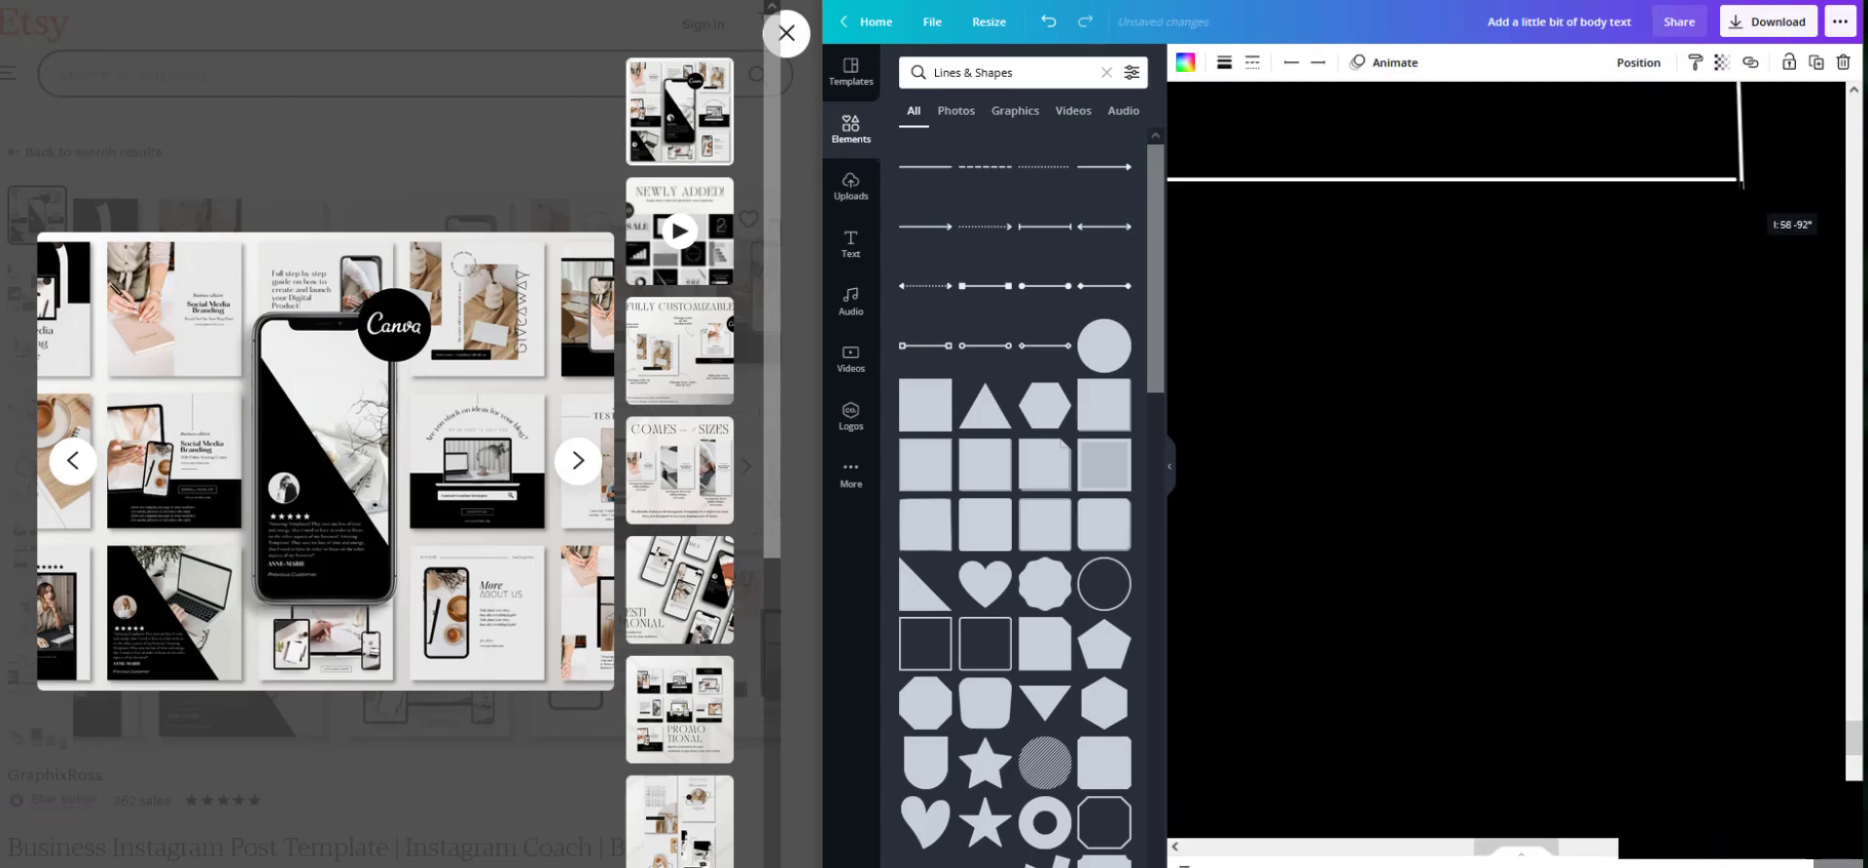
scroll(1735, 342, "up", 1)
- Duplicate the vertical line and move the copy to the box's open end as its left edge
left_click_drag(1734, 341, 1201, 266)
left_click(1773, 399)
key("ctrl+d")
left_click_drag(1653, 866, 1617, 866)
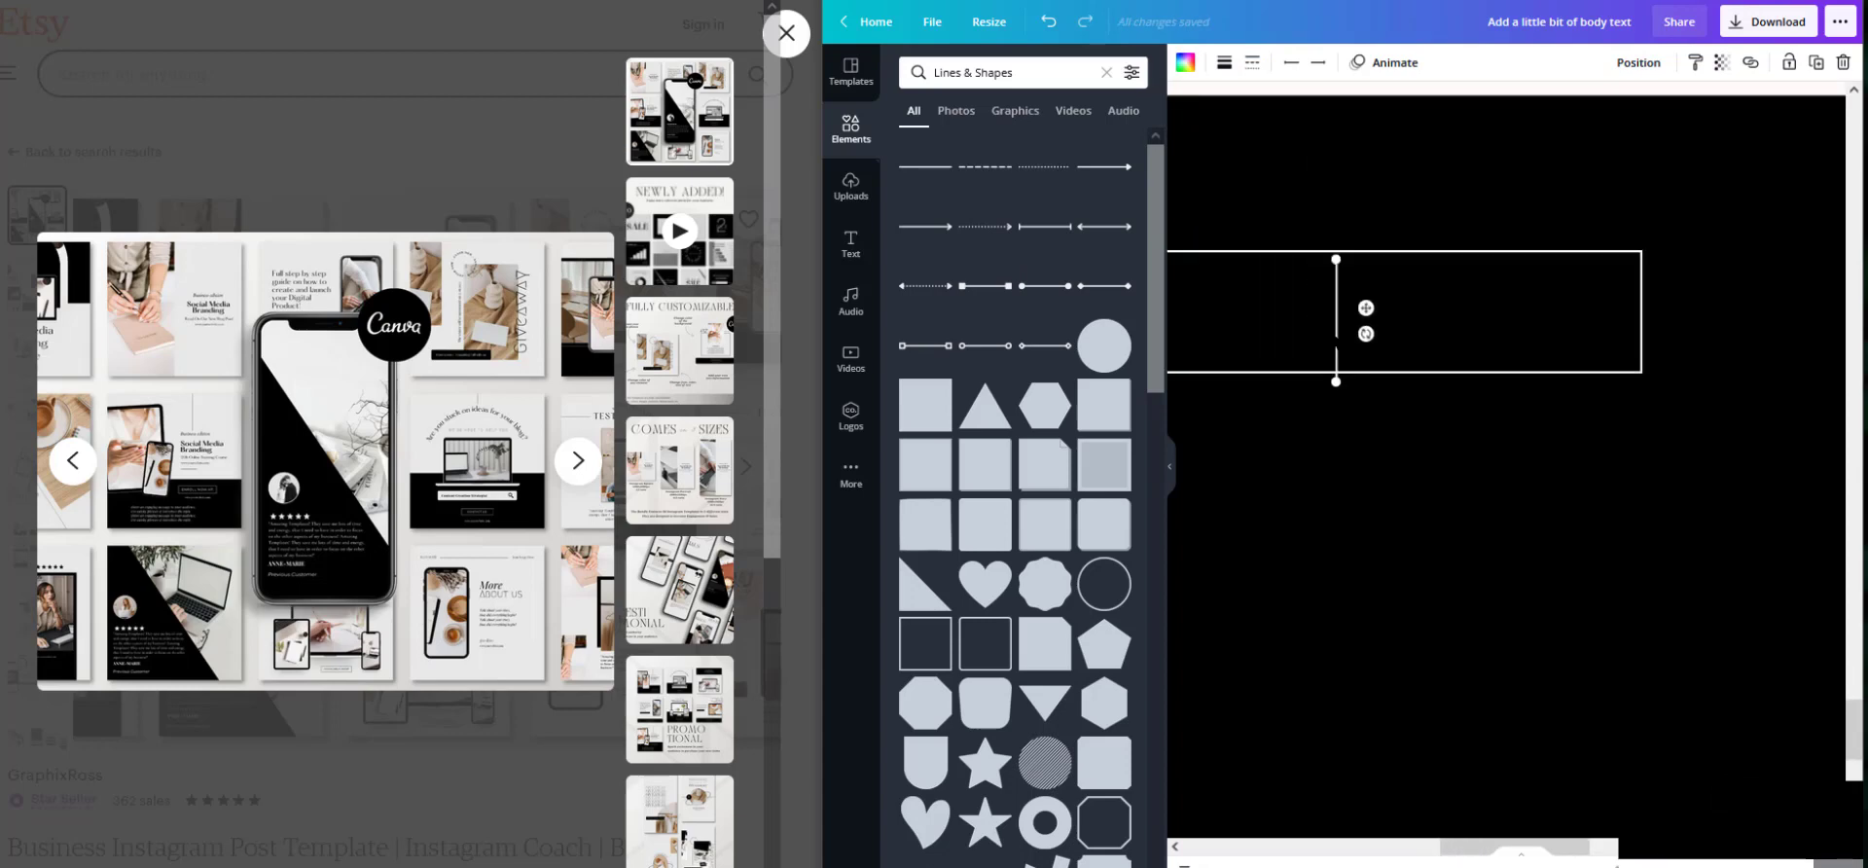
left_click_drag(1162, 357, 1182, 337)
left_click_drag(1616, 866, 1586, 866)
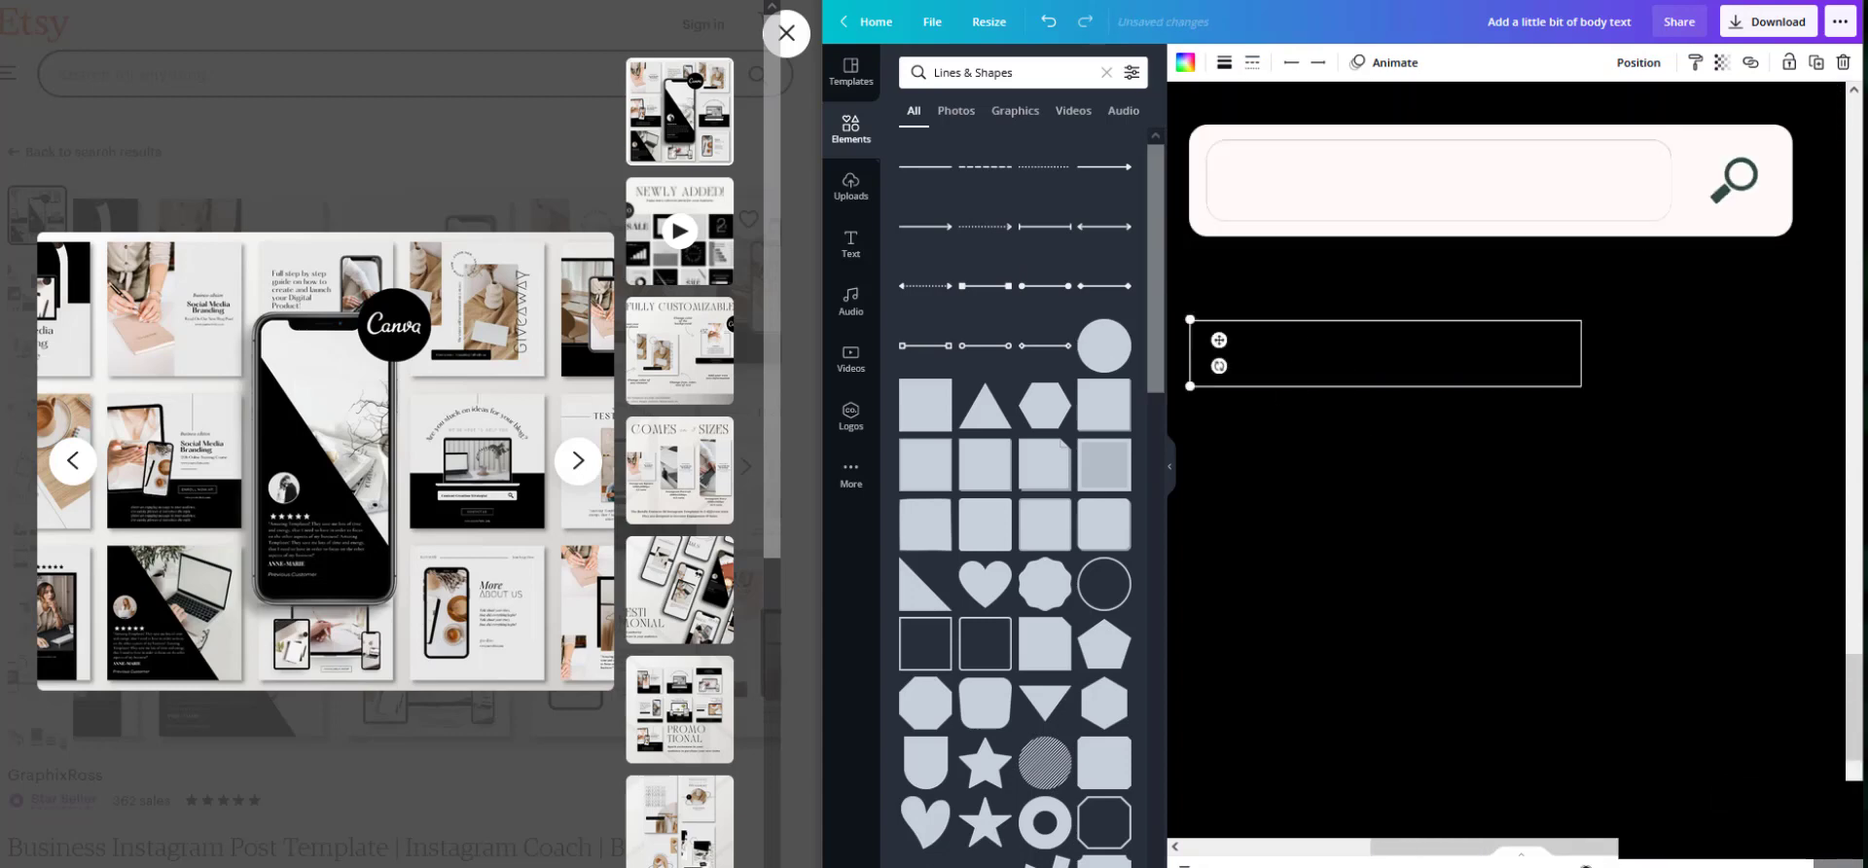
left_click_drag(1236, 336, 1212, 327)
left_click(1049, 21)
- Realign the box's lines into a closed rectangle and centre it with the search bar beneath the laptop
left_click_drag(1586, 866, 1560, 866)
left_click_drag(1218, 494, 1509, 517)
left_click(1211, 519)
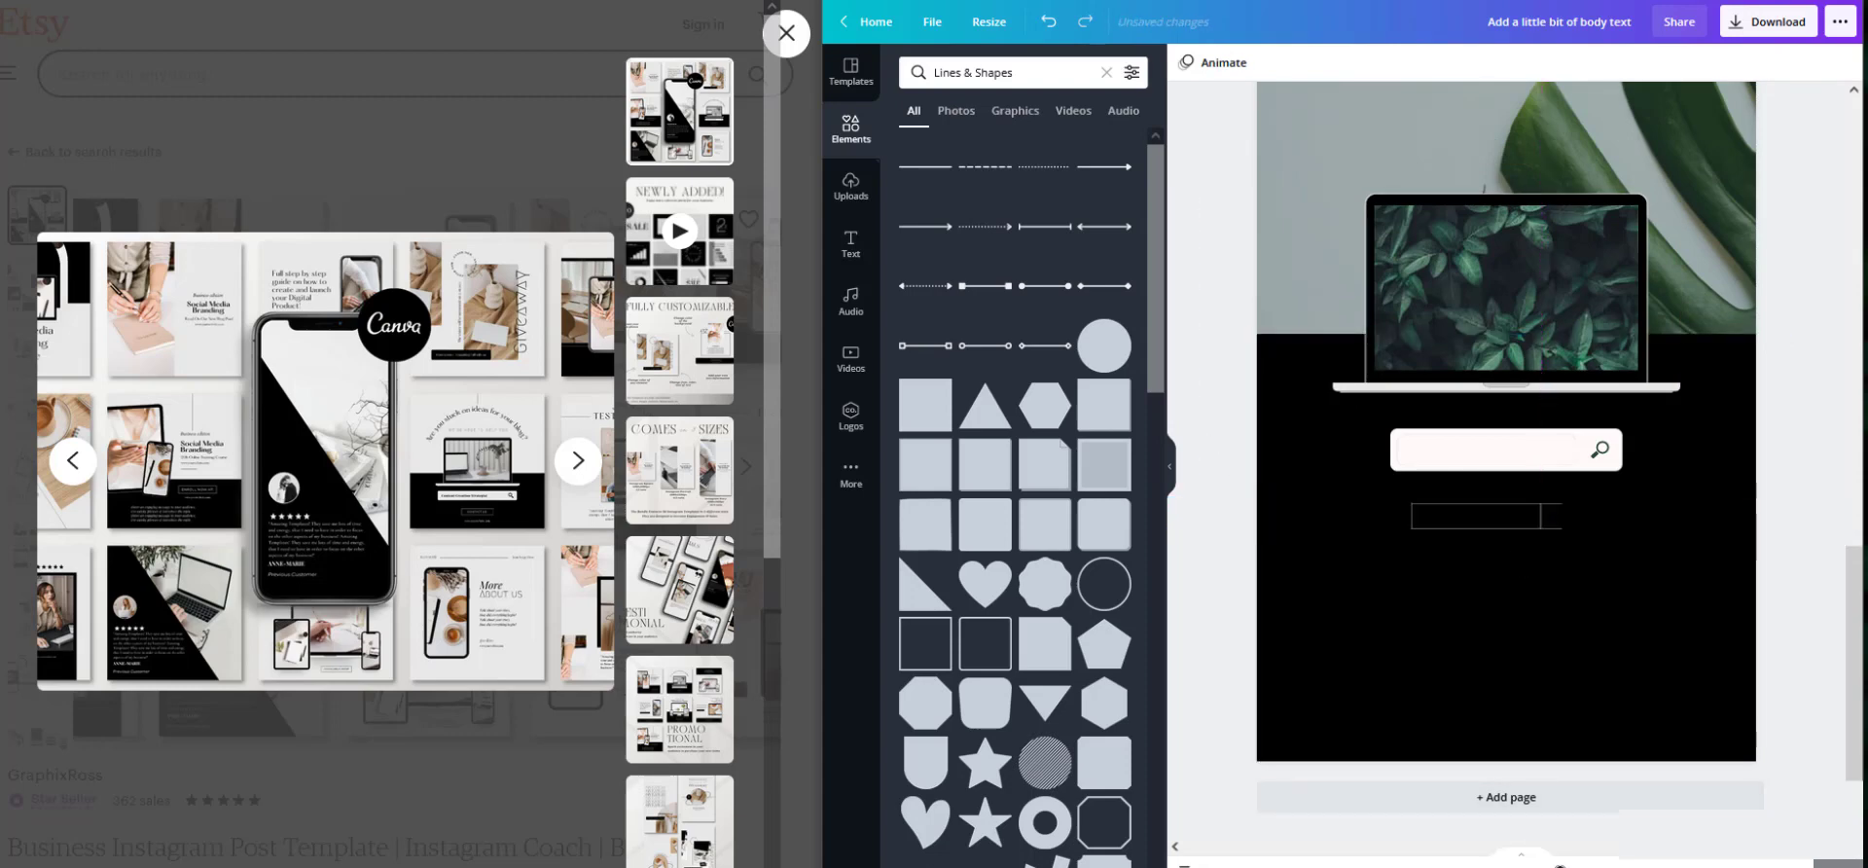
left_click_drag(1189, 588, 1508, 511)
left_click(1810, 412)
left_click_drag(1634, 564, 1547, 514)
left_click(1521, 525)
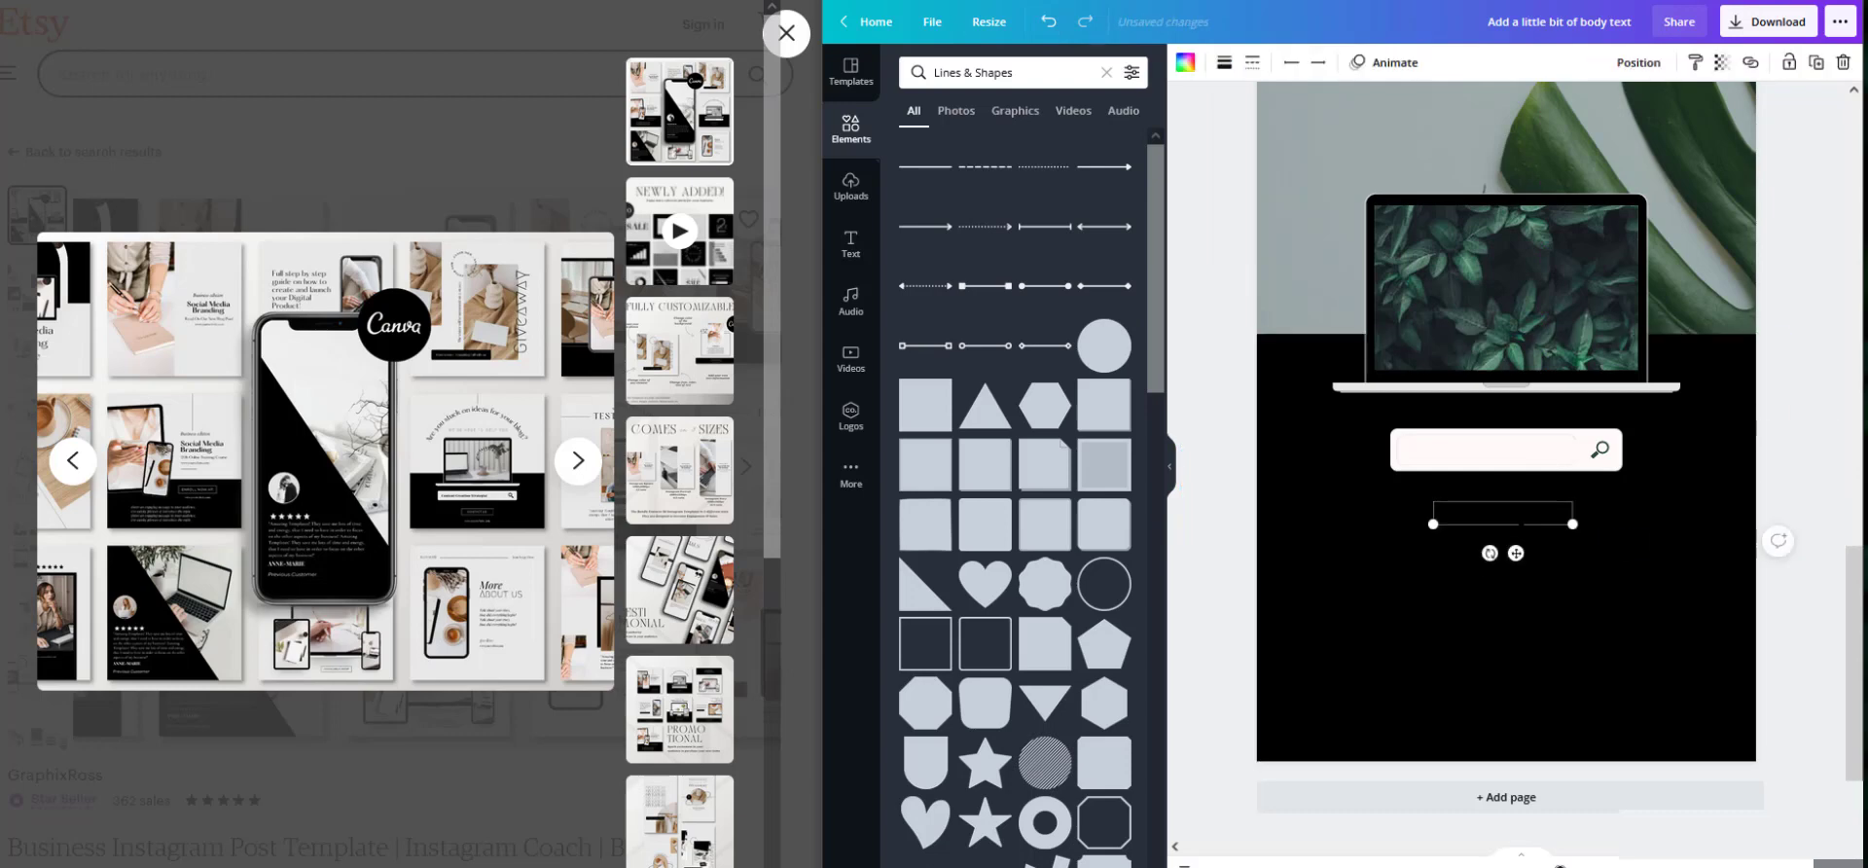
left_click_drag(1521, 524, 1534, 458)
- Add the body text "CONTACT US" at size 16 and place it inside the outlined button box below the search bar
left_click(850, 244)
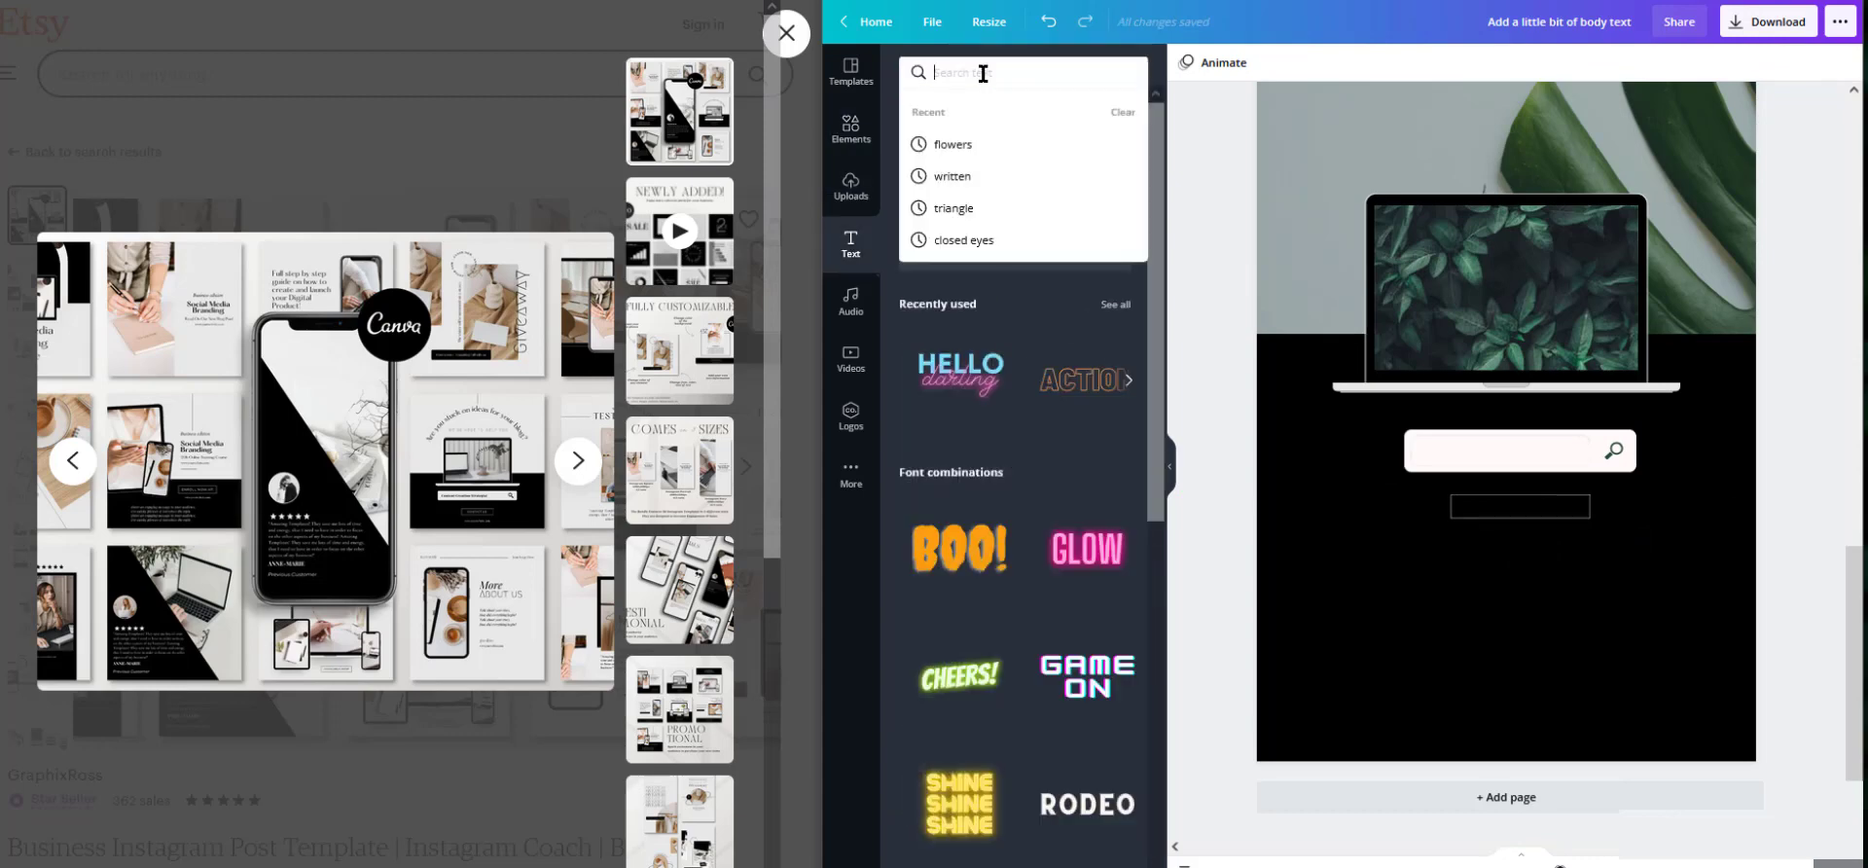
left_click(1045, 259)
type("CONTACT US")
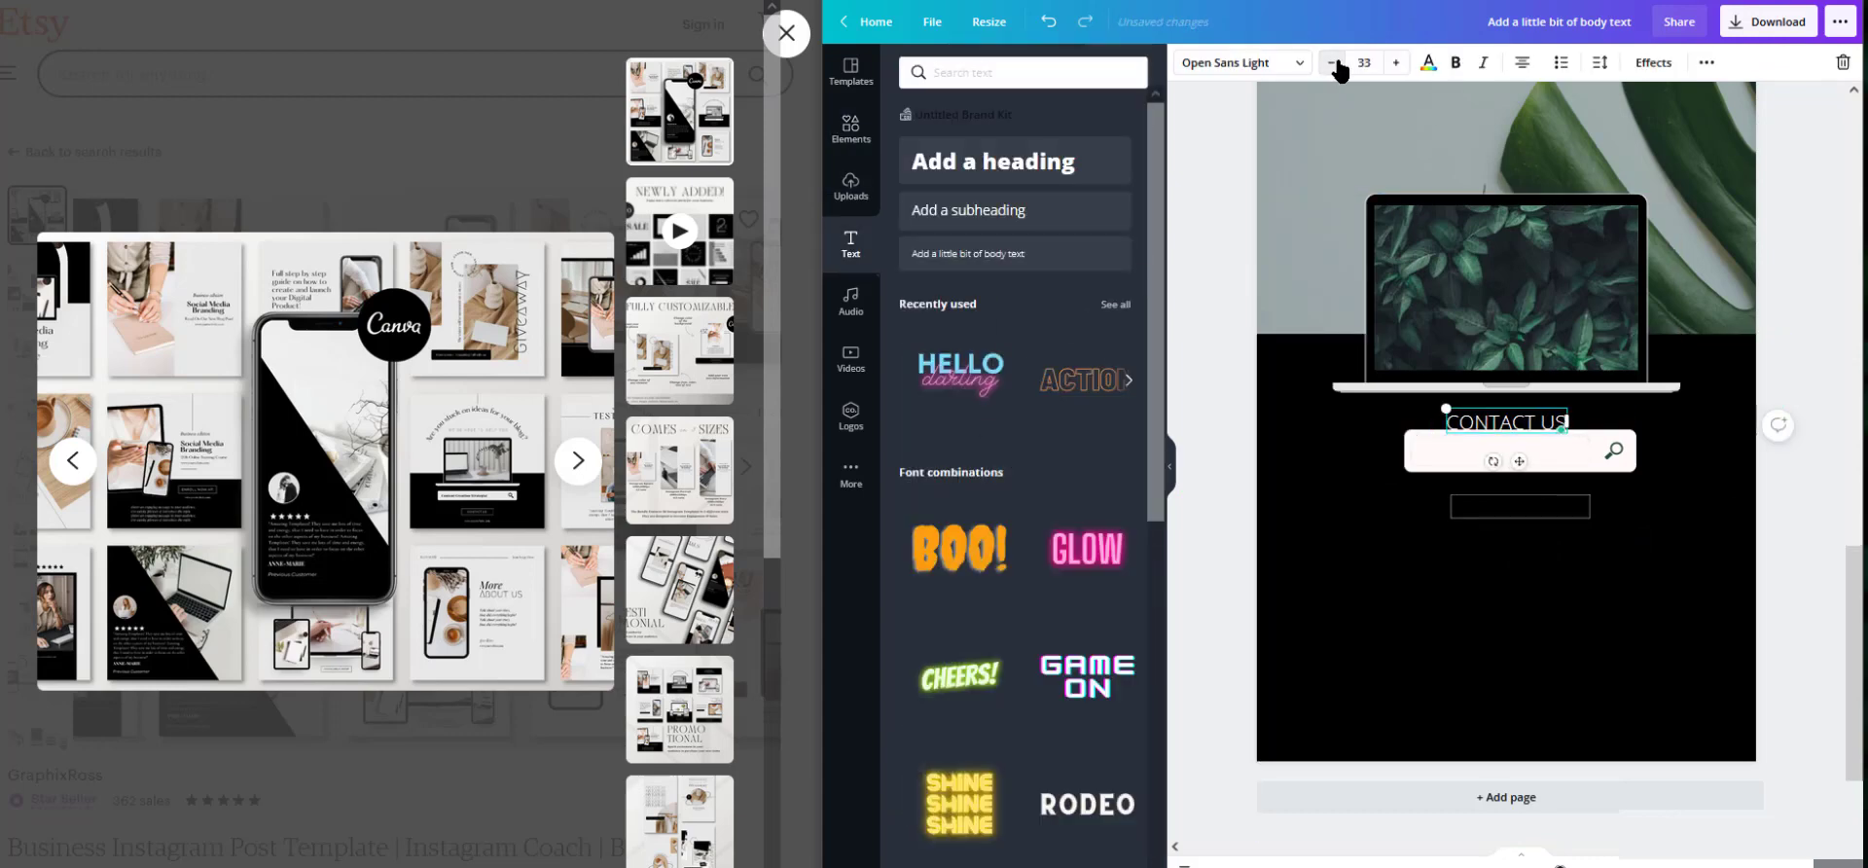
left_click_drag(1529, 415, 1510, 500)
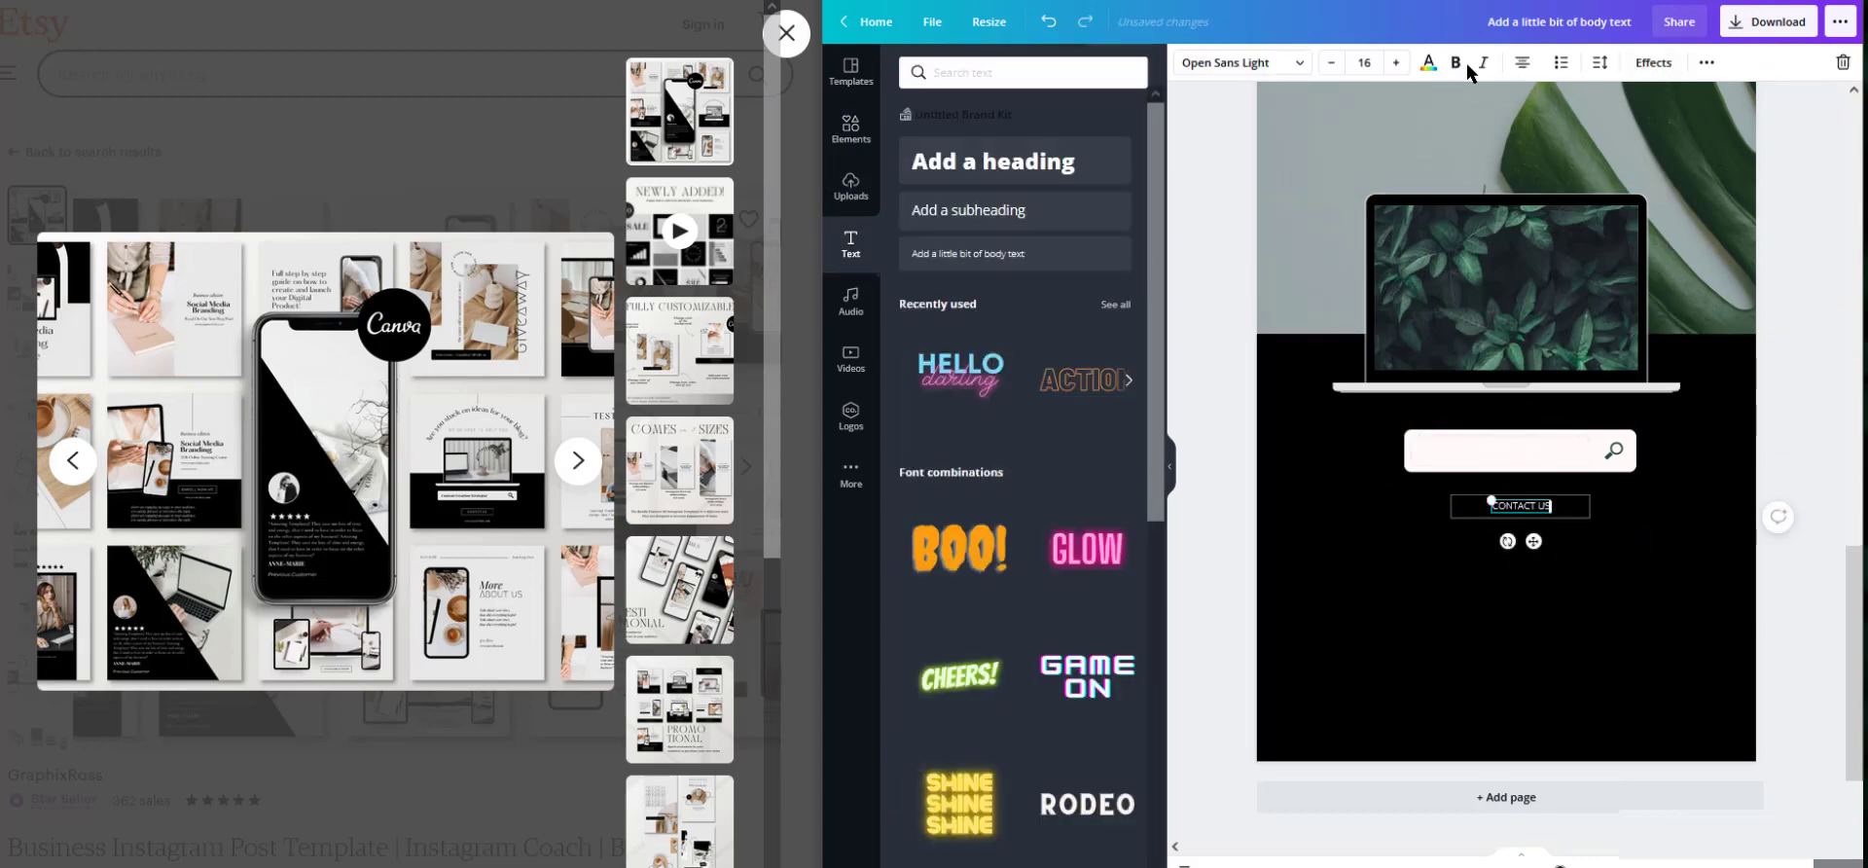
- Make the CONTACT US text partly transparent and widen its letter spacing to suit the button box
left_click(1707, 63)
left_click(1612, 102)
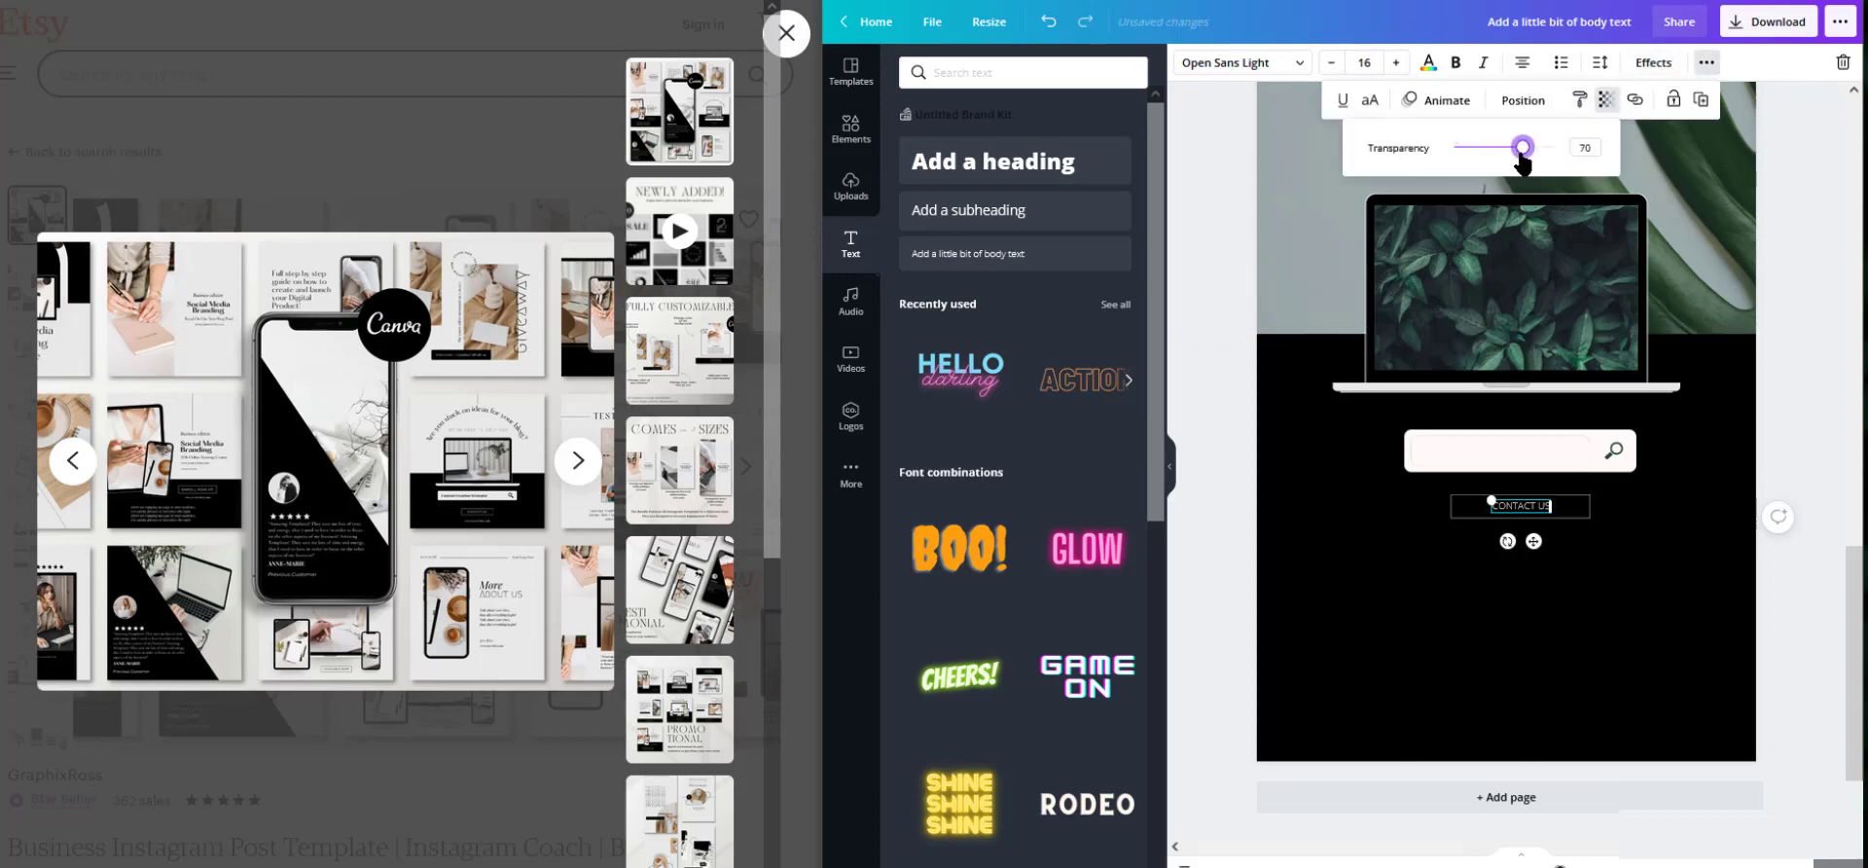
left_click_drag(1532, 149, 1501, 149)
left_click(1834, 253)
left_click(1600, 62)
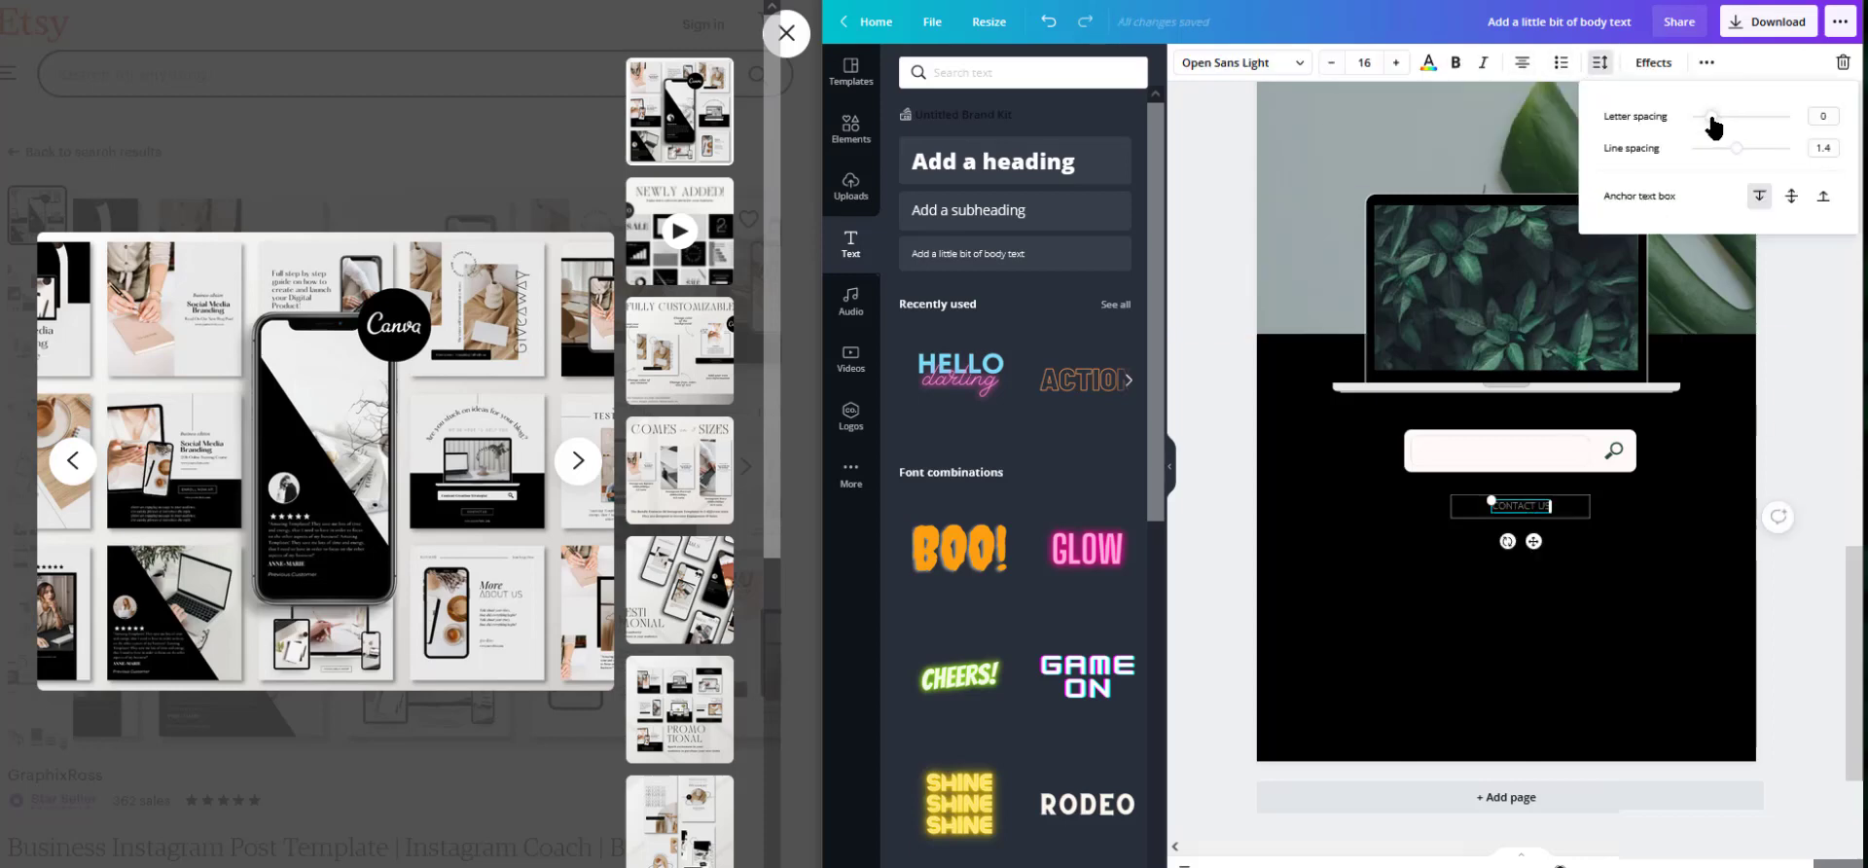
left_click(1826, 346)
left_click(1805, 349)
- Browse the Etsy listing's preview images for the next template to recreate and review the existing design pages
left_click(453, 579)
left_click(454, 579)
left_click(687, 471)
left_click(683, 362)
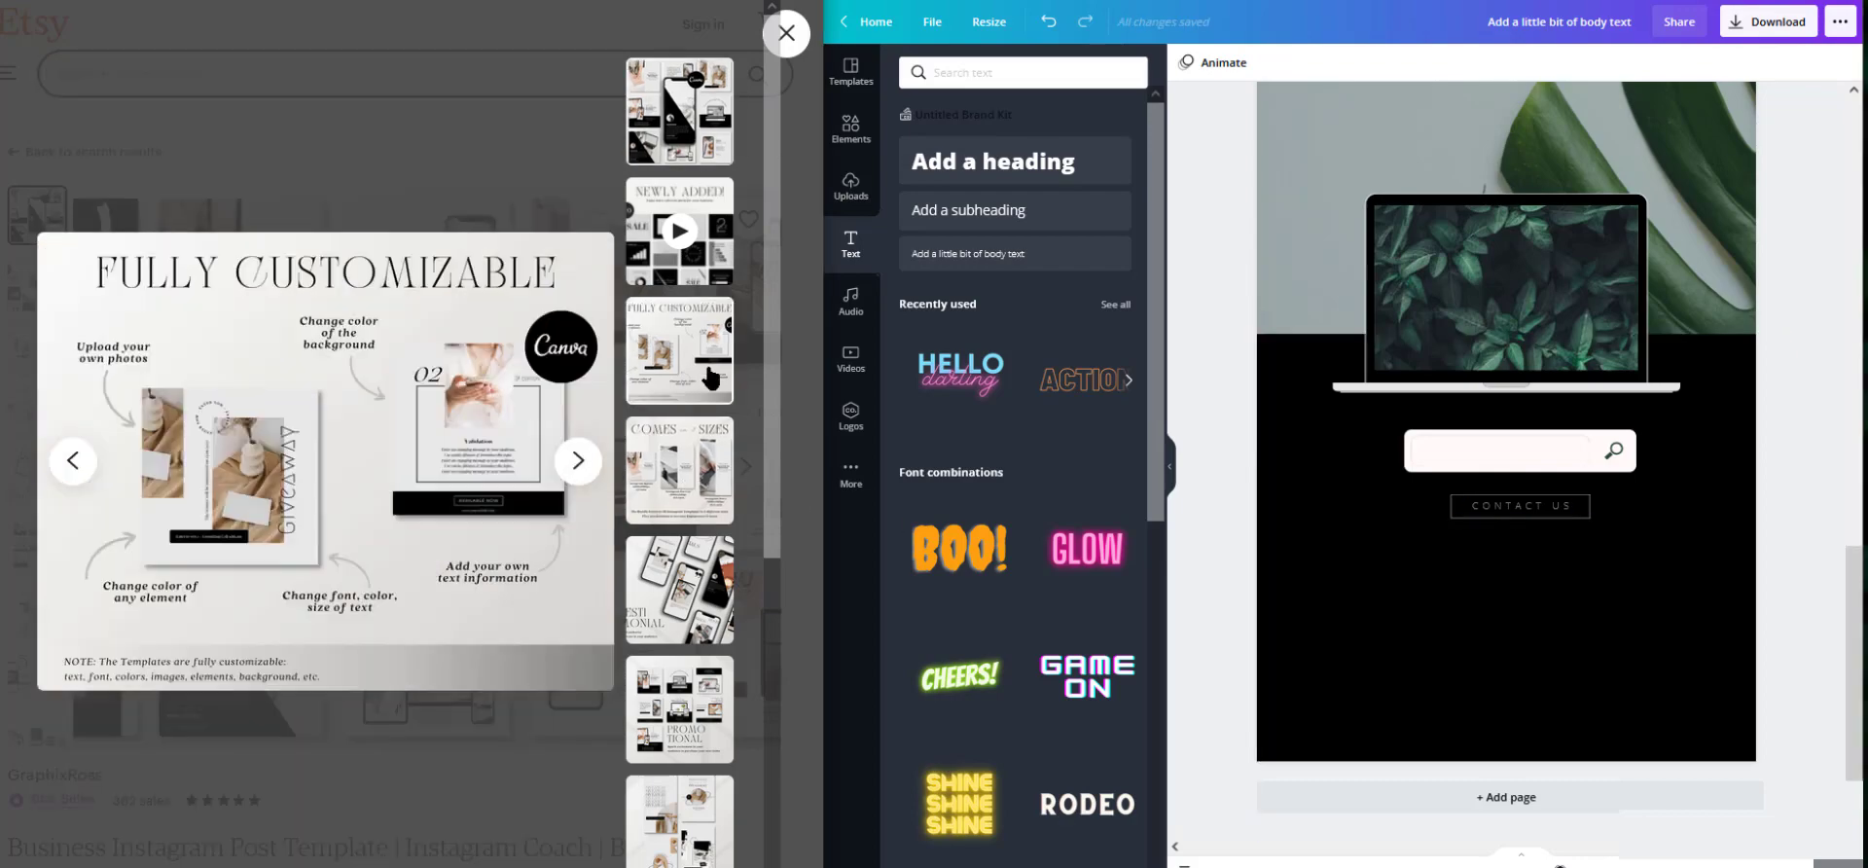
left_click(679, 588)
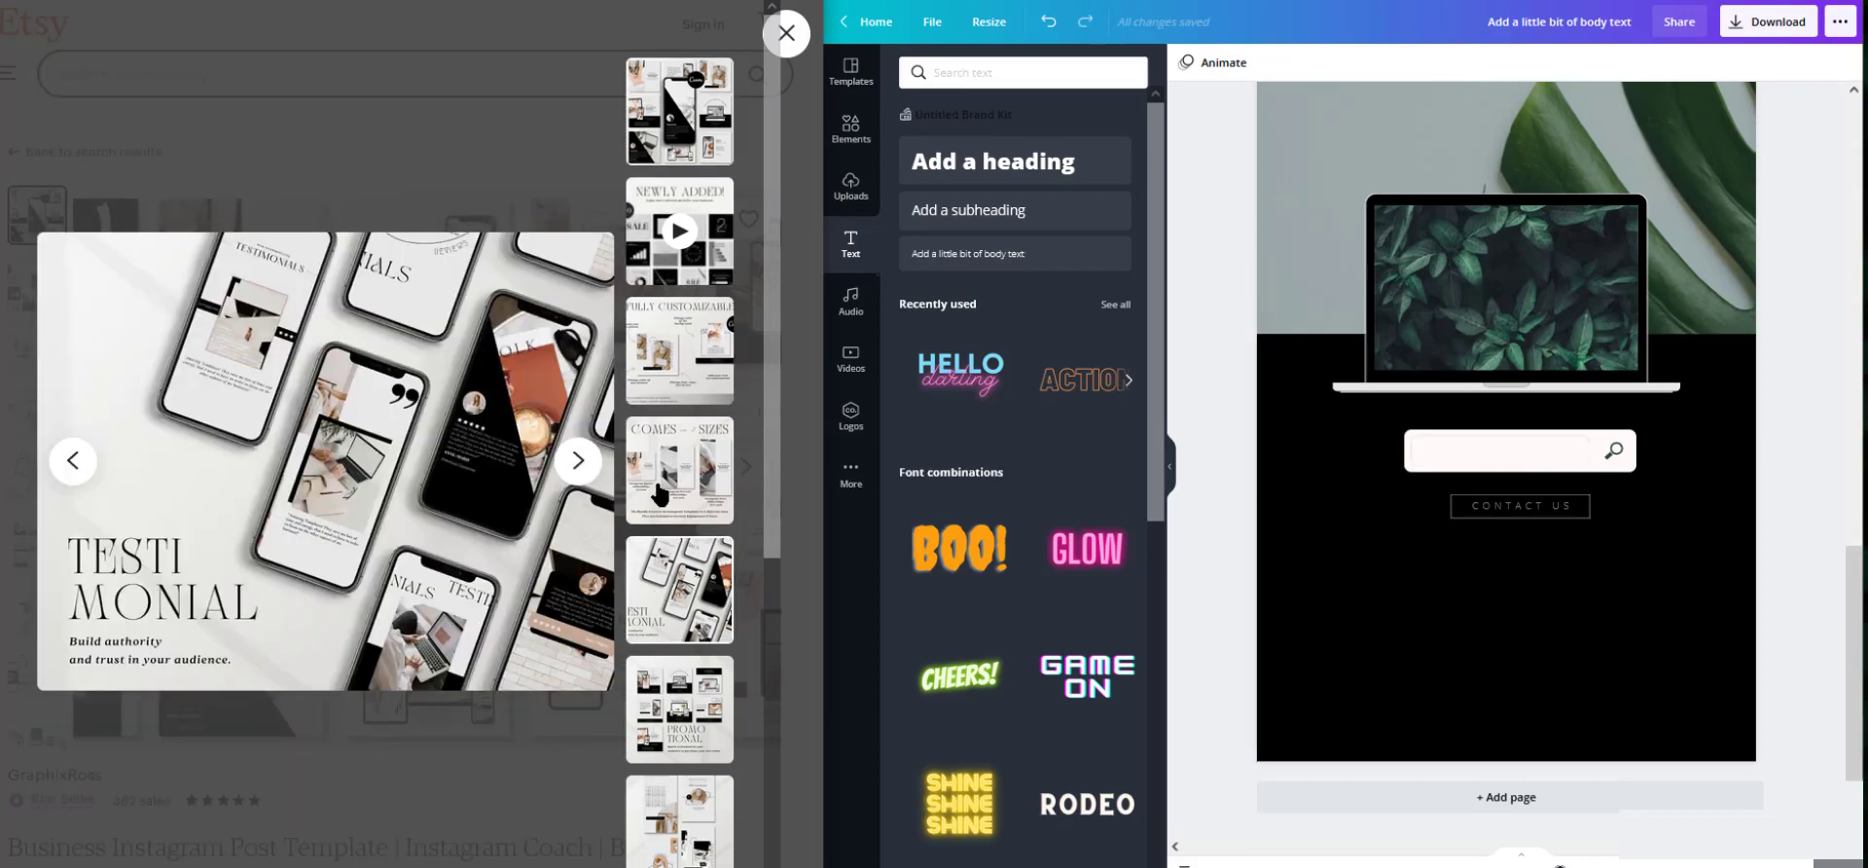
left_click_drag(1559, 863, 1552, 864)
scroll(1731, 585, "up", 3)
scroll(1729, 585, "down", 3)
scroll(1726, 585, "up", 3)
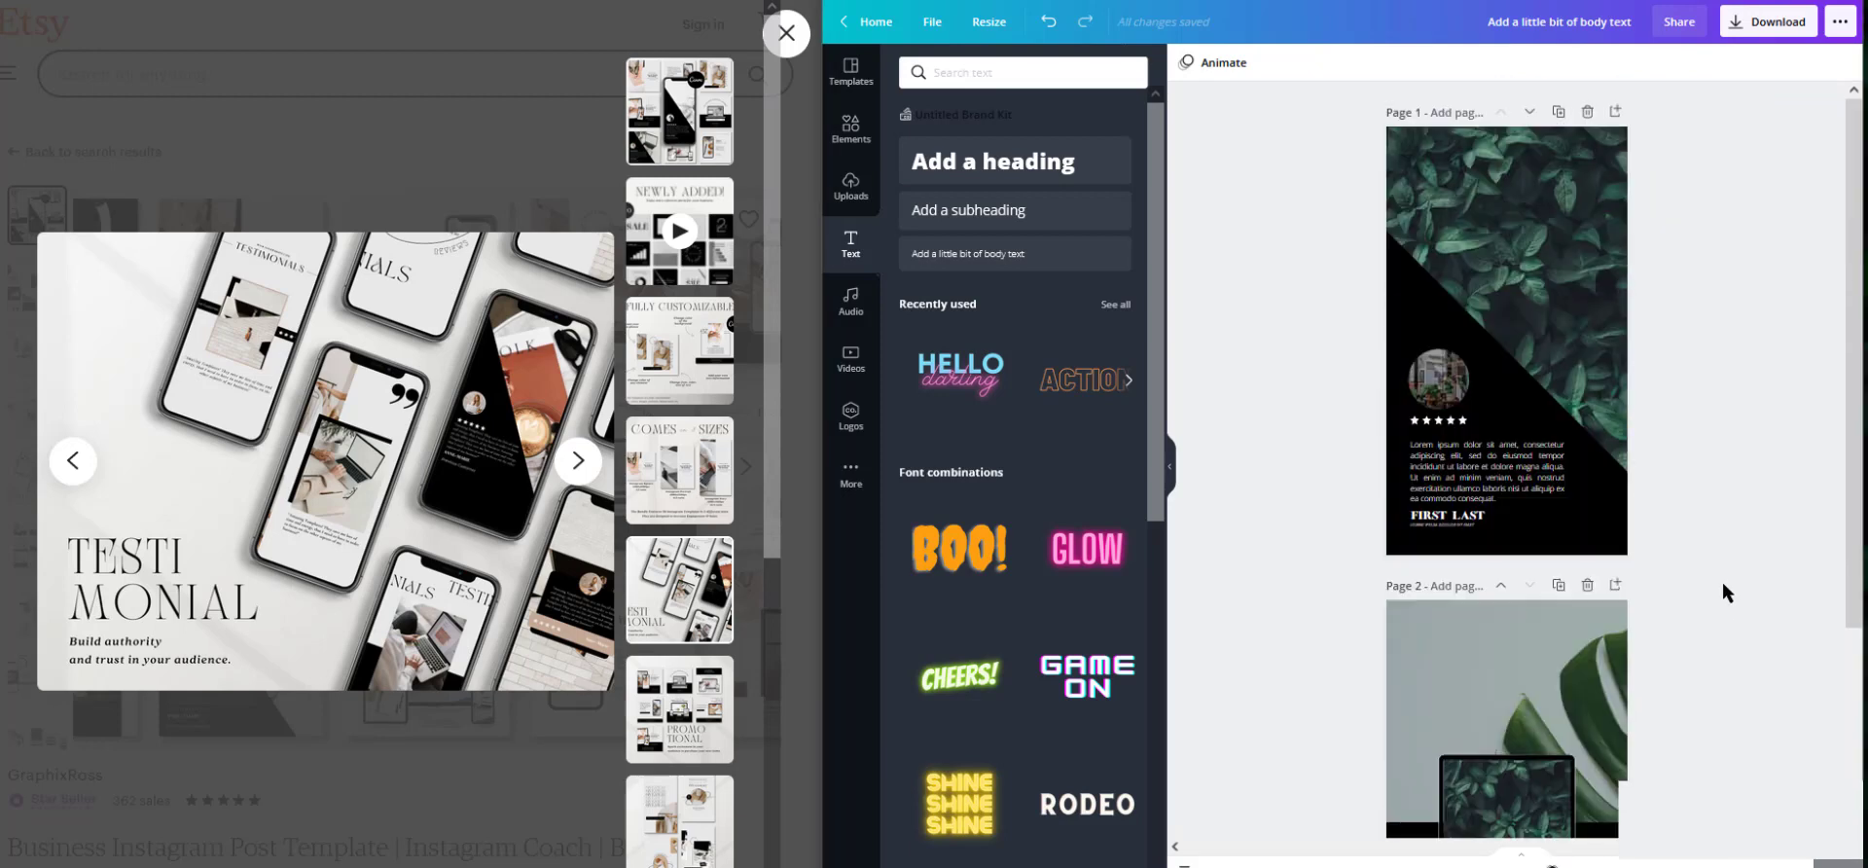
scroll(1726, 585, "down", 3)
- Add a blank third page and place an enlarged rounded, irregular blob-shaped photo frame on it
left_click(1501, 796)
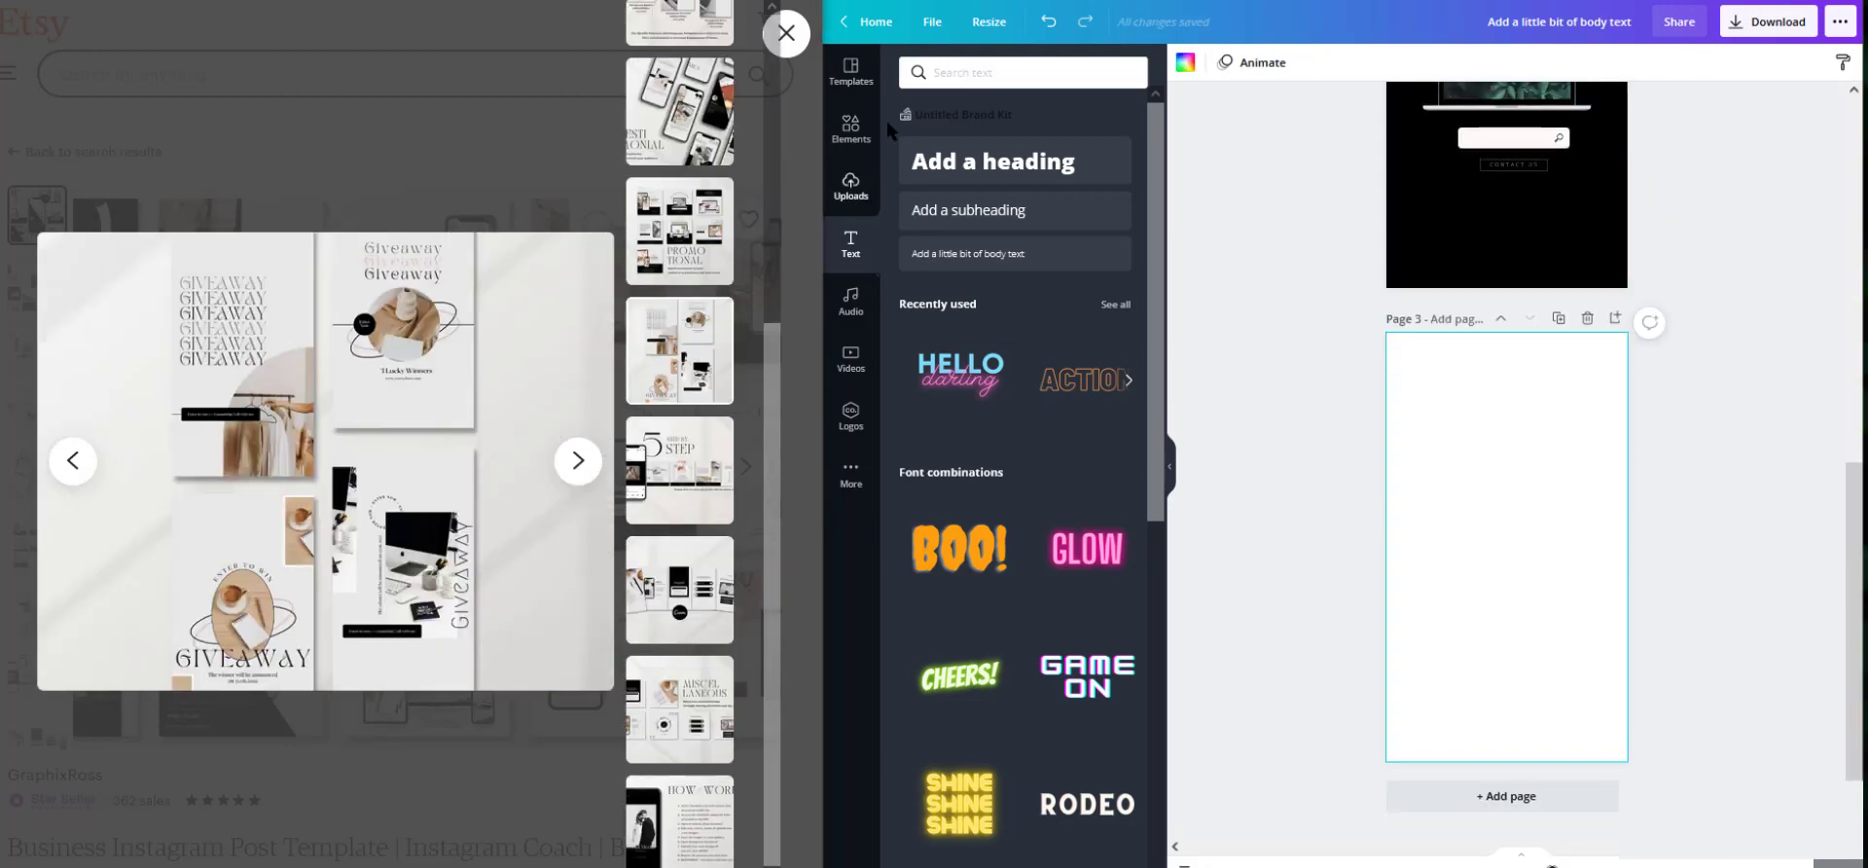
left_click(851, 130)
type("frame")
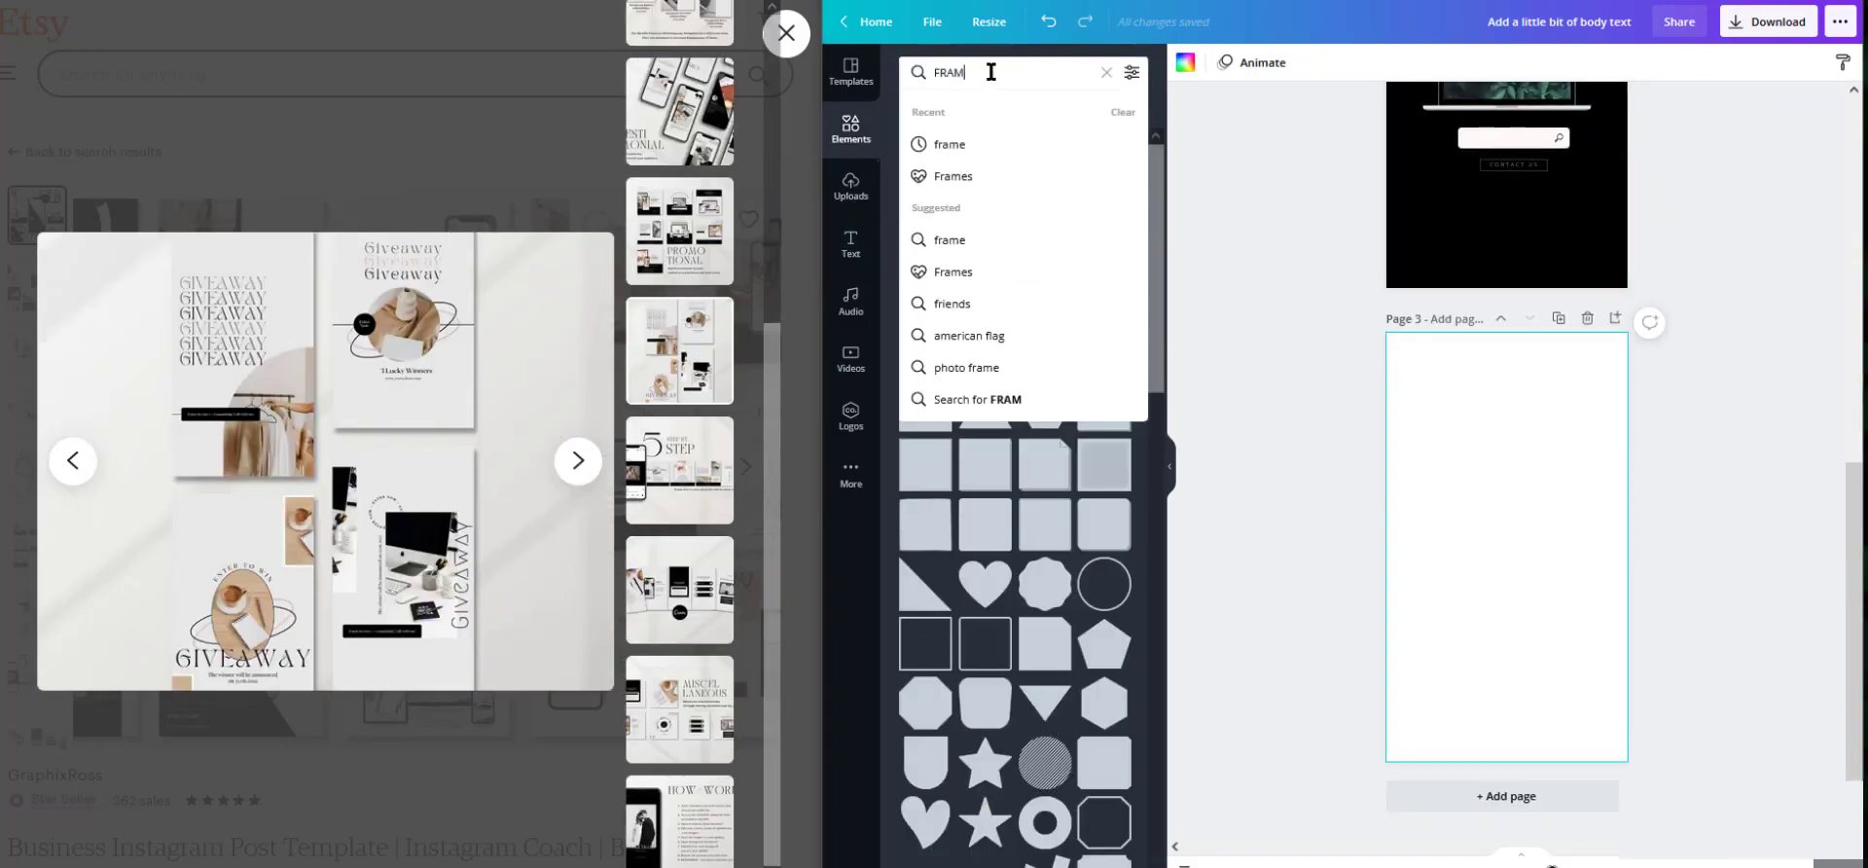
key("Return")
scroll(1089, 681, "down", 15)
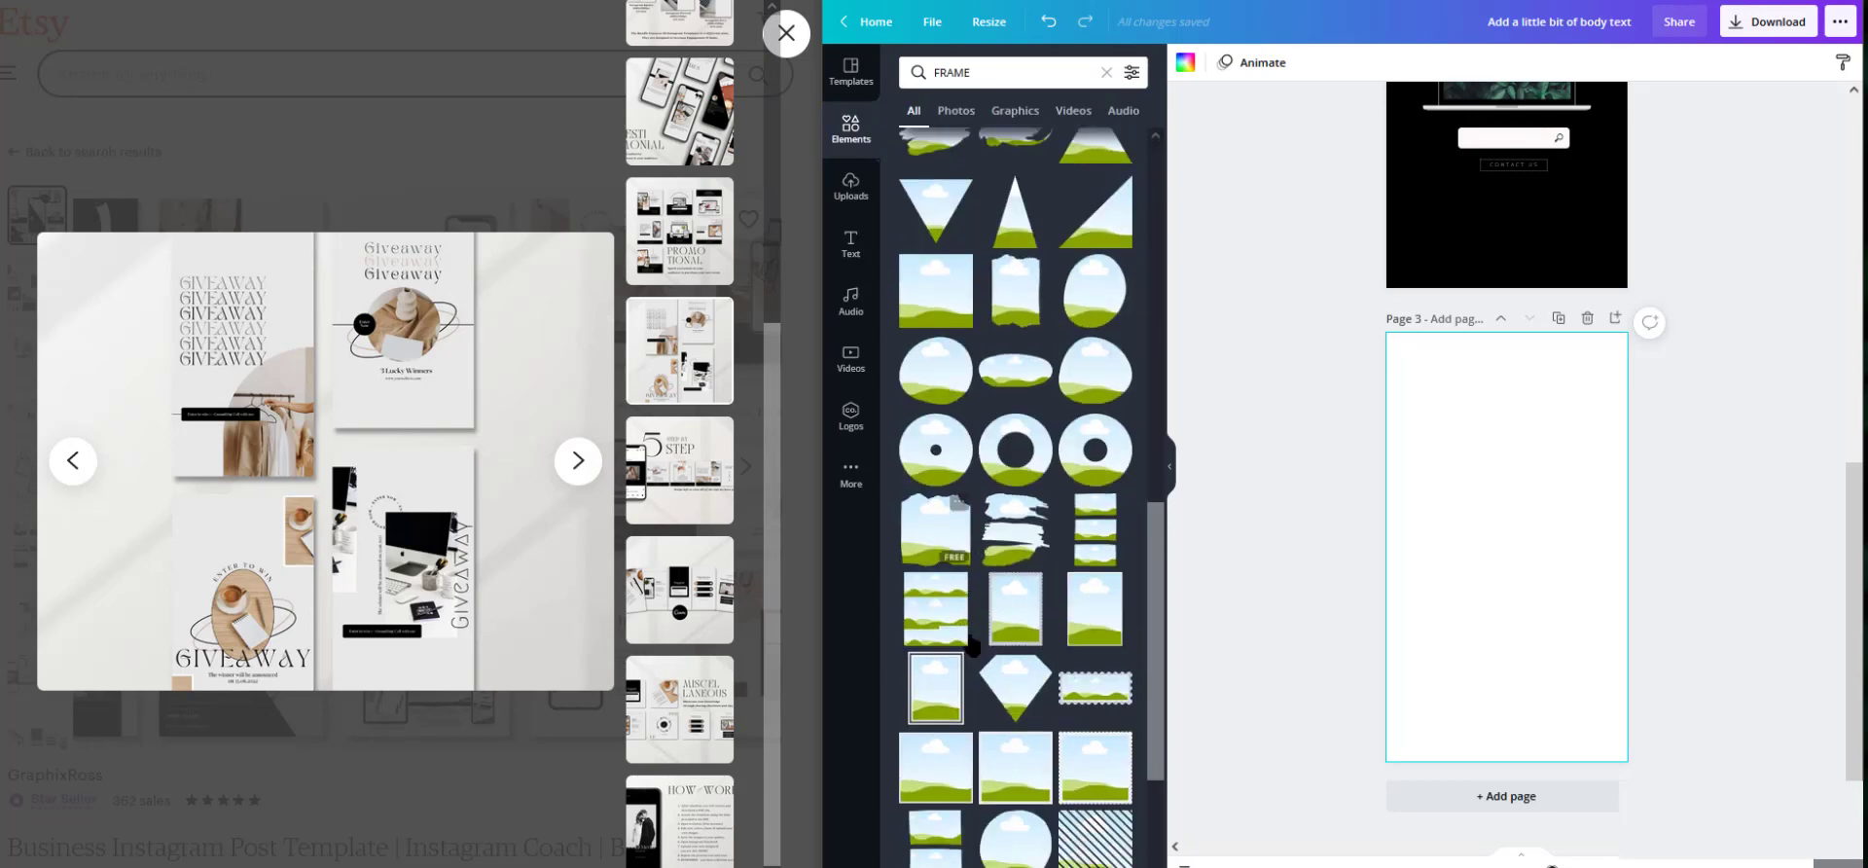
scroll(1088, 448, "up", 8)
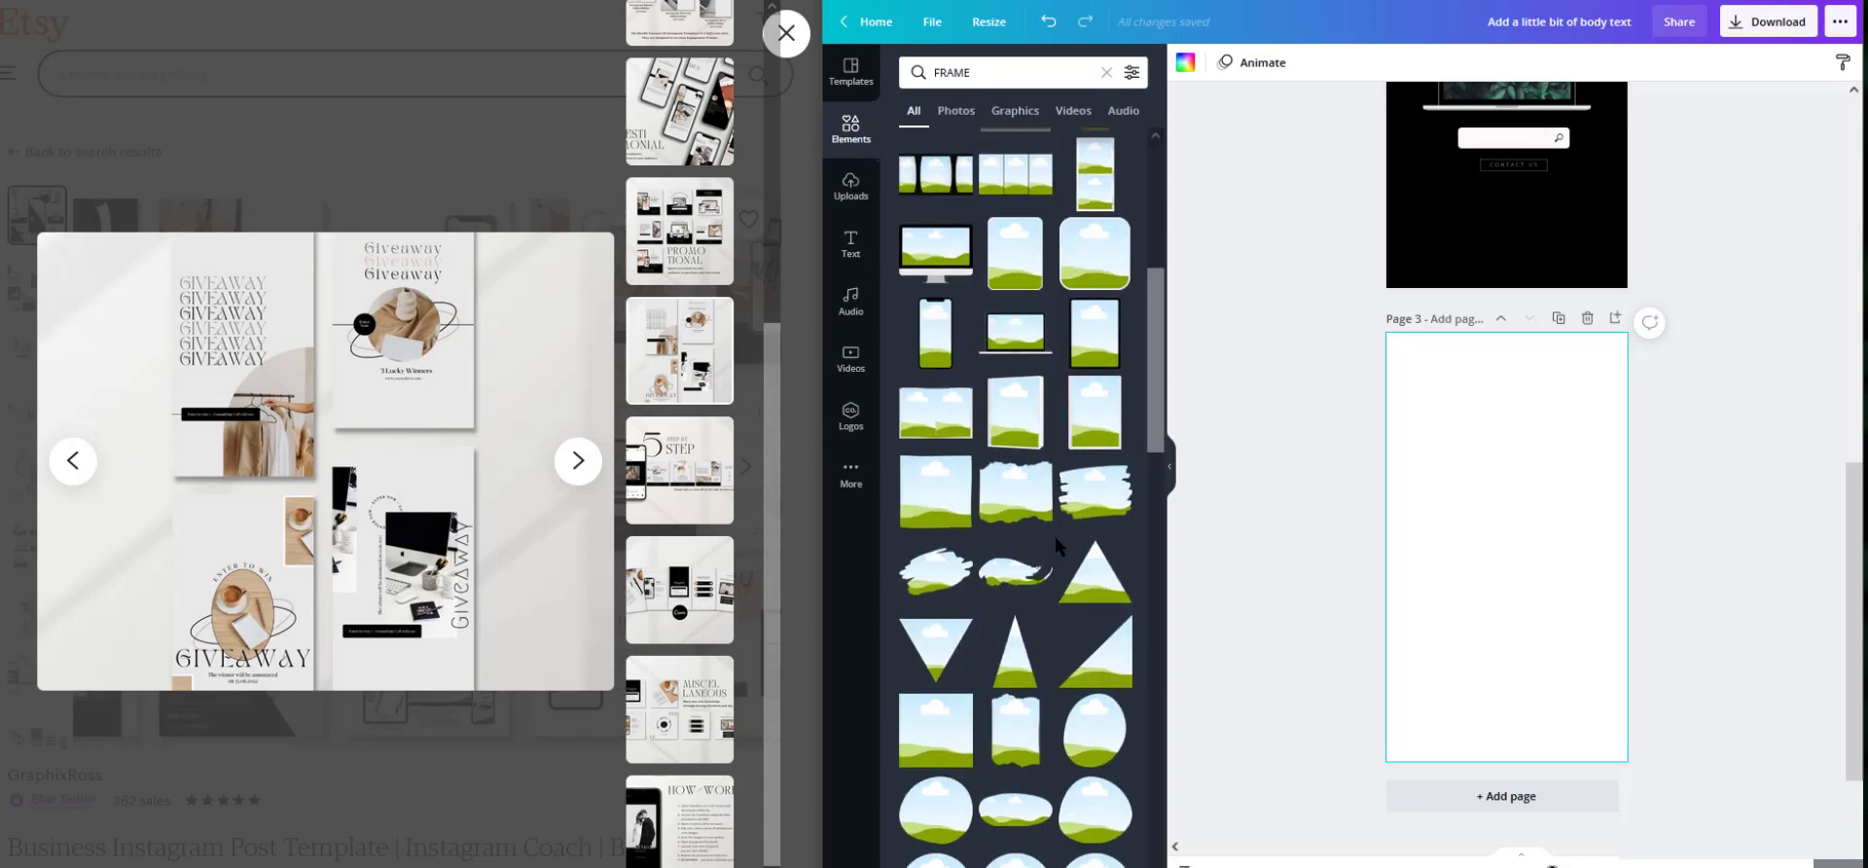
left_click(1025, 506)
left_click_drag(1517, 637, 1595, 670)
- Fill the blob-shaped frame with the uploaded dark green leaf photo
left_click(852, 73)
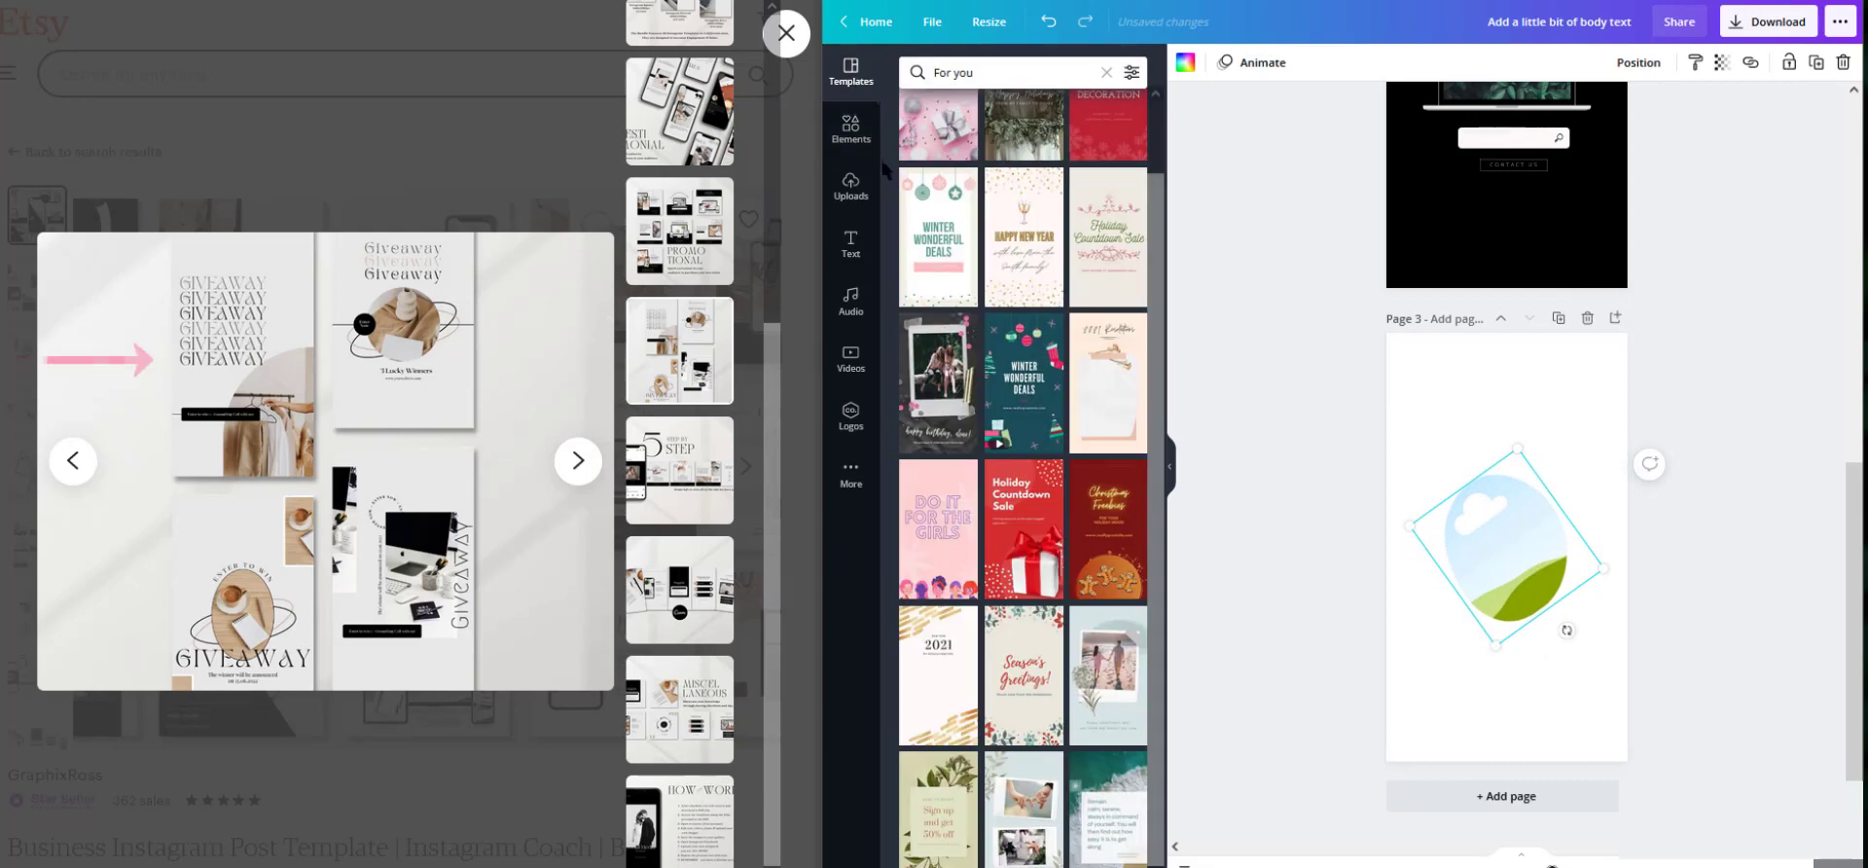
left_click(851, 126)
left_click(852, 185)
left_click_drag(923, 324, 1503, 549)
- Cover the third page with the uploaded white monstera leaf photo and send it behind the framed photo
left_click_drag(976, 227, 1475, 685)
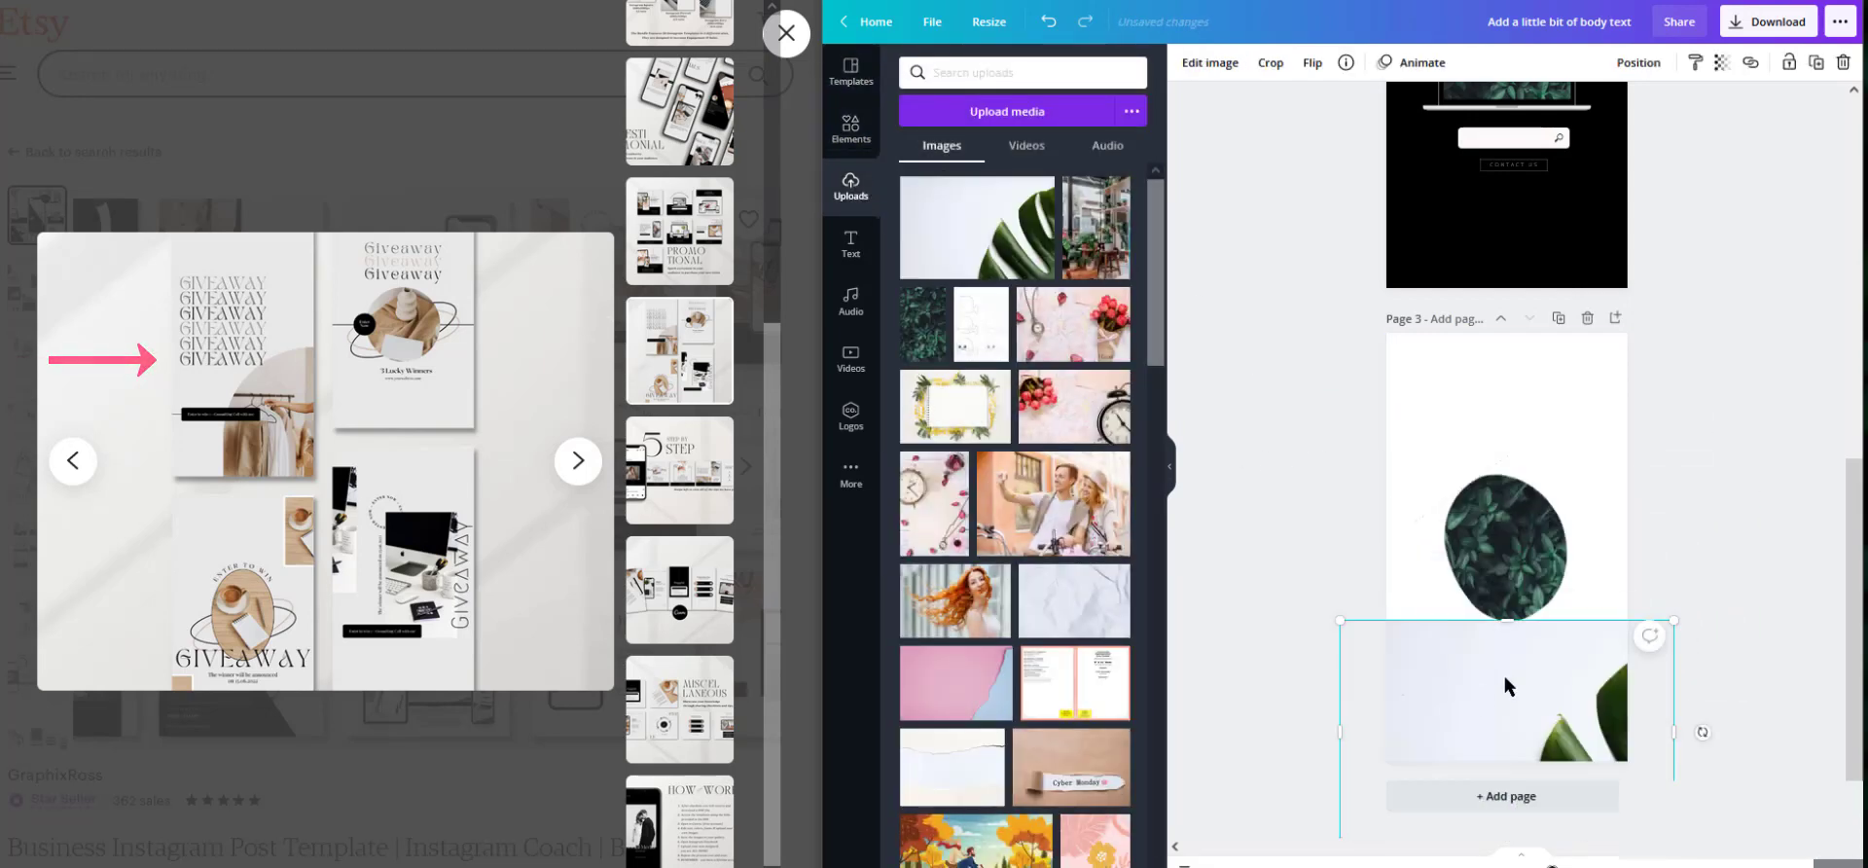
left_click_drag(1512, 628, 1528, 278)
left_click(1640, 63)
left_click(1587, 109)
left_click(1790, 261)
- Rotate the framed leaf photo so its blob shape lies wider than it is tall
left_click(1518, 574)
left_click_drag(1568, 631, 1641, 546)
left_click(1692, 535)
- Search the elements library for circle graphics
left_click(852, 132)
left_click(959, 72)
type("CIRCLE")
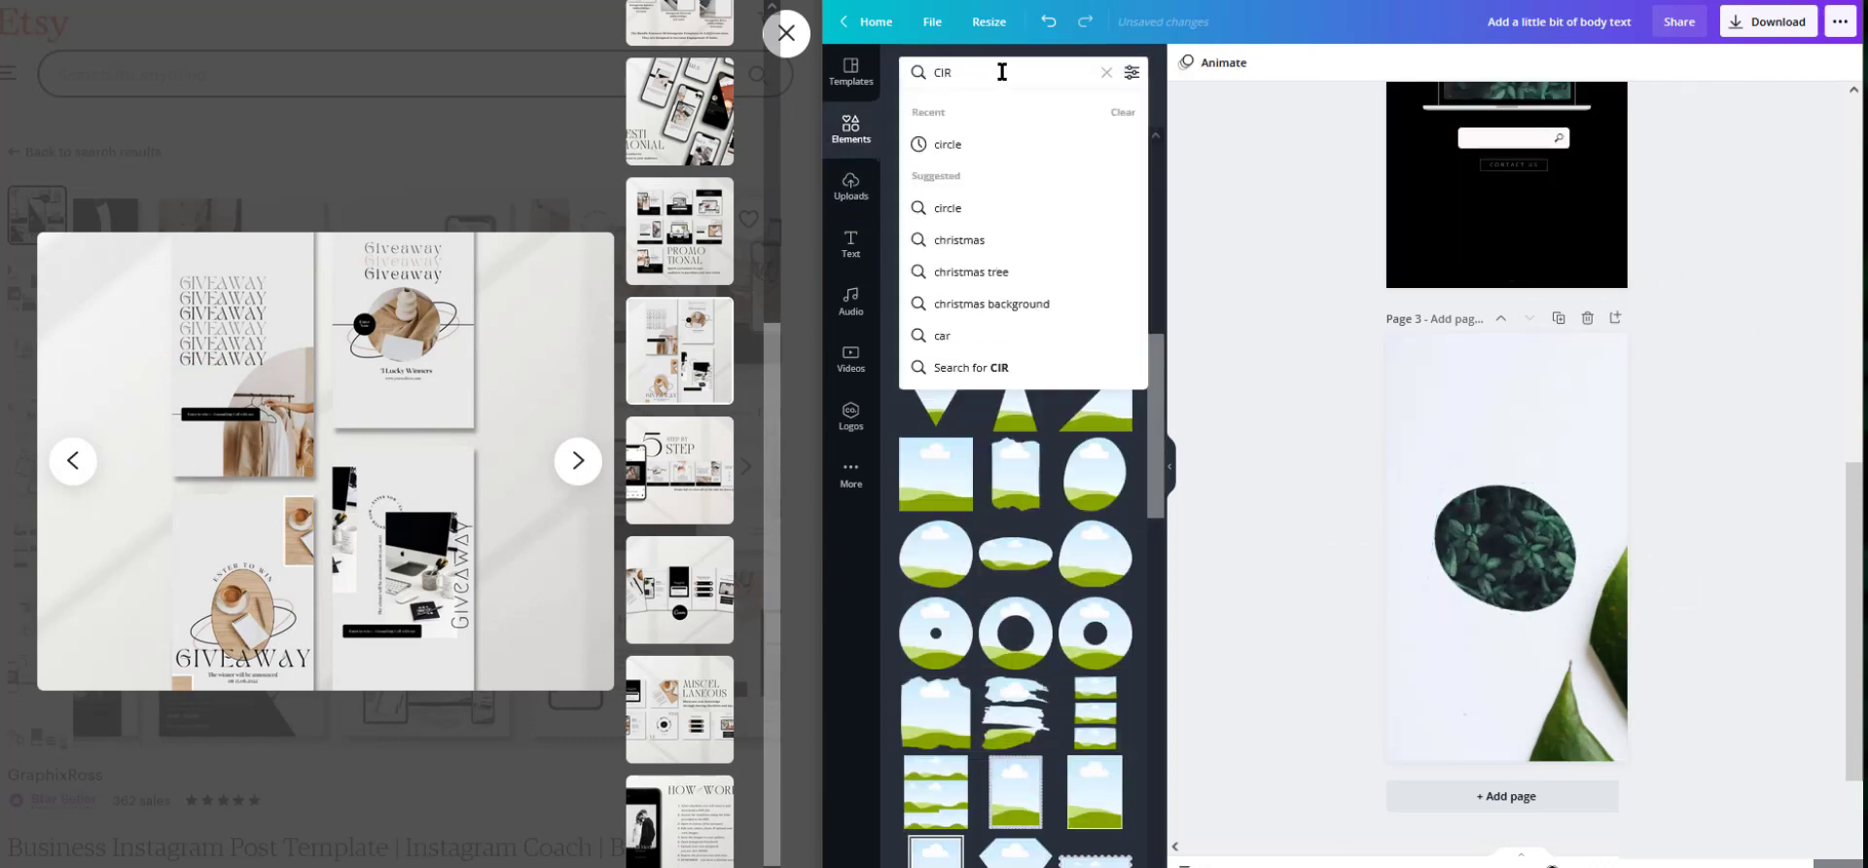
key("Return")
scroll(972, 657, "down", 5)
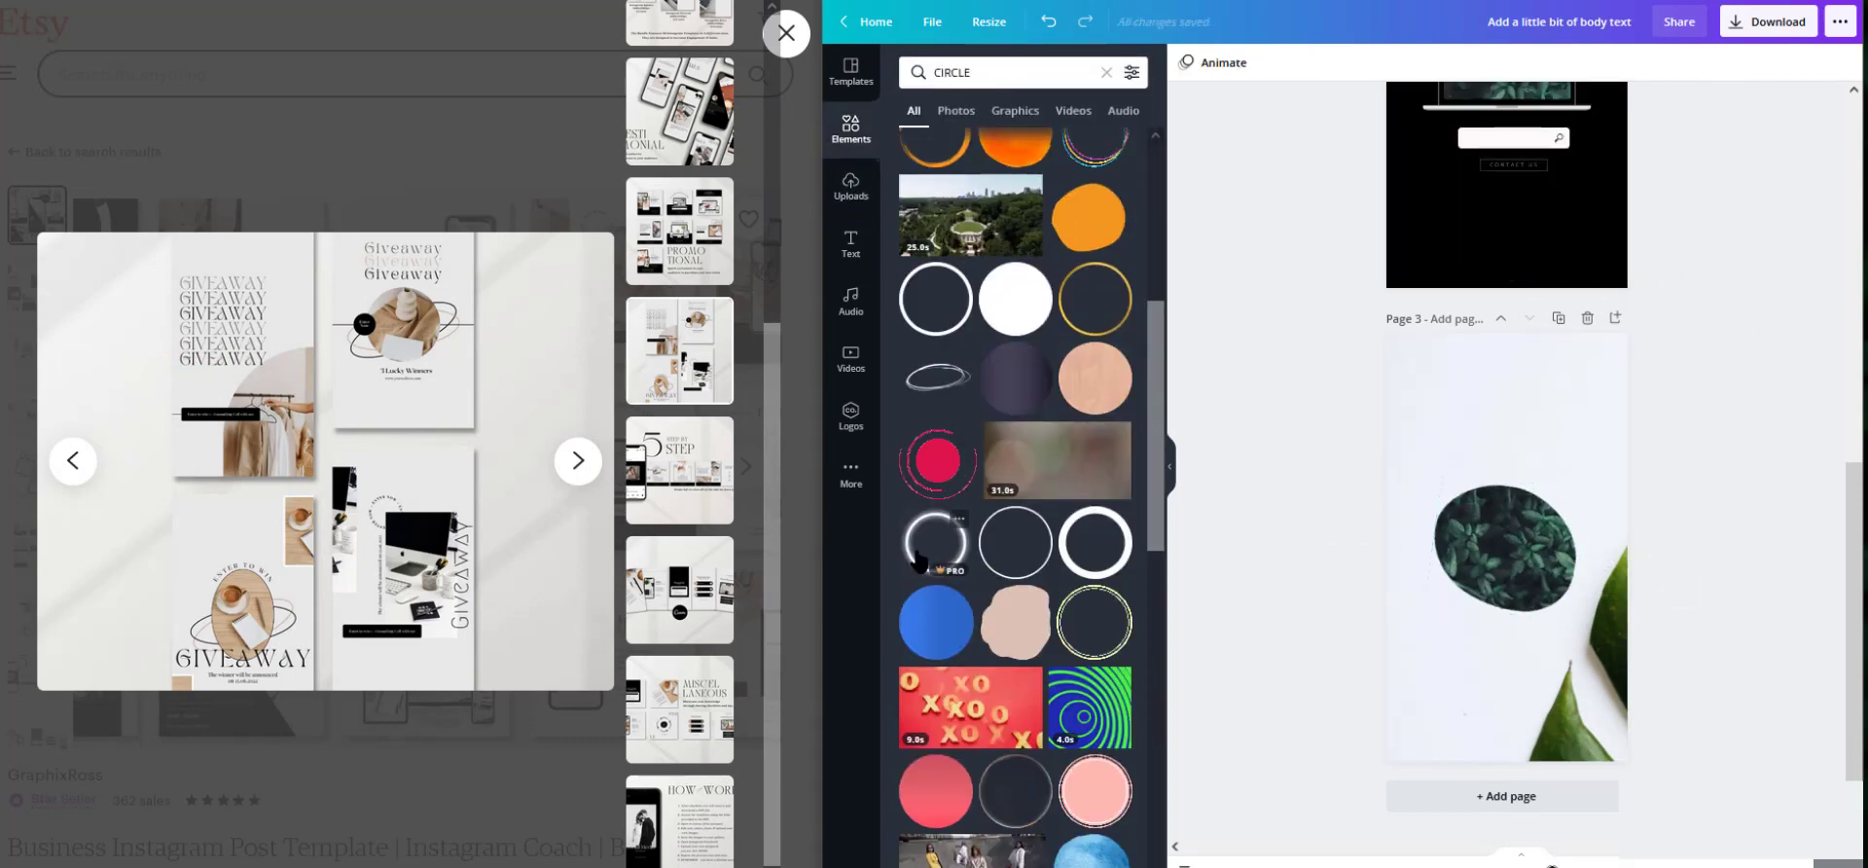
- Try a glowing ring graphic around the framed photo with the Latte filter applied to it
left_click(937, 545)
left_click(1209, 63)
scroll(934, 364, "down", 5)
left_click(1096, 352)
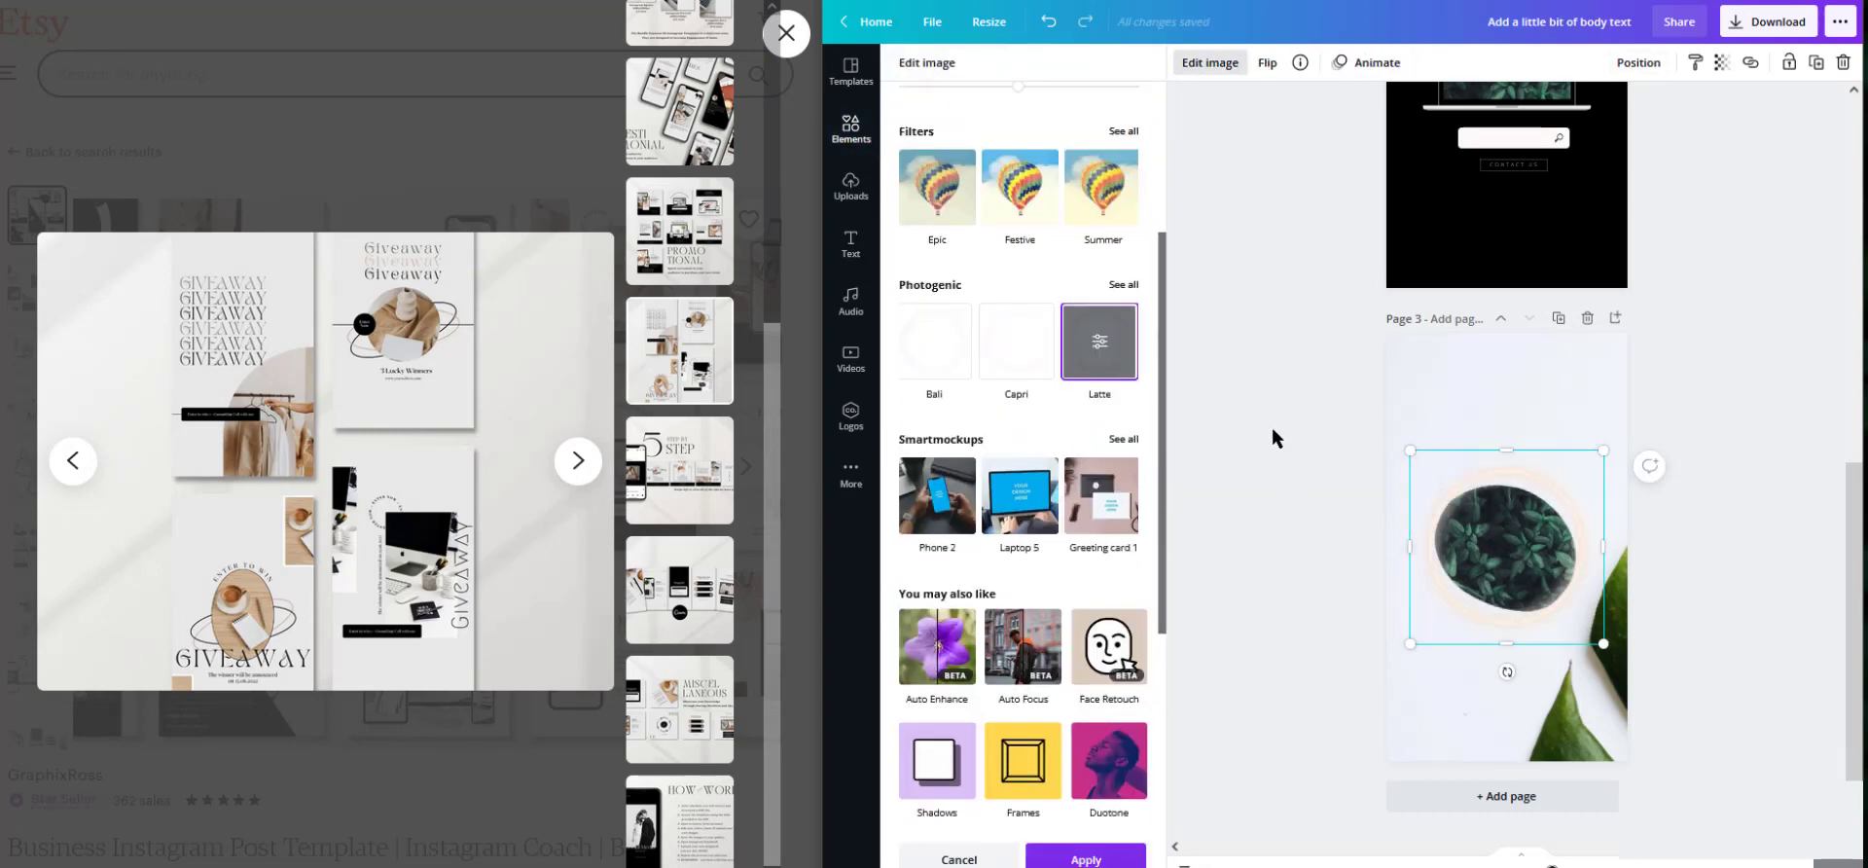
left_click(1271, 429)
- Try to adjust the glowing ring's placement and layer order relative to the framed photo
left_click(1518, 501)
left_click_drag(1509, 543, 1515, 547)
left_click(1638, 62)
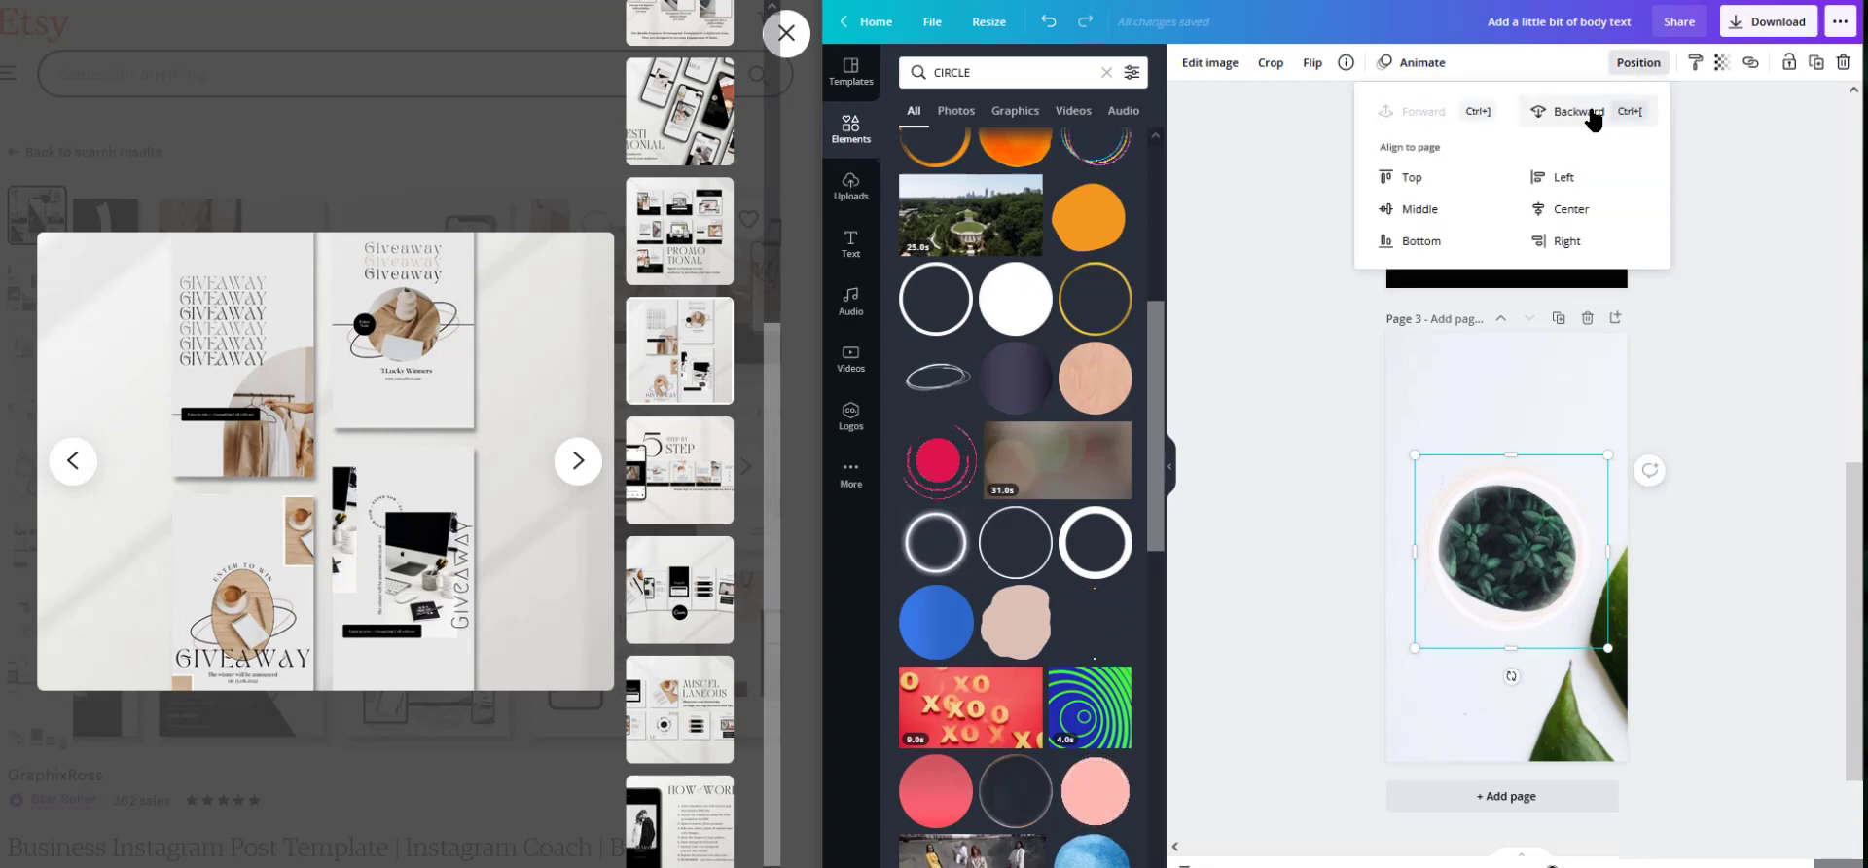
left_click(1606, 613)
left_click(1603, 564)
left_click_drag(1623, 525, 1624, 514)
left_click(1638, 62)
left_click(1579, 111)
left_click(1638, 62)
left_click(1753, 330)
- Delete the glowing ring, then try the gold ring graphic and remove it as well
left_click(1520, 622)
key("Delete")
left_click(1095, 299)
key("Delete")
- Add a thin white ring offset to the framed photo's upper right and send it behind the photo
left_click(1031, 557)
left_click(1185, 62)
left_click(915, 187)
left_click_drag(1553, 499, 1584, 470)
left_click(1638, 62)
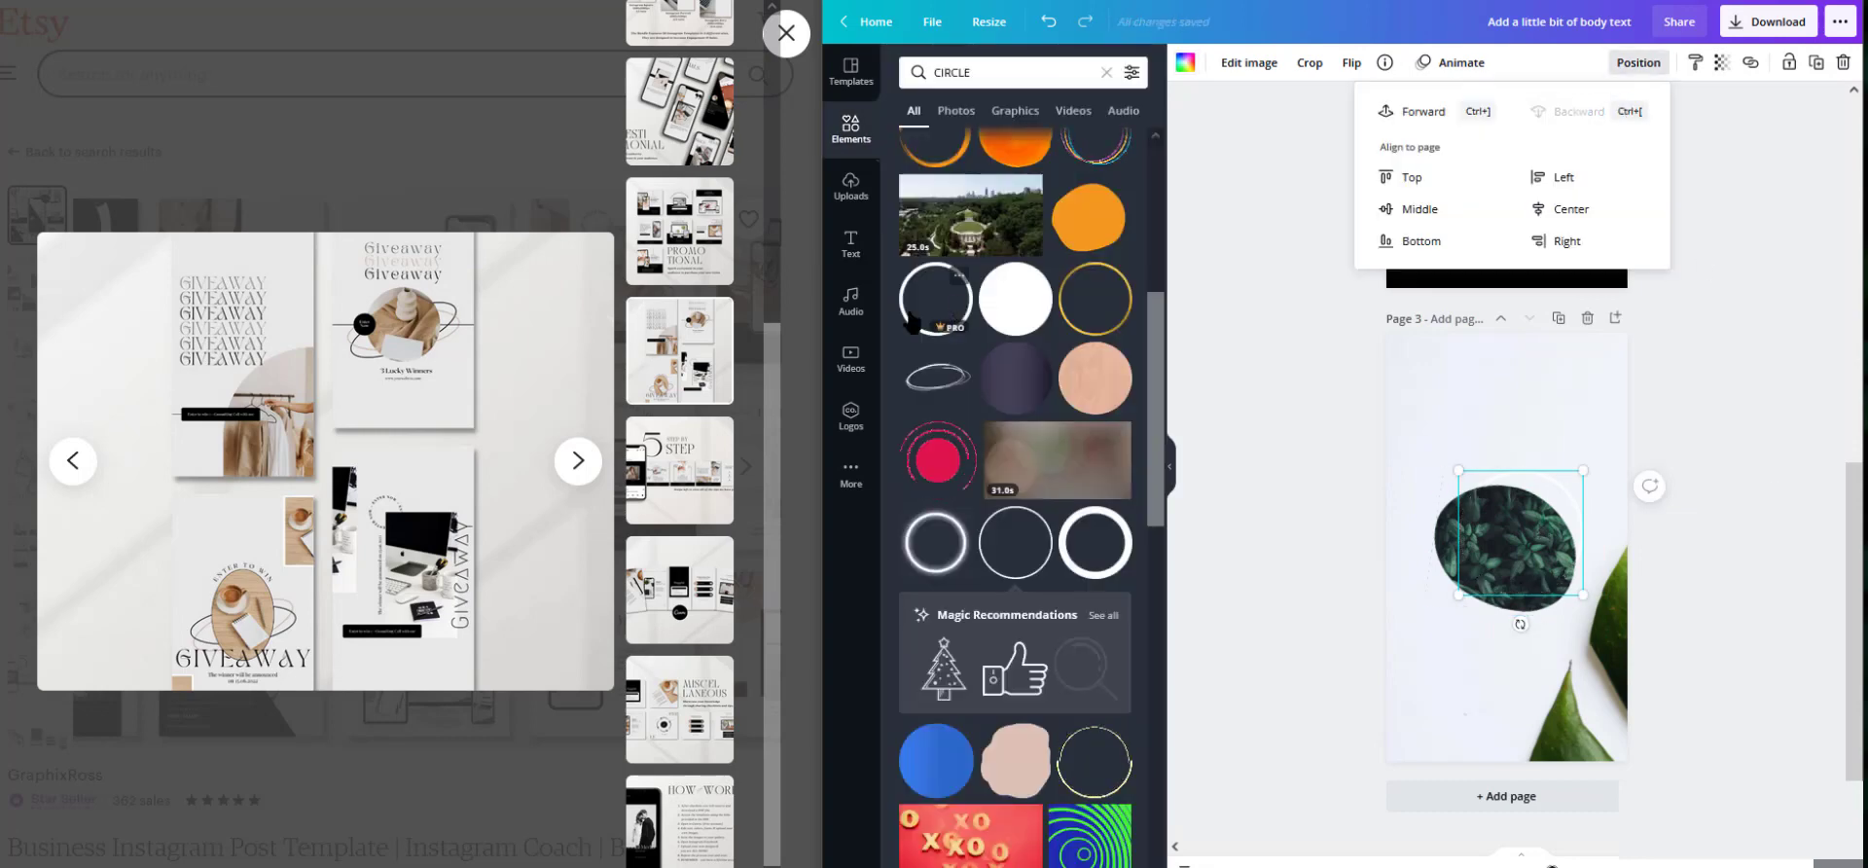
- Try a smaller, thicker ring at the framed photo's lower left, sent behind the photo and recoloured white
left_click(956, 309)
left_click_drag(1560, 493, 1527, 526)
mouse_move(1488, 576)
left_mouse_down()
mouse_move(1496, 514)
mouse_move(1497, 559)
left_mouse_up()
left_click(1639, 63)
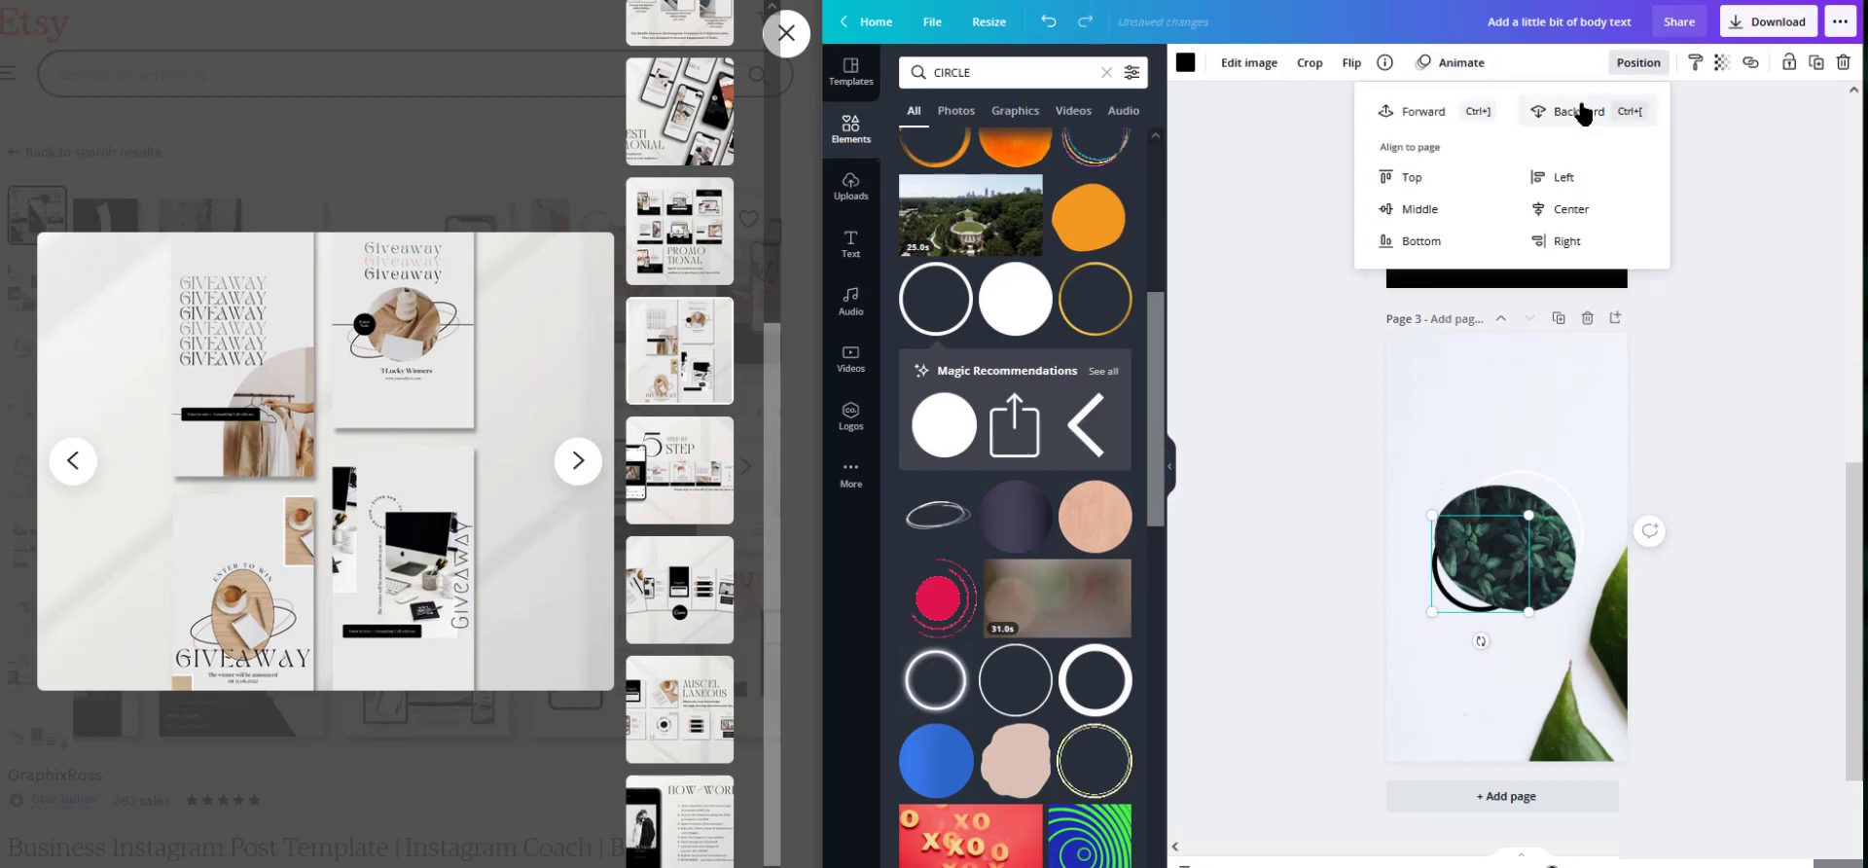
left_click(1583, 113)
left_click(1185, 64)
- Delete the thicker ring at the framed photo's lower left
left_click(1563, 493)
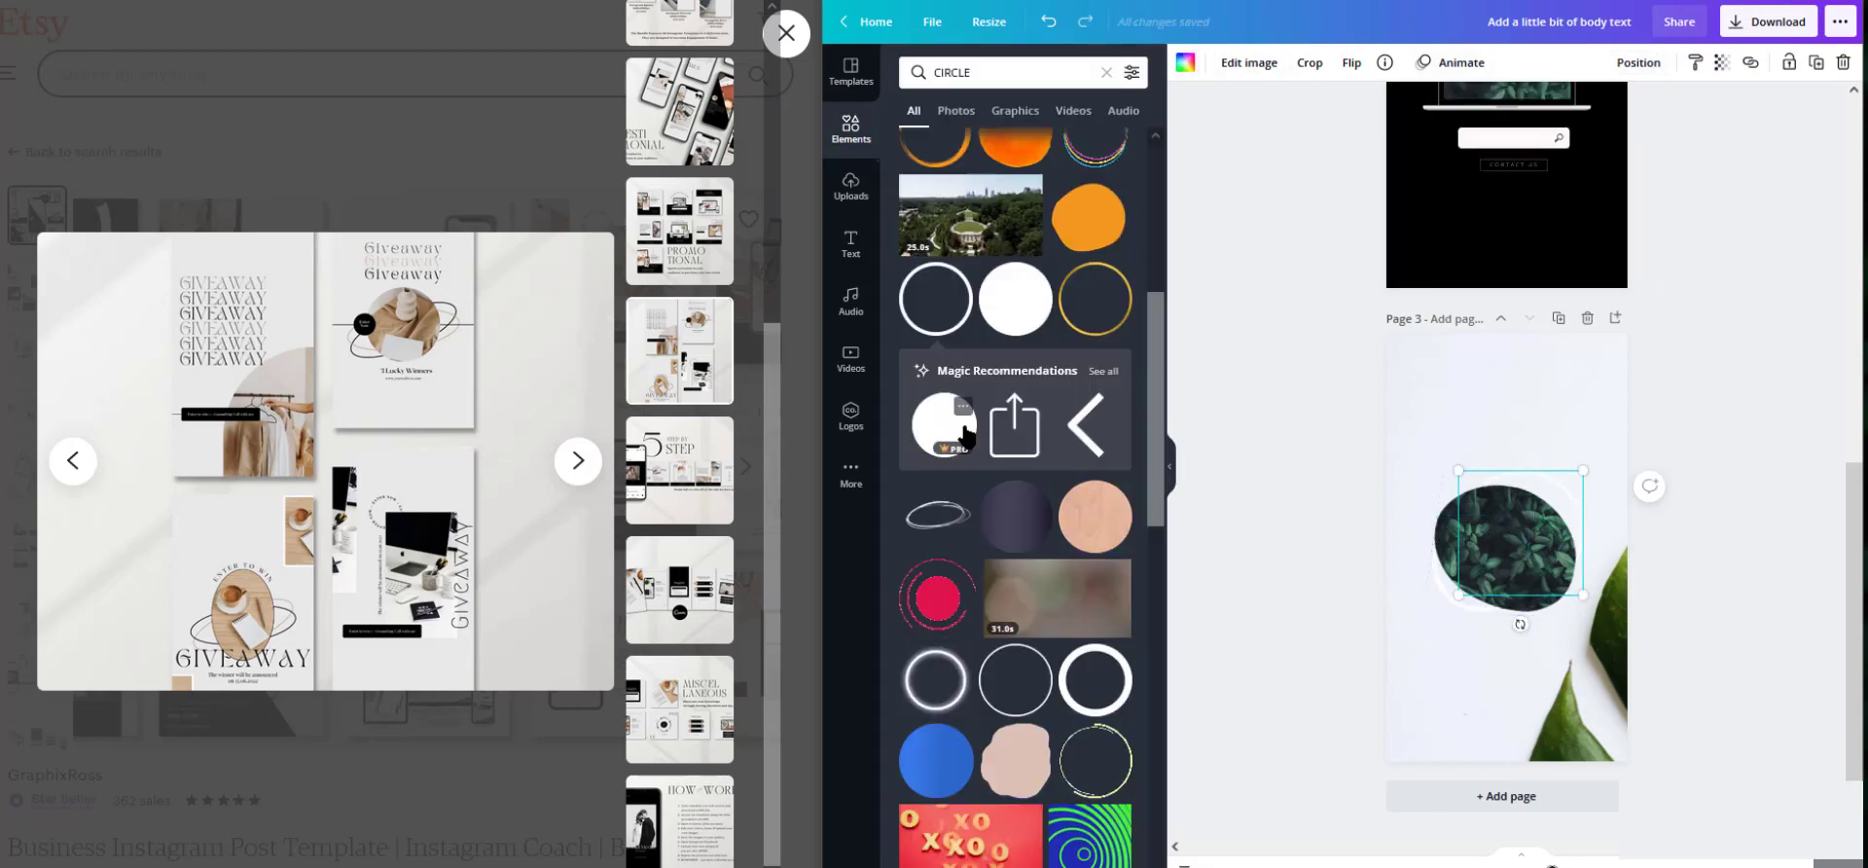
left_click(1446, 587)
key("Delete")
key("ctrl+z")
left_click(1441, 599)
left_click(1443, 604)
key("Delete")
- Add a second thin ring offset to the framed photo's lower left, send it behind the photo and recolour it white
left_click_drag(1017, 681, 1430, 617)
left_click(1639, 63)
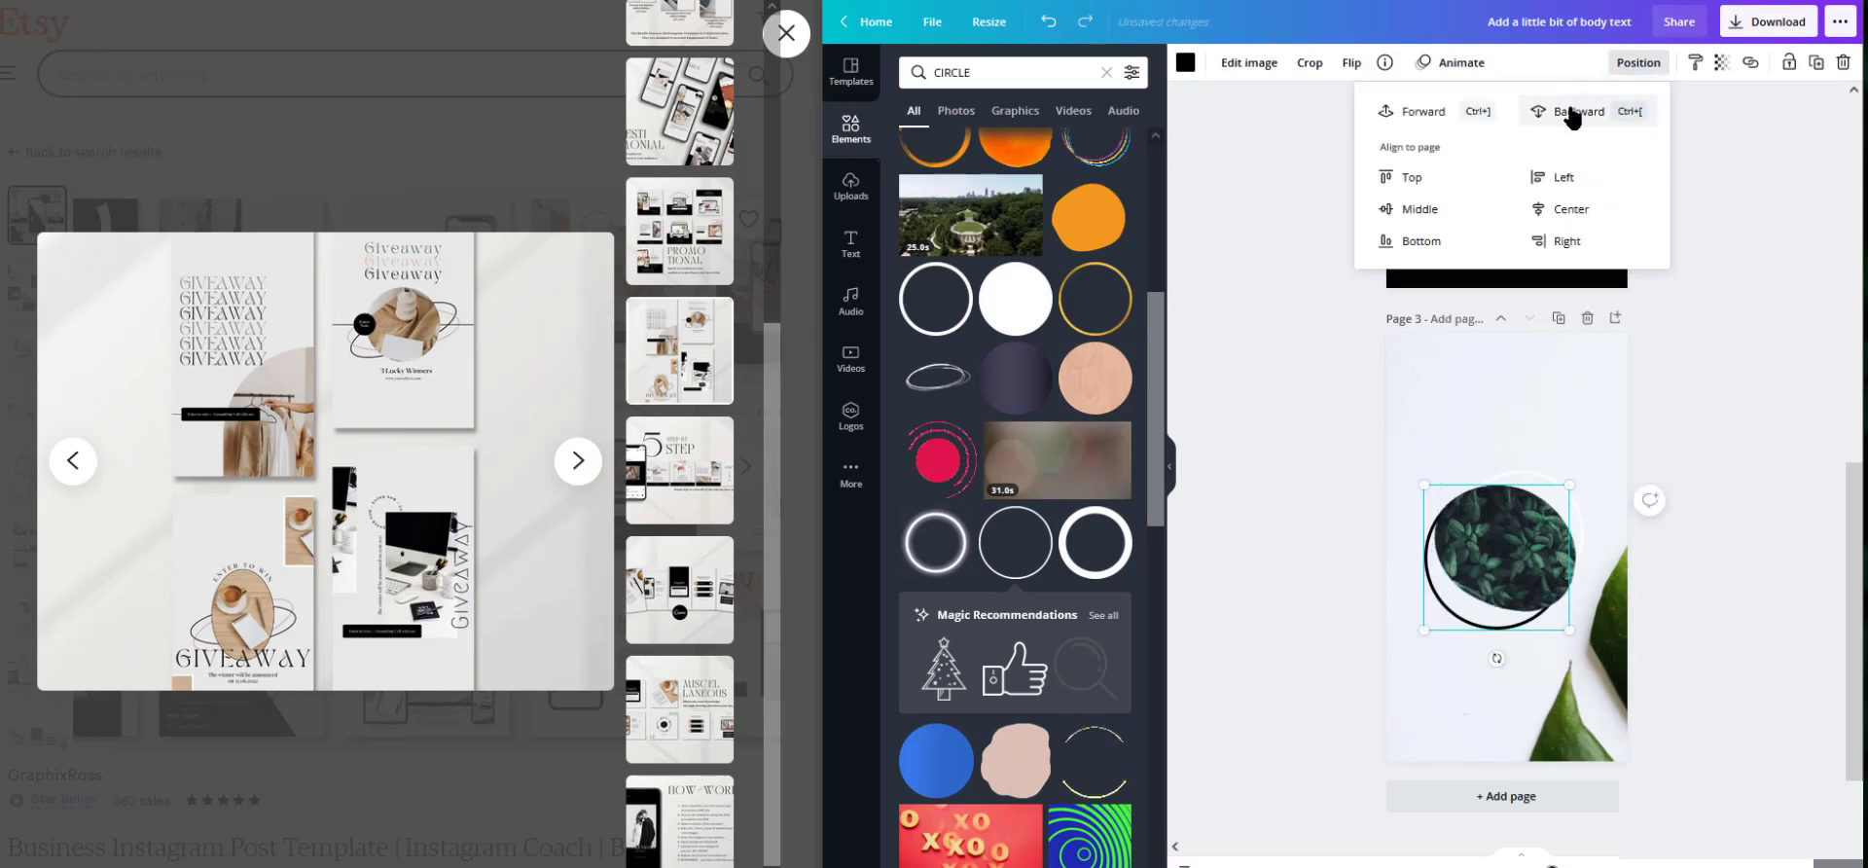
left_click(1185, 64)
left_click(917, 186)
left_click(1449, 370)
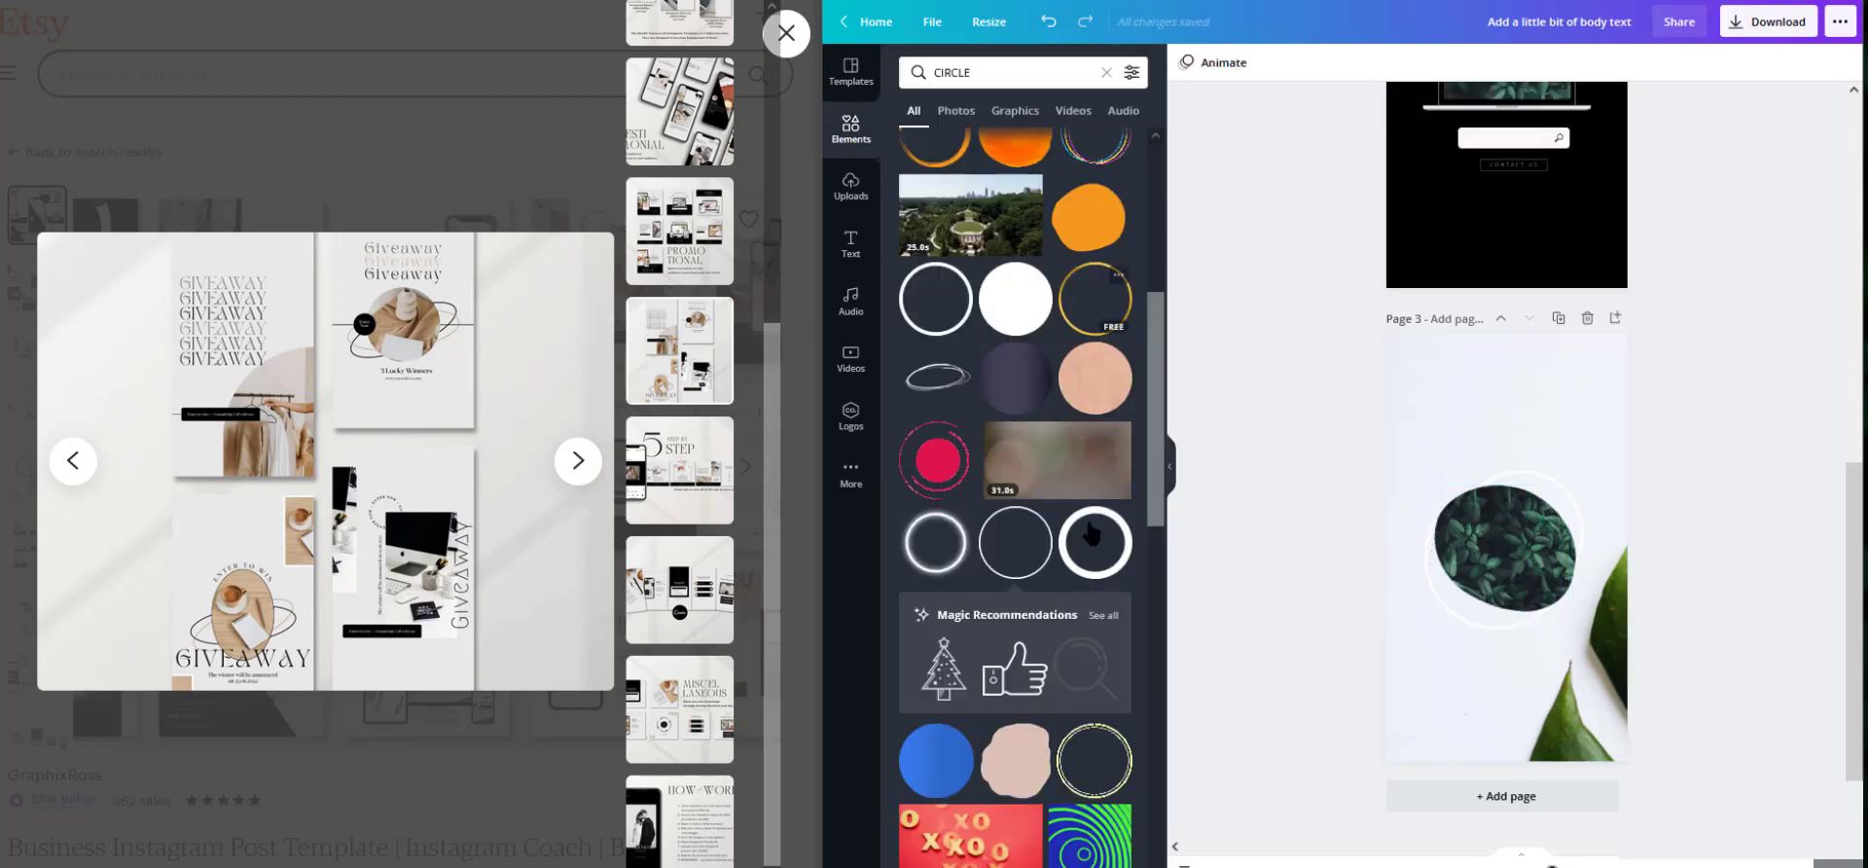
- Place a sketchy hand-drawn ring around the framed photo in a light colour, and shift the photo and rings lower
scroll(1103, 366, "down", 6)
scroll(1075, 628, "down", 5)
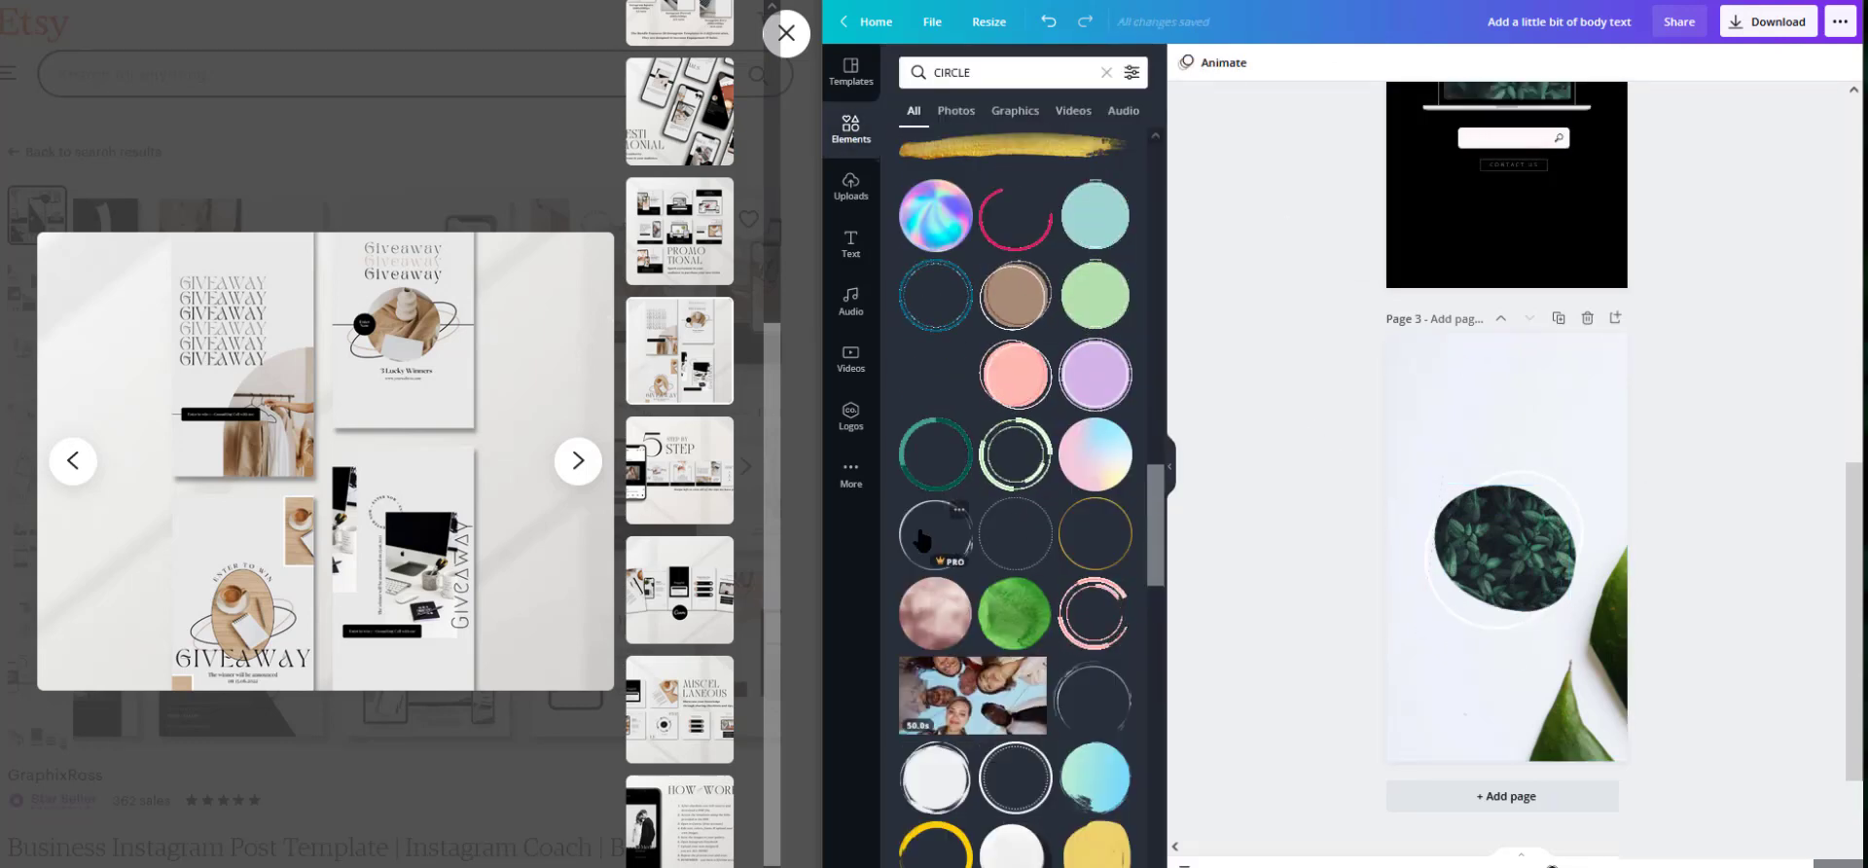
left_click(910, 534)
left_click_drag(1552, 589, 1584, 623)
left_click(1185, 63)
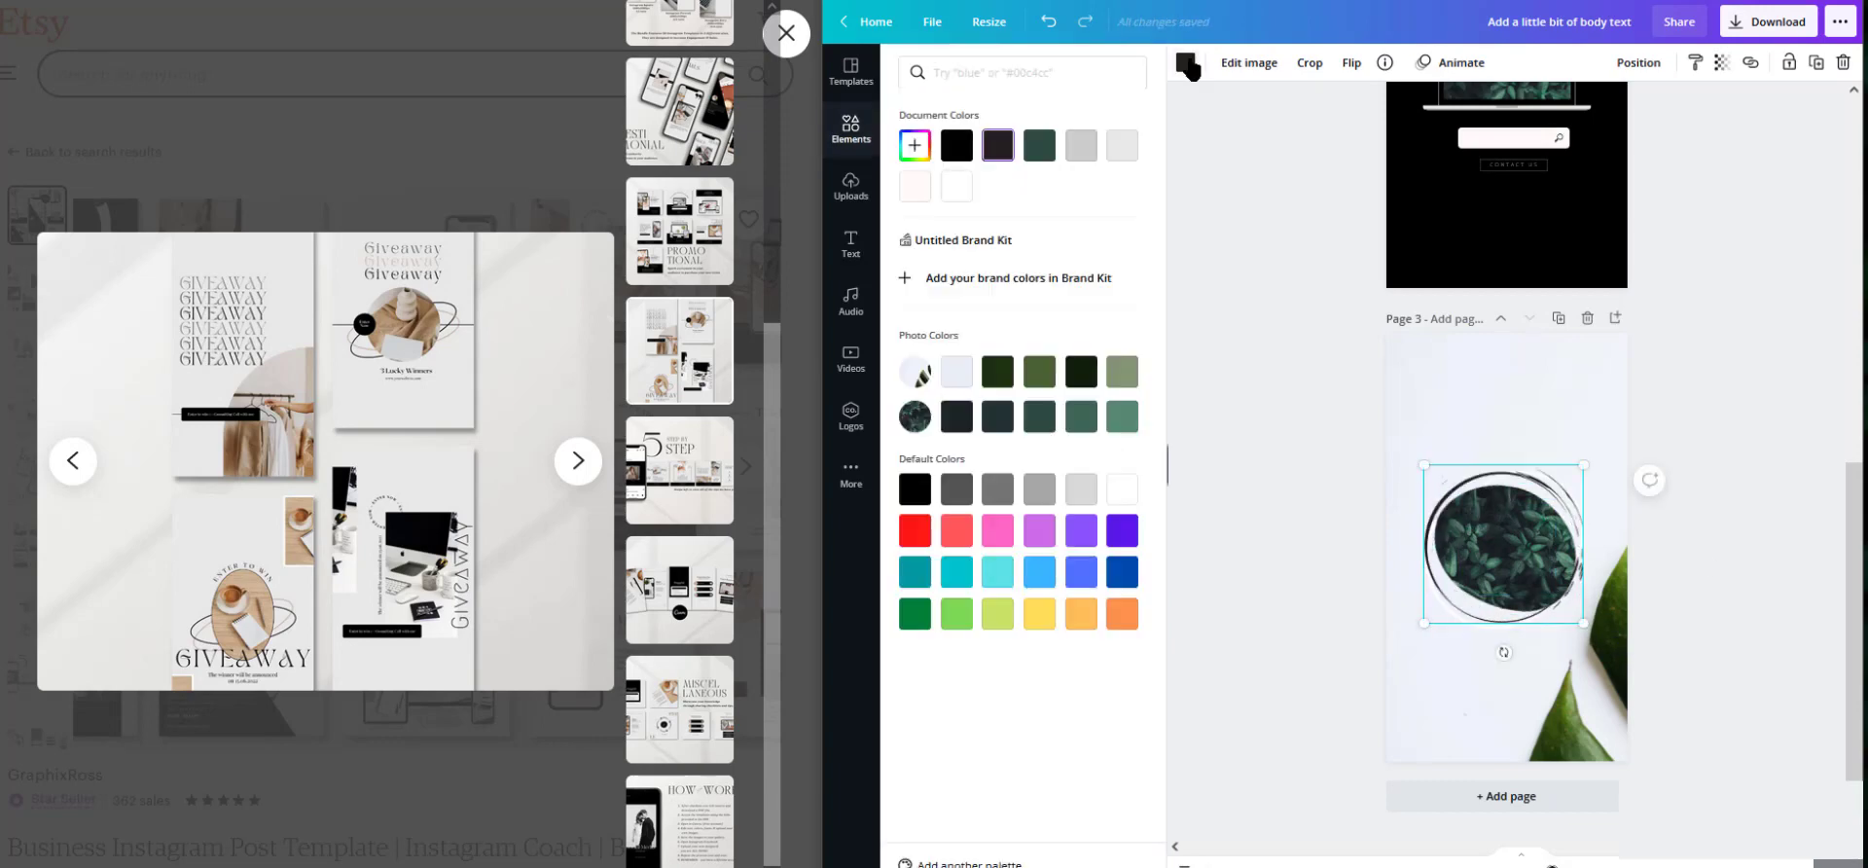
left_click(1352, 496)
left_click_drag(1329, 442, 1547, 537)
left_click(1304, 487)
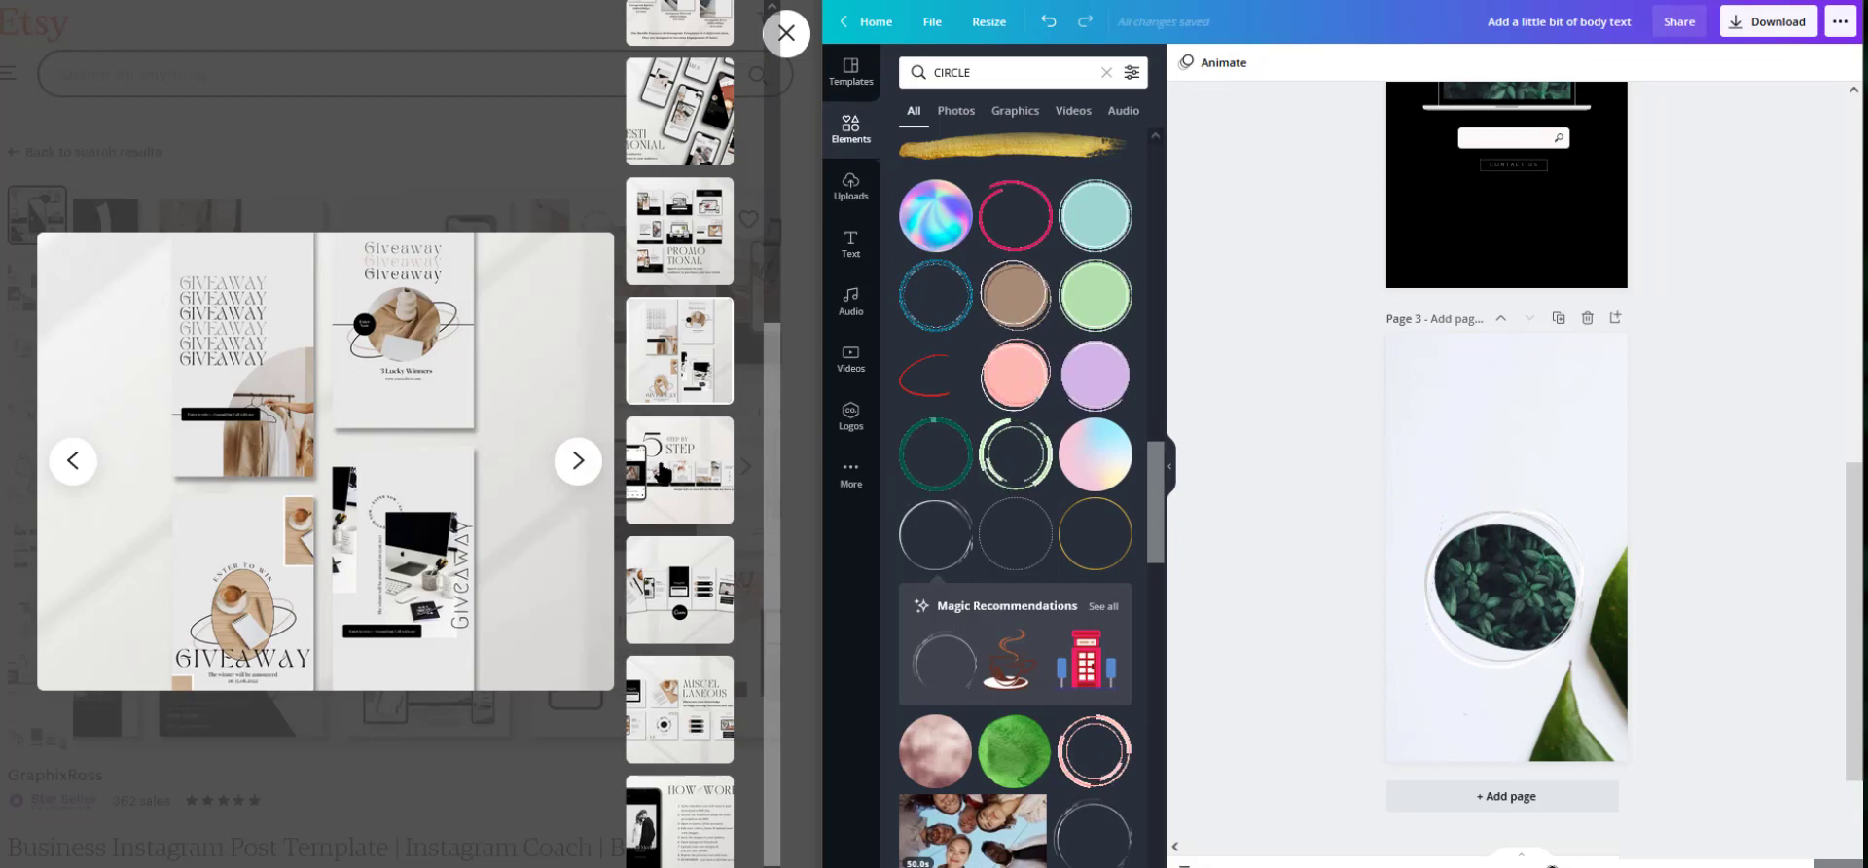
- Add the body text "ENTER TO WIN" on page 3 and bend it into an arc with the Curve effect
left_click(852, 245)
left_click(1012, 254)
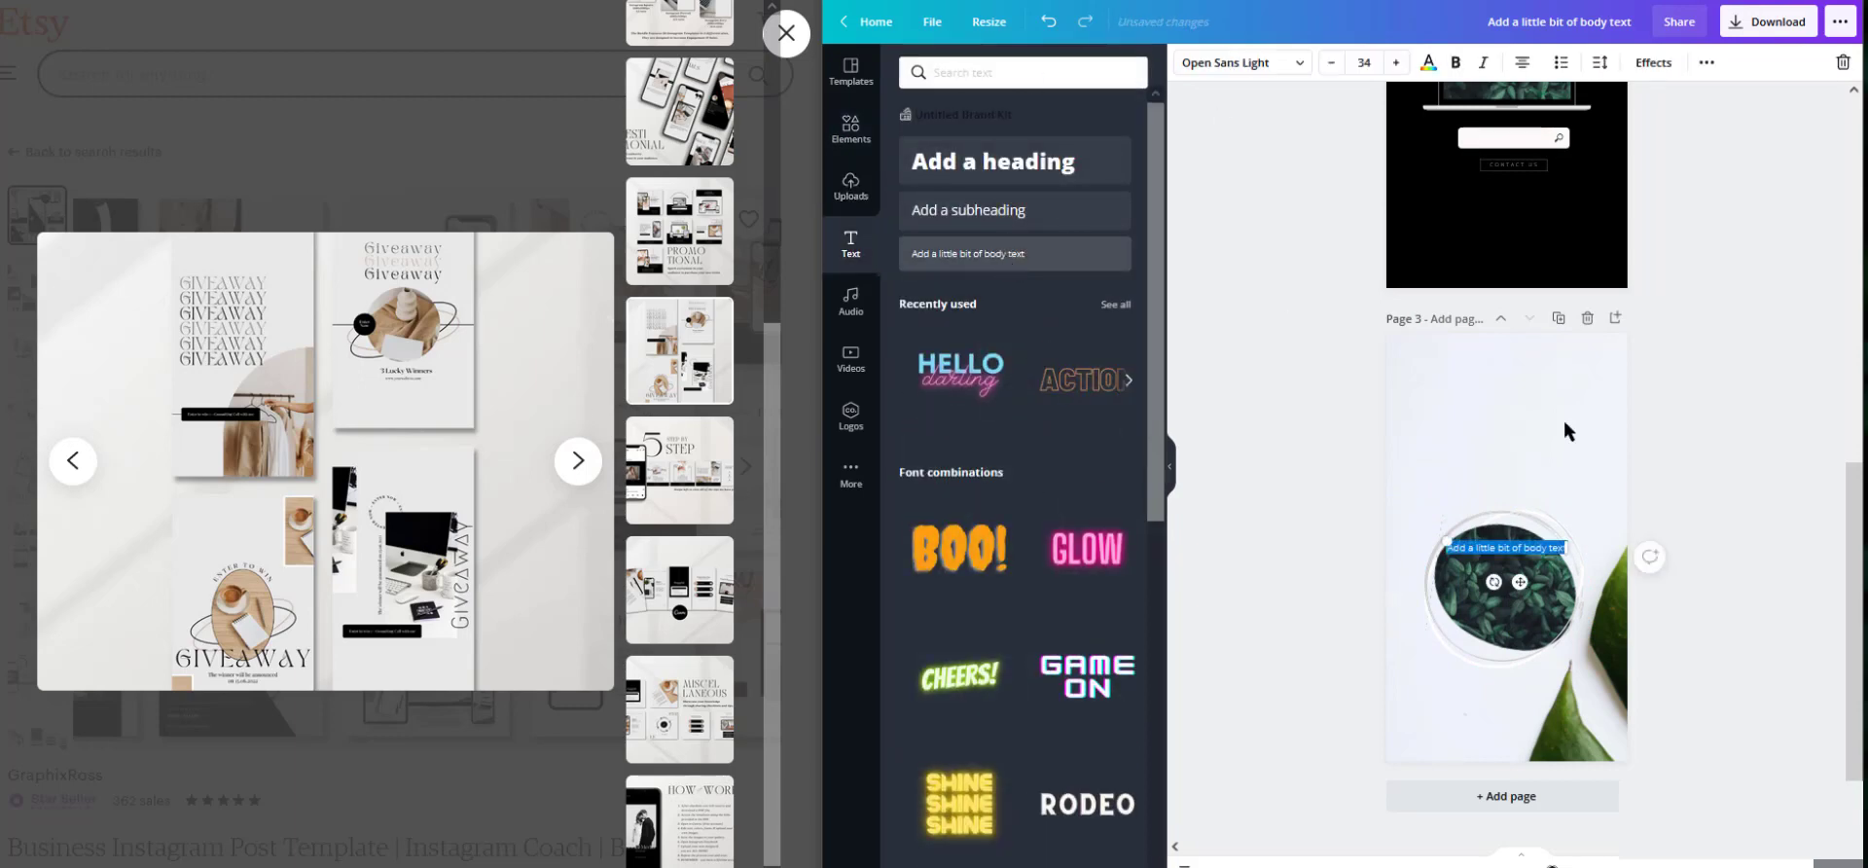
type("ENTER TO WO")
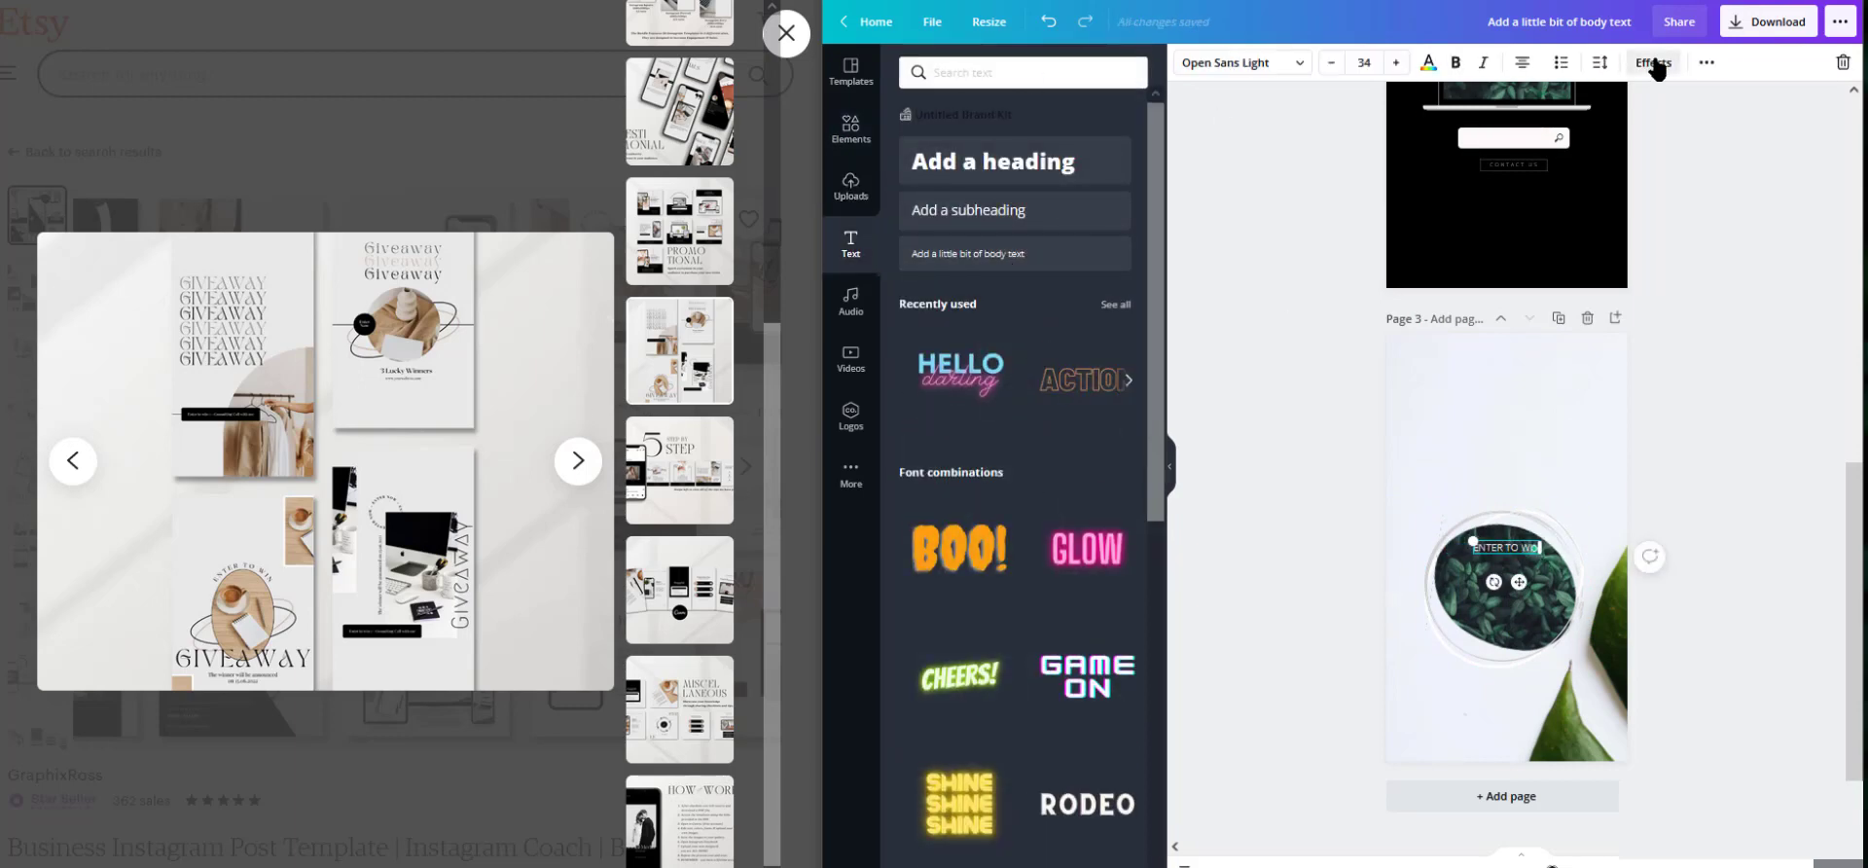
left_click(1654, 62)
left_click(1022, 503)
left_click_drag(1071, 596, 1066, 596)
- Position the curved ENTER TO WIN text above the framed photo, colour it black and enlarge it to size 58
left_click_drag(1515, 550, 1504, 521)
left_click(1438, 61)
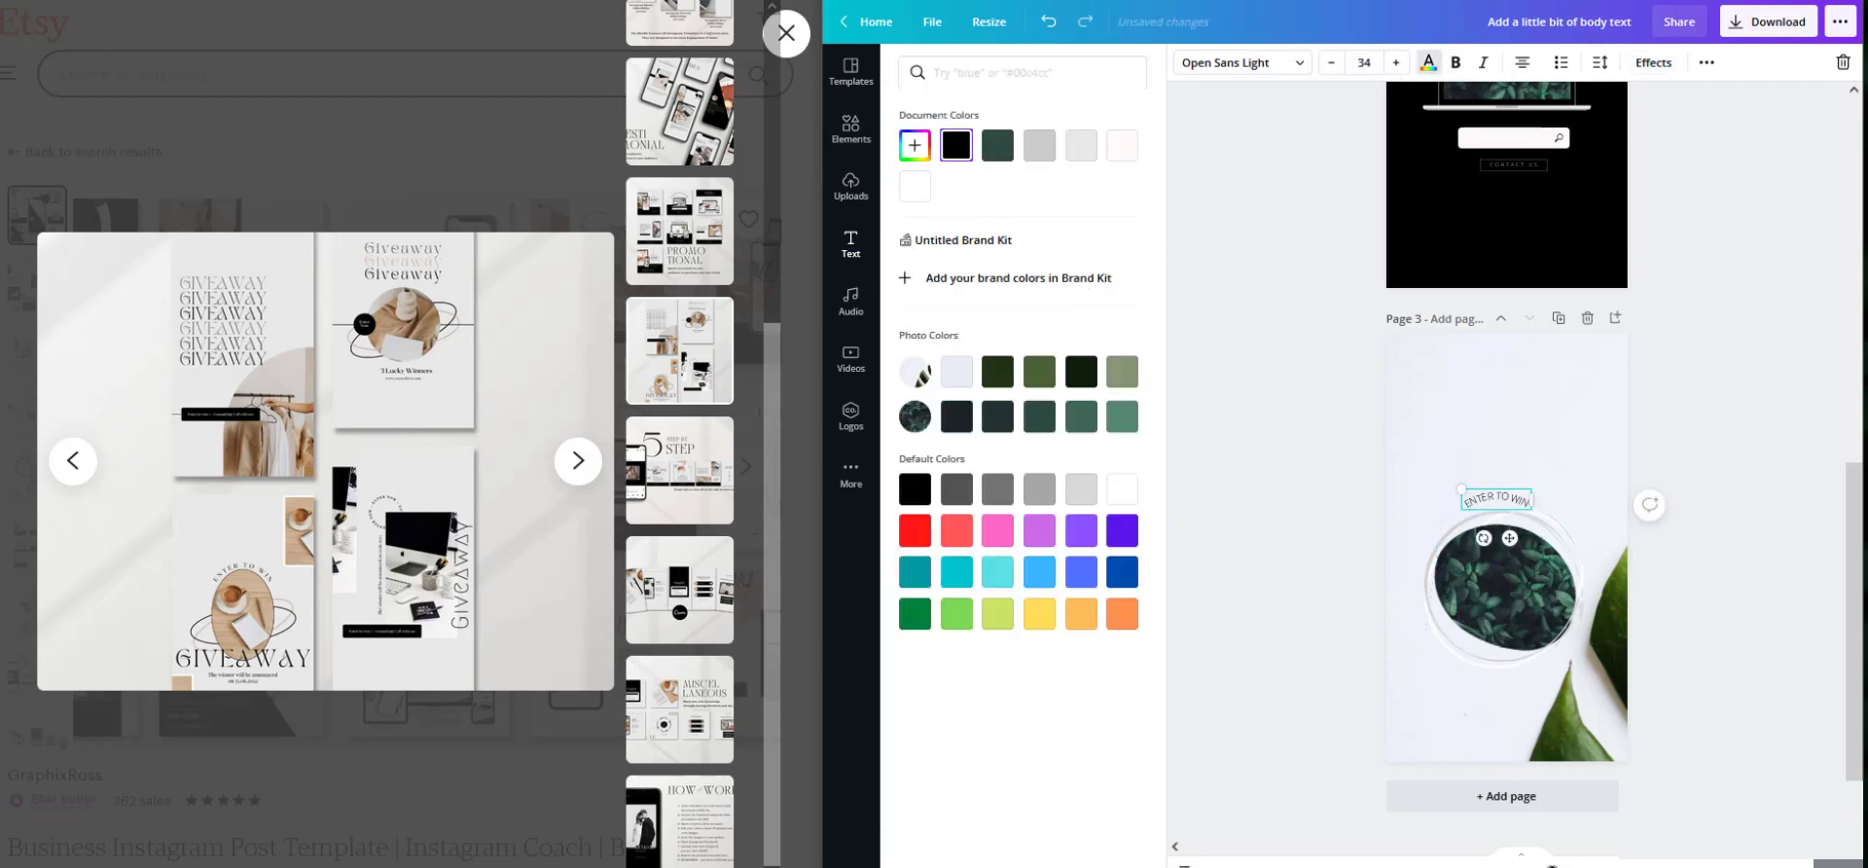
mouse_move(1537, 512)
left_mouse_down()
mouse_move(1627, 578)
mouse_move(1508, 519)
left_mouse_up()
left_click_drag(1578, 475, 1535, 504)
left_click_drag(1484, 516, 1514, 505)
- Add a subheading reading "GIVEAWAY" in capitals on page 3
left_click(968, 210)
type("giveaway")
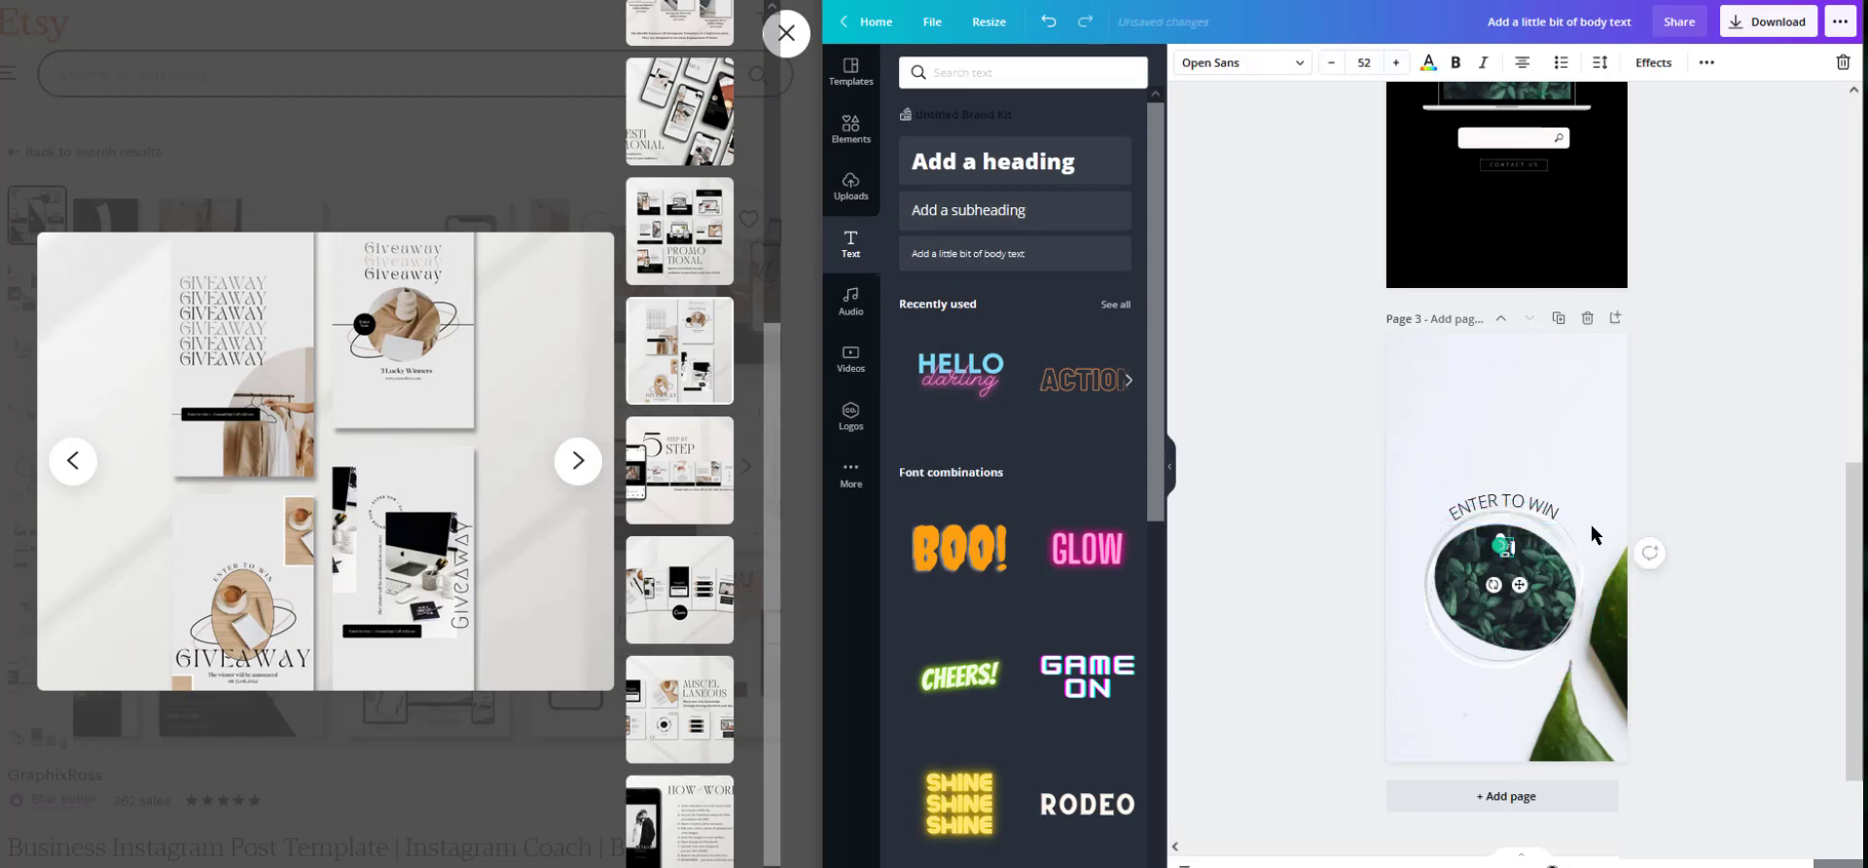
key("ctrl+a")
type("GIVEAWAY")
key("ctrl+a")
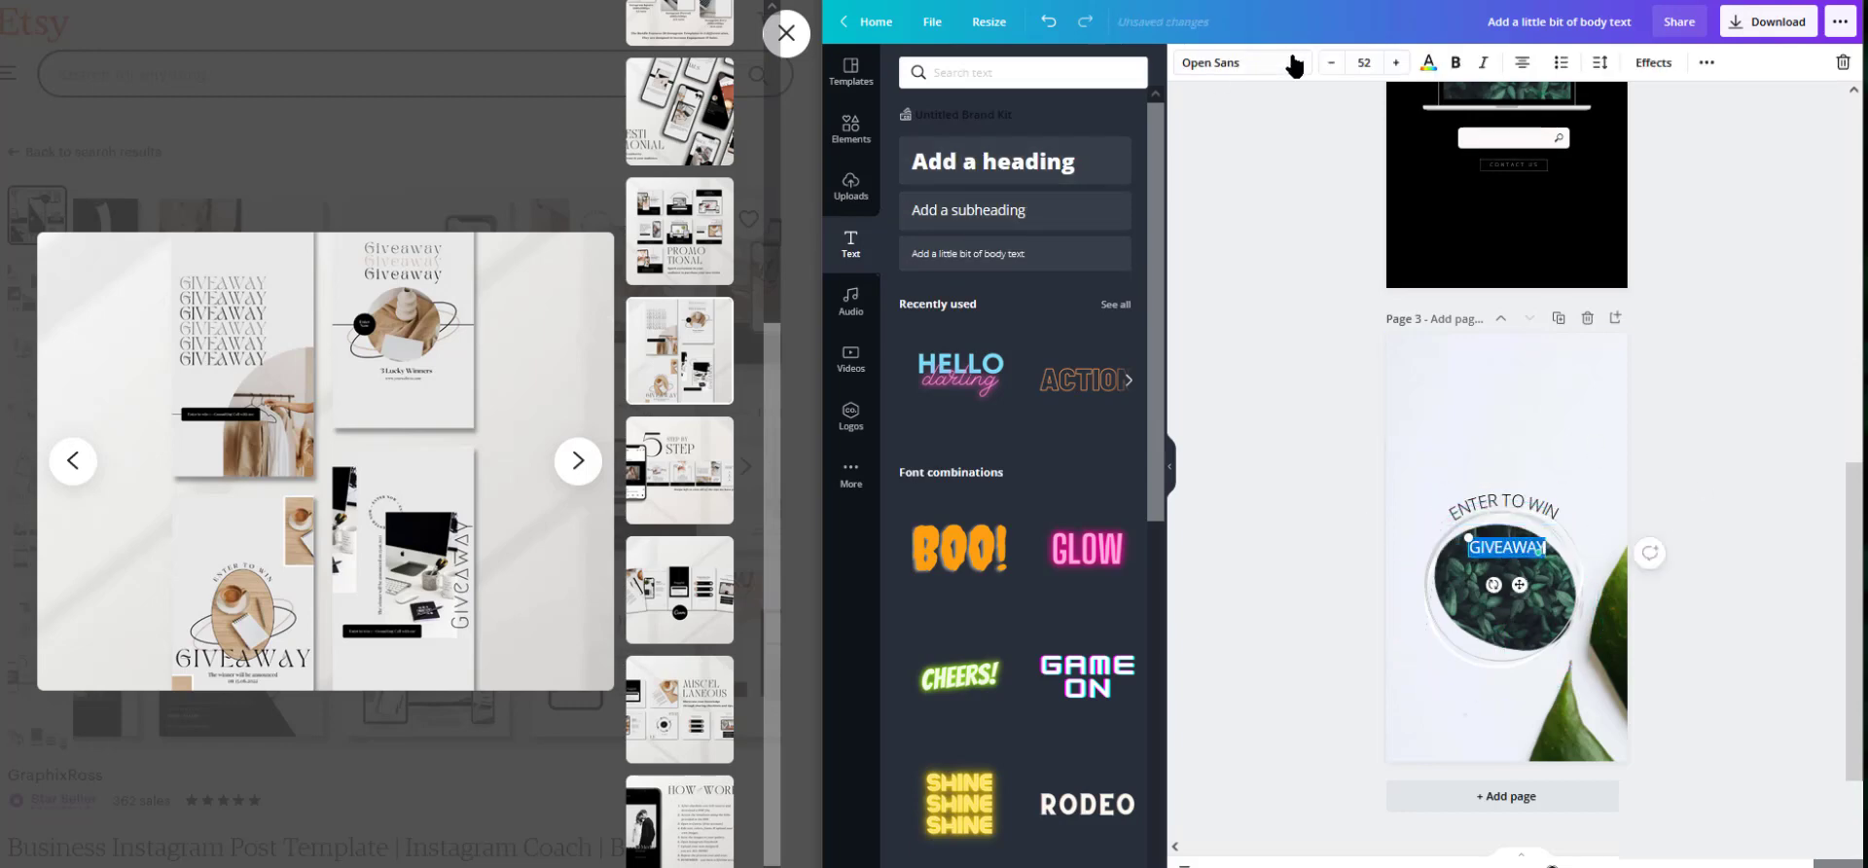
- Set the GIVEAWAY text in the London font at size 65 and adjust its letter spacing
left_click(1292, 61)
left_click(949, 107)
left_click(1599, 62)
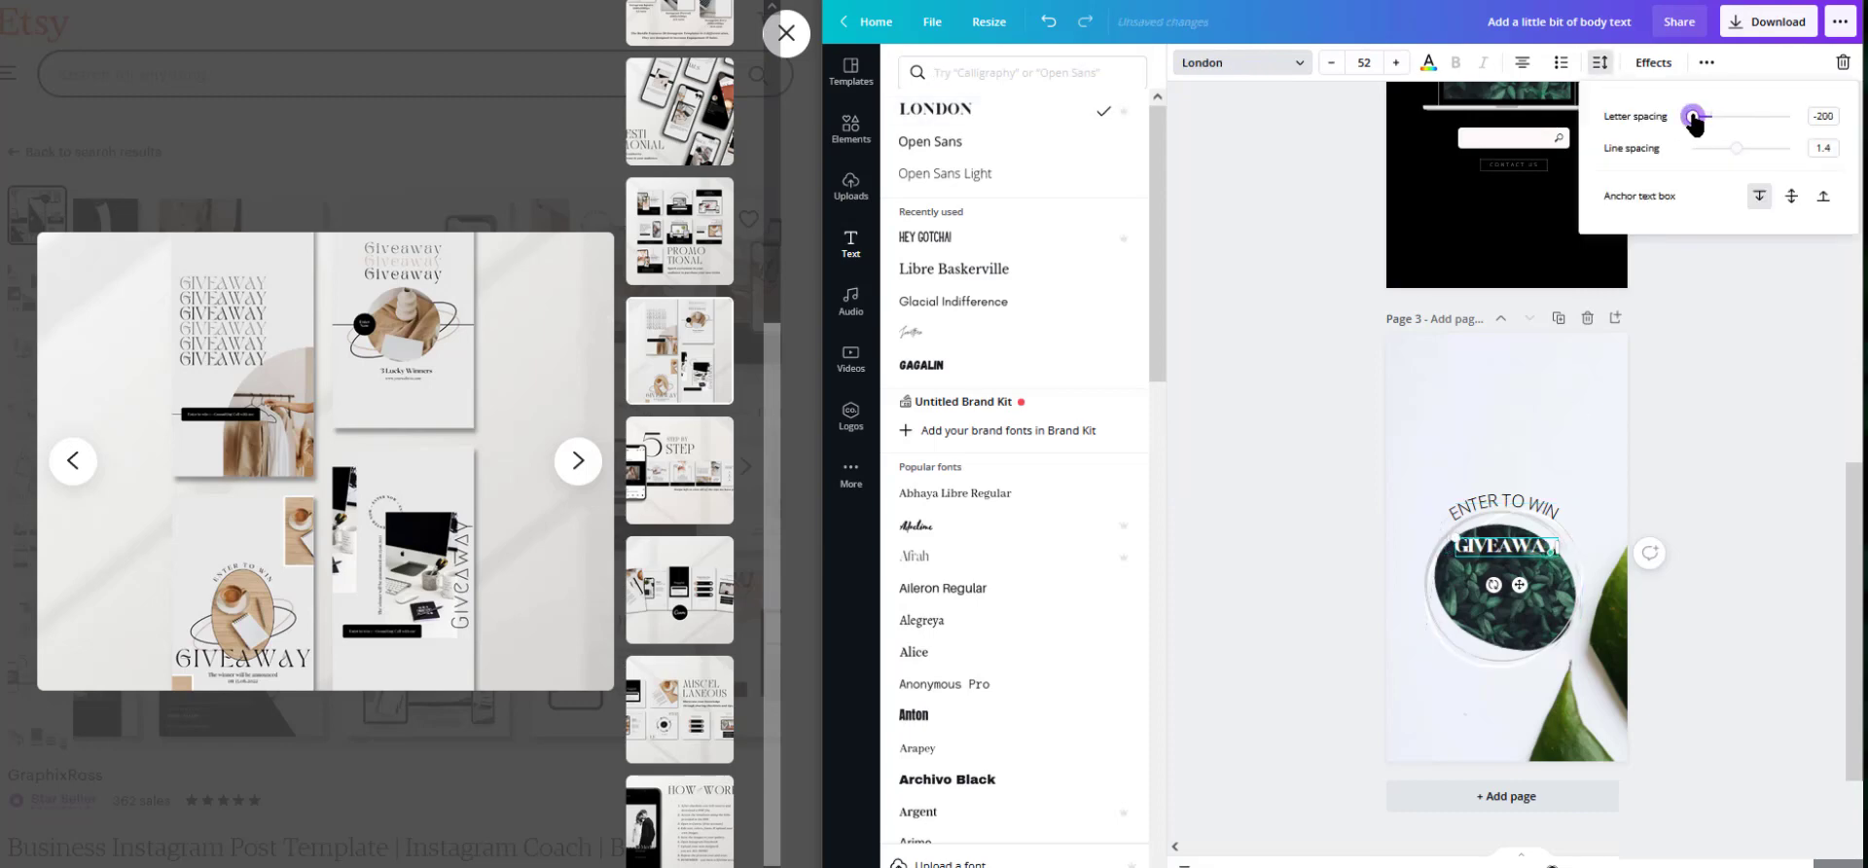
left_click(1396, 62)
left_click(1396, 62)
left_click(1396, 62)
left_click(1826, 472)
- Move GIVEAWAY to the upper part of page 3 and duplicate it into five stacked lines
left_click_drag(1516, 551, 1499, 424)
right_click(1496, 365)
left_click(1549, 414)
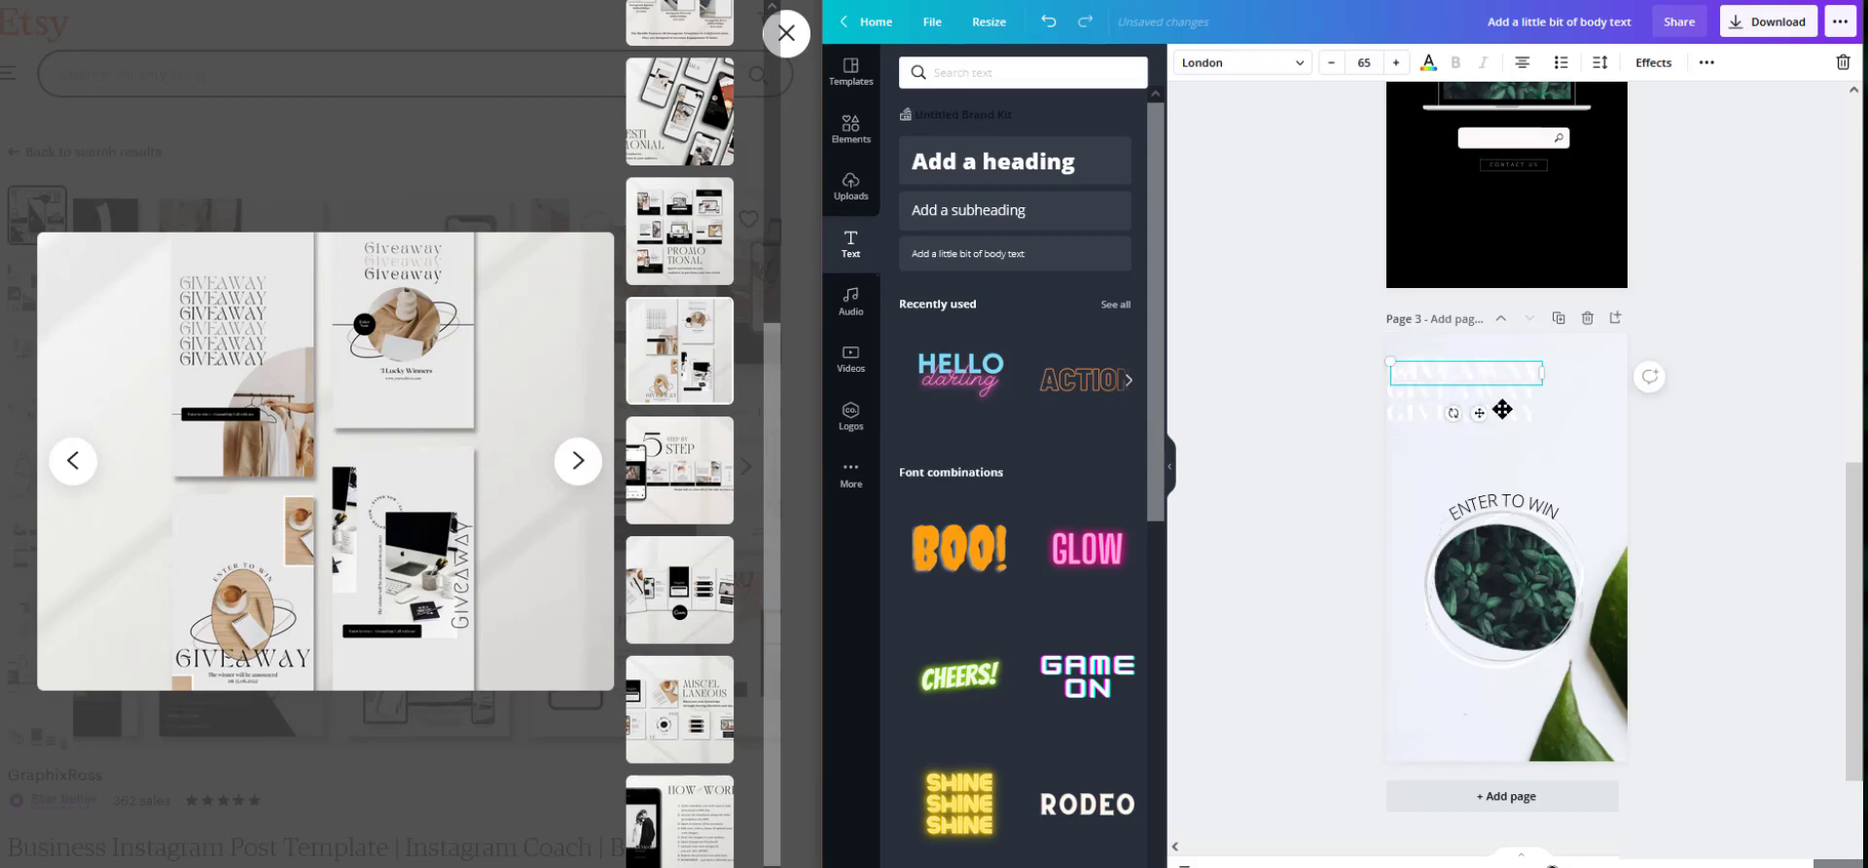
- Recolour the second and fourth GIVEAWAY lines black
left_click(1484, 389)
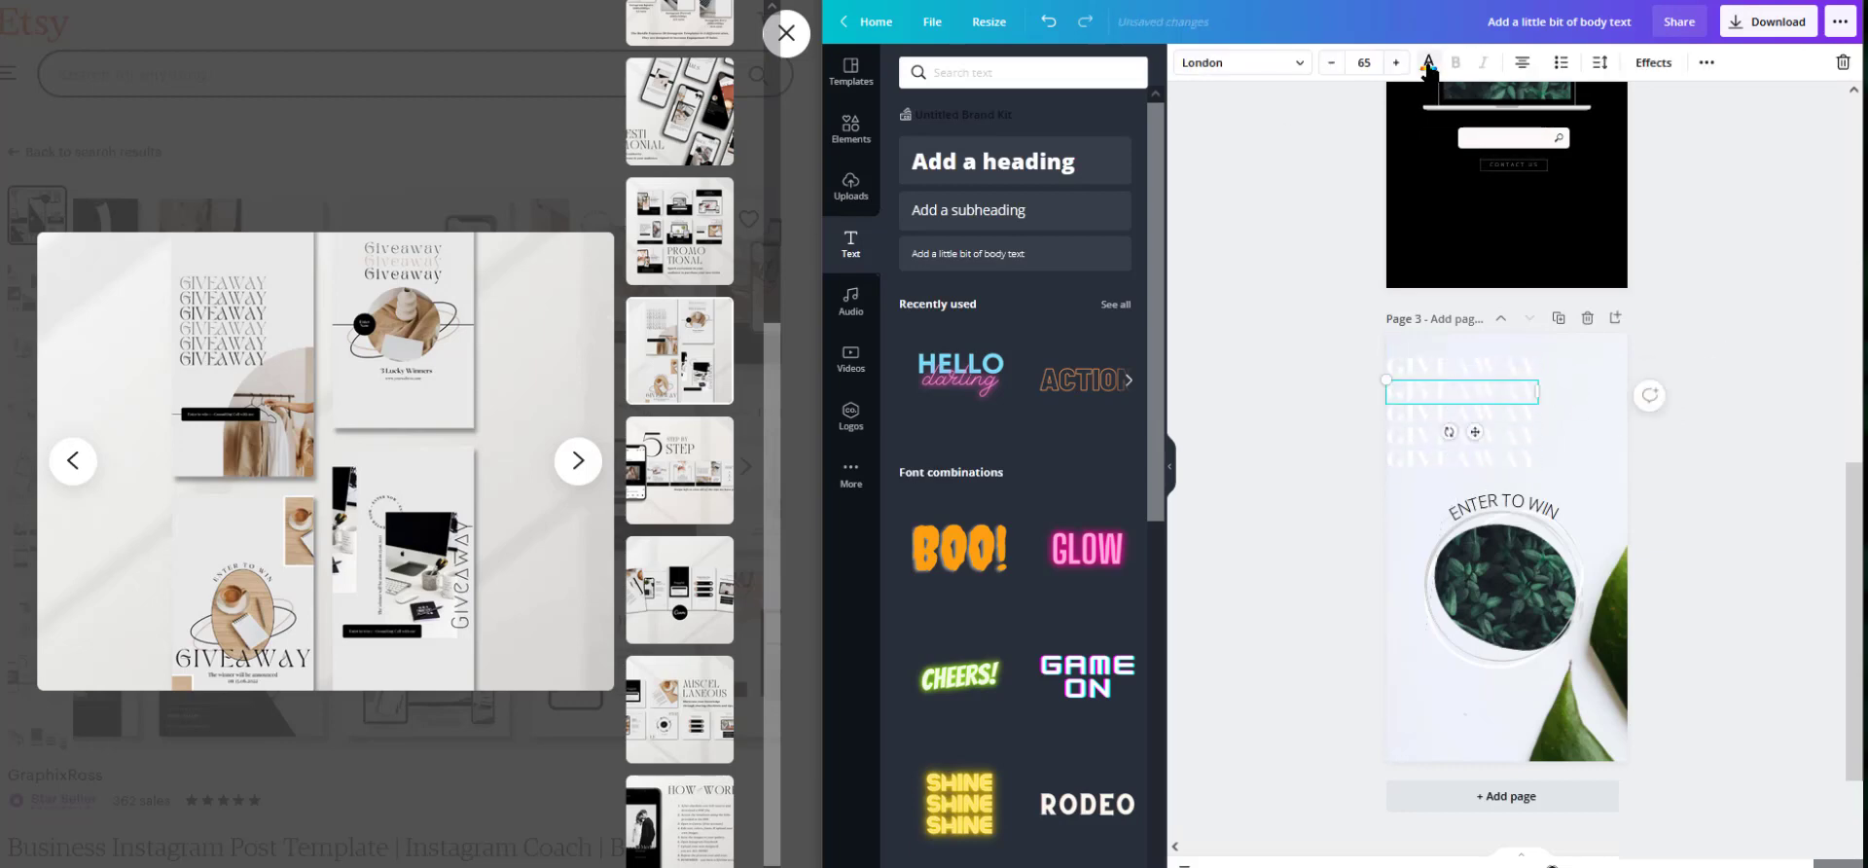
left_click(1428, 62)
left_click(1479, 437)
left_click(1428, 64)
left_click(956, 146)
- Recolour the first, third and fifth GIVEAWAY lines light grey
left_click(1441, 370)
left_click(1428, 64)
left_click(999, 148)
left_click(1046, 151)
left_click(1474, 414)
left_click(1428, 64)
left_click(1046, 151)
left_click(1474, 459)
left_click(1046, 151)
- Mix a custom dark grey for the fourth GIVEAWAY line and give the second line the matching dark shade
left_click(1474, 437)
left_click(922, 149)
left_click_drag(915, 260, 915, 233)
left_click(1288, 413)
left_click(1469, 391)
left_click(1428, 64)
left_click(1037, 147)
left_click(1276, 419)
- Set the curved ENTER TO WIN text above the round photo to the London font
left_click(1455, 64)
left_click(1299, 63)
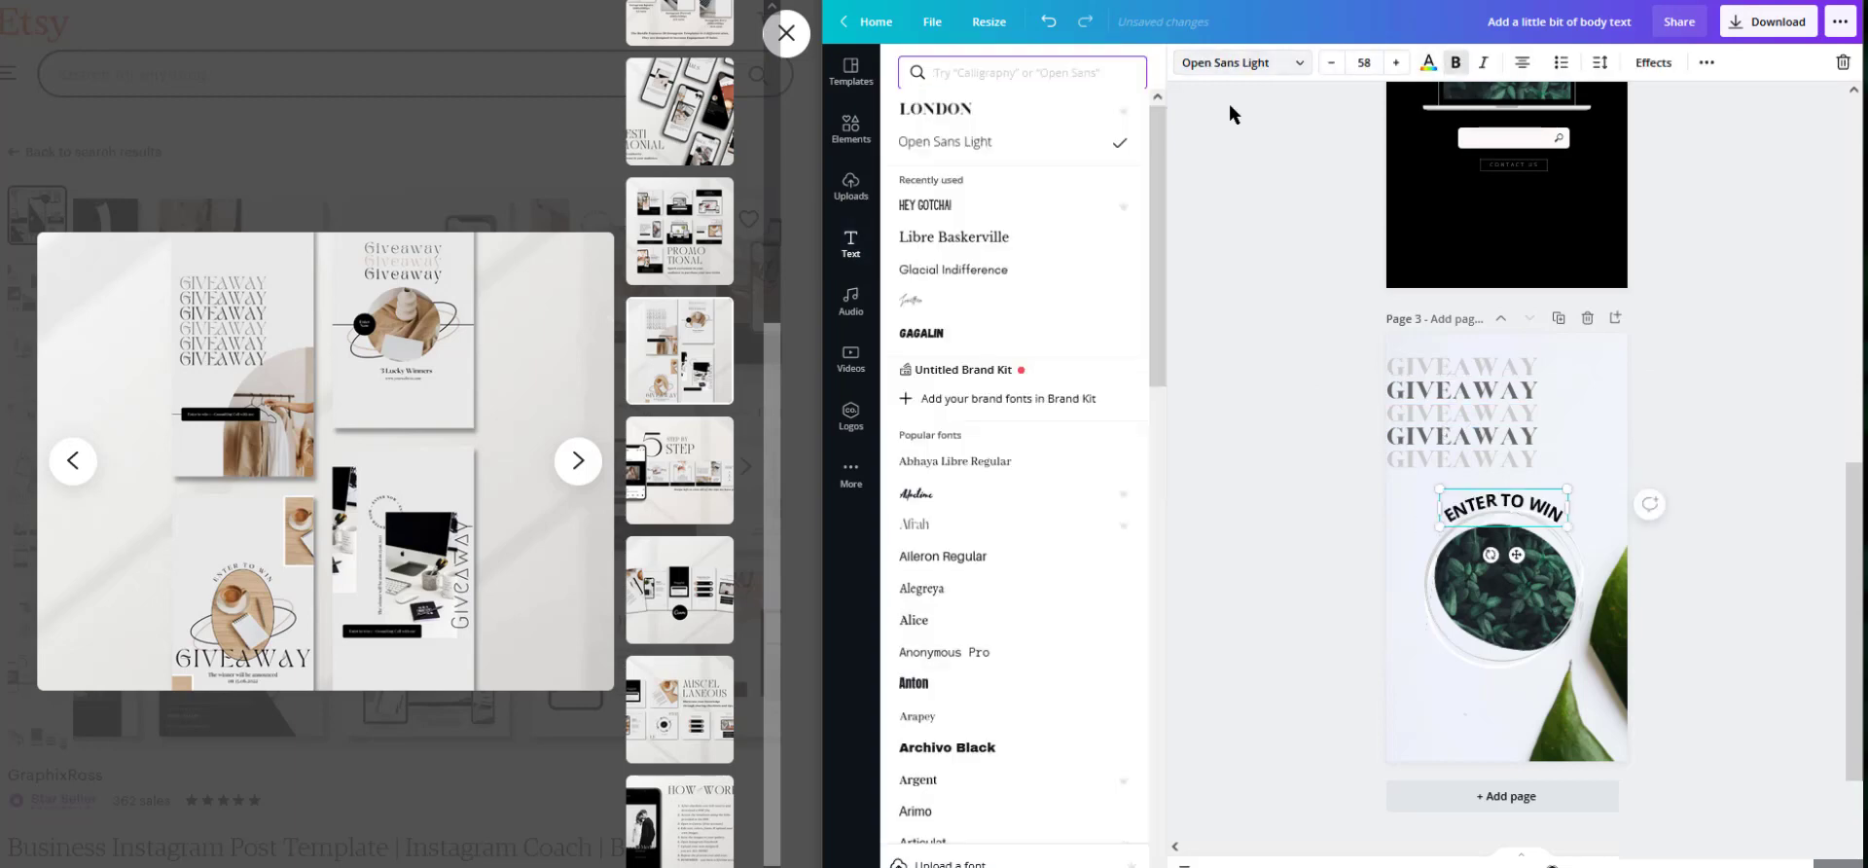
left_click(973, 332)
left_click(989, 206)
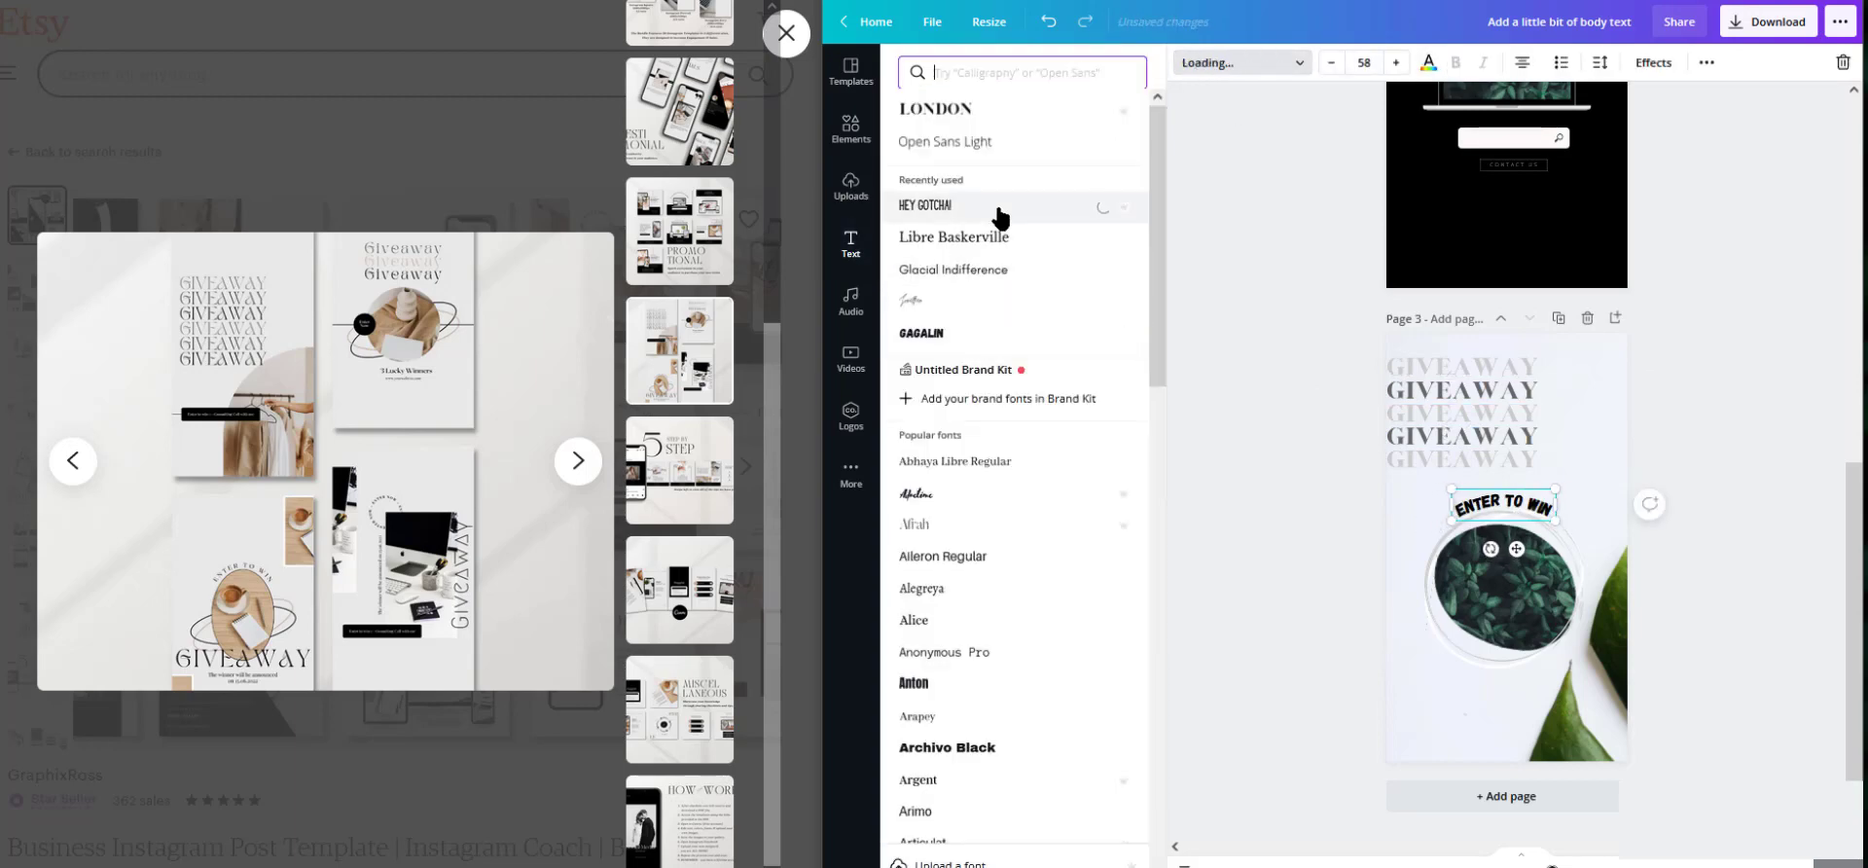
left_click(1010, 112)
- Shrink the ENTER TO WIN arc to size 28.8 and position it over the top of the round photo
left_click(1332, 64)
left_click(1332, 65)
left_click(1332, 65)
left_click(1332, 64)
left_click(1331, 65)
left_click(1738, 438)
left_click_drag(1523, 508, 1578, 539)
left_click(1332, 63)
left_click(1332, 63)
left_click(1332, 62)
left_click(1332, 63)
left_click(1331, 62)
left_click(1332, 62)
left_click(1332, 62)
left_click(1653, 62)
left_click_drag(1547, 506, 1539, 511)
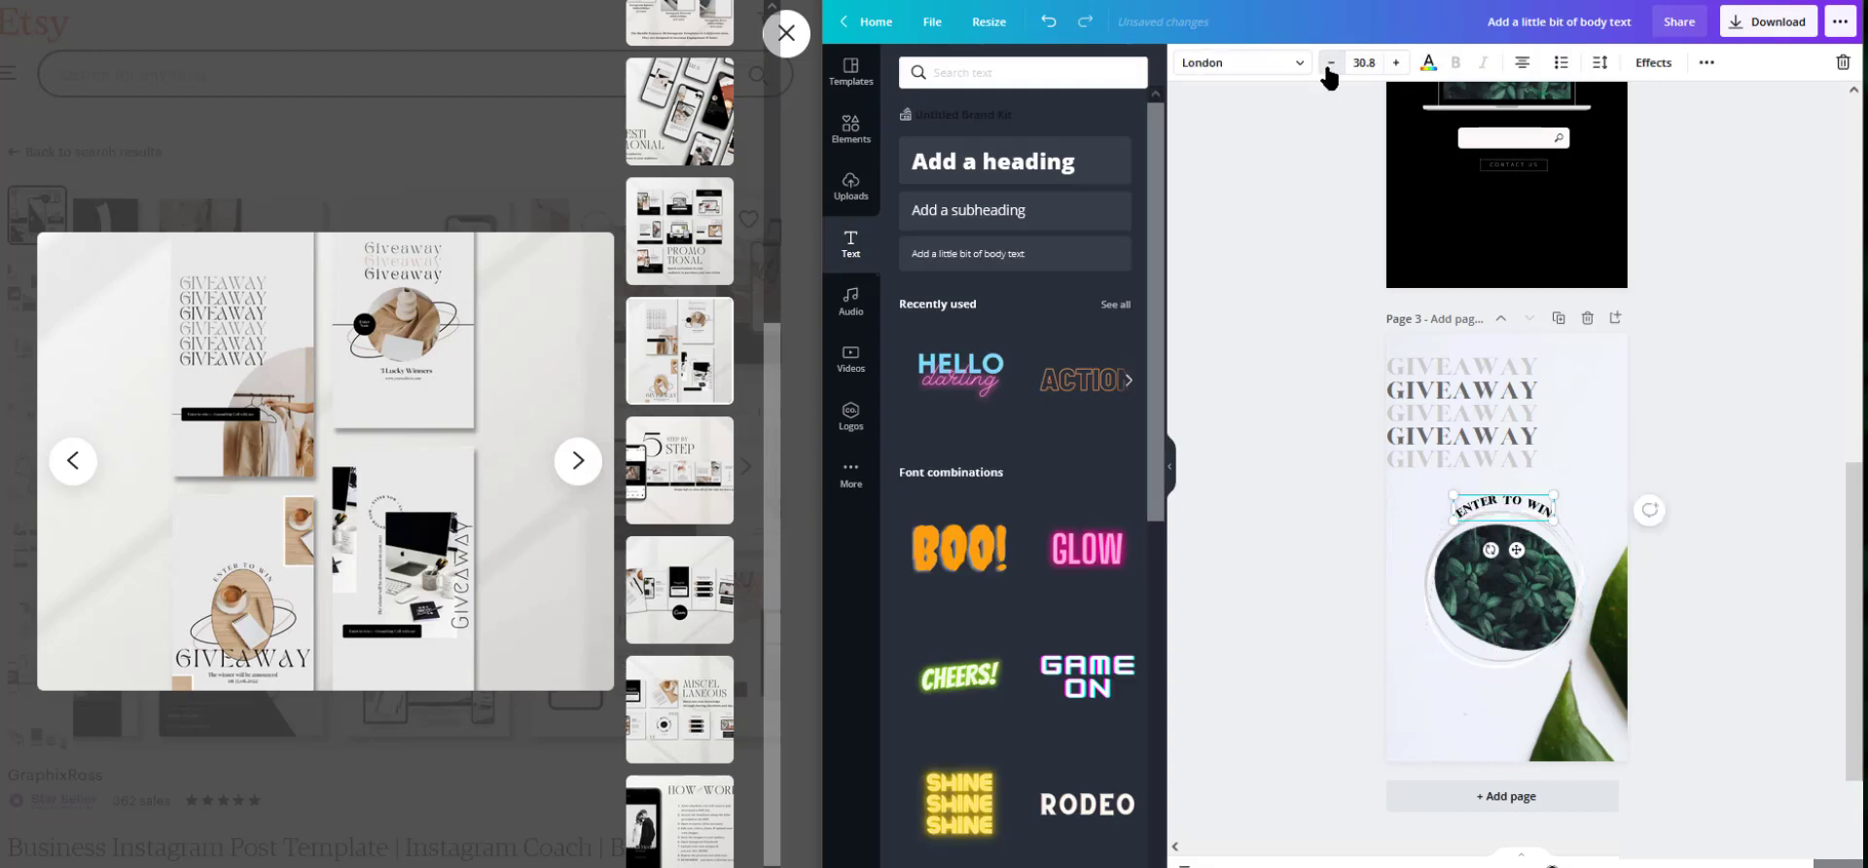
key("Delete")
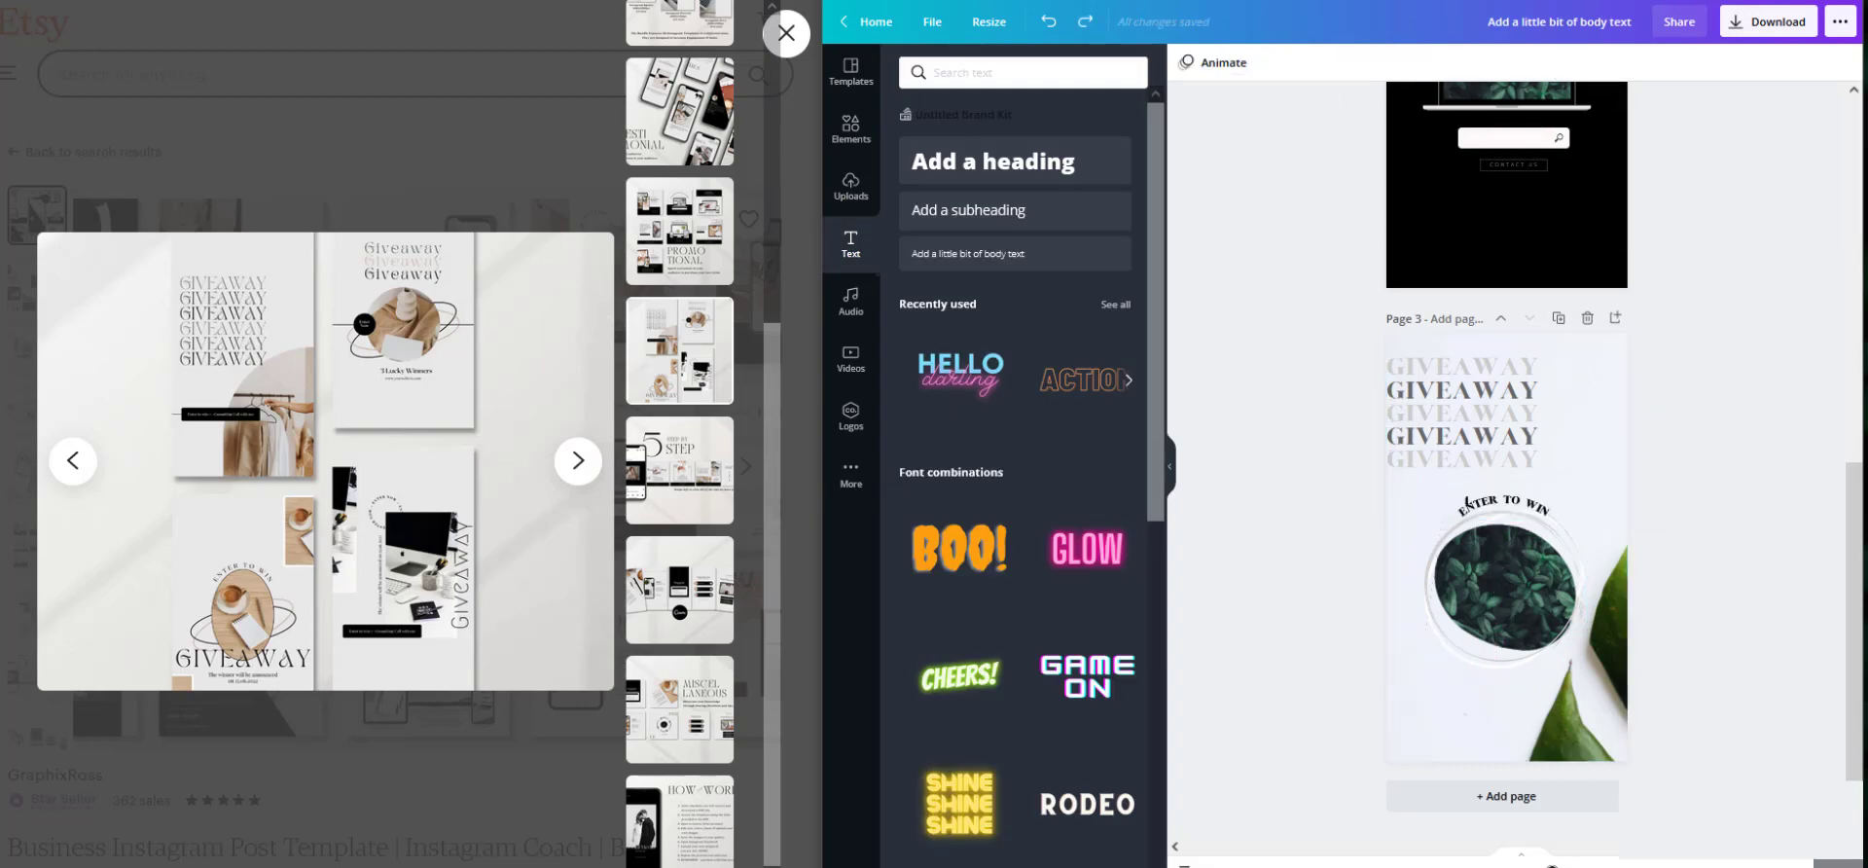
- Widen the ENTER TO WIN letter spacing to about 217 and reduce the text to size 23.8
left_click(1496, 506)
left_click(1599, 62)
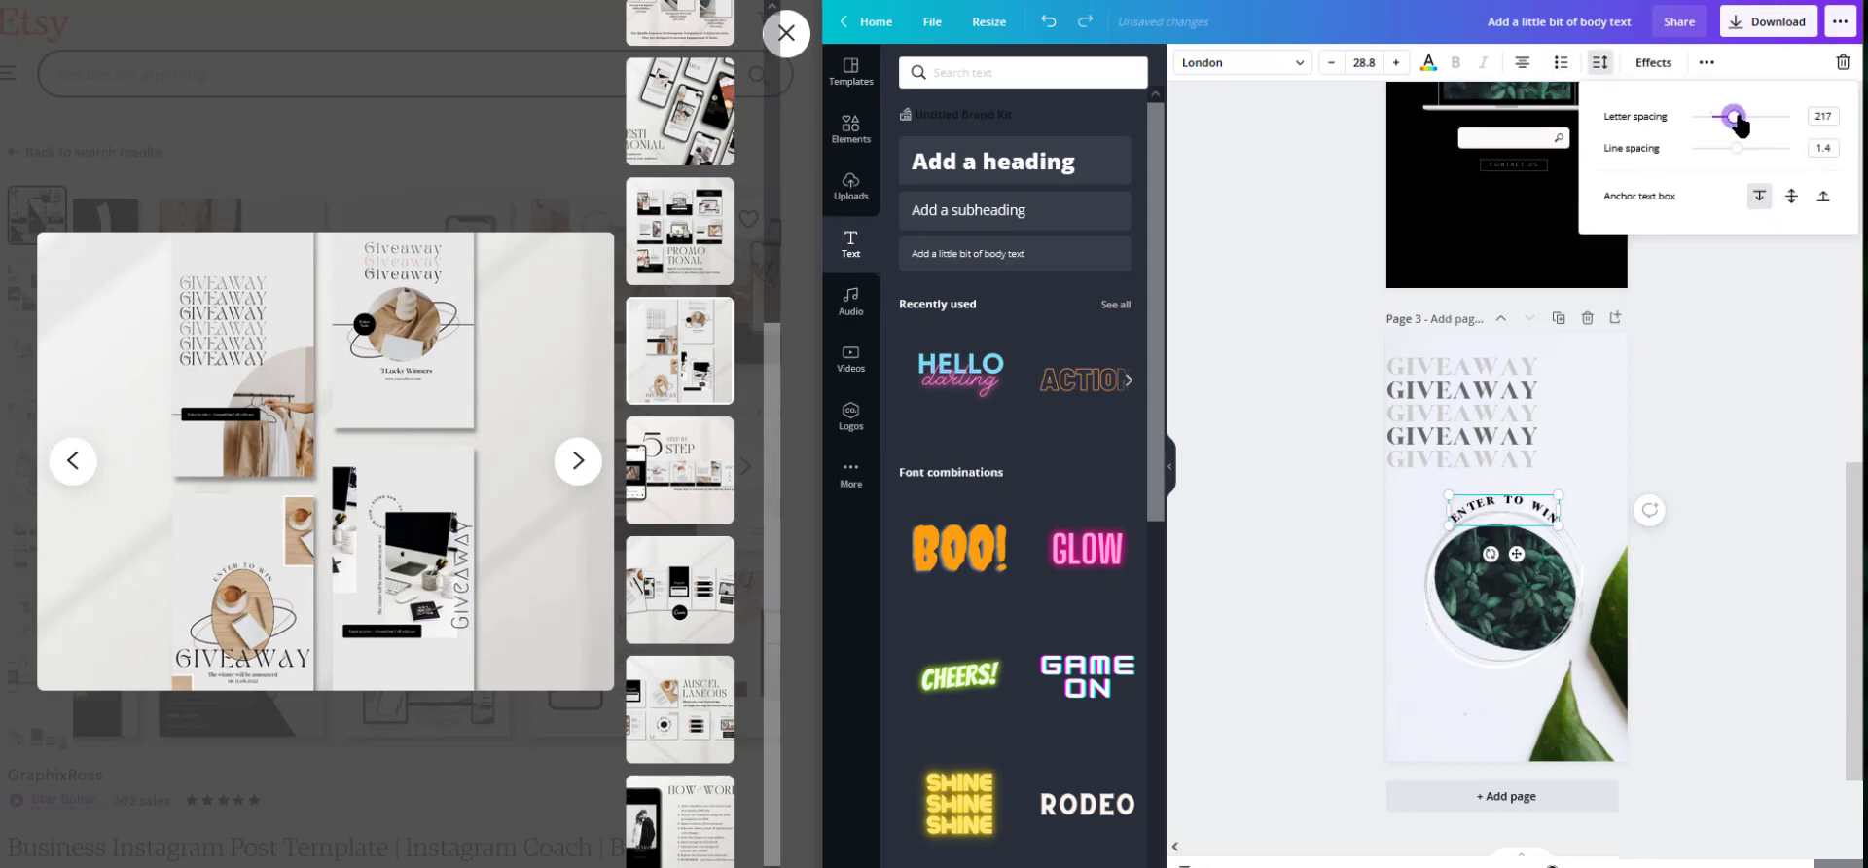
left_click_drag(1773, 137, 1761, 151)
left_click(1331, 63)
left_click(1331, 64)
left_click(1331, 63)
left_click(1331, 63)
left_click(1331, 63)
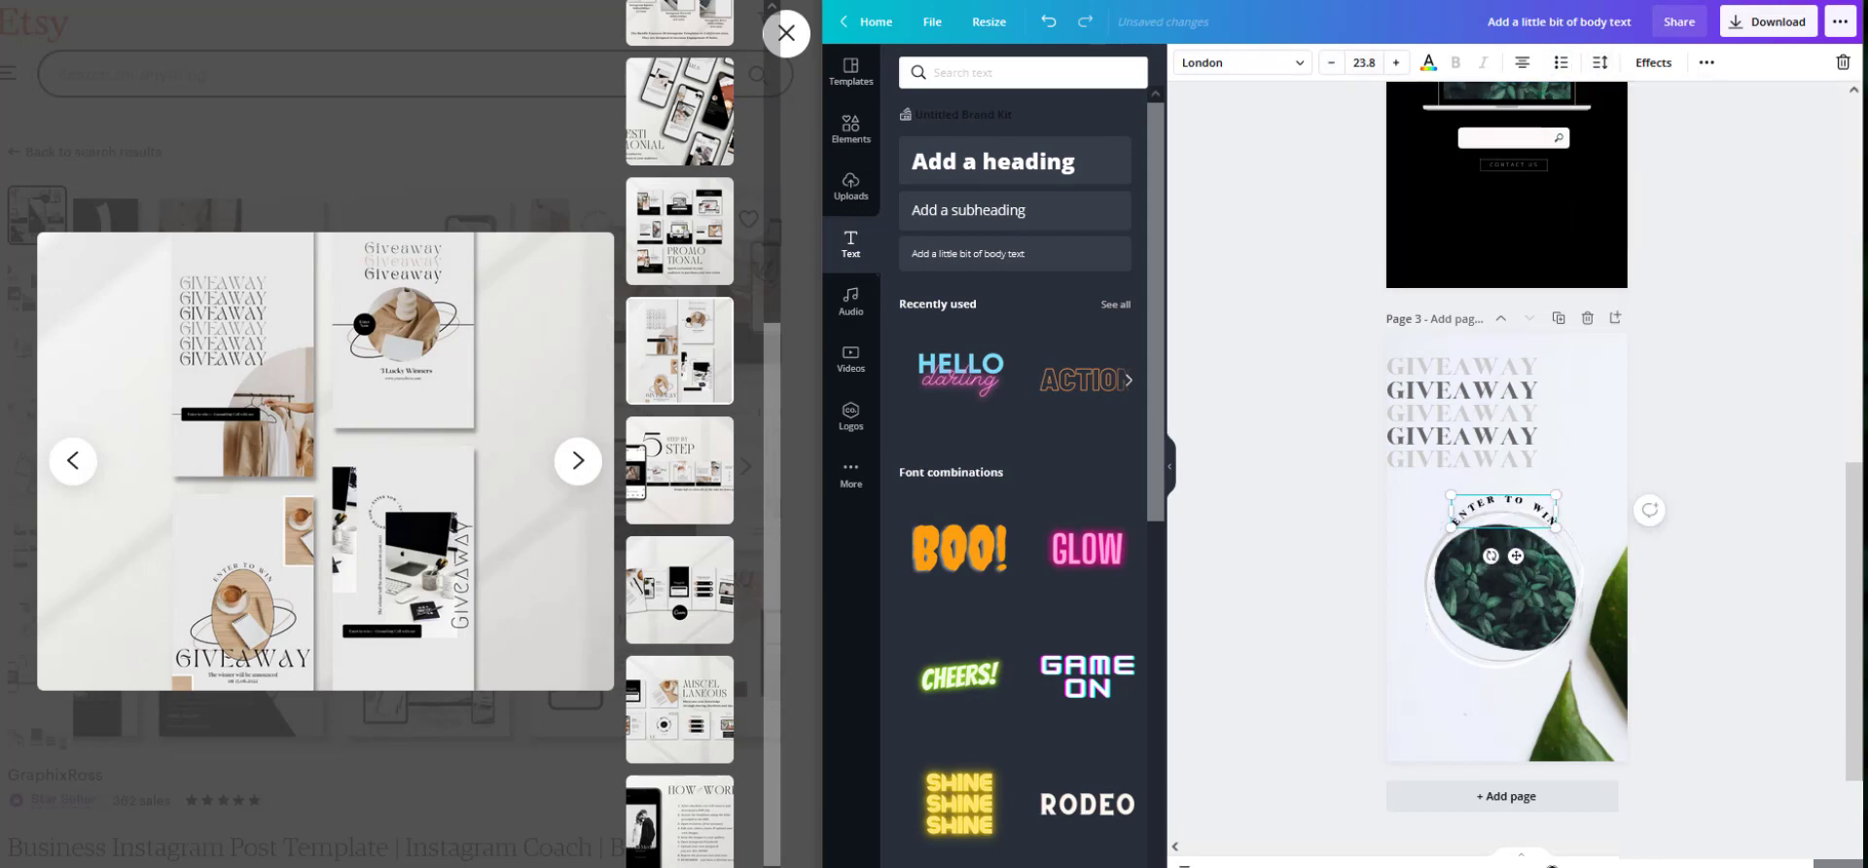
- Centre the ENTER TO WIN arc above the round photo and recolour it dark grey
left_click(1653, 63)
left_click_drag(1514, 506, 1513, 513)
left_click(1428, 64)
left_click(1039, 146)
left_click(1237, 471)
left_click(1235, 469)
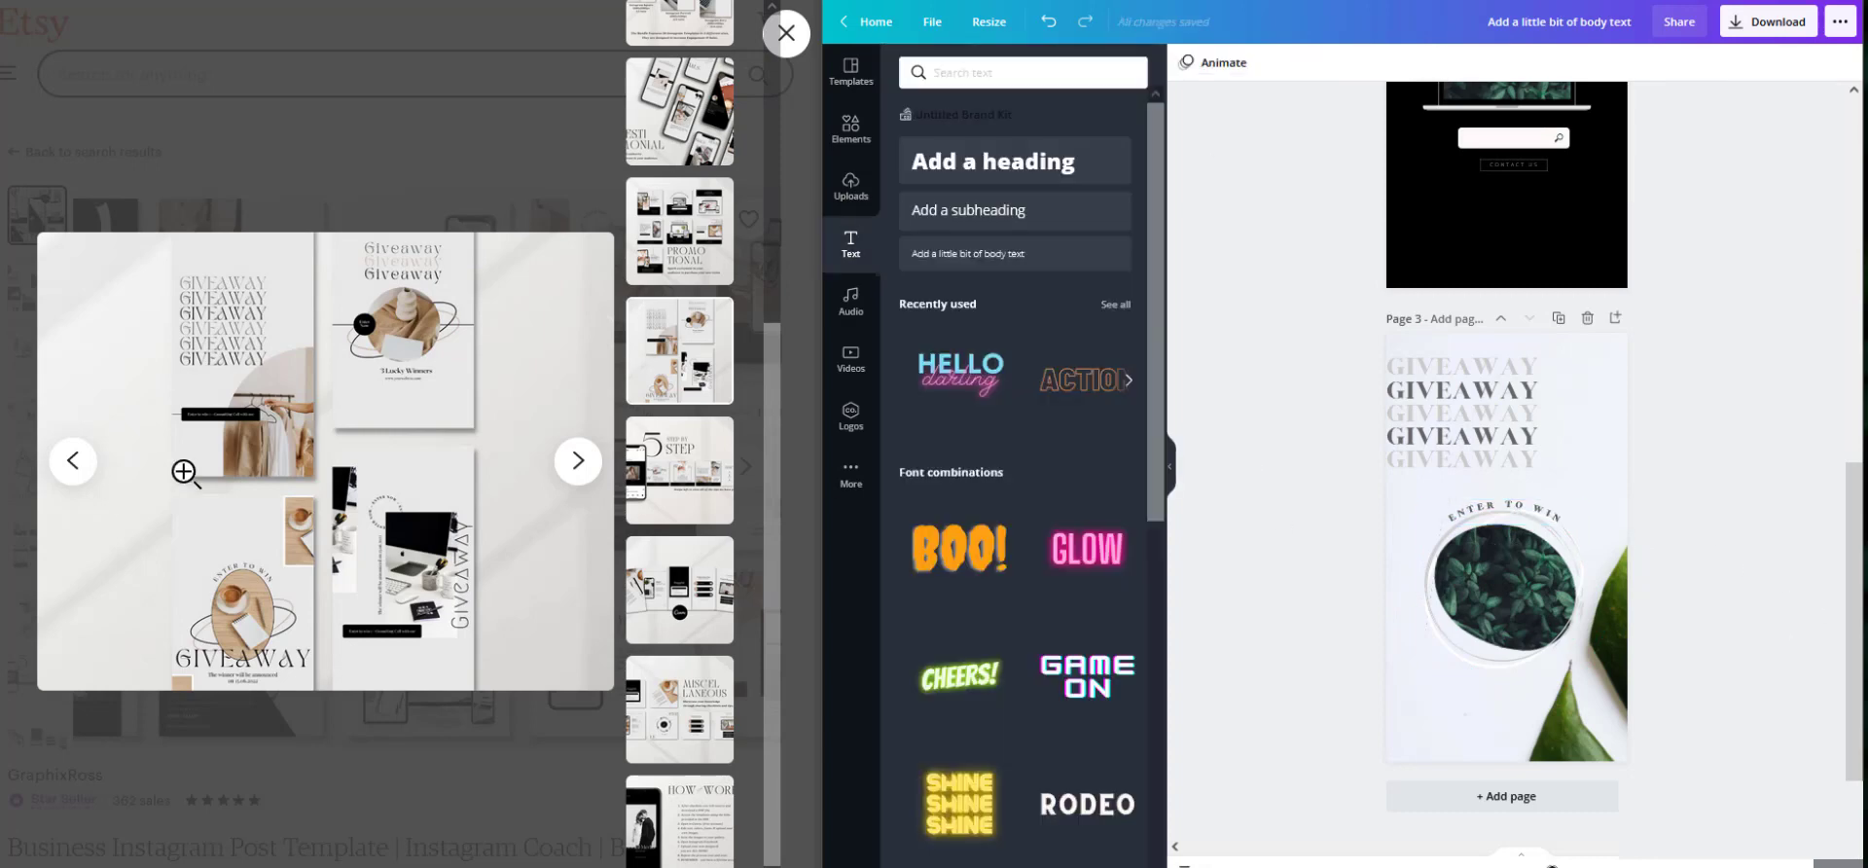
- Add the body text "The winner will be announced" in bold at size 29 near the lower left of page 3
left_click(1015, 253)
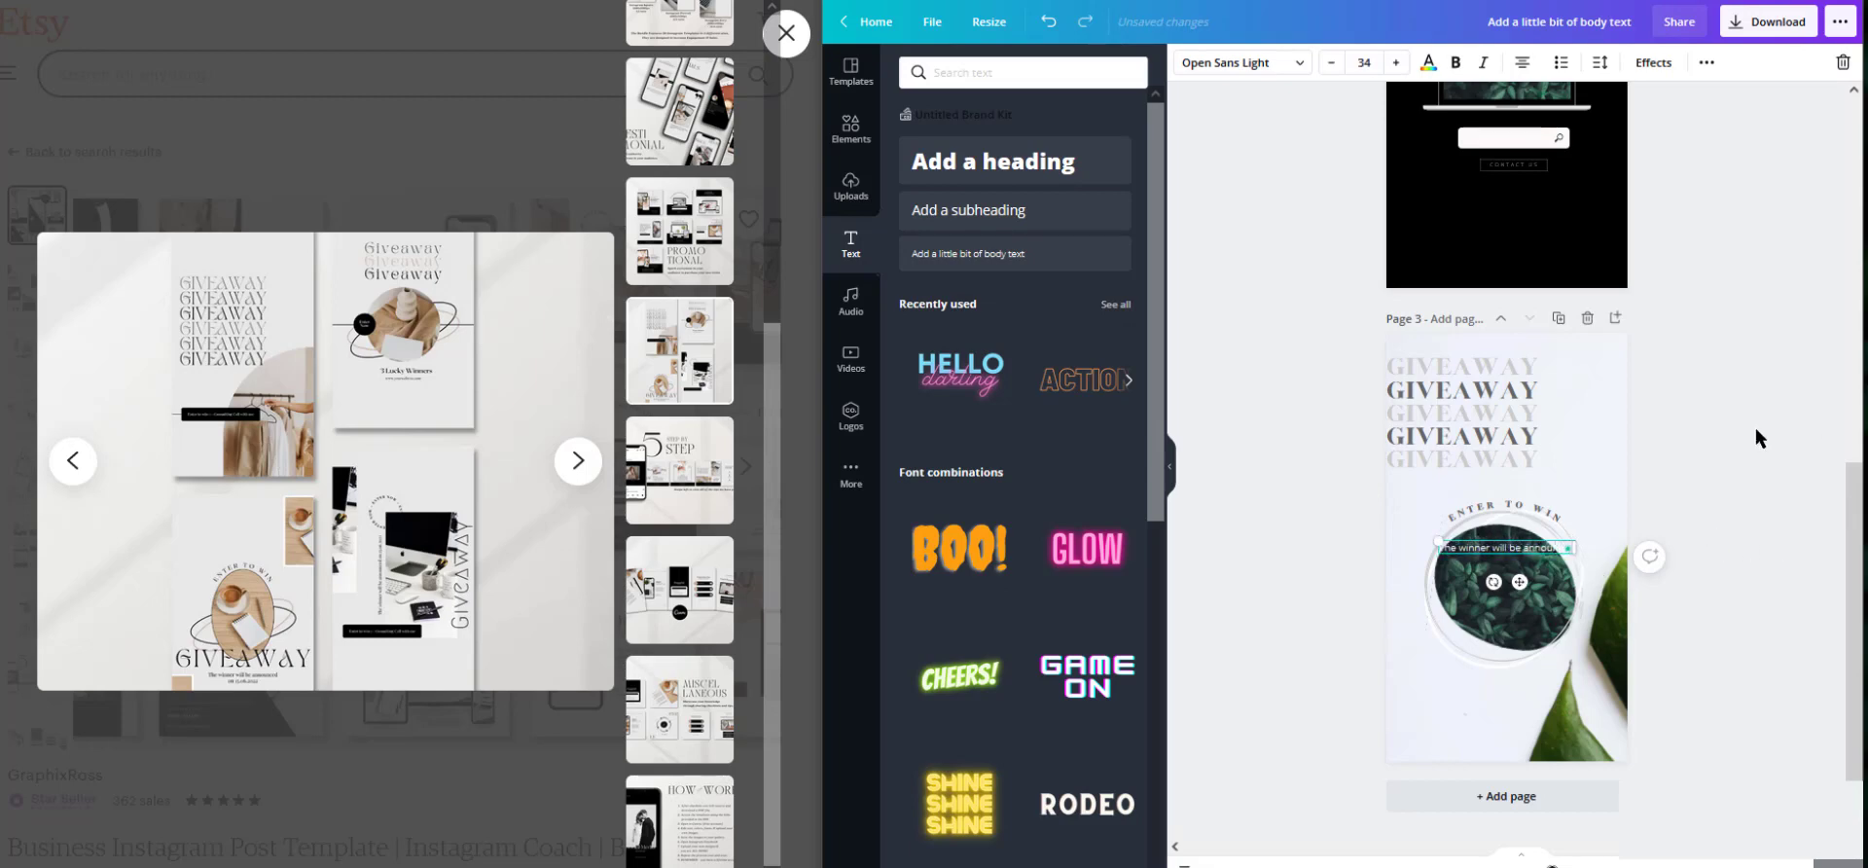
left_click_drag(1516, 552, 1517, 661)
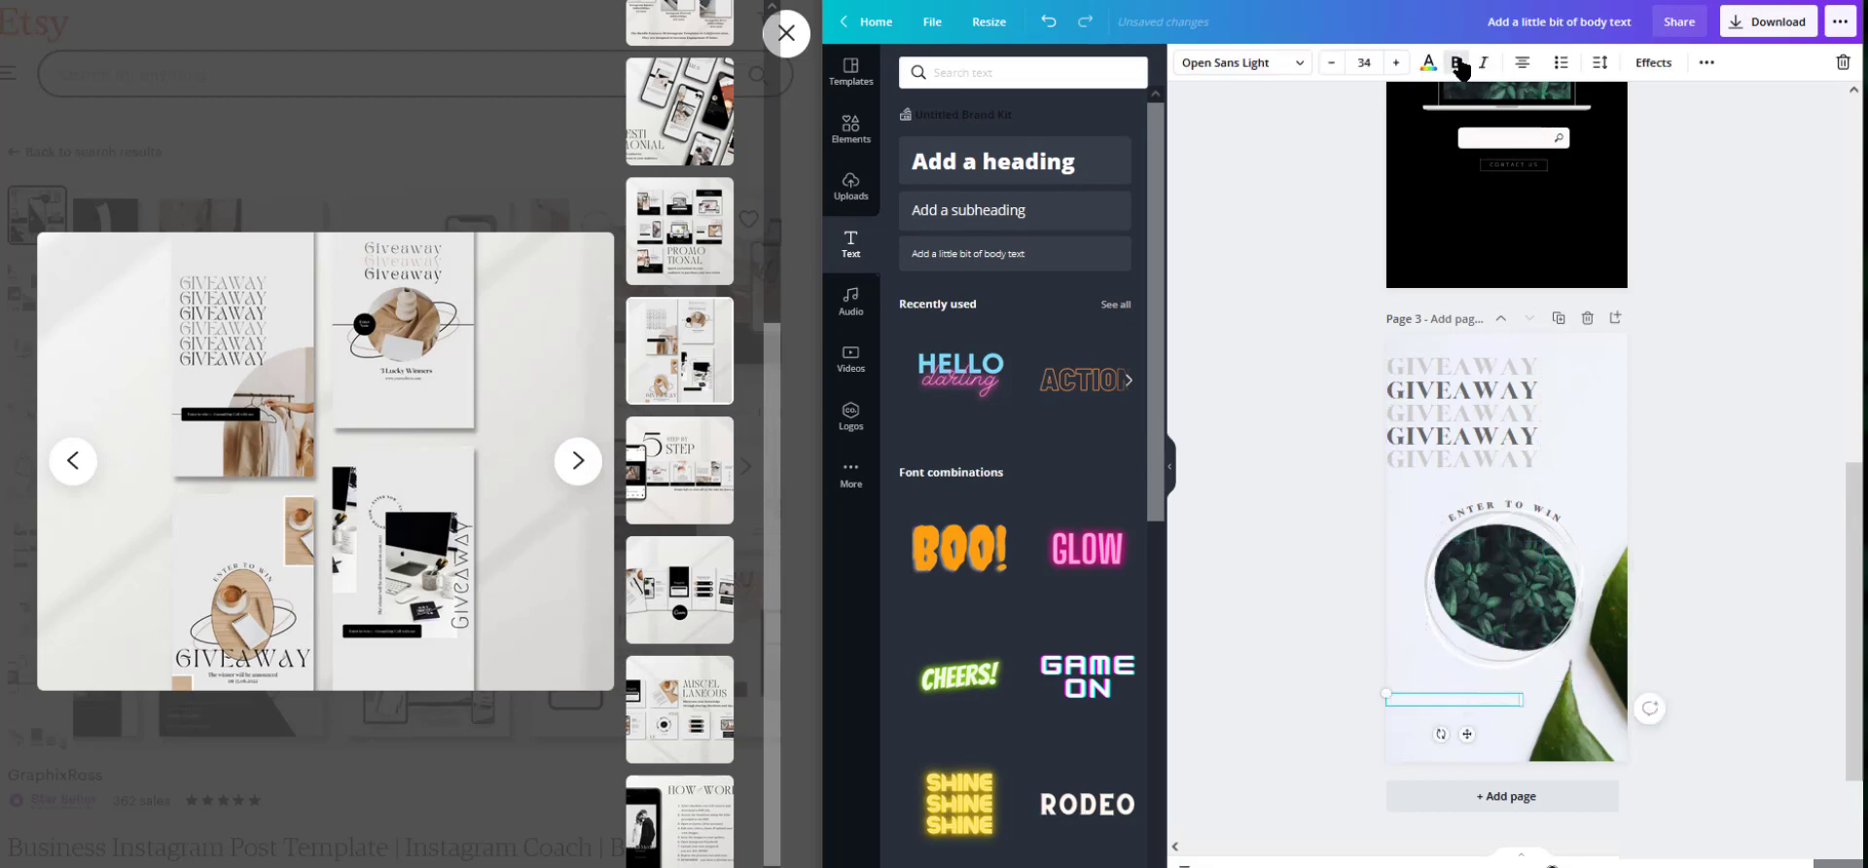
left_click(1428, 62)
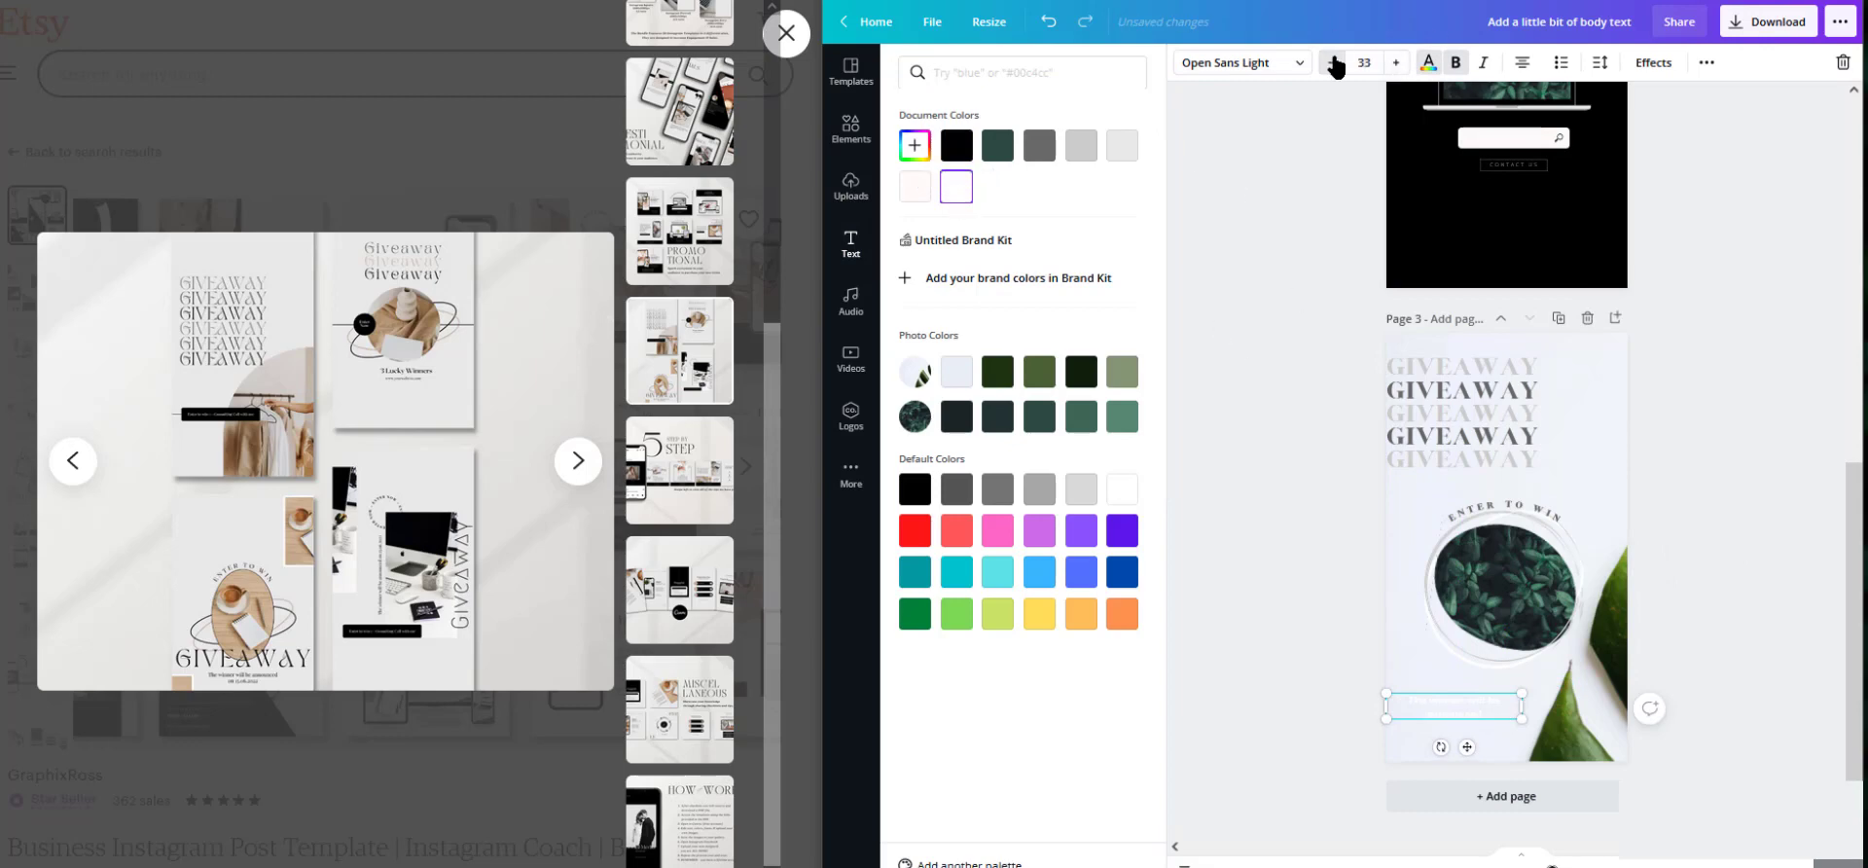
left_click(1428, 62)
- Place a dark green square behind the winner text and flatten it into a banner about 627 by 101
left_click(851, 129)
left_click(1105, 73)
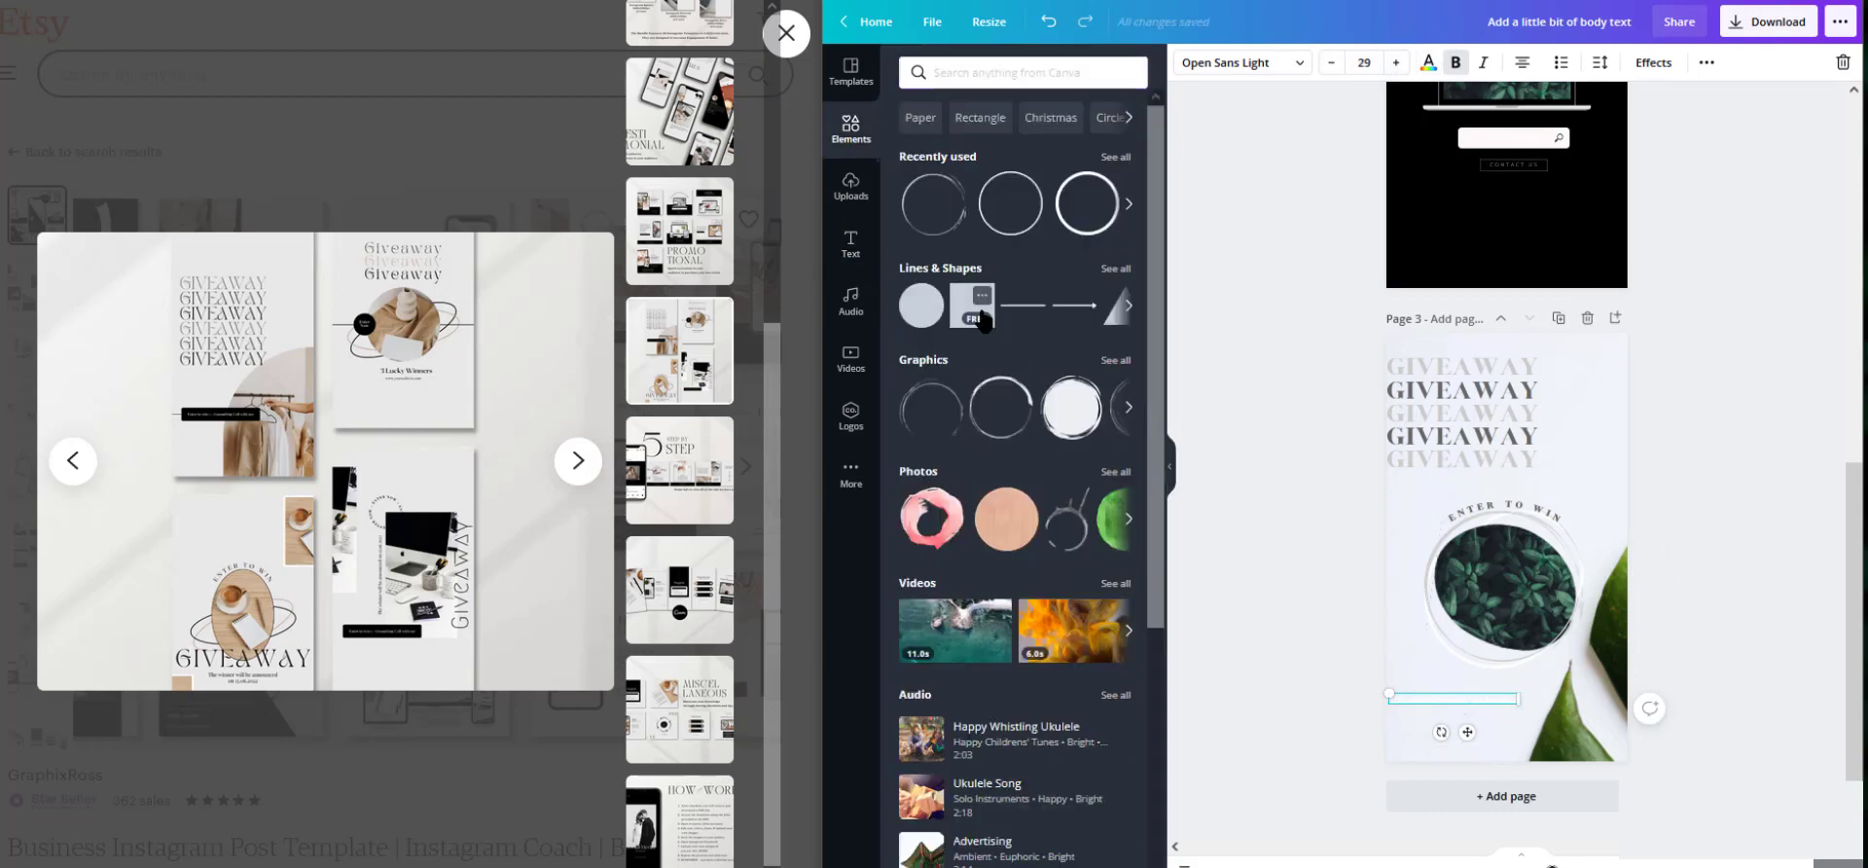
left_click(972, 306)
left_click_drag(1515, 569, 1462, 756)
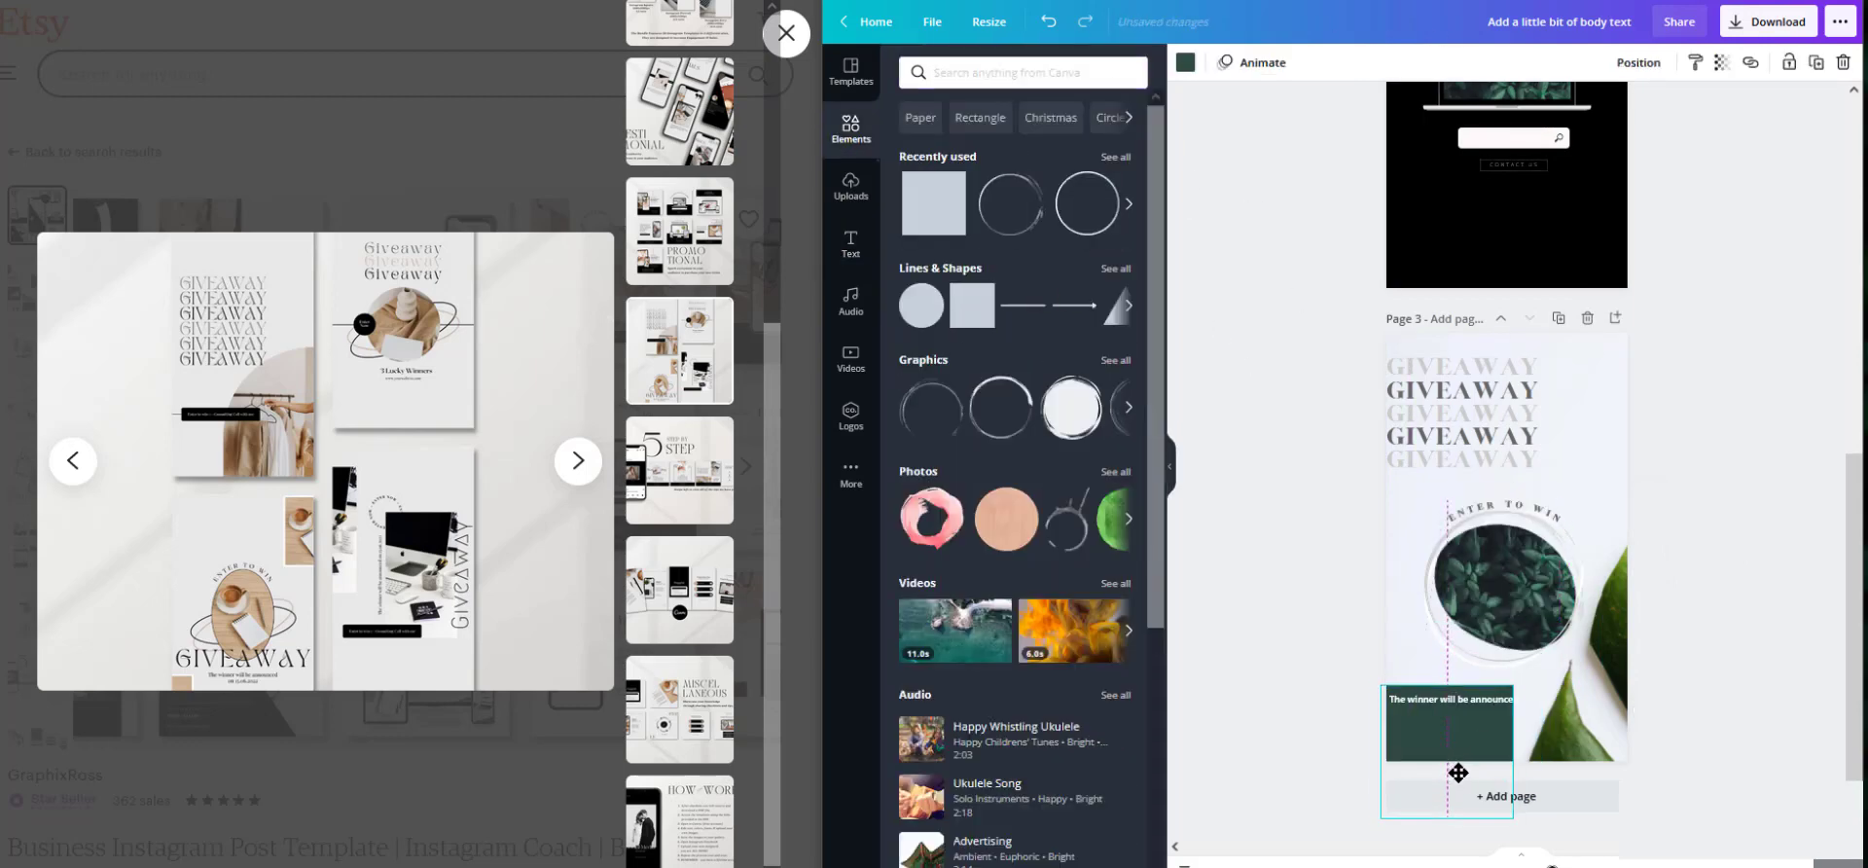
left_click_drag(1507, 822, 1458, 711)
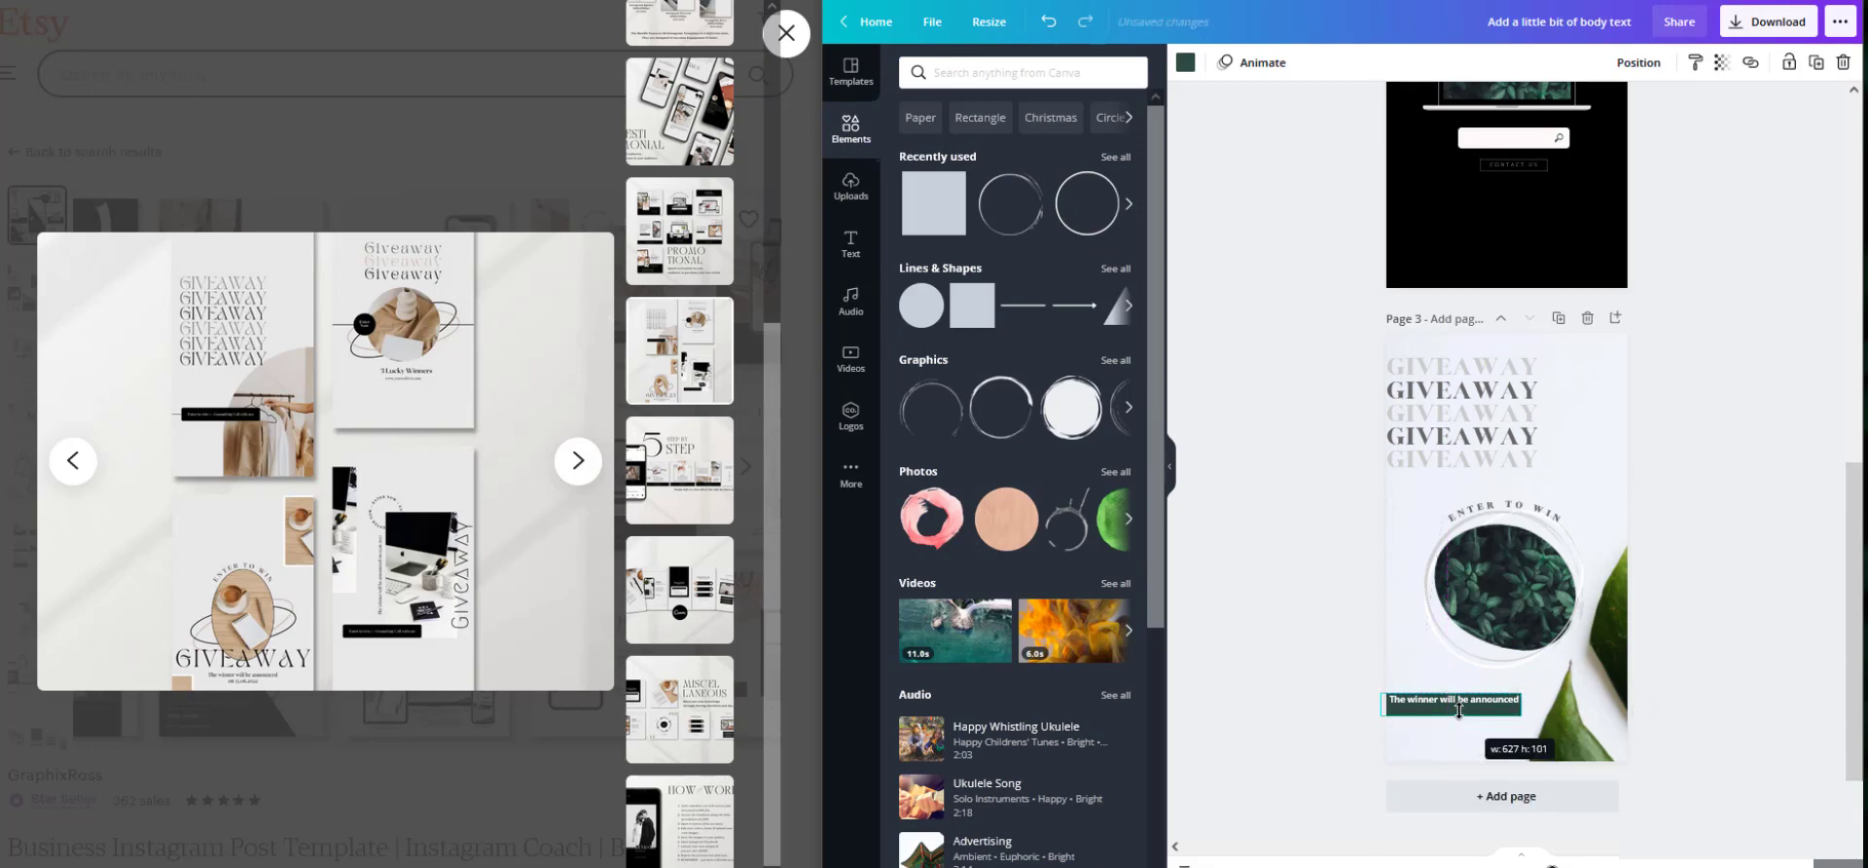
left_click(1336, 680)
- Add a blank page 4 and bring up the listing image showing the More About Us template
scroll(1264, 523, "up", 1)
scroll(1265, 523, "down", 1)
left_click(1506, 796)
left_click(690, 587)
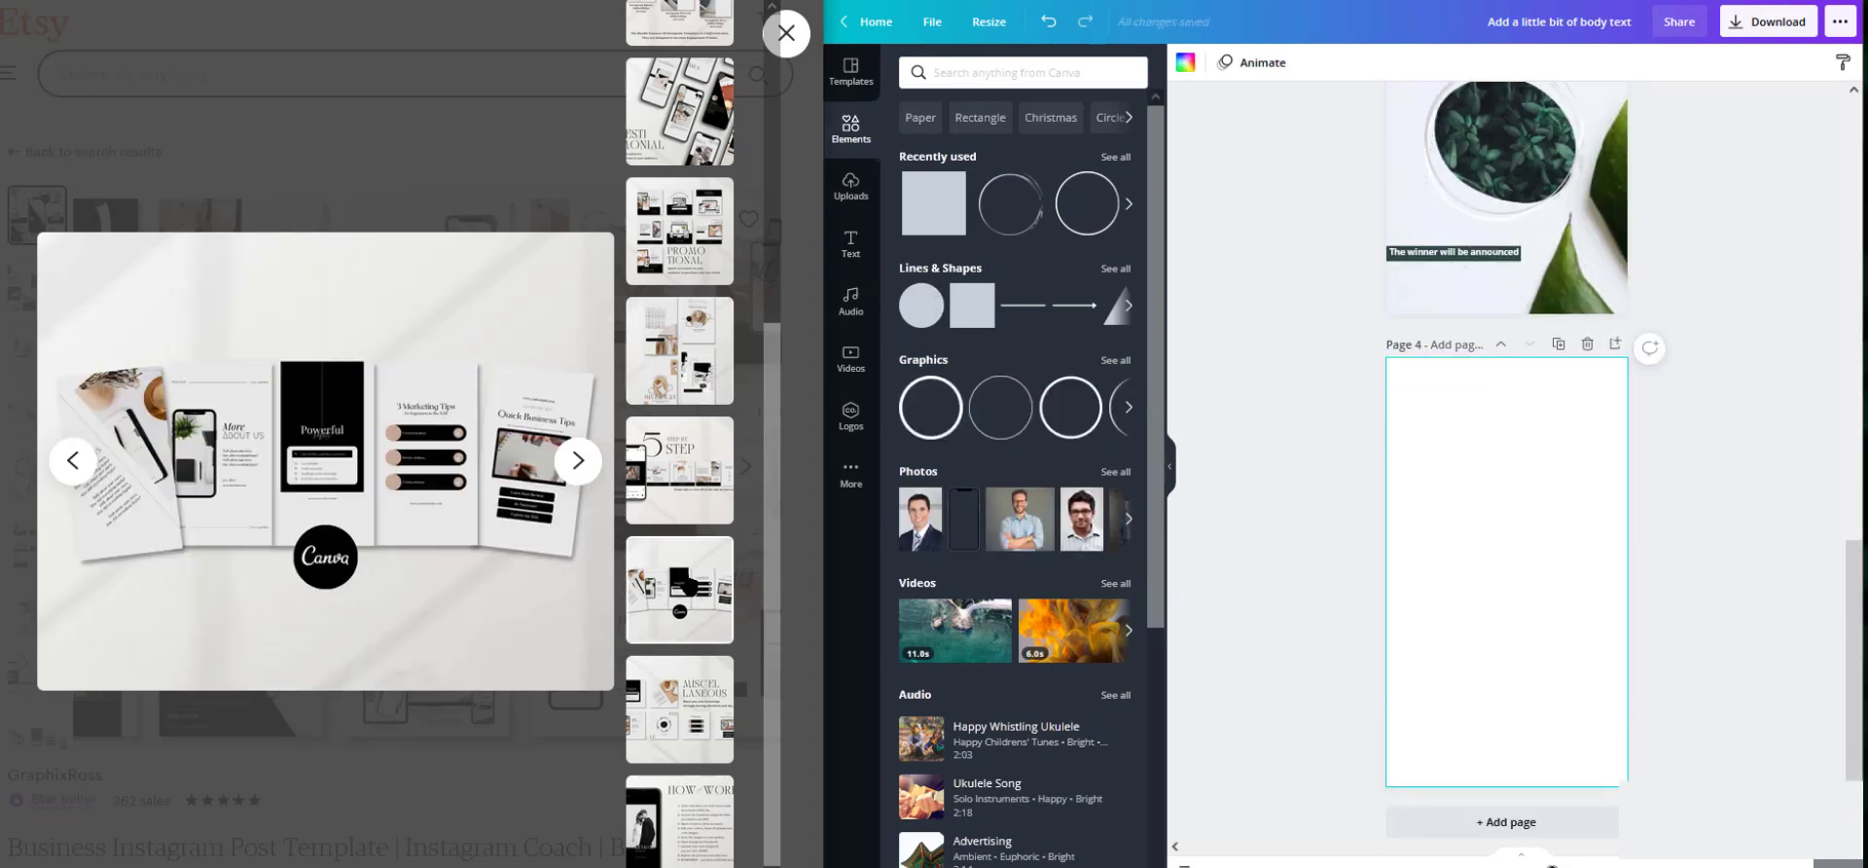
left_click(1125, 275)
scroll(1070, 445, "down", 10)
scroll(1070, 446, "down", 5)
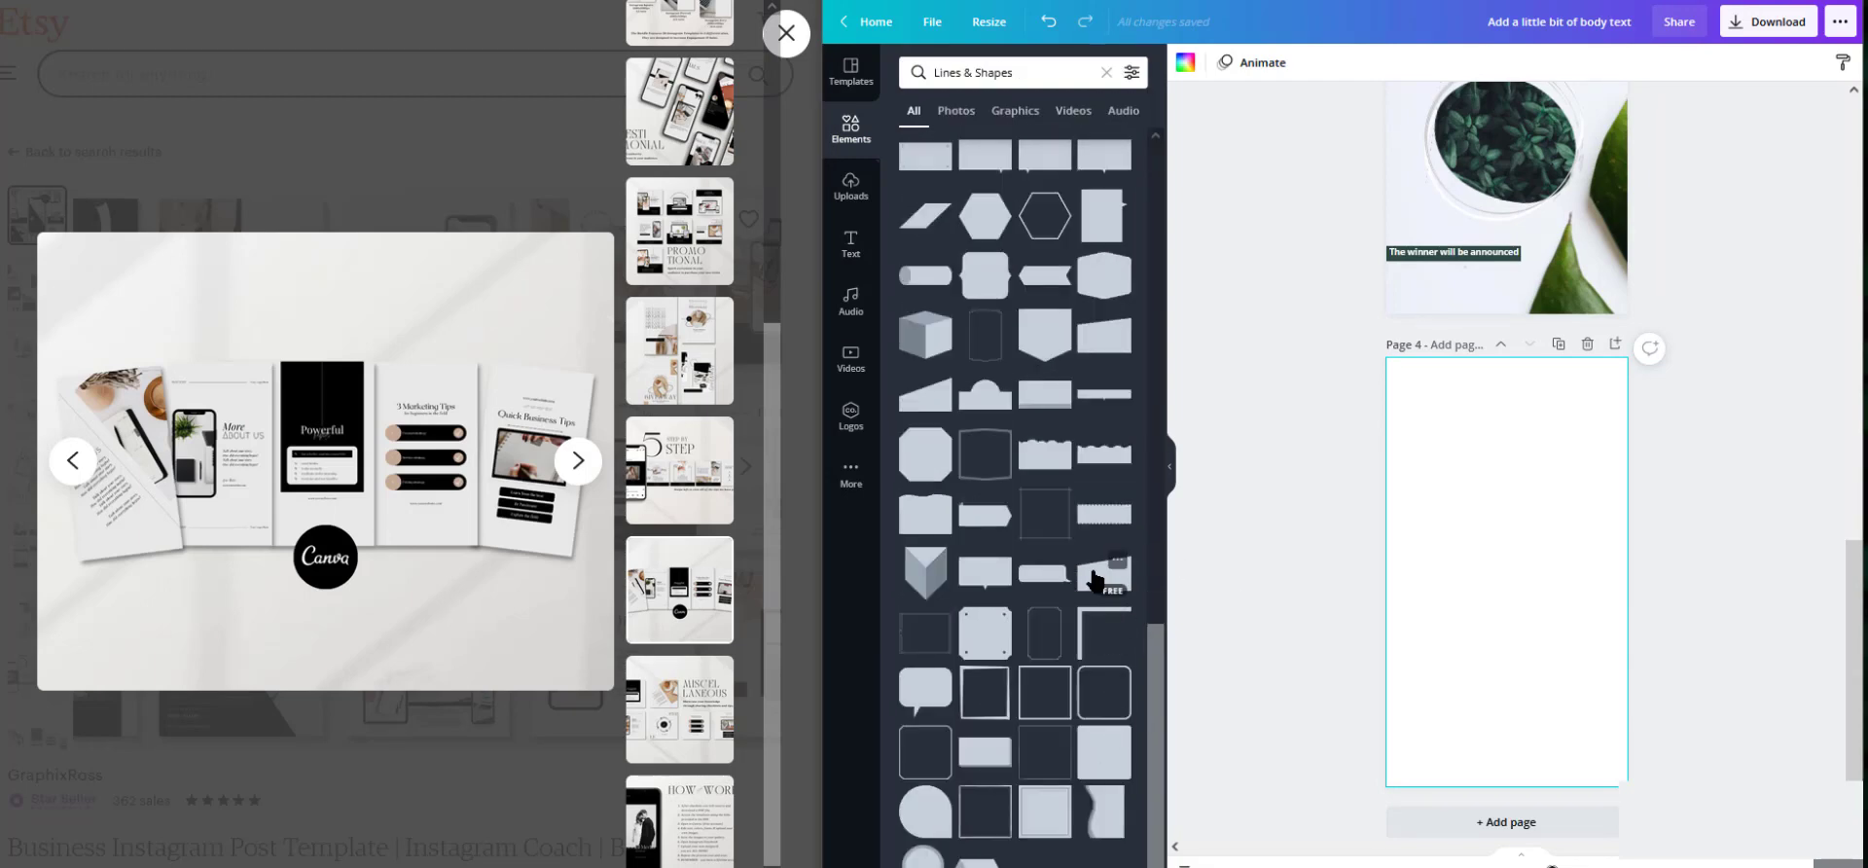
- Search the elements for "frame" and look through the results for a phone-shaped frame
left_click(1106, 72)
type("frame")
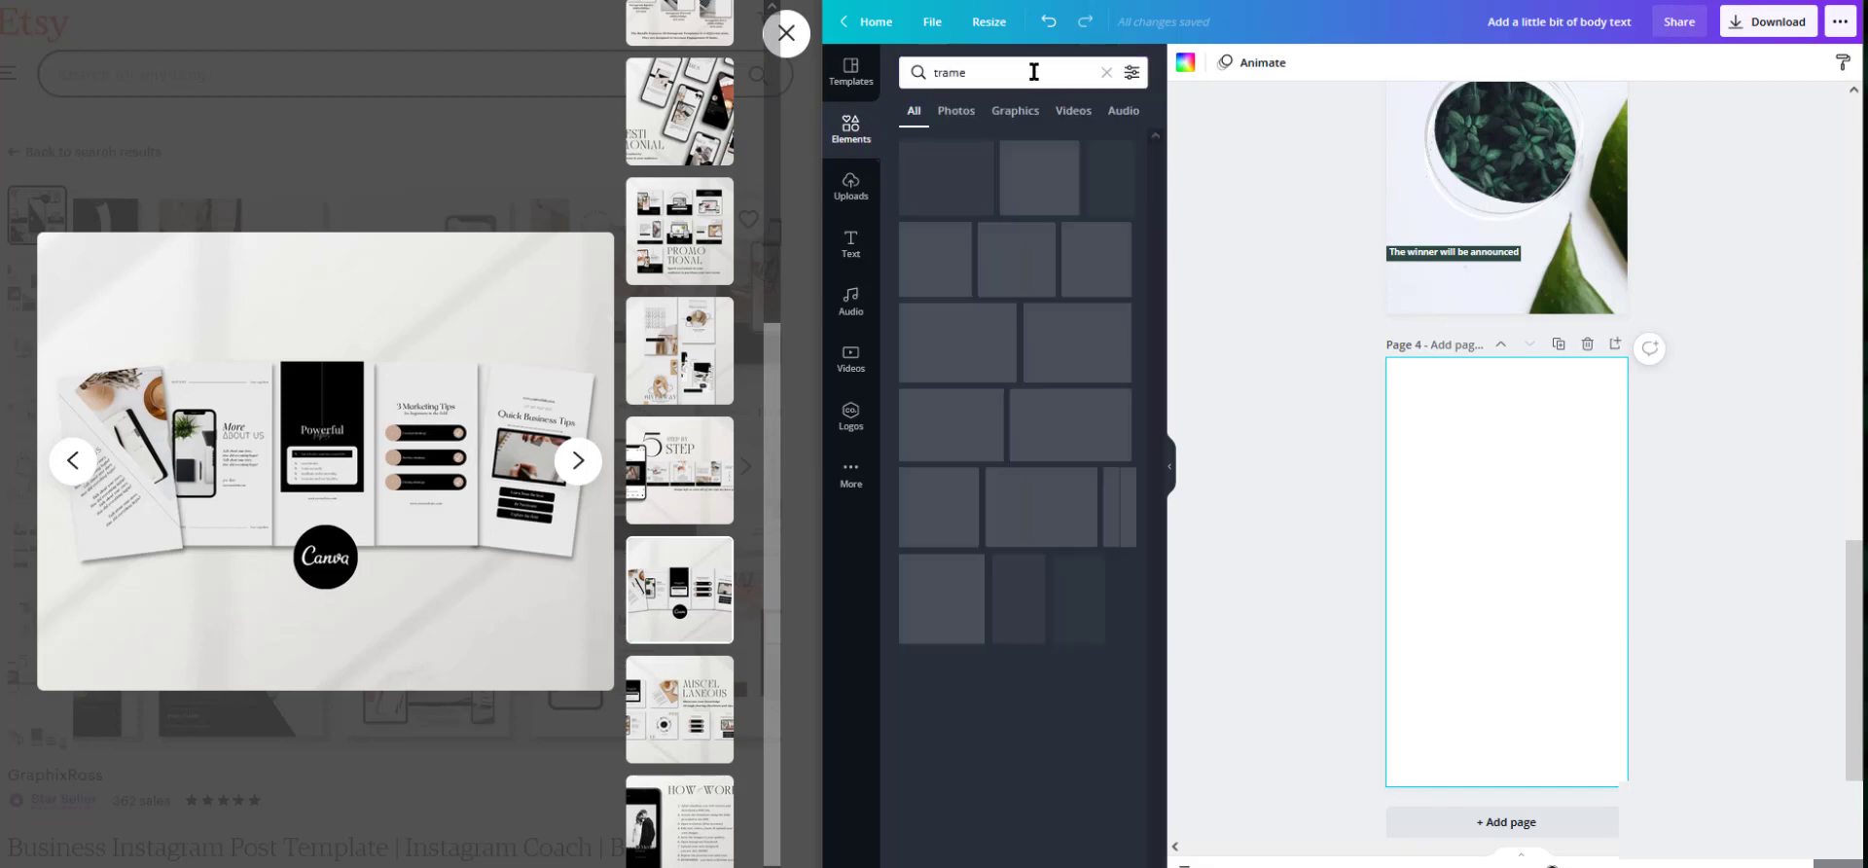
key("Return")
scroll(1027, 304, "down", 2)
left_click(1026, 305)
key("Delete")
scroll(1027, 506, "down", 9)
scroll(1097, 410, "down", 5)
scroll(1080, 486, "up", 15)
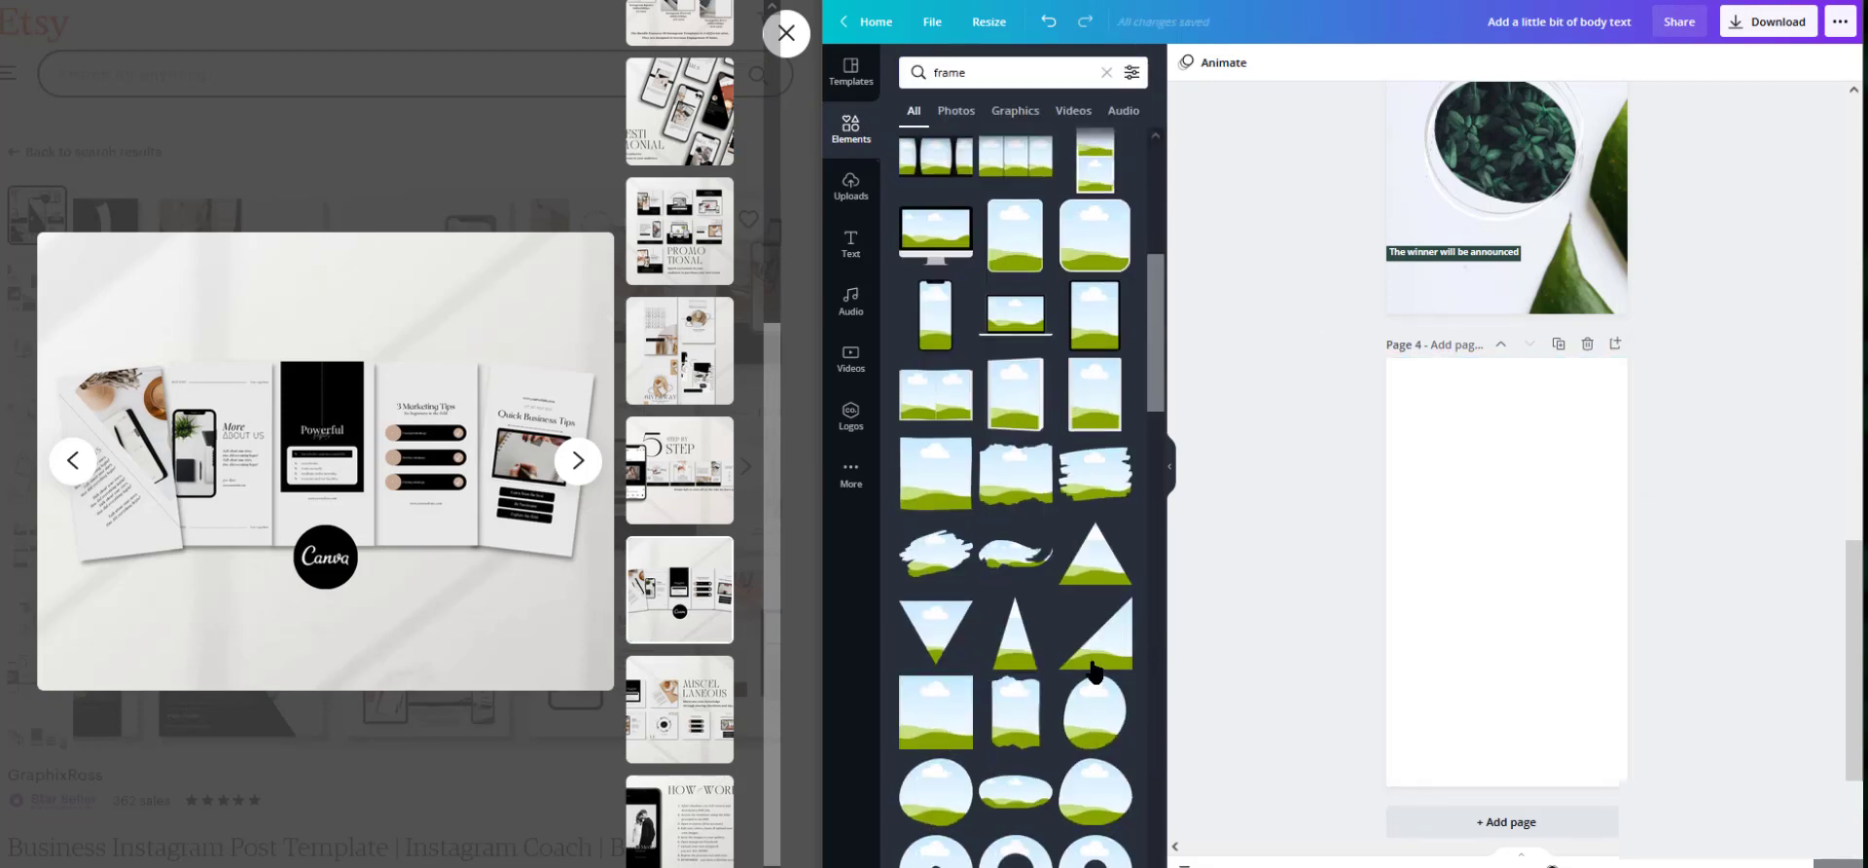
- Insert the smartphone frame on page 4, enlarge it and place it in the left half of the page
left_click(935, 583)
left_click_drag(1513, 590, 1477, 581)
left_click_drag(1531, 447, 1539, 421)
mouse_move(1542, 682)
left_mouse_down()
mouse_move(1556, 707)
mouse_move(1534, 671)
left_mouse_up()
left_click(1747, 578)
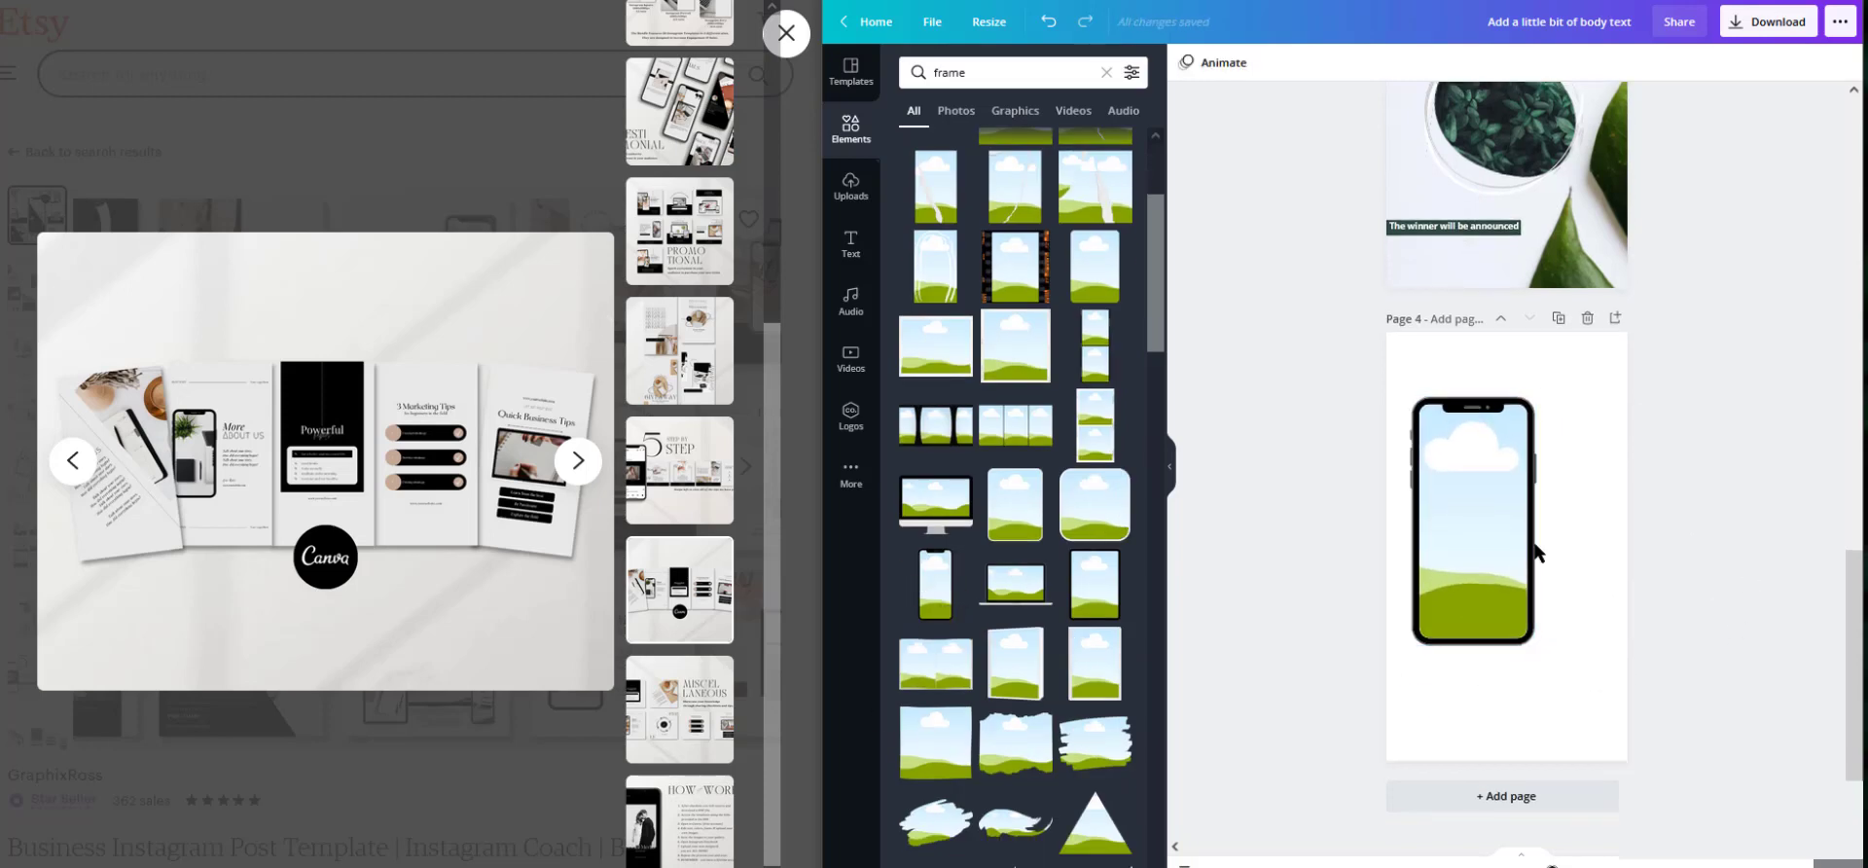
- Add the heading "More" to page 4 and set it in italic Abhaya Libre Regular at size 90
left_click(850, 243)
left_click(993, 161)
type("More")
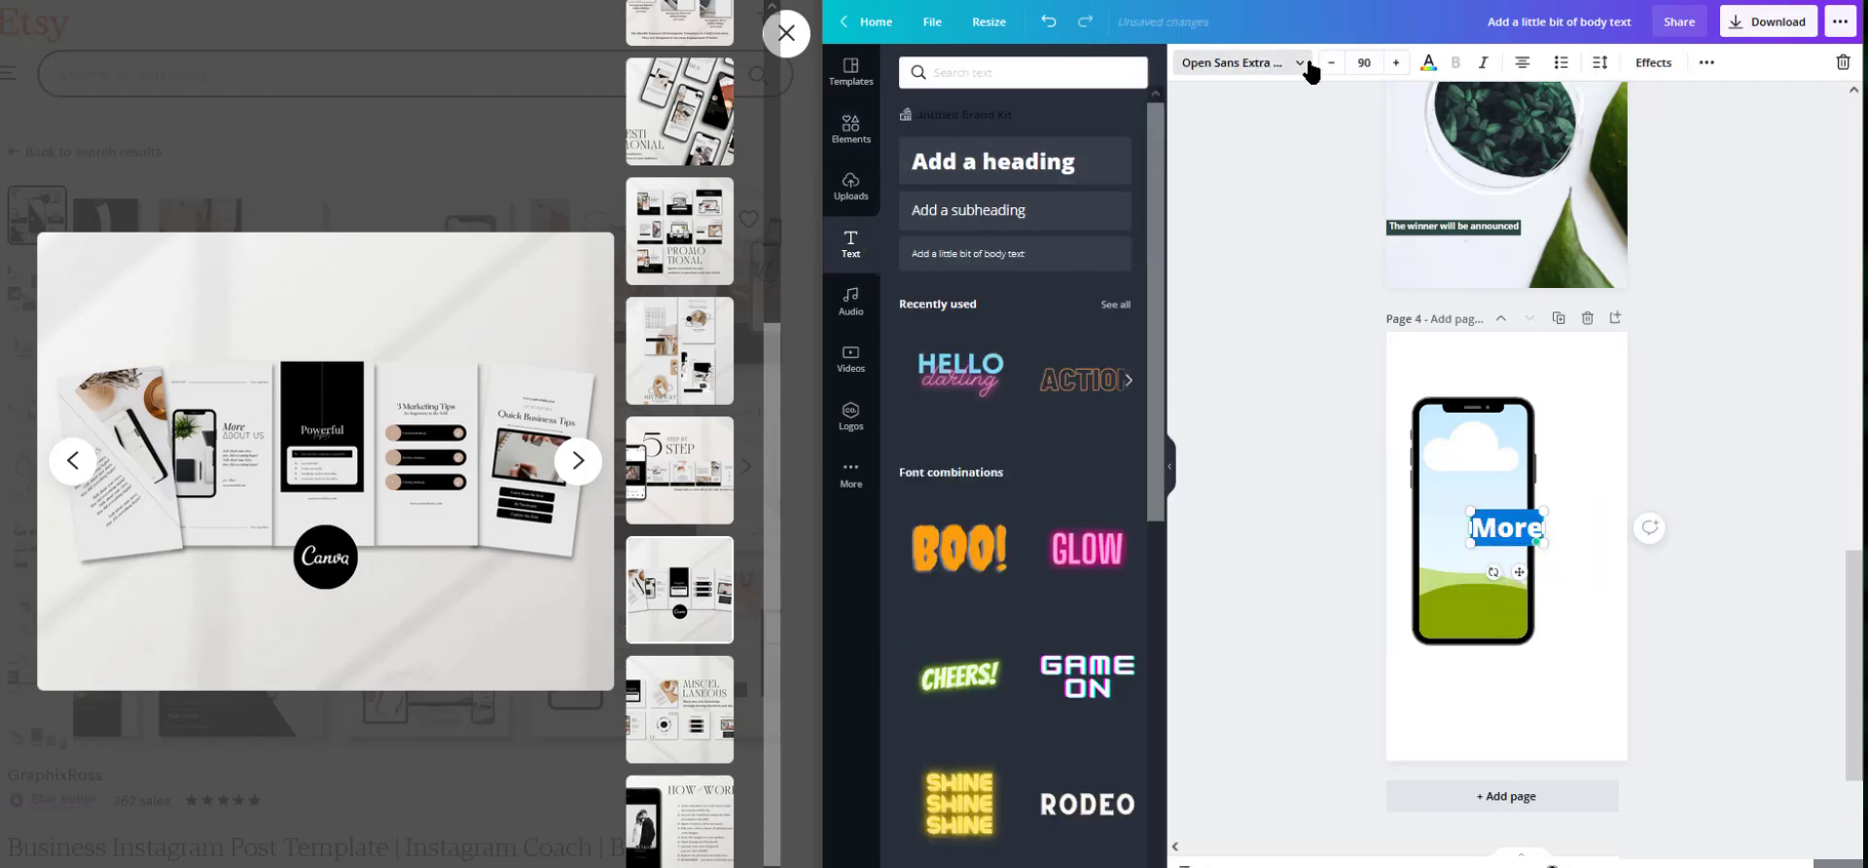
left_click(1300, 62)
scroll(984, 394, "down", 2)
left_click(984, 388)
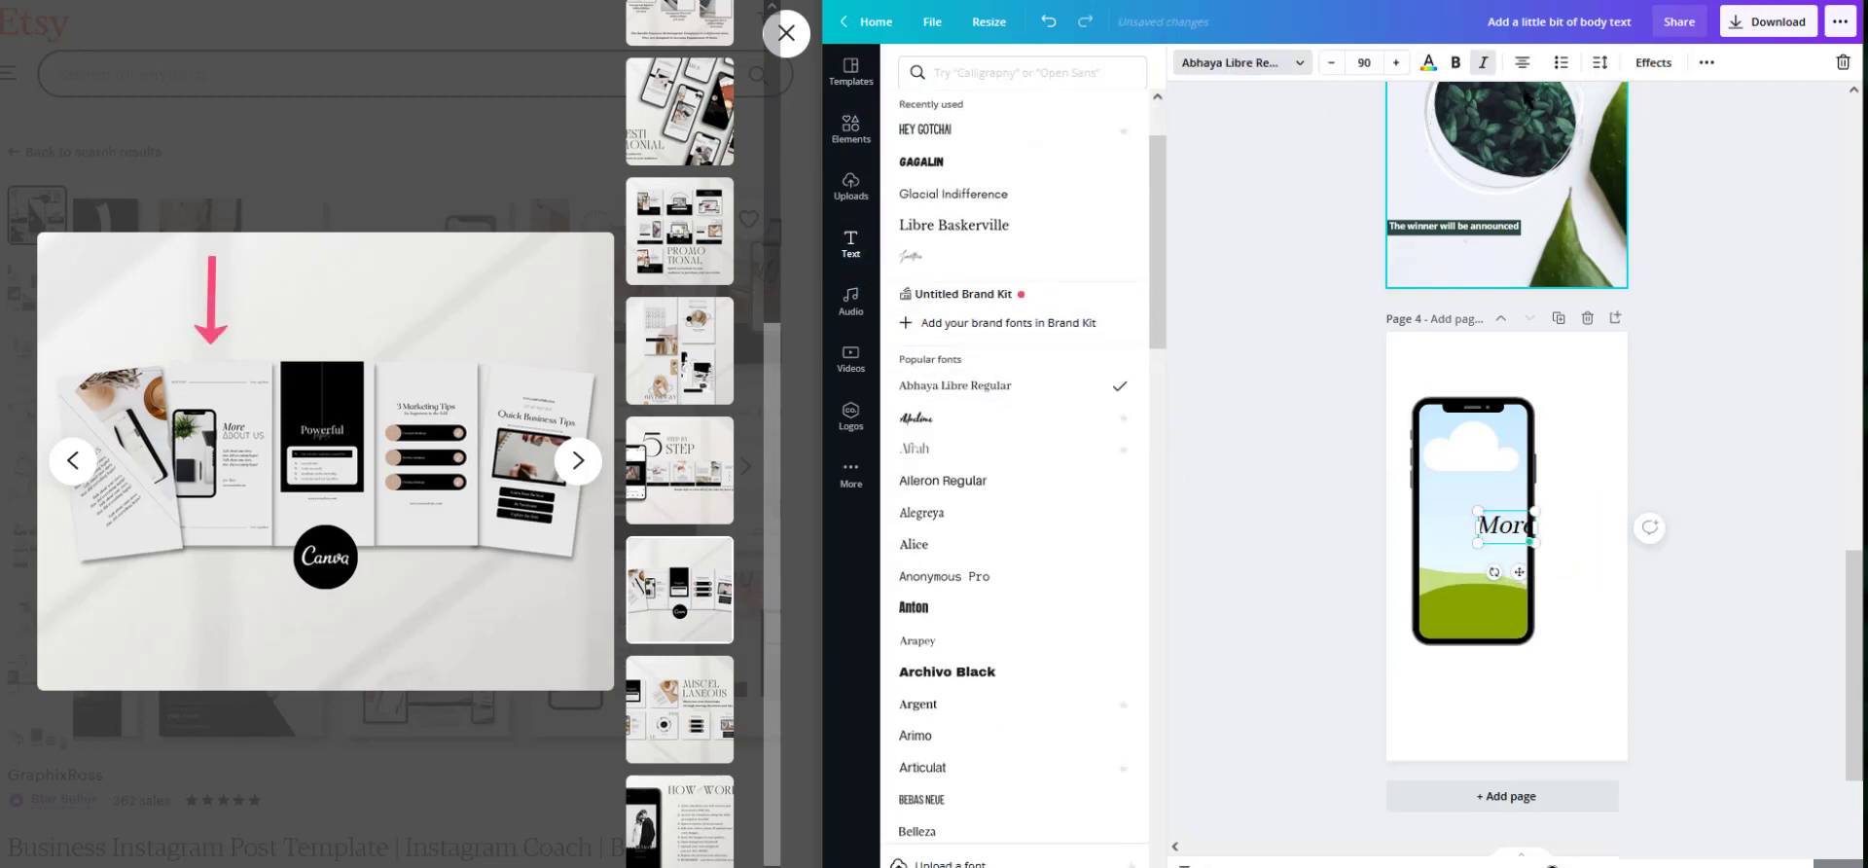
- Move the More heading to the right of the phone and make the phone frame slightly smaller
left_click(1730, 428)
left_click_drag(1493, 525, 1560, 479)
left_click(1479, 516)
left_click_drag(1535, 645, 1514, 602)
left_click_drag(1482, 491, 1482, 522)
- Fill the phone frame with the uploaded dark green leaves image and nudge the More heading slightly up
left_click(850, 129)
left_click(850, 185)
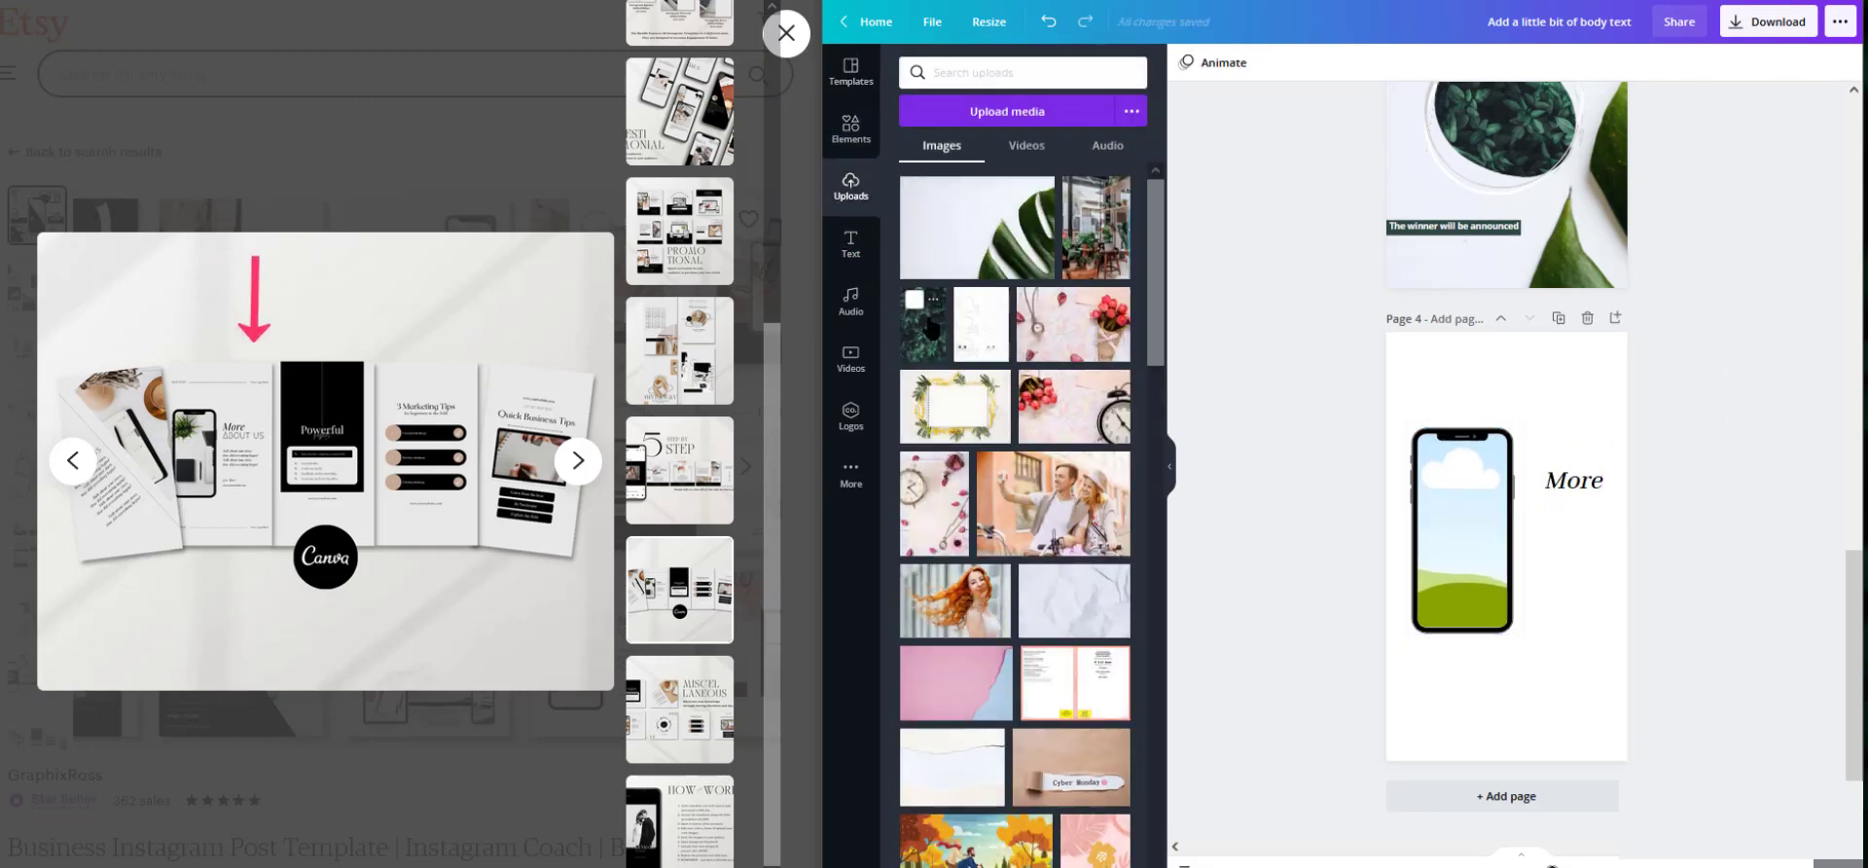
left_click_drag(923, 324, 1462, 531)
left_click_drag(1574, 483, 1575, 469)
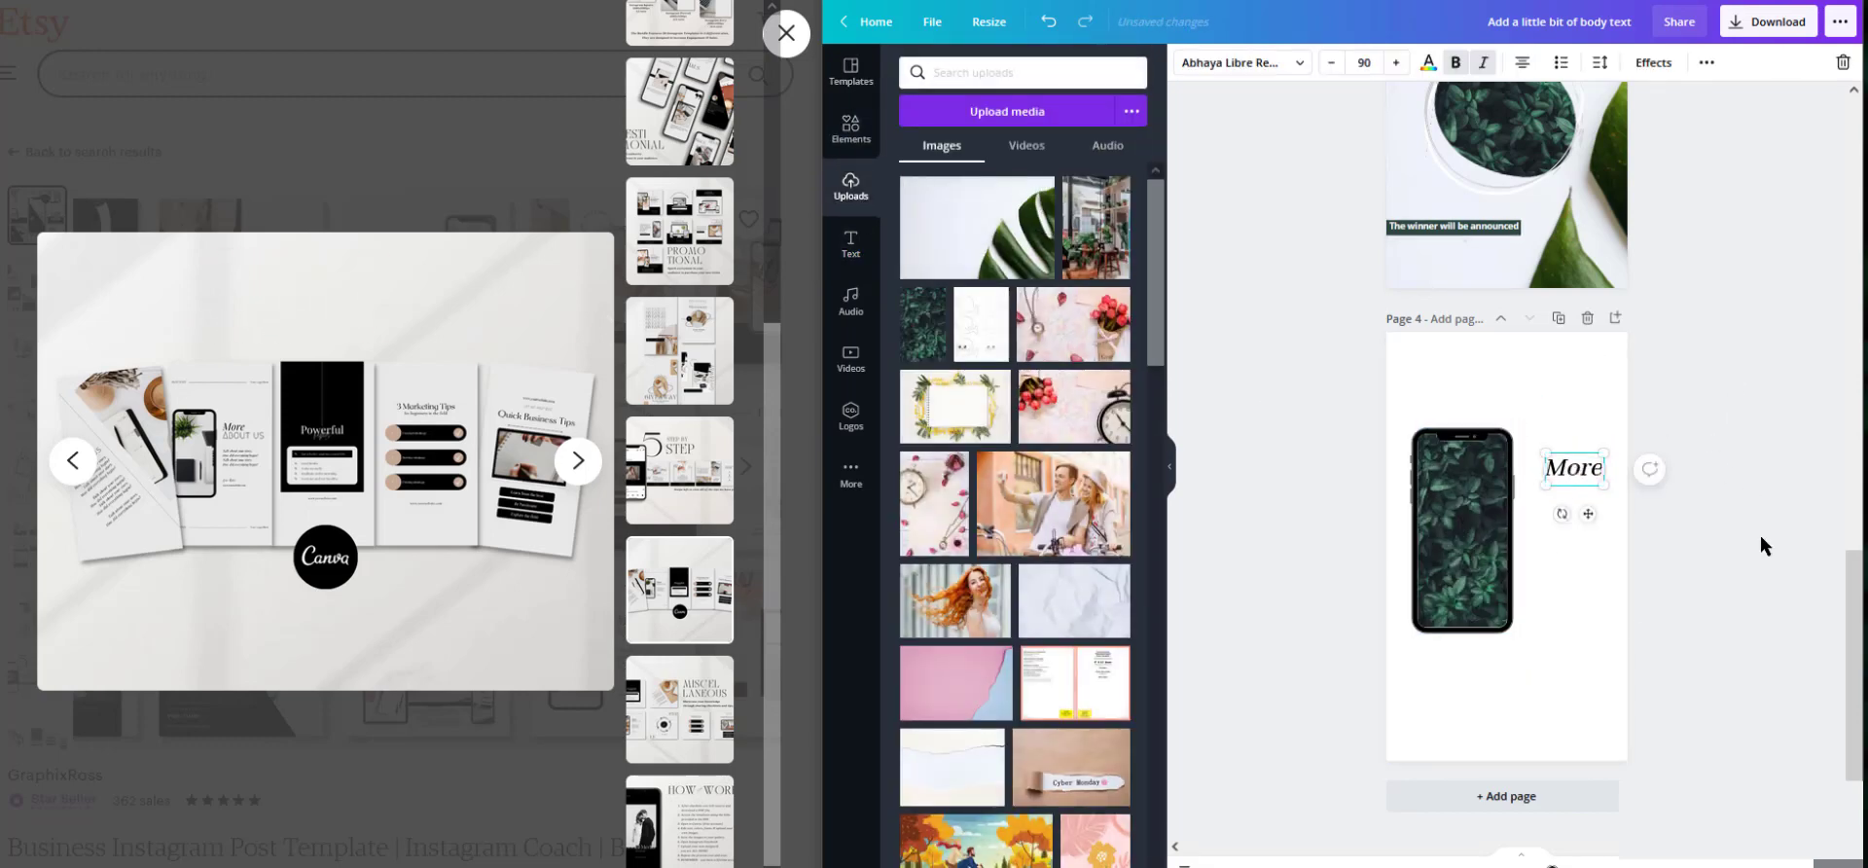
- Add a subheading reading "ABOUT US" to page 4
left_click(852, 248)
left_click(1096, 74)
left_click(1176, 149)
left_click(1022, 211)
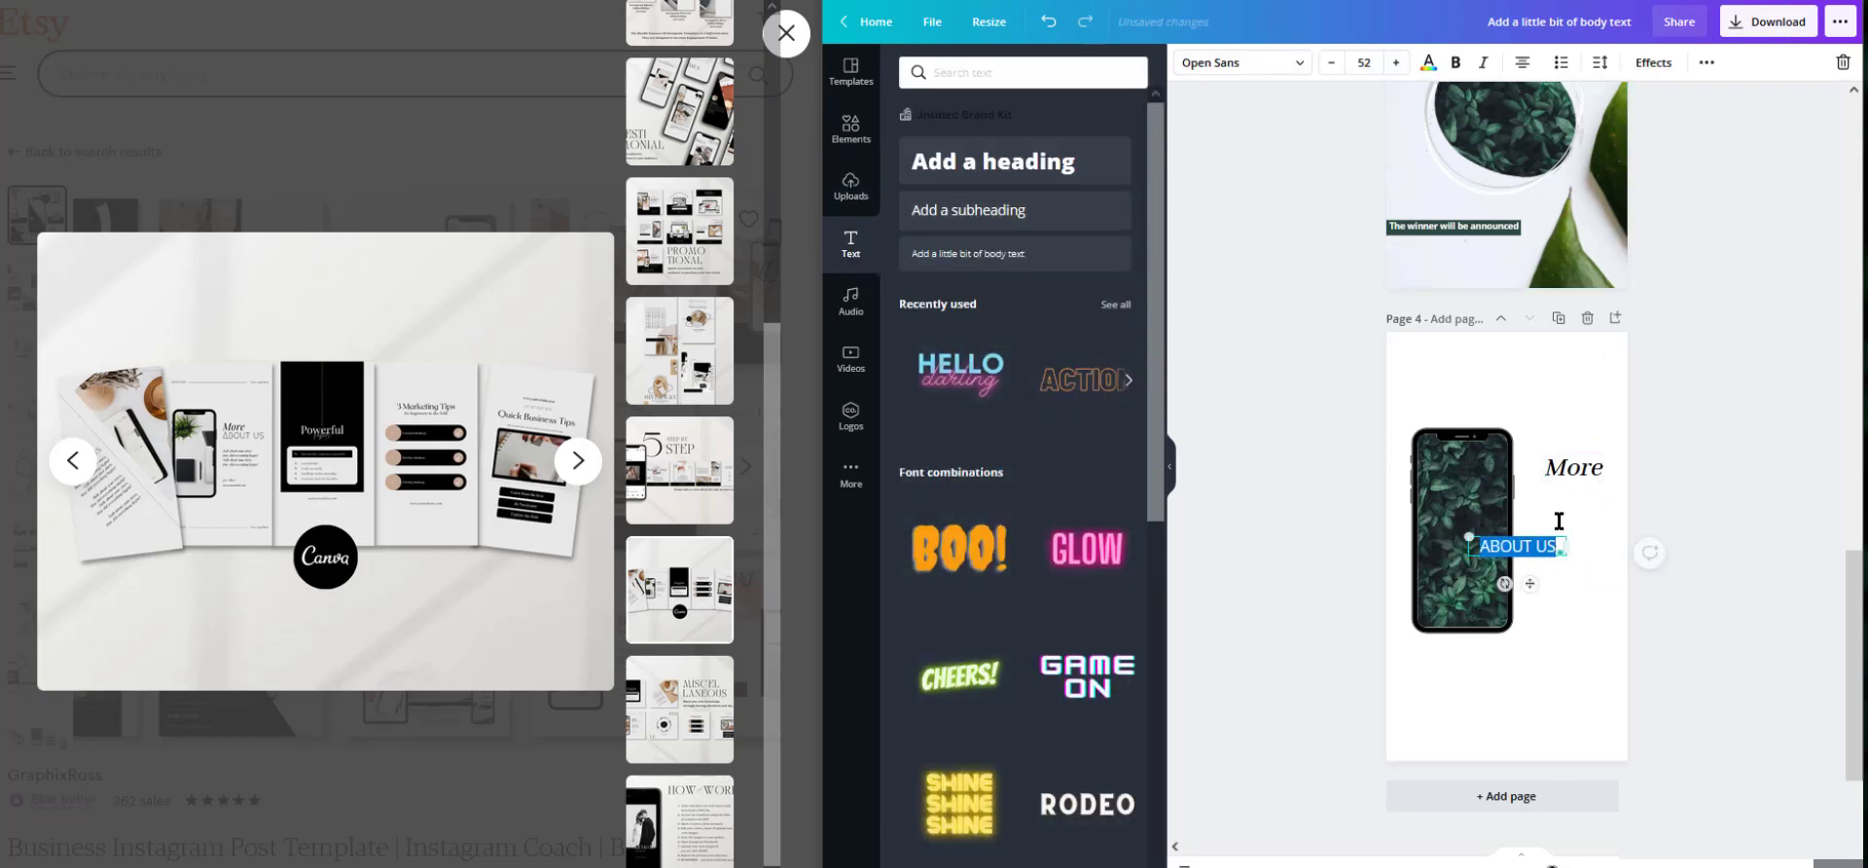
- Try the Glacial Indifference, Lovelo and Montserrat fonts on the ABOUT US text
left_click(1307, 66)
left_click(1005, 196)
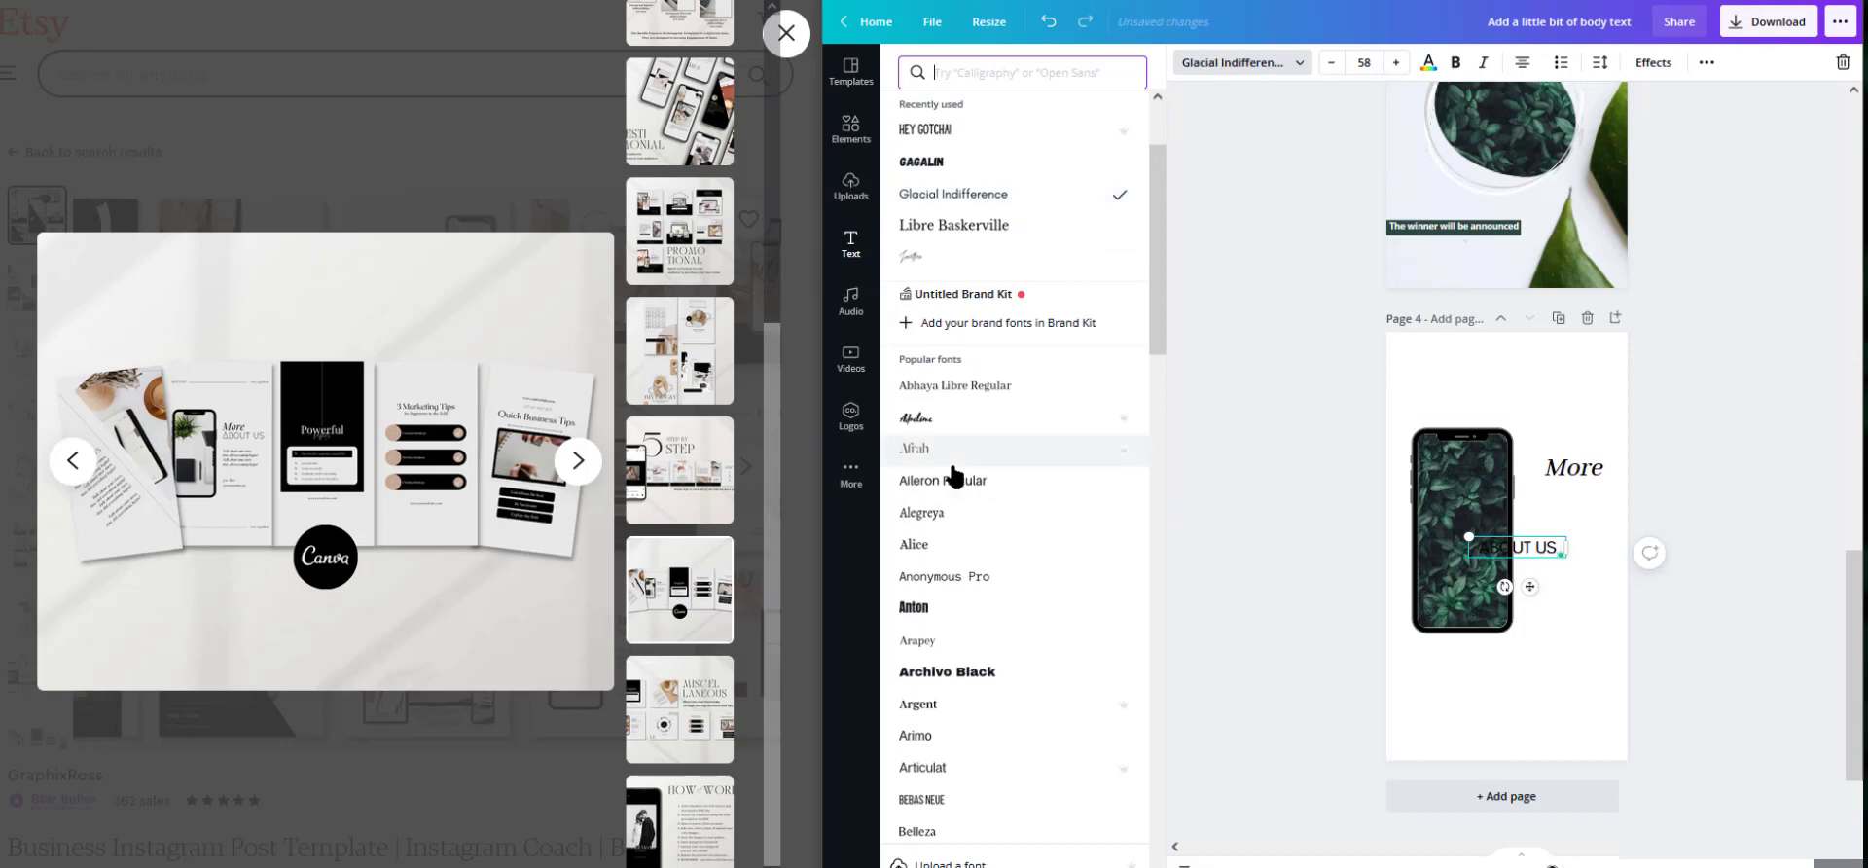
scroll(963, 467, "down", 10)
left_click(934, 277)
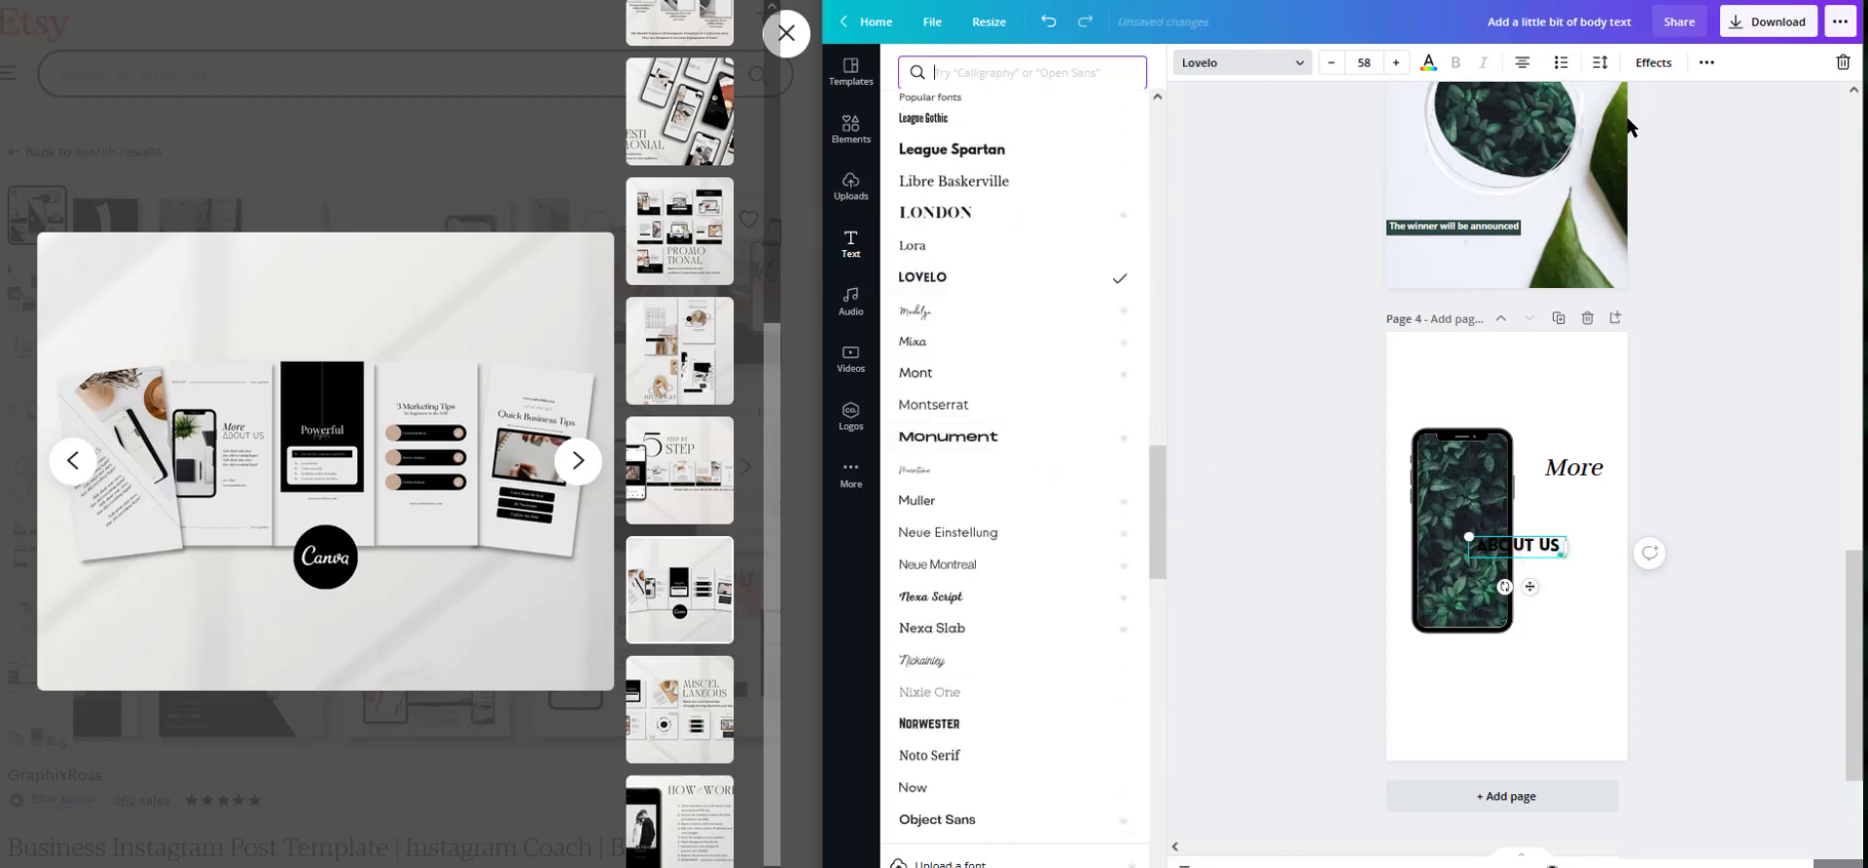
left_click(965, 405)
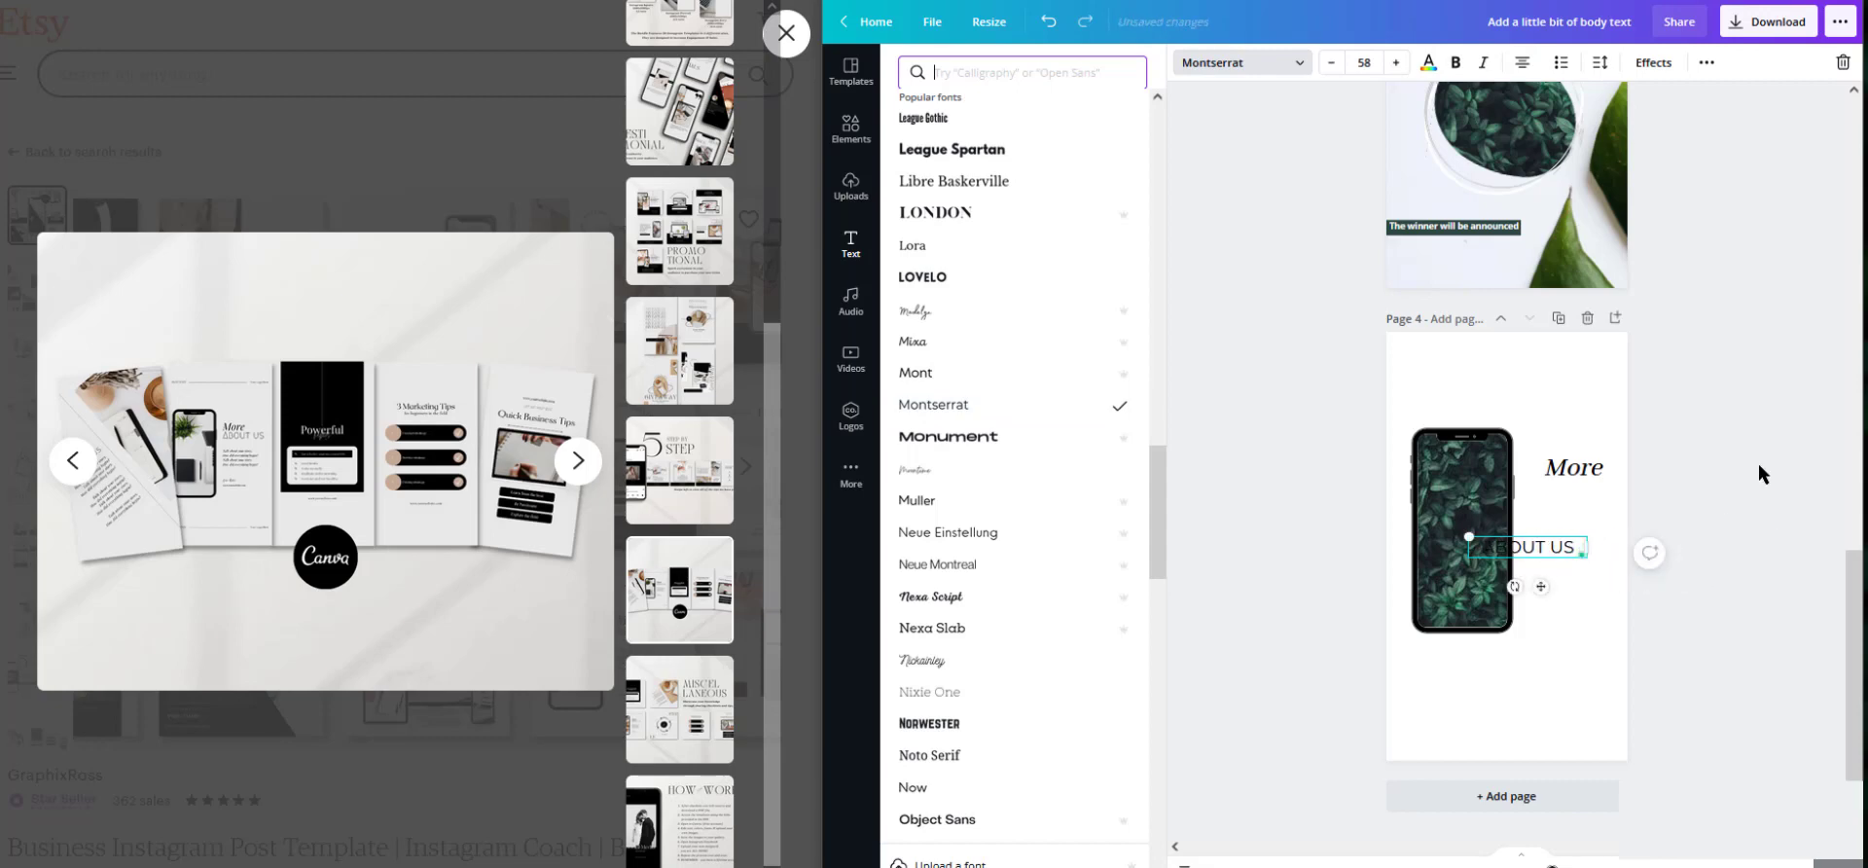
- Scale ABOUT US down to size 49, place it directly under More and bring both lines close to the phone
left_click(1533, 549)
left_click_drag(1533, 549, 1563, 489)
left_click_drag(1474, 533, 1467, 533)
left_click_drag(1771, 538, 1577, 486)
left_click(1732, 540)
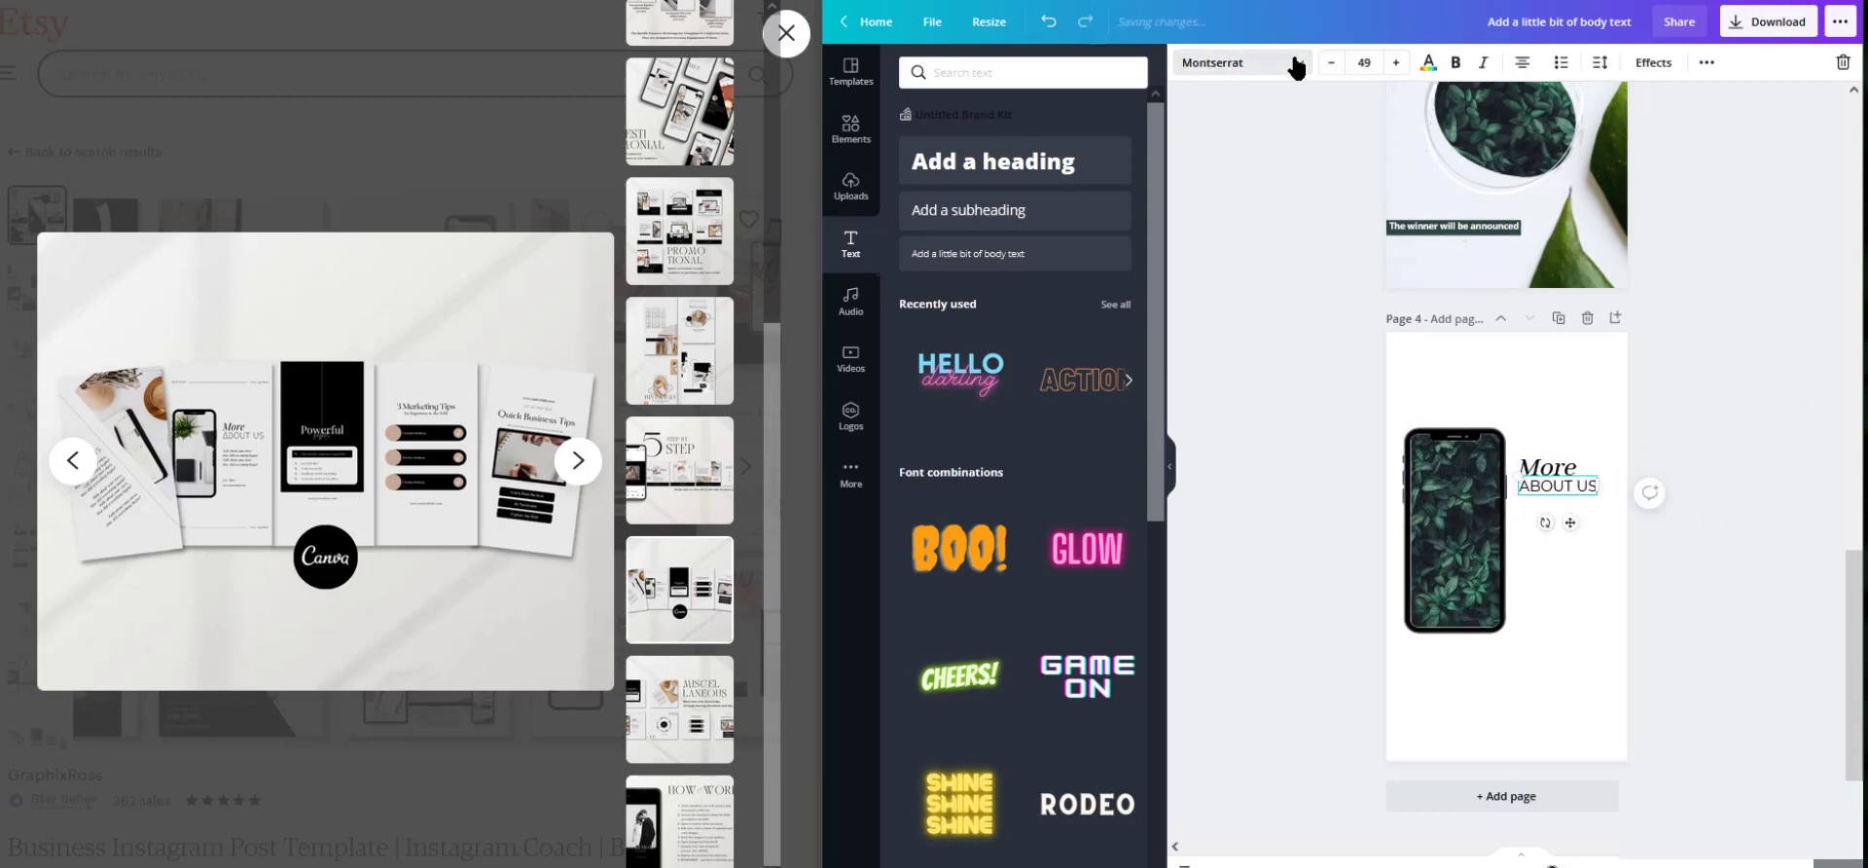
- Try Playfair Display on the ABOUT US text and set it to the Versailles font
left_click(1297, 63)
left_click(1009, 445)
scroll(984, 583, "down", 5)
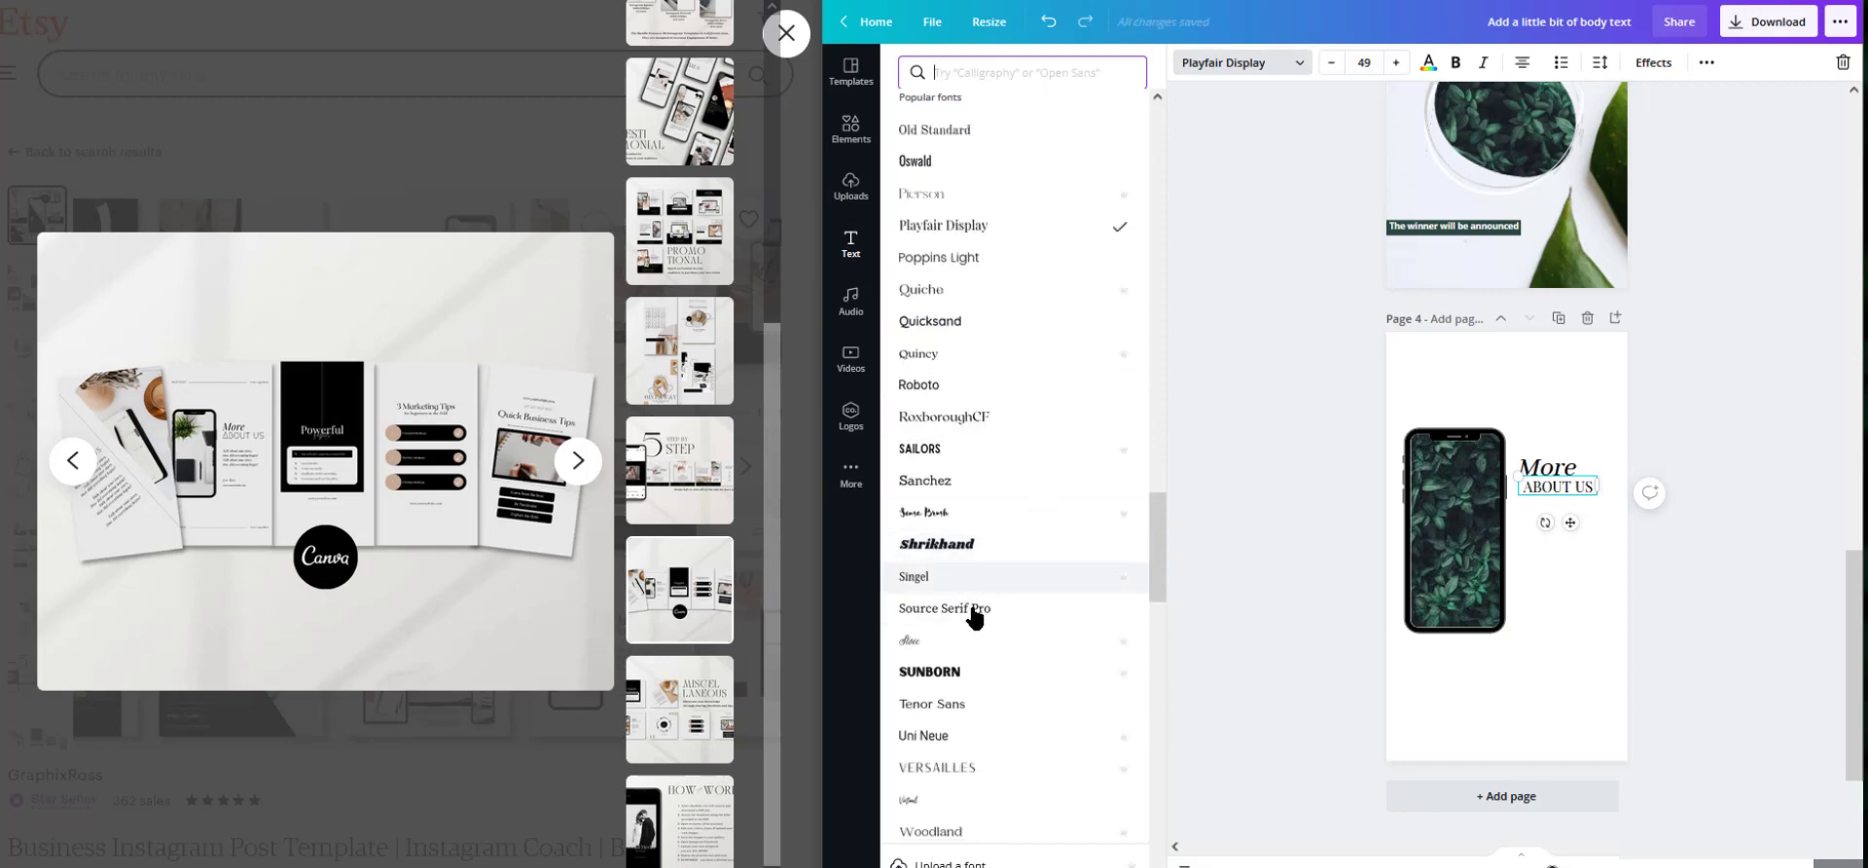
left_click(992, 501)
- Enlarge More in a heavy italic serif font and fit ABOUT US beneath it at size 45
left_click(1547, 469)
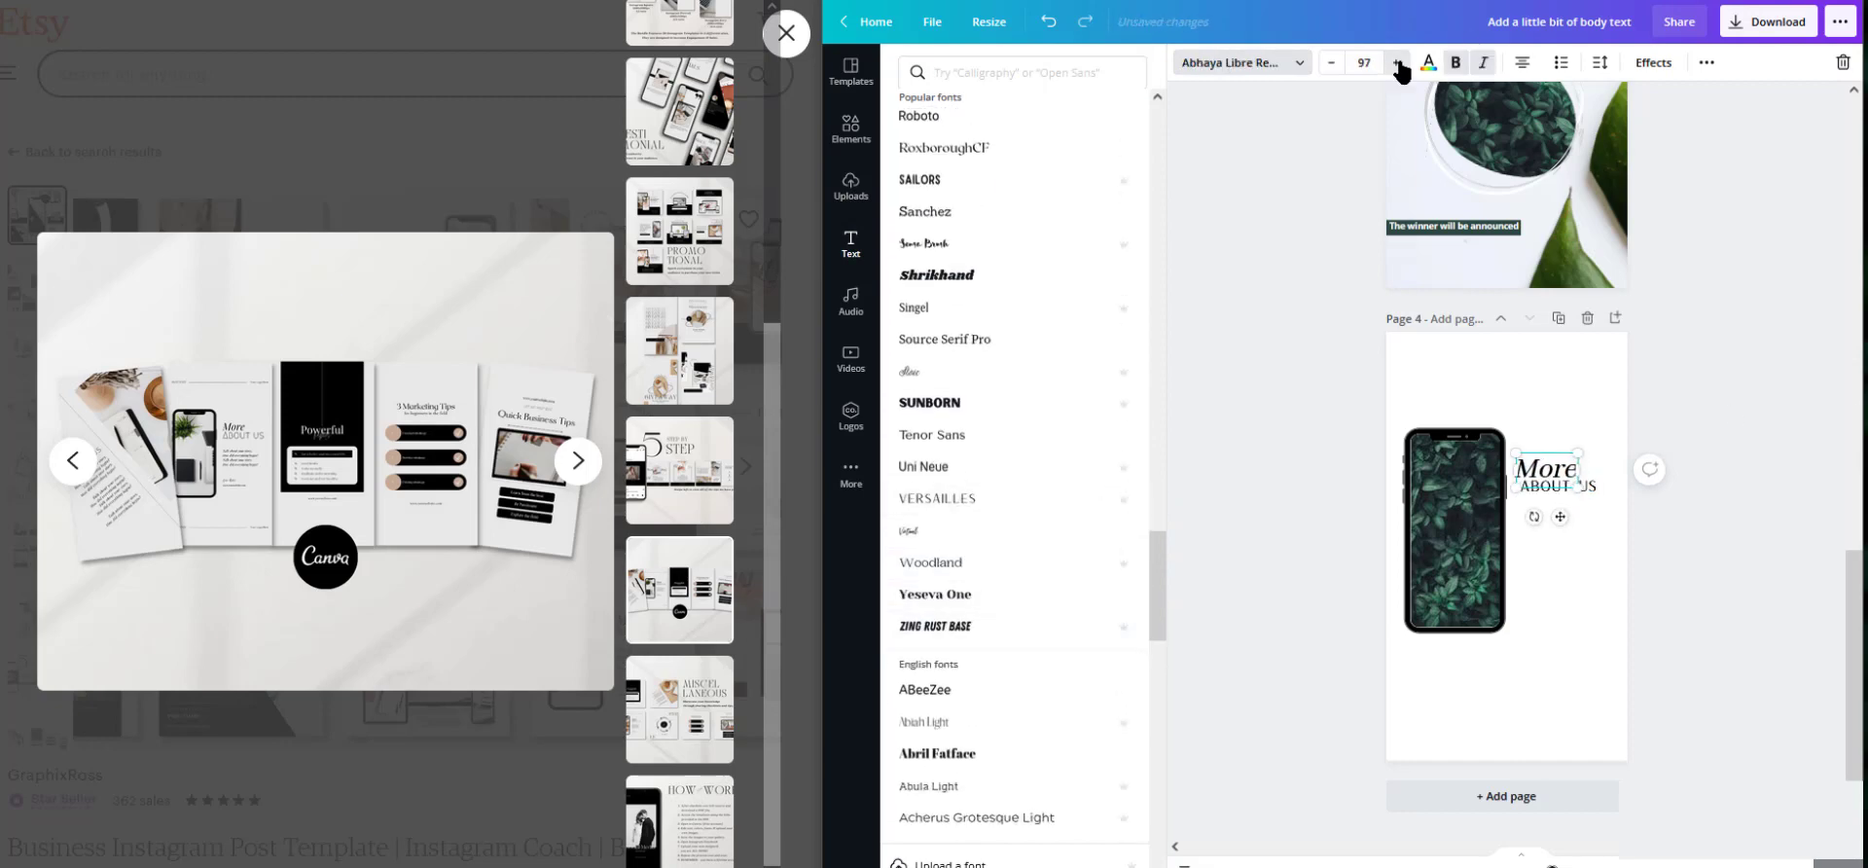
scroll(1063, 597, "down", 3)
left_click(1063, 596)
mouse_move(1563, 467)
left_mouse_down()
mouse_move(1578, 455)
mouse_move(1547, 485)
mouse_move(1562, 494)
left_mouse_up()
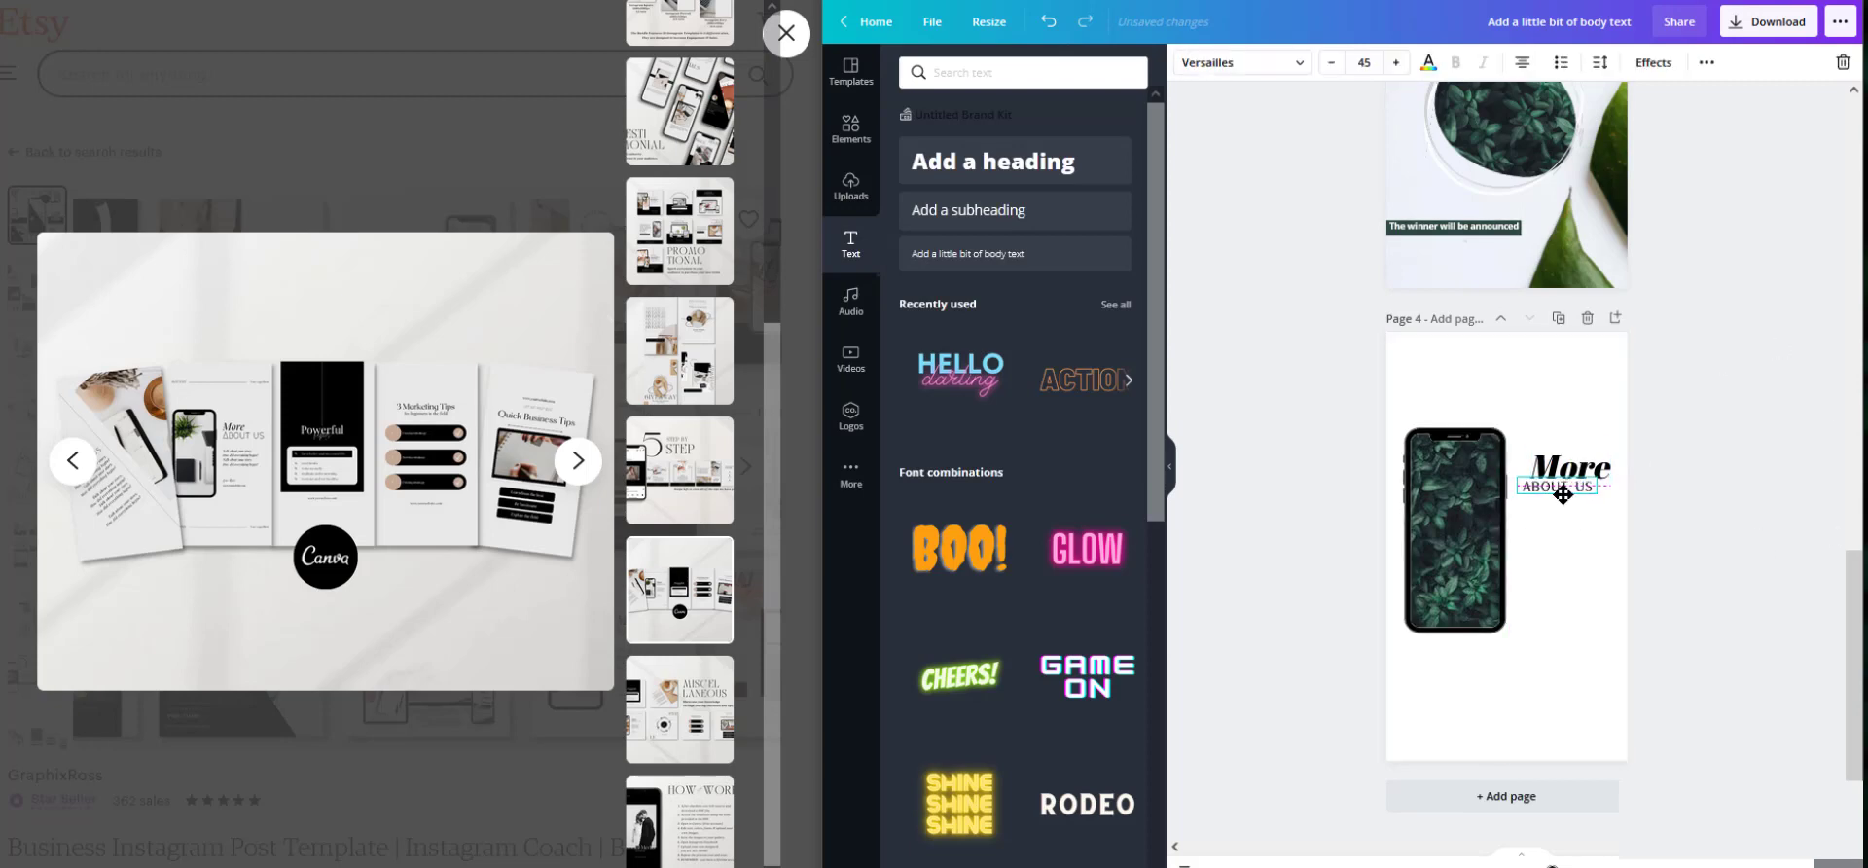
- Add a thin black horizontal line under ABOUT US, running to the right edge of page 4
left_click(852, 128)
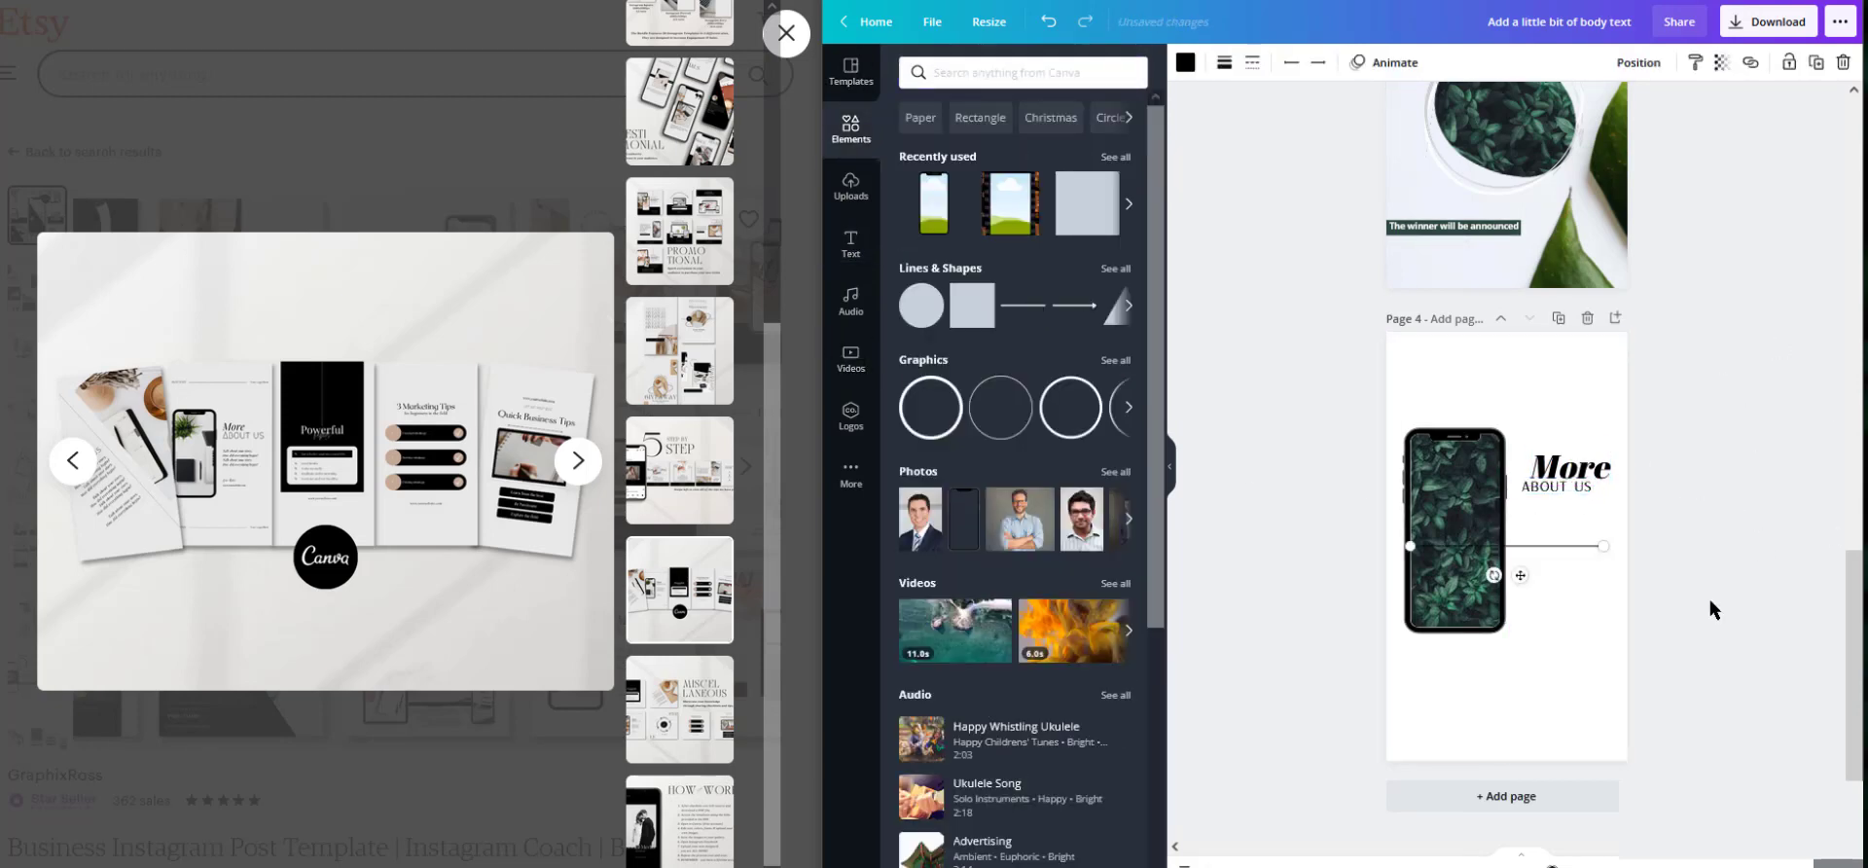
left_click_drag(1587, 562, 1645, 535)
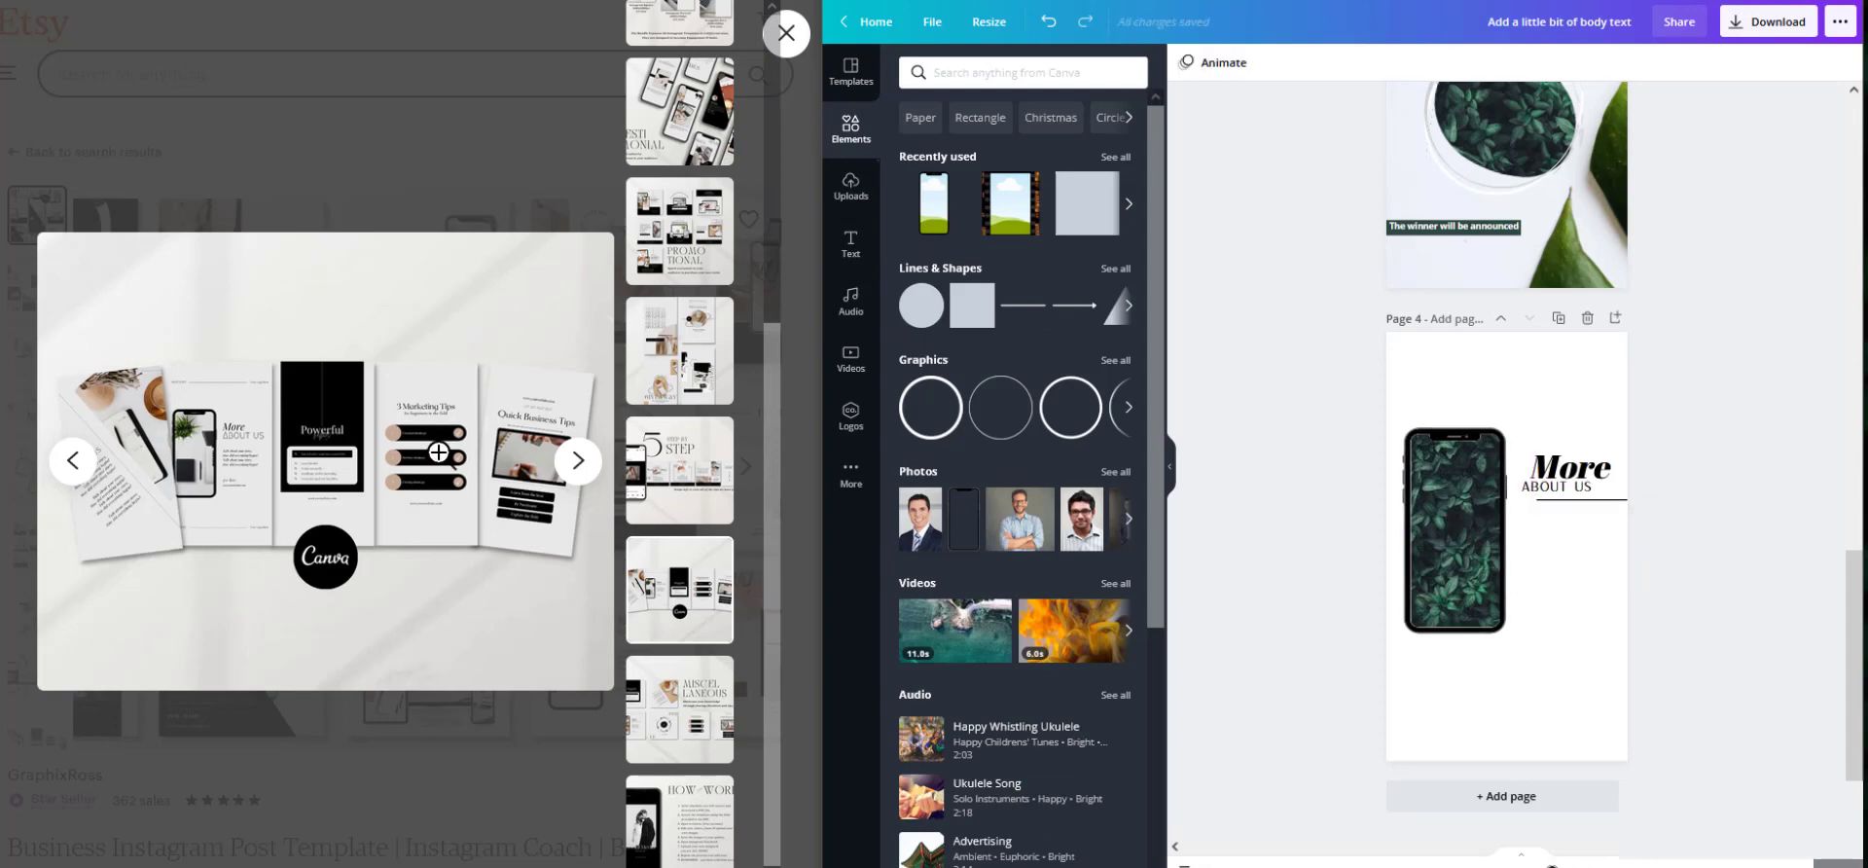
- Restyle the winner text on page 3 as non-bold uppercase at size 24
scroll(1367, 415, "up", 5)
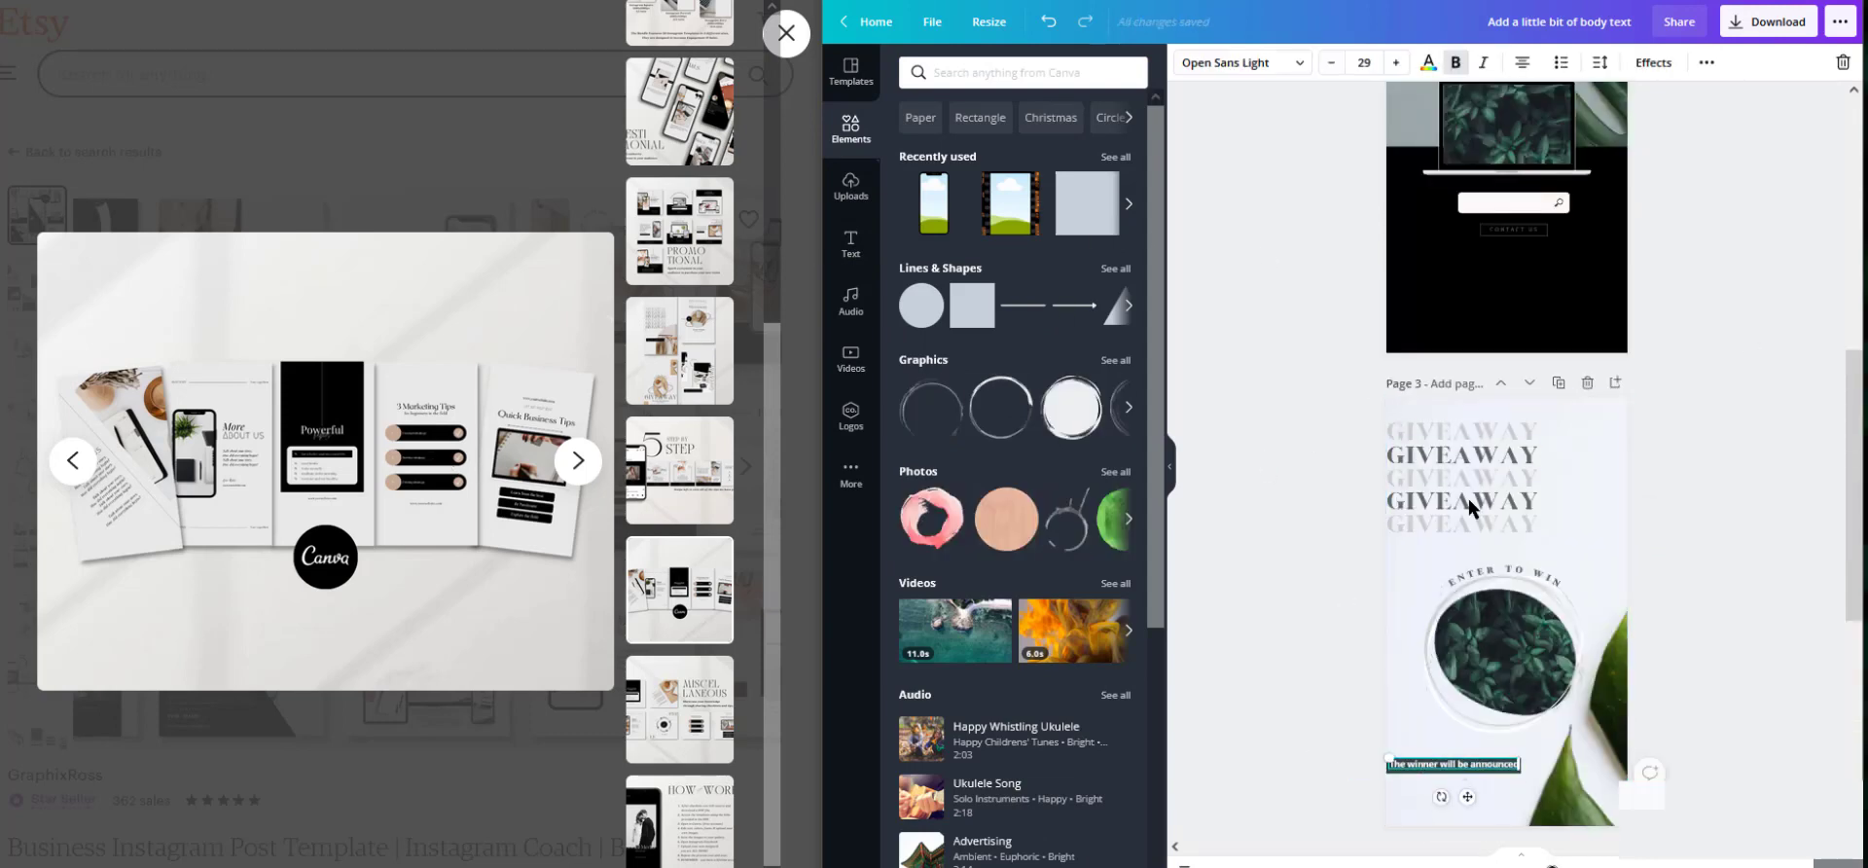
left_click(1600, 62)
left_click(1706, 63)
left_click(1369, 100)
left_click(1332, 68)
left_click(1332, 68)
left_click(1332, 68)
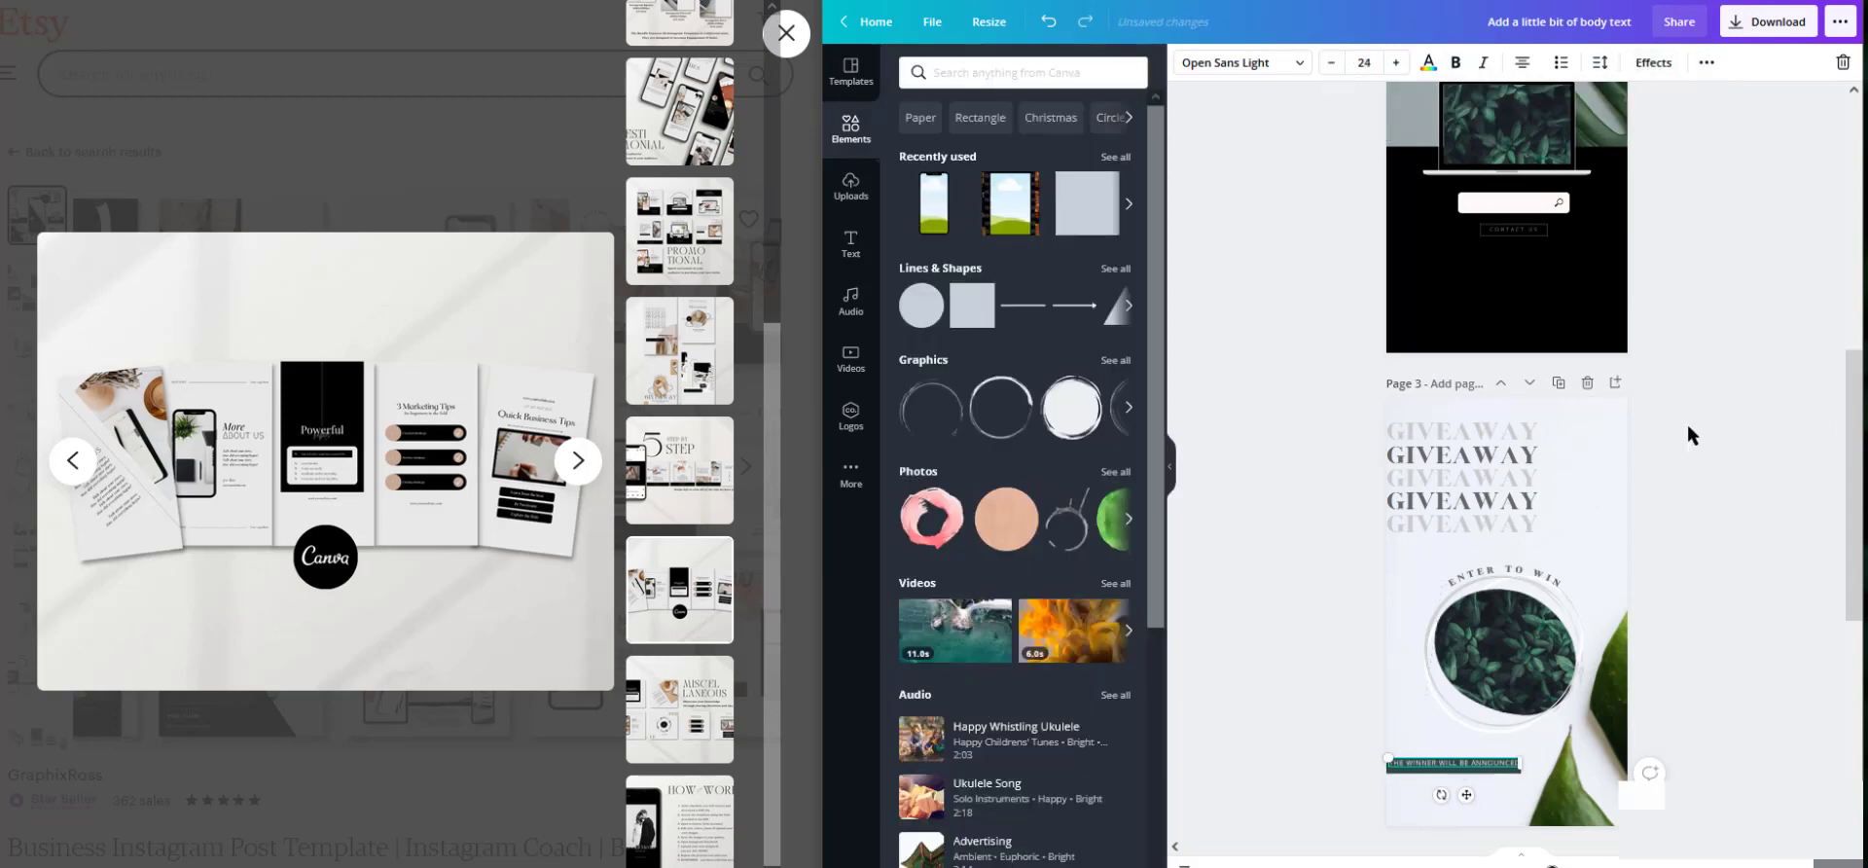
- Duplicate the winner announcement text with its dark green bar on page 3 and place the copy directly beneath the original
left_click(1697, 342)
scroll(1405, 603, "up", 5)
scroll(1407, 608, "down", 15)
left_click_drag(1385, 553, 1385, 578)
left_click(1387, 704)
scroll(1387, 704, "down", 1)
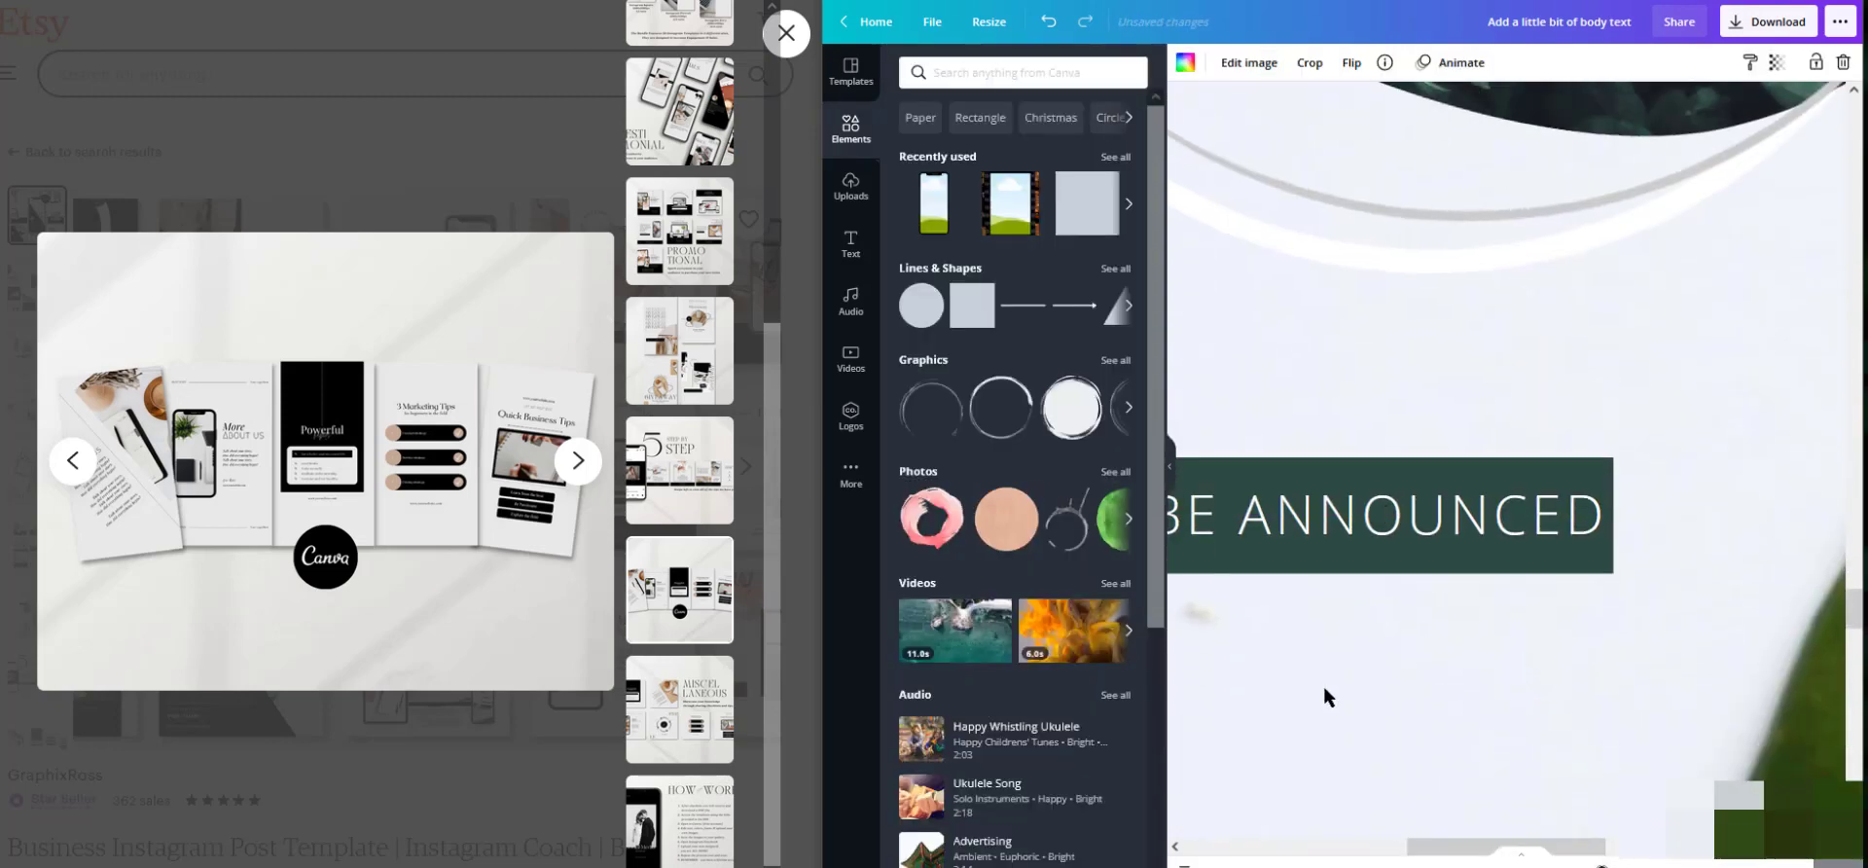
left_click_drag(1459, 847, 1237, 846)
left_click(1298, 516)
left_click(1297, 476, "shift")
key("ctrl+d")
left_click_drag(1451, 499, 1459, 594)
left_click_drag(1358, 853, 1494, 852)
- Replace the copied text with 00.00.00, make it larger and bold, and centre it on the lower green bar
double_click(1518, 642)
type("00.00.00")
double_click(1401, 644)
triple_click(1396, 64)
triple_click(1396, 64)
left_click(1455, 63)
left_click(1471, 756)
left_click_drag(1432, 661, 1450, 651)
left_click(1493, 413)
scroll(1499, 428, "down", 5)
left_click(1417, 474)
left_click_drag(1416, 474, 1402, 473)
left_click(1356, 570)
- Copy the lorem ipsum paragraph from page 1 onto page 4 and colour it black
scroll(1560, 559, "down", 7)
scroll(1560, 558, "up", 20)
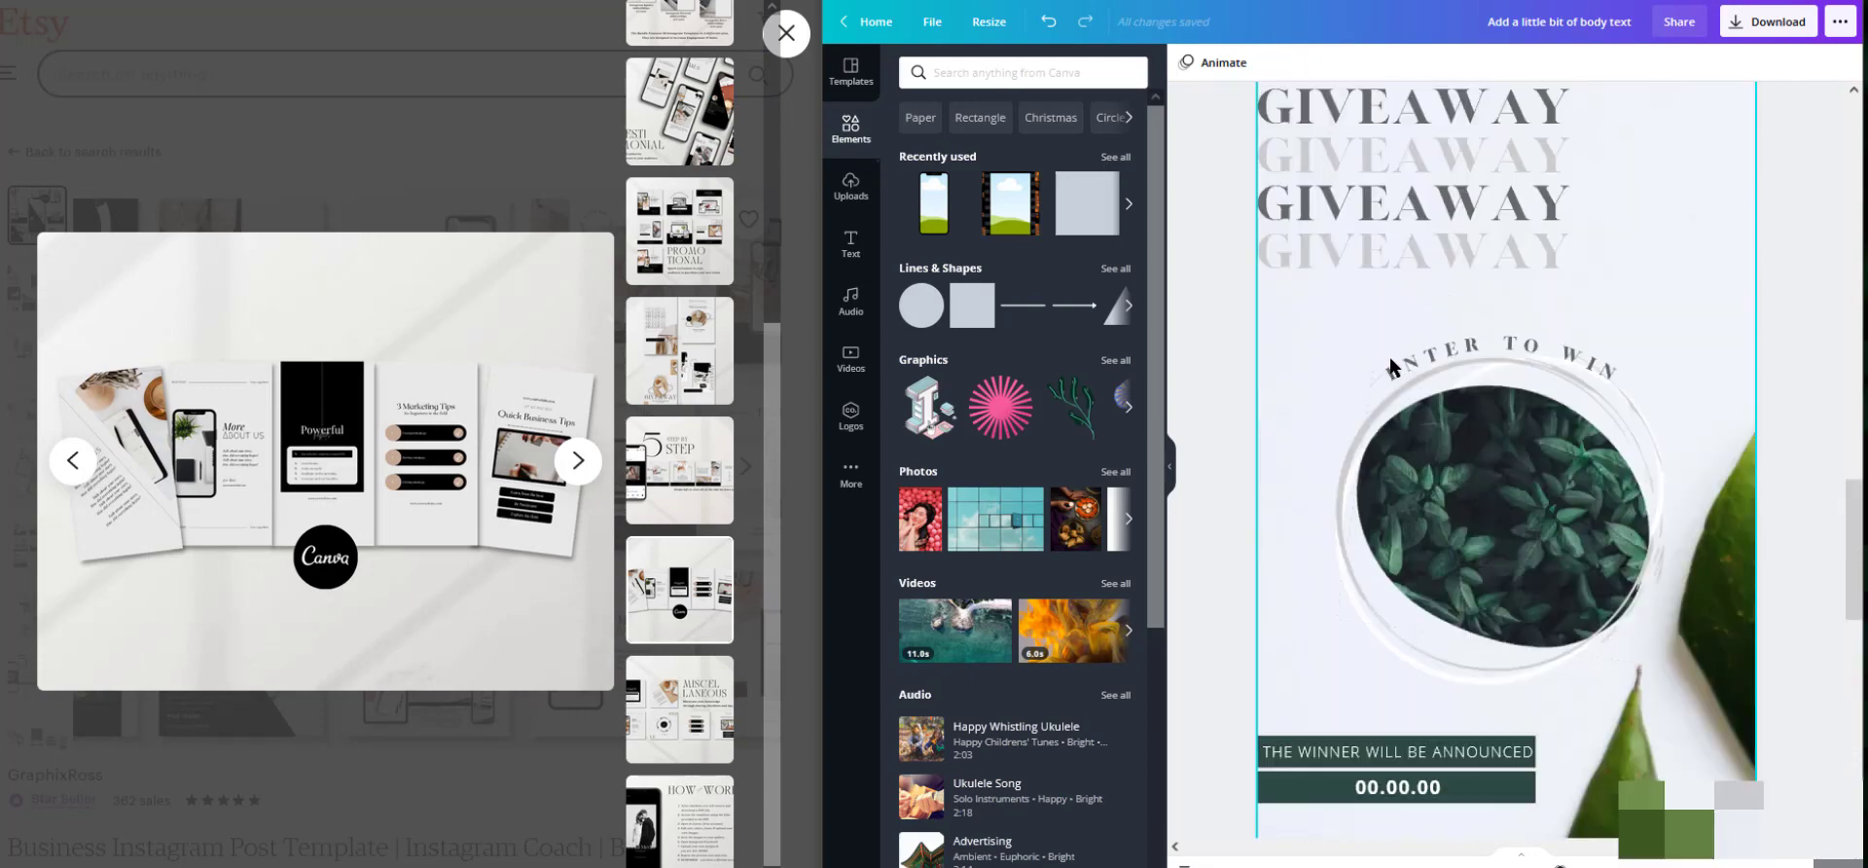
right_click(1467, 319)
left_click(1532, 350)
left_click(1604, 336)
scroll(1531, 613, "down", 20)
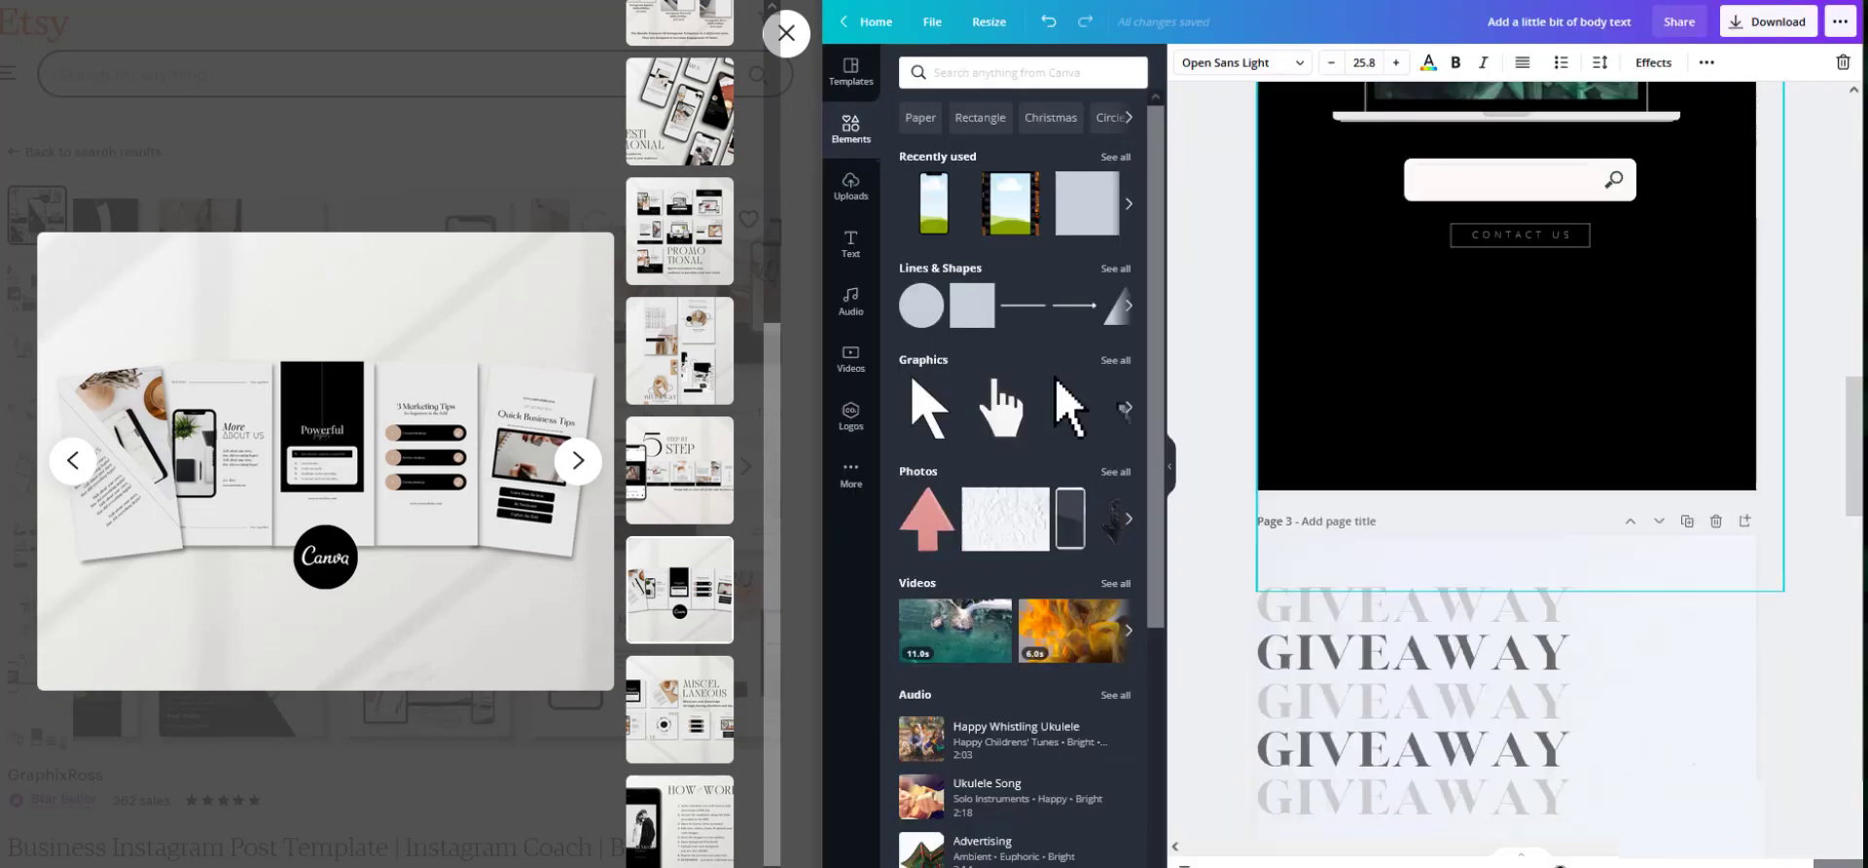
key("ctrl+v")
left_click(1428, 62)
left_click(958, 146)
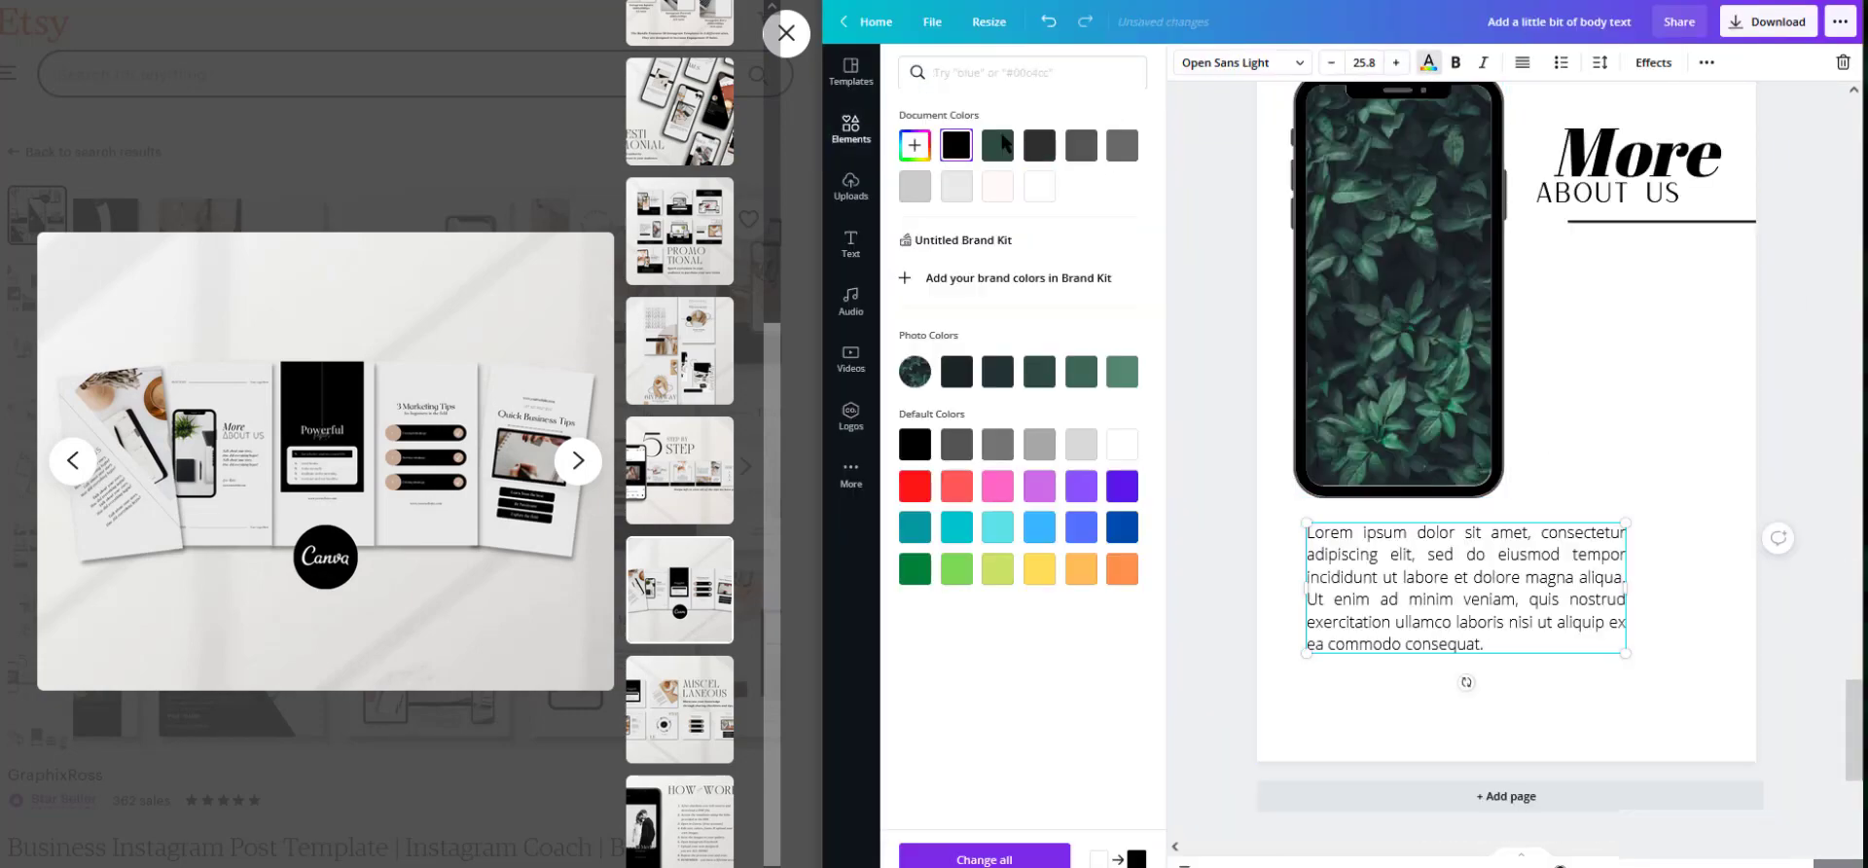
- Narrow the paragraph, reduce it to size 19.8 and place it beside the phone, beneath the line under ABOUT US
left_click_drag(1307, 589, 1412, 589)
left_click(851, 128)
left_click_drag(1516, 643, 1627, 363)
left_click(1798, 389)
left_click(1596, 379)
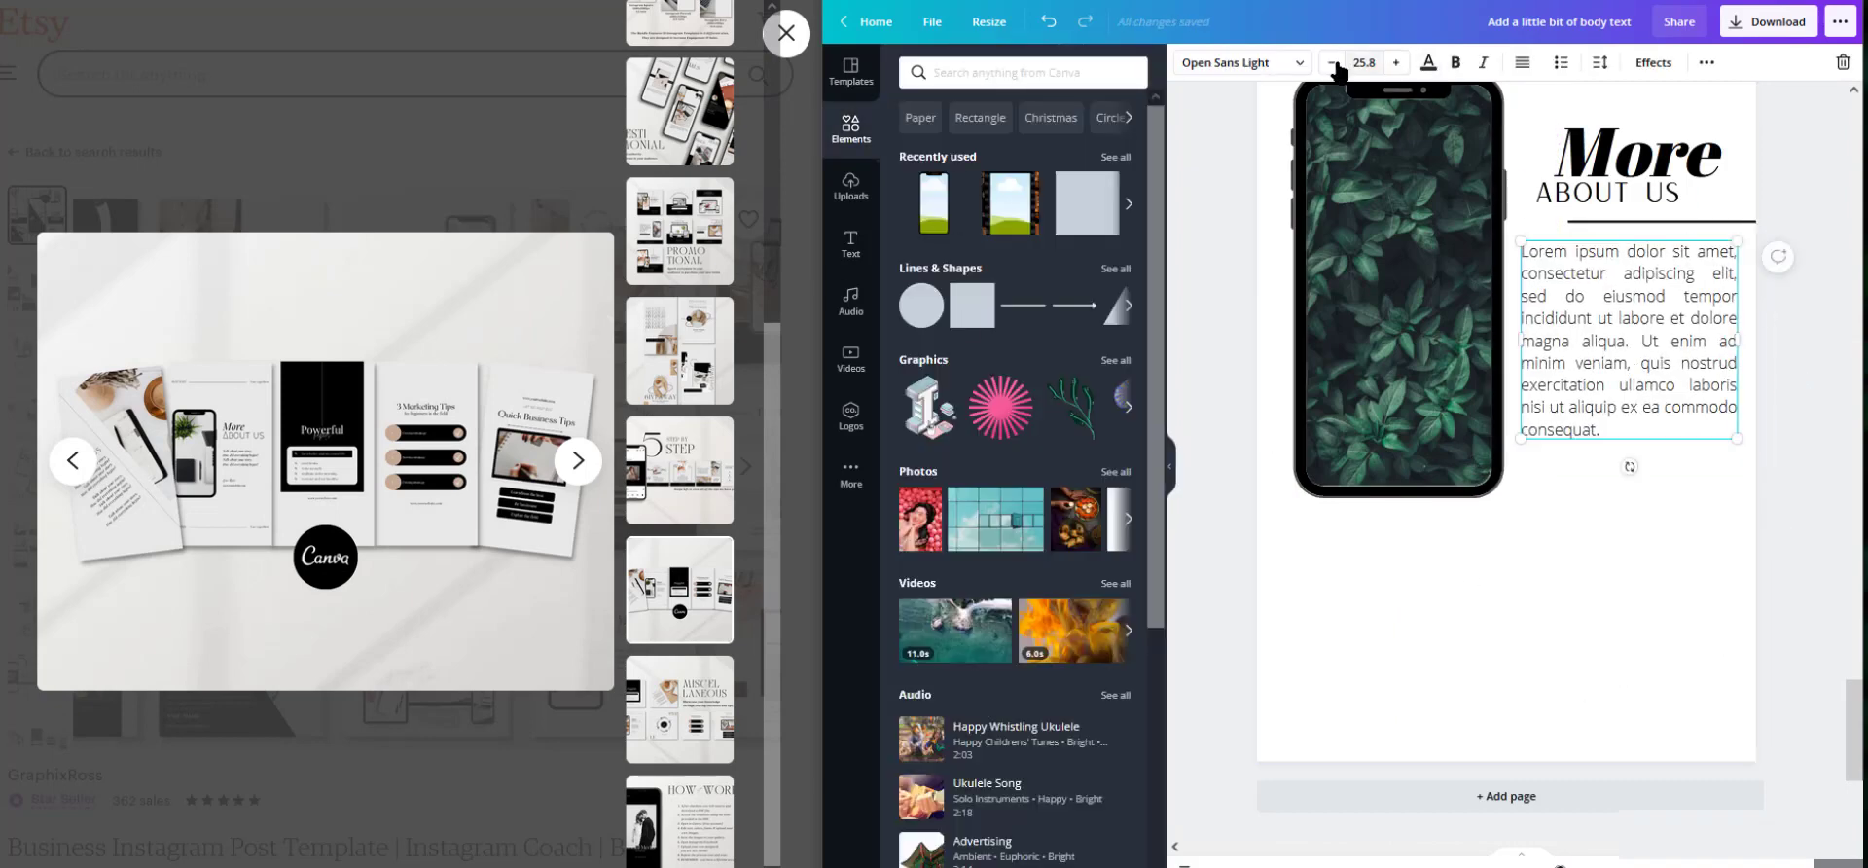
triple_click(1331, 63)
triple_click(1331, 63)
left_click_drag(1739, 299, 1636, 318)
left_click(1501, 554)
- Add a First Last signature text on page 4 at size 42, trying Virtual and Allura before setting the Andasia font
left_click(419, 621)
left_click(419, 621)
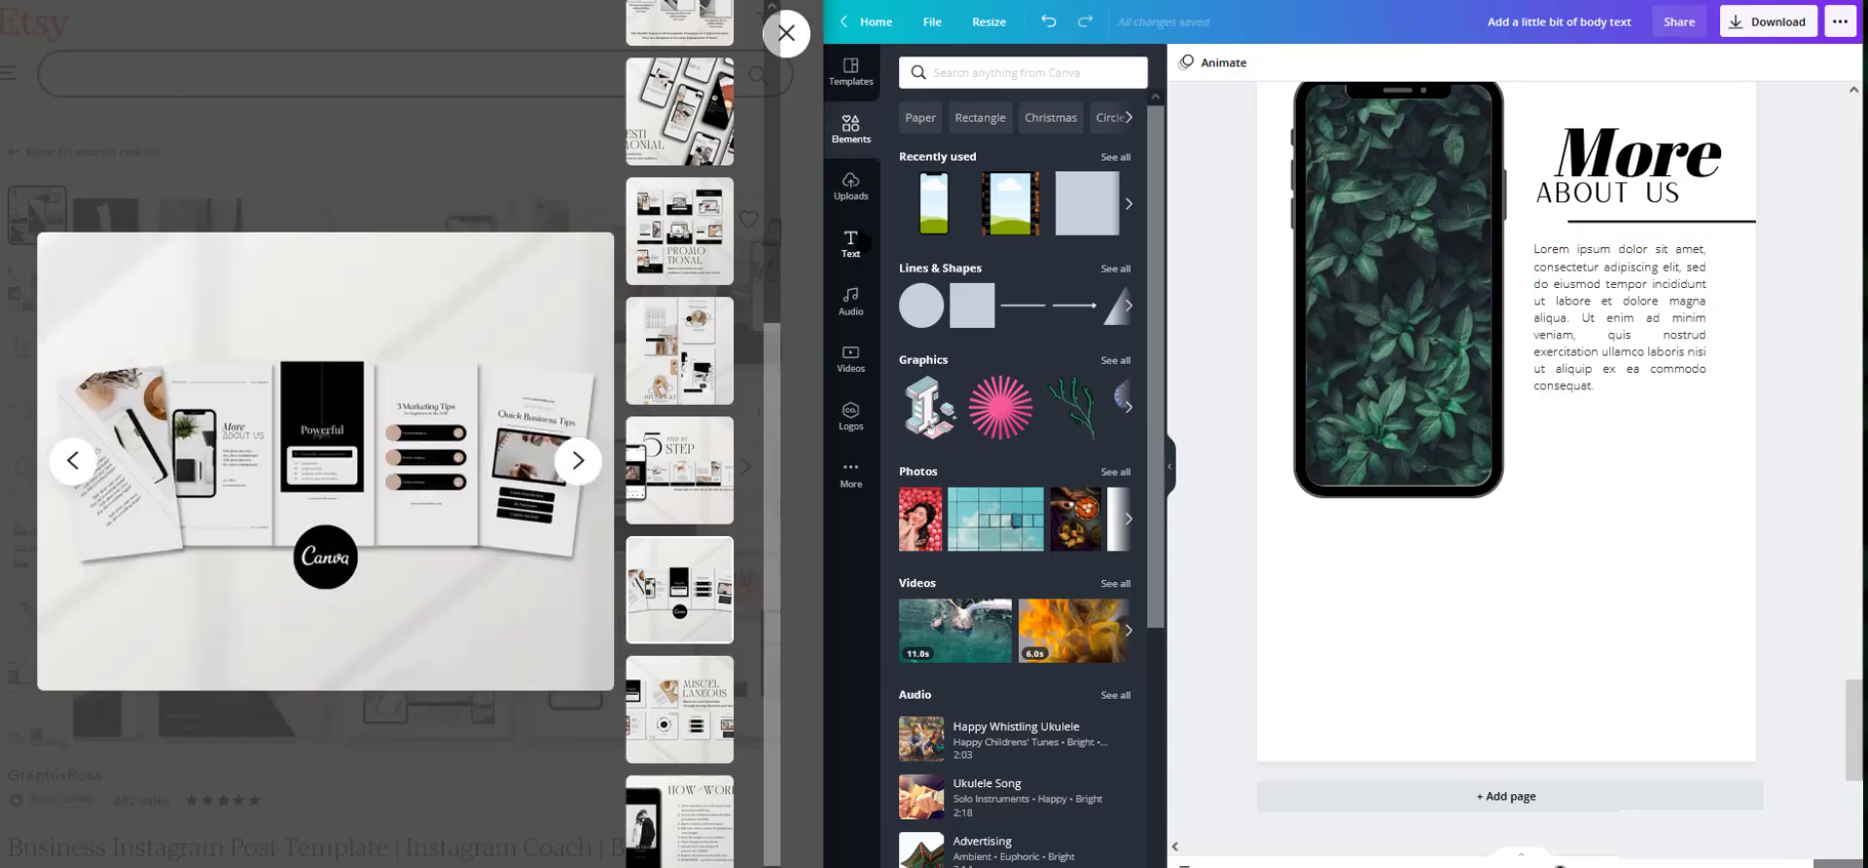
left_click(852, 243)
left_click(1011, 253)
left_click(1236, 63)
left_click(1002, 370)
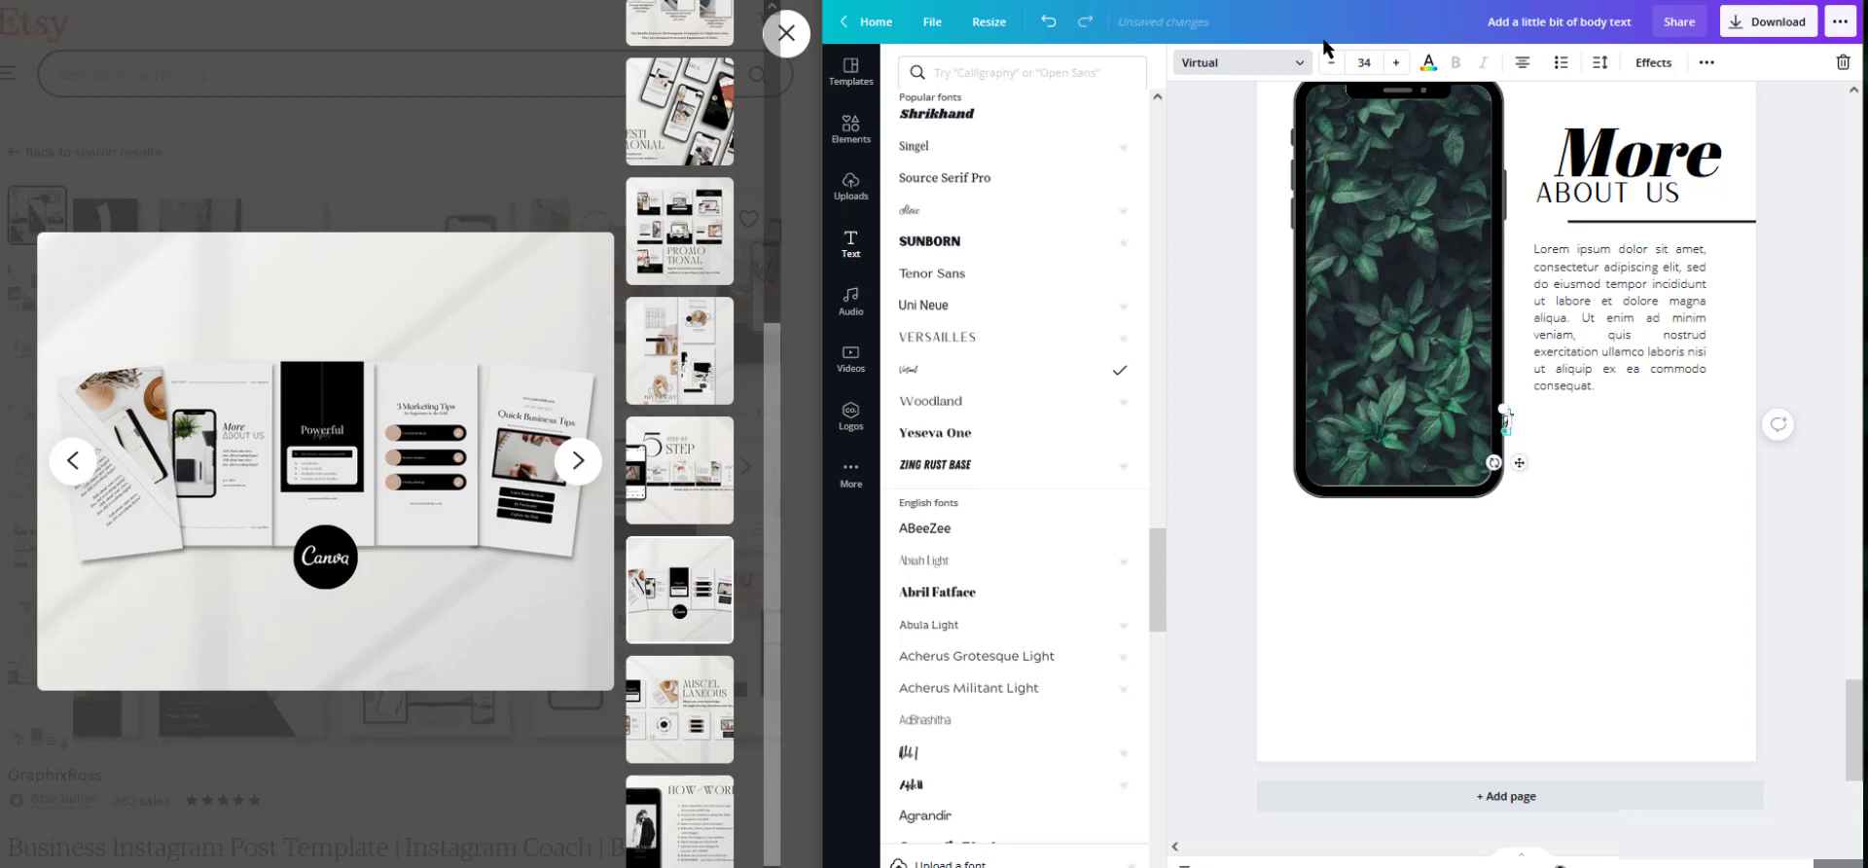
left_click(1393, 63)
scroll(1022, 535, "down", 10)
left_click(1003, 369)
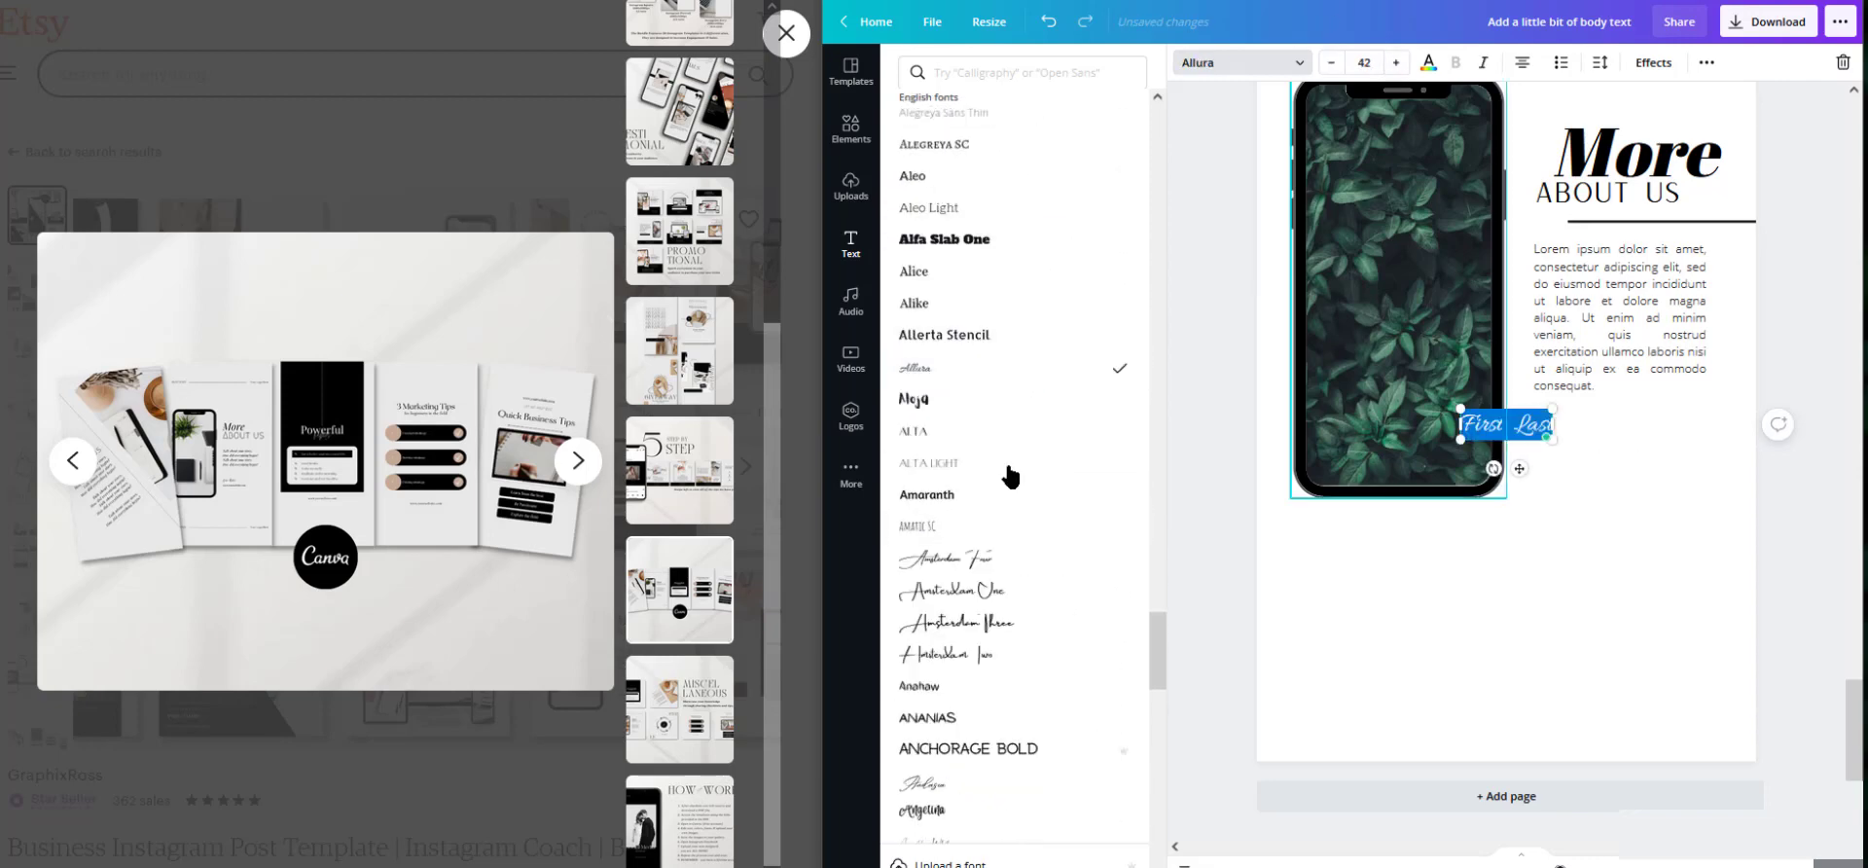
scroll(1076, 477, "down", 3)
left_click(1076, 465)
left_click(1534, 424)
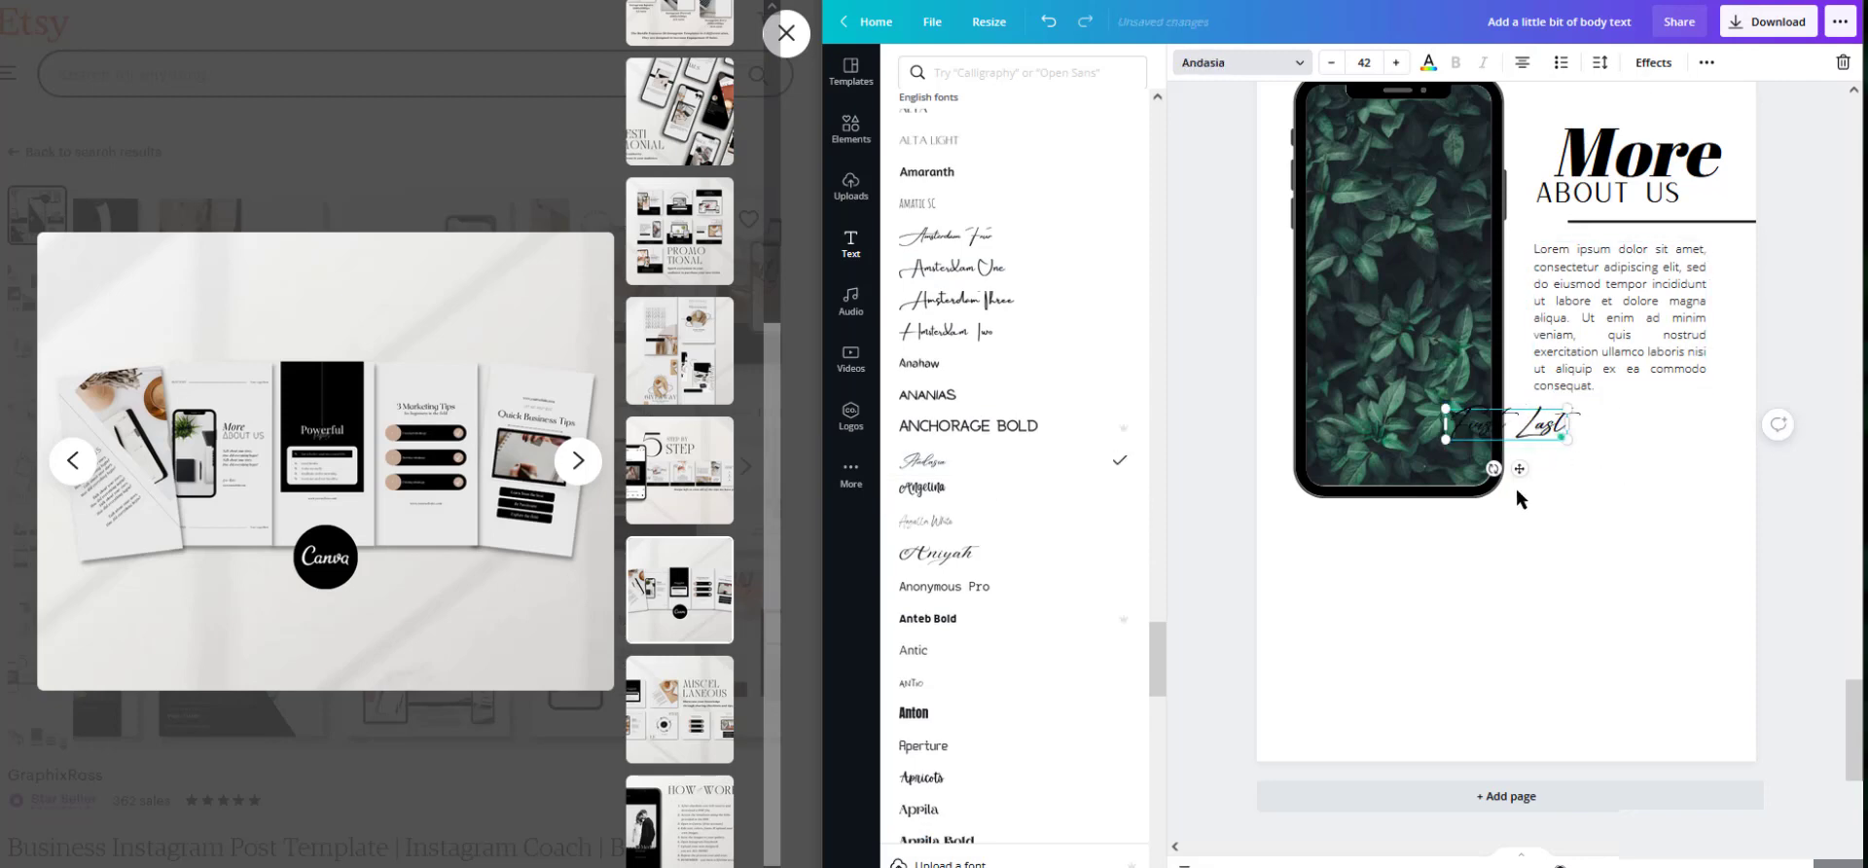
- Colour the First Last signature black and move it below the paragraph on page 4
triple_click(1533, 425)
left_click(1428, 63)
left_click(958, 146)
left_click(1805, 480)
left_click_drag(1512, 433, 1670, 488)
- Add a widely letter-spaced uppercase caption reading Lorem ipsum dolor sit amet at size 11 and place it below the signature
left_click(1662, 326)
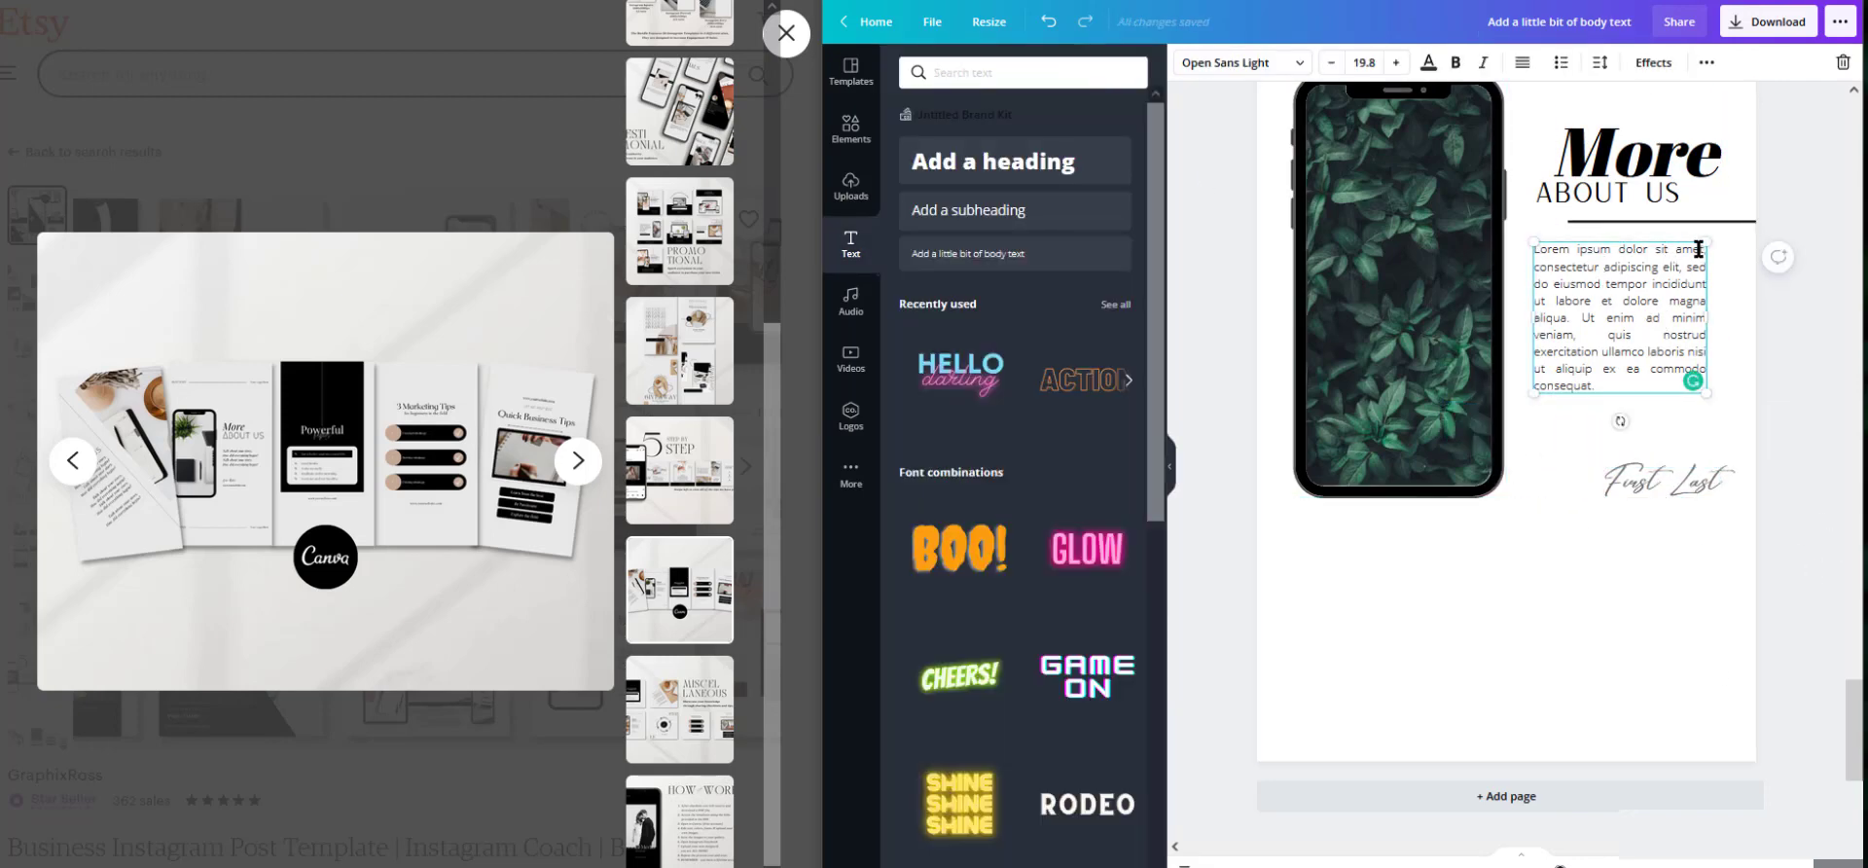
left_click(1015, 253)
key("ctrl+v")
left_click(1653, 63)
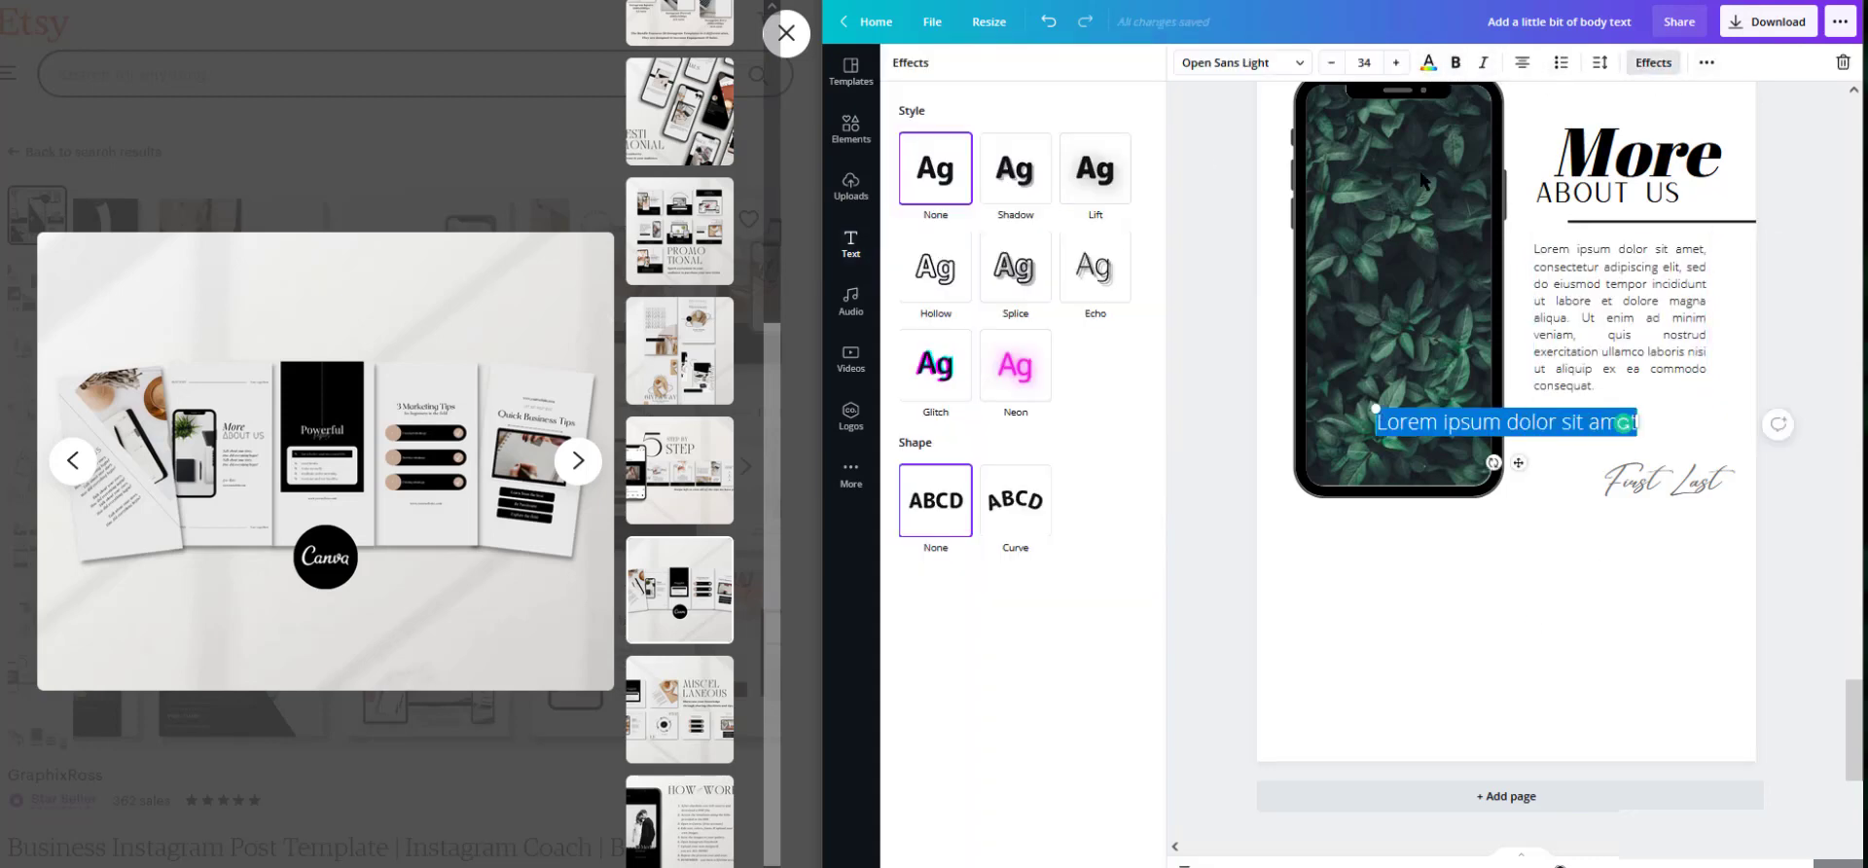
left_click(1706, 63)
left_click(1600, 62)
left_click_drag(1704, 124, 1748, 121)
left_click(1329, 62)
left_click(1329, 62)
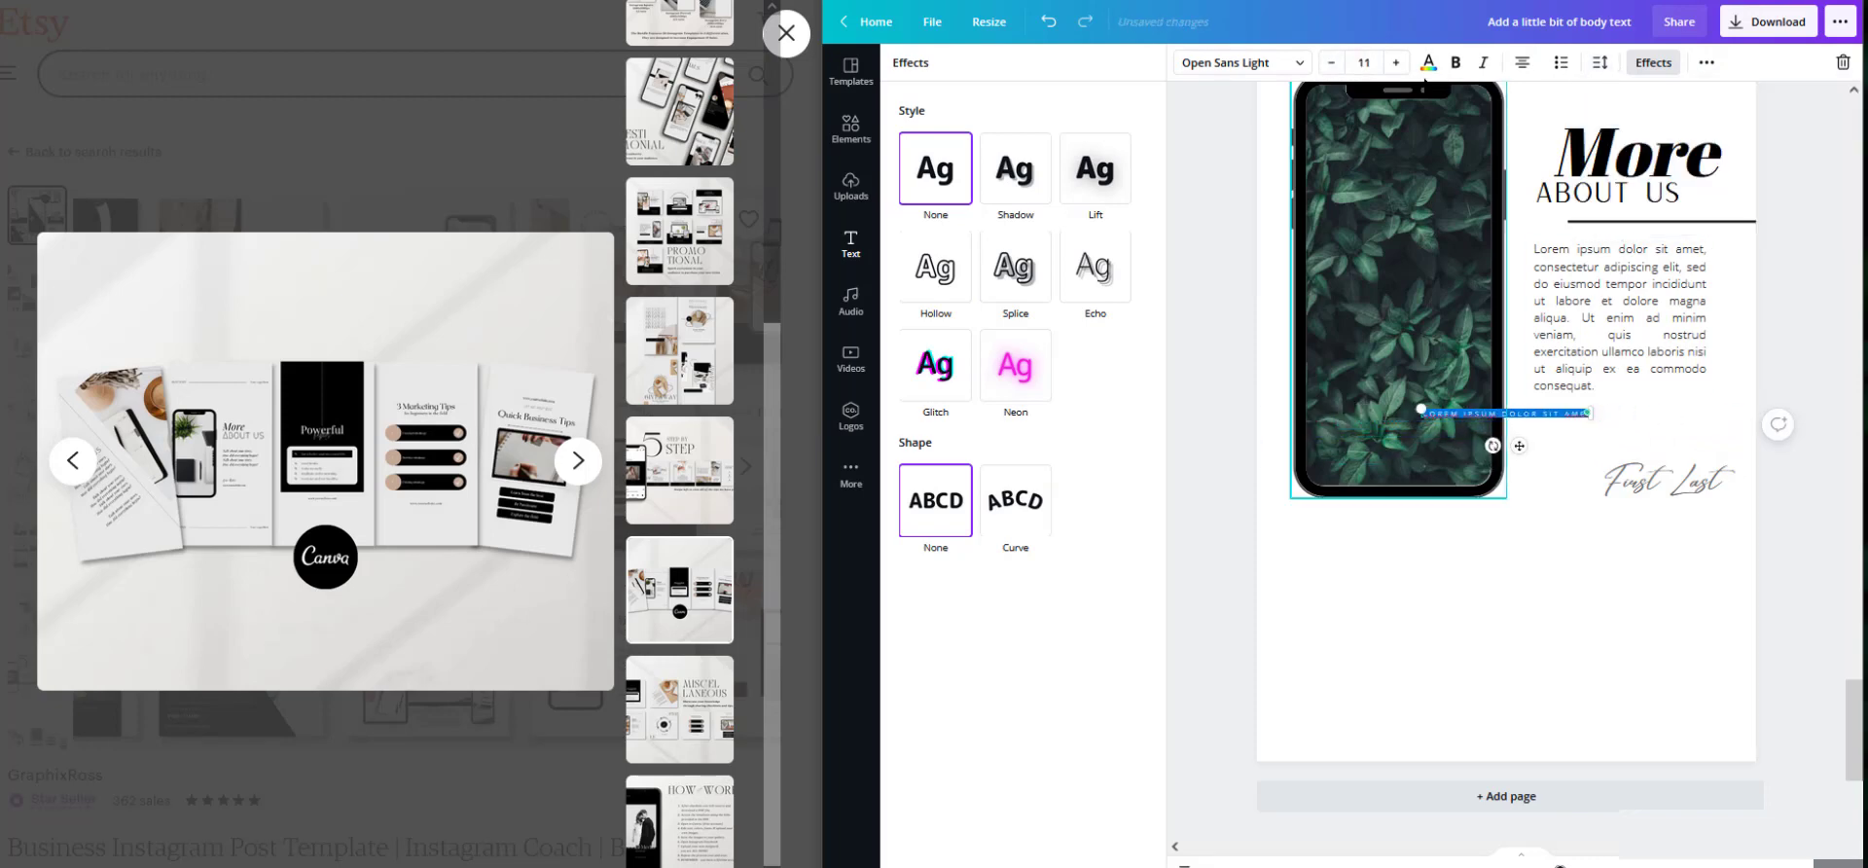
left_click_drag(1506, 412, 1627, 509)
left_click(1376, 604)
- Reduce the thickness of the horizontal line under ABOUT US on page 4
left_click(1713, 222)
left_click(1252, 61)
left_click(1313, 115)
left_click_drag(1686, 224, 1365, 698)
left_click(1775, 473)
- Paste a copy of the thin line on page 3 above the GIVEAWAY text, reaching the page's right edge
scroll(1776, 473, "up", 12)
key("ctrl+v")
left_click_drag(1719, 522, 1710, 206)
left_click(1706, 484)
scroll(1706, 487, "up", 9)
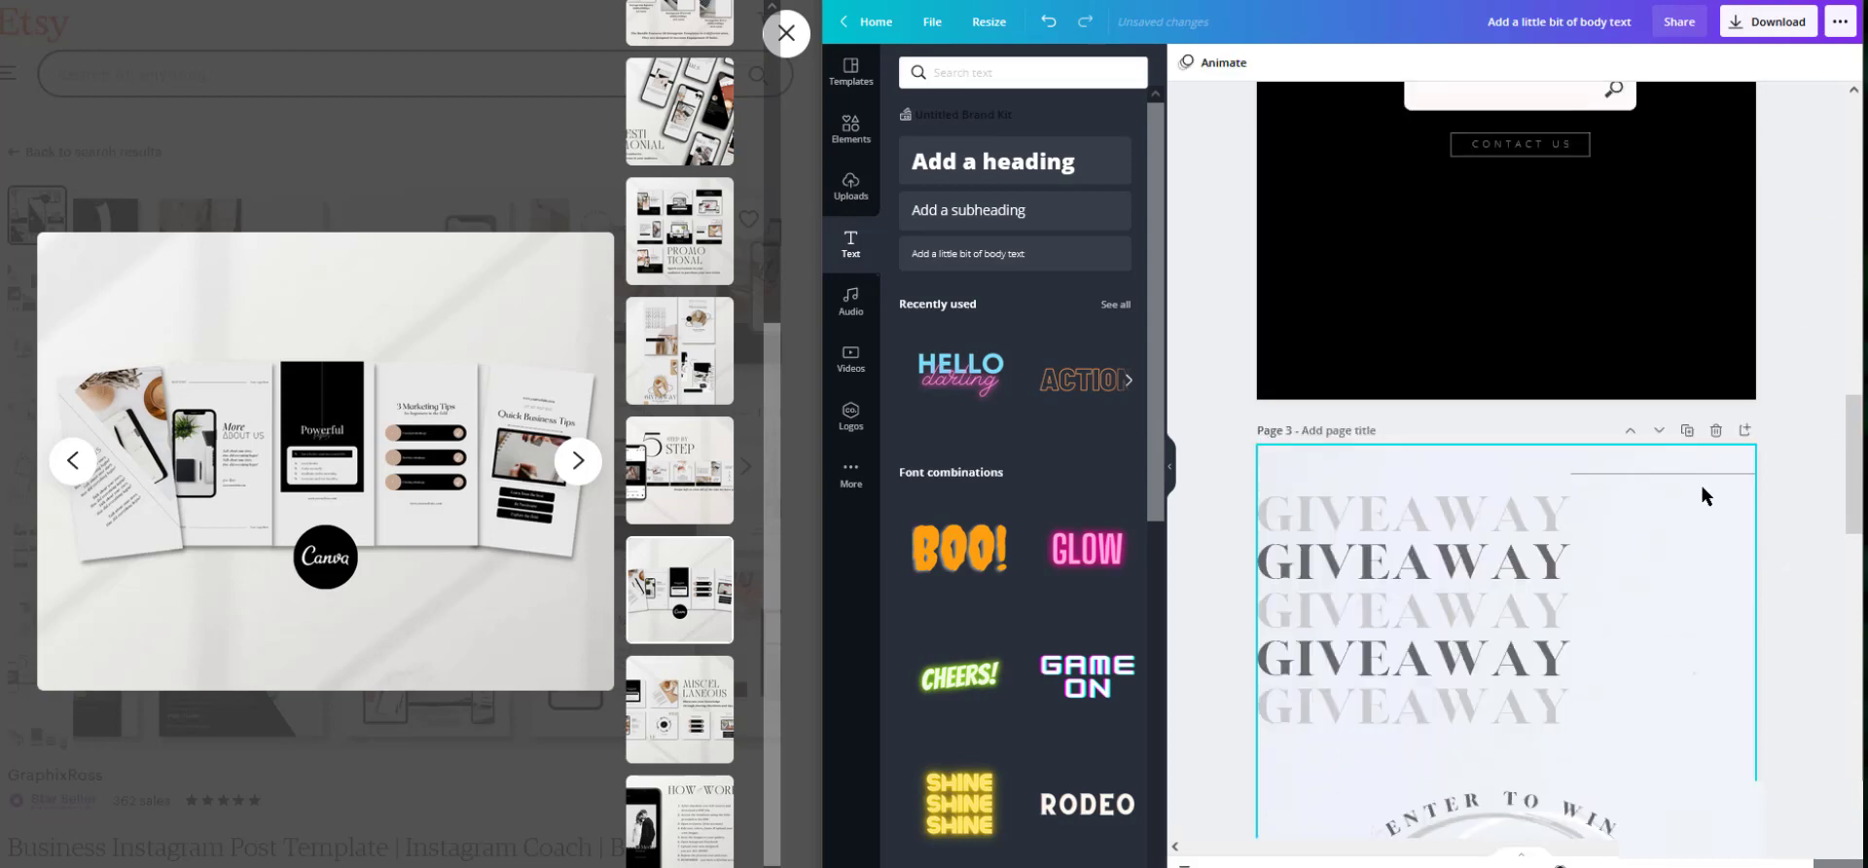
- Paste the thin line on page 2, place it near the bottom from the left edge and colour it light grey
key("ctrl+v")
left_click_drag(1690, 508, 1373, 176)
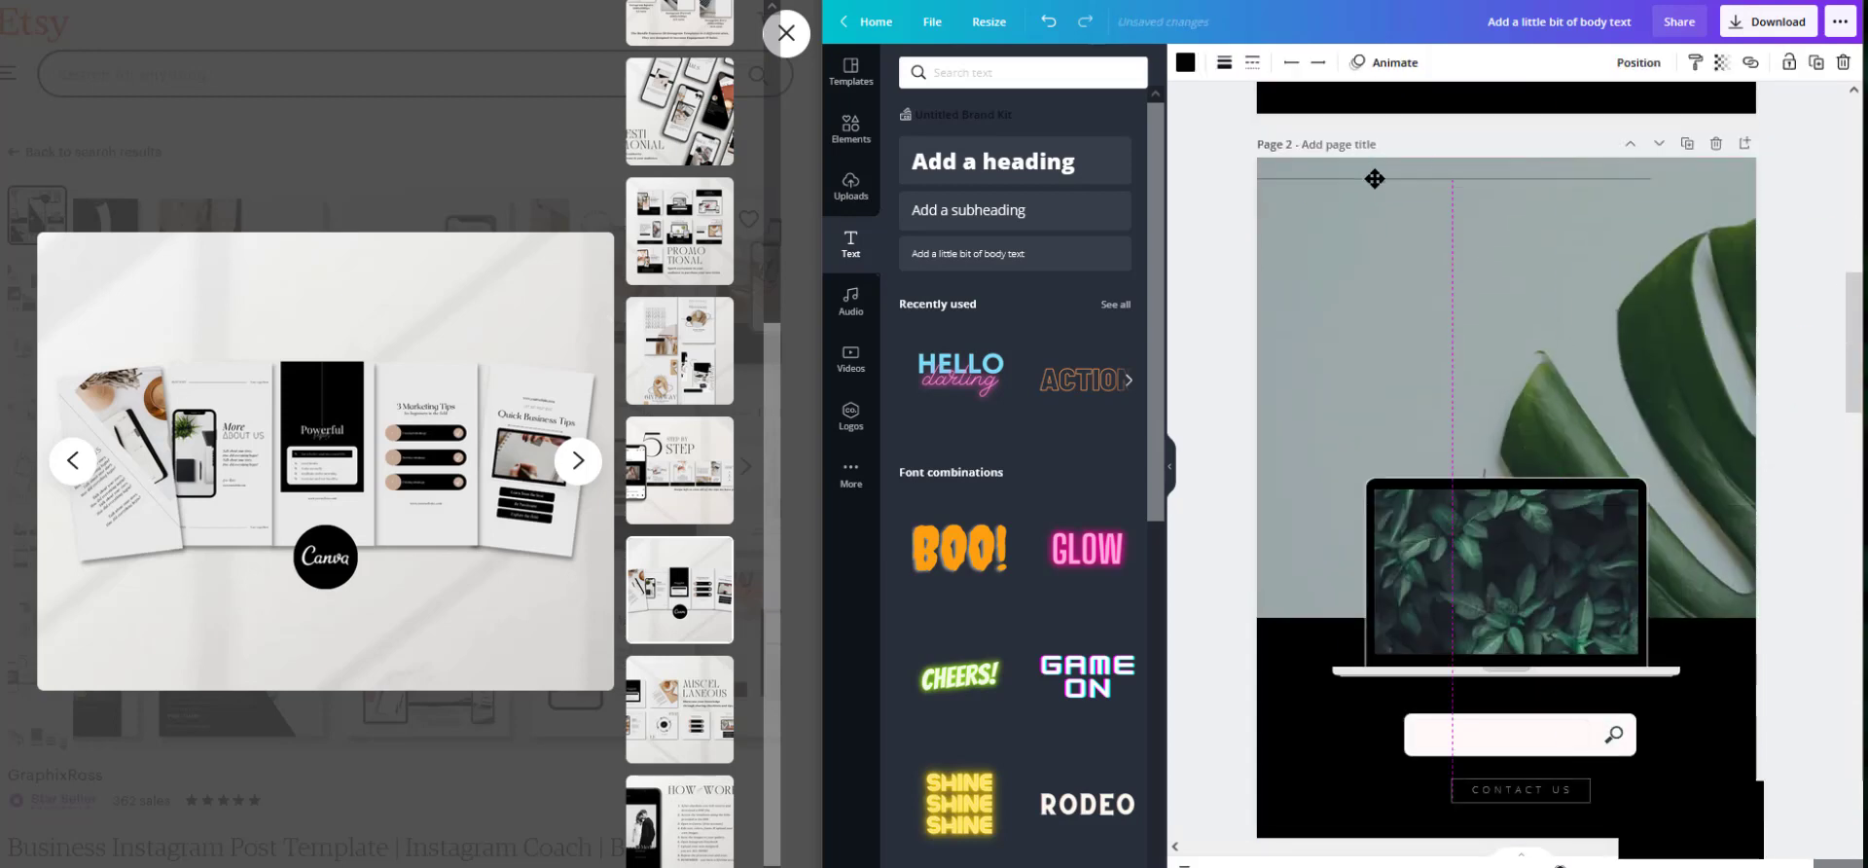
left_click_drag(1386, 234, 1611, 564)
scroll(1529, 793, "down", 4)
left_click(1185, 63)
left_click(955, 186)
left_click(1216, 465)
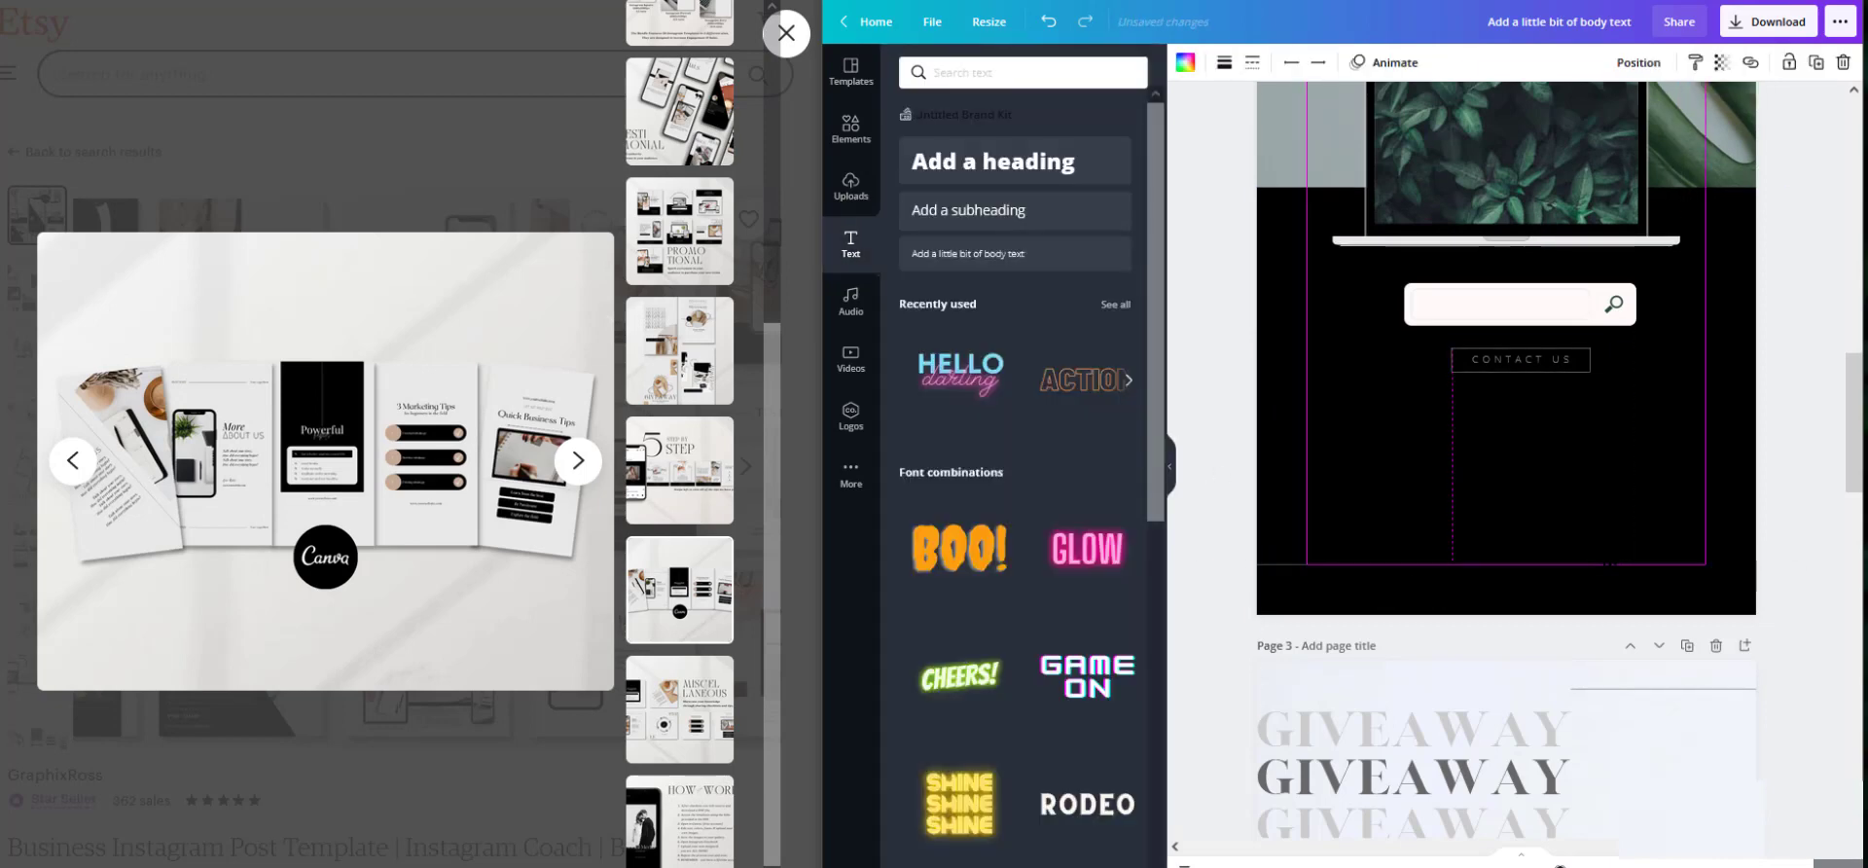
left_click(1763, 582)
scroll(1756, 586, "down", 8)
- Paste the thin line on page 1, colour it white and place it near the top, running to the right edge
scroll(1760, 455, "up", 17)
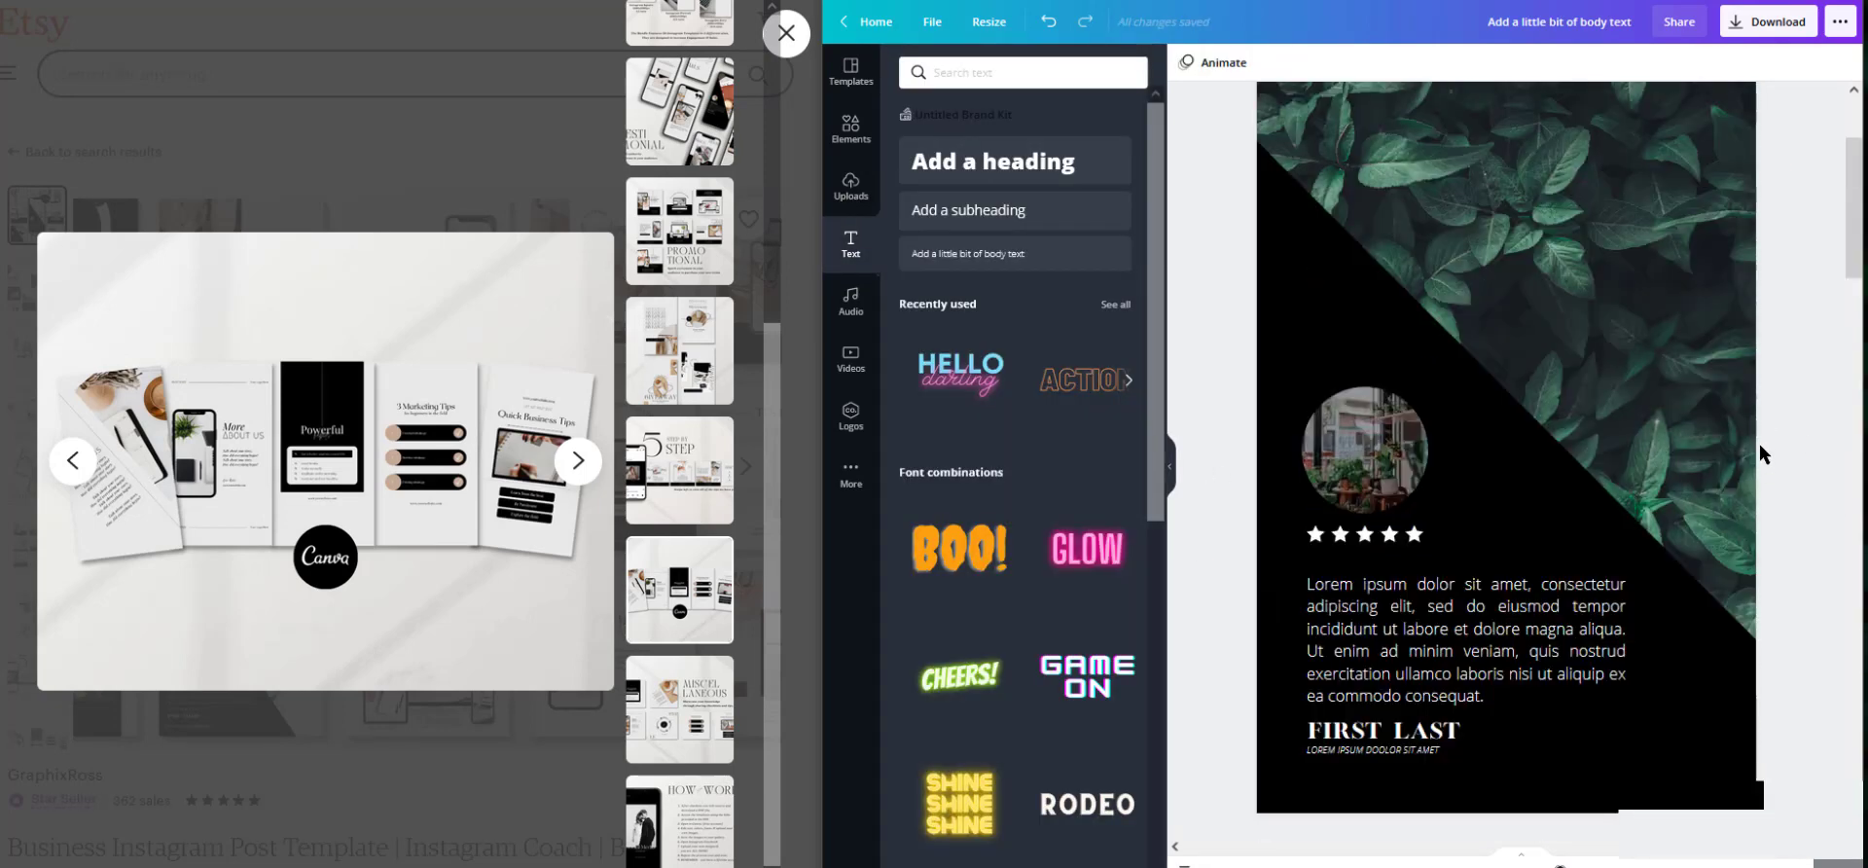
scroll(1759, 444, "up", 2)
key("ctrl+v")
left_click(1185, 64)
left_click(1039, 186)
left_click_drag(1654, 474, 1587, 176)
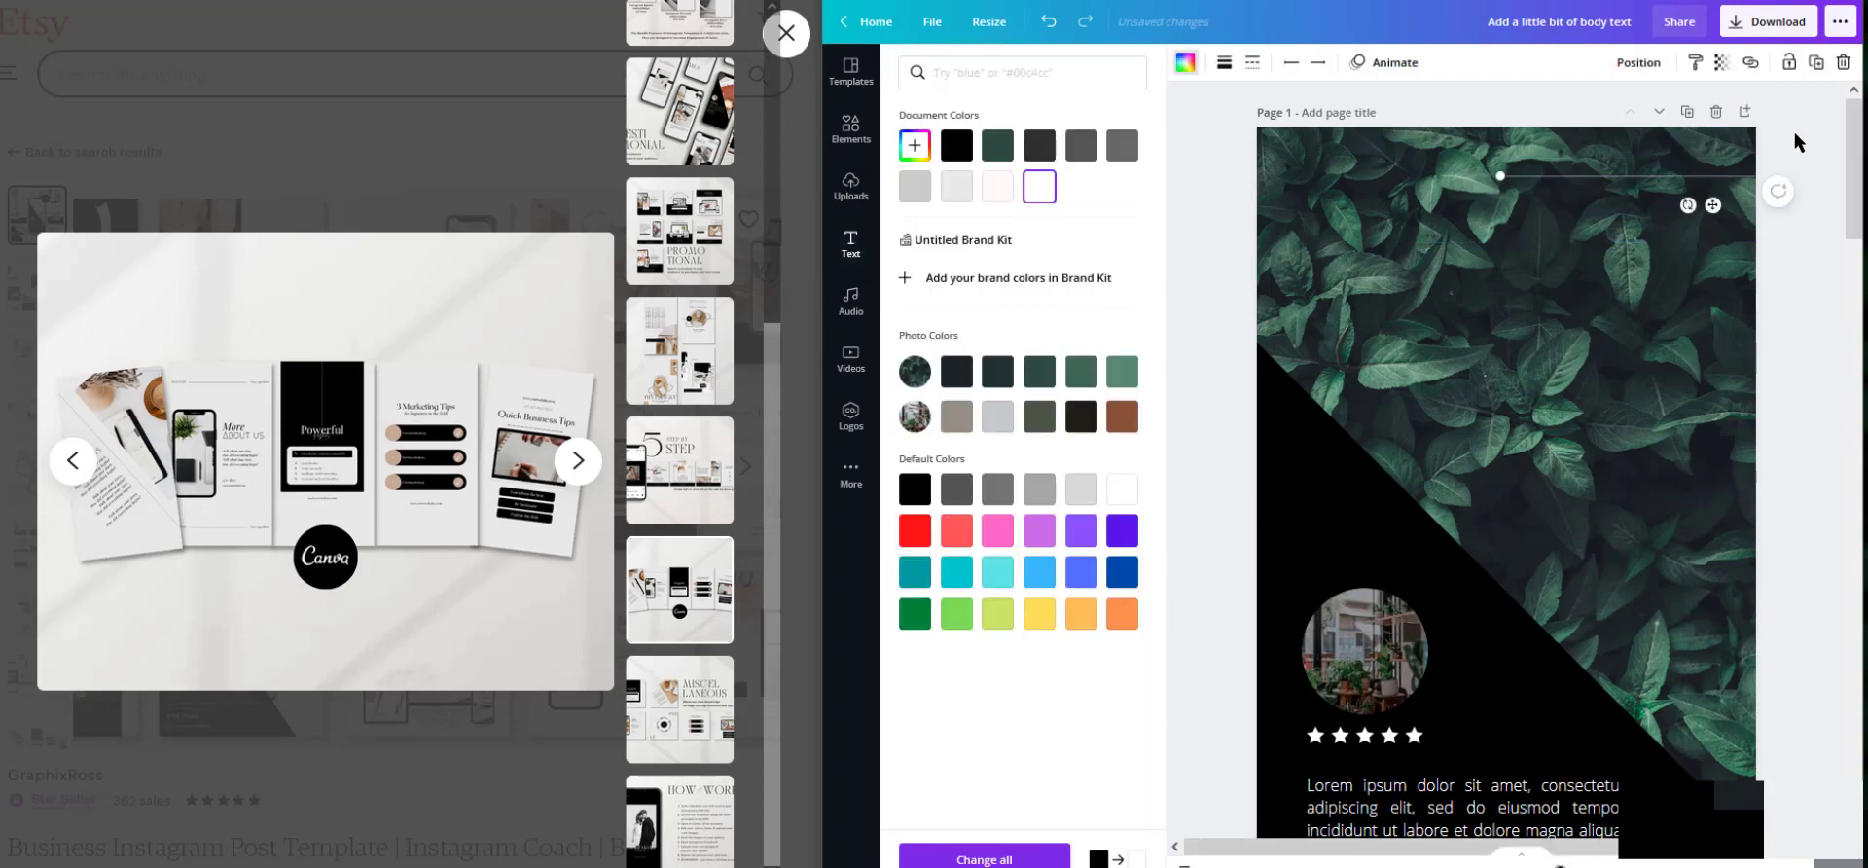
left_click(1815, 146)
- Close the gaps between the stacked black rectangles on page 6 and add another copy so they fill the page
scroll(1804, 481, "down", 10)
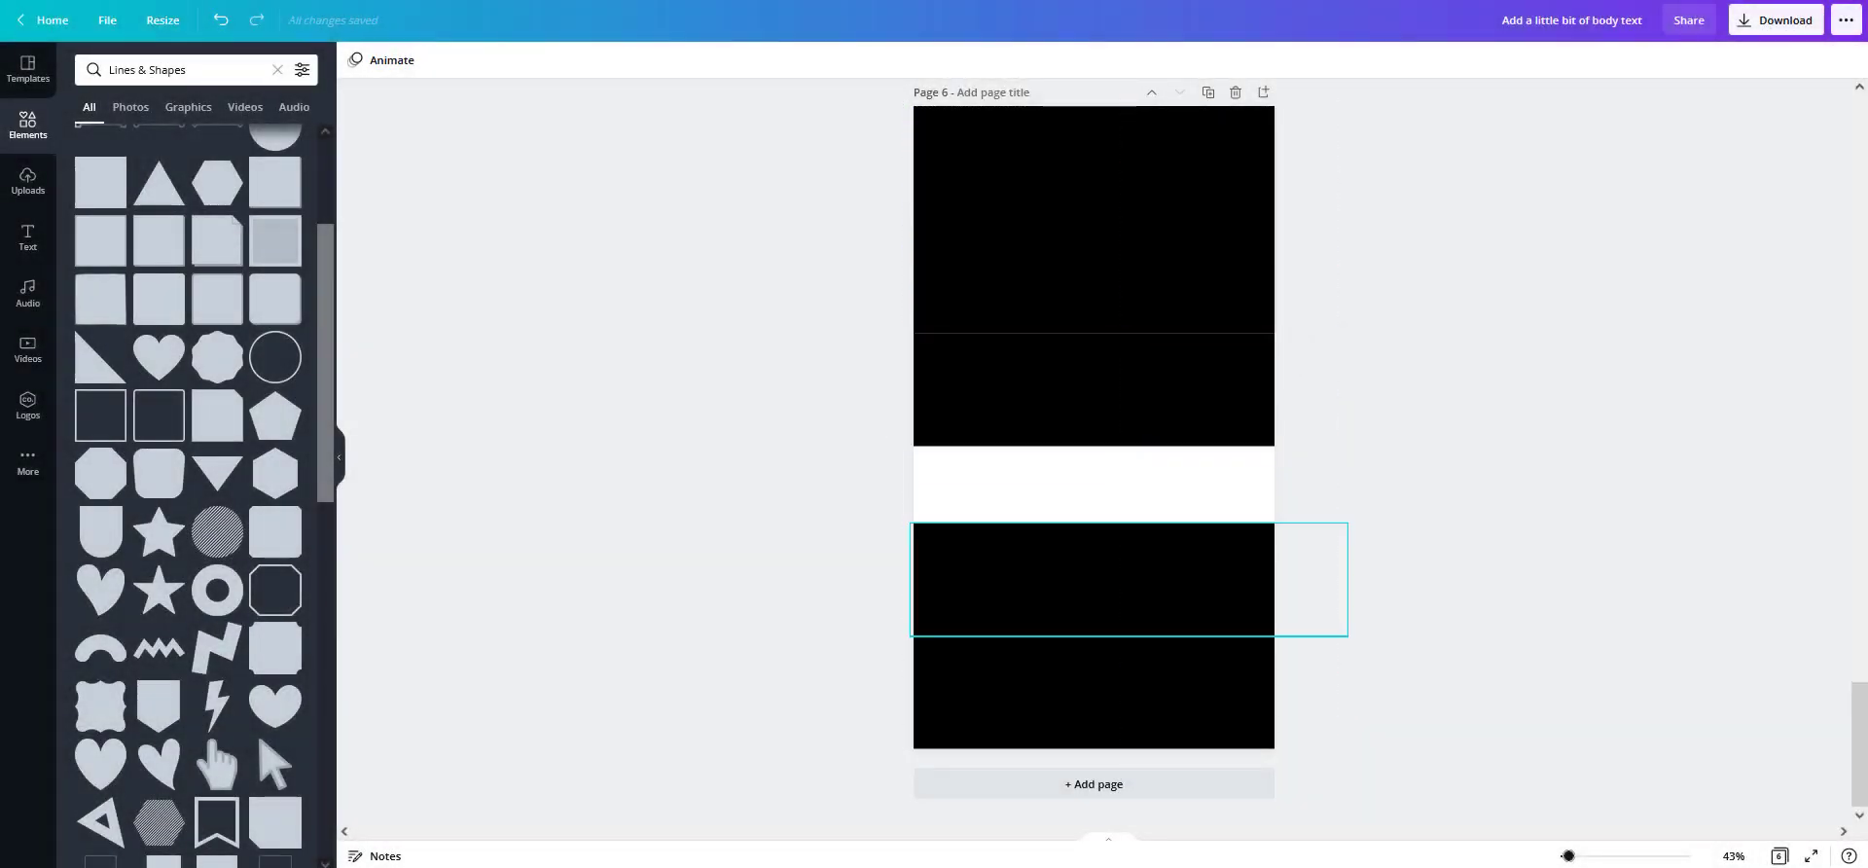
left_click_drag(1129, 580, 1125, 503)
left_click_drag(1129, 692, 1121, 614)
left_click(1417, 529)
key("ctrl+v")
left_click_drag(1256, 170, 1241, 733)
left_click_drag(1126, 504, 1130, 496)
left_click(1124, 389)
left_click(1123, 715)
- Try dark green, two greys and sage green on the top four bands of page 6
left_click(1128, 163)
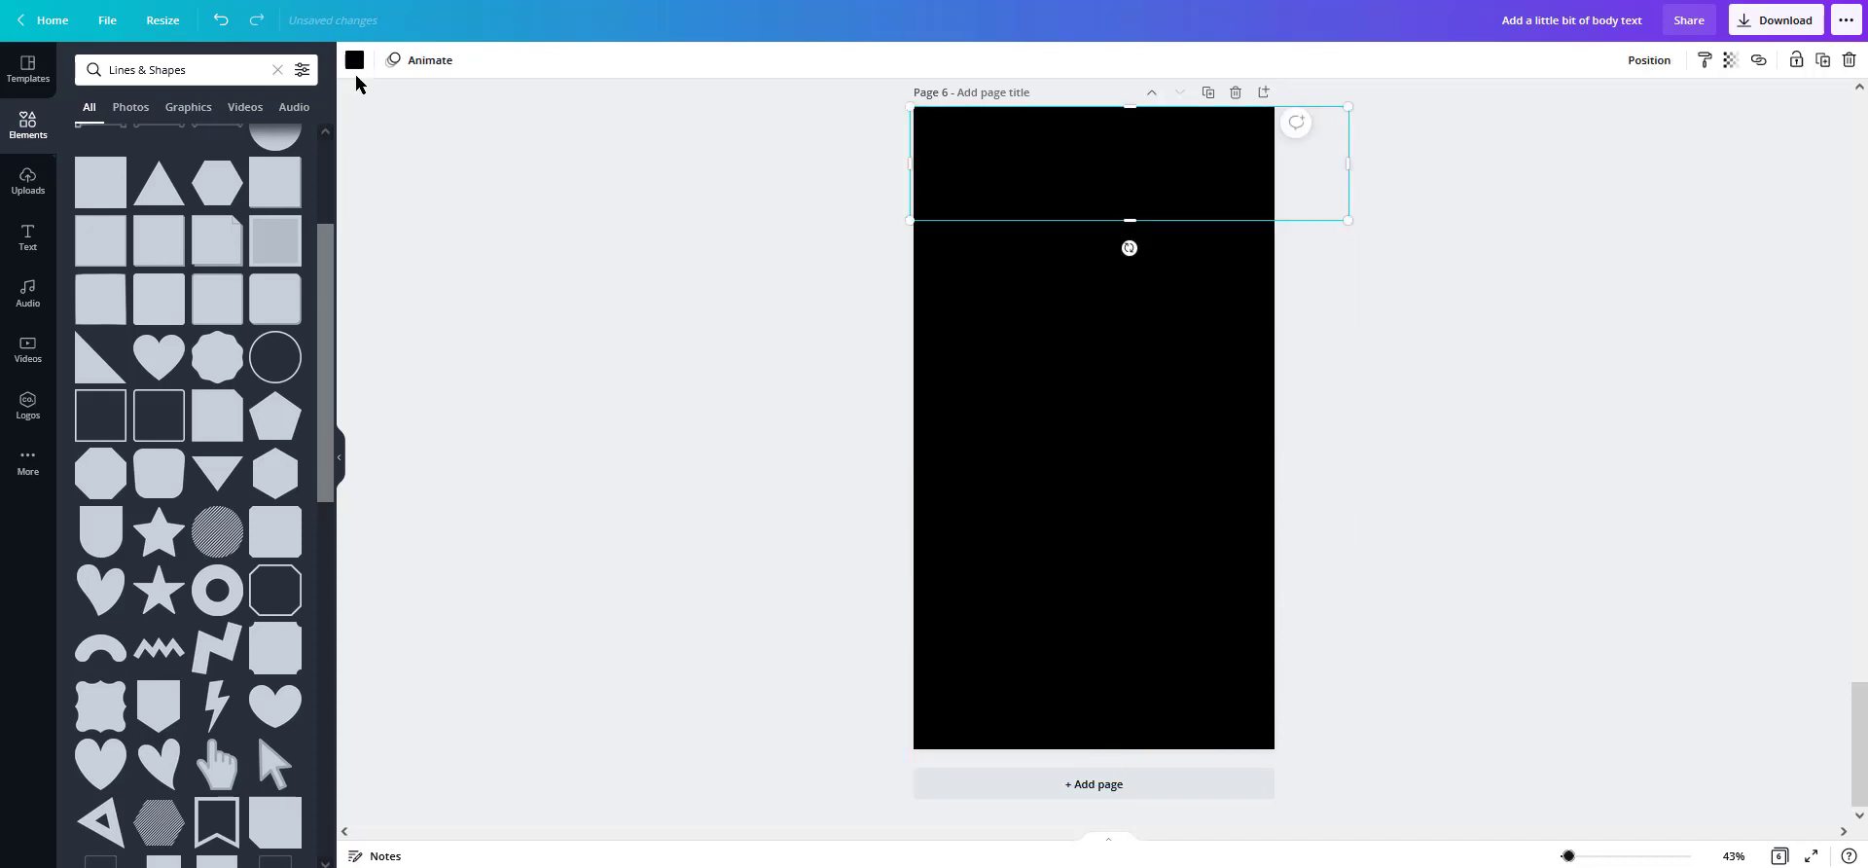
left_click(355, 61)
left_click(171, 141)
left_click(1080, 278)
left_click(253, 141)
left_click(1079, 384)
left_click(293, 143)
left_click(1080, 498)
left_click(293, 450)
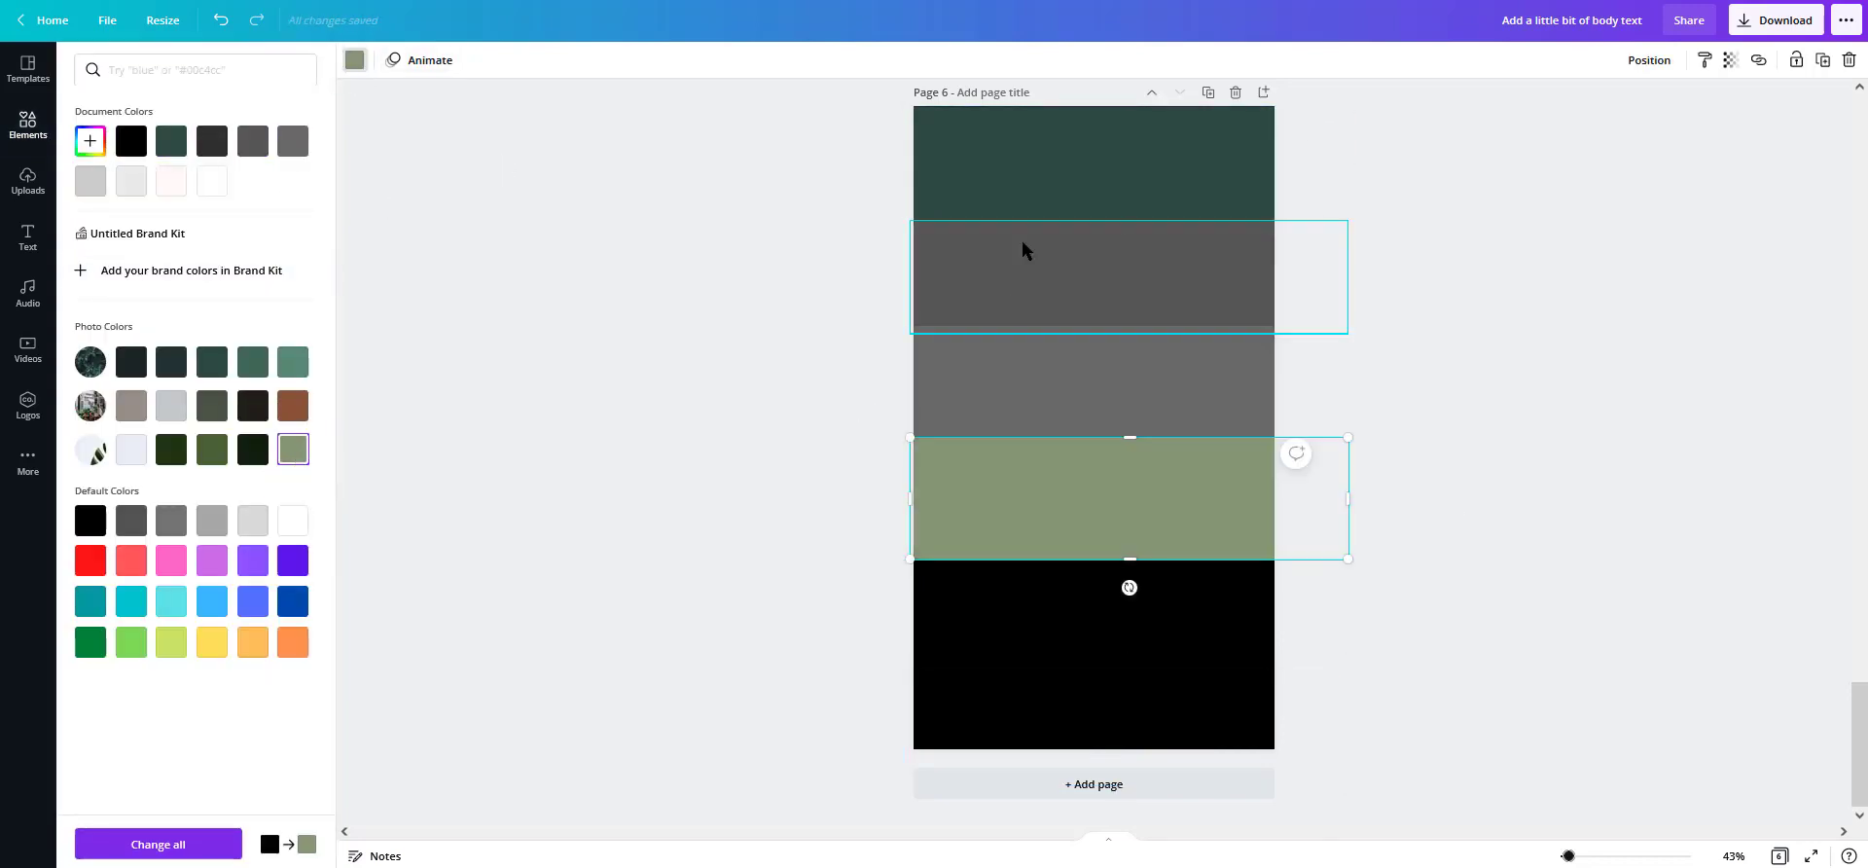
- Recolour the top four bands of page 6 sage green, olive green, dark teal green and black
left_click(1070, 165)
left_click(293, 450)
left_click(1032, 277)
left_click(212, 451)
left_click(1032, 384)
left_click(212, 362)
left_click(1012, 496)
left_click(253, 141)
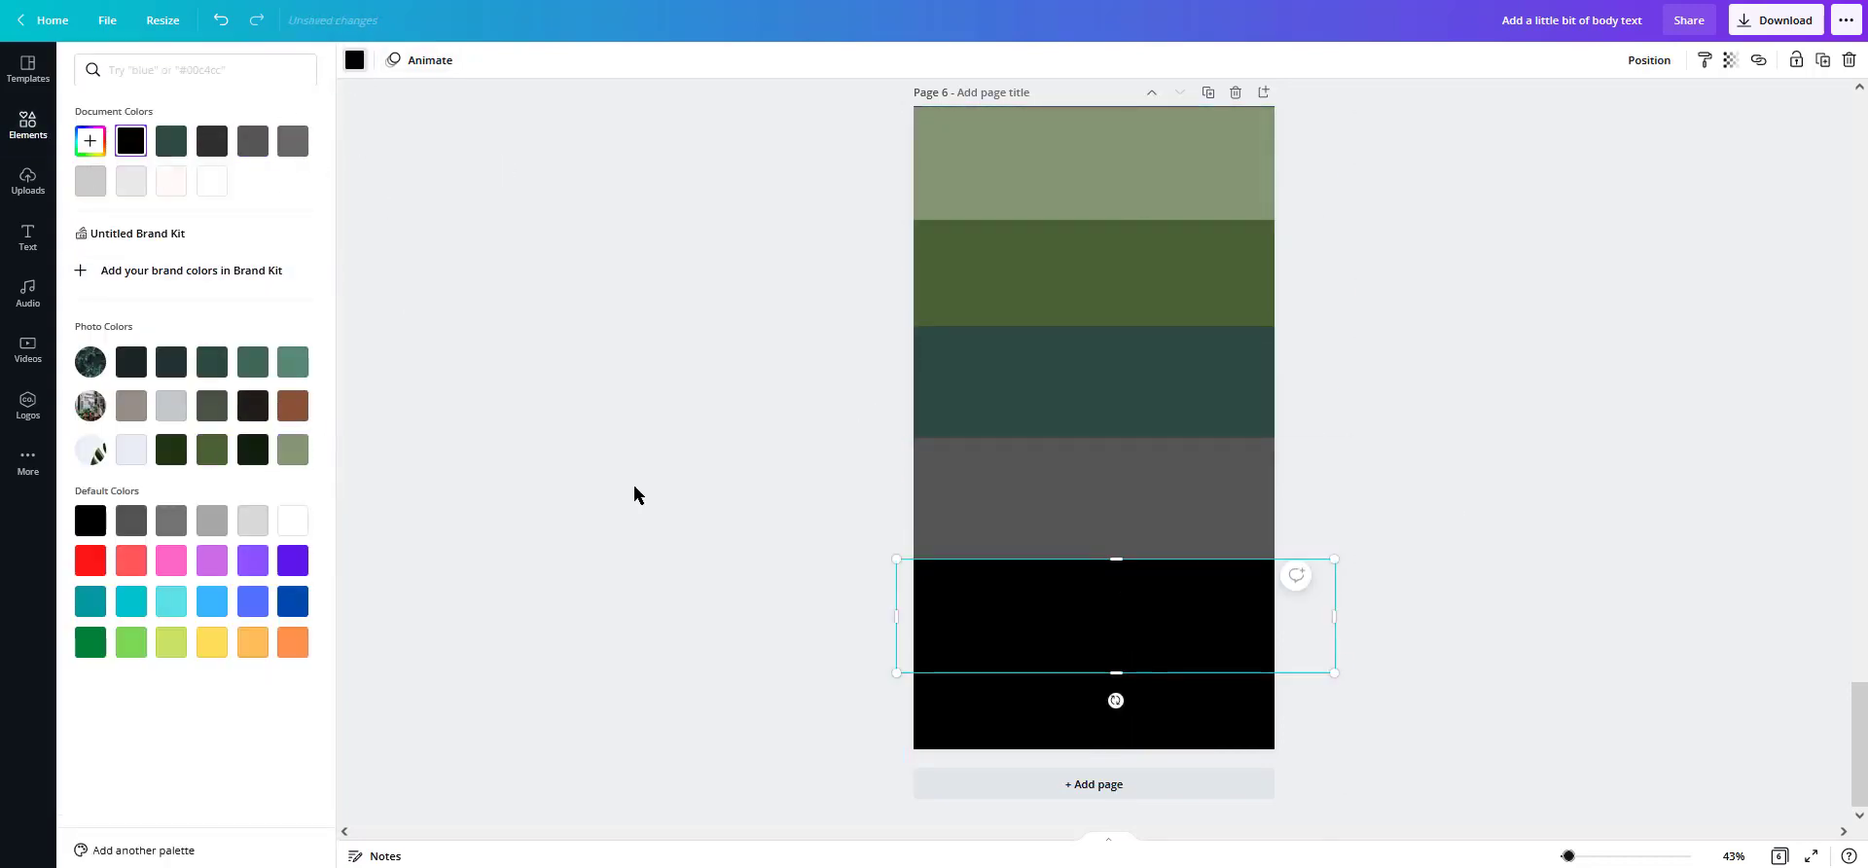
left_click(1031, 499)
left_click(130, 141)
- Colour the lower bands of page 6 in light grey shades and arrange them with a white strip at the bottom
left_click(1070, 611)
left_click(253, 141)
left_click(1196, 711)
left_click(91, 181)
left_click(757, 412)
left_click(1191, 696)
left_click(355, 61)
left_click(195, 184)
left_click(1597, 630)
left_click(1239, 651)
left_click_drag(1116, 642, 1167, 580)
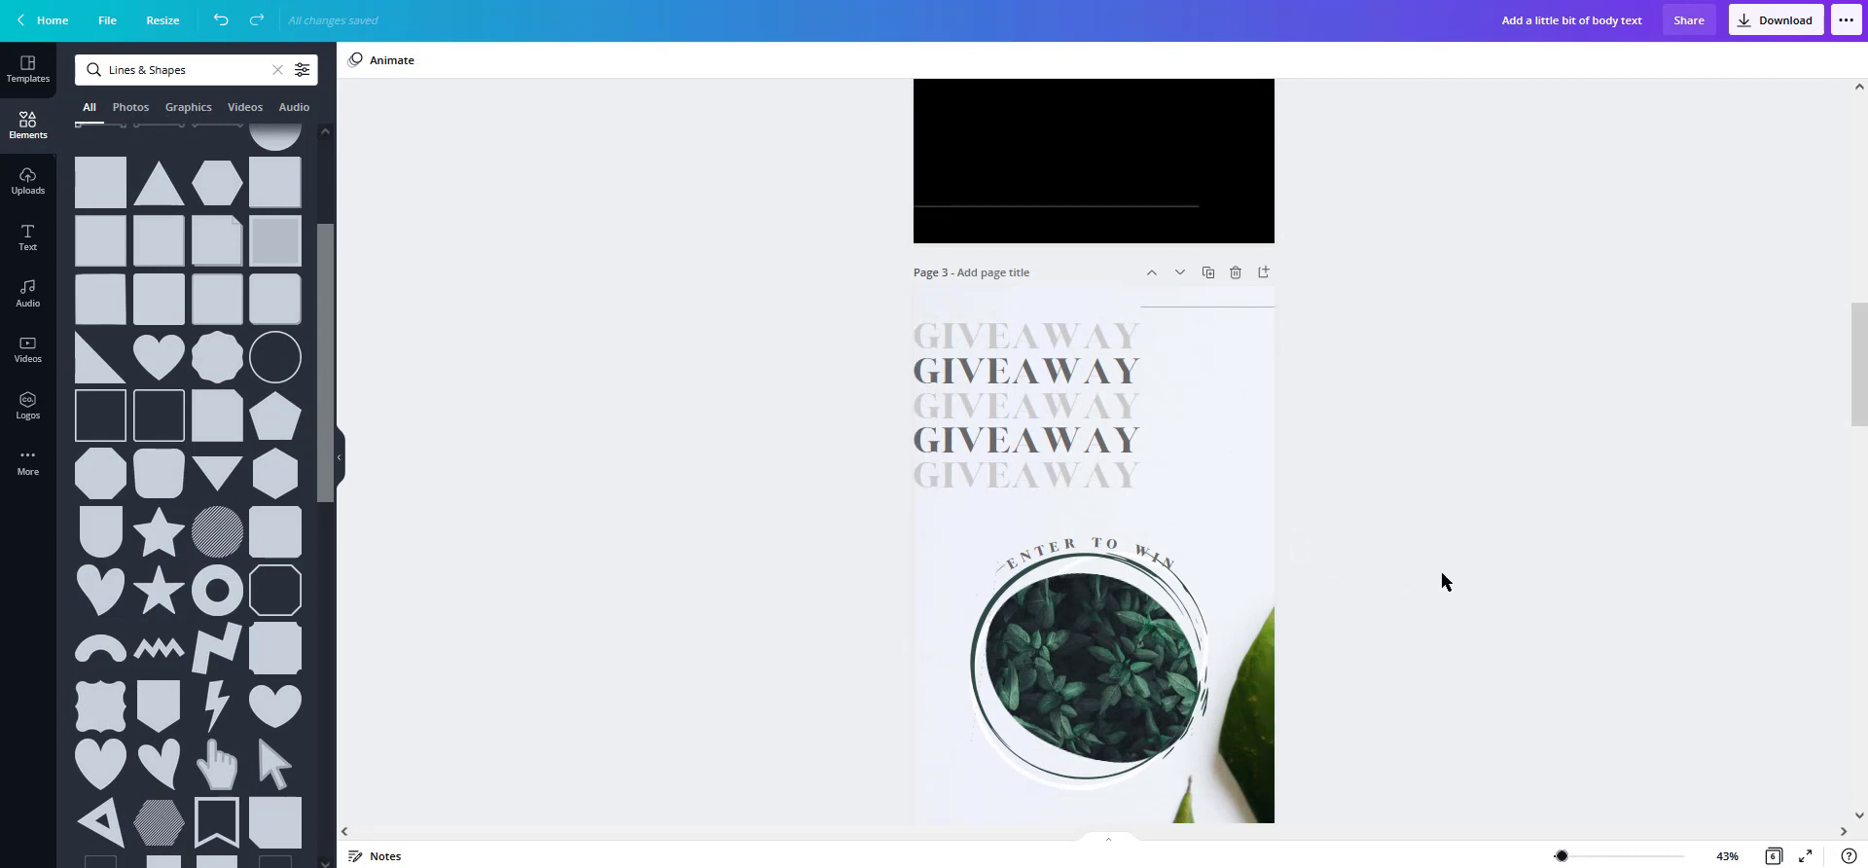
- Review the five finished story pages and the colour palette on page 6
scroll(1434, 574, "up", 10)
scroll(1465, 568, "up", 3)
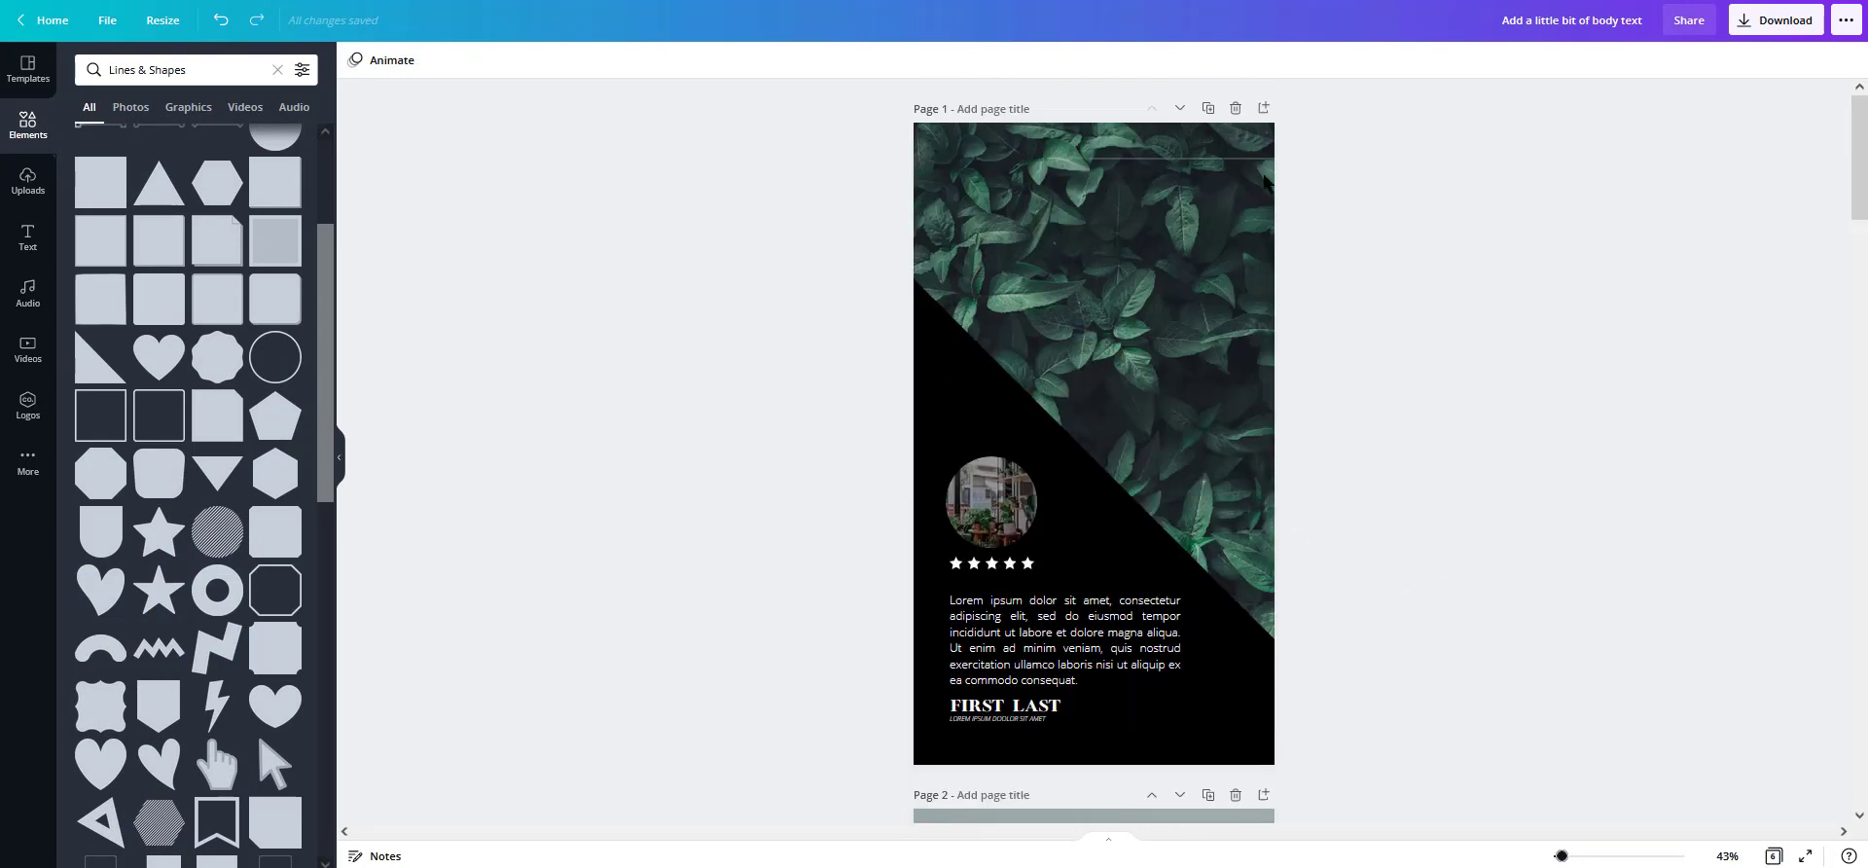
scroll(1434, 467, "down", 3)
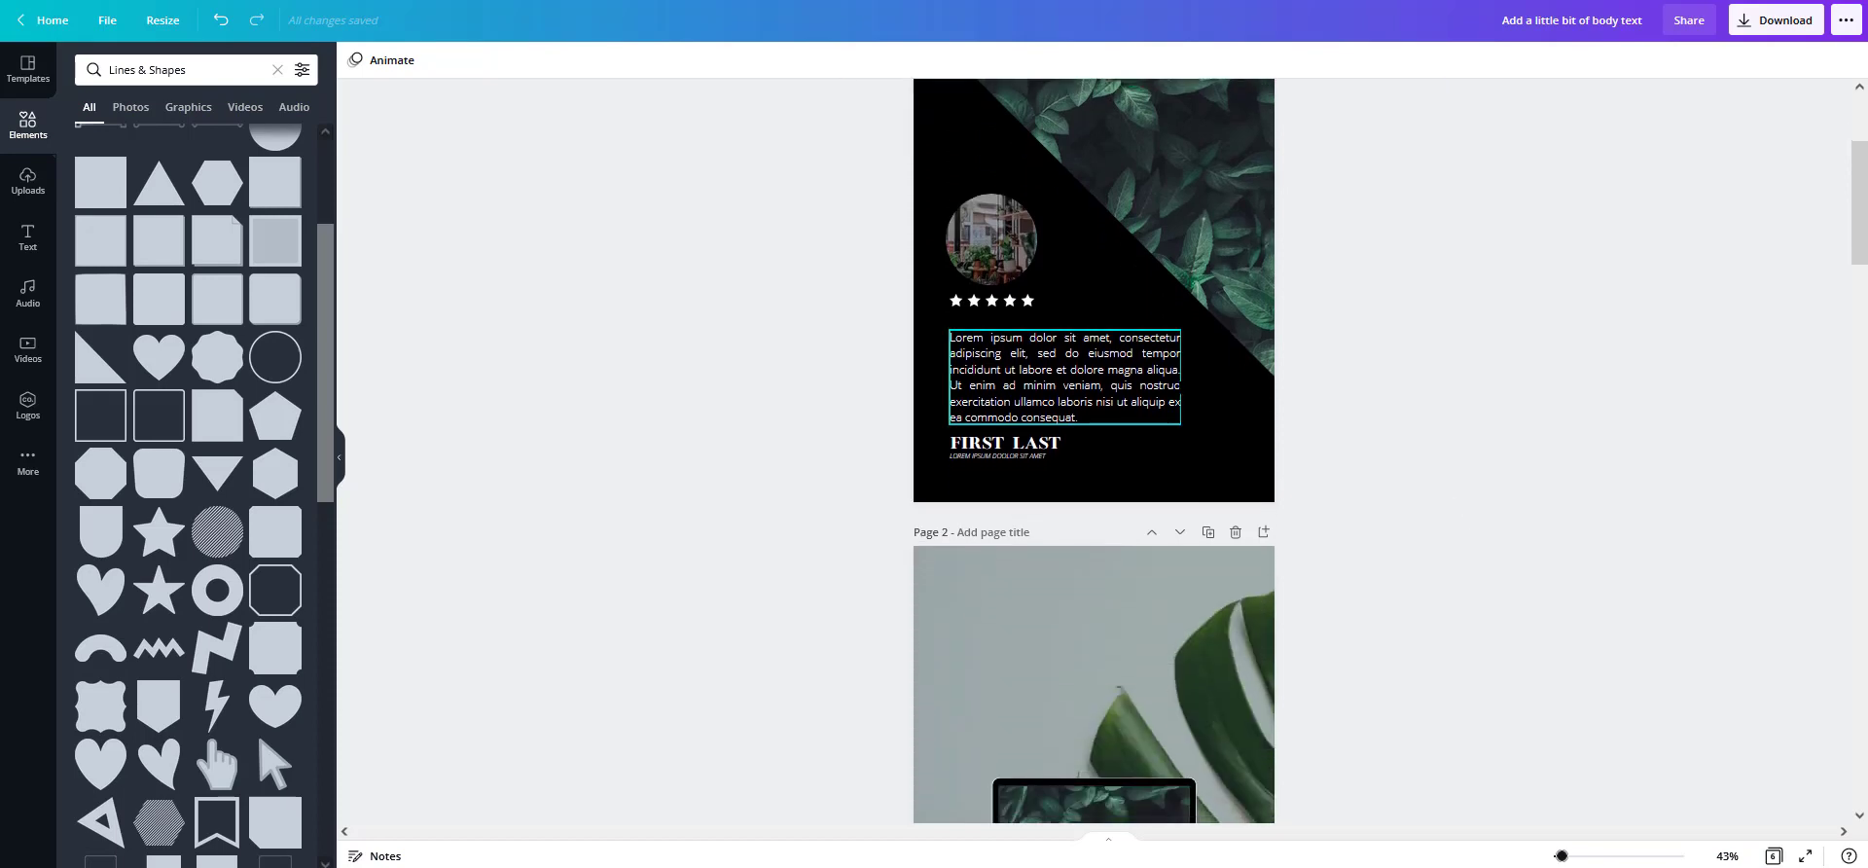
scroll(613, 245, "down", 13)
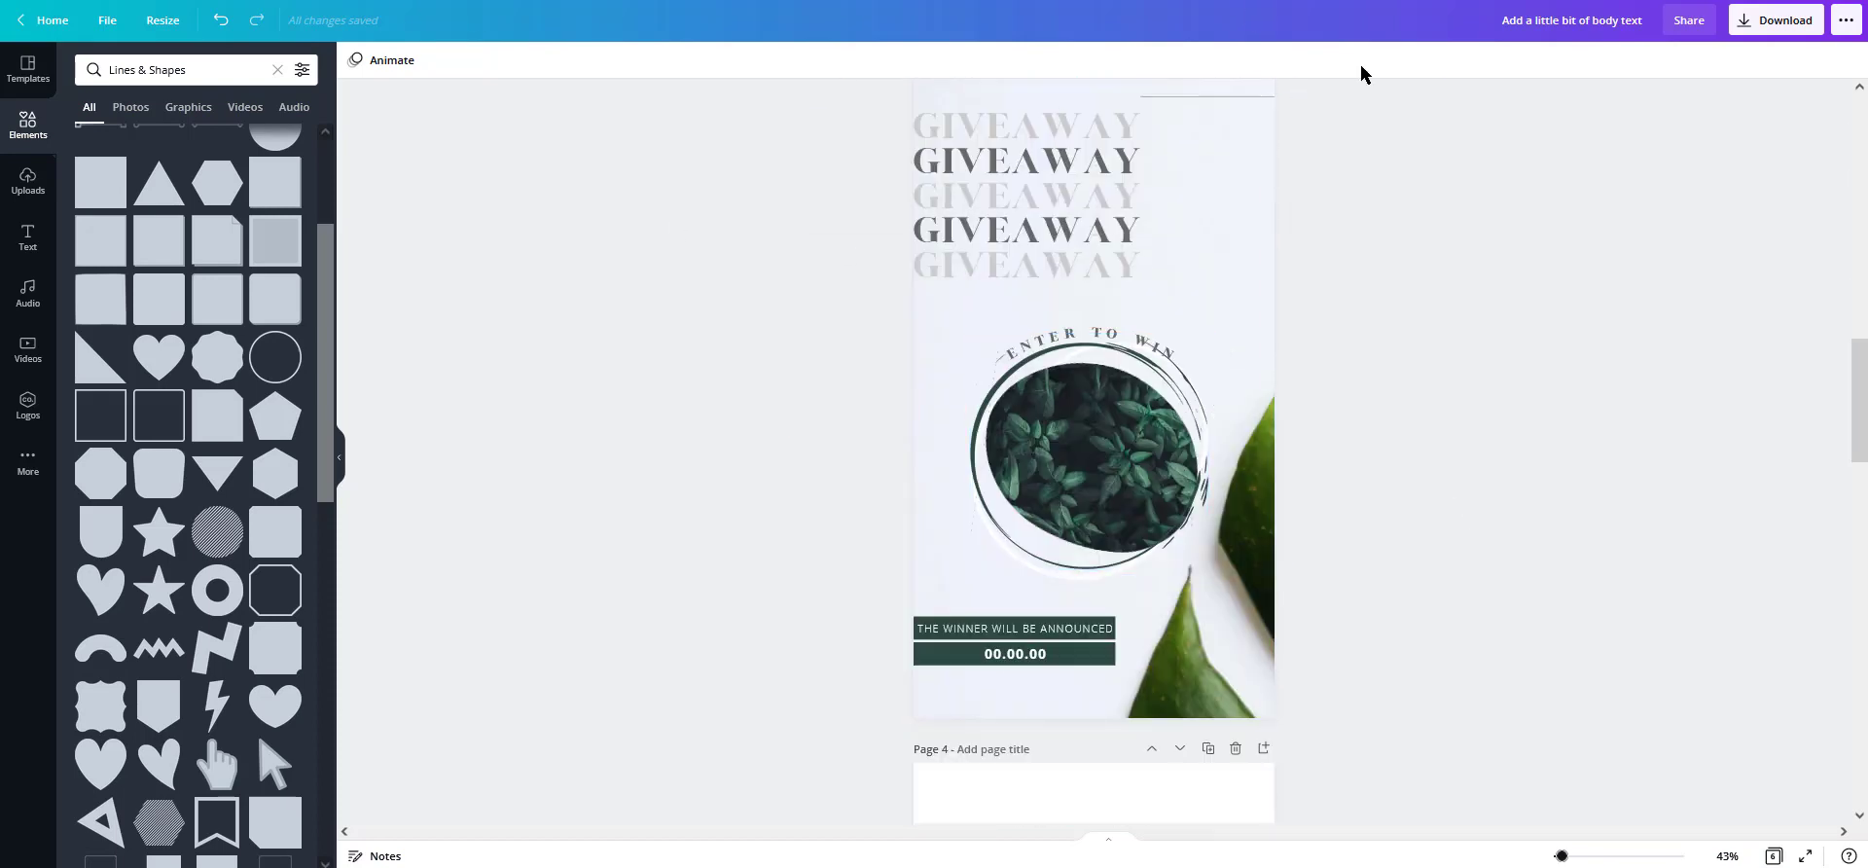
scroll(1391, 665, "down", 3)
scroll(1382, 619, "up", 1)
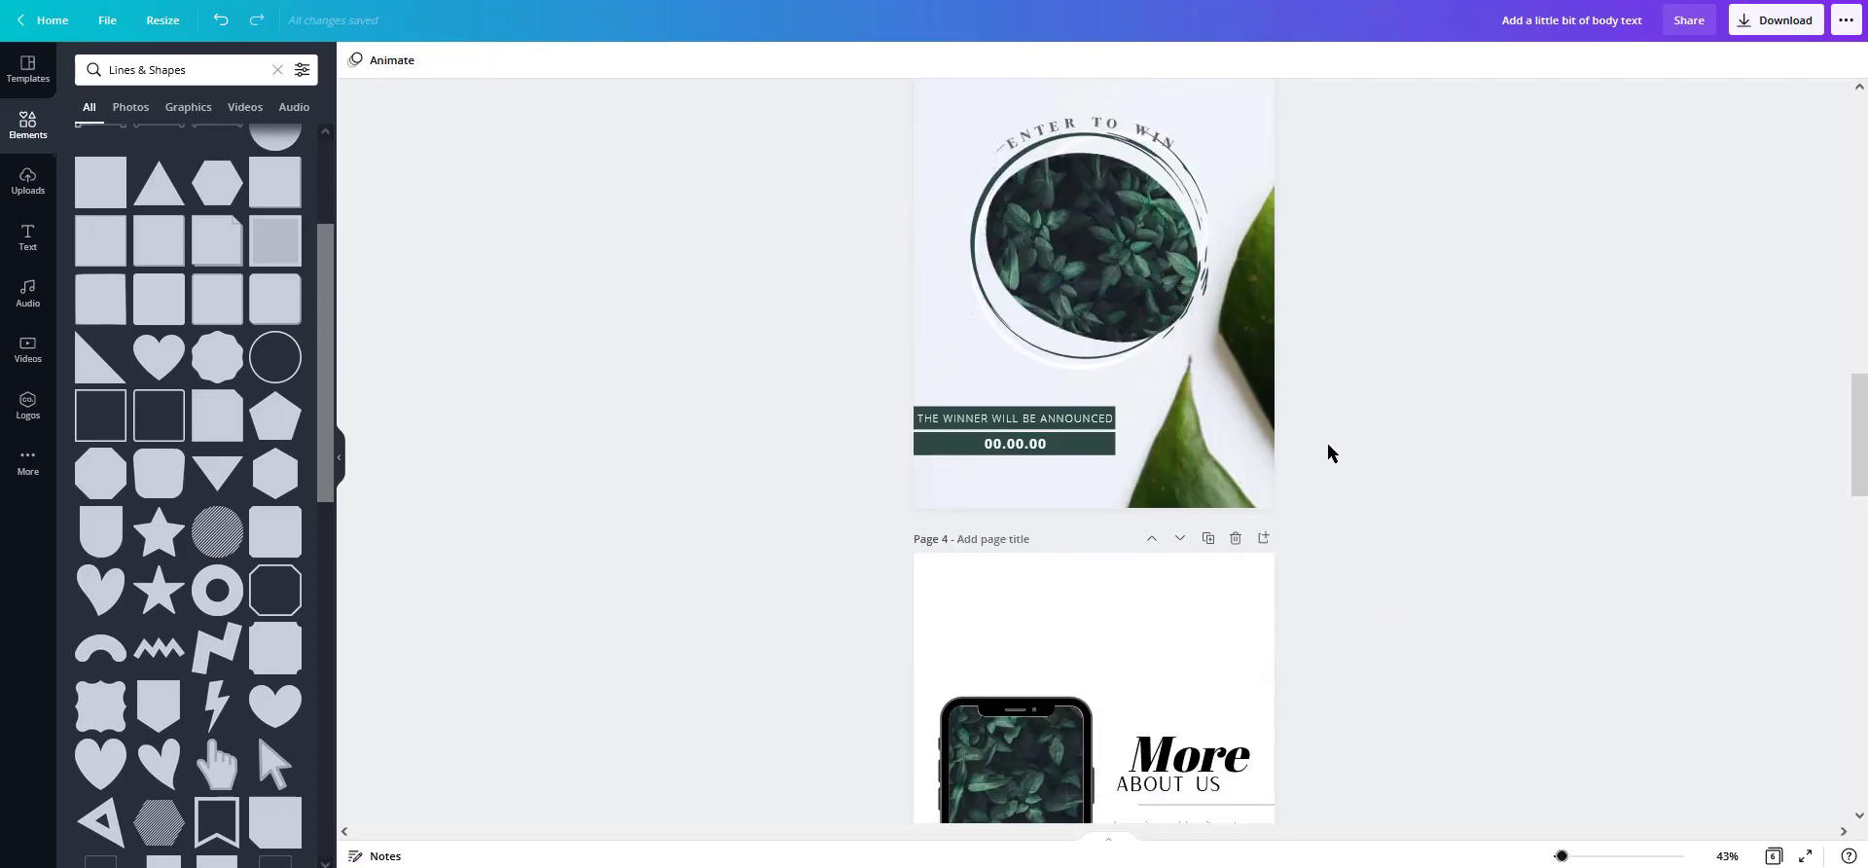
scroll(1327, 442, "down", 5)
scroll(1207, 389, "down", 12)
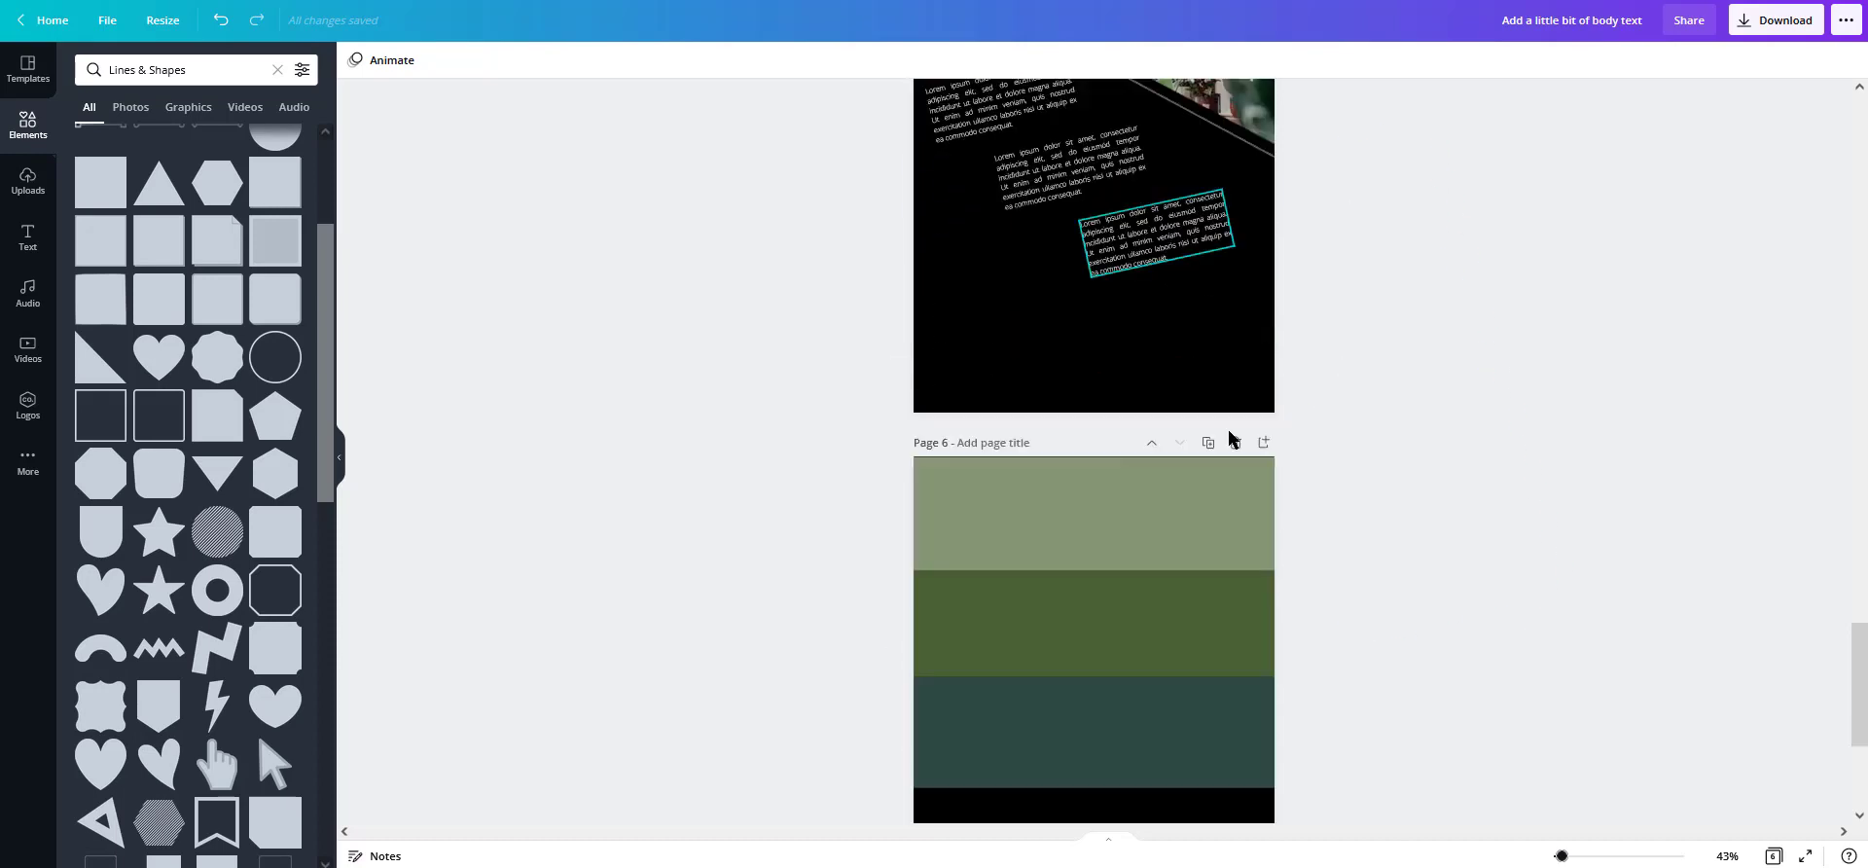
scroll(748, 393, "up", 2)
scroll(748, 393, "up", 1)
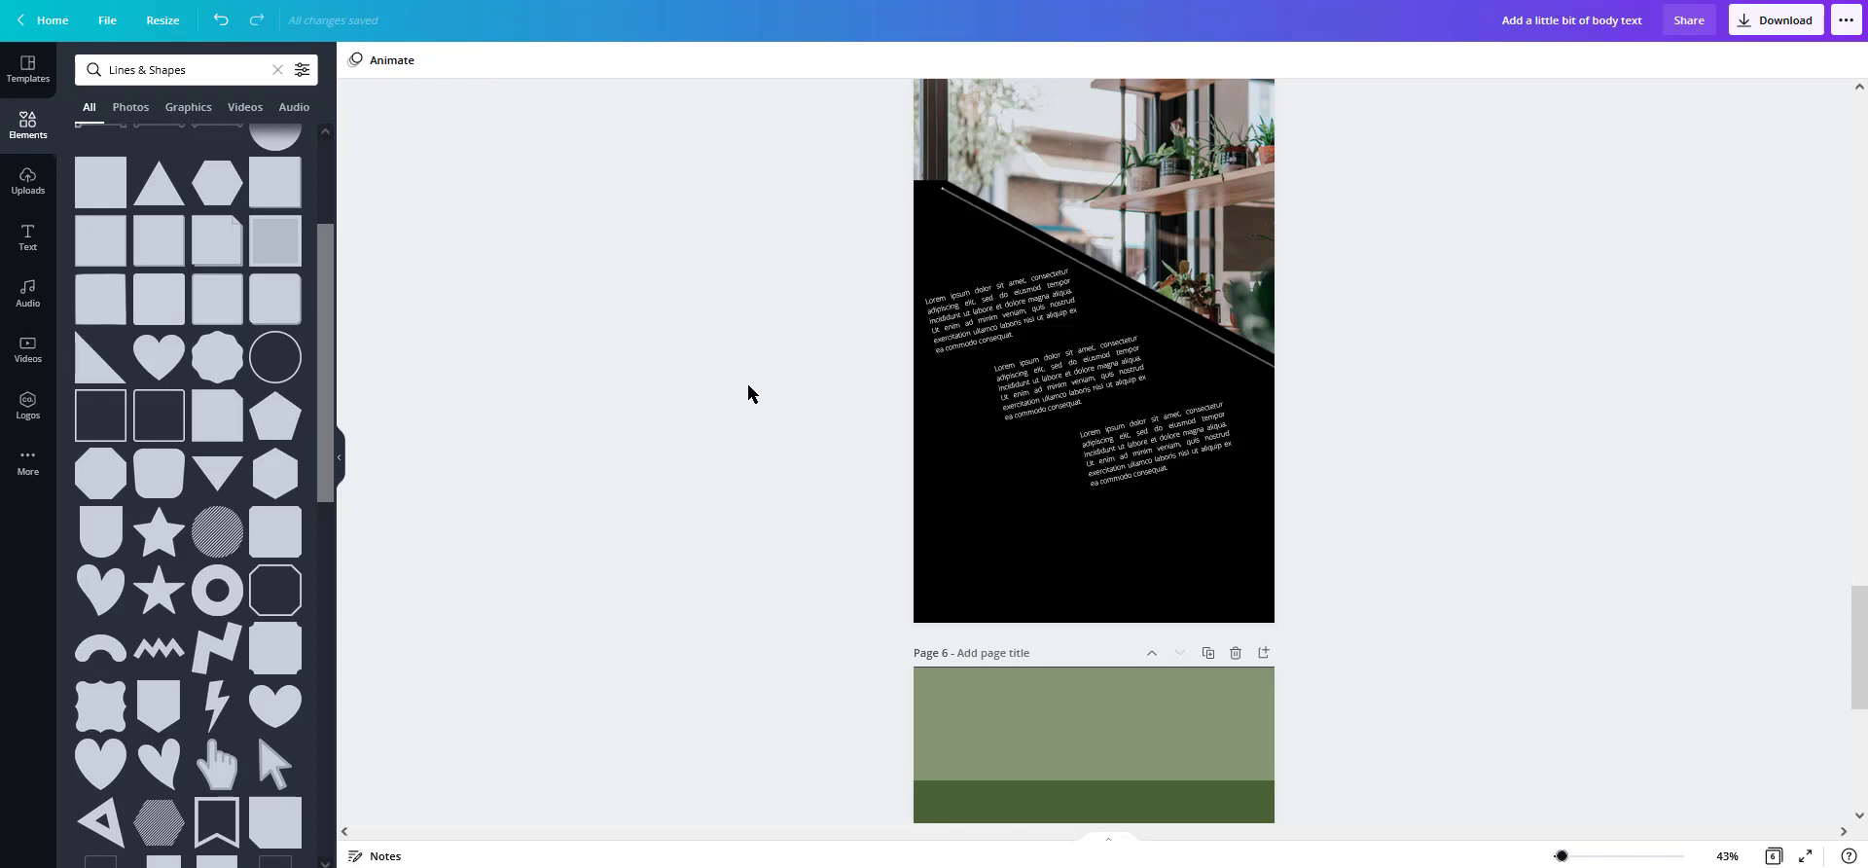
scroll(863, 288, "down", 6)
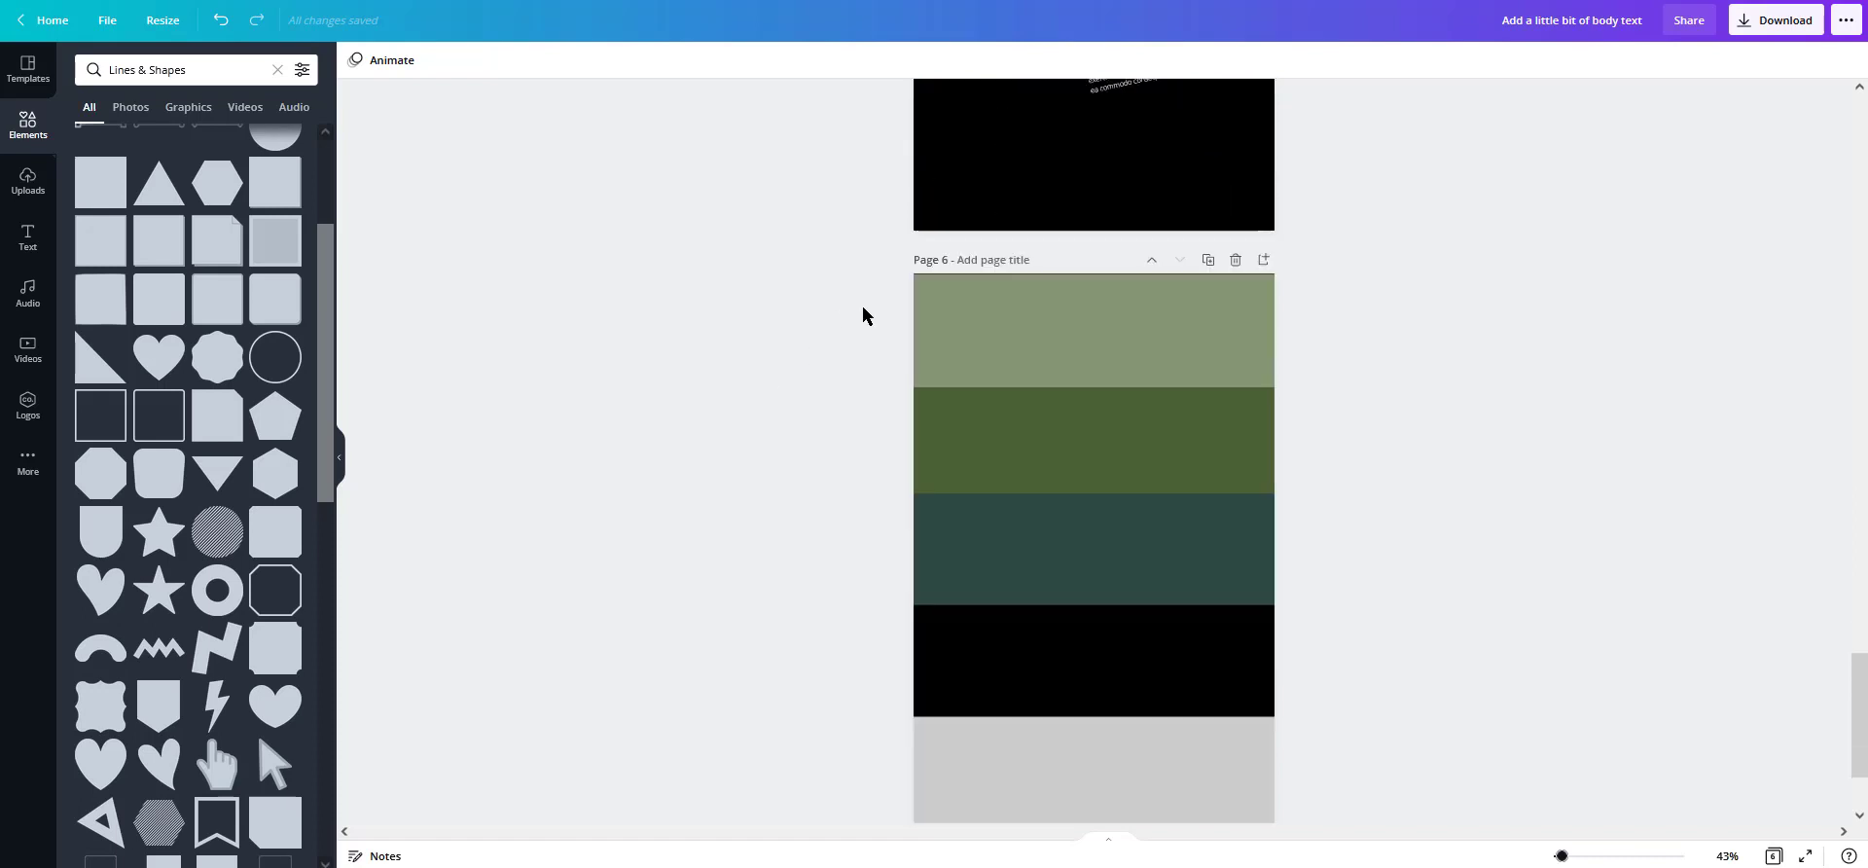
- Check the hex colour code of the top sage green band on page 6 and return to page 1
left_click_drag(881, 137, 1324, 584)
left_click(1462, 552)
left_click_drag(1443, 595, 940, 143)
left_click(1562, 279)
left_click(1203, 206)
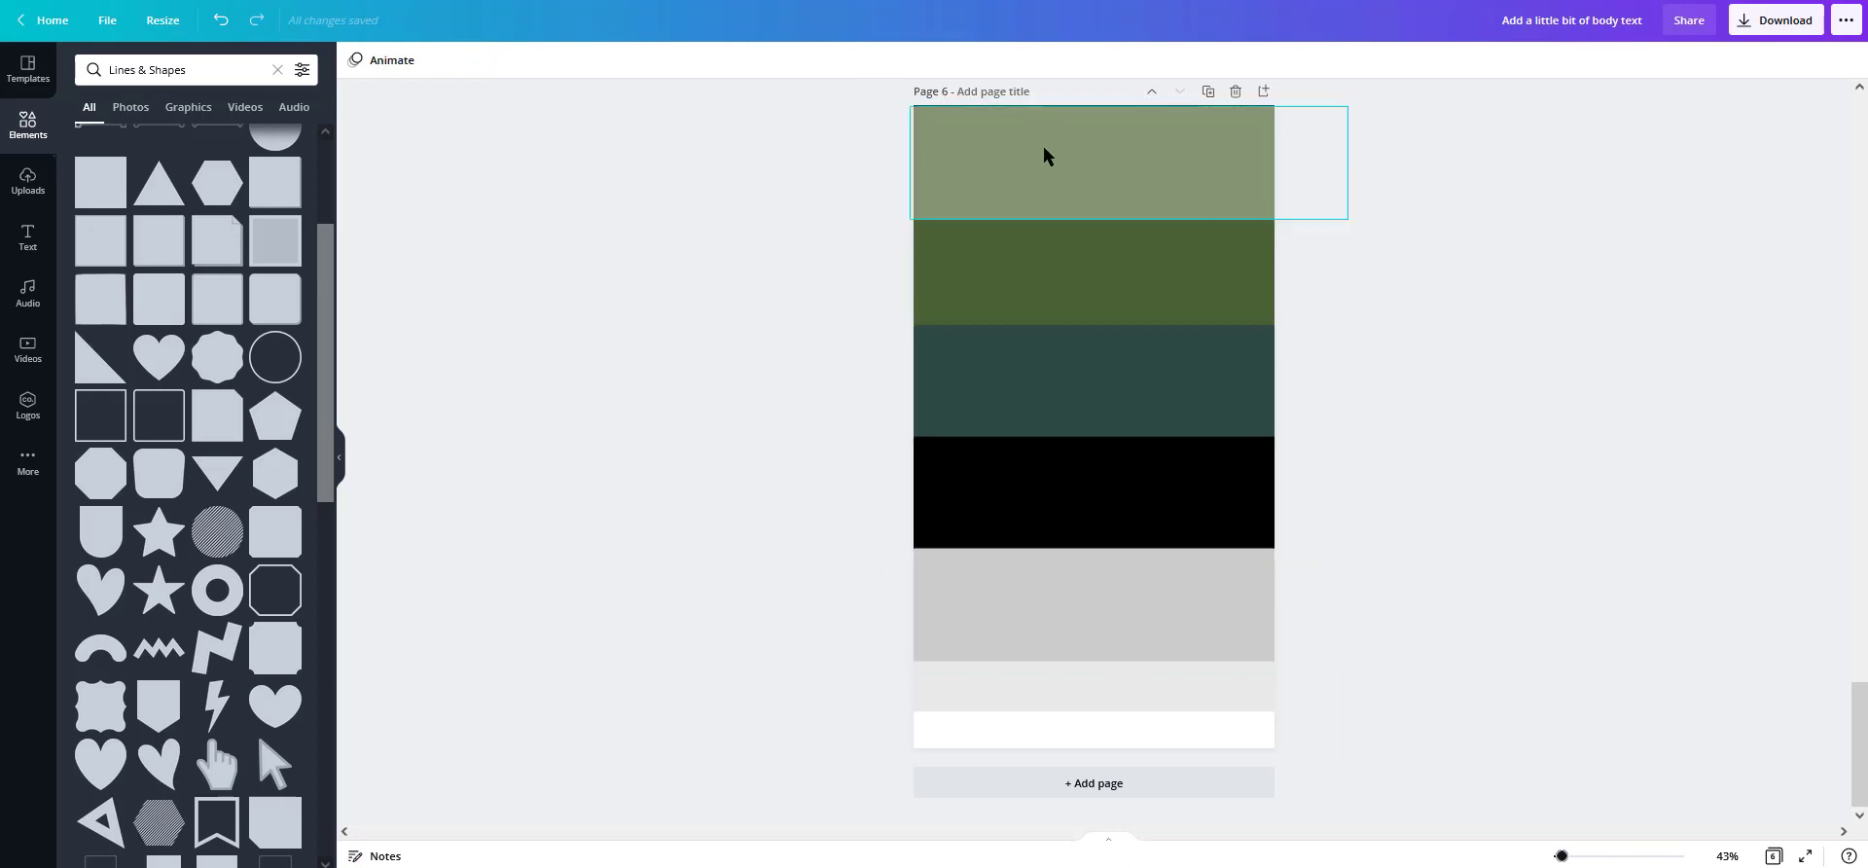
left_click(356, 63)
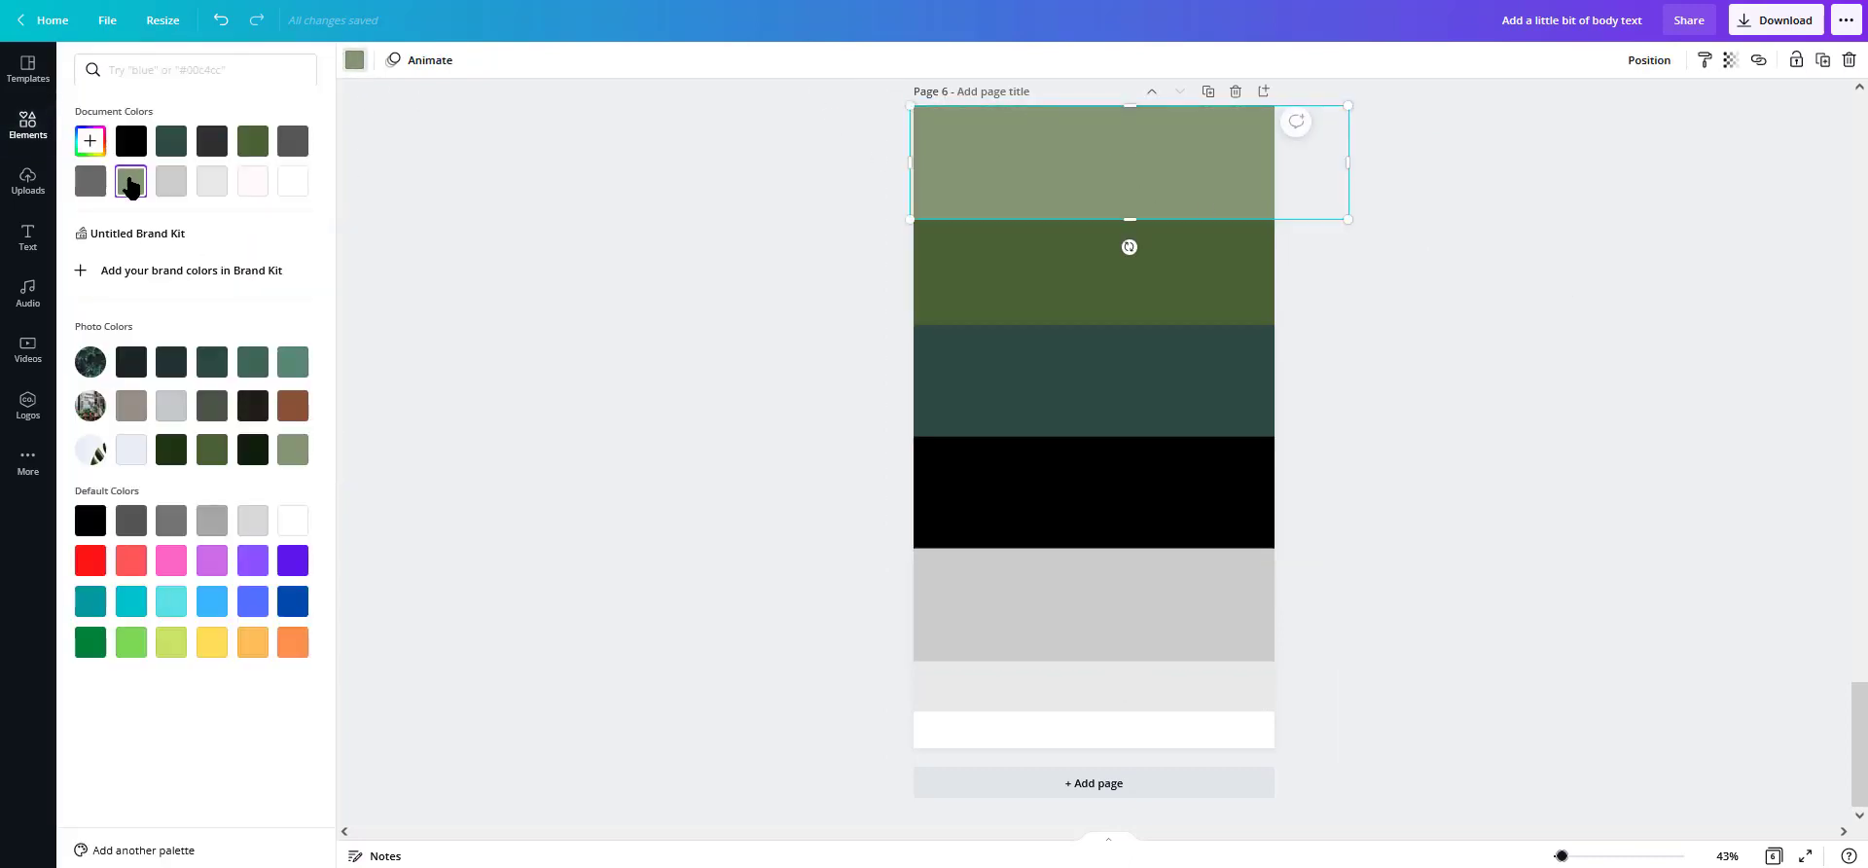
left_click(91, 140)
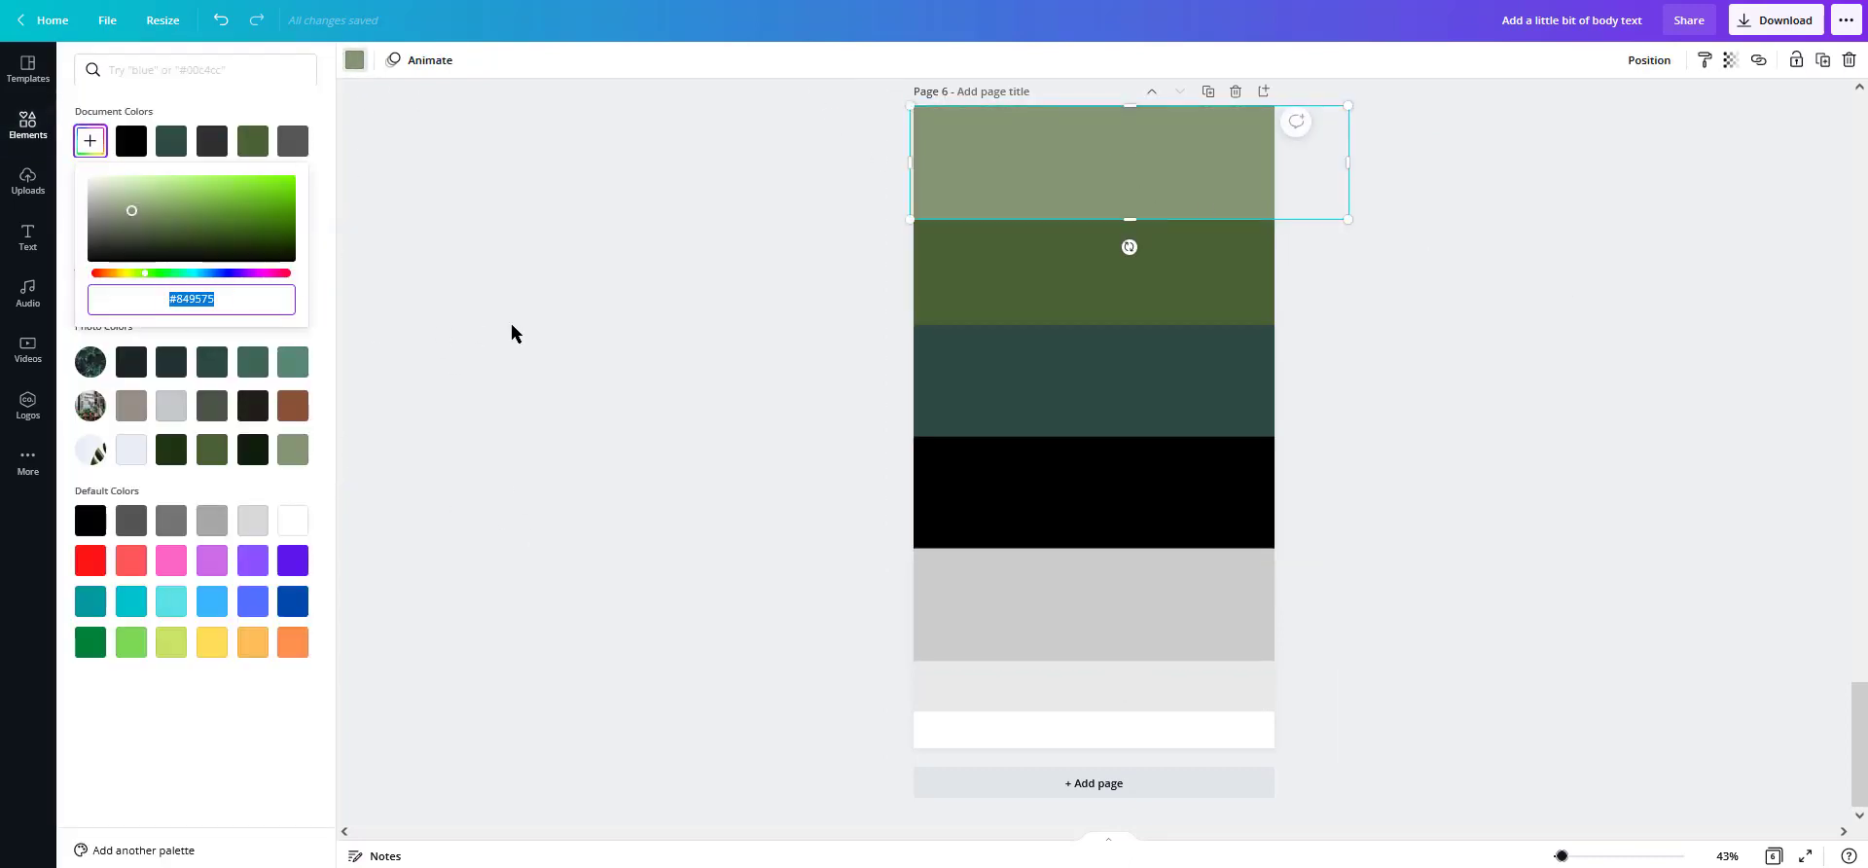
left_click(509, 317)
left_click(1422, 338)
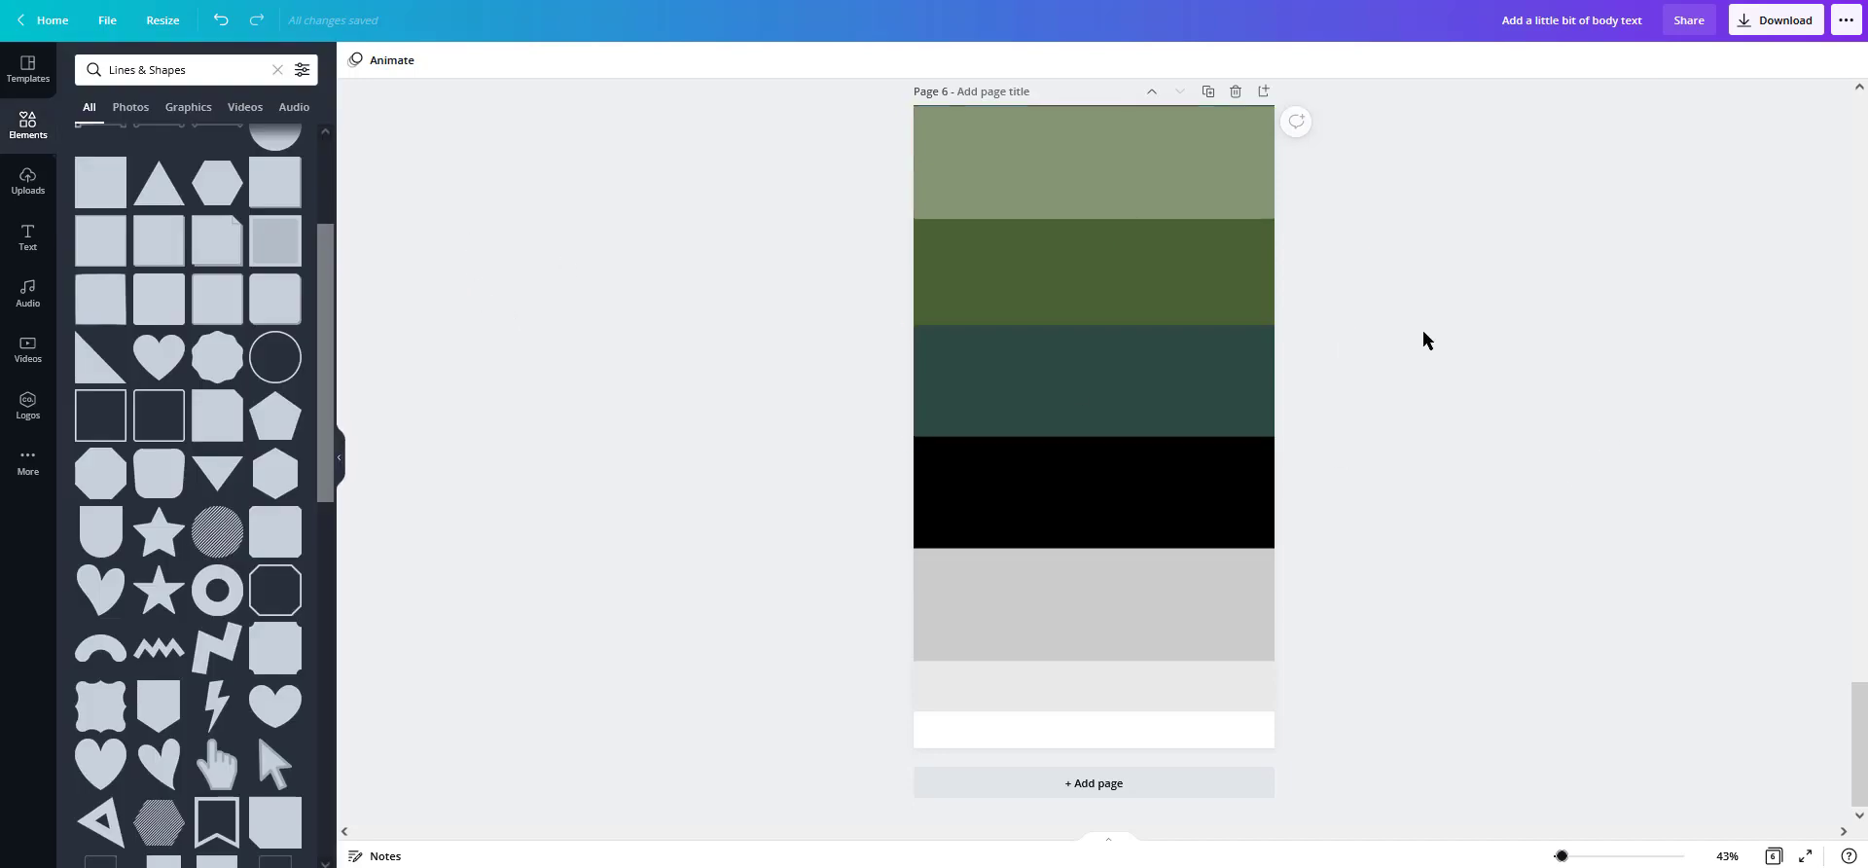
scroll(1527, 350, "up", 5)
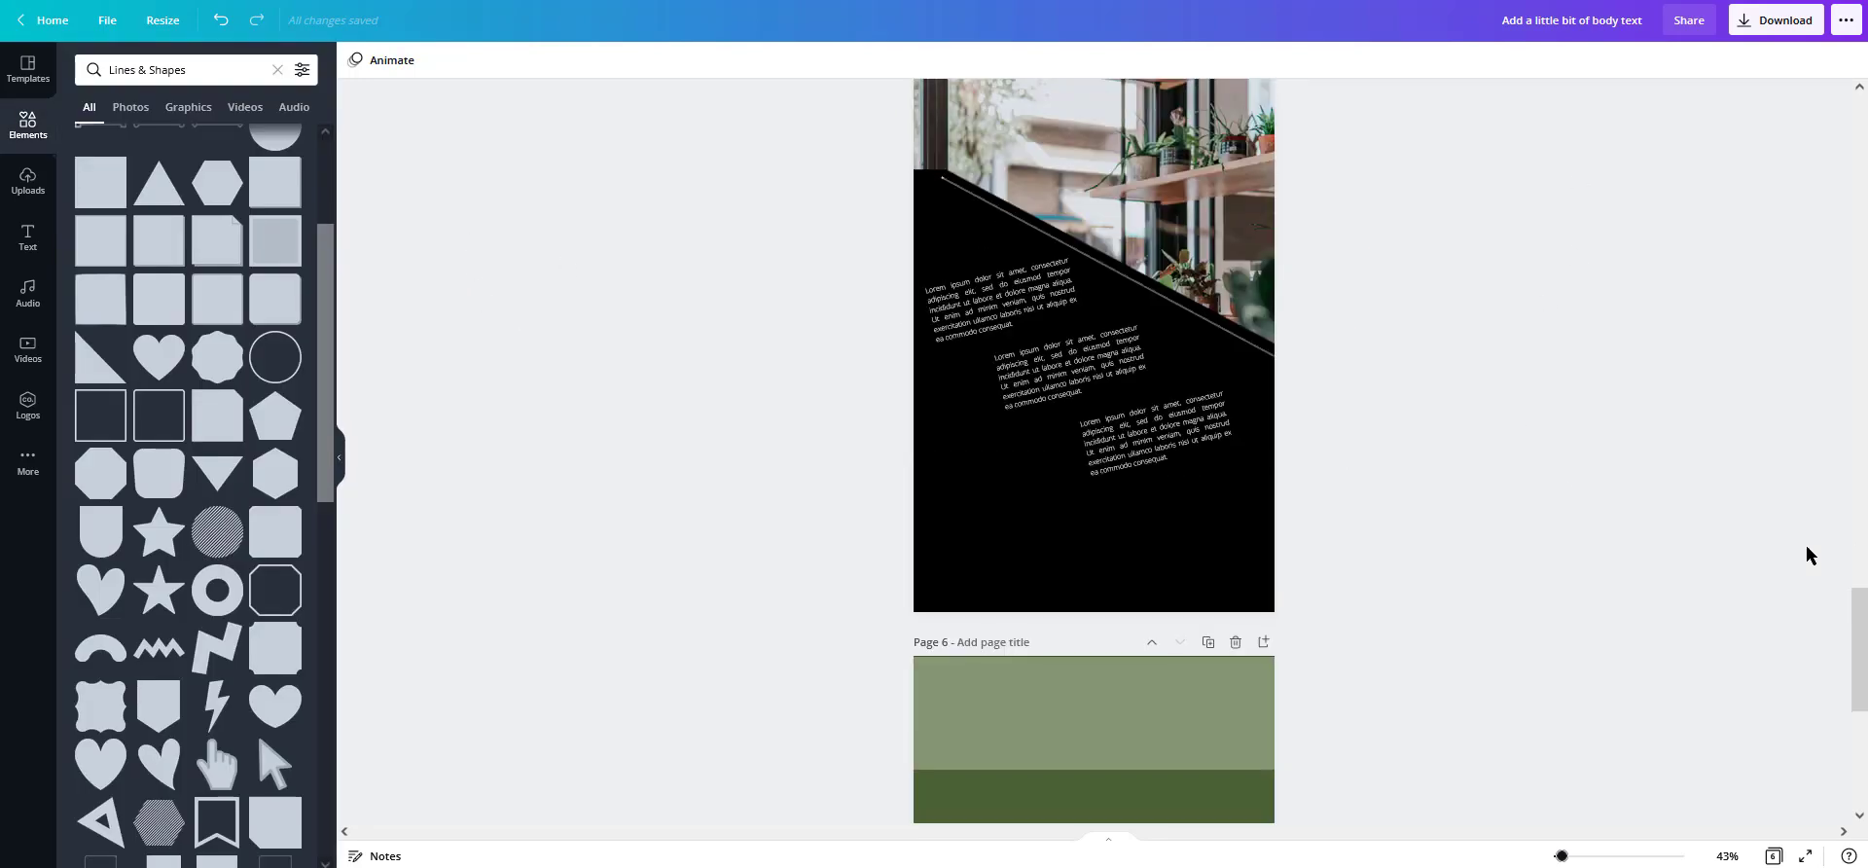
left_click_drag(1859, 626, 1822, 81)
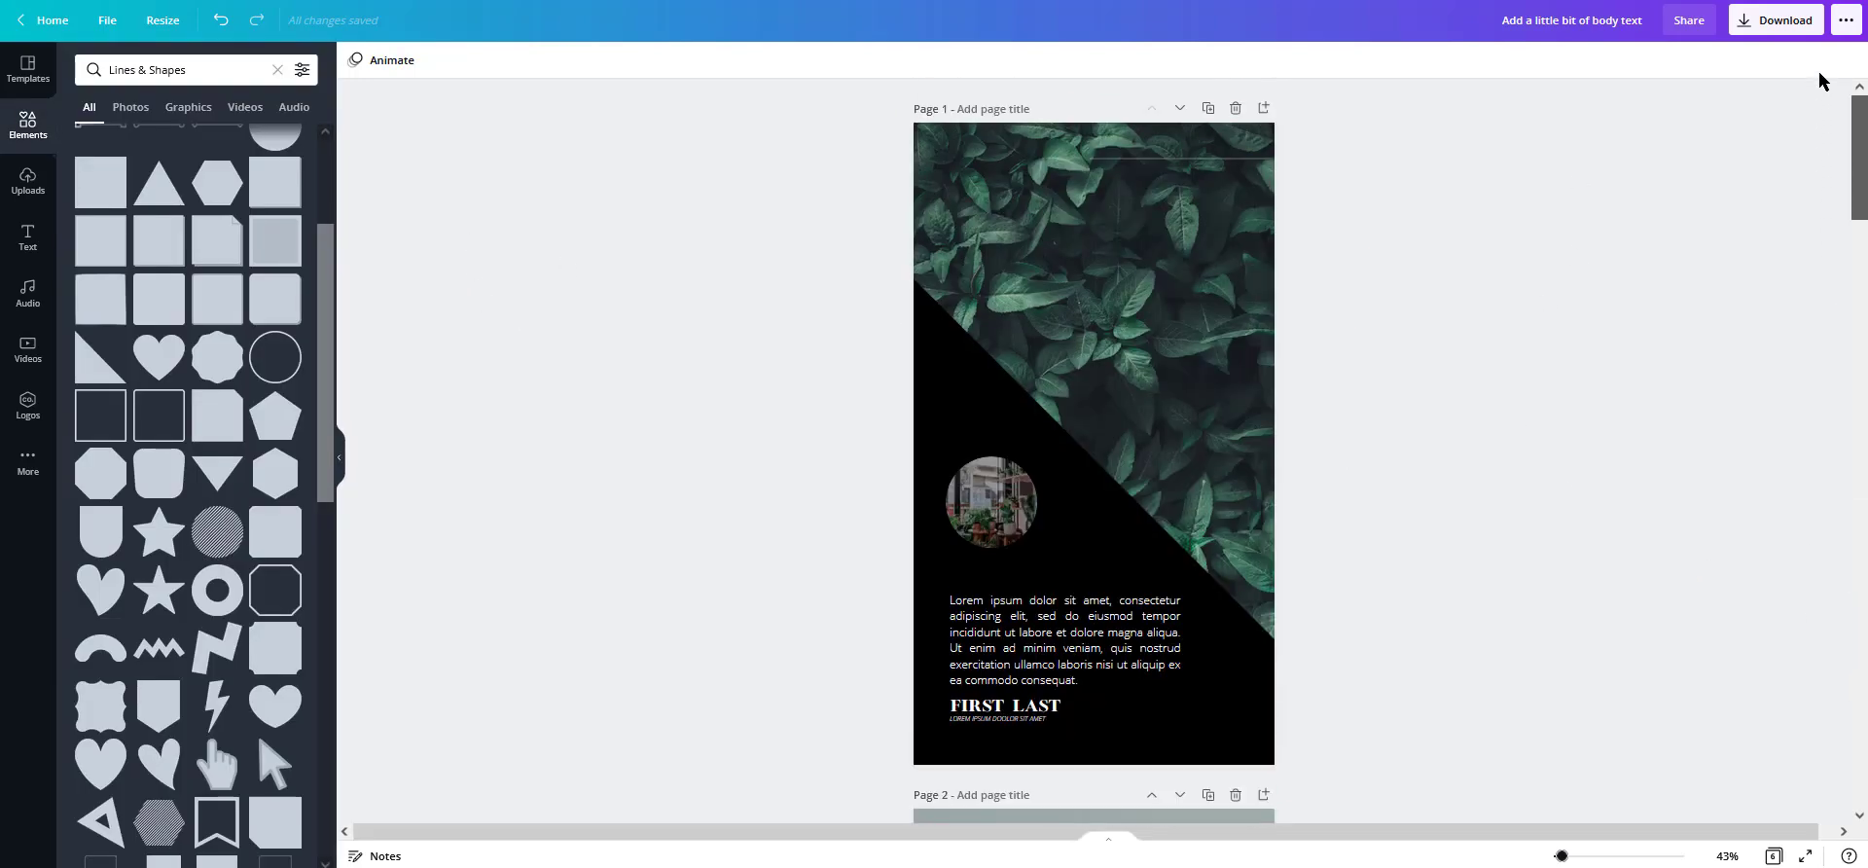
- Look through the file types offered for downloading the design, including PNG and PDF Standard, and close the download options
left_click(1773, 21)
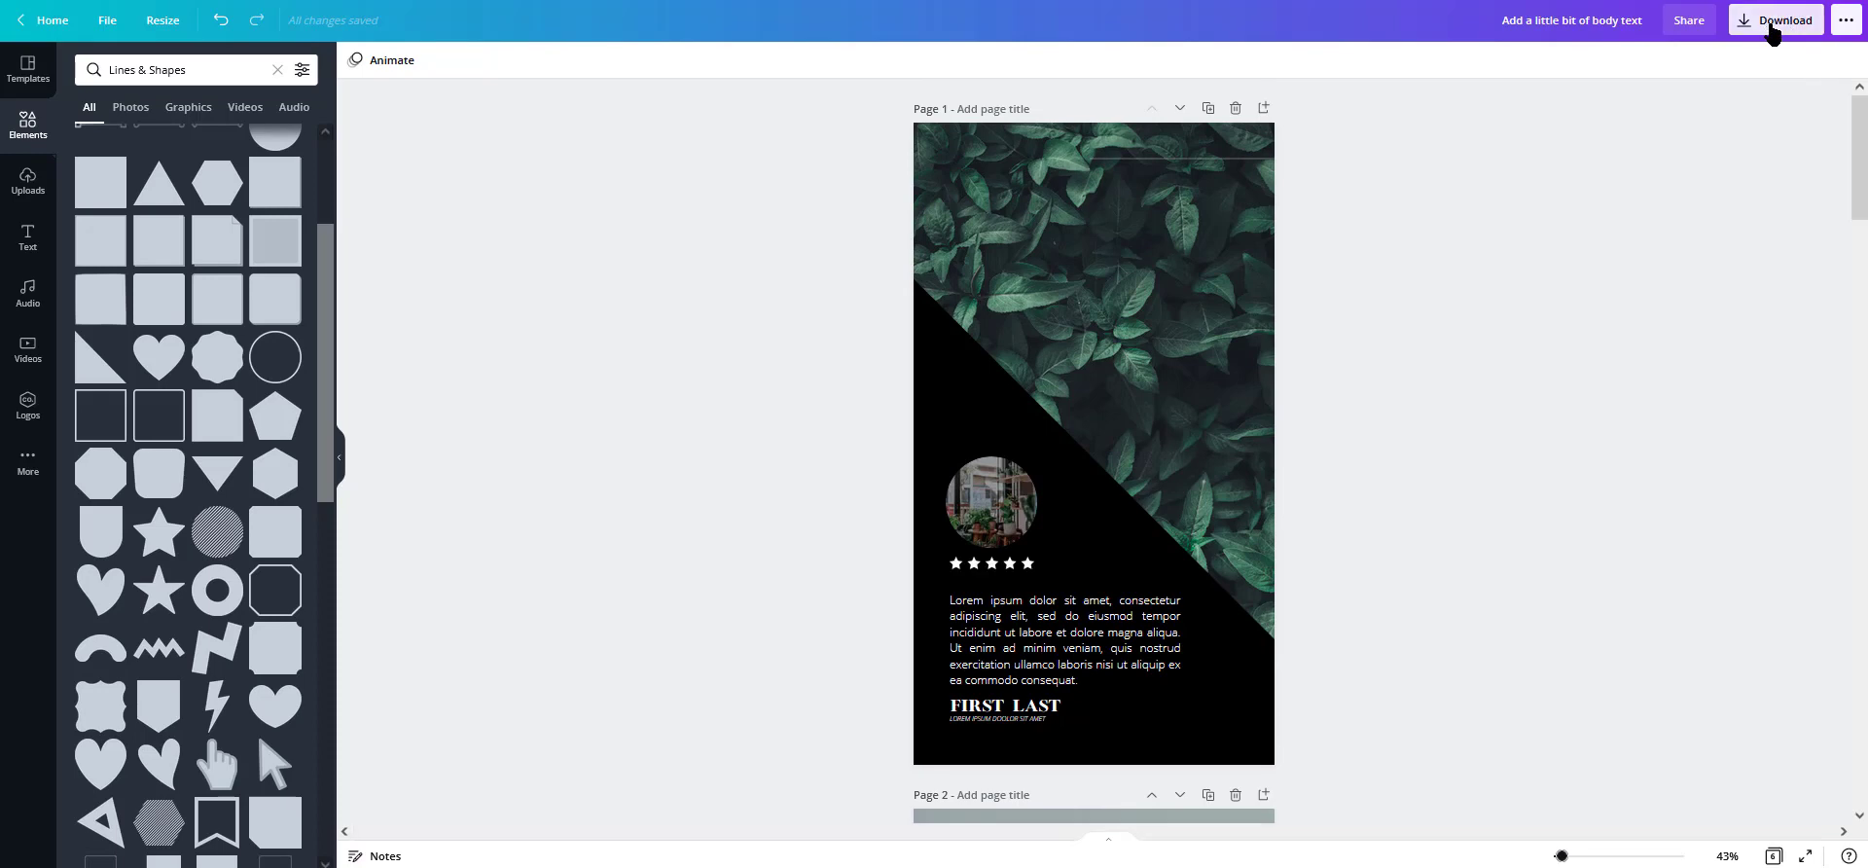
left_click(1774, 130)
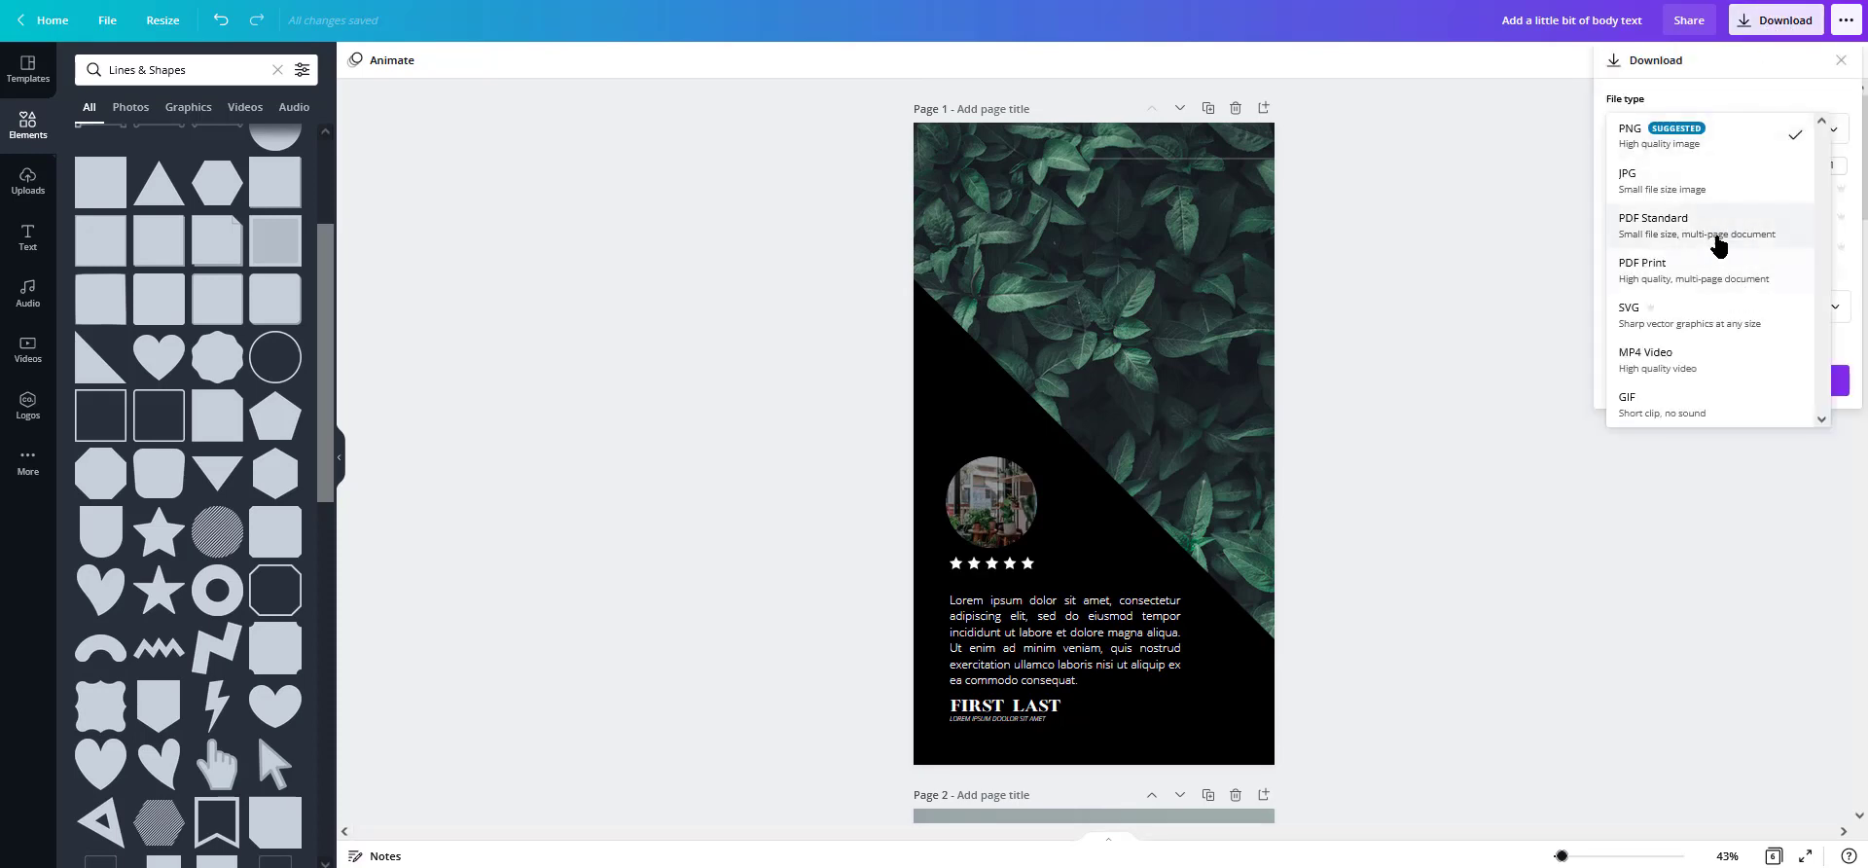
left_click(1434, 246)
left_click(1491, 228)
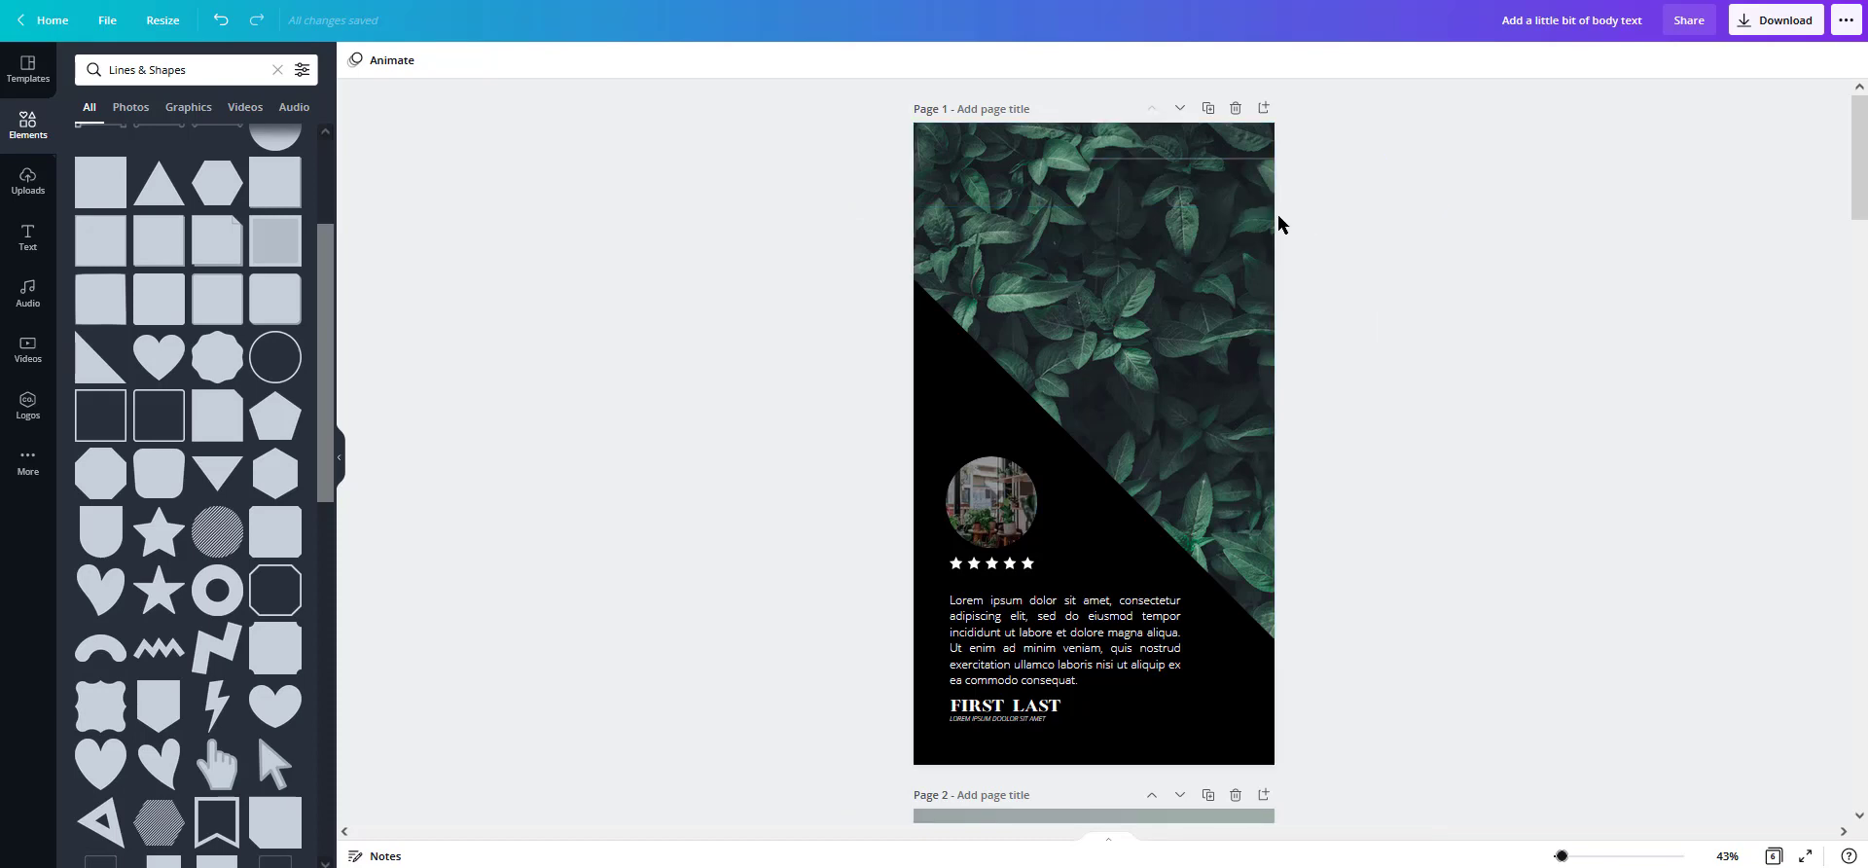
- Review all five story template pages and the colour palette on page 6, and return to the start of the design
scroll(1495, 428, "down", 3)
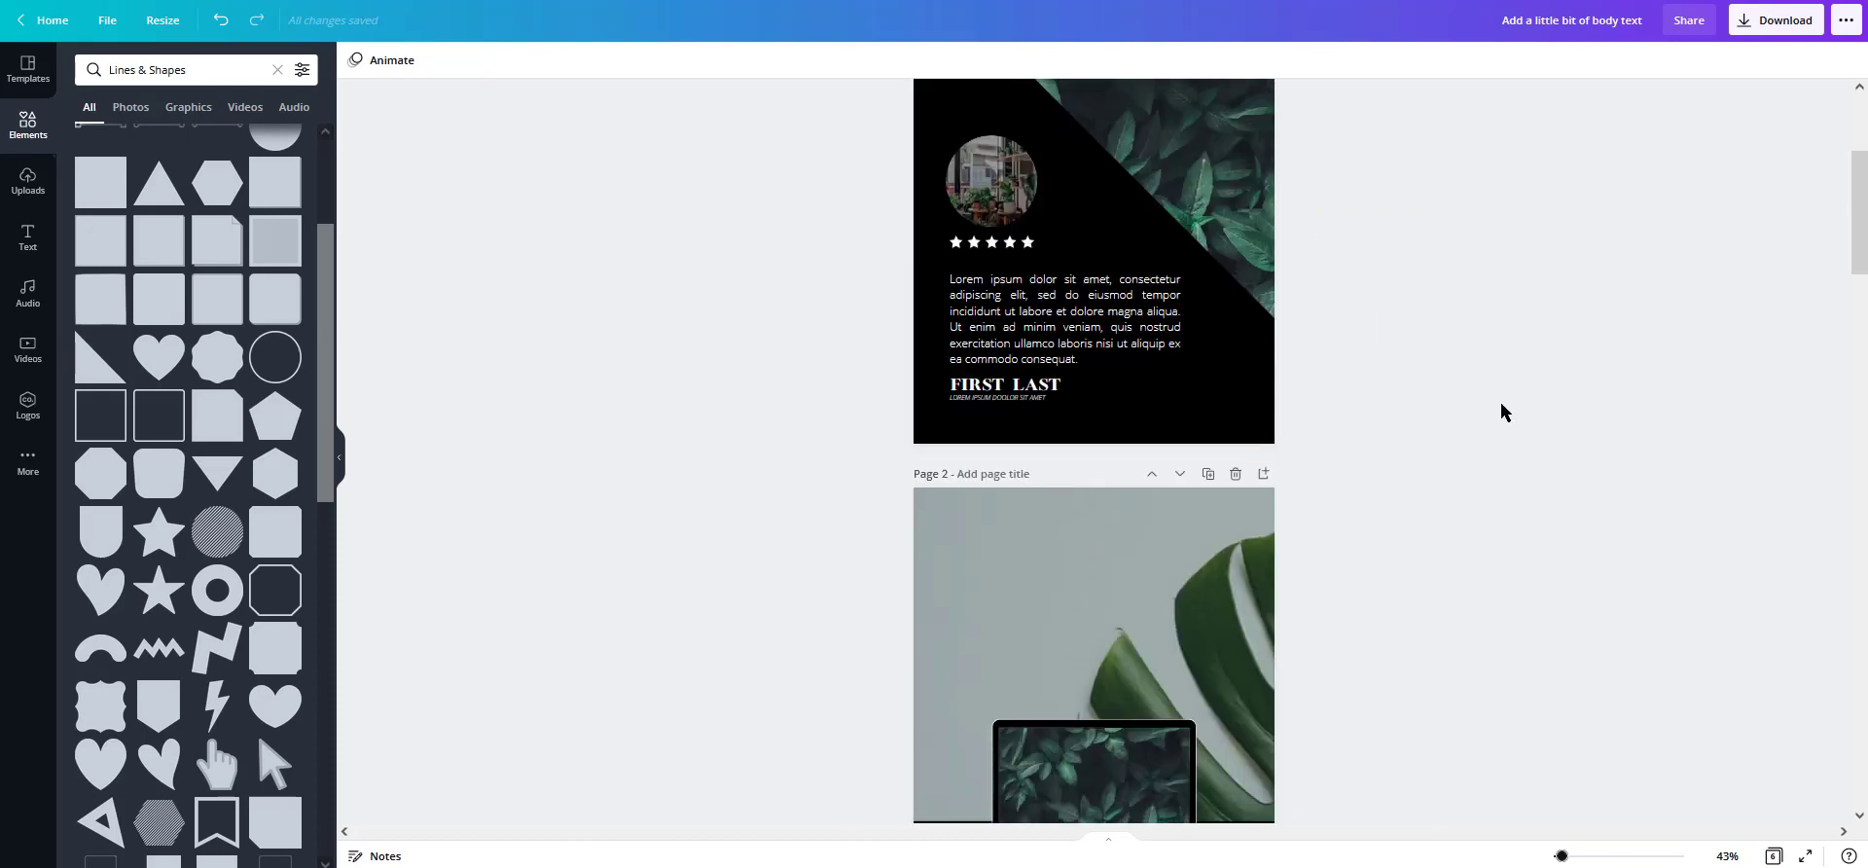
scroll(1503, 409, "down", 8)
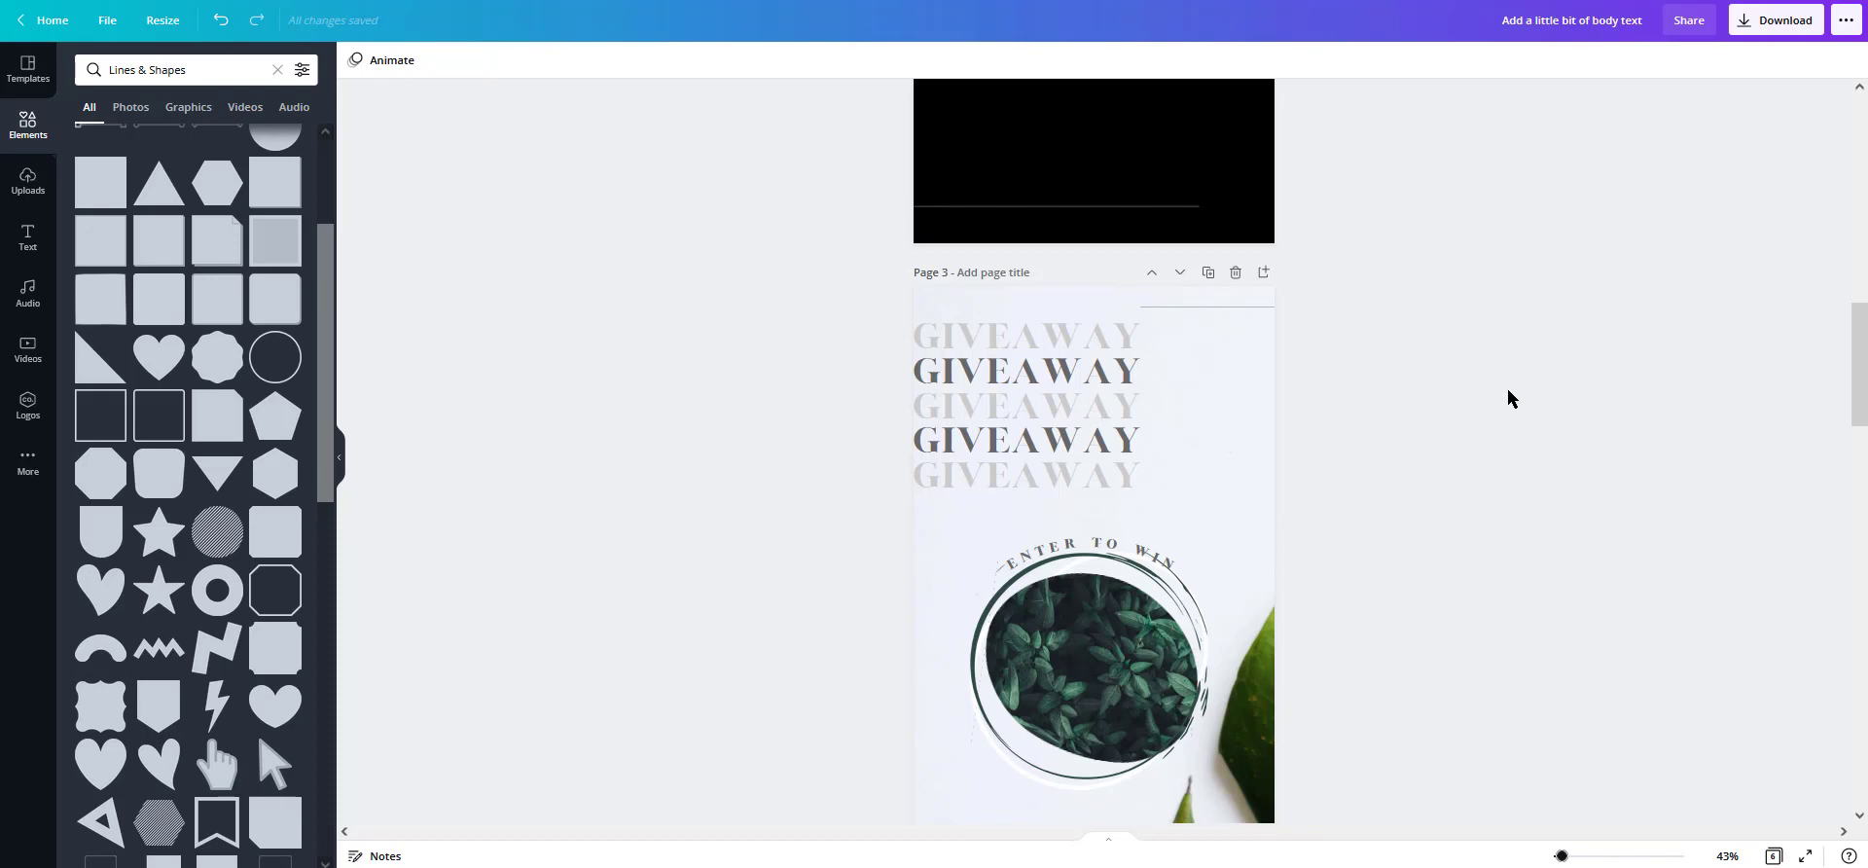
scroll(1452, 628, "down", 7)
scroll(1451, 635, "down", 2)
scroll(1401, 438, "down", 2)
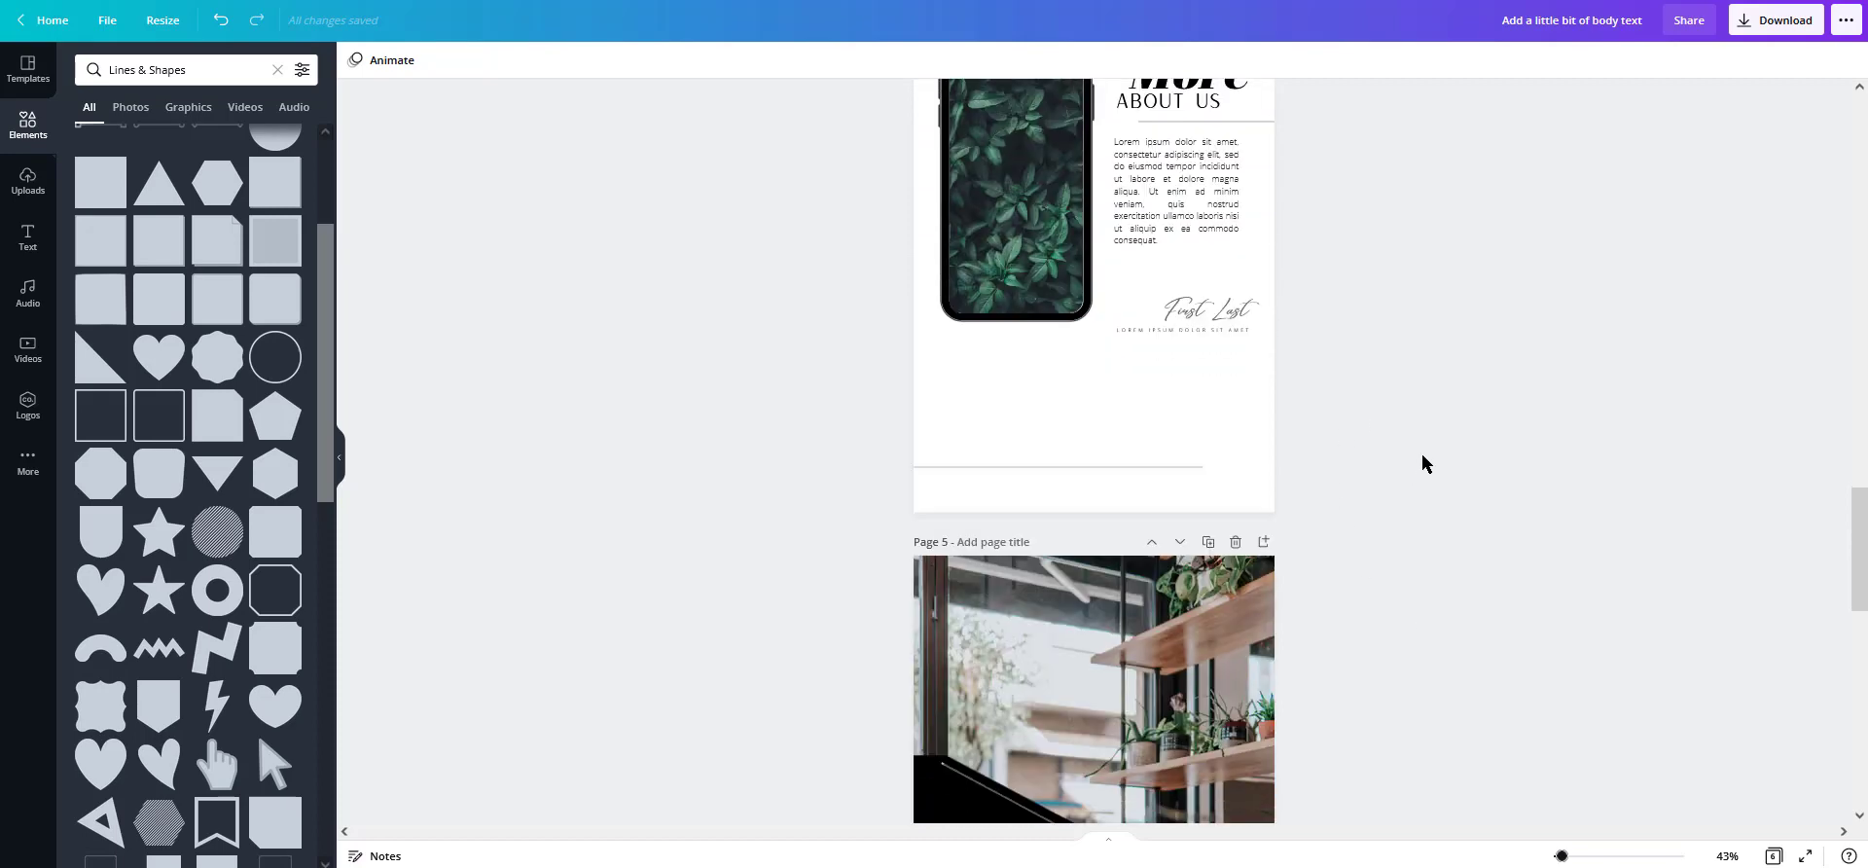
scroll(1422, 463, "down", 5)
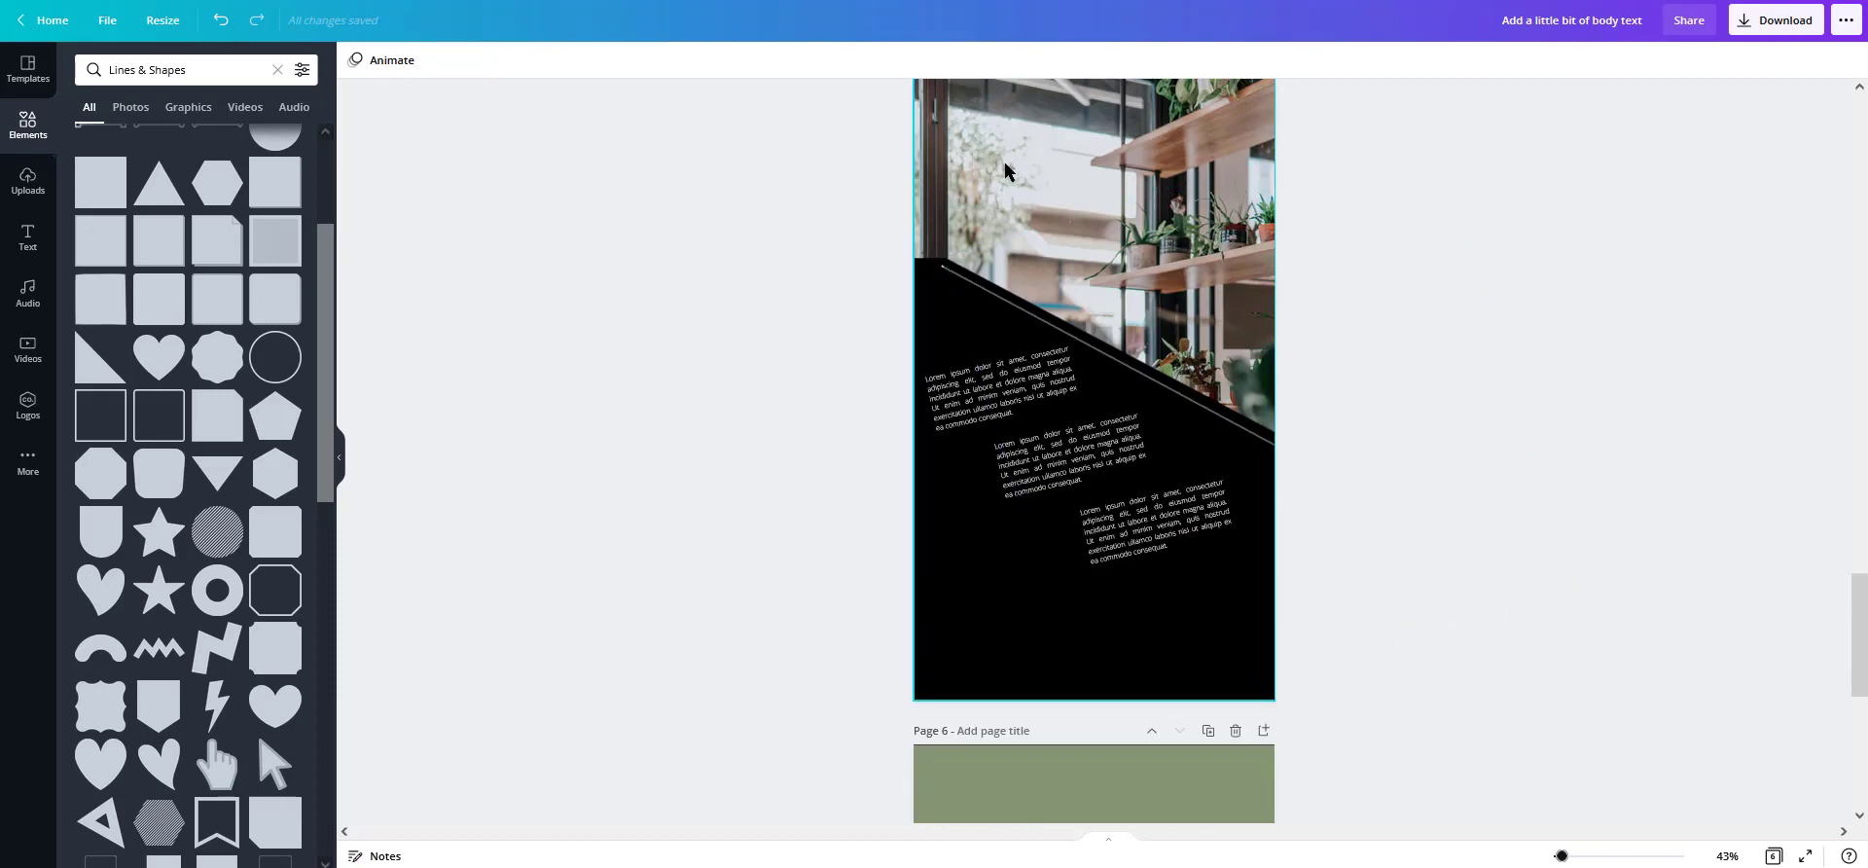
scroll(1338, 627, "down", 5)
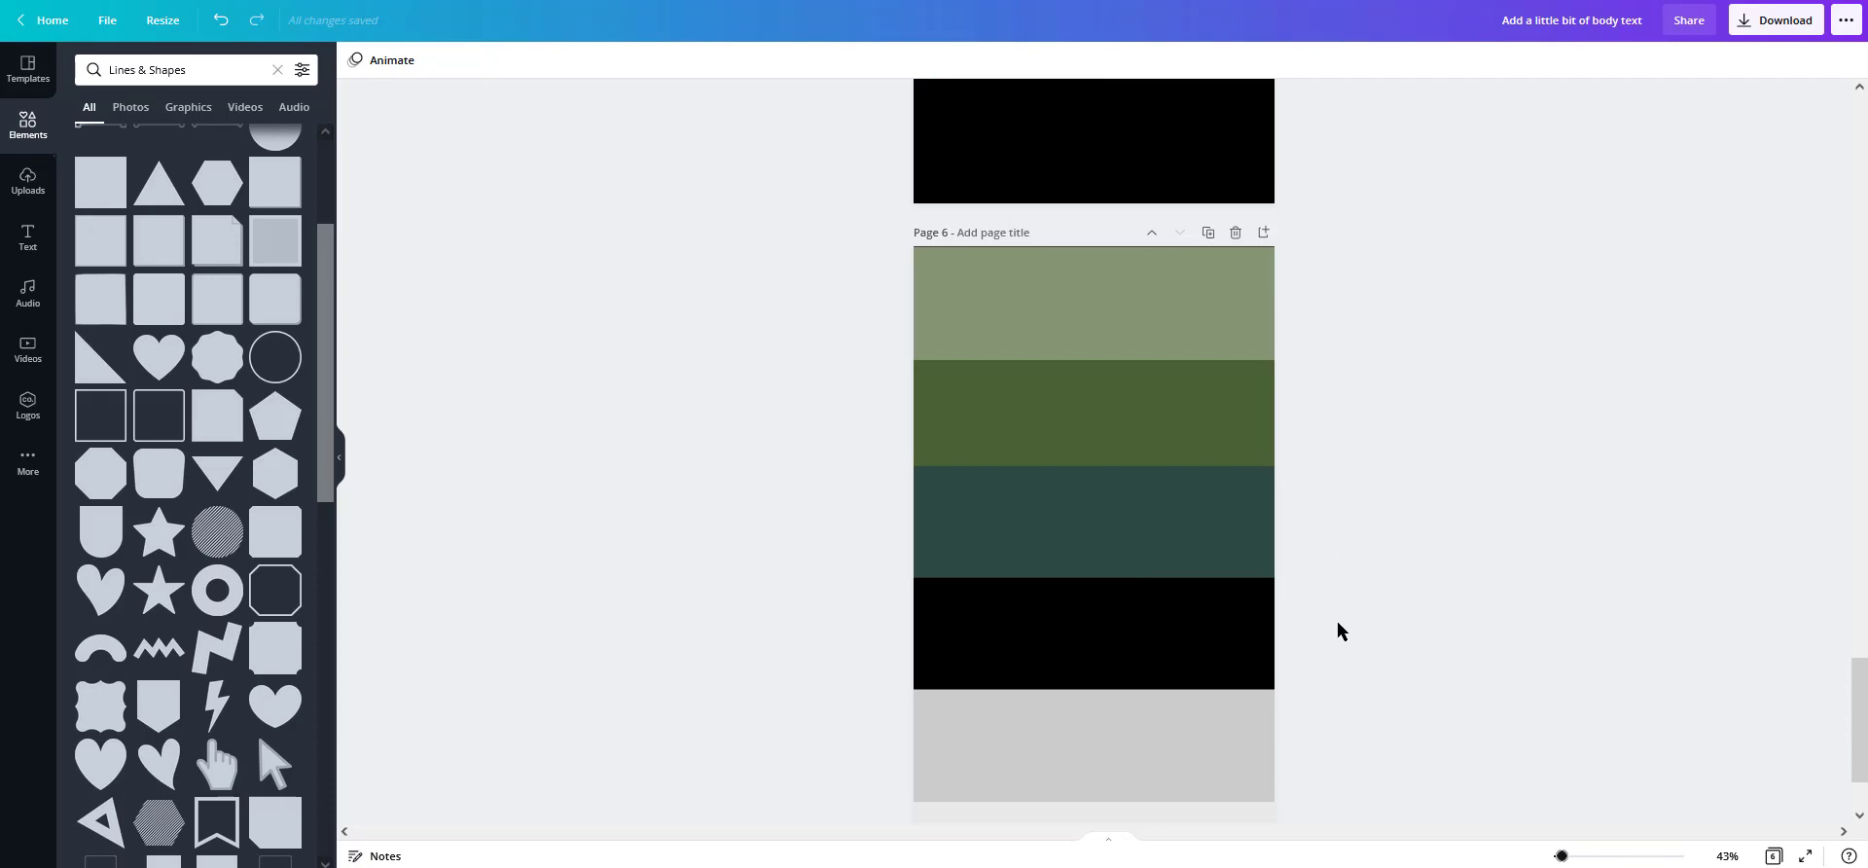
scroll(1614, 304, "up", 8)
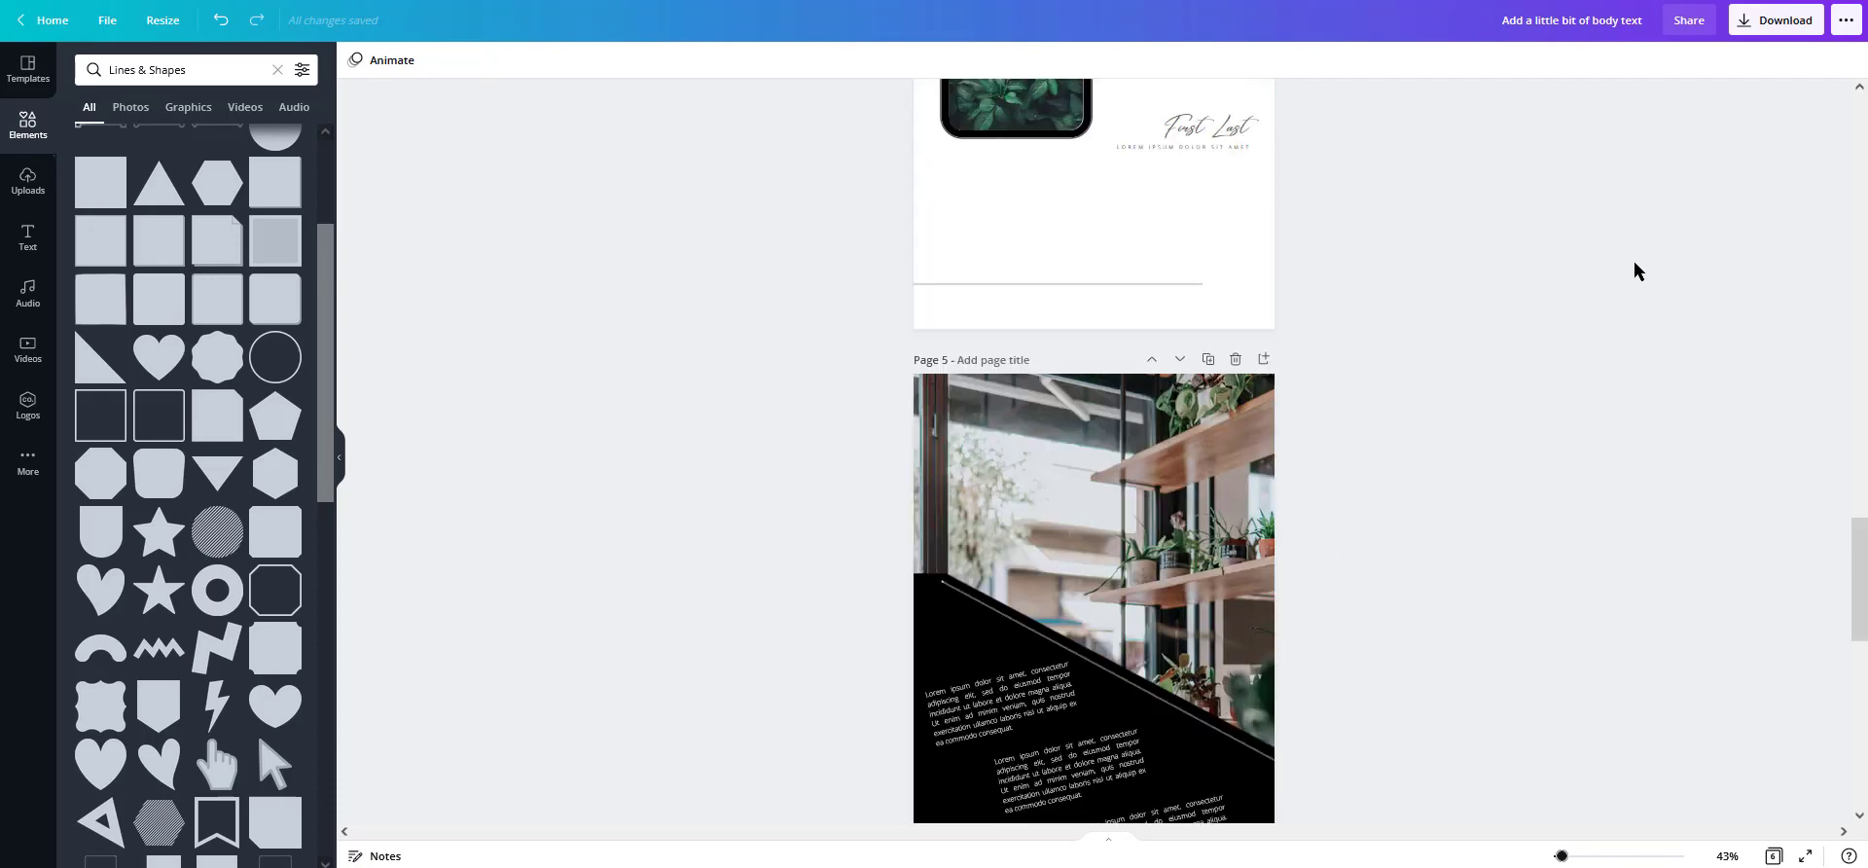
scroll(1088, 429, "down", 3)
scroll(1317, 509, "up", 3)
scroll(1376, 486, "up", 5)
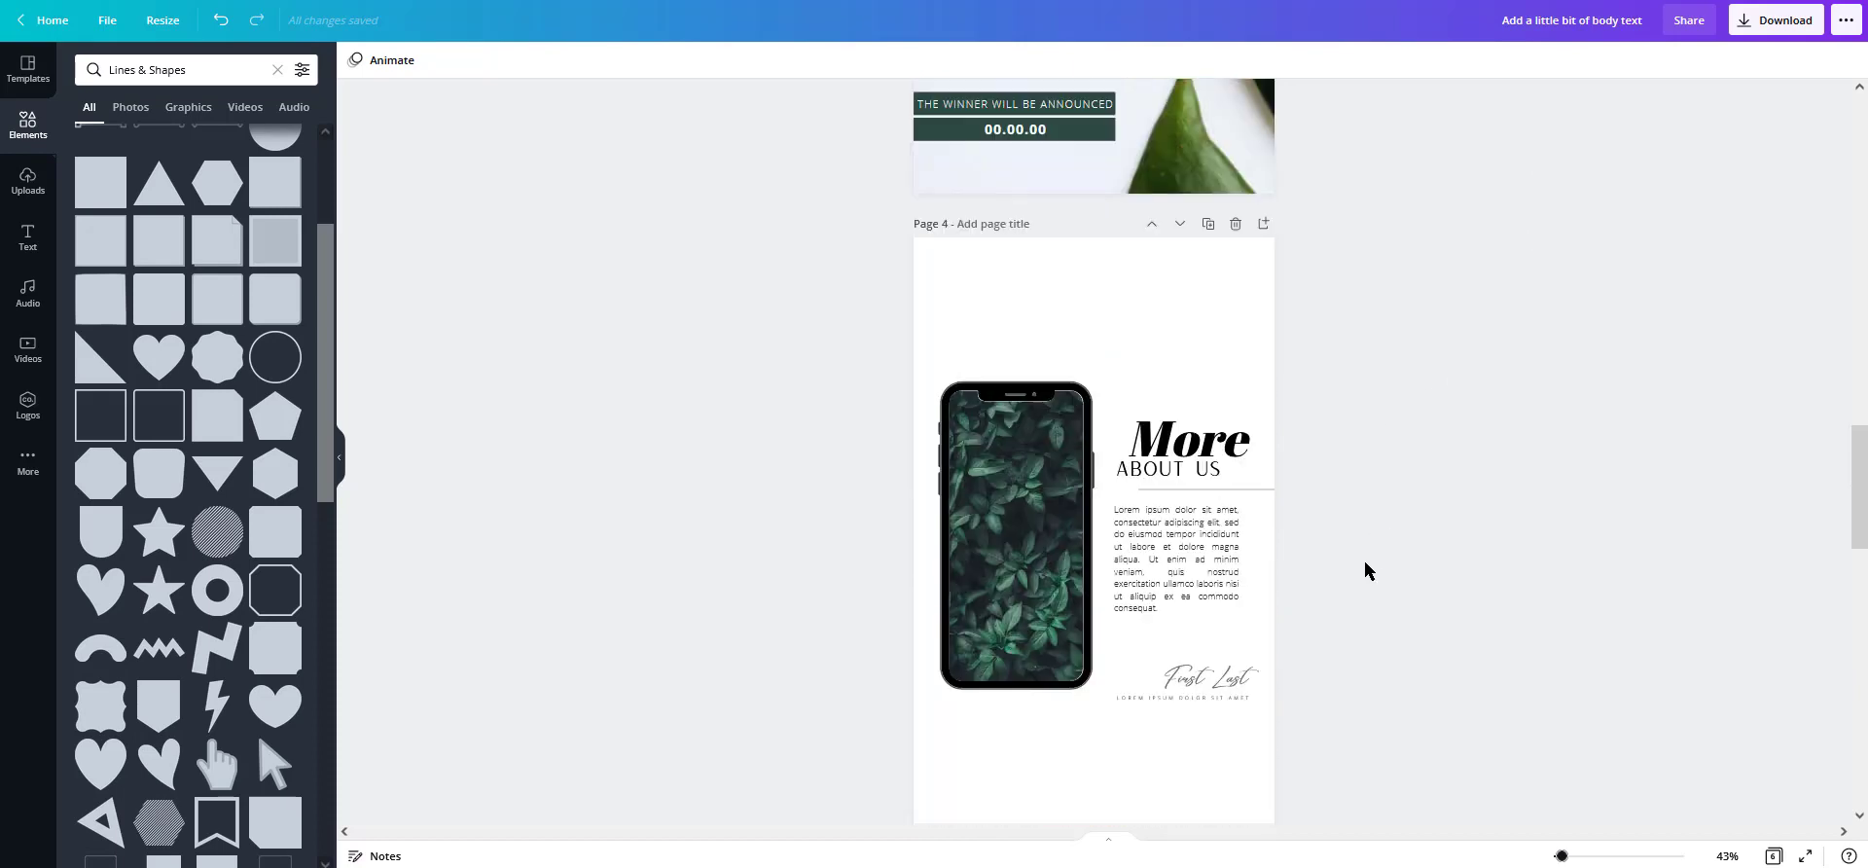
scroll(1389, 497, "up", 2)
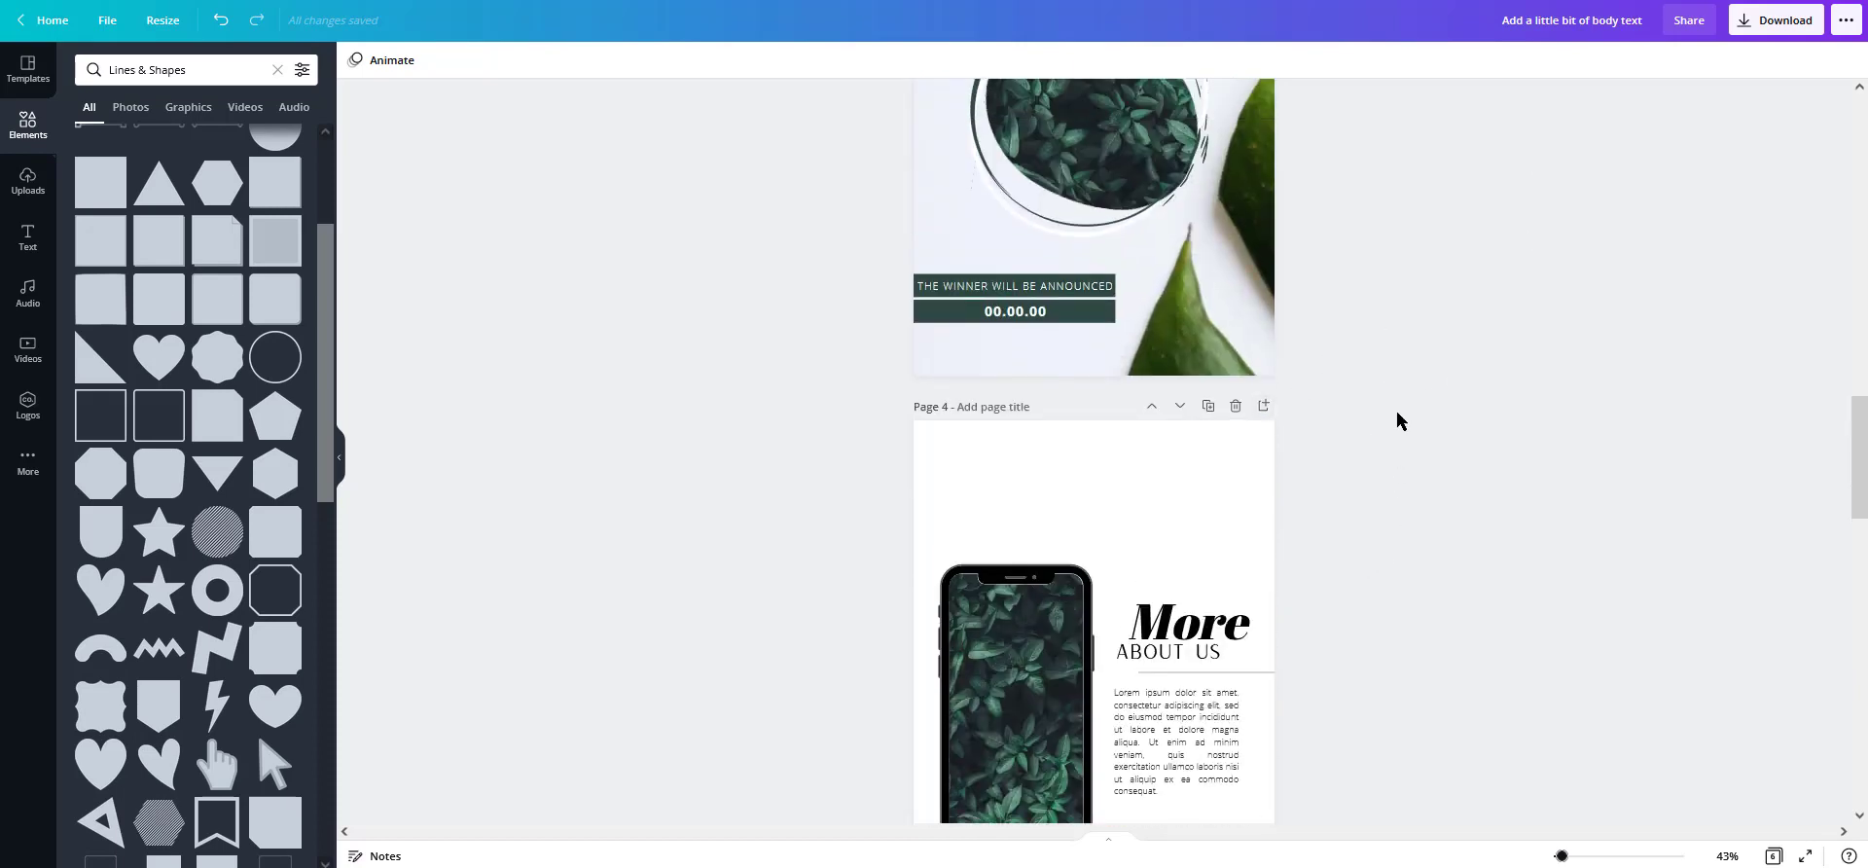
scroll(1388, 366, "up", 15)
- Switch to the Etsy search results and browse the Instagram template listings for comparison
scroll(1401, 413, "up", 2)
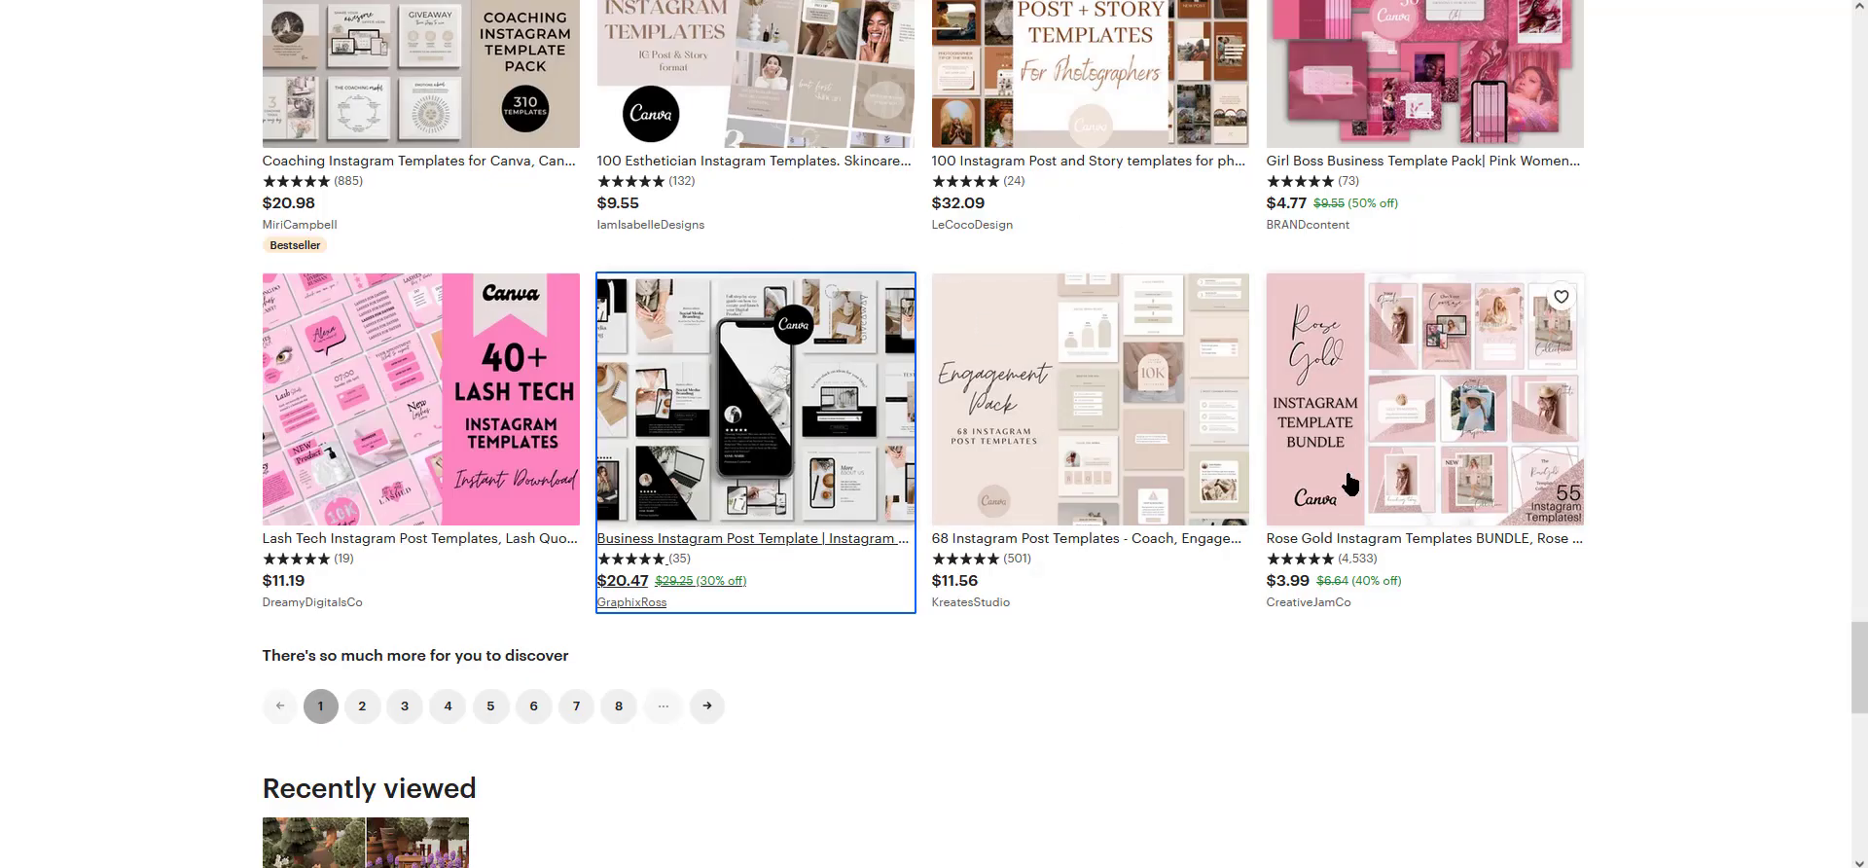
scroll(1286, 441, "up", 2)
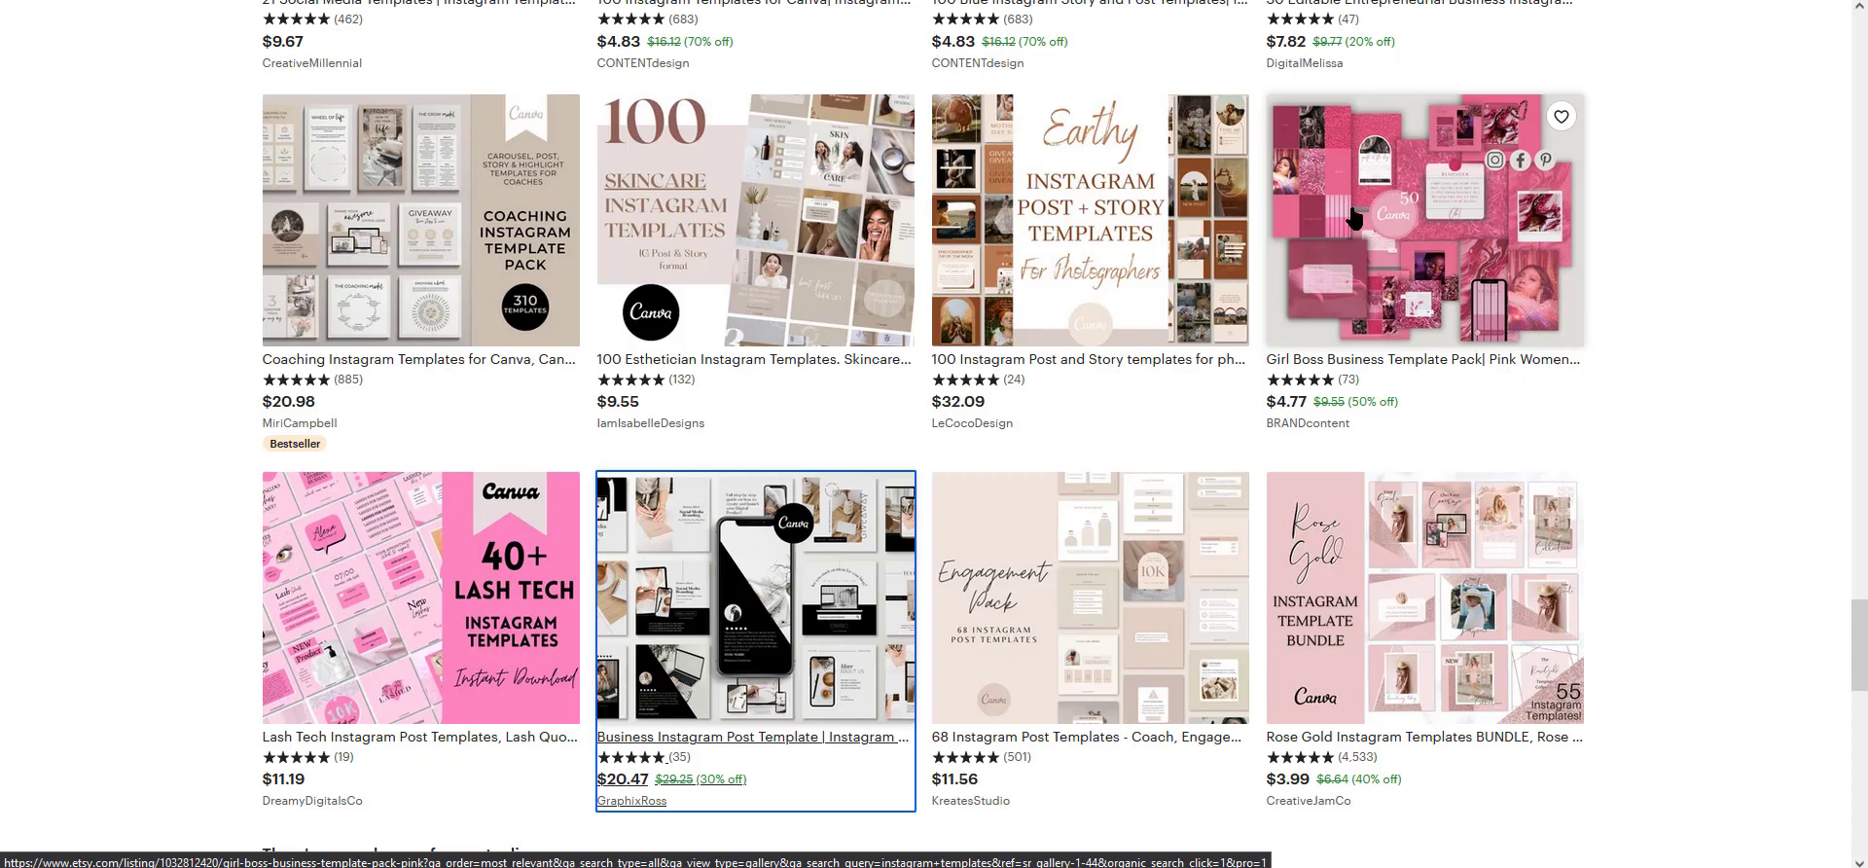
scroll(1127, 208, "down", 10)
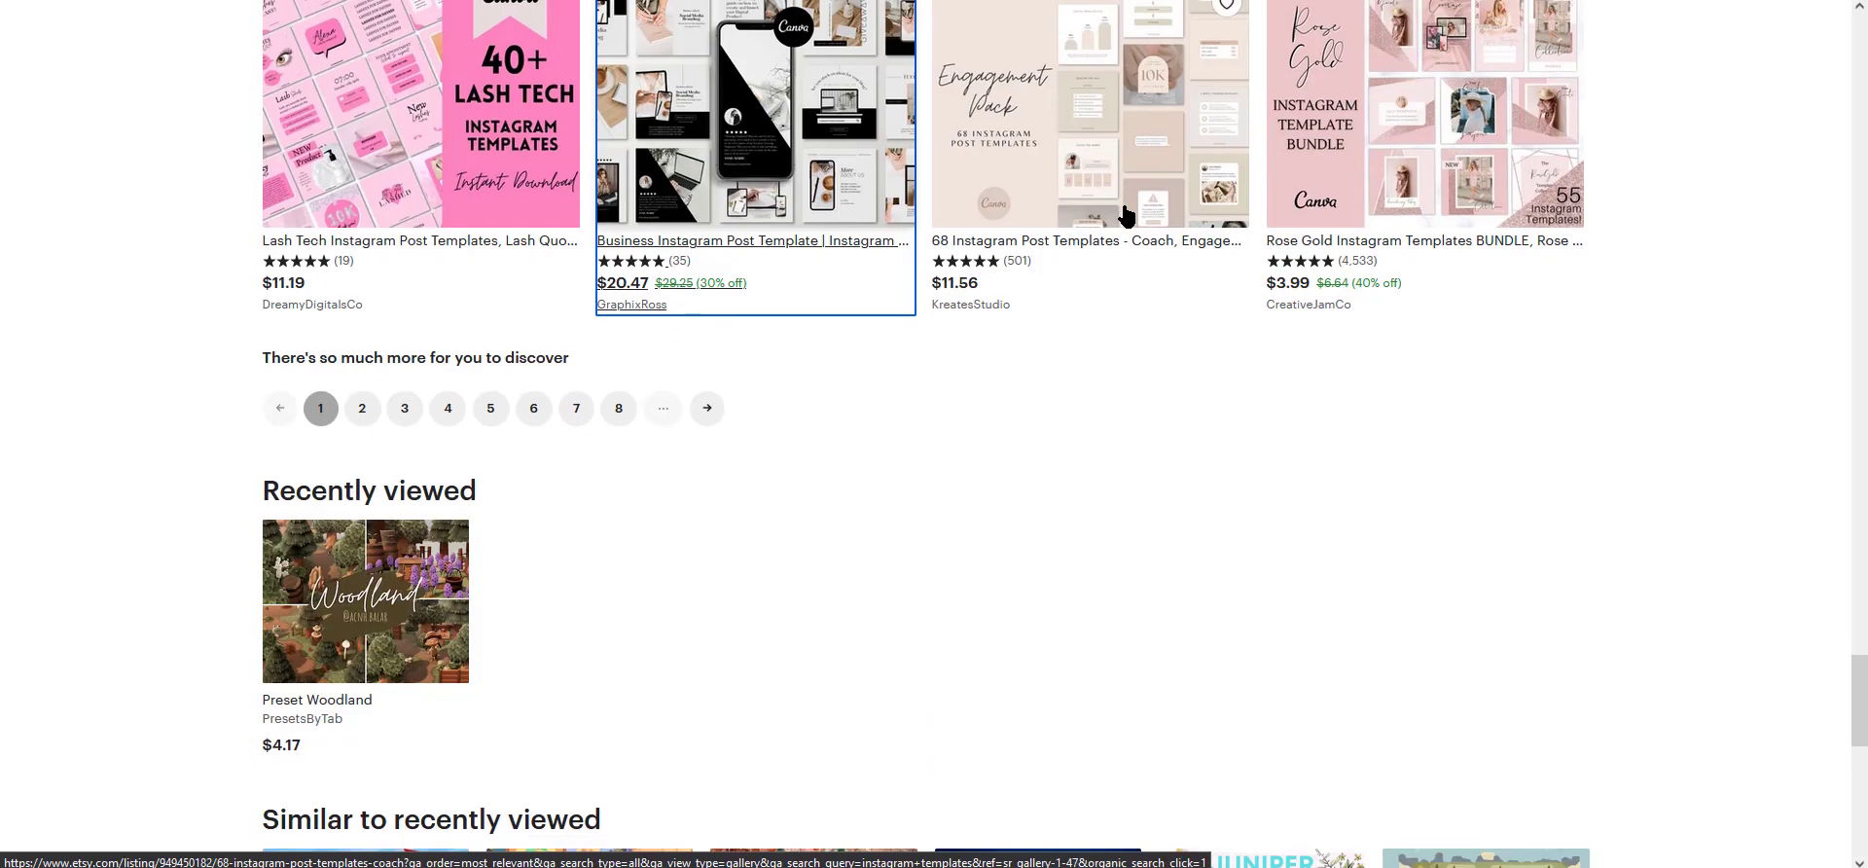